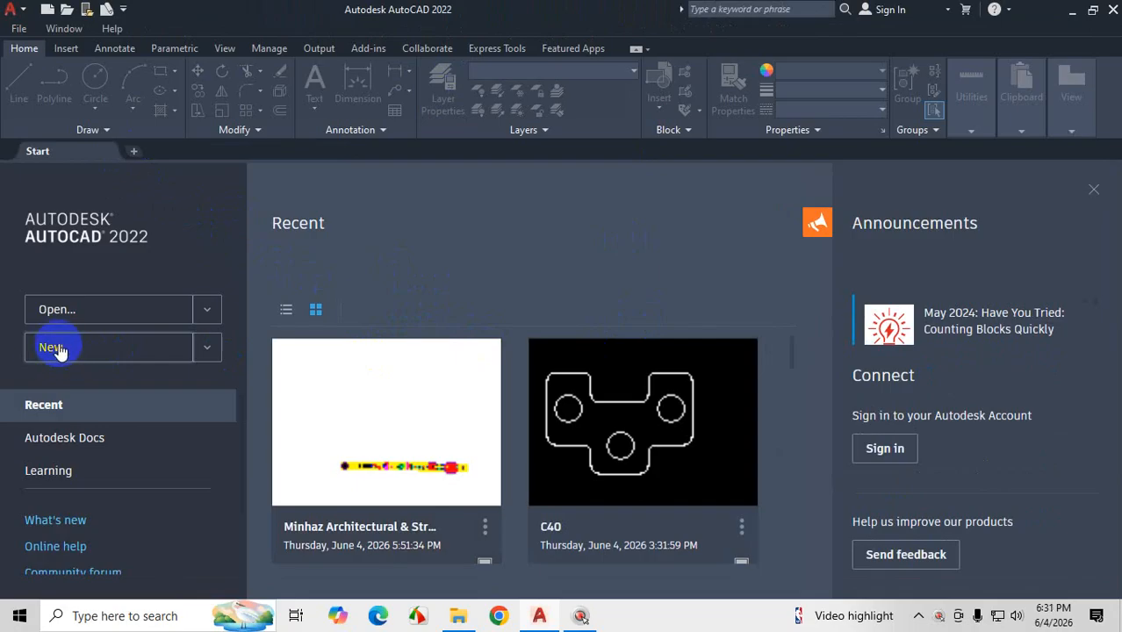
# - Create a new drawing from the start page using the default template
pyautogui.click(55, 349)
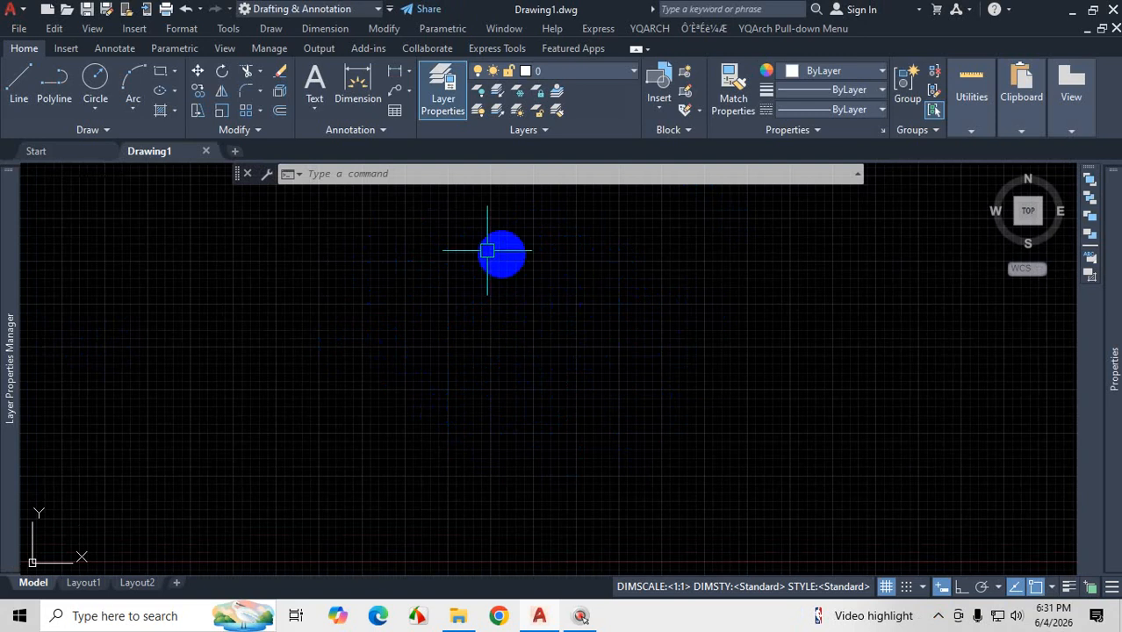
pyautogui.hotkey('ctrl', '1')
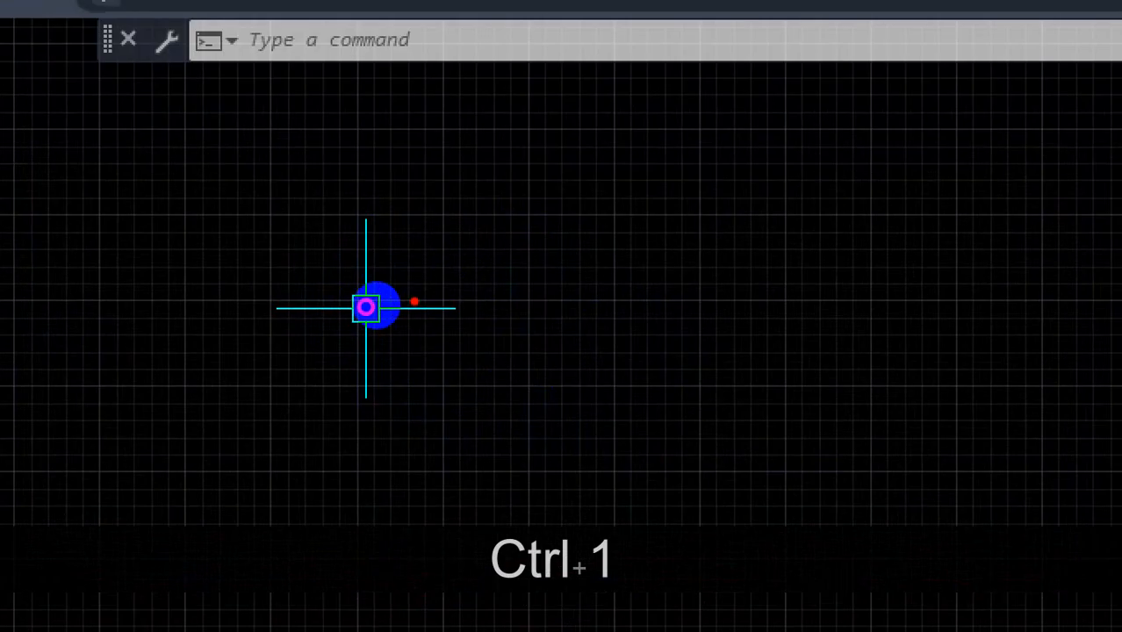
pyautogui.moveTo(445, 252)
pyautogui.mouseDown()
pyautogui.moveTo(475, 233)
pyautogui.moveTo(477, 290)
pyautogui.mouseUp()
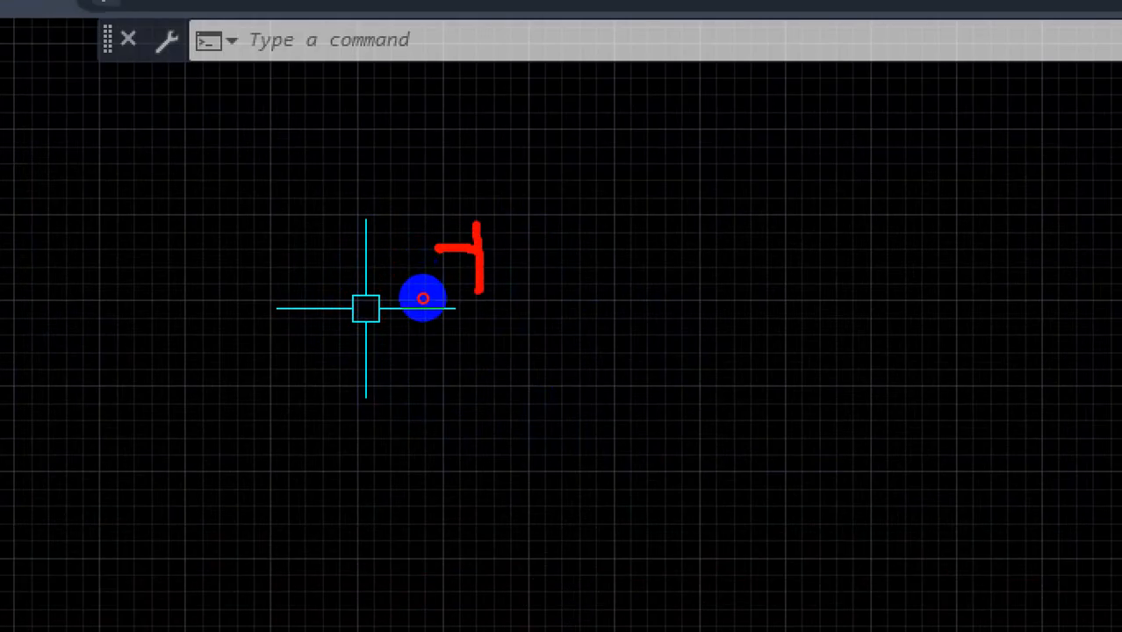
pyautogui.moveTo(439, 226)
pyautogui.mouseDown()
pyautogui.moveTo(439, 286)
pyautogui.moveTo(500, 253)
pyautogui.mouseUp()
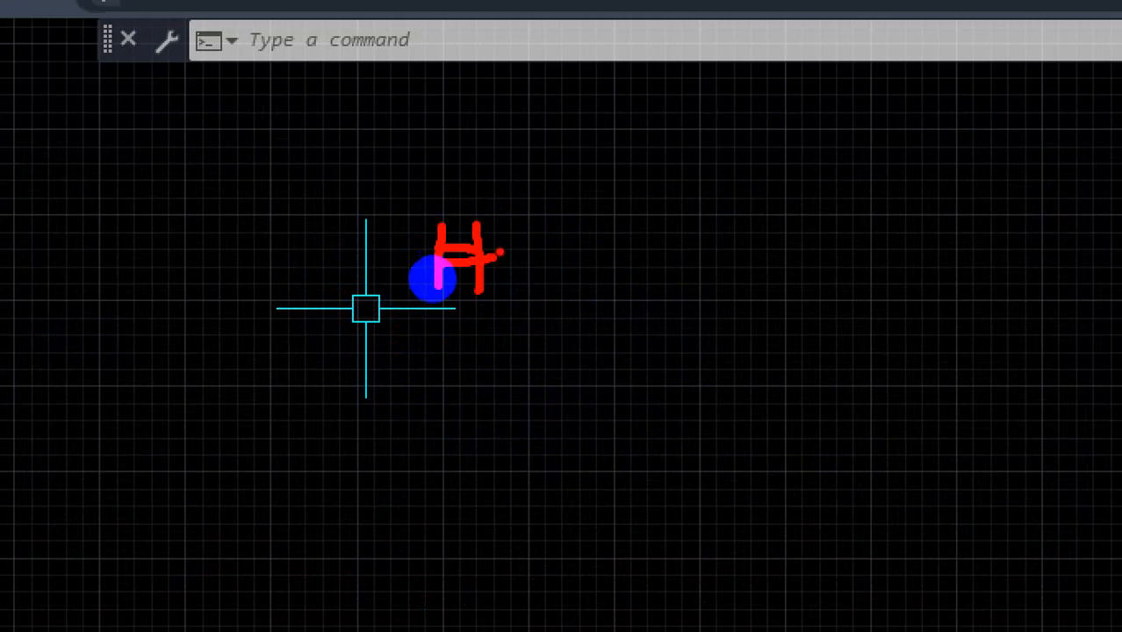
pyautogui.press('Escape')
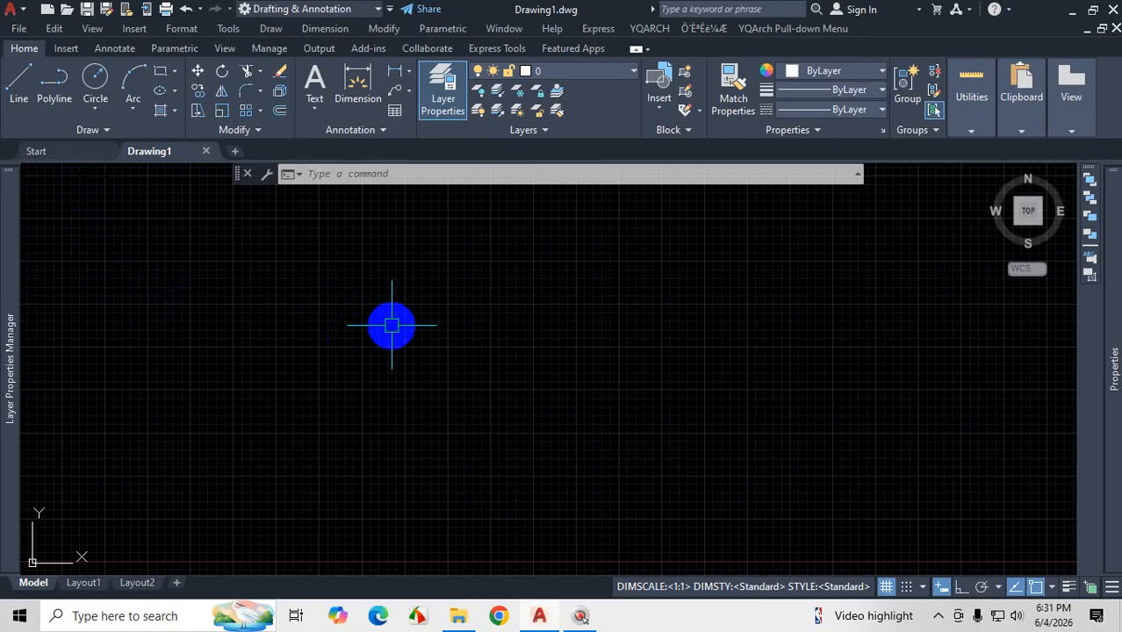
# - Examine the insertion scale units in the drawing units settings and close them
pyautogui.write('UN')
pyautogui.press('Return')
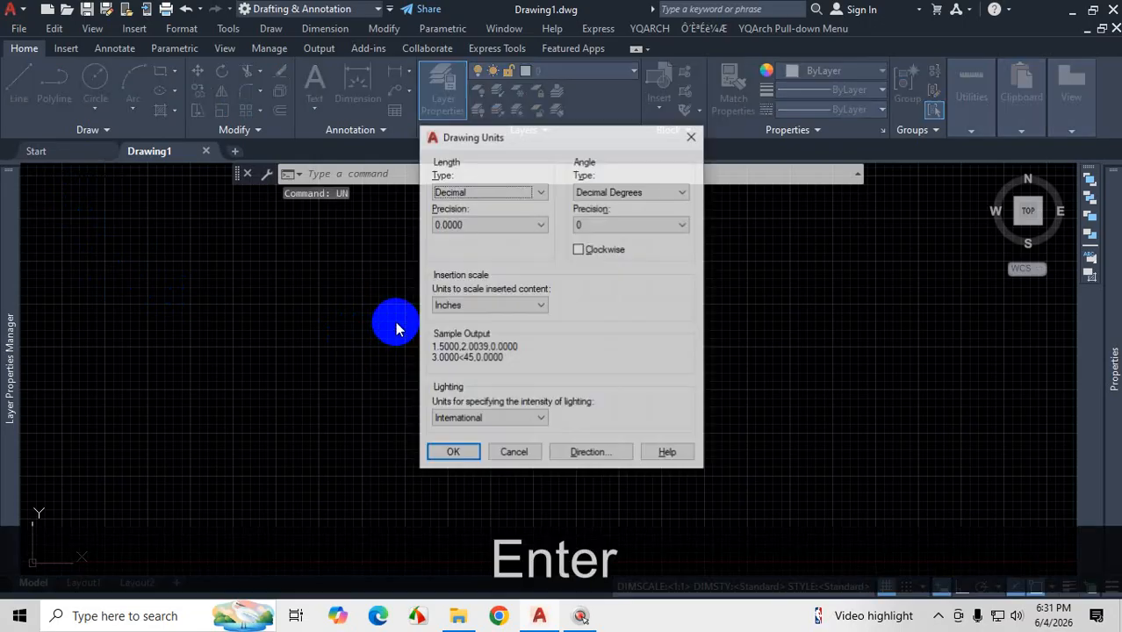
pyautogui.hotkey('ctrl', '1')
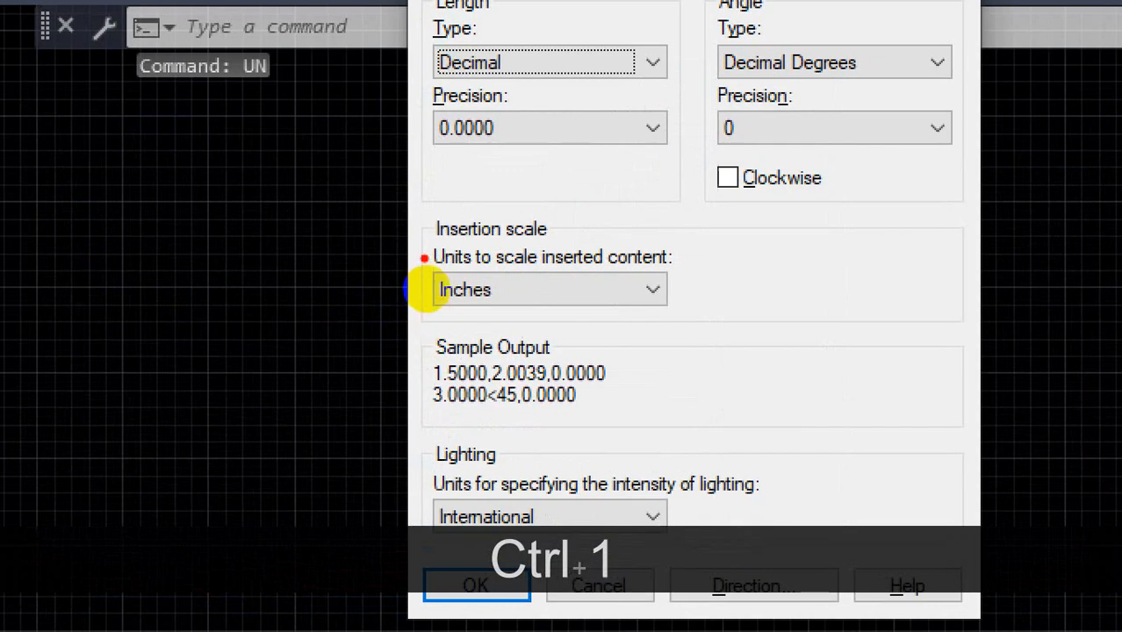
pyautogui.moveTo(422, 217)
pyautogui.mouseDown()
pyautogui.moveTo(418, 323)
pyautogui.moveTo(683, 337)
pyautogui.moveTo(692, 215)
pyautogui.moveTo(410, 205)
pyautogui.moveTo(422, 262)
pyautogui.mouseUp()
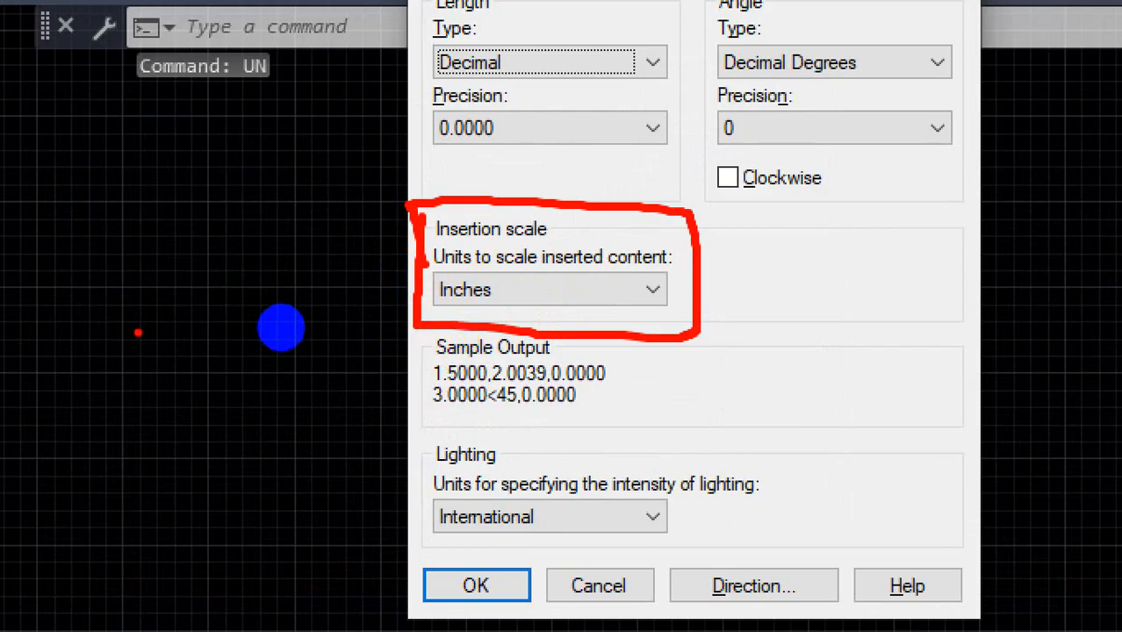
pyautogui.moveTo(161, 295); pyautogui.dragTo(162, 338)
pyautogui.moveTo(176, 300)
pyautogui.mouseDown()
pyautogui.moveTo(180, 338)
pyautogui.moveTo(204, 339)
pyautogui.mouseUp()
pyautogui.moveTo(153, 369); pyautogui.dragTo(207, 359)
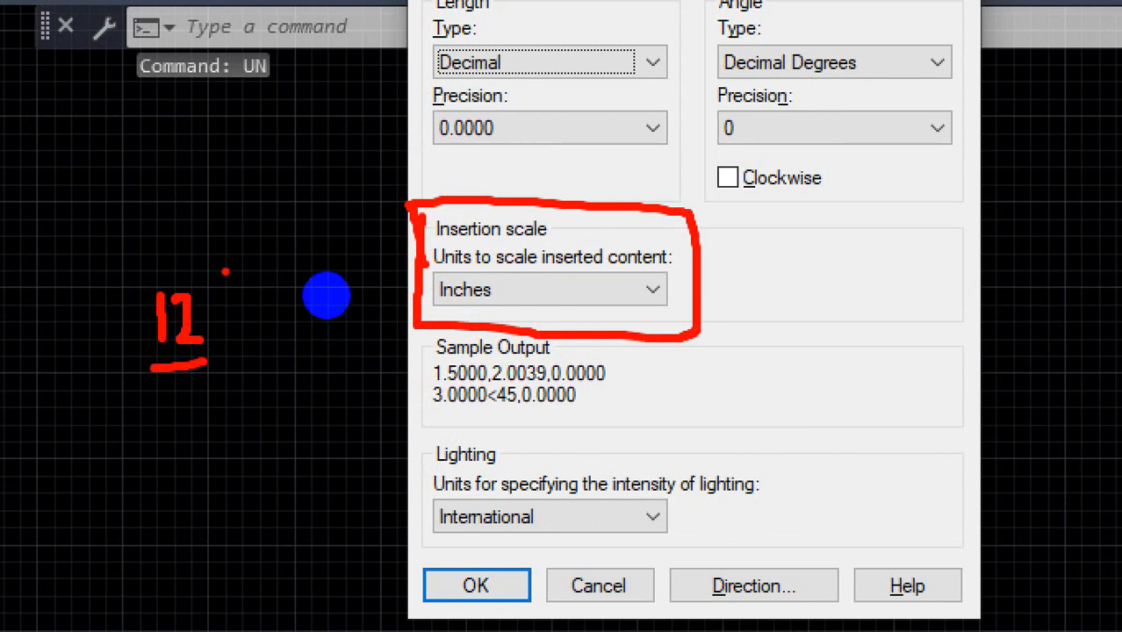
pyautogui.moveTo(231, 264)
pyautogui.mouseDown()
pyautogui.moveTo(214, 302)
pyautogui.moveTo(235, 302)
pyautogui.mouseUp()
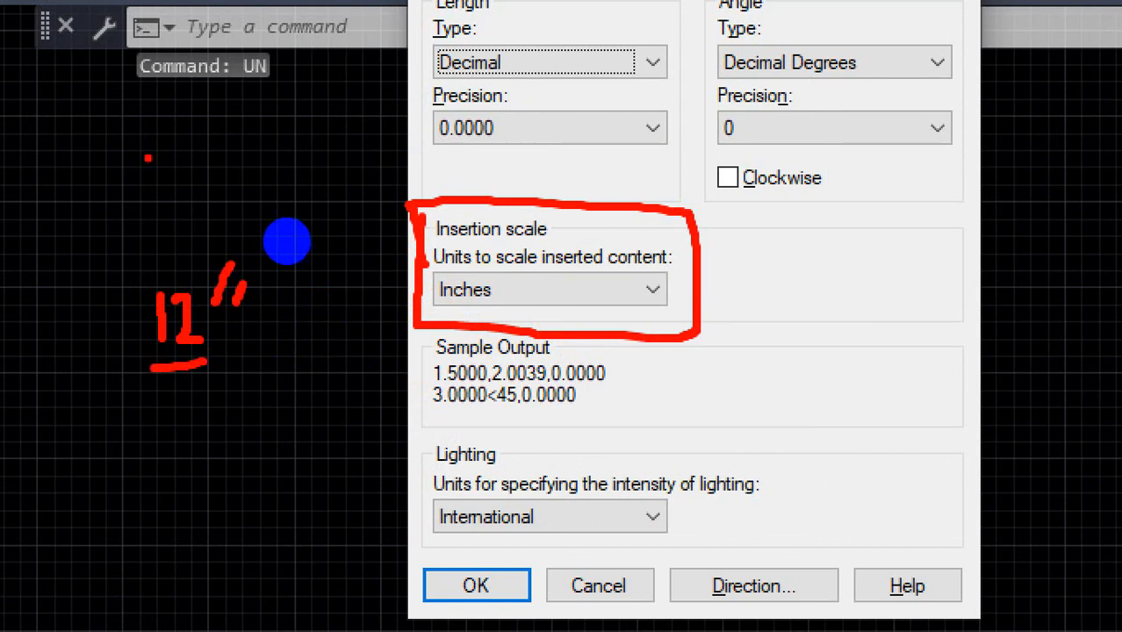
pyautogui.moveTo(131, 164); pyautogui.dragTo(272, 165)
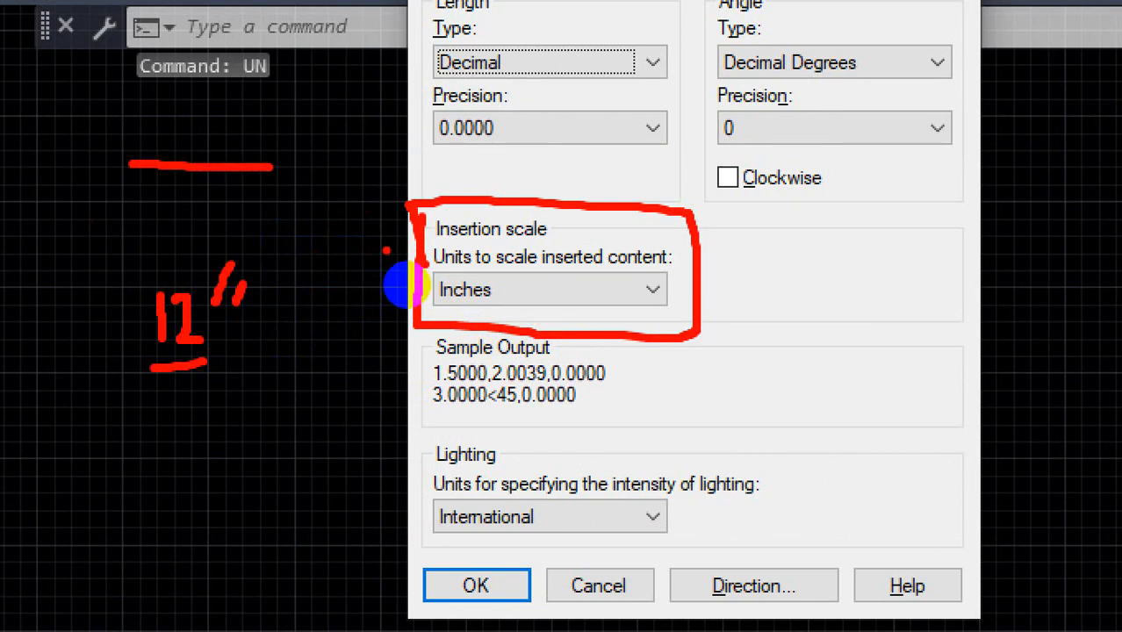
pyautogui.press('Escape')
pyautogui.click(692, 134)
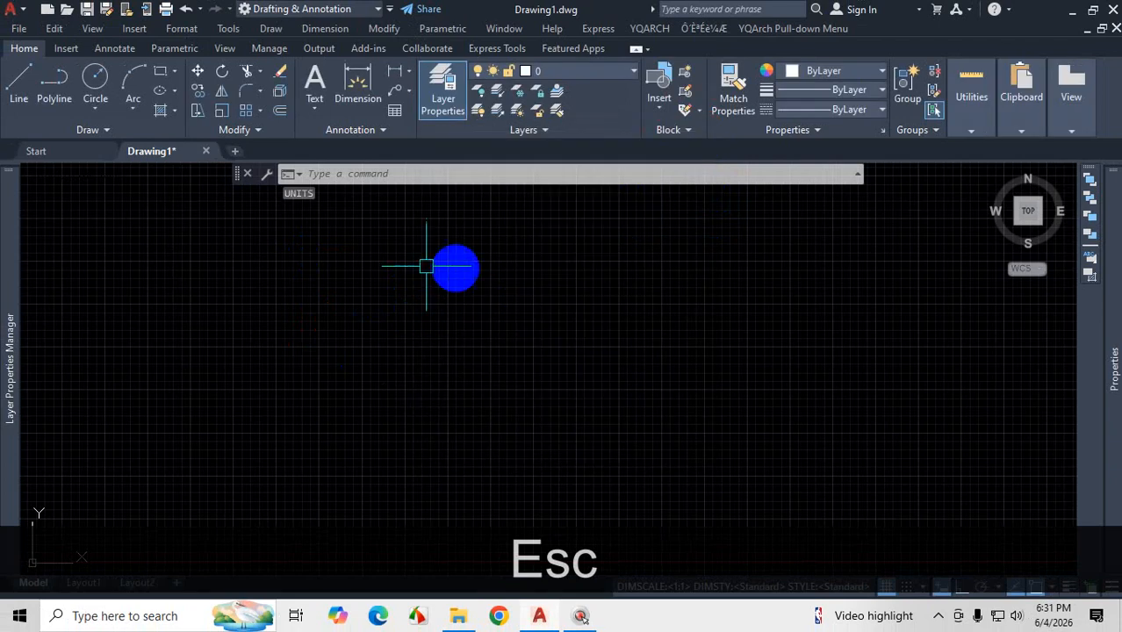
pyautogui.scroll(1, 536, 313)
pyautogui.scroll(-2, 493, 286)
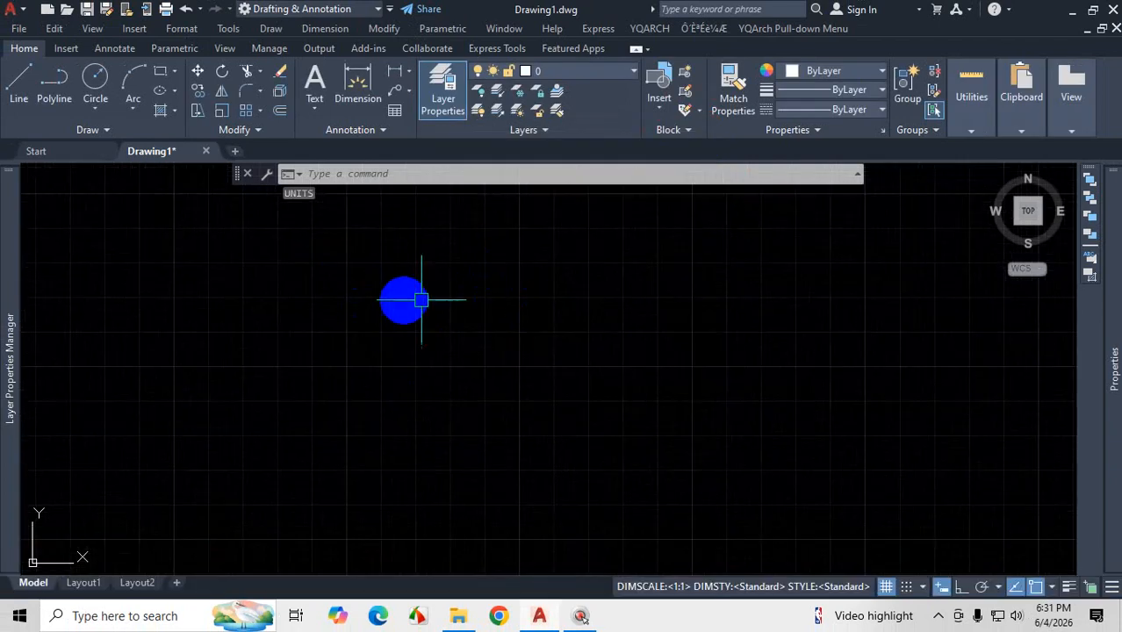
pyautogui.hotkey('ctrl', '1')
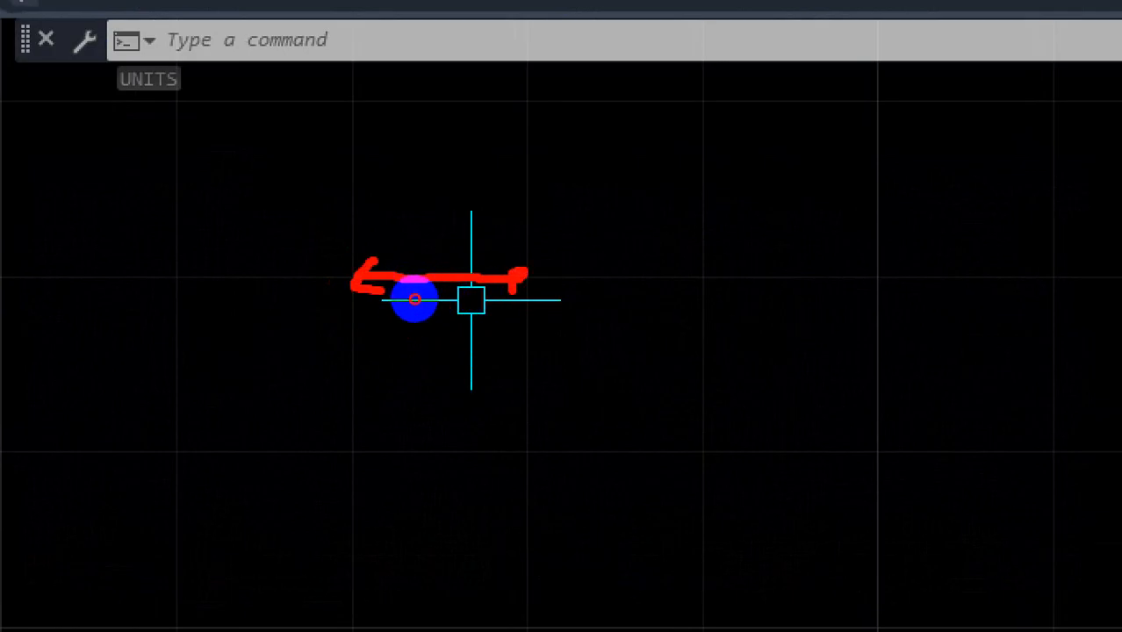
pyautogui.press('Escape')
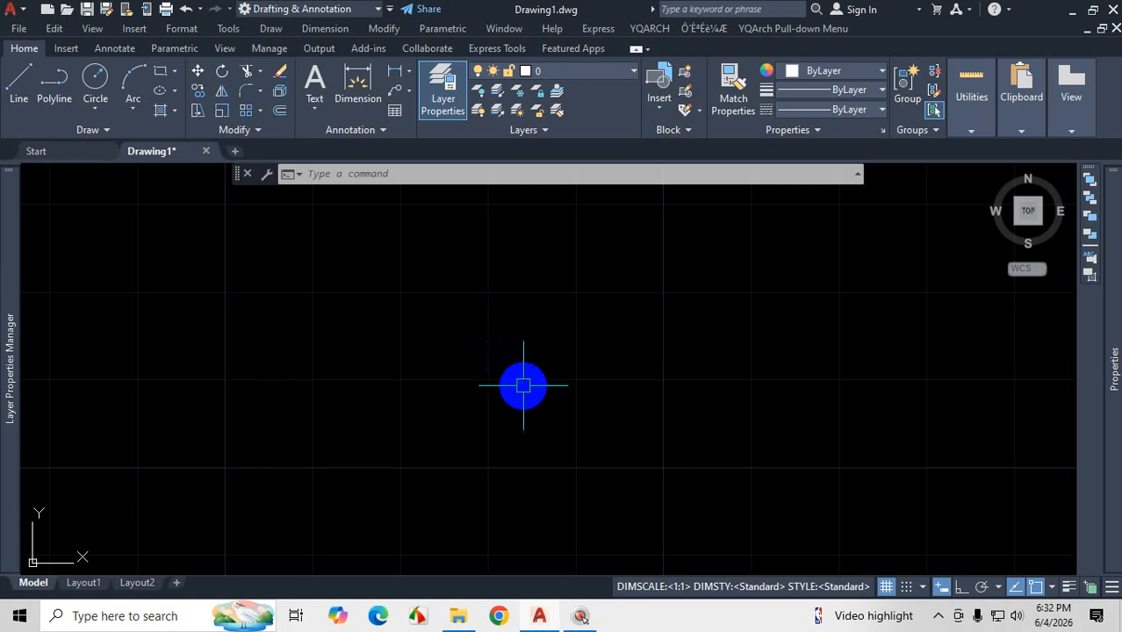
# - Close the drawing without saving its changes
pyautogui.click(206, 152)
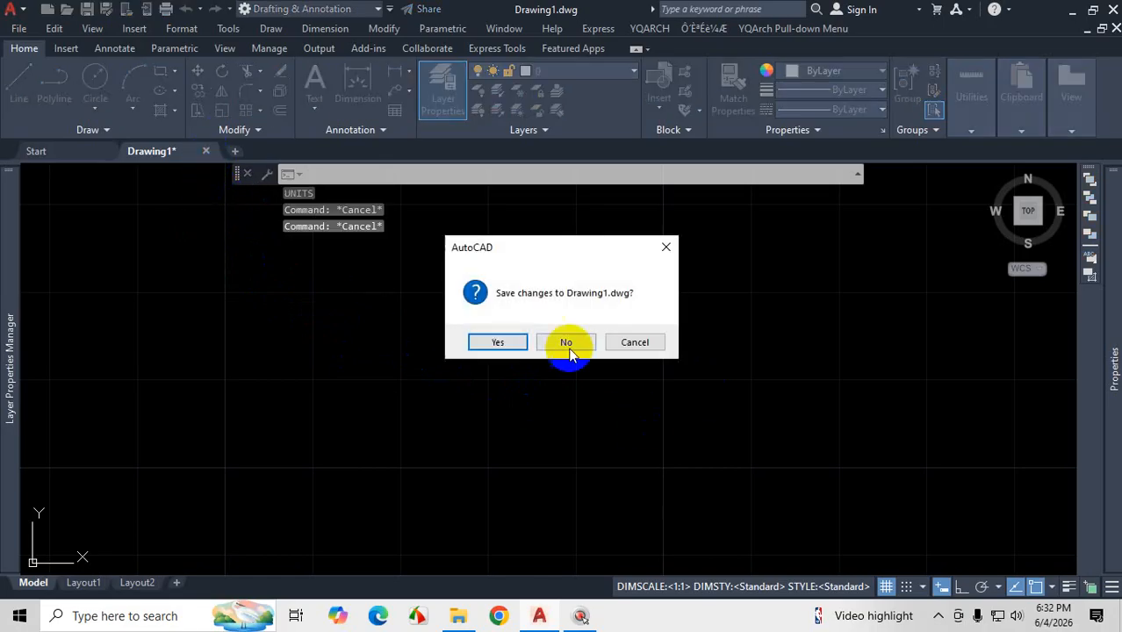
pyautogui.click(565, 342)
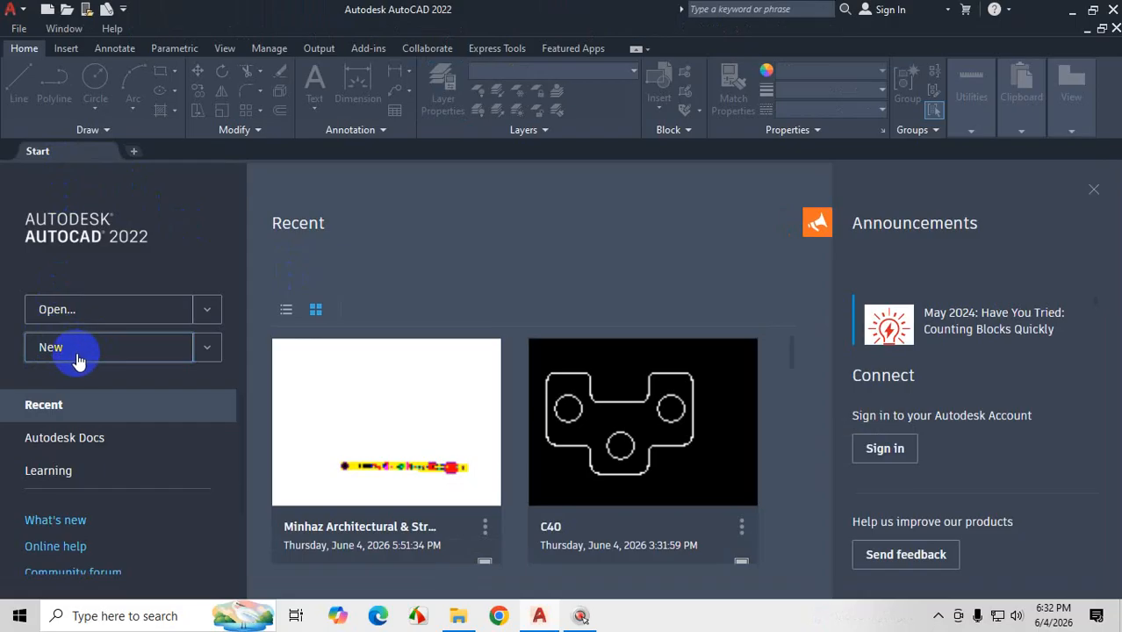
# - Browse the available drawing templates for a new drawing
pyautogui.click(208, 348)
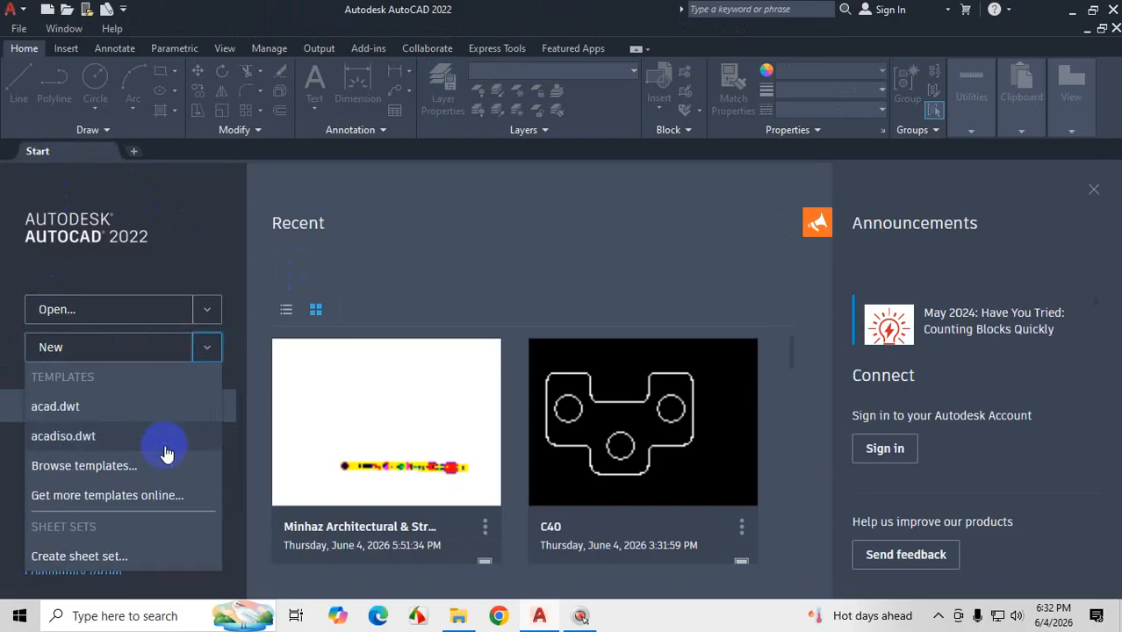
pyautogui.click(76, 471)
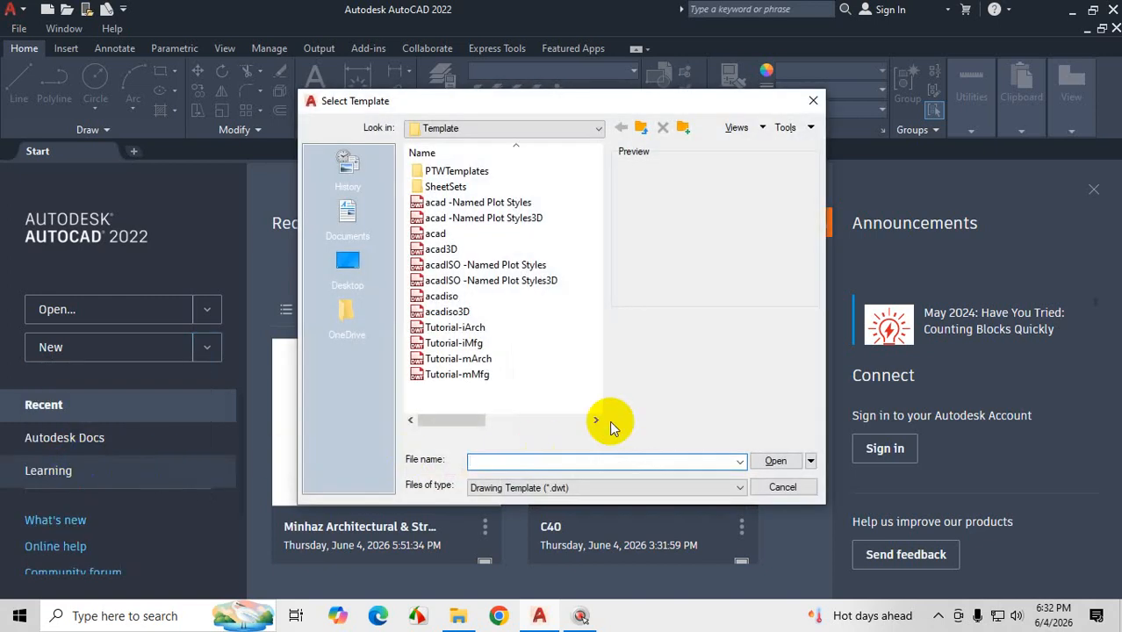
pyautogui.hotkey('ctrl', '1')
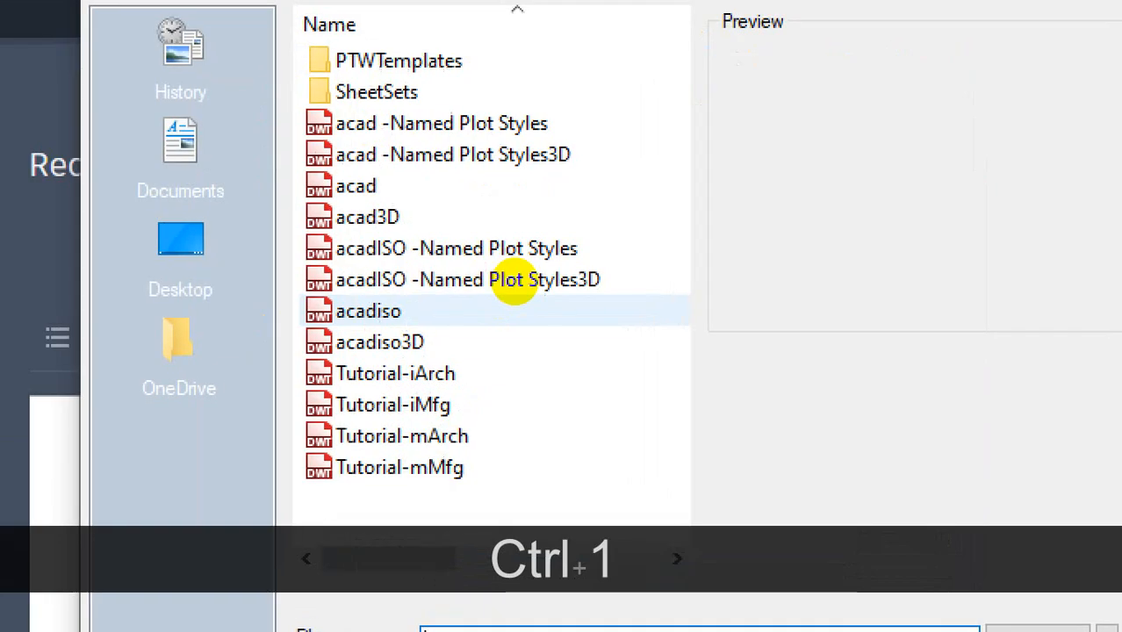
pyautogui.click(546, 270)
pyautogui.moveTo(584, 133)
pyautogui.mouseDown()
pyautogui.moveTo(604, 400)
pyautogui.moveTo(370, 449)
pyautogui.mouseUp()
pyautogui.moveTo(439, 395)
pyautogui.mouseDown()
pyautogui.moveTo(368, 252)
pyautogui.moveTo(368, 188)
pyautogui.moveTo(475, 200)
pyautogui.mouseUp()
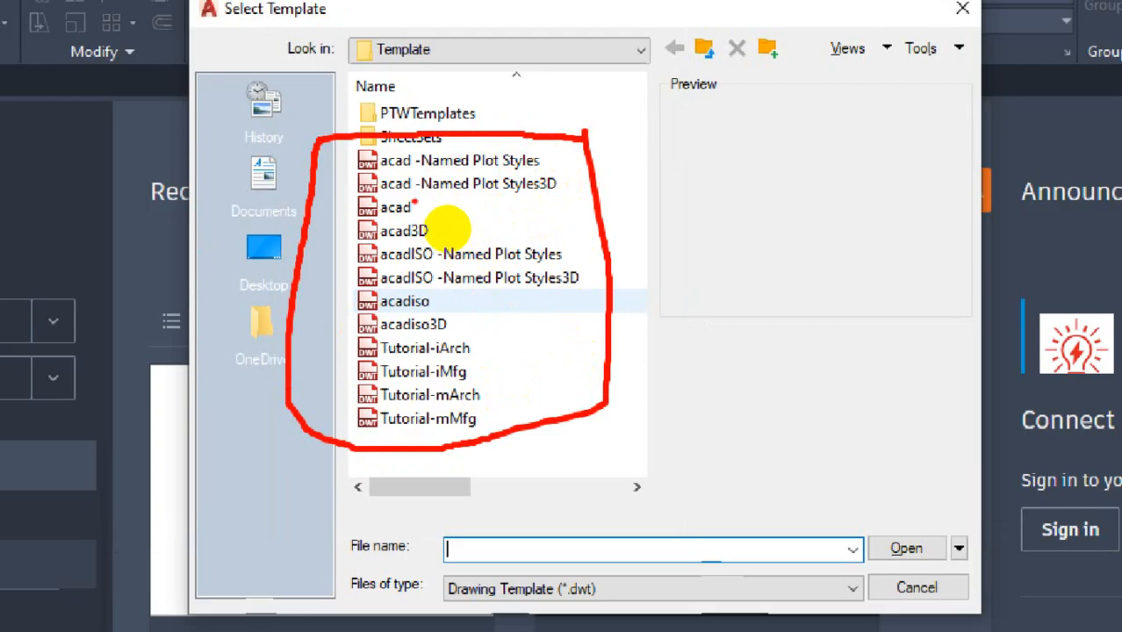
pyautogui.moveTo(449, 226)
pyautogui.mouseDown()
pyautogui.moveTo(378, 237)
pyautogui.moveTo(453, 242)
pyautogui.moveTo(465, 207)
pyautogui.moveTo(495, 207)
pyautogui.moveTo(474, 221)
pyautogui.mouseUp()
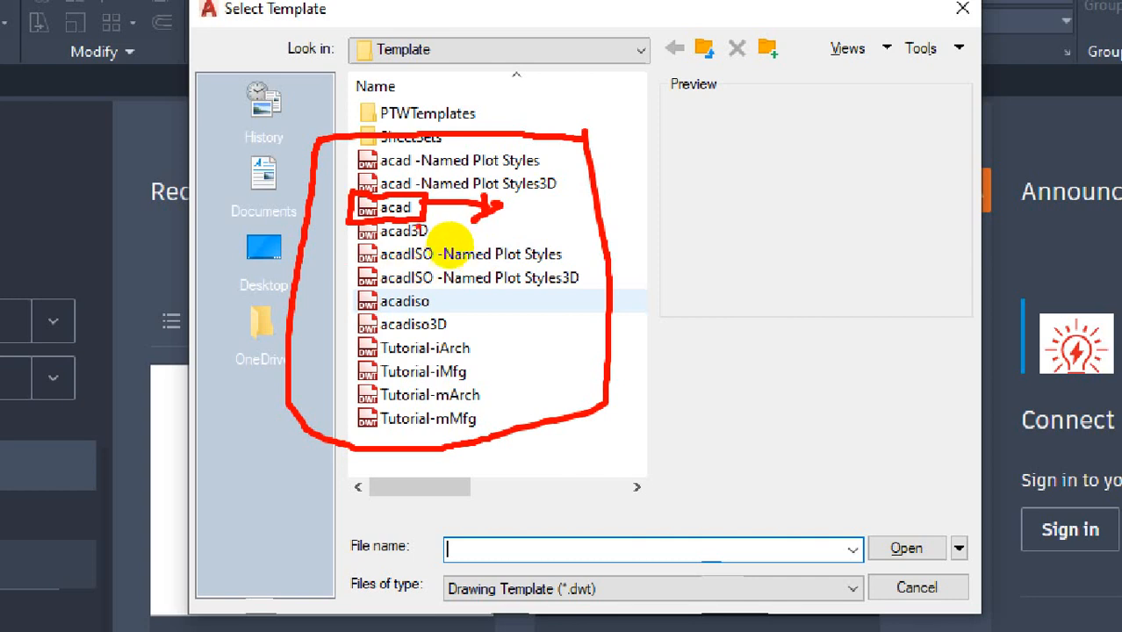
pyautogui.click(491, 228)
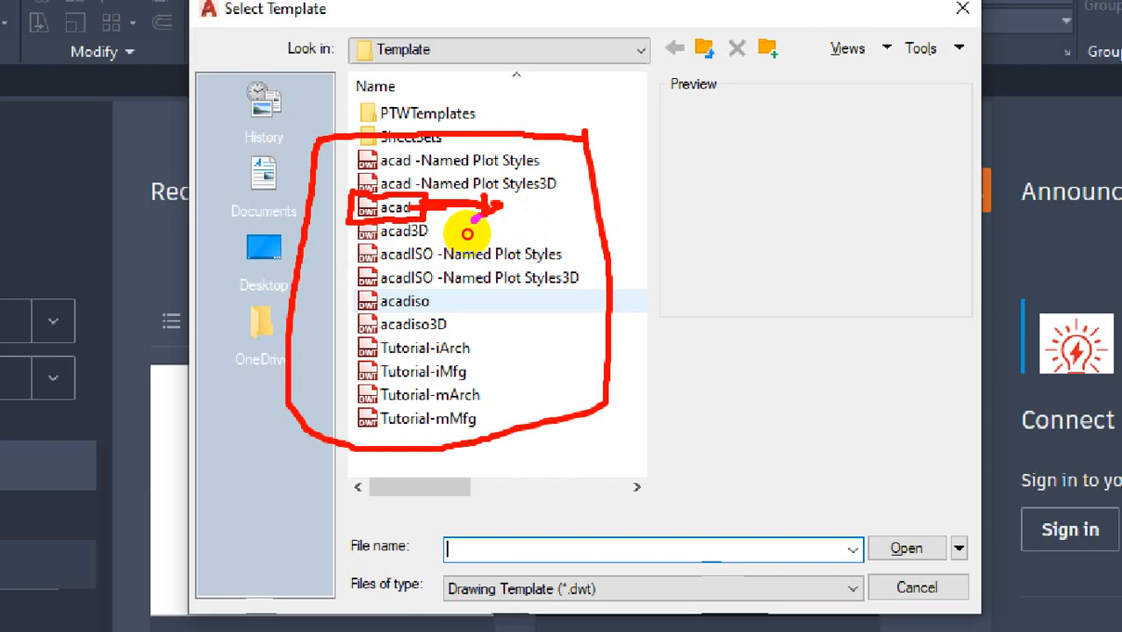
pyautogui.moveTo(684, 183)
pyautogui.mouseDown()
pyautogui.moveTo(684, 226)
pyautogui.moveTo(732, 193)
pyautogui.moveTo(742, 216)
pyautogui.mouseUp()
pyautogui.moveTo(709, 159)
pyautogui.mouseDown()
pyautogui.moveTo(700, 177)
pyautogui.moveTo(714, 173)
pyautogui.moveTo(767, 211)
pyautogui.moveTo(803, 206)
pyautogui.mouseUp()
pyautogui.moveTo(817, 175)
pyautogui.mouseDown()
pyautogui.moveTo(822, 192)
pyautogui.moveTo(841, 194)
pyautogui.mouseUp()
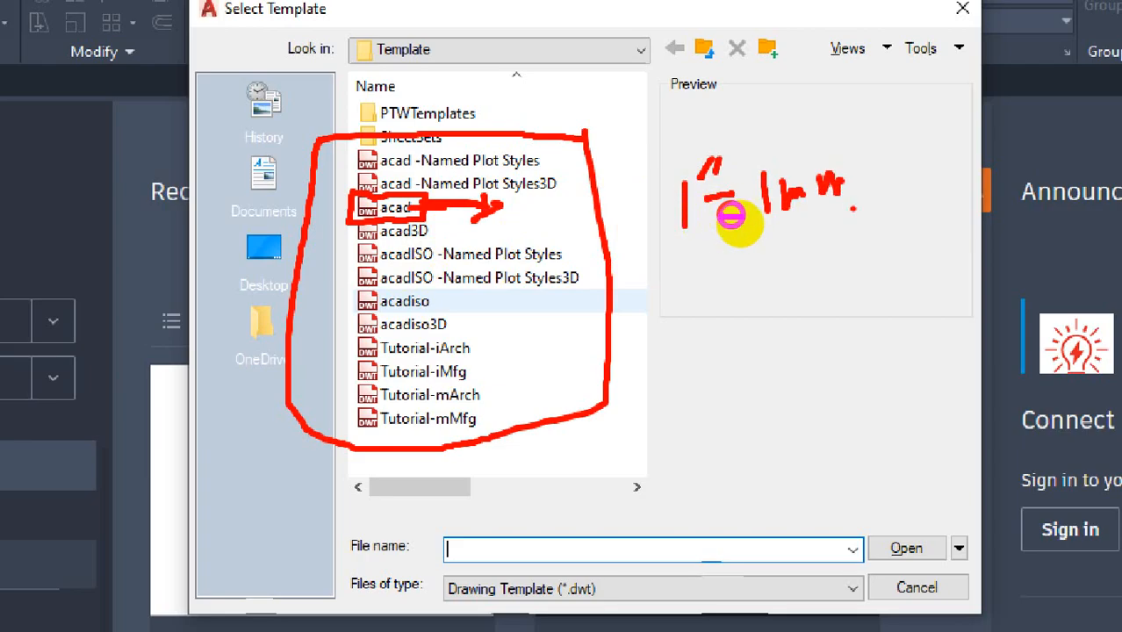
pyautogui.moveTo(671, 249)
pyautogui.mouseDown()
pyautogui.moveTo(912, 211)
pyautogui.moveTo(772, 130)
pyautogui.moveTo(645, 131)
pyautogui.moveTo(649, 246)
pyautogui.mouseUp()
pyautogui.moveTo(682, 298)
pyautogui.mouseDown()
pyautogui.moveTo(688, 347)
pyautogui.moveTo(727, 330)
pyautogui.moveTo(733, 342)
pyautogui.mouseUp()
pyautogui.moveTo(762, 313)
pyautogui.mouseDown()
pyautogui.moveTo(771, 339)
pyautogui.moveTo(784, 334)
pyautogui.mouseUp()
pyautogui.moveTo(799, 312); pyautogui.dragTo(804, 323)
pyautogui.click(793, 295)
pyautogui.moveTo(813, 266); pyautogui.dragTo(872, 350)
pyautogui.click(876, 329)
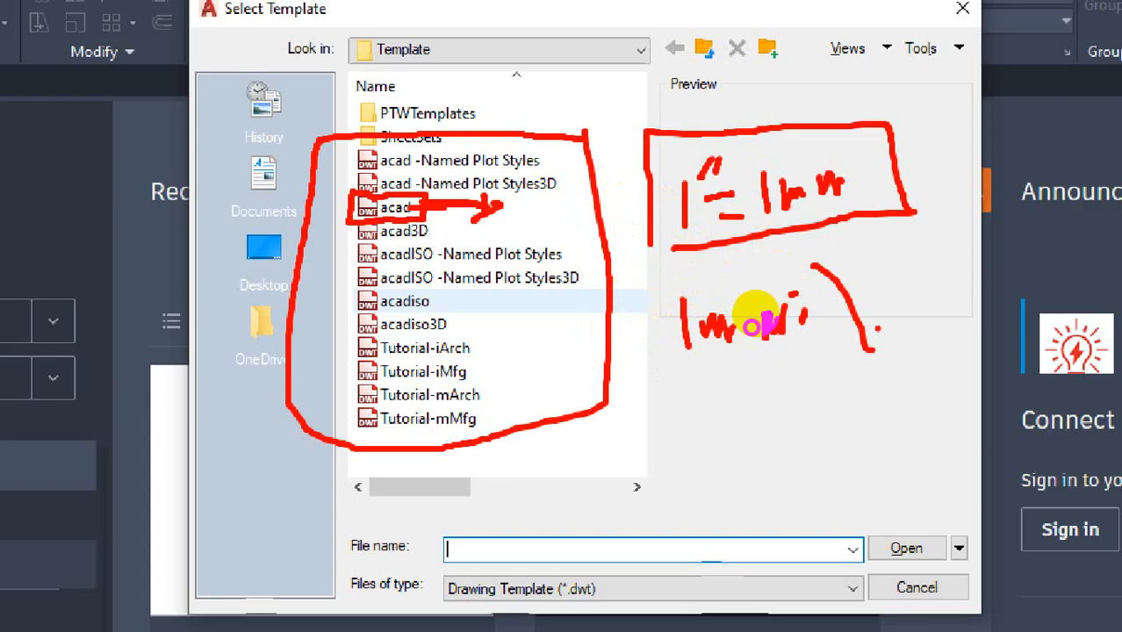
pyautogui.moveTo(870, 283); pyautogui.dragTo(874, 316)
pyautogui.moveTo(874, 295)
pyautogui.mouseDown()
pyautogui.moveTo(881, 271)
pyautogui.moveTo(897, 272)
pyautogui.mouseUp()
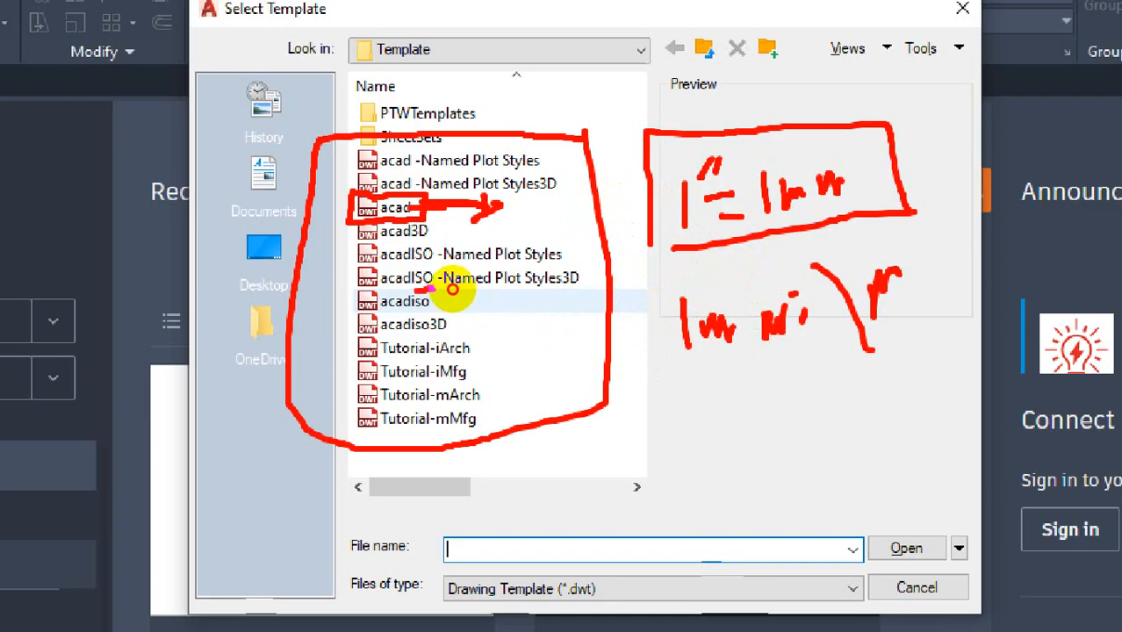
pyautogui.moveTo(430, 290)
pyautogui.mouseDown()
pyautogui.moveTo(368, 290)
pyautogui.moveTo(355, 316)
pyautogui.moveTo(436, 306)
pyautogui.mouseUp()
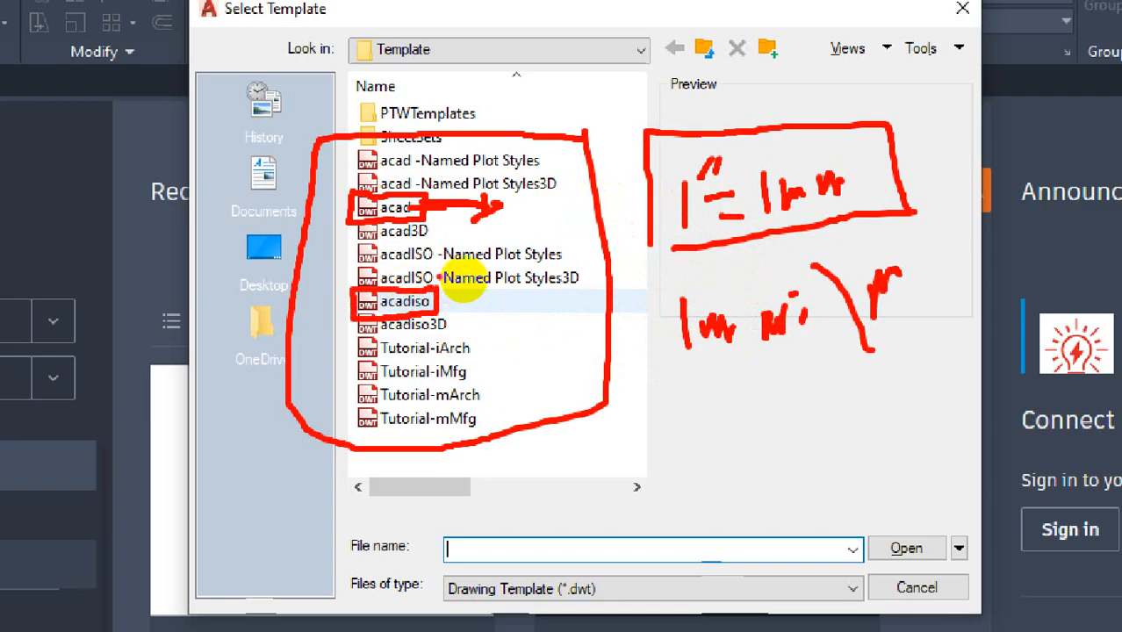
pyautogui.press('Escape')
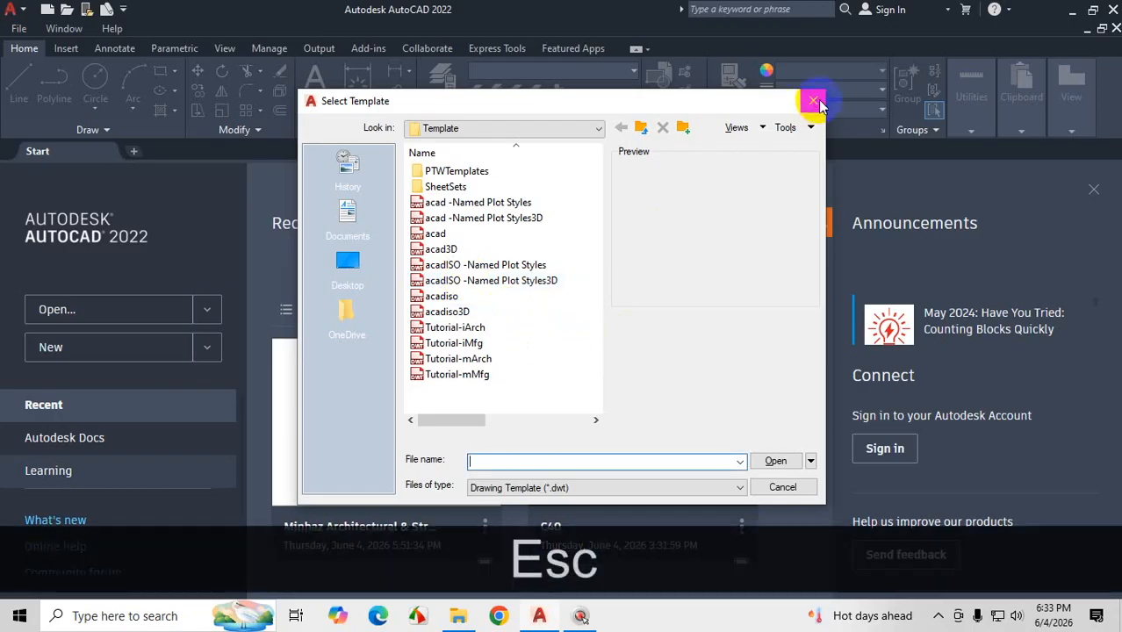
# - Close the template selection and reopen it for a new drawing
pyautogui.click(962, 8)
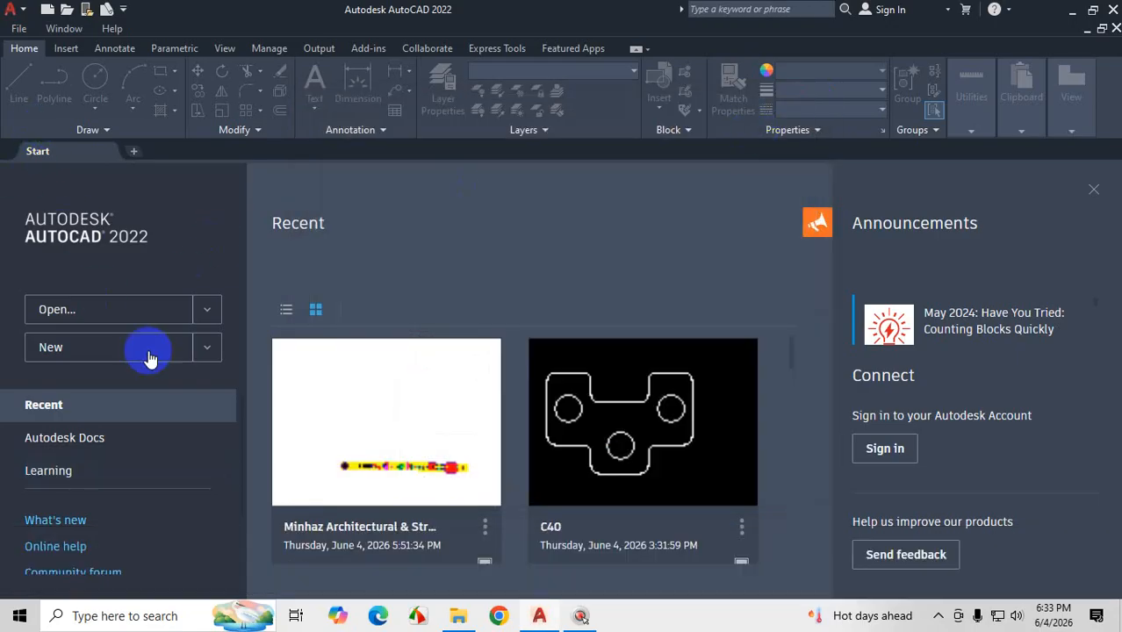
pyautogui.click(208, 349)
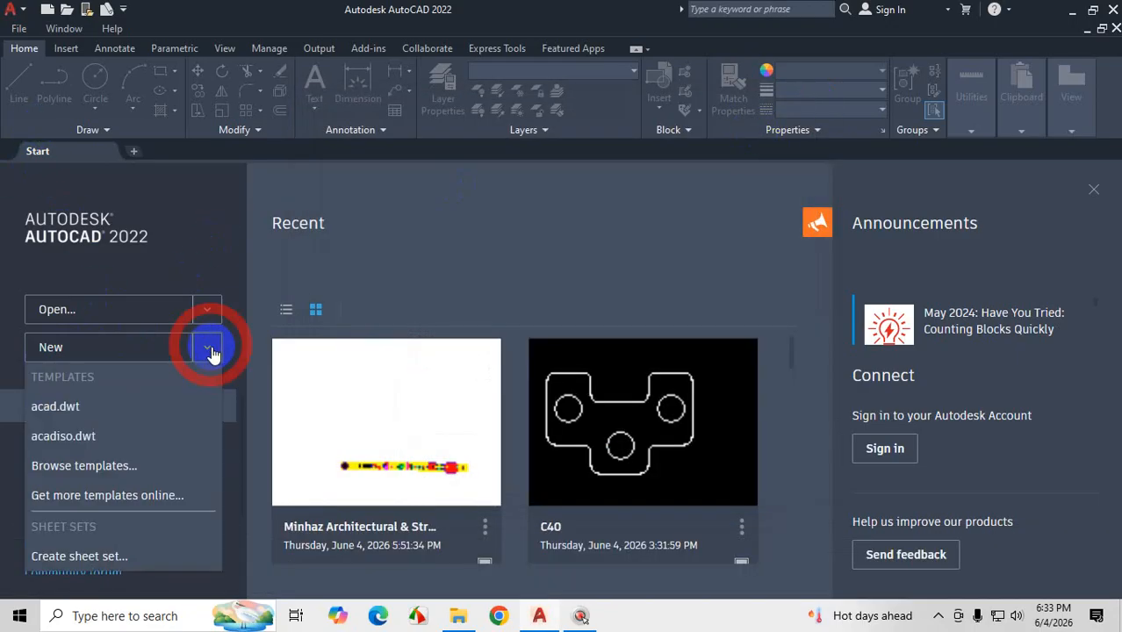
pyautogui.click(88, 466)
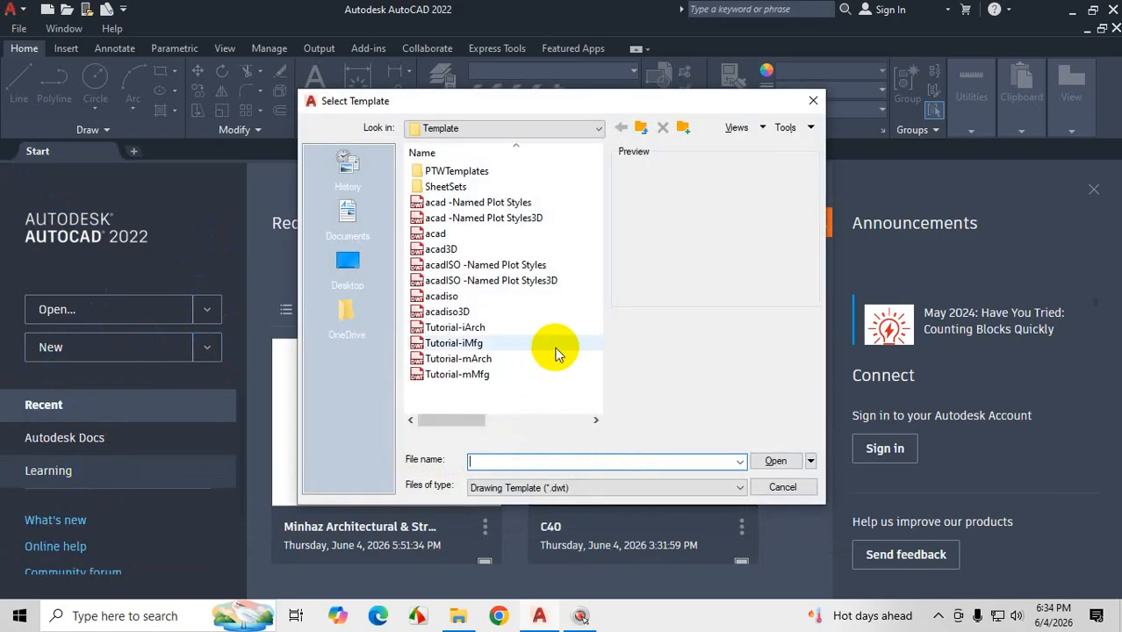
pyautogui.hotkey('ctrl', '1')
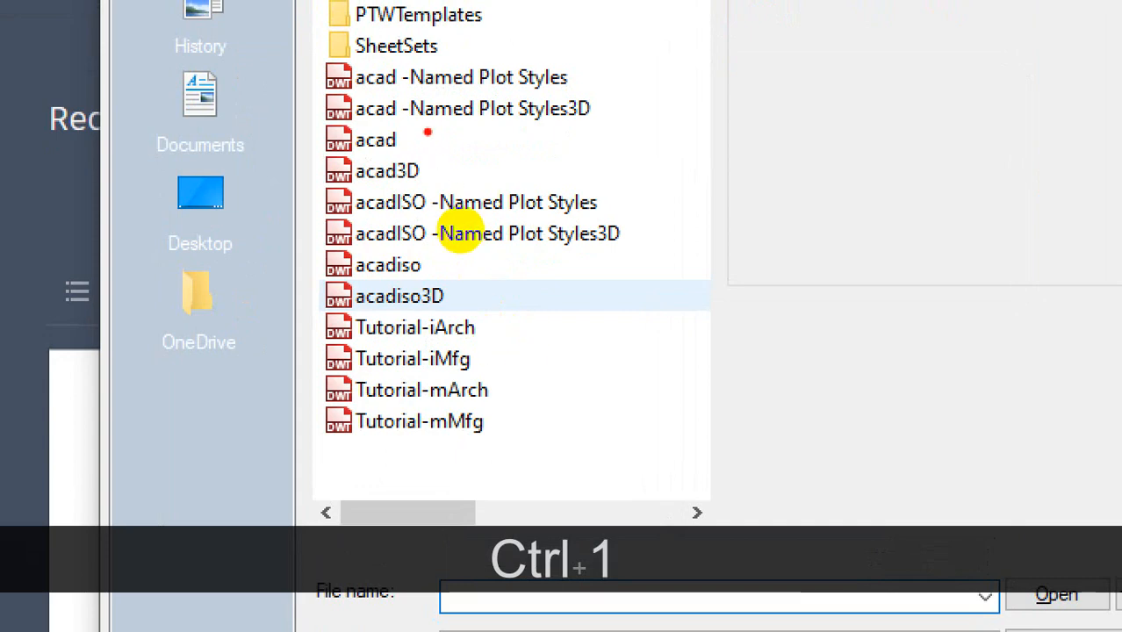
pyautogui.moveTo(402, 140); pyautogui.dragTo(502, 141)
pyautogui.moveTo(432, 266); pyautogui.dragTo(525, 266)
pyautogui.moveTo(540, 137)
pyautogui.mouseDown()
pyautogui.moveTo(544, 156)
pyautogui.moveTo(579, 125)
pyautogui.moveTo(593, 143)
pyautogui.mouseUp()
pyautogui.click(529, 119)
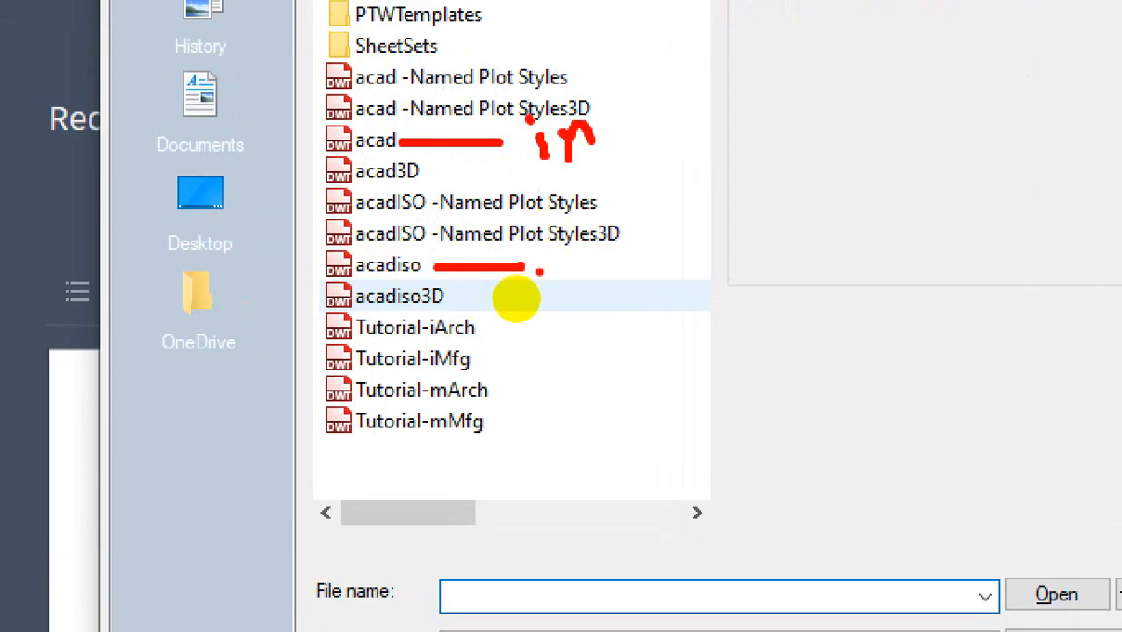
pyautogui.moveTo(514, 296)
pyautogui.mouseDown()
pyautogui.moveTo(553, 305)
pyautogui.moveTo(652, 293)
pyautogui.mouseUp()
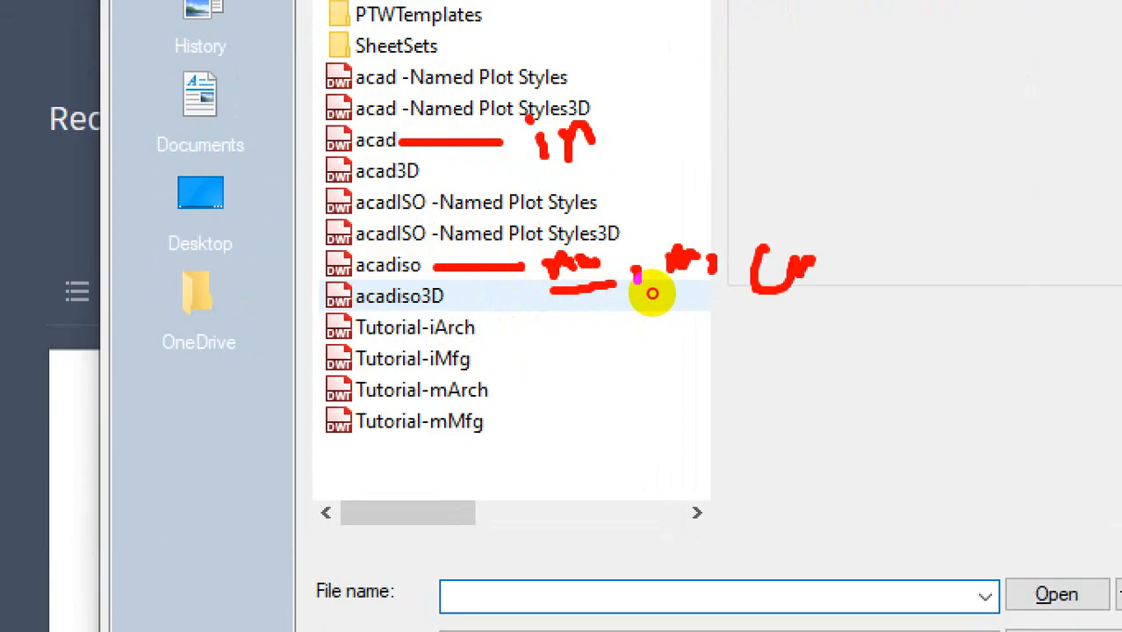
pyautogui.moveTo(530, 309)
pyautogui.mouseDown()
pyautogui.moveTo(534, 337)
pyautogui.moveTo(582, 340)
pyautogui.moveTo(564, 341)
pyautogui.mouseUp()
pyautogui.moveTo(680, 306); pyautogui.dragTo(709, 301)
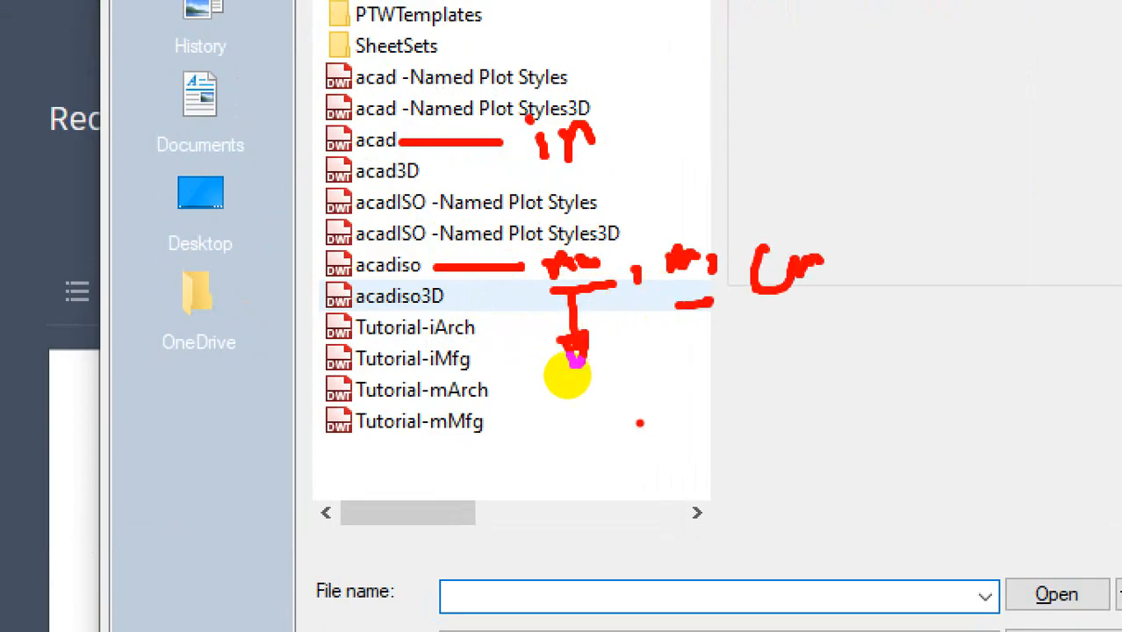
pyautogui.moveTo(561, 413); pyautogui.dragTo(569, 453)
pyautogui.click(597, 439)
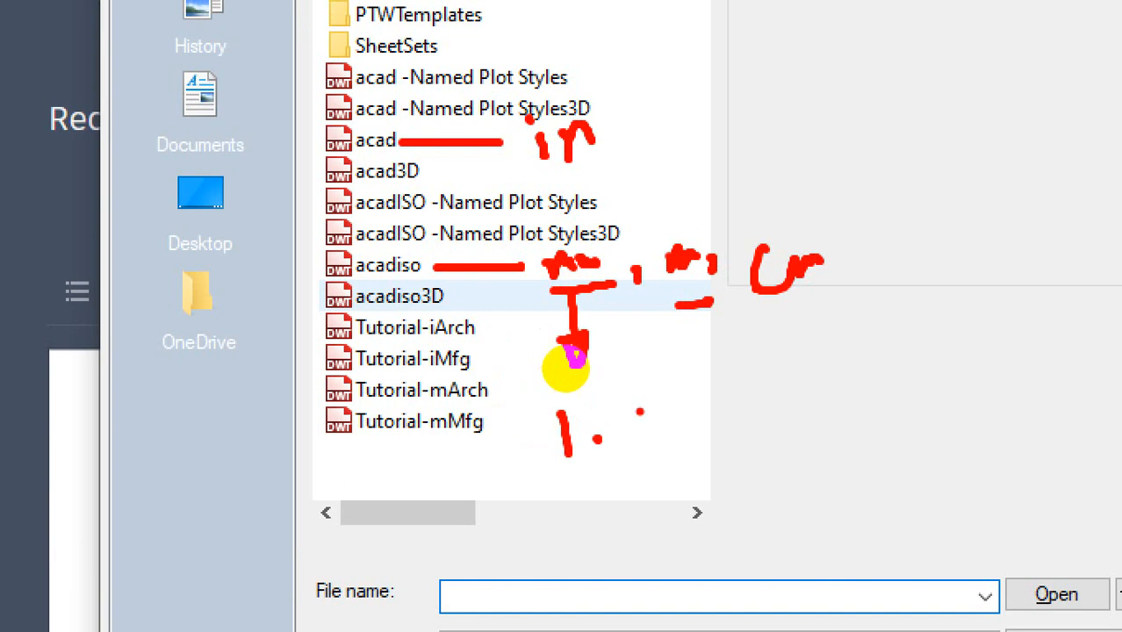
pyautogui.moveTo(704, 402); pyautogui.dragTo(715, 439)
pyautogui.moveTo(733, 390)
pyautogui.mouseDown()
pyautogui.moveTo(735, 421)
pyautogui.moveTo(814, 416)
pyautogui.mouseUp()
pyautogui.moveTo(810, 376)
pyautogui.mouseDown()
pyautogui.moveTo(836, 376)
pyautogui.moveTo(845, 351)
pyautogui.mouseUp()
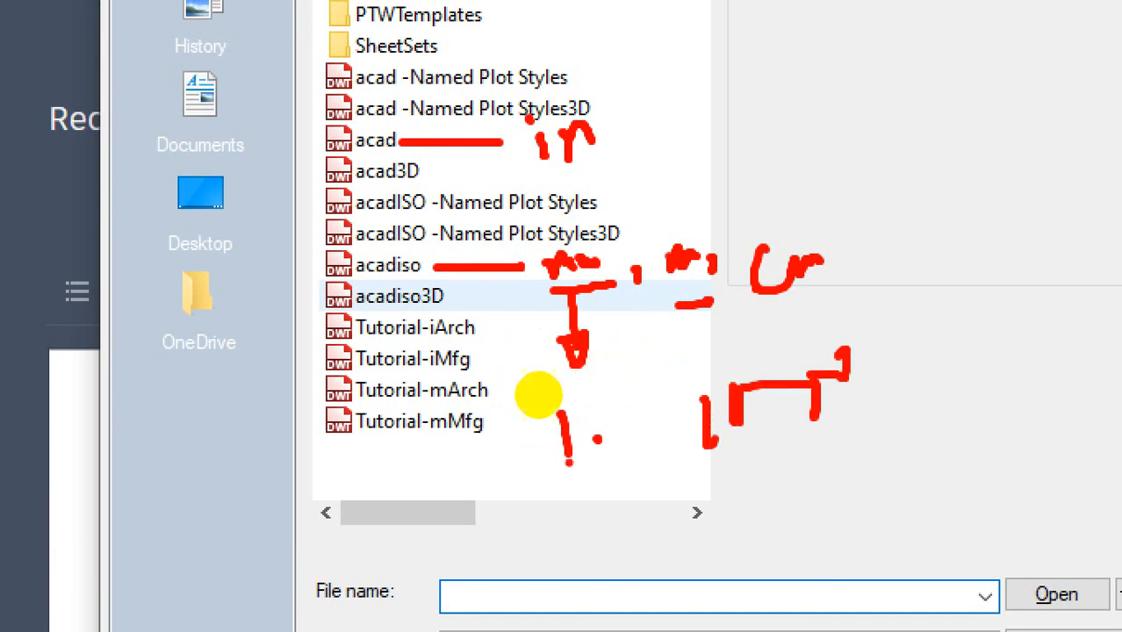
pyautogui.moveTo(724, 472)
pyautogui.mouseDown()
pyautogui.moveTo(726, 528)
pyautogui.moveTo(765, 506)
pyautogui.mouseUp()
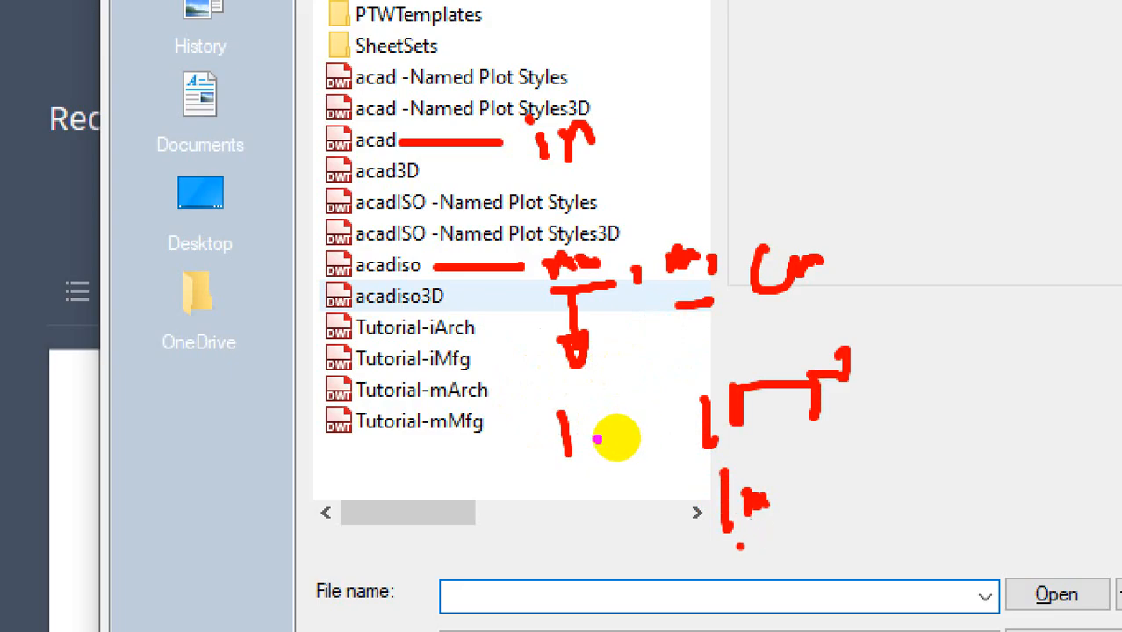
pyautogui.click(597, 438)
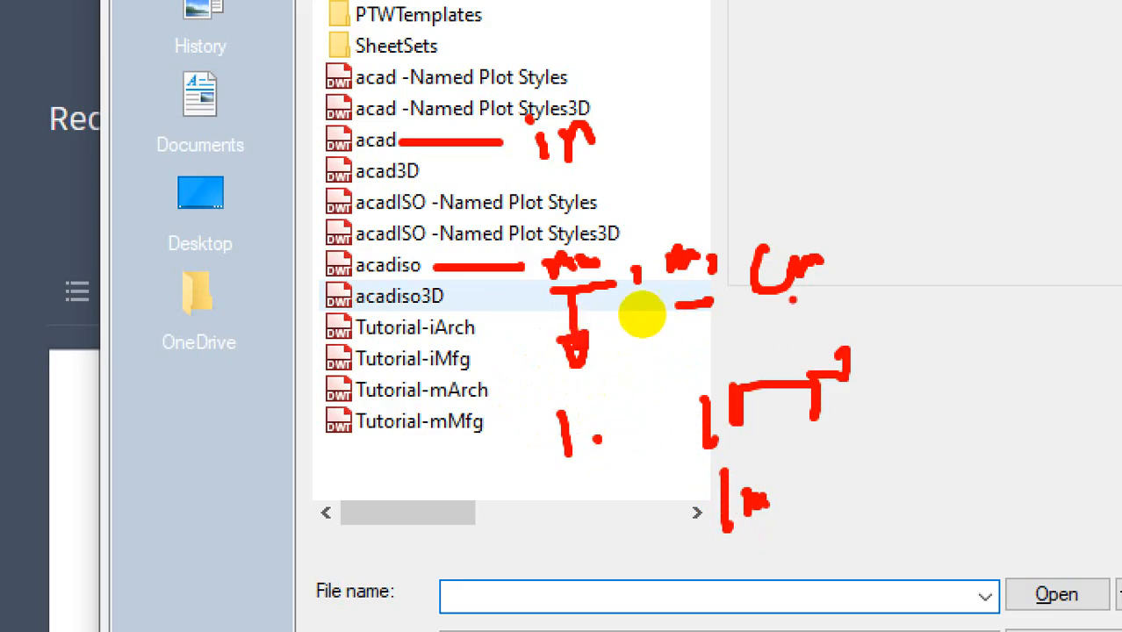
pyautogui.moveTo(760, 300); pyautogui.dragTo(839, 290)
pyautogui.moveTo(605, 250); pyautogui.dragTo(764, 230)
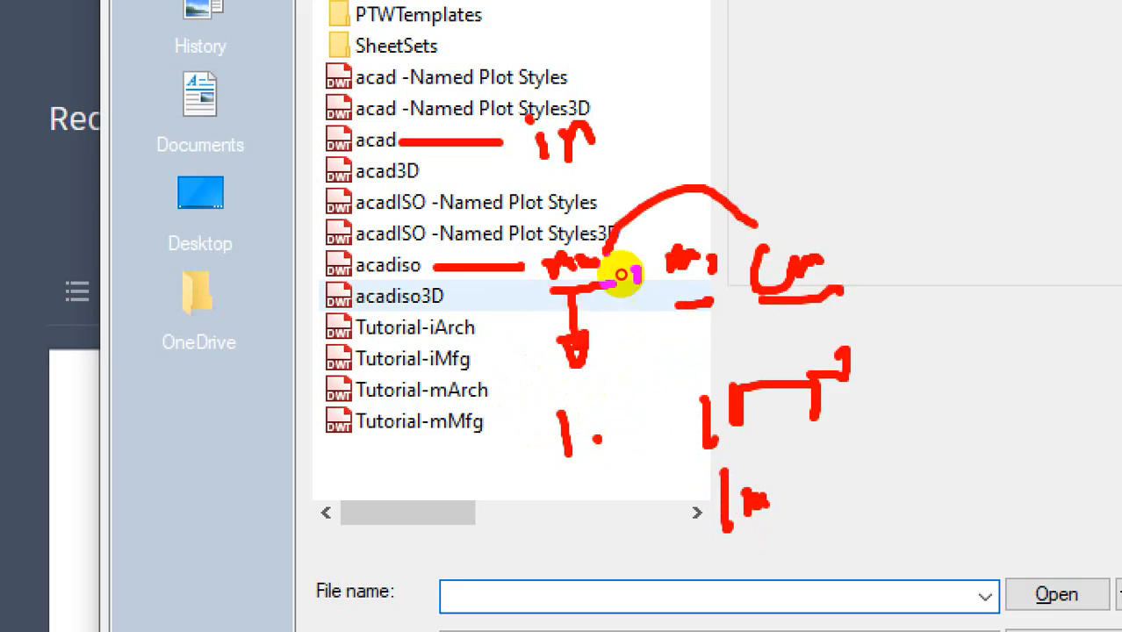
pyautogui.click(628, 277)
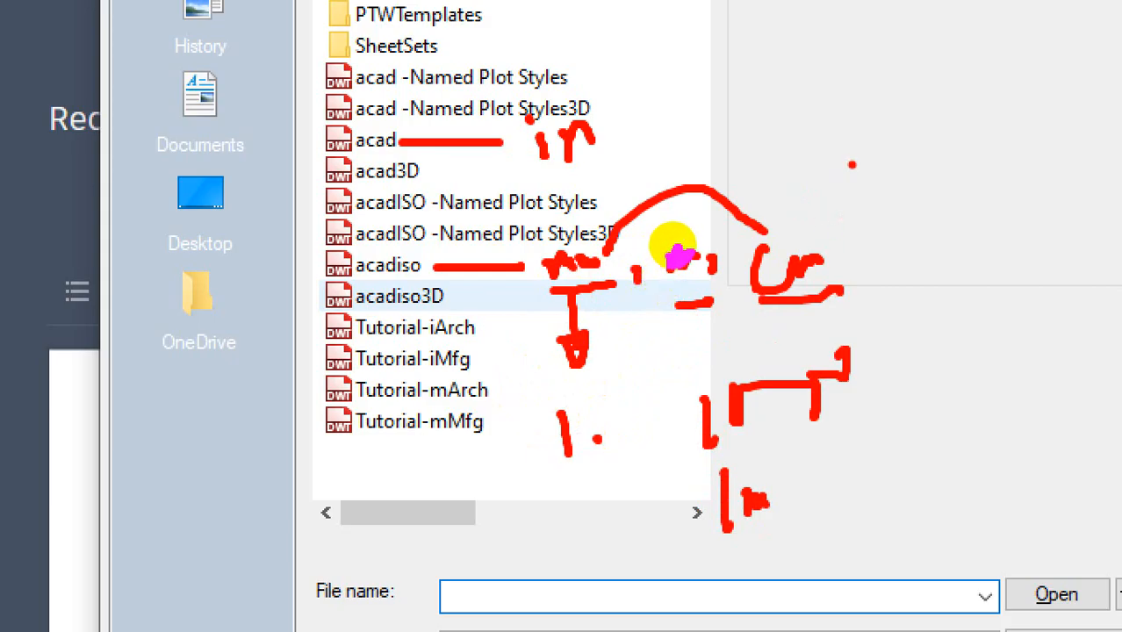
pyautogui.moveTo(852, 159); pyautogui.dragTo(852, 207)
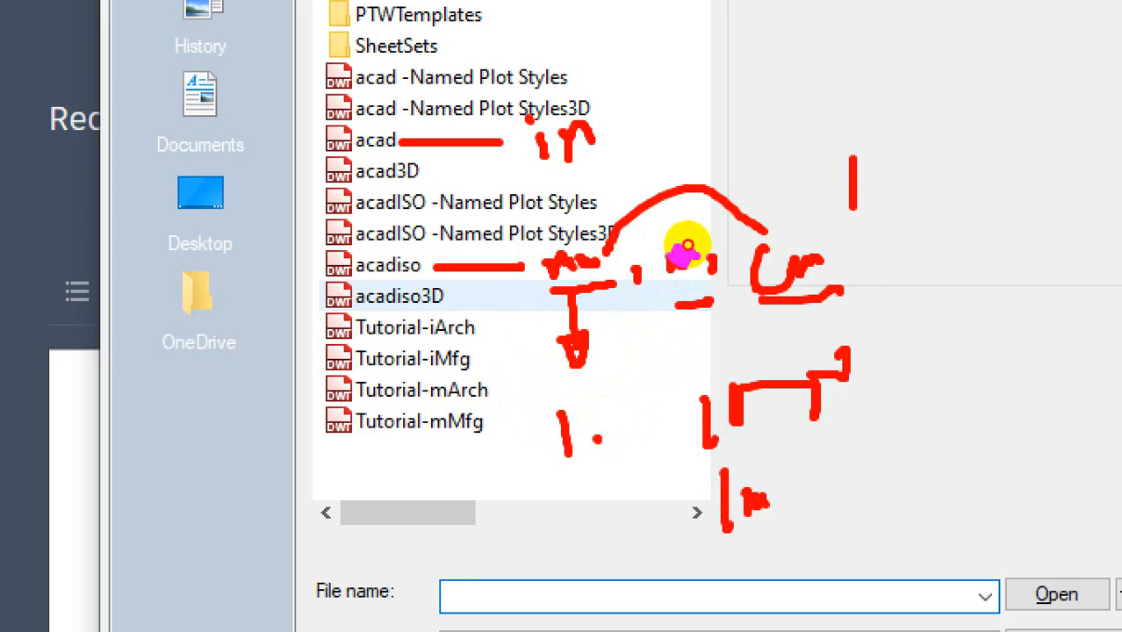
pyautogui.moveTo(882, 164)
pyautogui.mouseDown()
pyautogui.moveTo(909, 183)
pyautogui.moveTo(885, 166)
pyautogui.mouseUp()
pyautogui.moveTo(953, 148)
pyautogui.mouseDown()
pyautogui.moveTo(947, 186)
pyautogui.moveTo(955, 151)
pyautogui.mouseUp()
pyautogui.moveTo(863, 239); pyautogui.dragTo(968, 221)
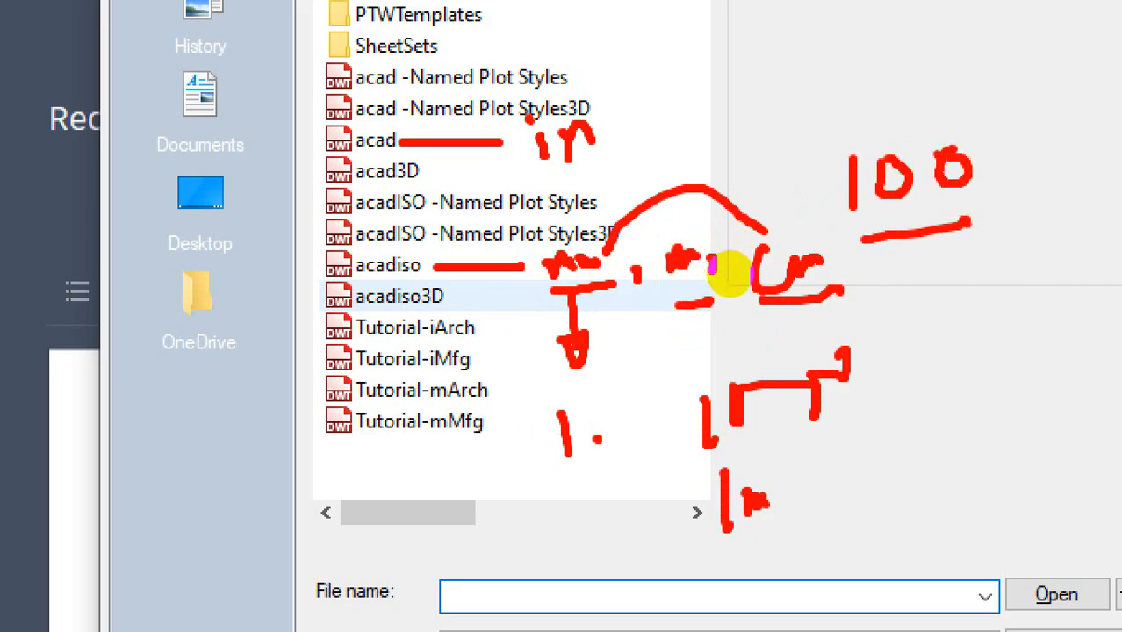
pyautogui.moveTo(974, 299)
pyautogui.mouseDown()
pyautogui.moveTo(973, 332)
pyautogui.moveTo(979, 298)
pyautogui.mouseUp()
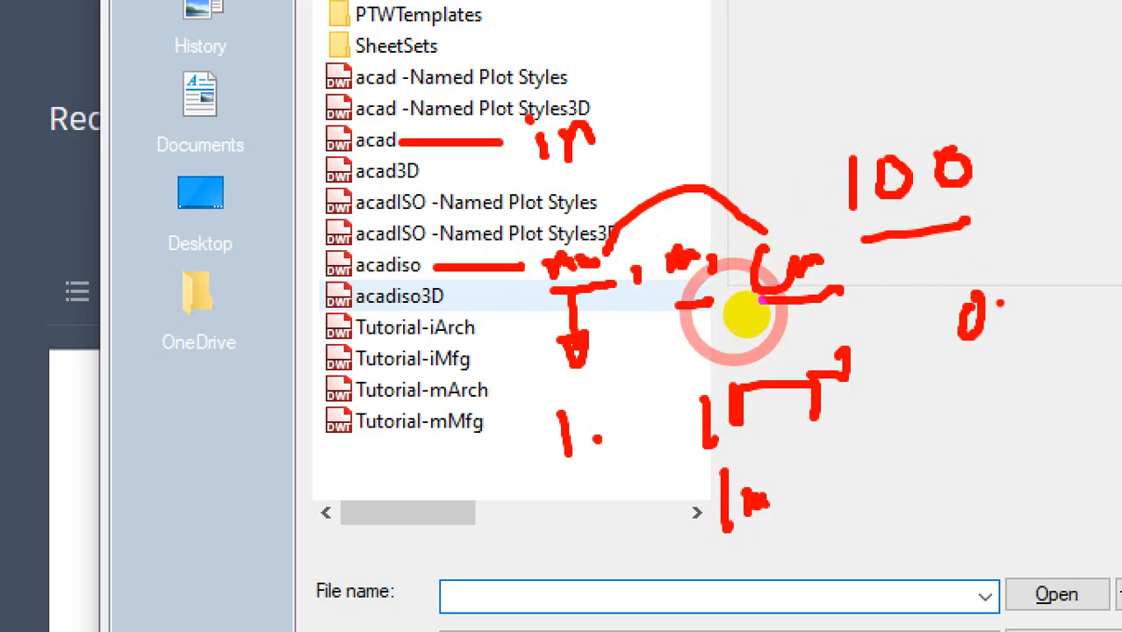
pyautogui.click(1000, 303)
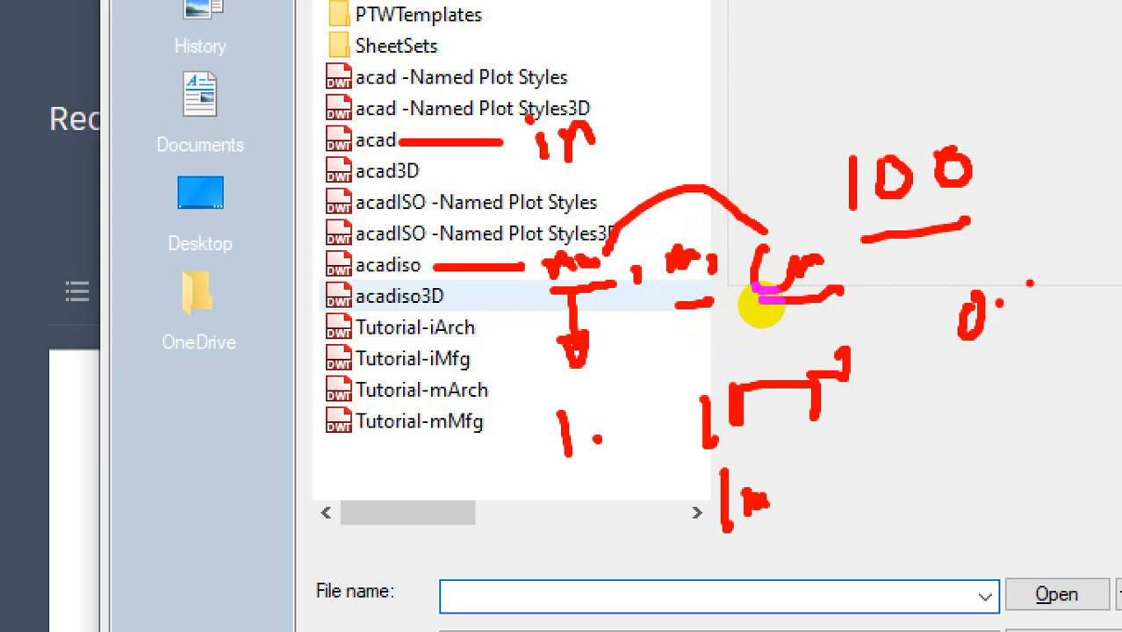
pyautogui.moveTo(1029, 283)
pyautogui.mouseDown()
pyautogui.moveTo(1028, 308)
pyautogui.moveTo(1038, 275)
pyautogui.moveTo(1049, 293)
pyautogui.mouseUp()
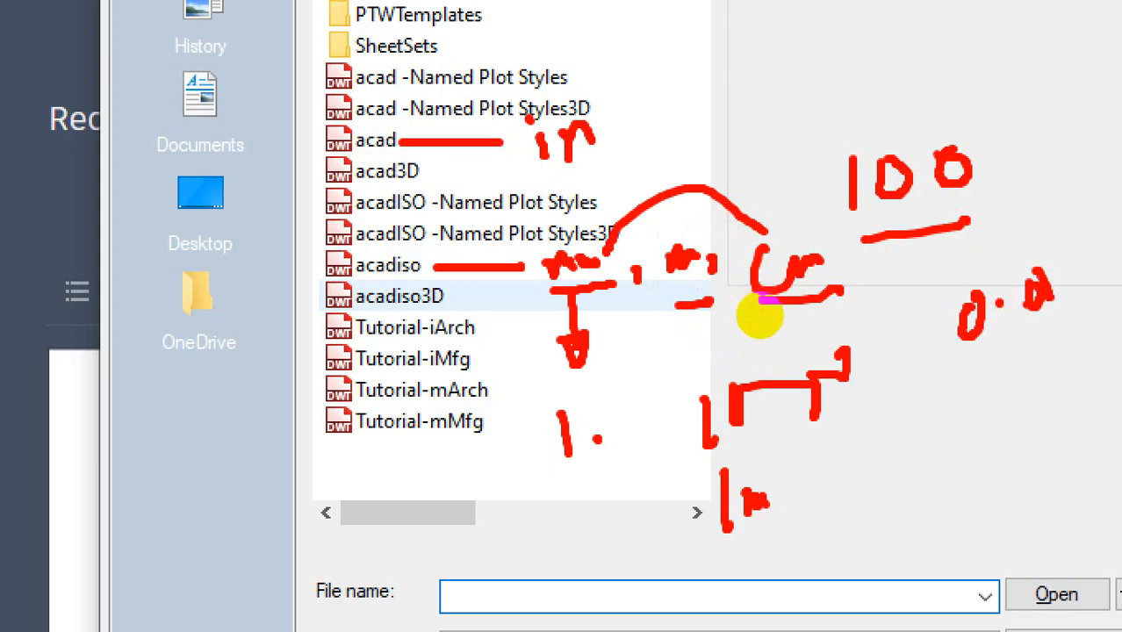
pyautogui.press('Escape')
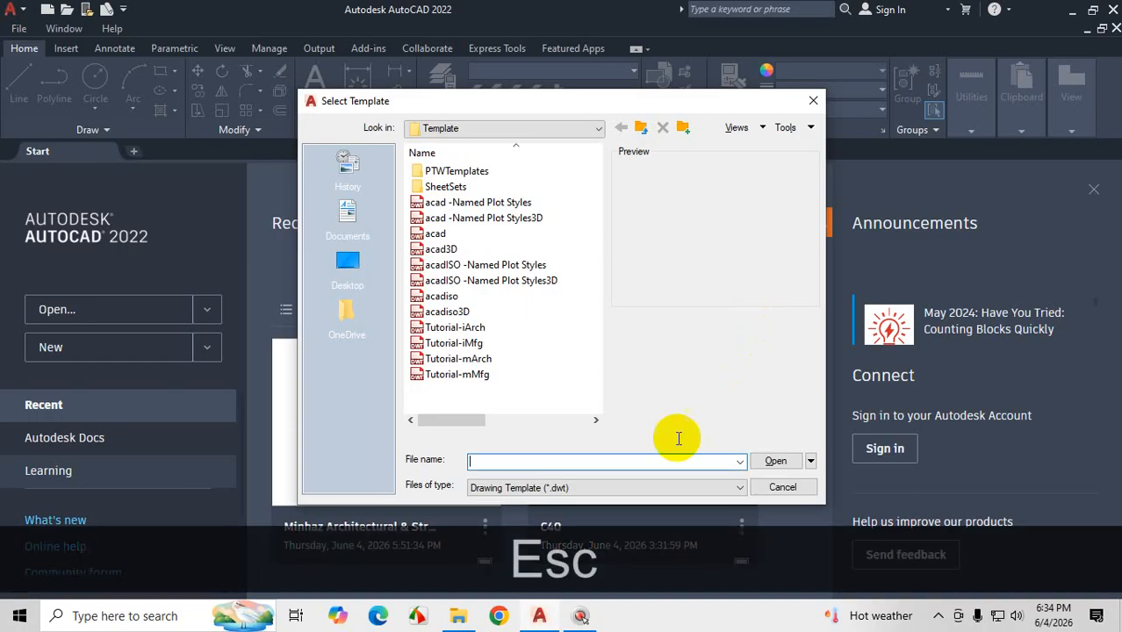
pyautogui.click(938, 617)
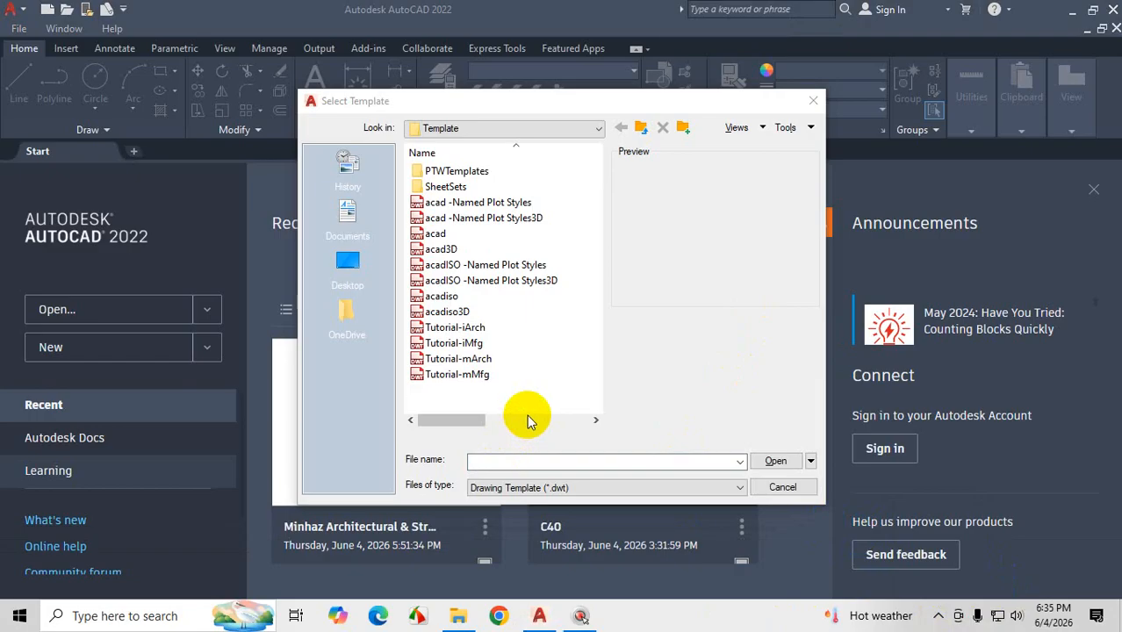
pyautogui.hotkey('ctrl', '1')
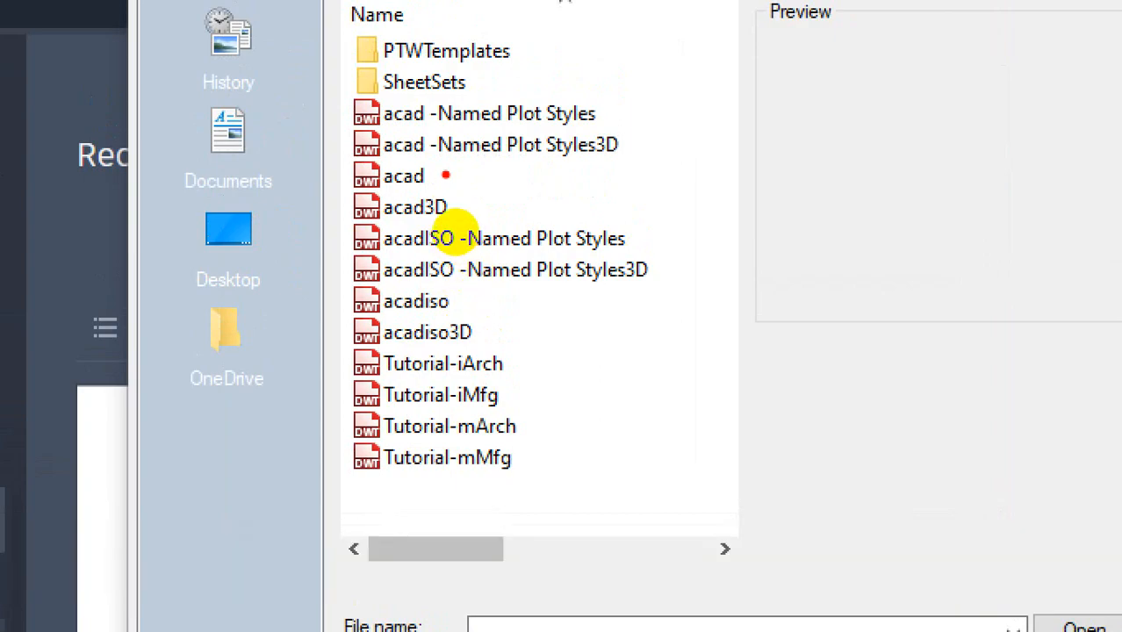
pyautogui.moveTo(445, 175); pyautogui.dragTo(488, 176)
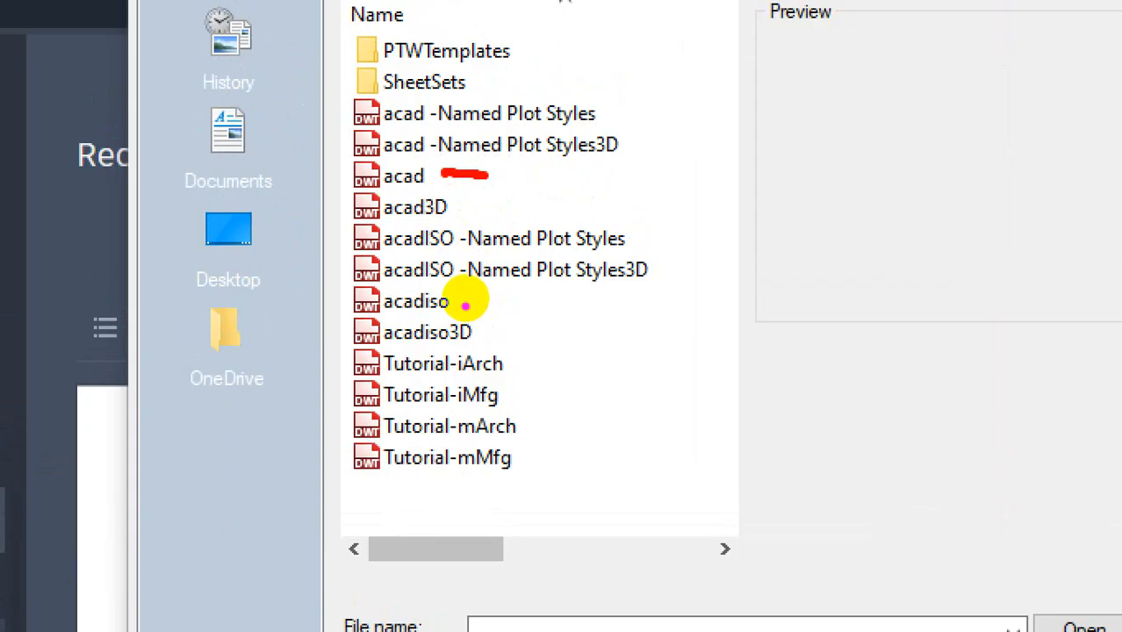
pyautogui.moveTo(468, 300)
pyautogui.mouseDown()
pyautogui.moveTo(514, 300)
pyautogui.moveTo(503, 320)
pyautogui.mouseUp()
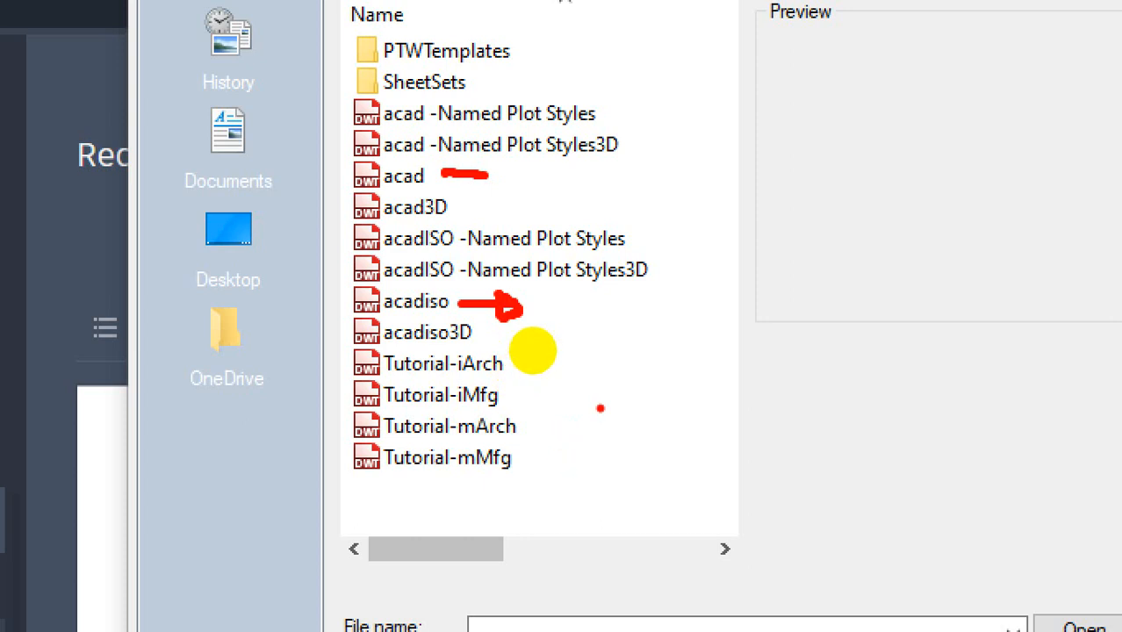
pyautogui.moveTo(501, 175)
pyautogui.mouseDown()
pyautogui.moveTo(619, 176)
pyautogui.moveTo(659, 255)
pyautogui.moveTo(530, 304)
pyautogui.mouseUp()
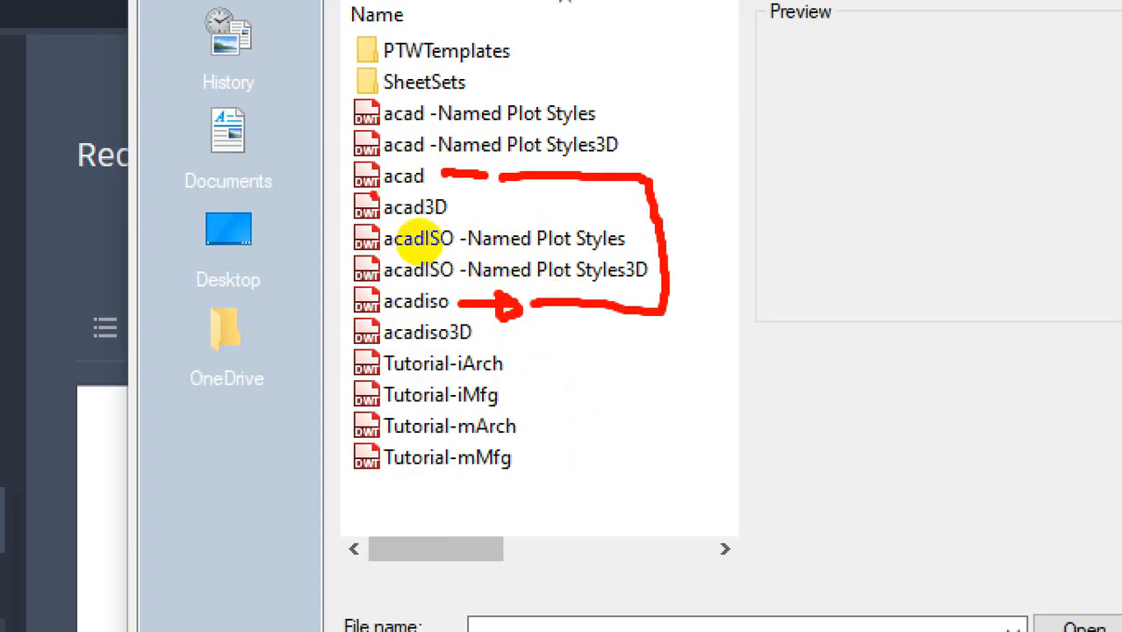
pyautogui.moveTo(372, 195); pyautogui.dragTo(430, 198)
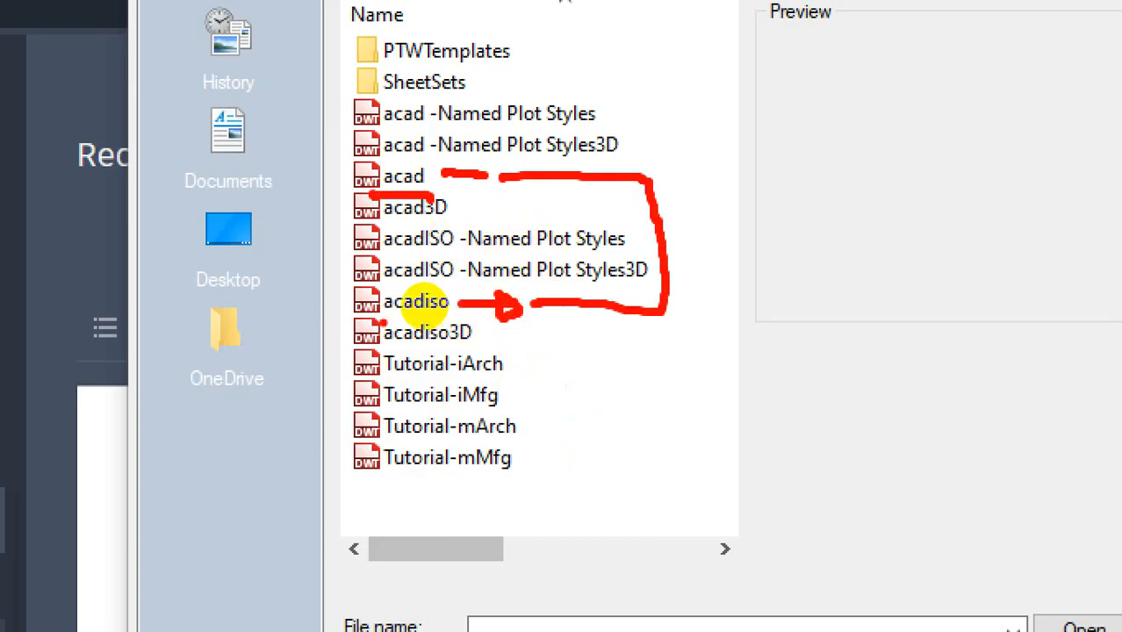
pyautogui.moveTo(380, 323)
pyautogui.mouseDown()
pyautogui.moveTo(451, 320)
pyautogui.moveTo(360, 282)
pyautogui.moveTo(344, 341)
pyautogui.mouseUp()
pyautogui.press('Escape')
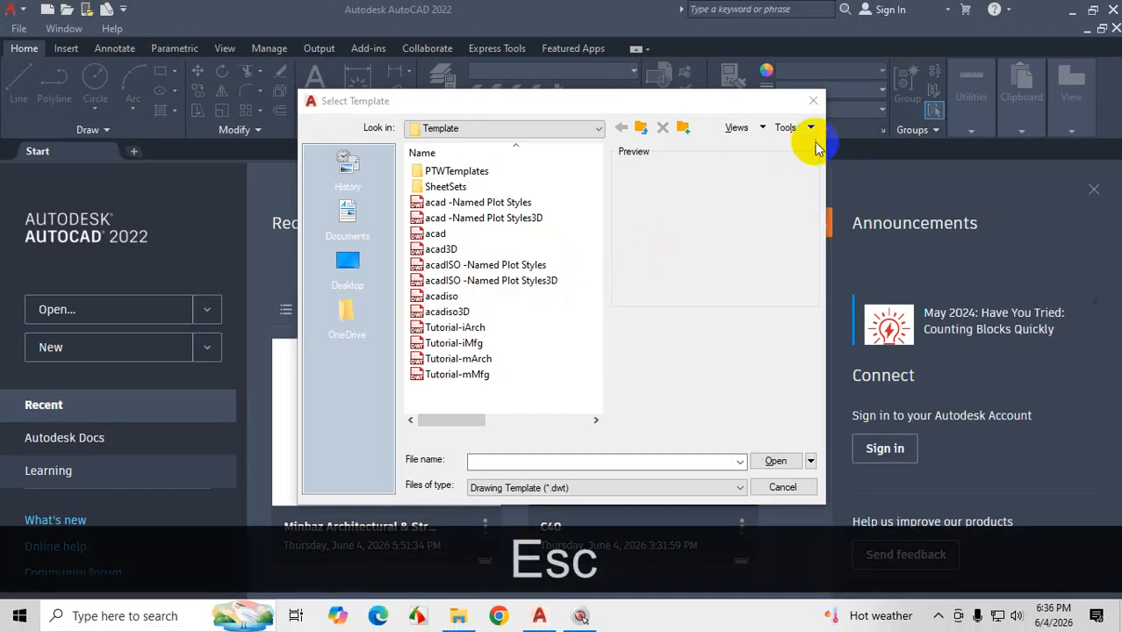
# - Create a new drawing from the acadiso template and open its drawing units settings
pyautogui.click(443, 297)
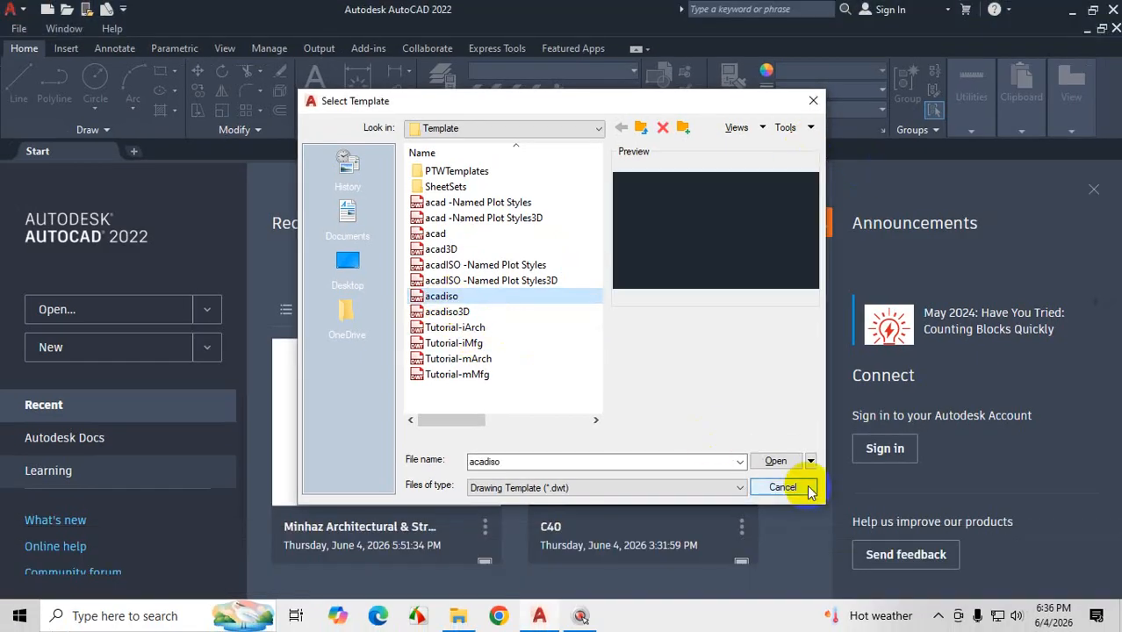
pyautogui.click(776, 463)
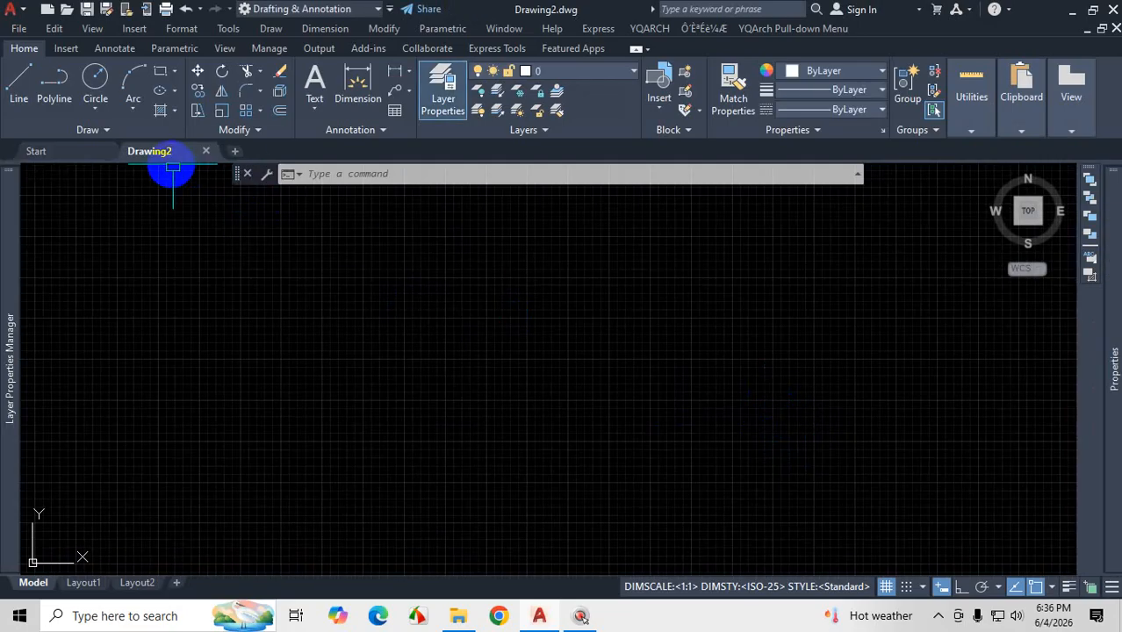
pyautogui.write('UN')
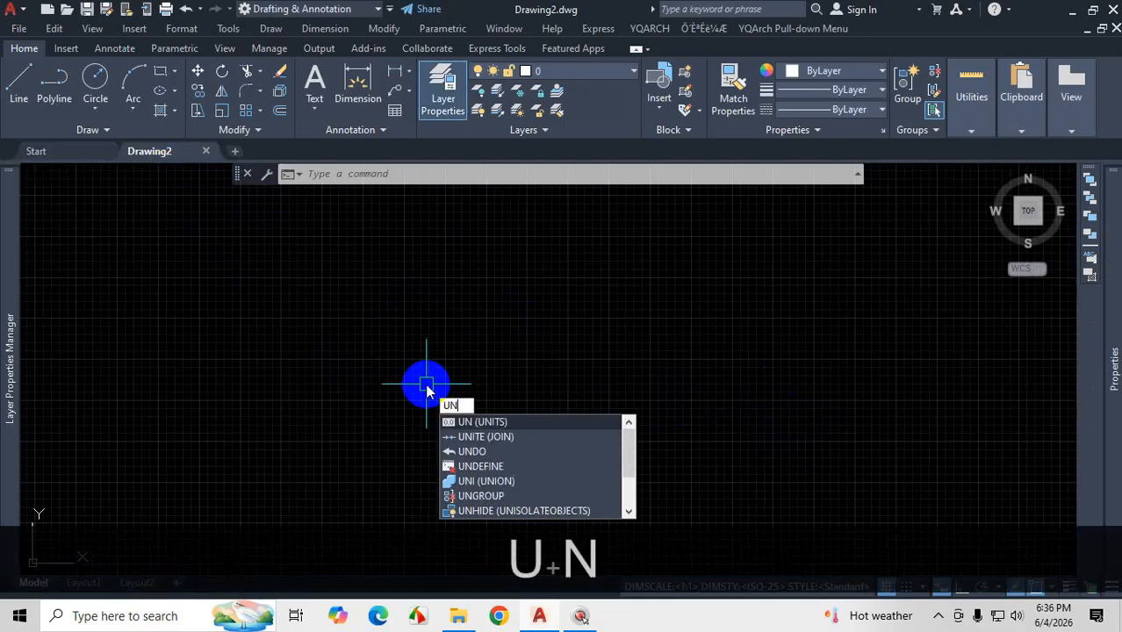
pyautogui.press('Return')
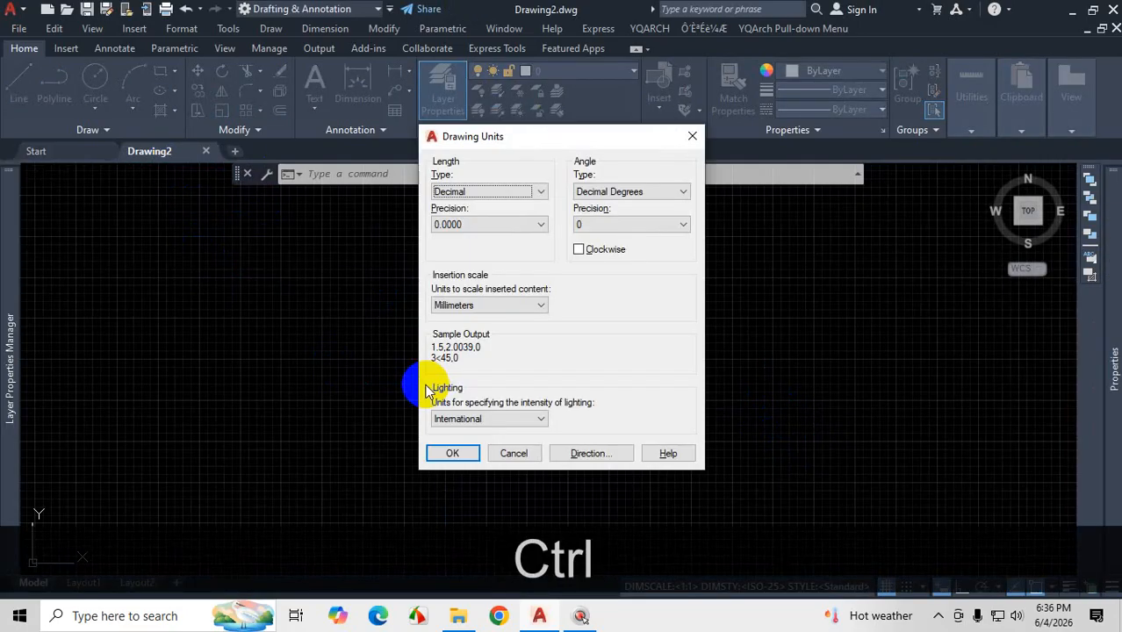
pyautogui.hotkey('ctrl', '1')
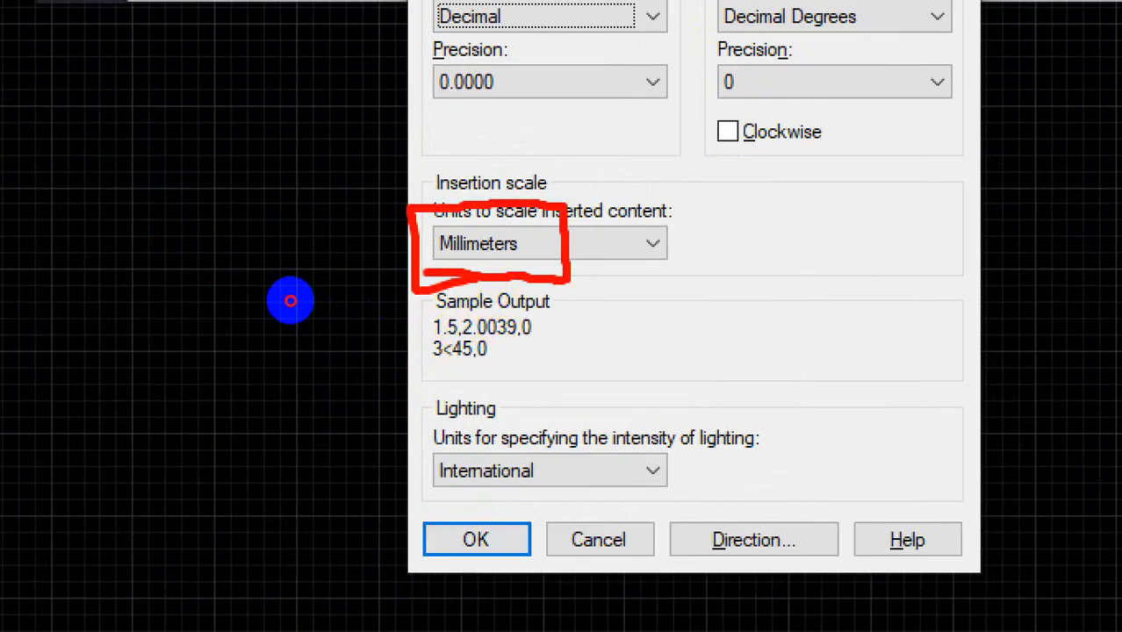
pyautogui.moveTo(152, 234); pyautogui.dragTo(236, 247)
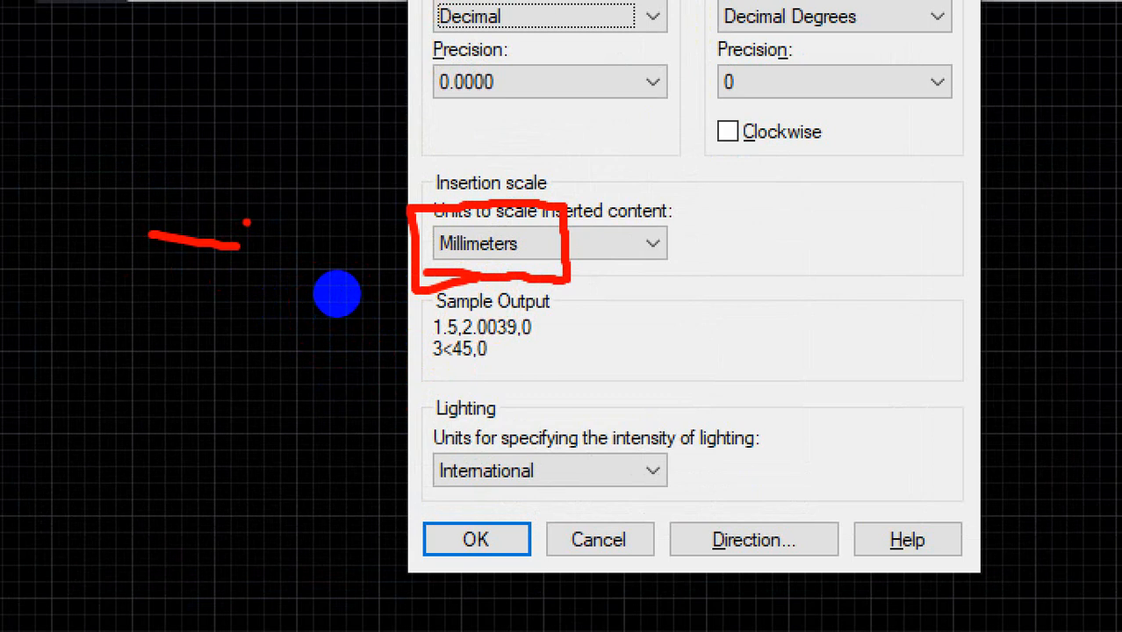
pyautogui.moveTo(225, 230); pyautogui.dragTo(407, 235)
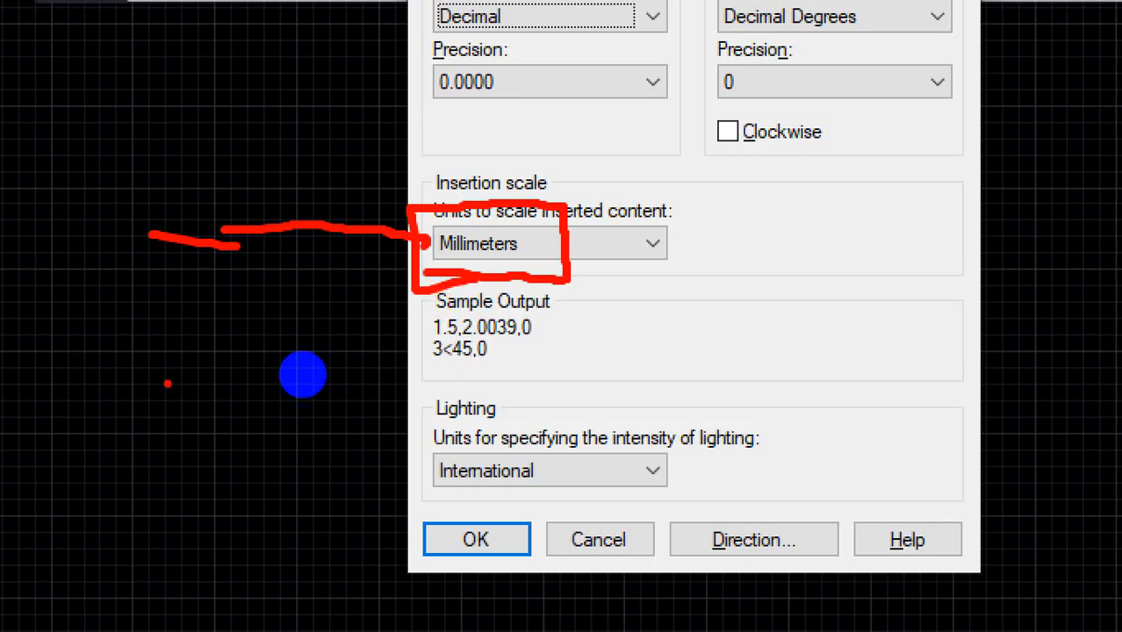
pyautogui.moveTo(112, 332); pyautogui.dragTo(110, 393)
pyautogui.moveTo(177, 365); pyautogui.dragTo(207, 364)
pyautogui.moveTo(266, 314); pyautogui.dragTo(261, 348)
pyautogui.moveTo(279, 328); pyautogui.dragTo(348, 330)
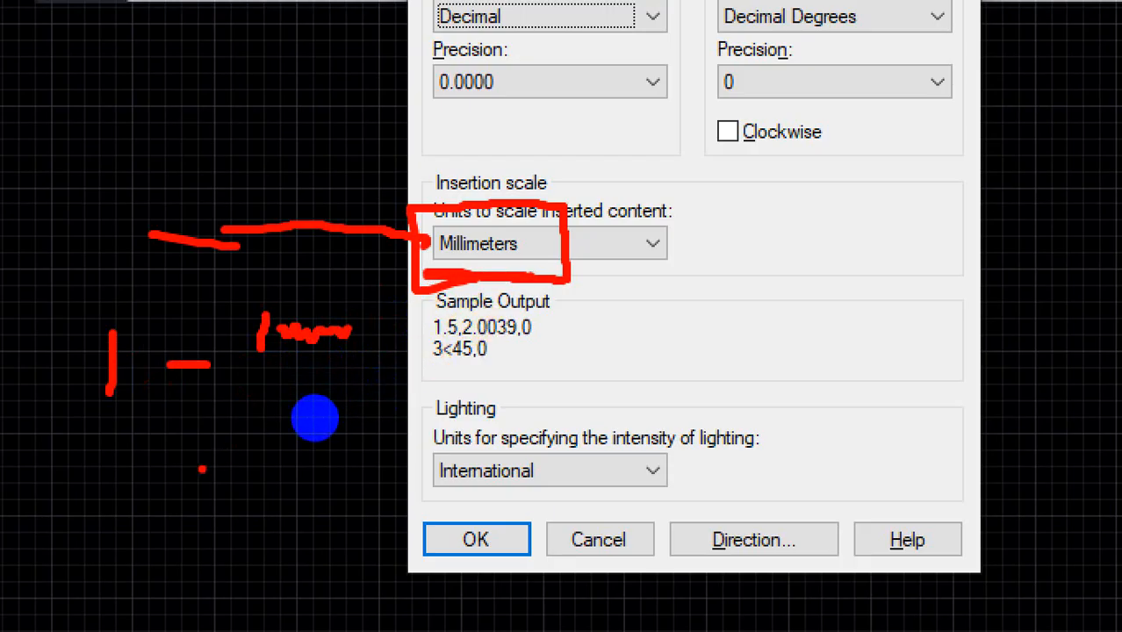
pyautogui.moveTo(221, 424); pyautogui.dragTo(220, 496)
pyautogui.moveTo(248, 436)
pyautogui.mouseDown()
pyautogui.moveTo(262, 488)
pyautogui.moveTo(267, 479)
pyautogui.mouseUp()
pyautogui.moveTo(272, 459); pyautogui.dragTo(293, 461)
pyautogui.moveTo(153, 526); pyautogui.dragTo(310, 492)
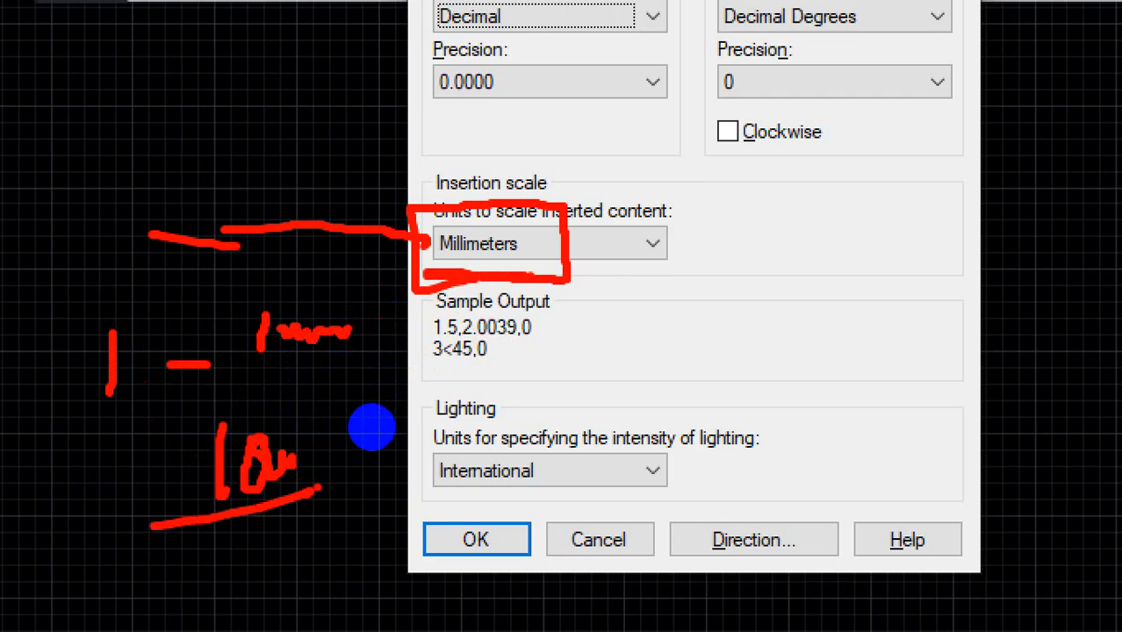
pyautogui.click(343, 481)
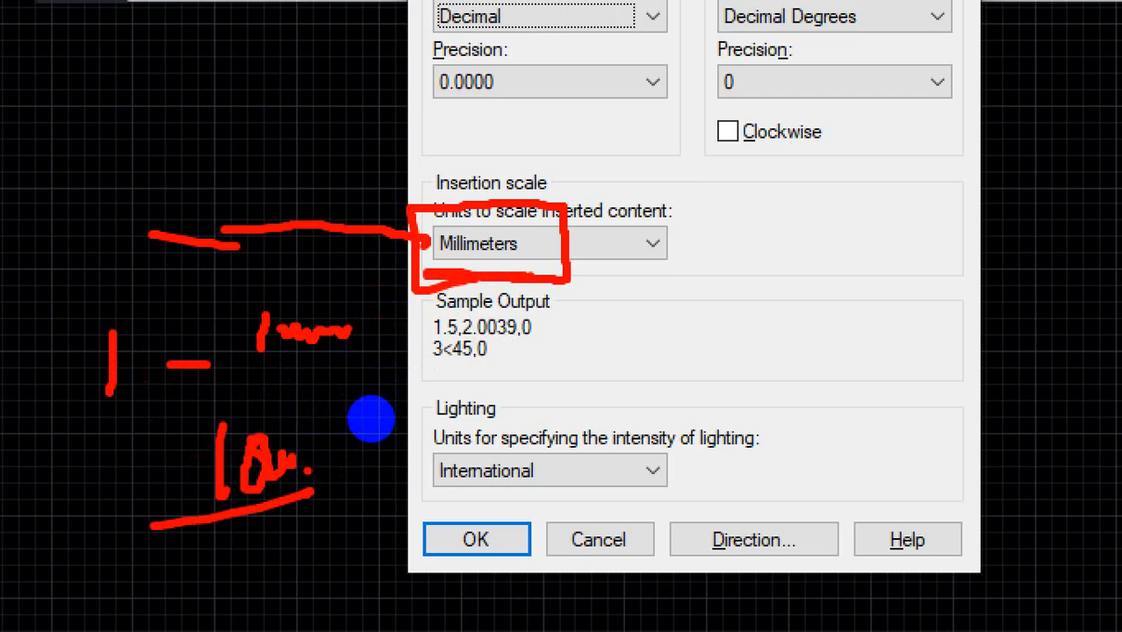
pyautogui.moveTo(107, 140); pyautogui.dragTo(150, 172)
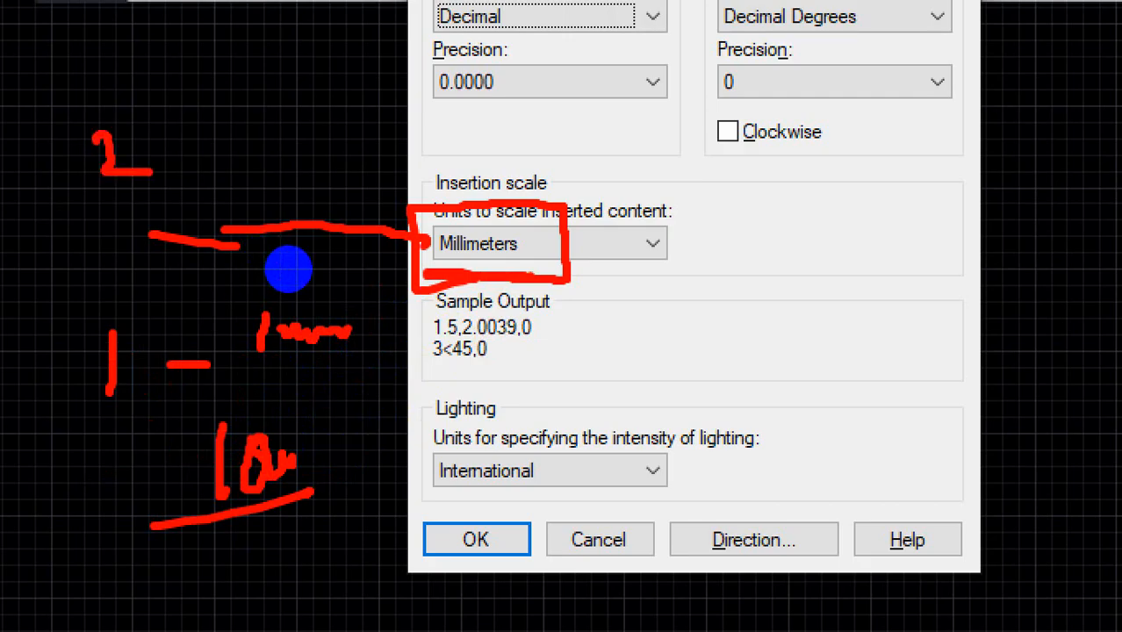
pyautogui.click(154, 142)
pyautogui.moveTo(184, 115)
pyautogui.mouseDown()
pyautogui.moveTo(213, 153)
pyautogui.moveTo(195, 165)
pyautogui.moveTo(222, 111)
pyautogui.mouseUp()
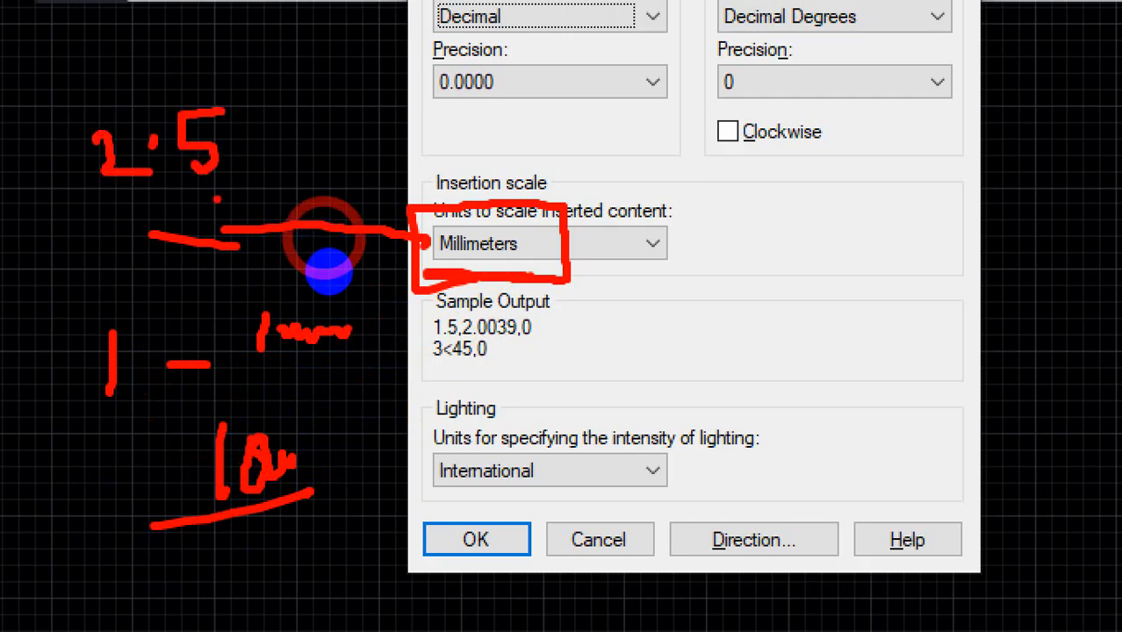
pyautogui.moveTo(114, 208); pyautogui.dragTo(224, 192)
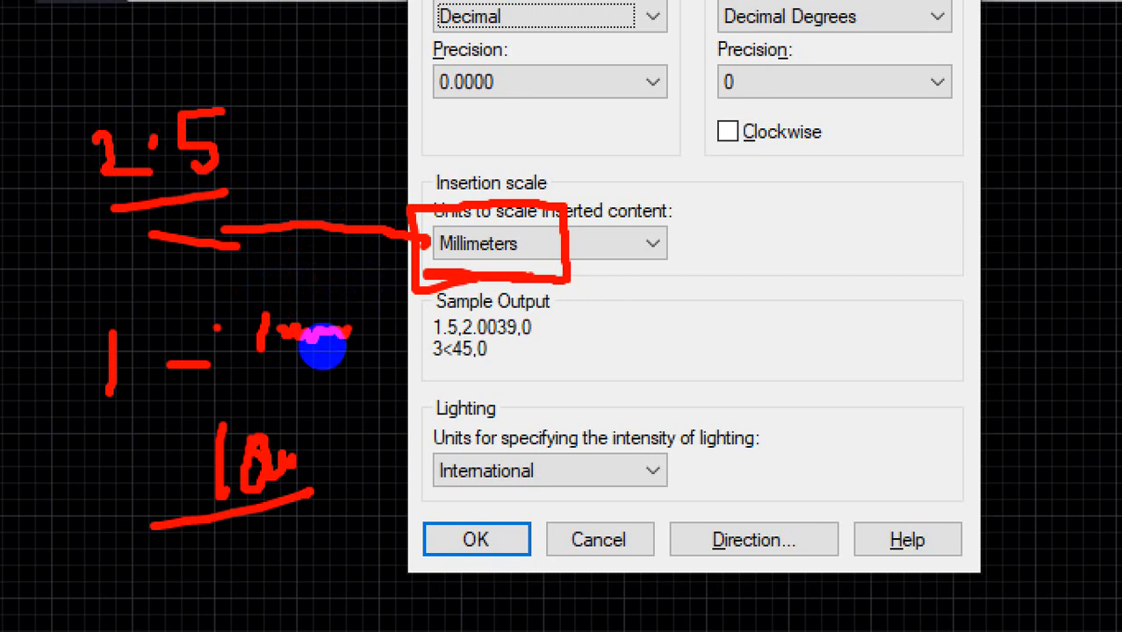
pyautogui.click(300, 296)
pyautogui.moveTo(522, 222)
pyautogui.mouseDown()
pyautogui.moveTo(401, 241)
pyautogui.moveTo(524, 277)
pyautogui.mouseUp()
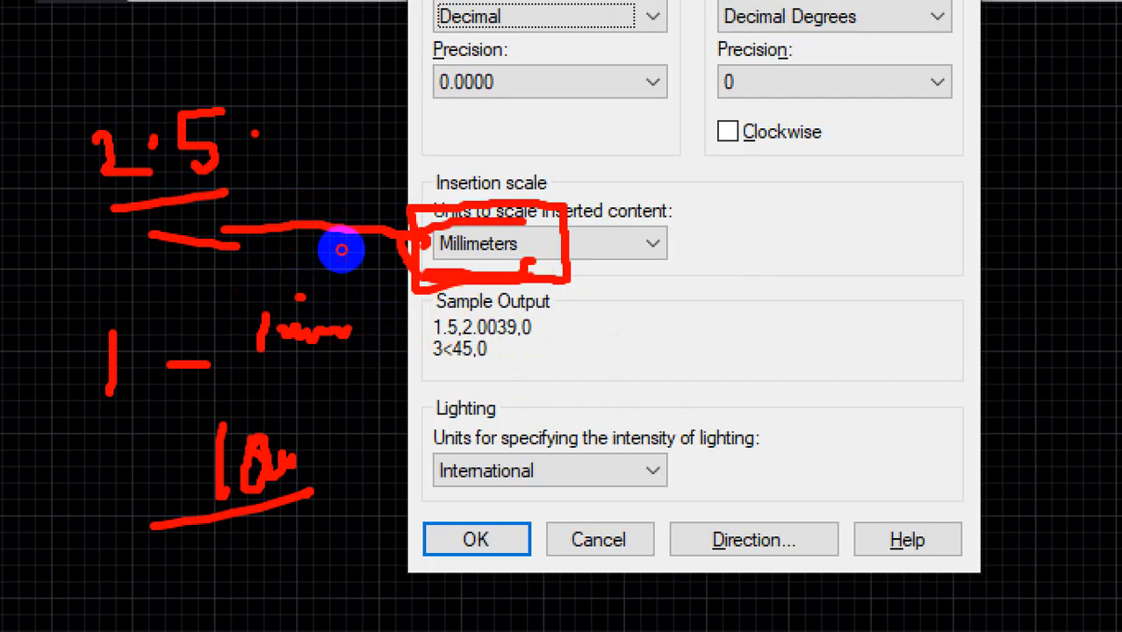
pyautogui.moveTo(342, 250); pyautogui.dragTo(365, 259)
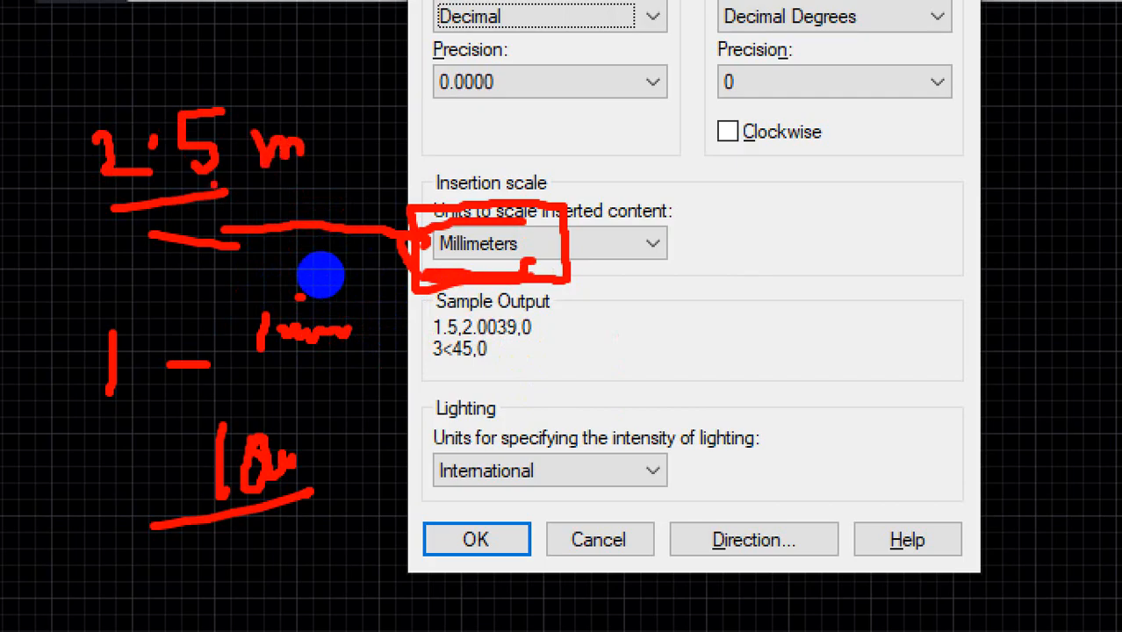
pyautogui.moveTo(277, 287); pyautogui.dragTo(389, 258)
pyautogui.moveTo(284, 287); pyautogui.dragTo(289, 304)
pyautogui.moveTo(322, 280); pyautogui.dragTo(356, 279)
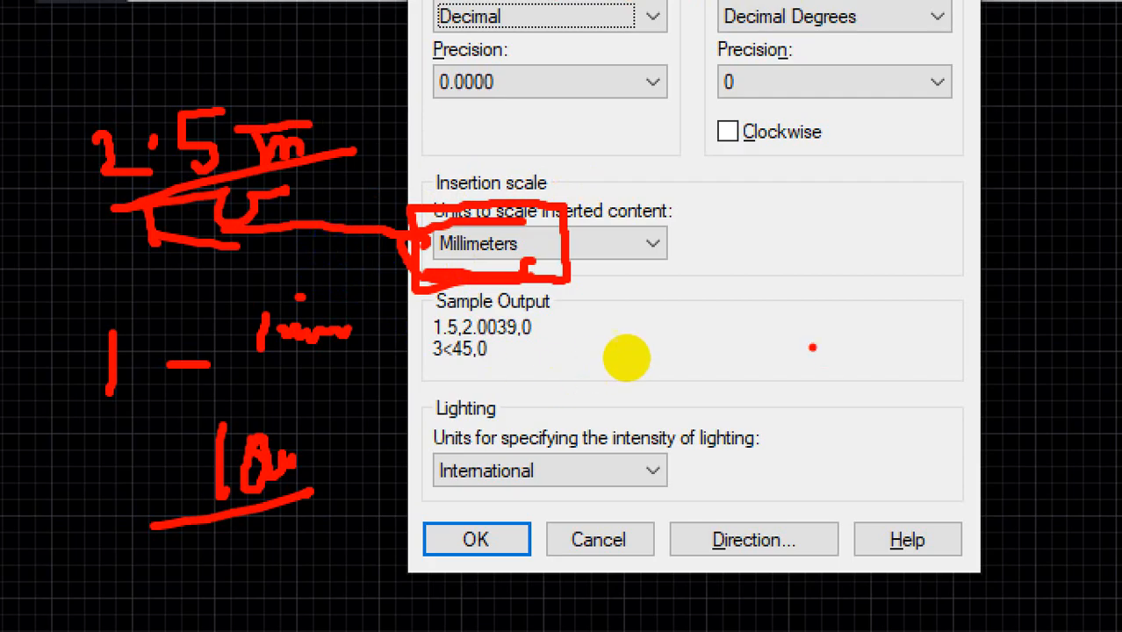
pyautogui.moveTo(671, 281)
pyautogui.mouseDown()
pyautogui.moveTo(686, 376)
pyautogui.moveTo(740, 347)
pyautogui.moveTo(818, 350)
pyautogui.mouseUp()
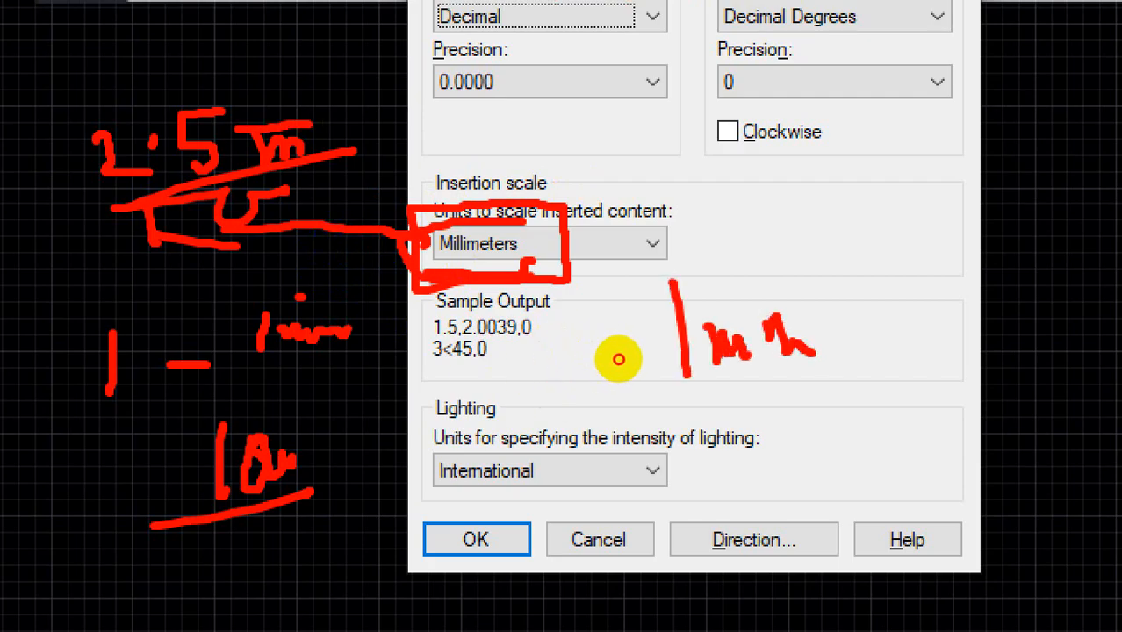
pyautogui.moveTo(849, 275); pyautogui.dragTo(892, 270)
pyautogui.moveTo(888, 316); pyautogui.dragTo(918, 309)
pyautogui.moveTo(919, 212); pyautogui.dragTo(955, 299)
pyautogui.moveTo(966, 240)
pyautogui.mouseDown()
pyautogui.moveTo(995, 261)
pyautogui.moveTo(1019, 251)
pyautogui.moveTo(1040, 279)
pyautogui.mouseUp()
pyautogui.moveTo(1000, 354); pyautogui.dragTo(1046, 337)
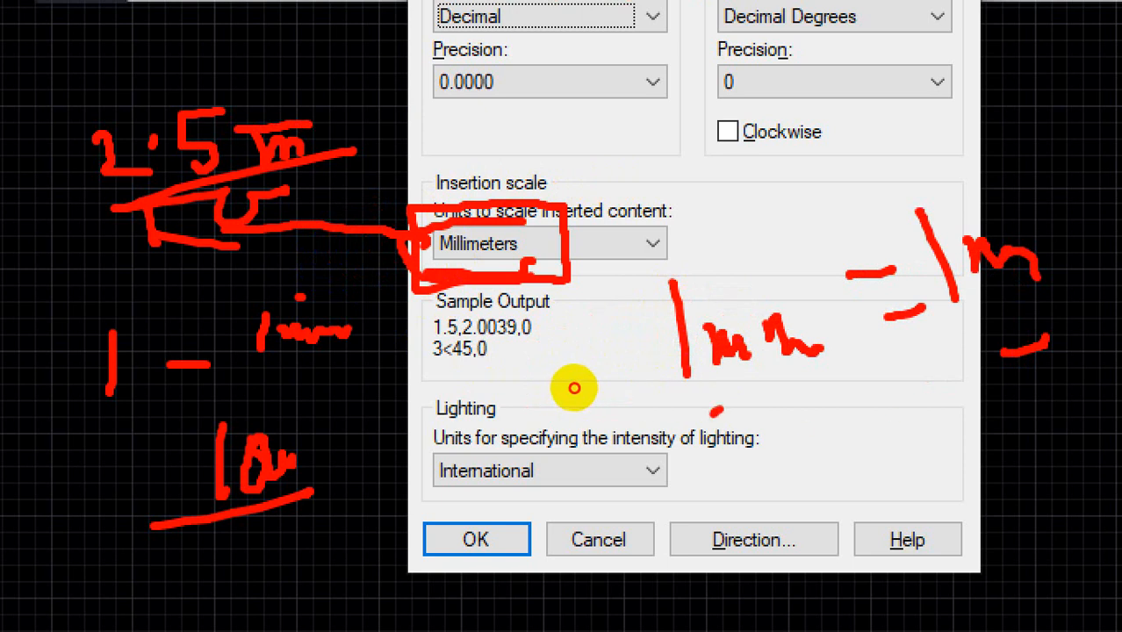
pyautogui.moveTo(712, 412); pyautogui.dragTo(771, 392)
pyautogui.moveTo(196, 286); pyautogui.dragTo(336, 282)
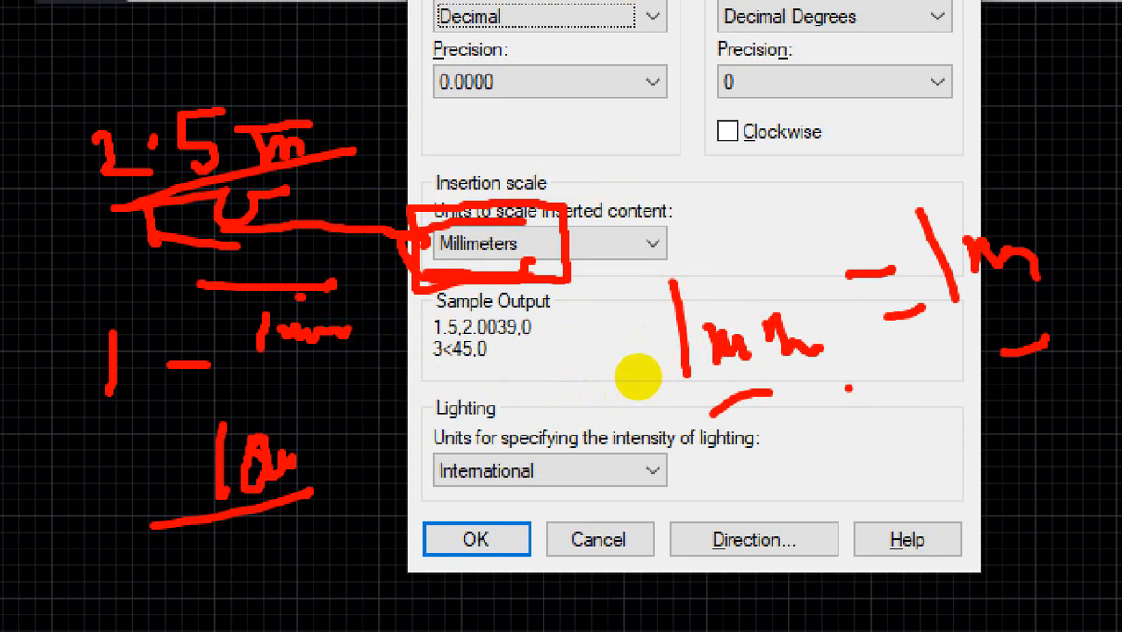
pyautogui.moveTo(725, 389); pyautogui.dragTo(796, 370)
pyautogui.moveTo(963, 321); pyautogui.dragTo(1052, 262)
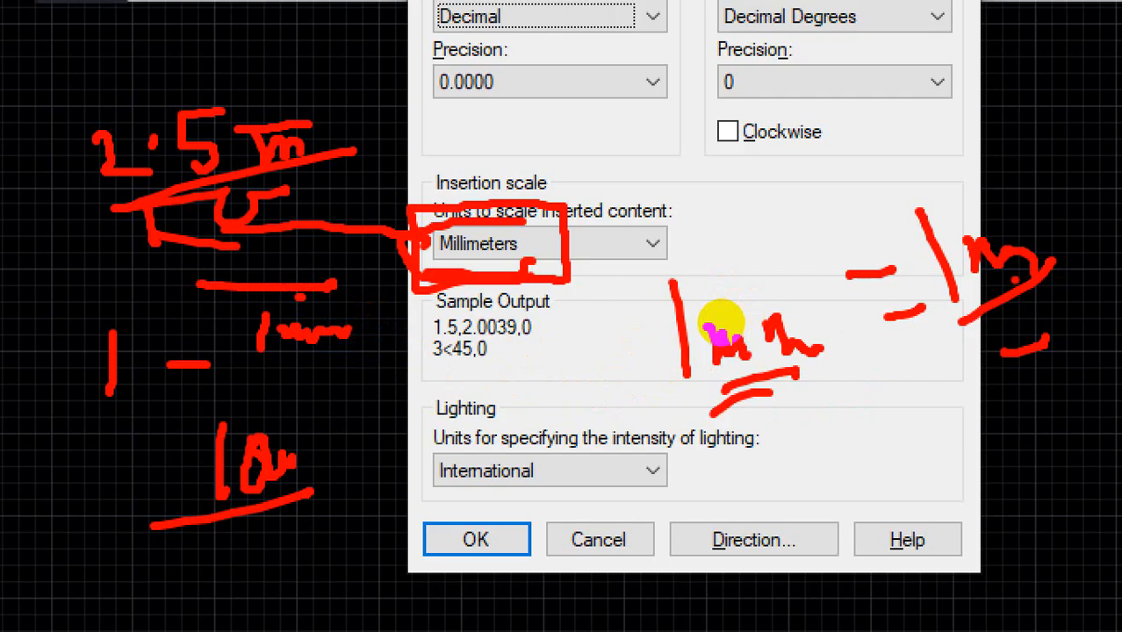
pyautogui.press('Escape')
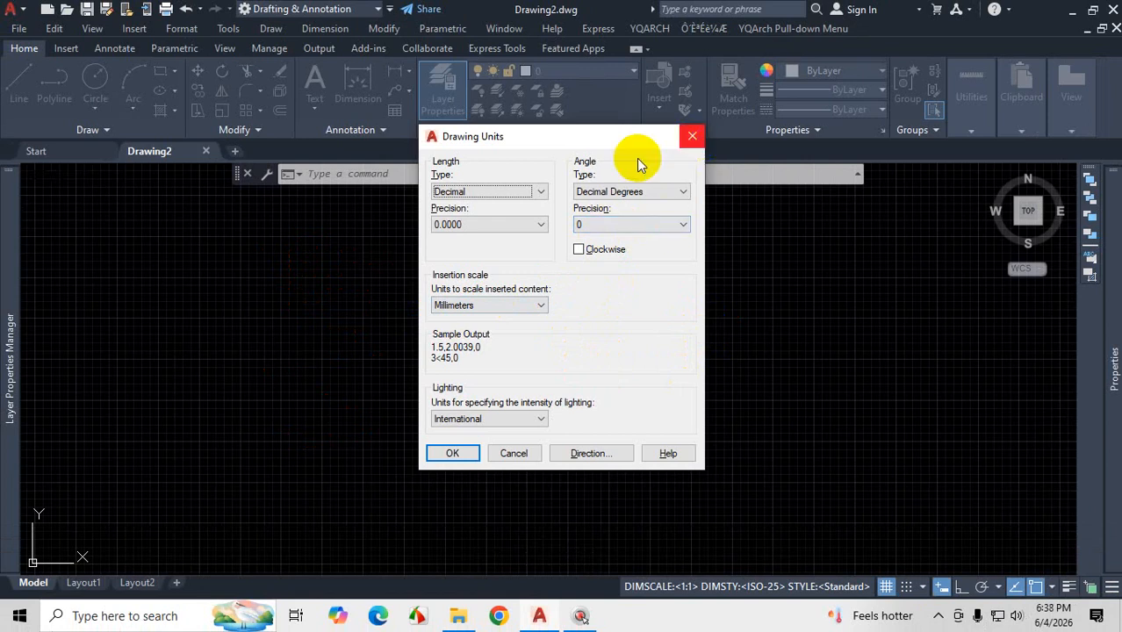
# - Check the drawing units settings once more and close the drawing without saving its changes
pyautogui.click(692, 137)
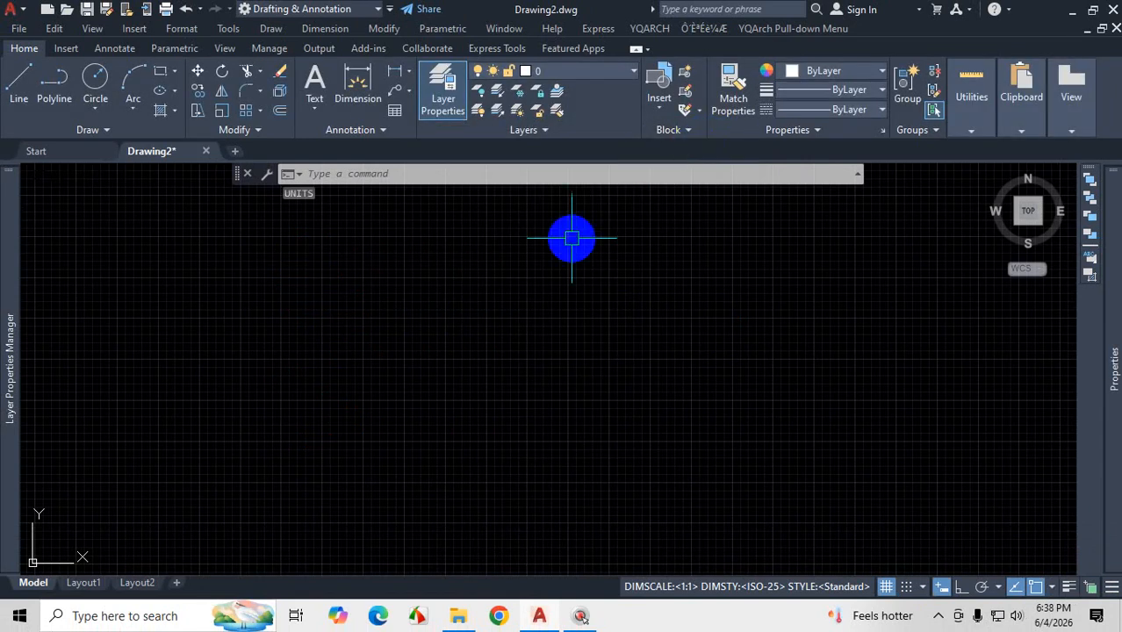
pyautogui.moveTo(183, 160)
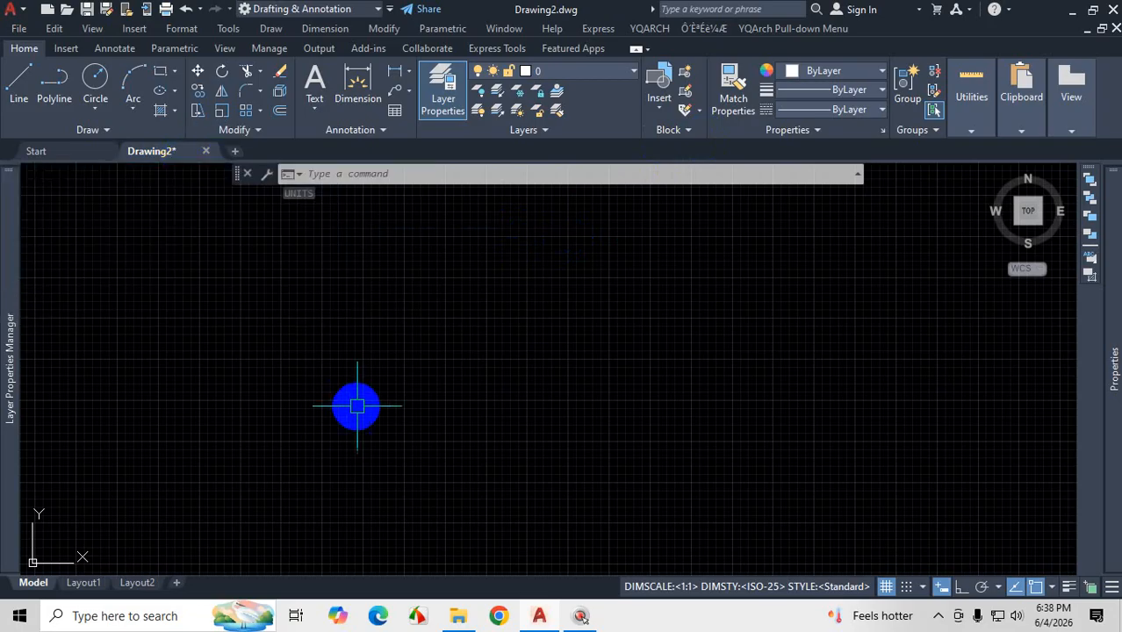
pyautogui.write('UN')
pyautogui.press('Return')
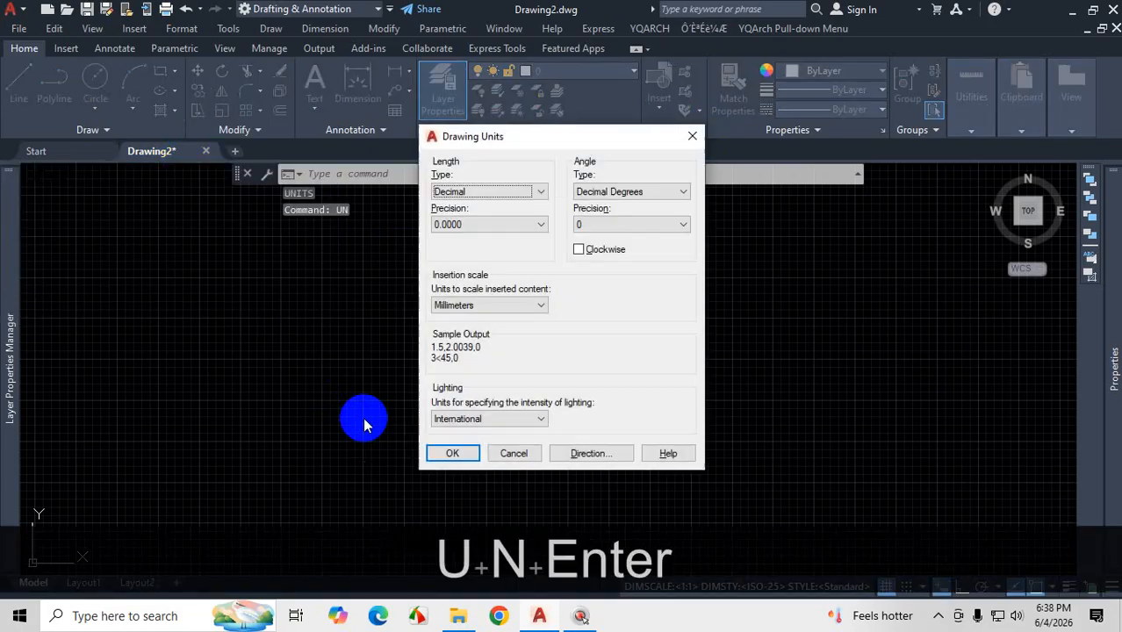
pyautogui.click(701, 131)
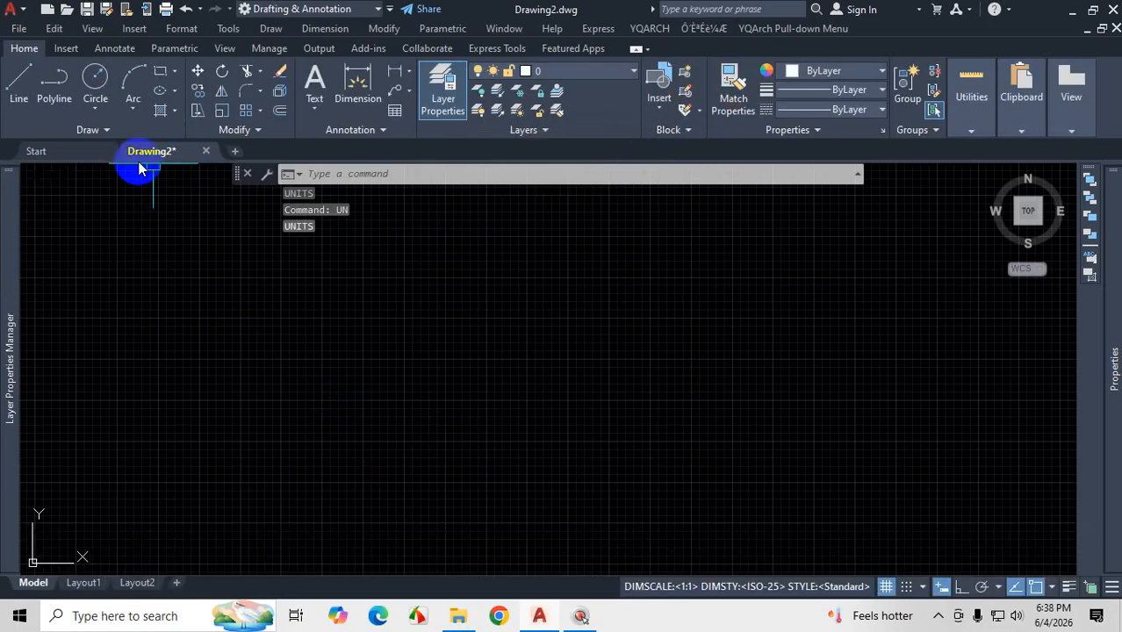
pyautogui.click(207, 151)
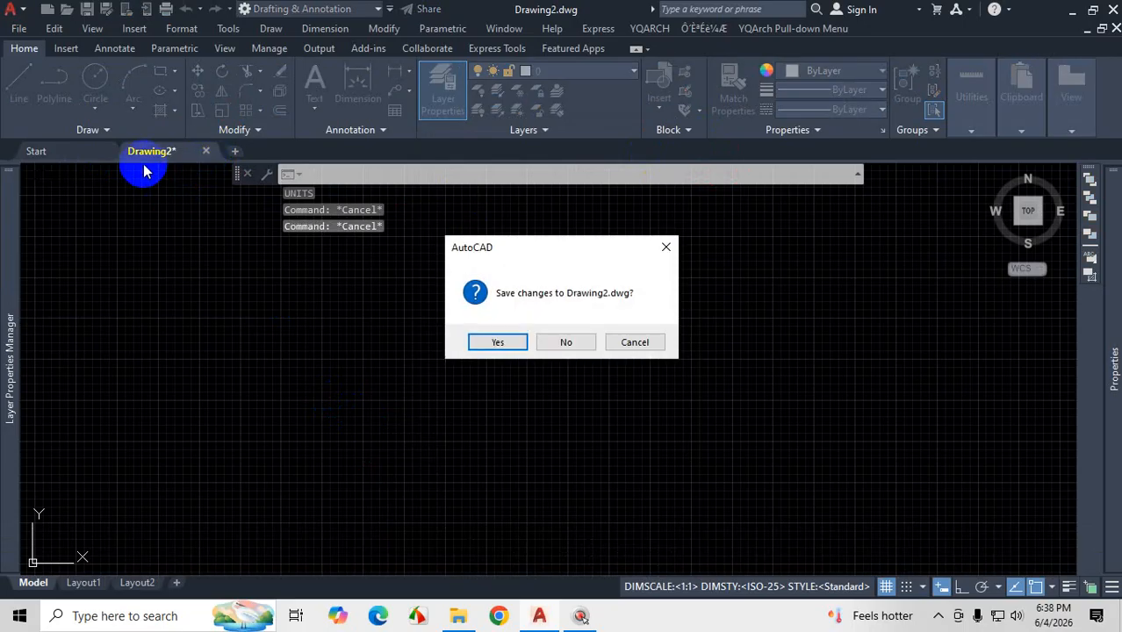
pyautogui.click(587, 342)
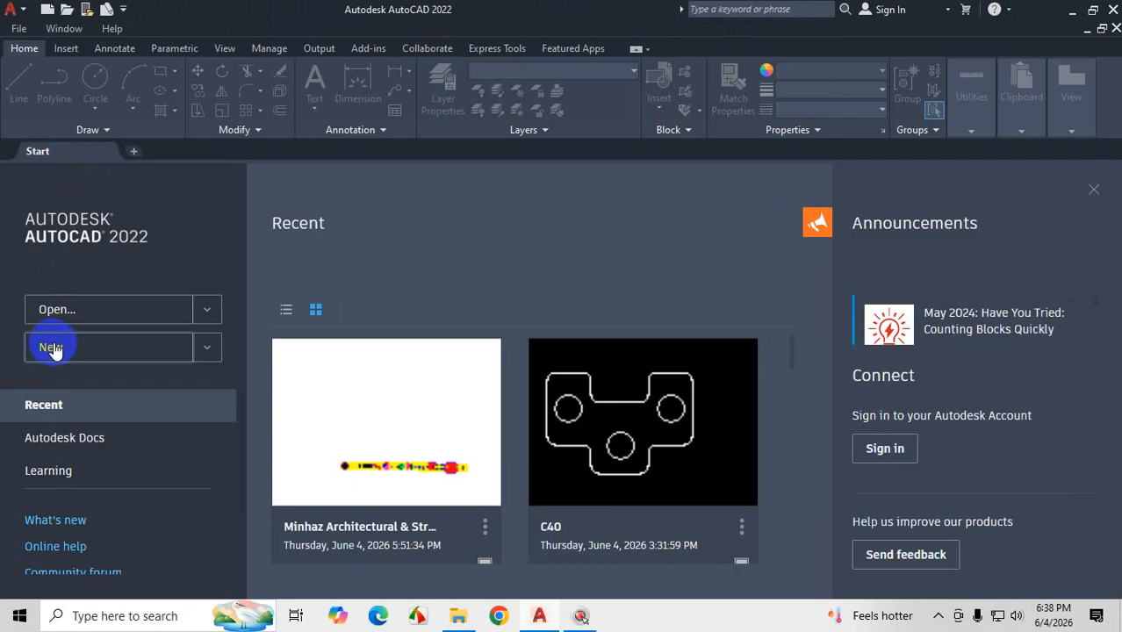
# - Create a new drawing without choosing a template and check its drawing units settings
pyautogui.click(116, 351)
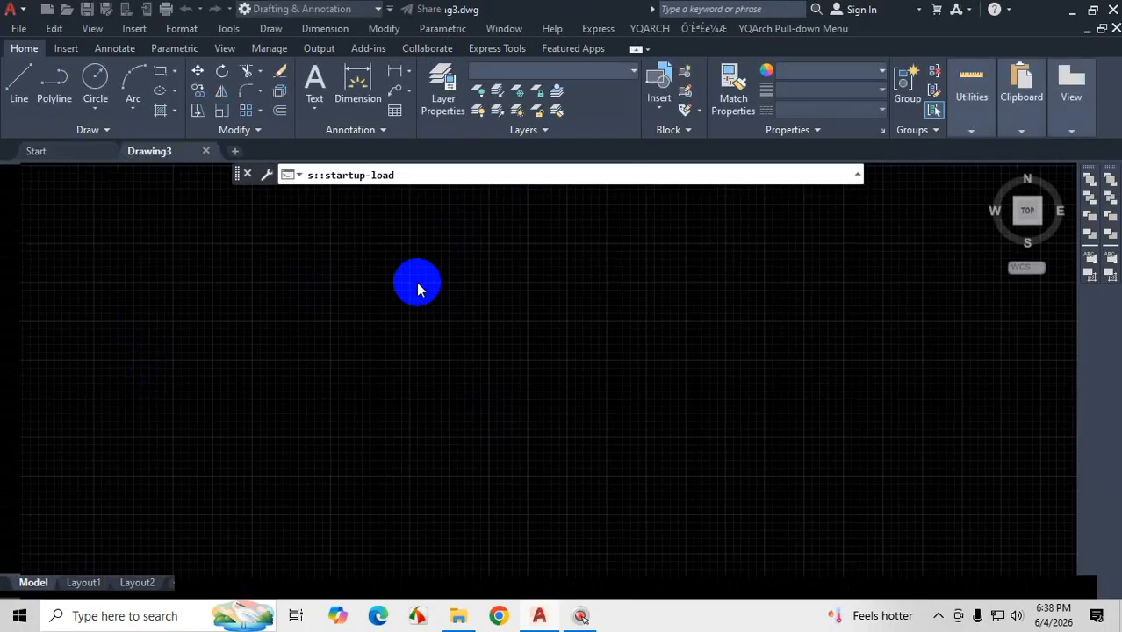
pyautogui.write('un')
pyautogui.press('Return')
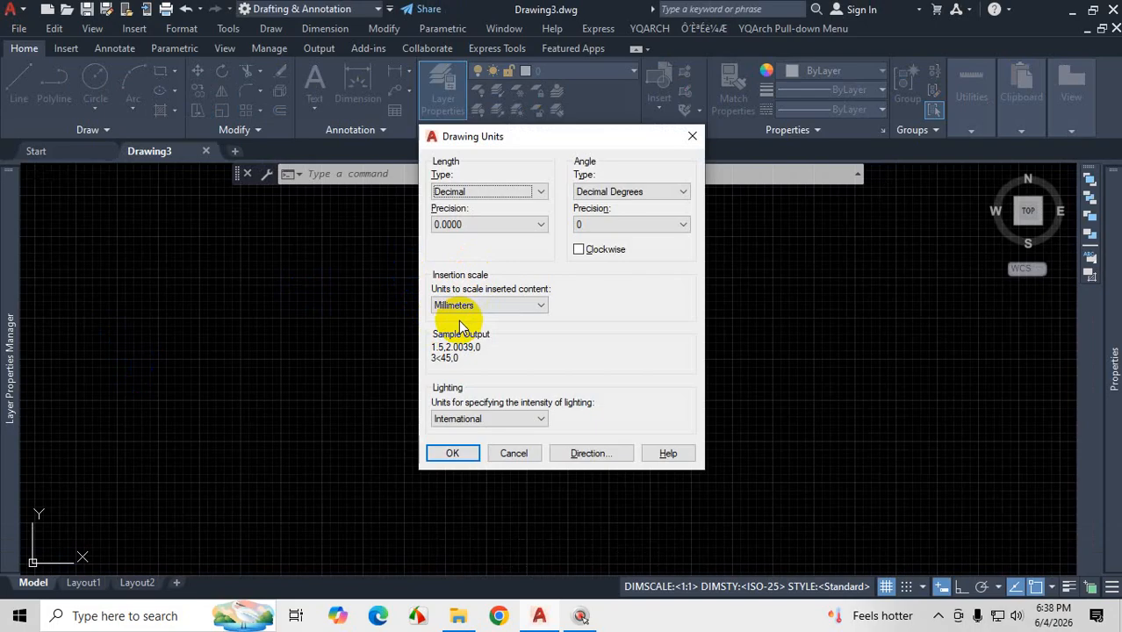
pyautogui.click(692, 136)
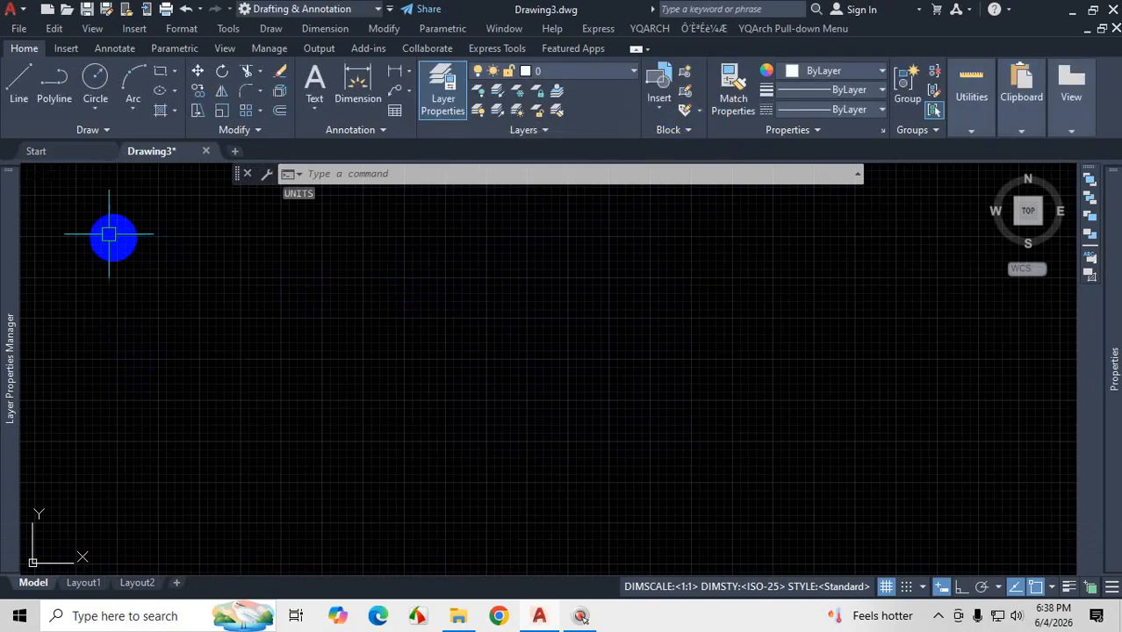
# - Create a new drawing from the acad.dwt template and inspect the insertion scale options in its drawing units without changing them
pyautogui.click(84, 156)
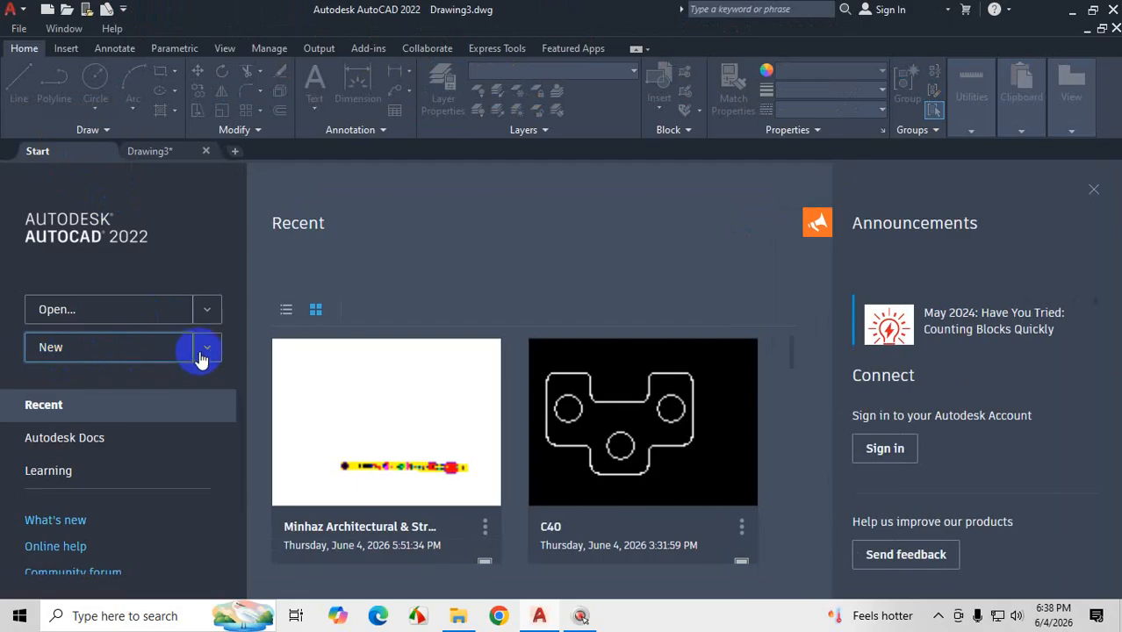
pyautogui.click(211, 351)
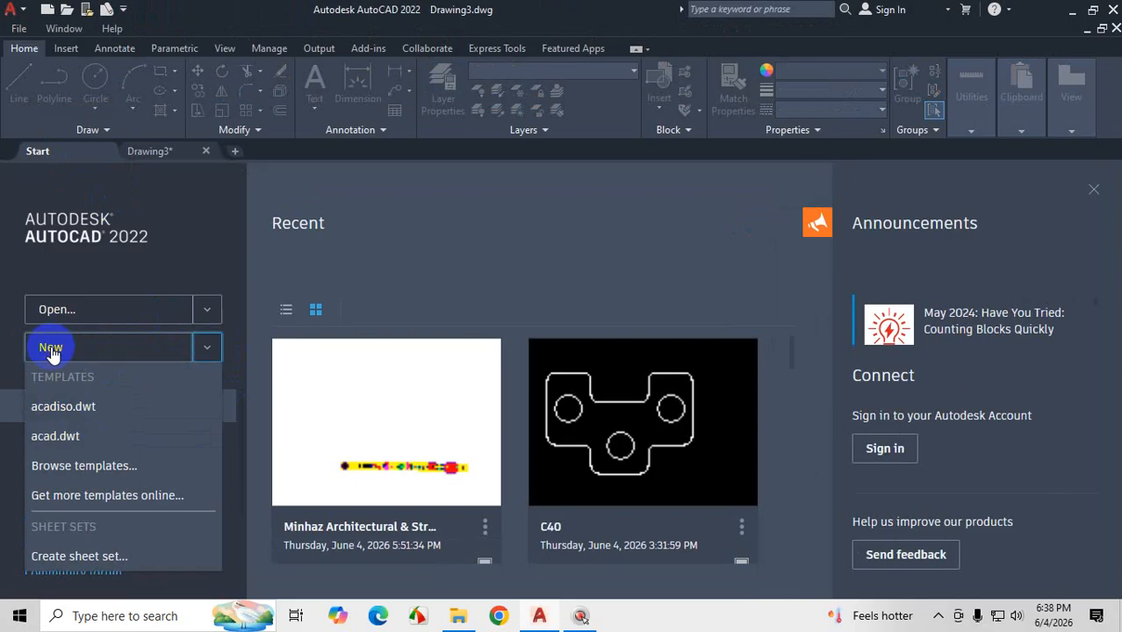
pyautogui.click(69, 440)
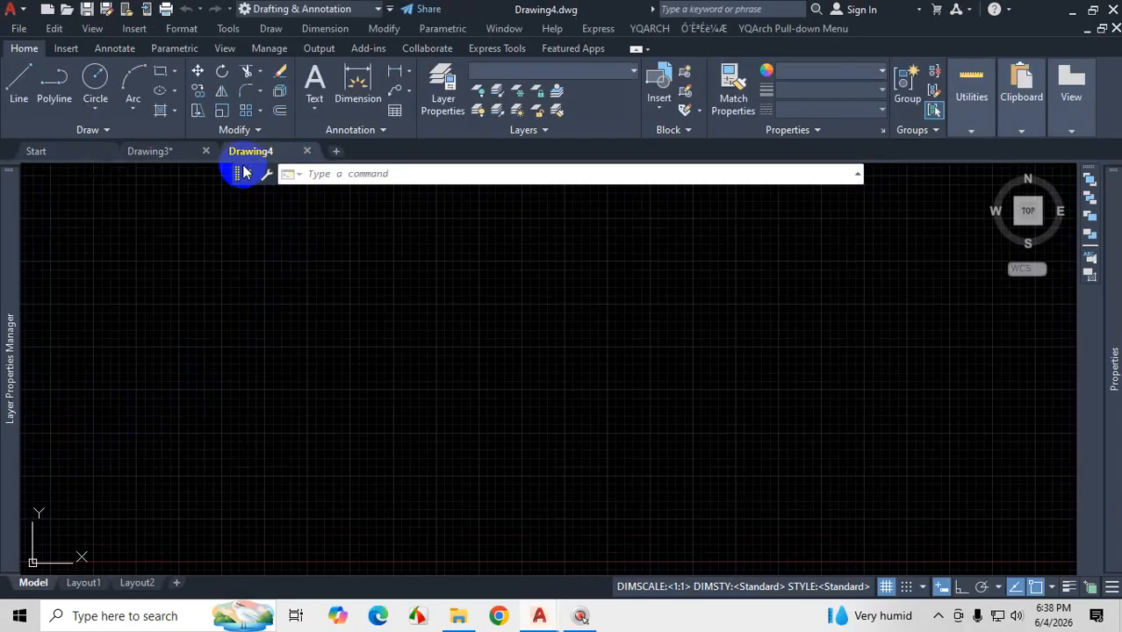
pyautogui.write('UN')
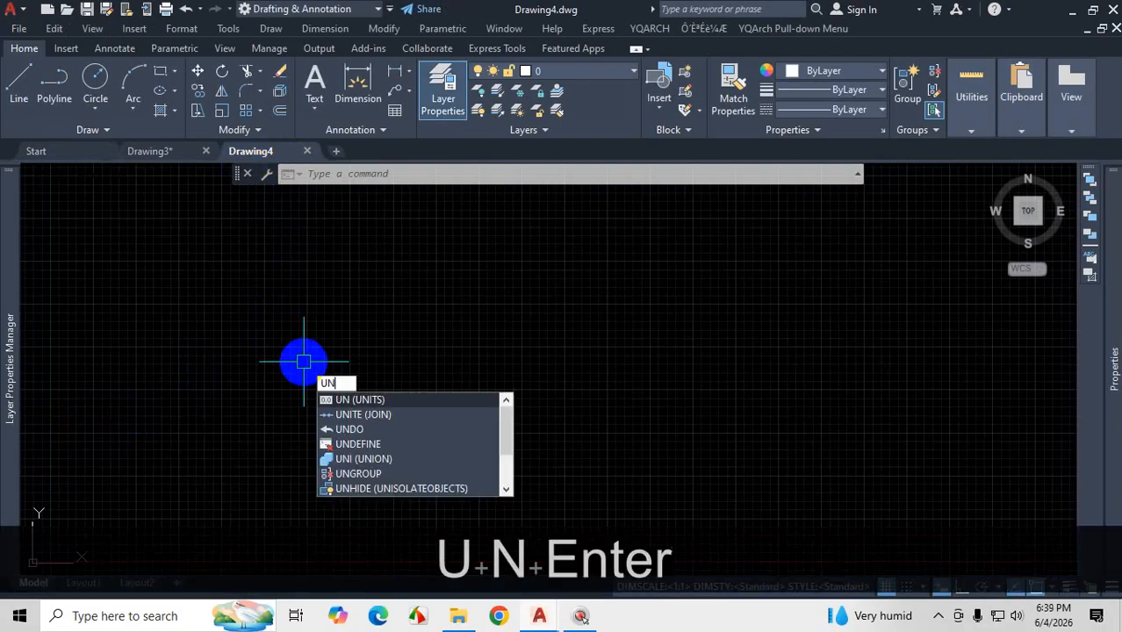
pyautogui.press('Return')
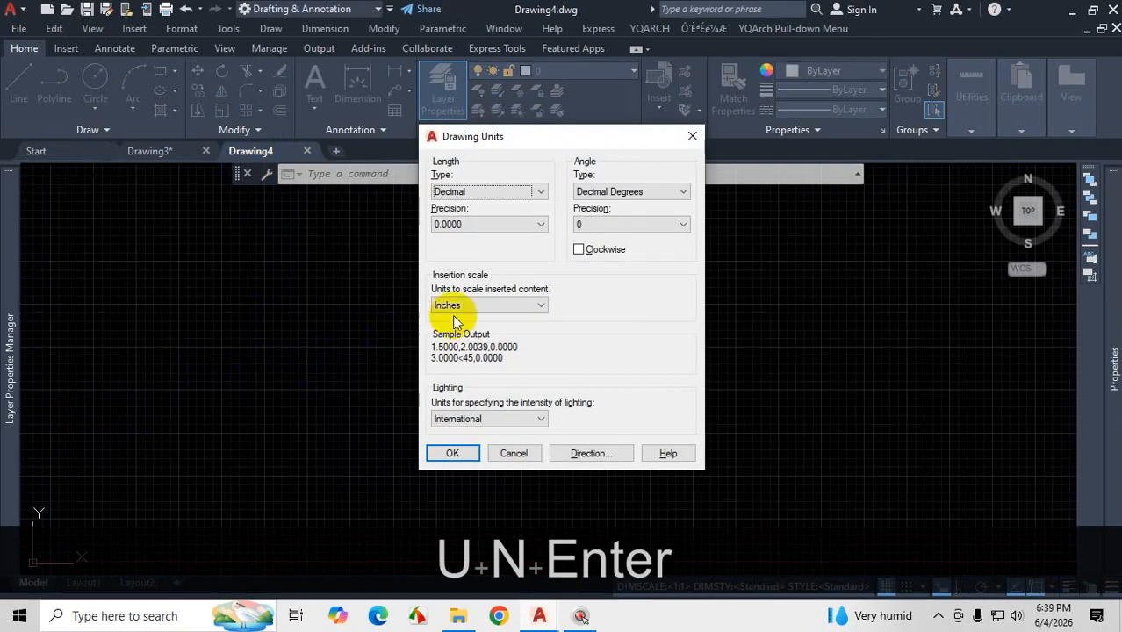
pyautogui.click(533, 305)
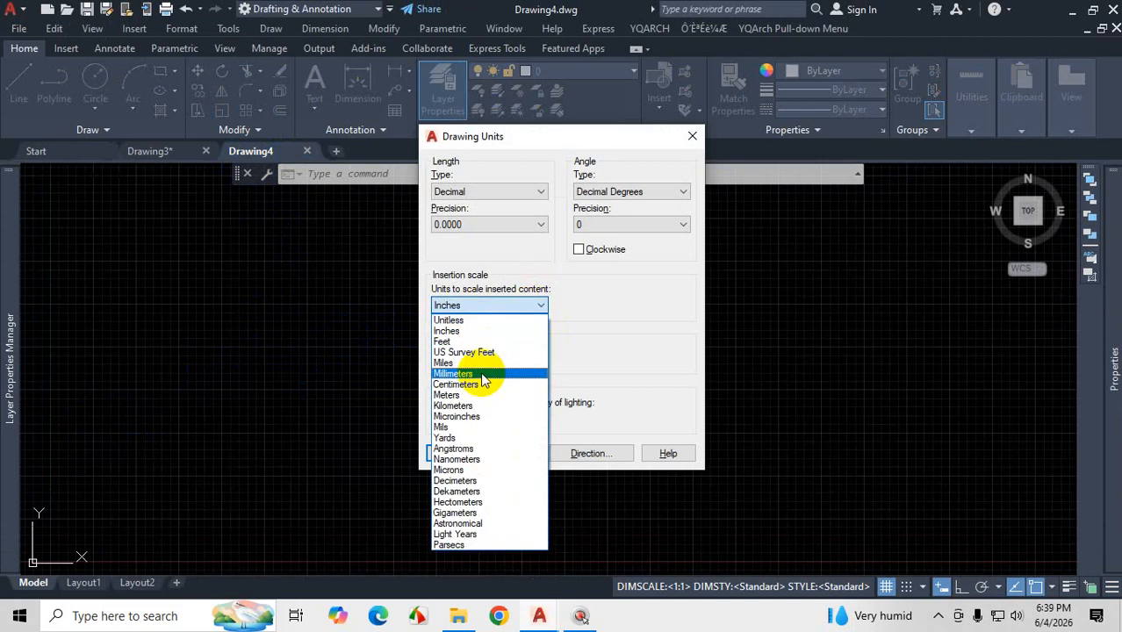
pyautogui.click(693, 138)
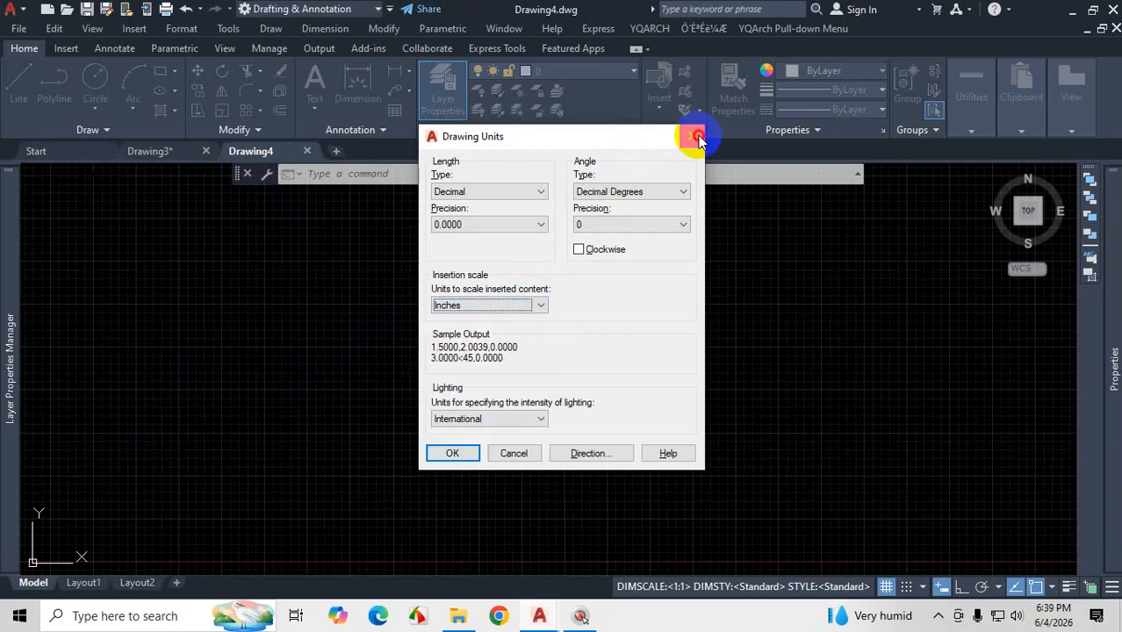
pyautogui.click(694, 138)
# - Close both open drawings without saving their changes
pyautogui.click(307, 151)
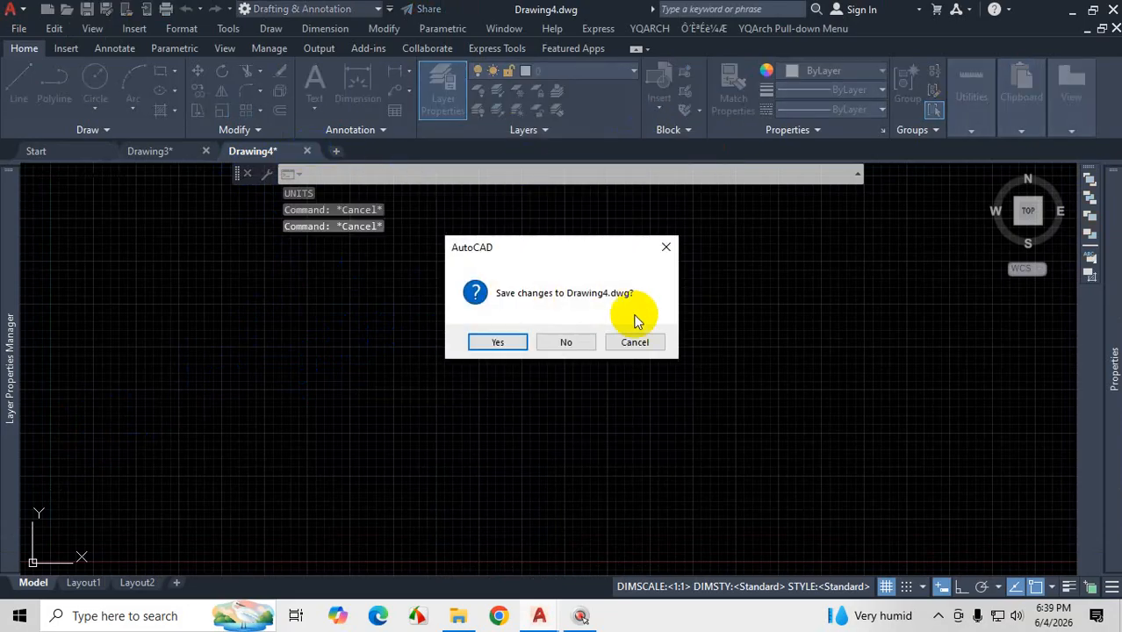
pyautogui.click(563, 340)
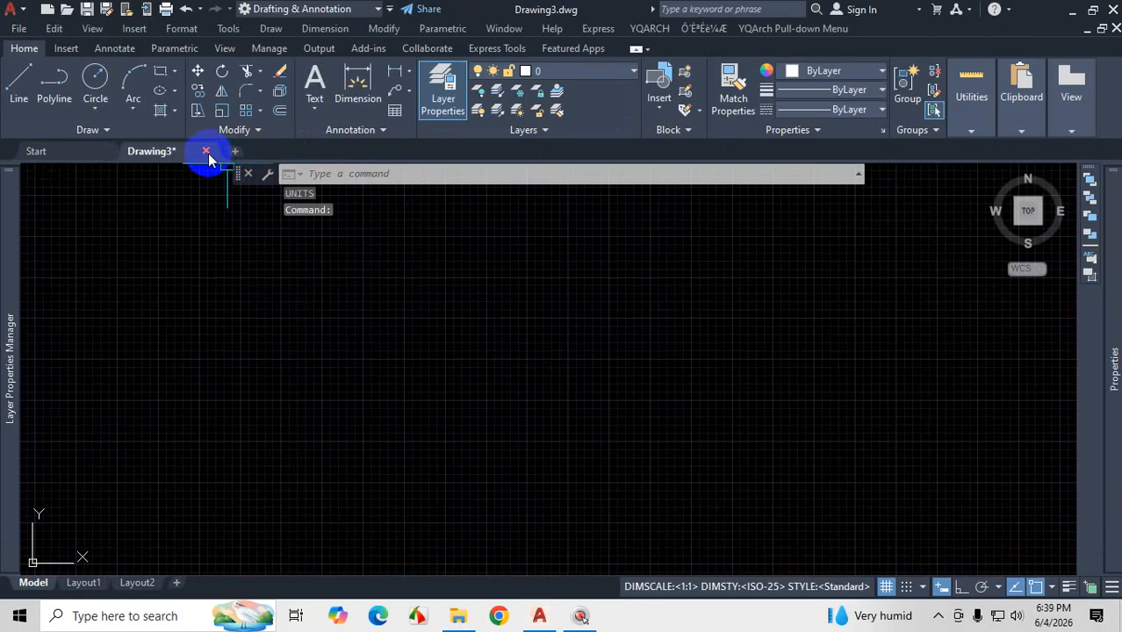
pyautogui.click(207, 152)
pyautogui.click(565, 342)
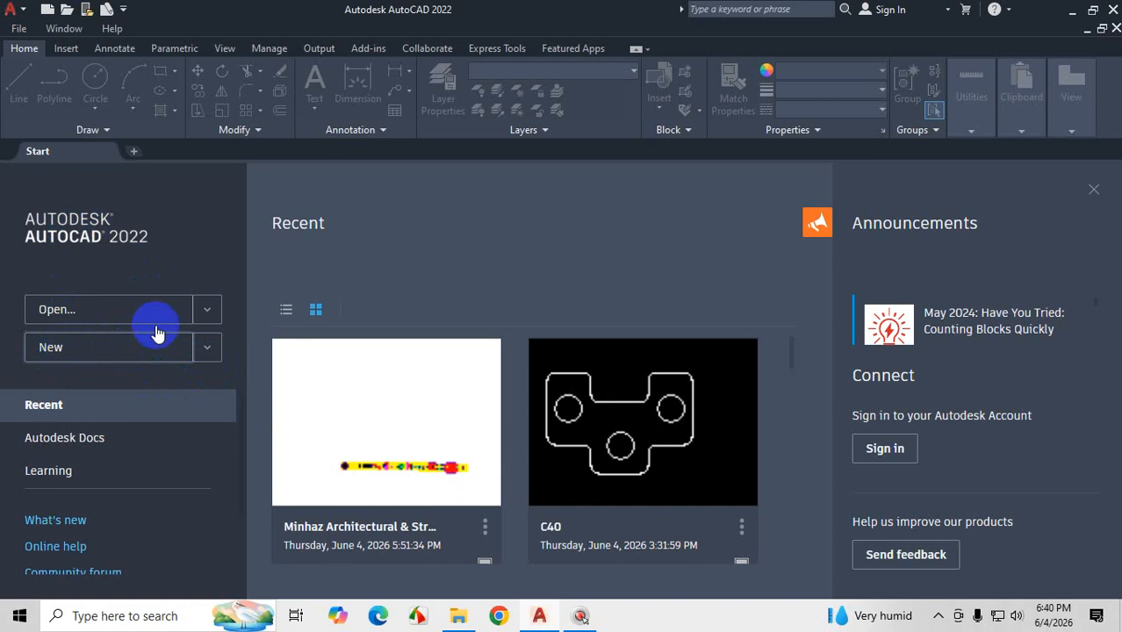
# - Create a new drawing from the acad.dwt template and display the length type options in its drawing units settings
pyautogui.click(209, 349)
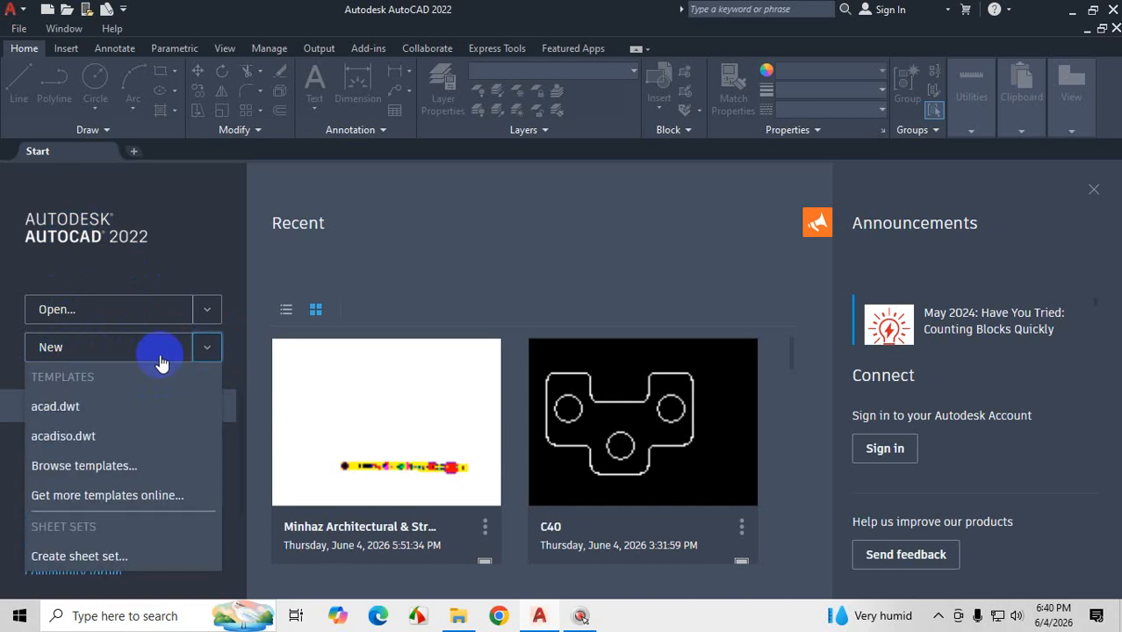
pyautogui.click(72, 409)
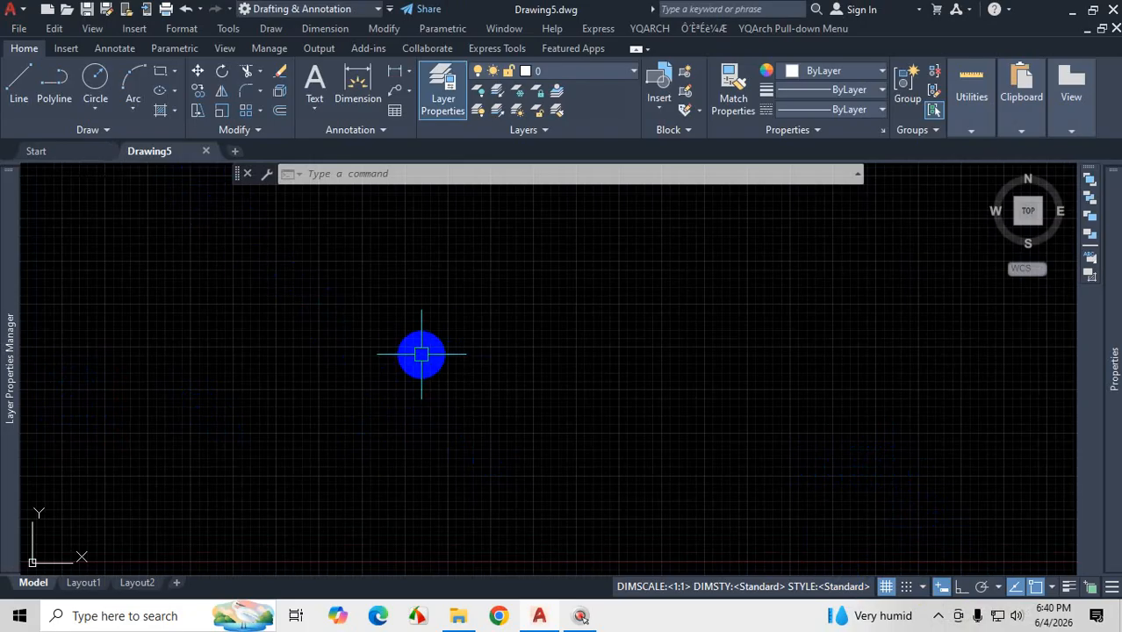
pyautogui.write('Un')
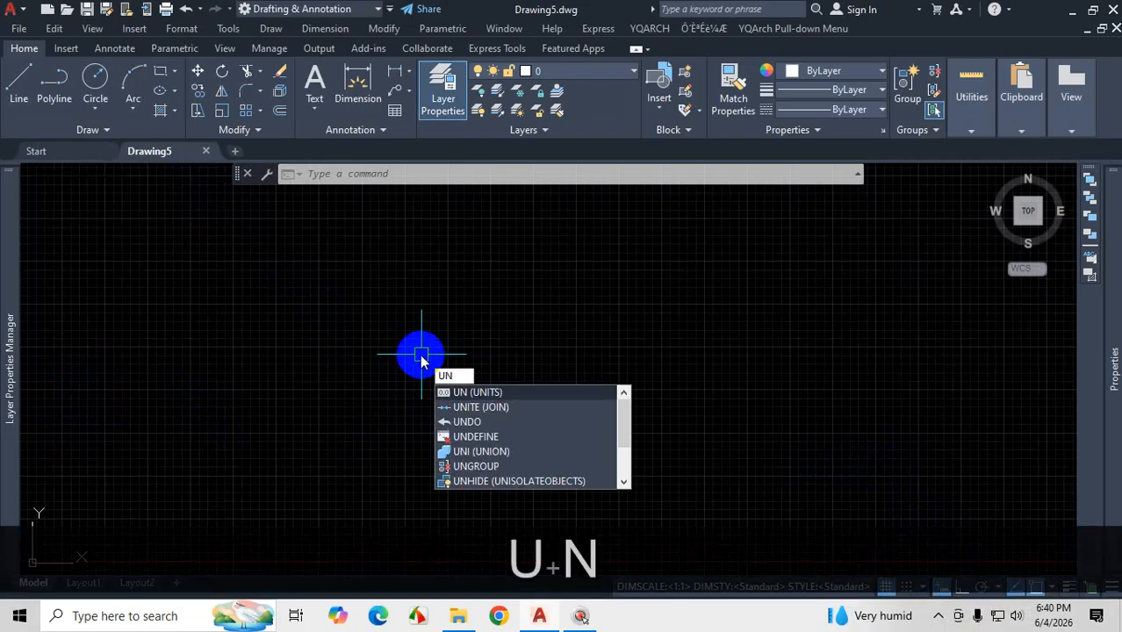
pyautogui.press('Return')
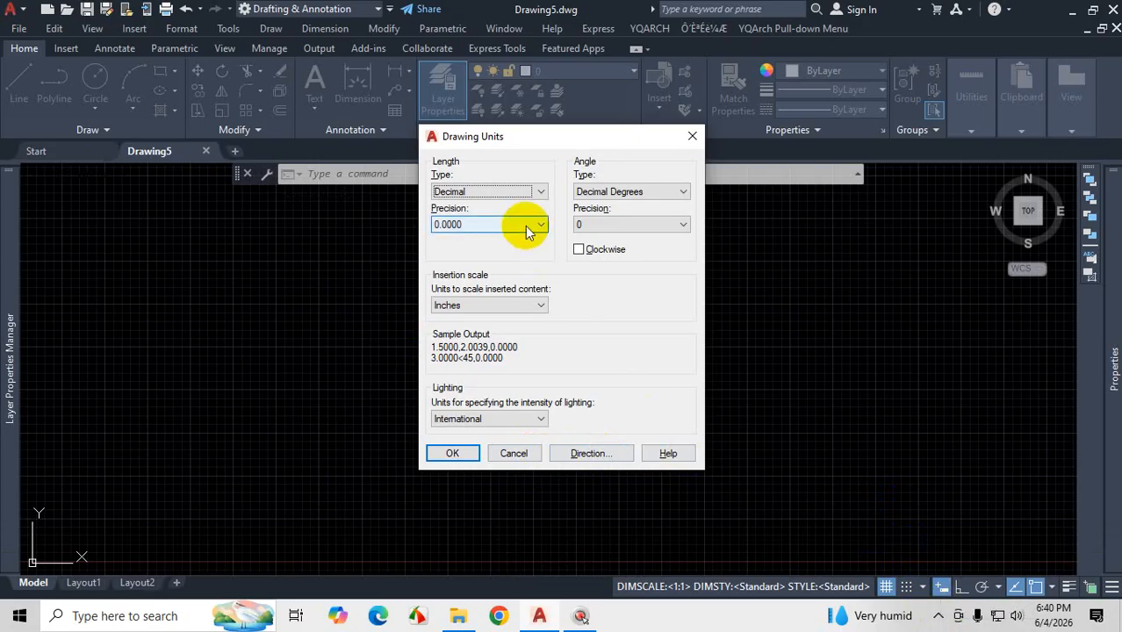
pyautogui.click(539, 193)
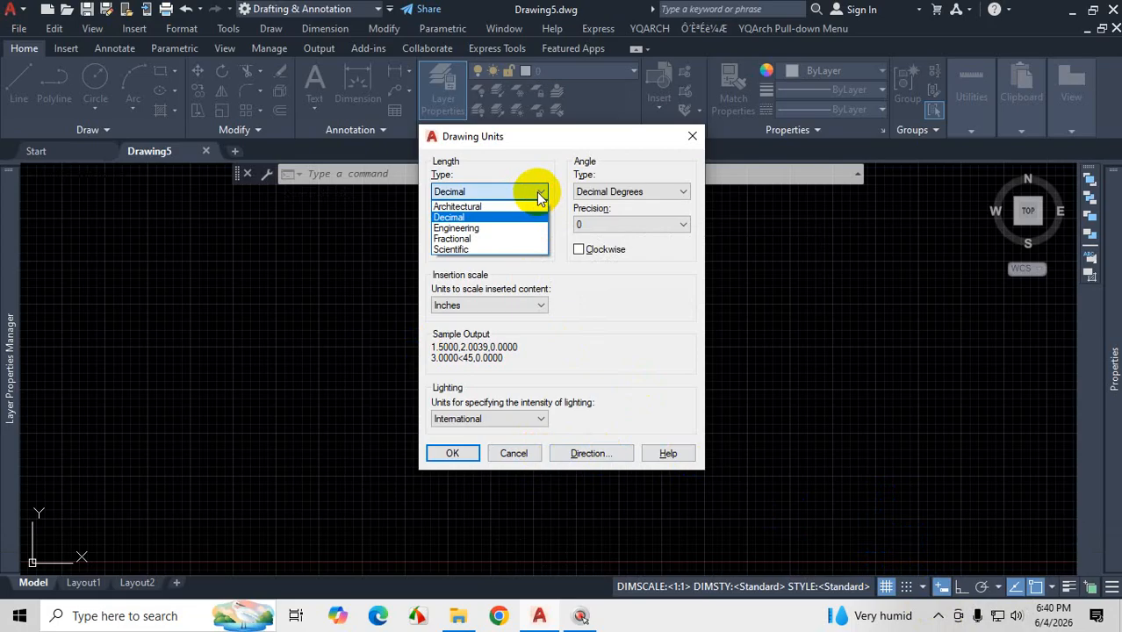
pyautogui.hotkey('ctrl', '1')
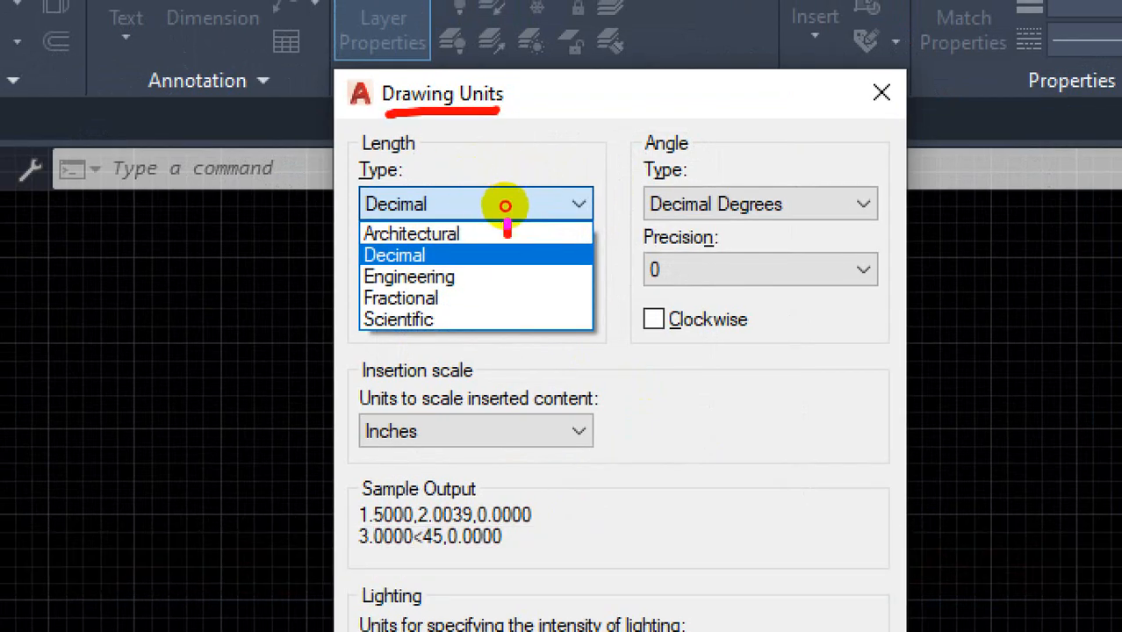
pyautogui.moveTo(507, 234); pyautogui.dragTo(502, 333)
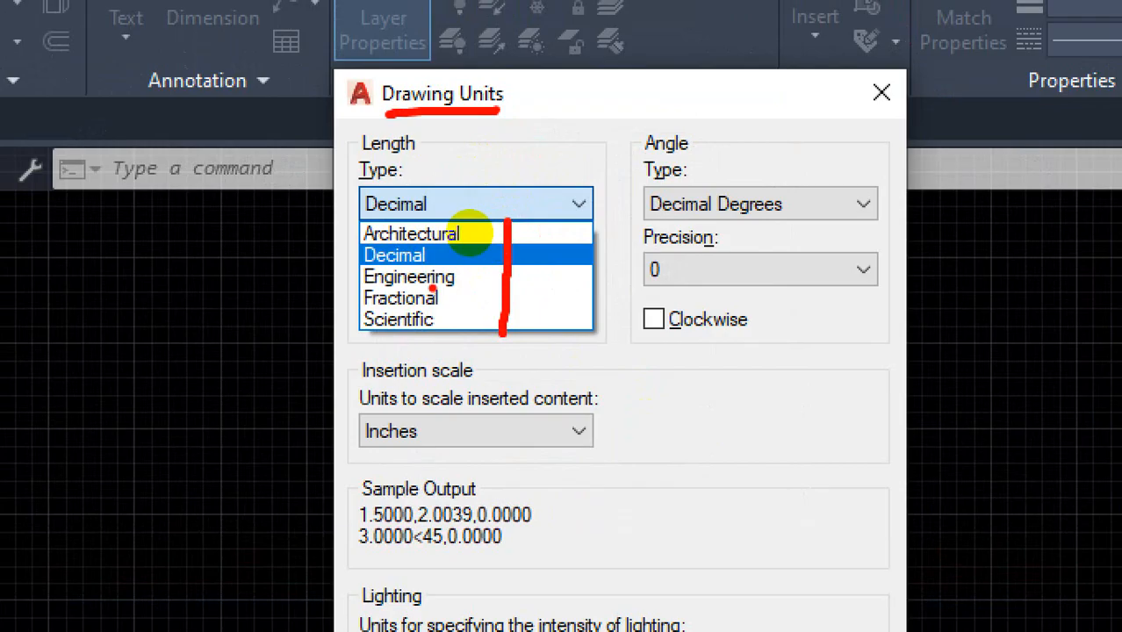
pyautogui.moveTo(364, 233)
pyautogui.mouseDown()
pyautogui.moveTo(326, 236)
pyautogui.moveTo(329, 274)
pyautogui.moveTo(376, 278)
pyautogui.mouseUp()
pyautogui.moveTo(327, 249); pyautogui.dragTo(244, 251)
pyautogui.moveTo(99, 225)
pyautogui.mouseDown()
pyautogui.moveTo(114, 267)
pyautogui.moveTo(129, 215)
pyautogui.moveTo(141, 254)
pyautogui.moveTo(154, 227)
pyautogui.moveTo(165, 256)
pyautogui.mouseUp()
pyautogui.moveTo(193, 208)
pyautogui.mouseDown()
pyautogui.moveTo(192, 230)
pyautogui.moveTo(249, 207)
pyautogui.mouseUp()
pyautogui.click(182, 183)
pyautogui.moveTo(110, 285); pyautogui.dragTo(271, 230)
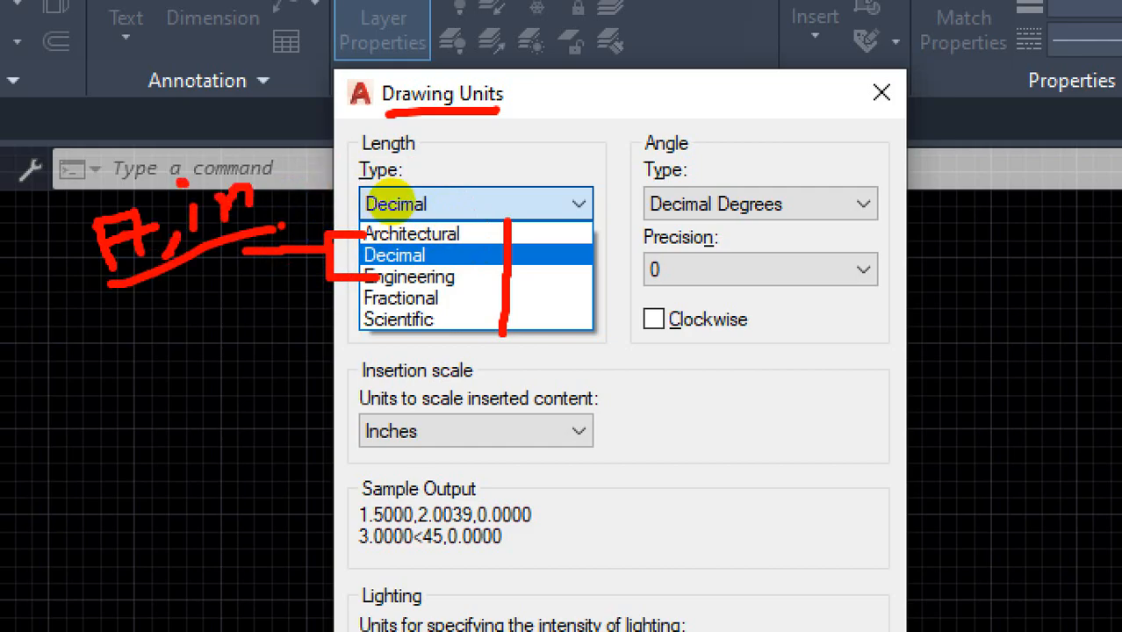
pyautogui.click(427, 426)
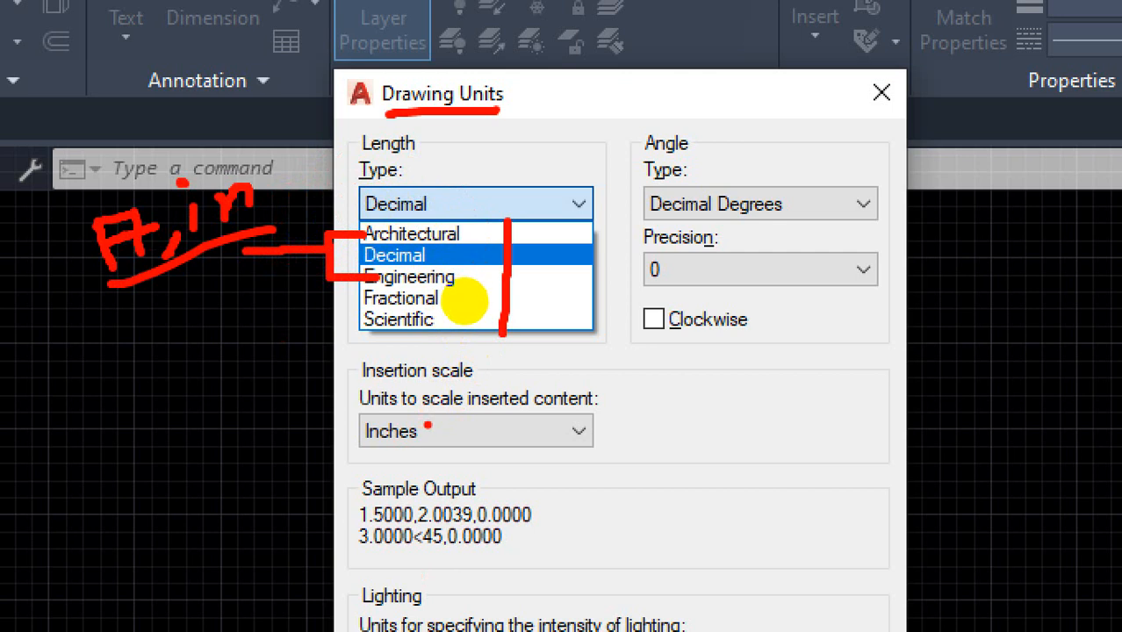
pyautogui.moveTo(428, 389)
pyautogui.mouseDown()
pyautogui.moveTo(347, 430)
pyautogui.moveTo(586, 417)
pyautogui.moveTo(573, 395)
pyautogui.moveTo(470, 394)
pyautogui.mouseUp()
pyautogui.moveTo(1059, 332); pyautogui.dragTo(1071, 413)
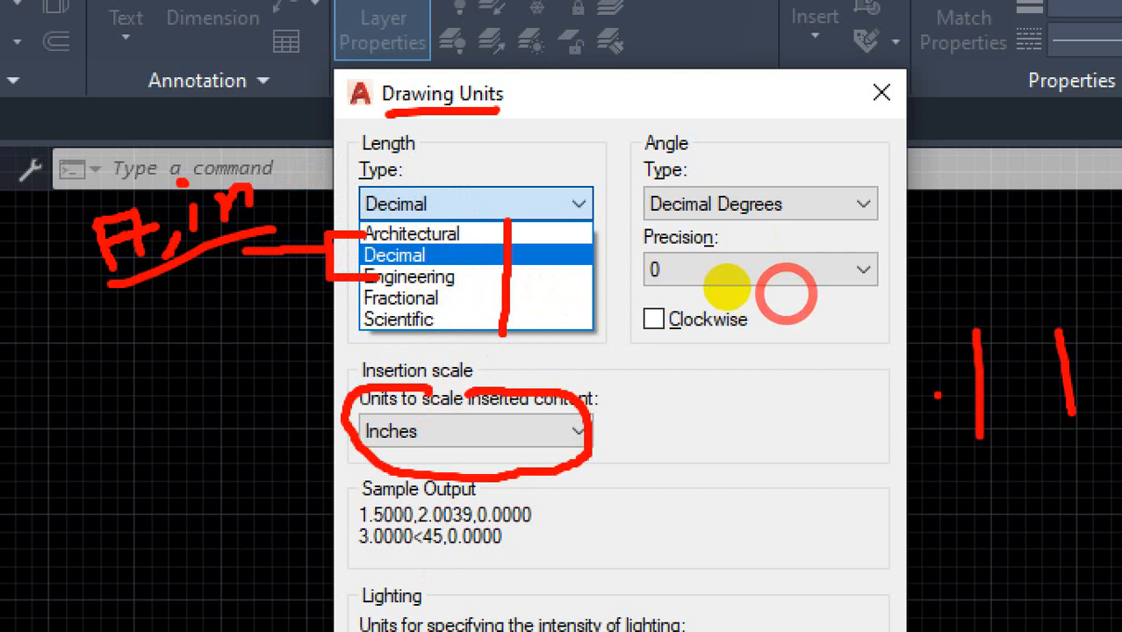
pyautogui.moveTo(936, 393); pyautogui.dragTo(1102, 369)
pyautogui.moveTo(434, 451); pyautogui.dragTo(572, 441)
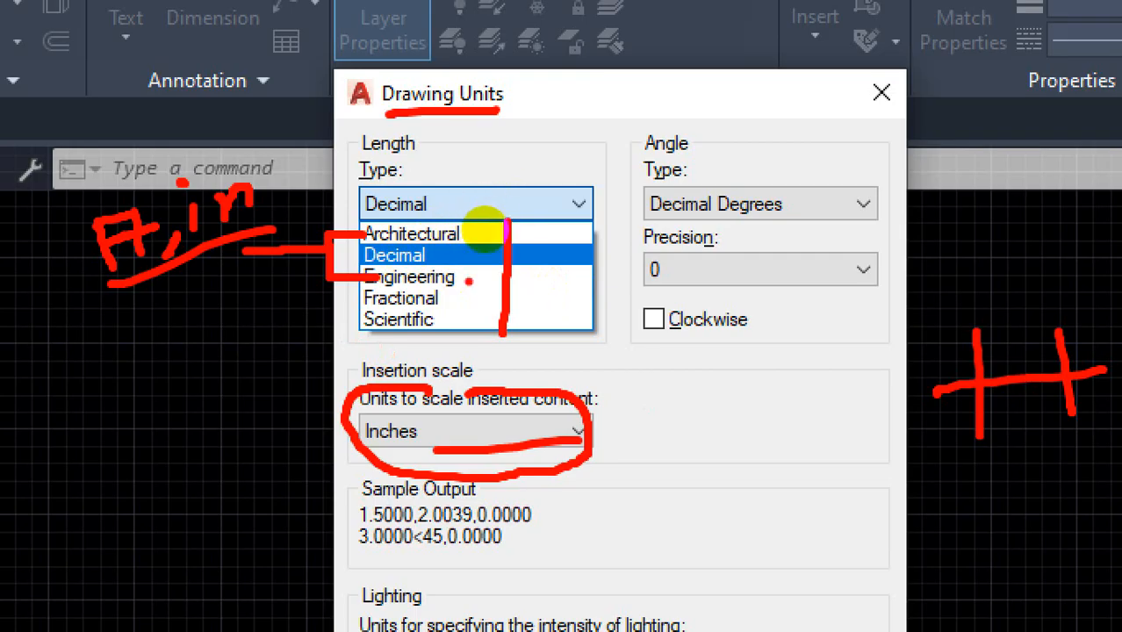
pyautogui.moveTo(193, 255); pyautogui.dragTo(209, 323)
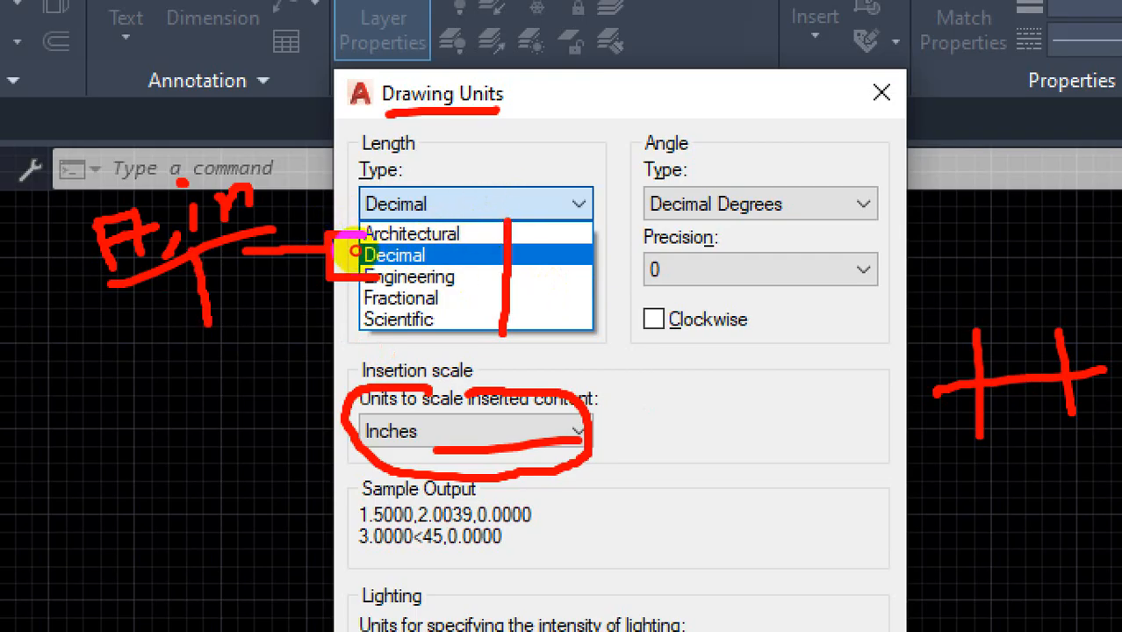
pyautogui.moveTo(132, 278)
pyautogui.mouseDown()
pyautogui.moveTo(293, 232)
pyautogui.moveTo(286, 260)
pyautogui.mouseUp()
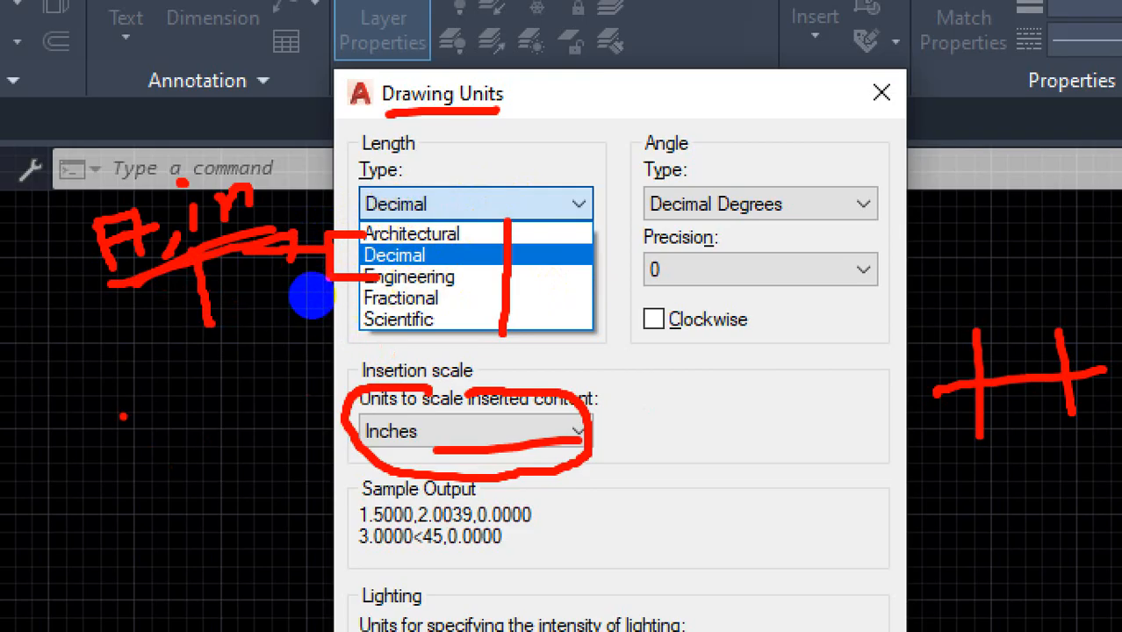
pyautogui.moveTo(122, 420); pyautogui.dragTo(134, 477)
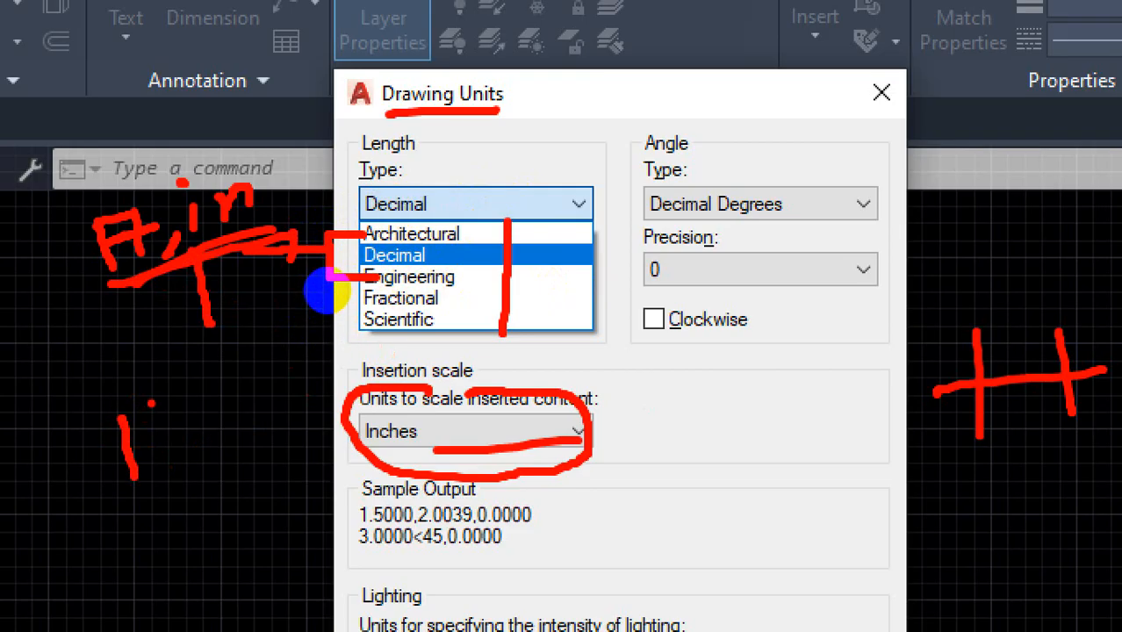
pyautogui.moveTo(144, 408); pyautogui.dragTo(164, 470)
pyautogui.moveTo(125, 503); pyautogui.dragTo(190, 481)
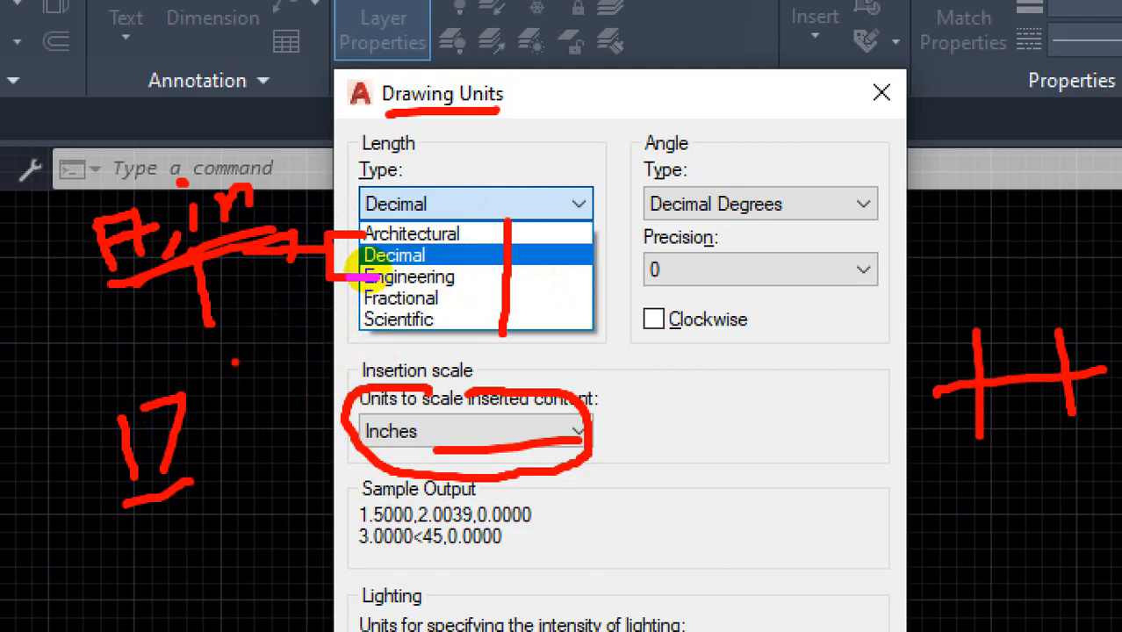
pyautogui.moveTo(235, 362)
pyautogui.mouseDown()
pyautogui.moveTo(231, 389)
pyautogui.moveTo(255, 392)
pyautogui.mouseUp()
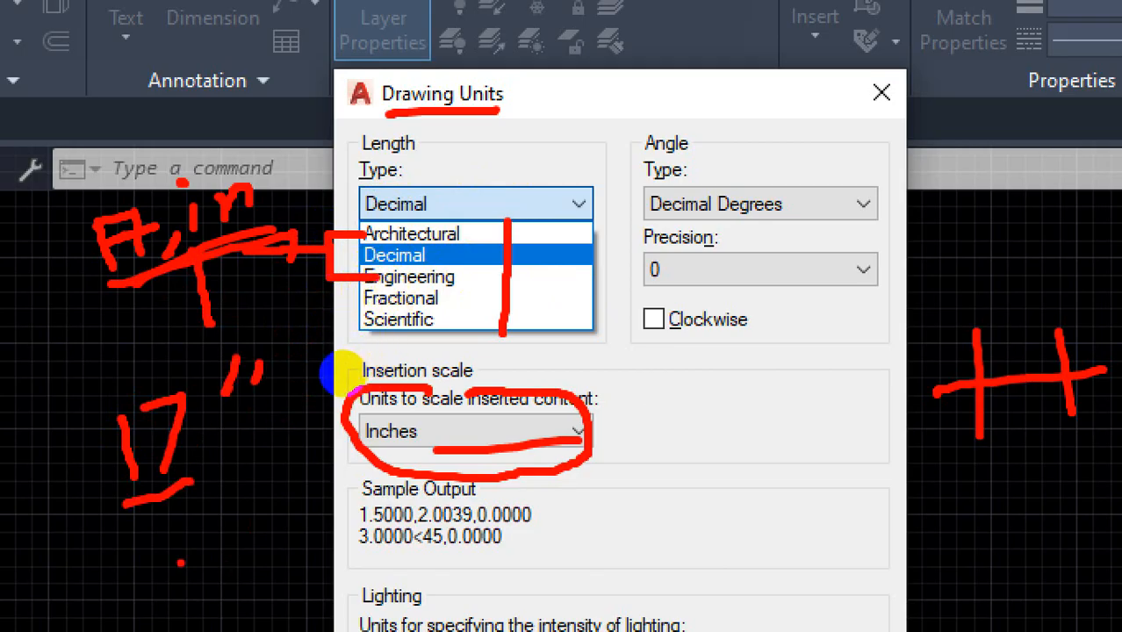
pyautogui.moveTo(160, 524); pyautogui.dragTo(166, 575)
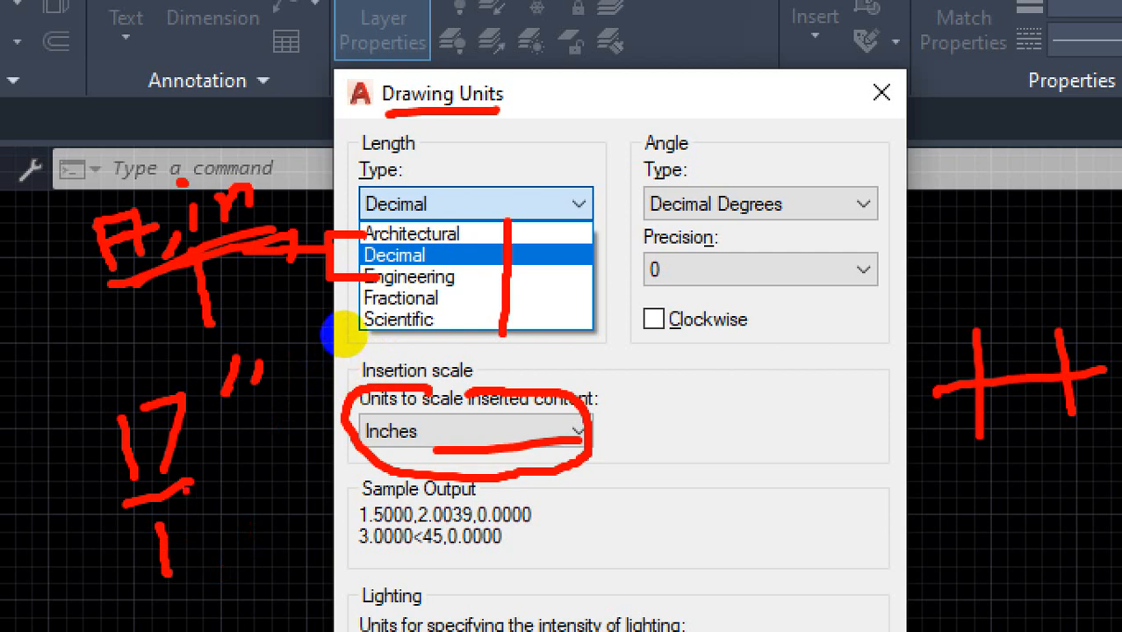
pyautogui.moveTo(193, 506); pyautogui.dragTo(188, 529)
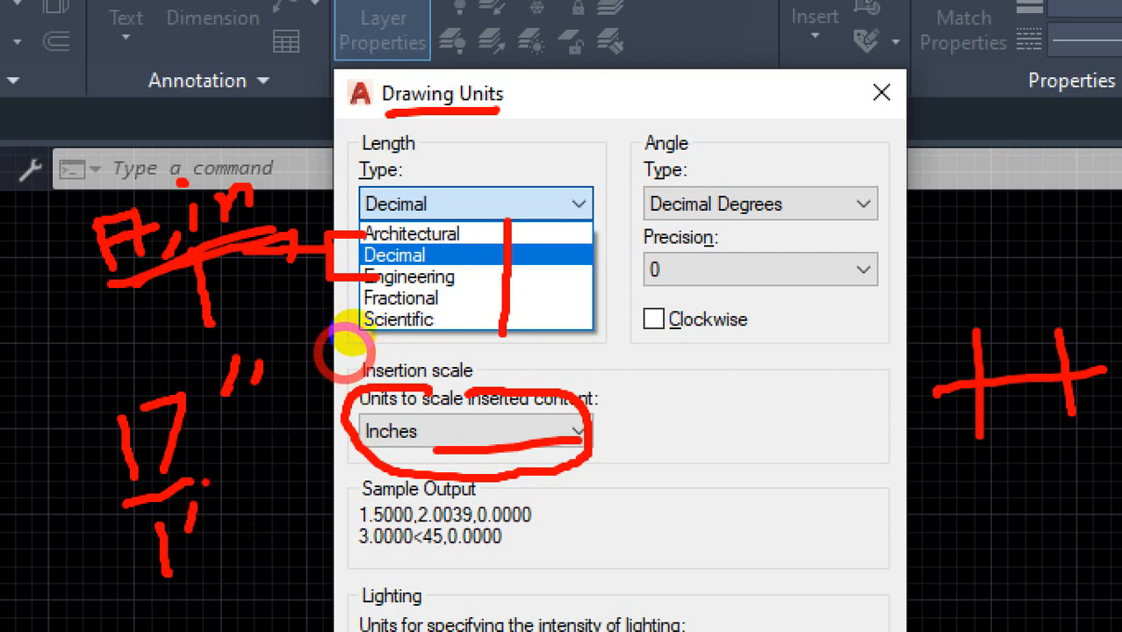
pyautogui.moveTo(232, 487)
pyautogui.mouseDown()
pyautogui.moveTo(244, 514)
pyautogui.moveTo(227, 545)
pyautogui.moveTo(262, 474)
pyautogui.moveTo(297, 483)
pyautogui.mouseUp()
pyautogui.moveTo(153, 604); pyautogui.dragTo(304, 536)
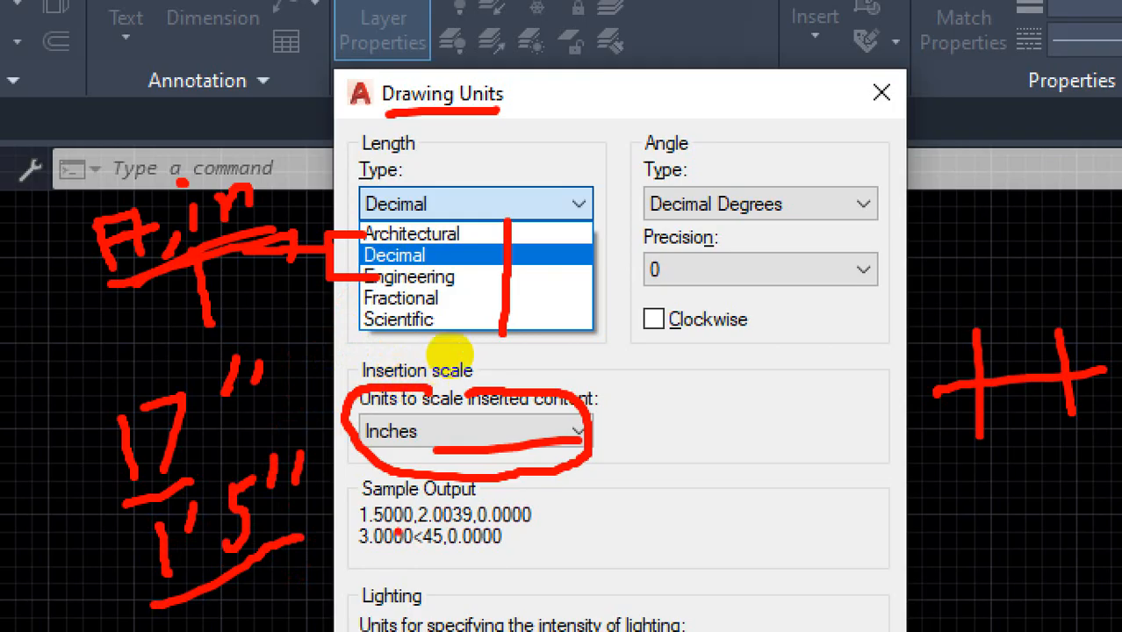
pyautogui.moveTo(528, 232); pyautogui.dragTo(557, 230)
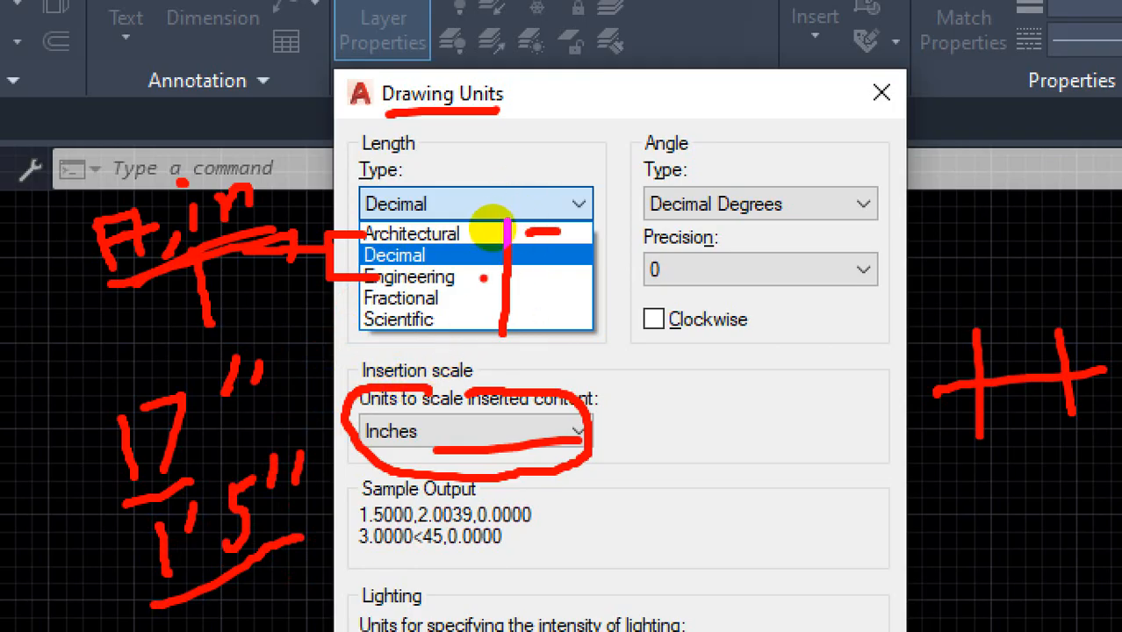
pyautogui.moveTo(483, 277); pyautogui.dragTo(533, 278)
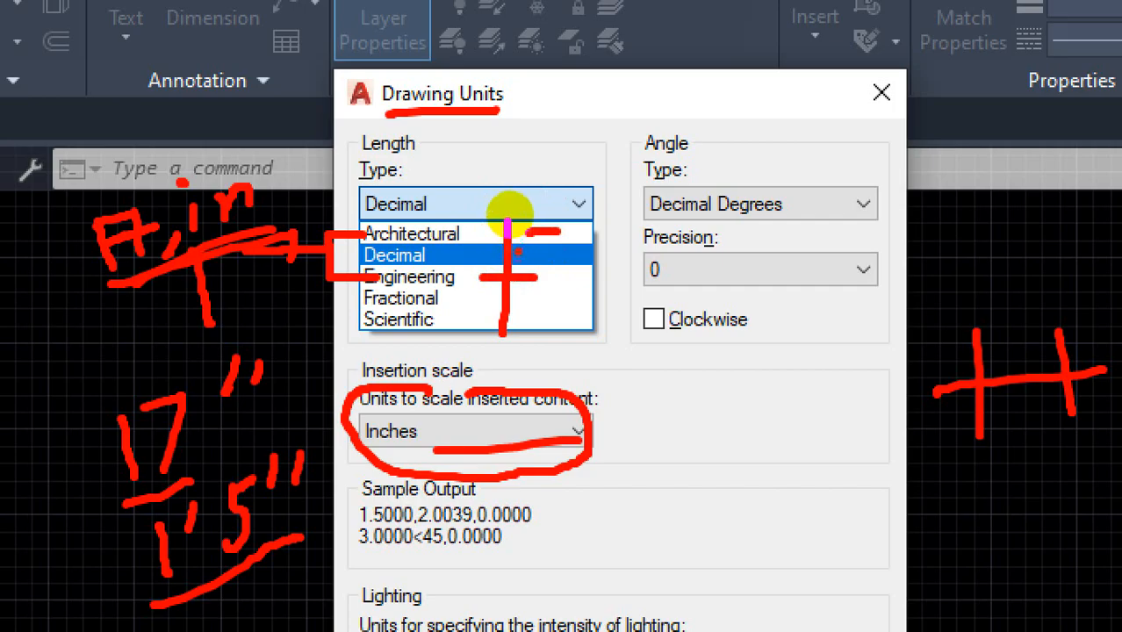
pyautogui.moveTo(428, 258); pyautogui.dragTo(478, 255)
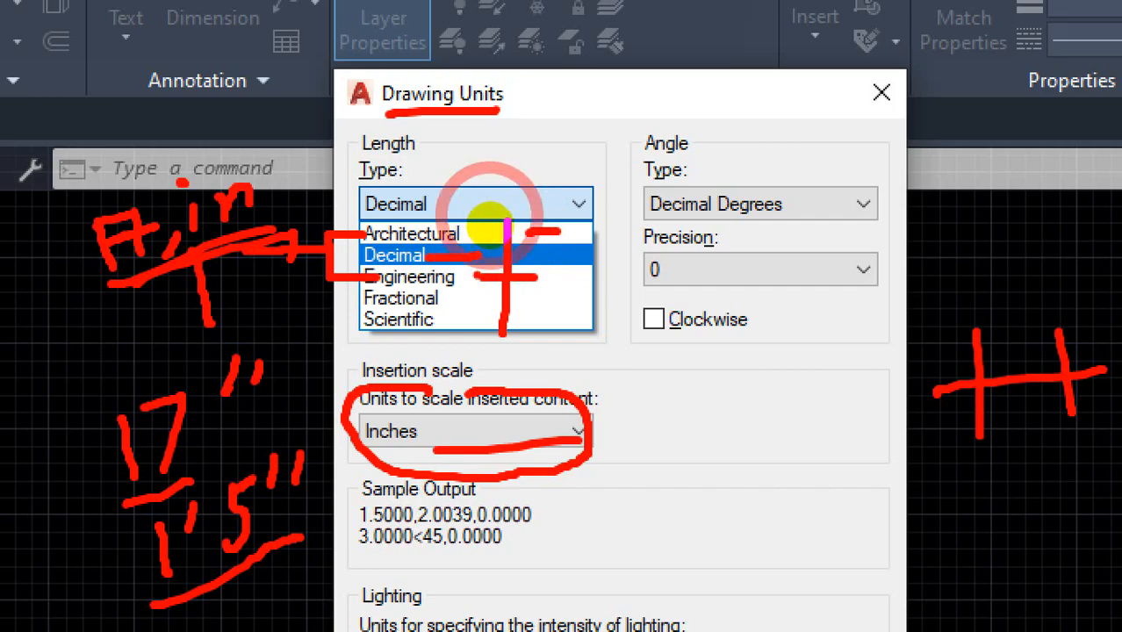
pyautogui.moveTo(451, 306)
pyautogui.mouseDown()
pyautogui.moveTo(464, 300)
pyautogui.moveTo(459, 321)
pyautogui.moveTo(472, 322)
pyautogui.mouseUp()
pyautogui.click(453, 313)
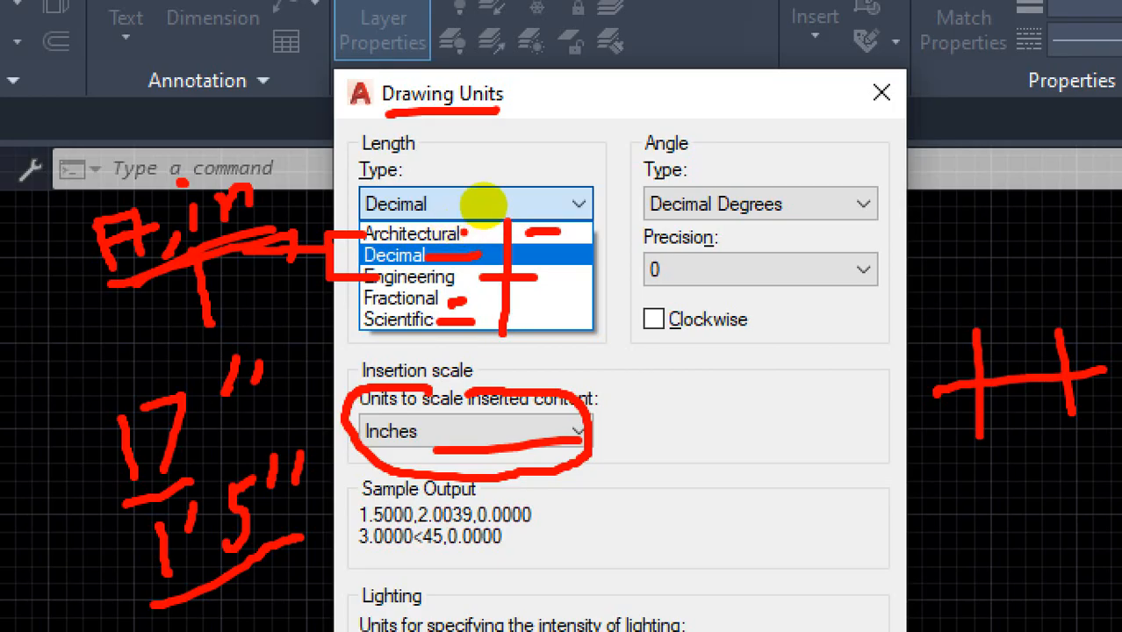
pyautogui.moveTo(463, 235); pyautogui.dragTo(488, 234)
pyautogui.moveTo(463, 283); pyautogui.dragTo(489, 282)
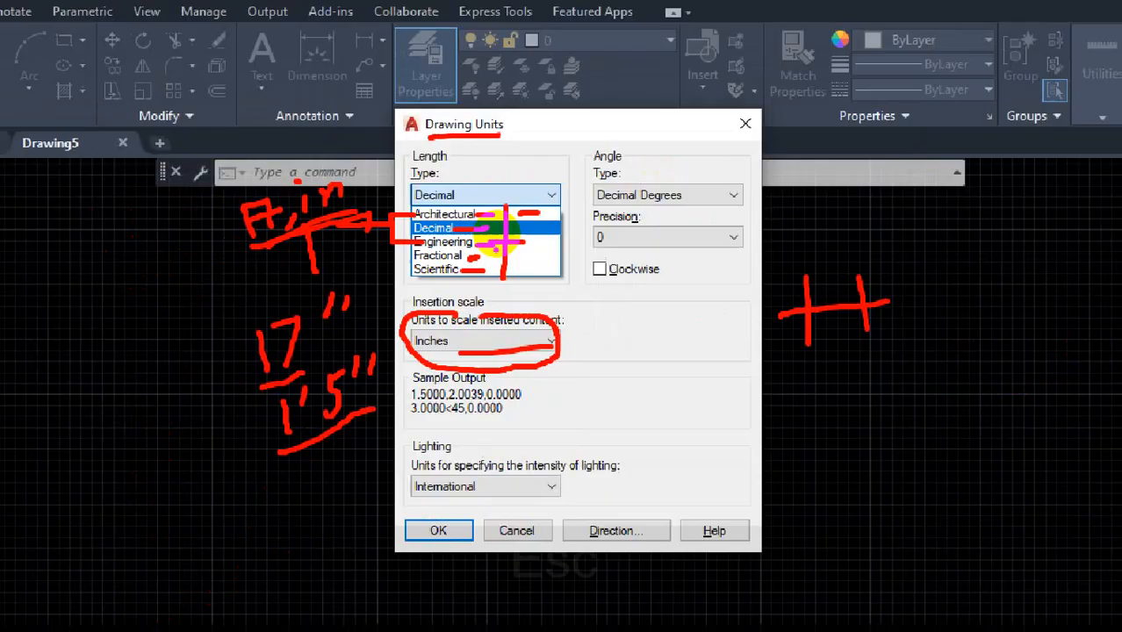
pyautogui.press('Escape')
# - Display the length type options in the drawing units settings and compare Decimal and Fractional with the sample output
pyautogui.hotkey('ctrl', '1')
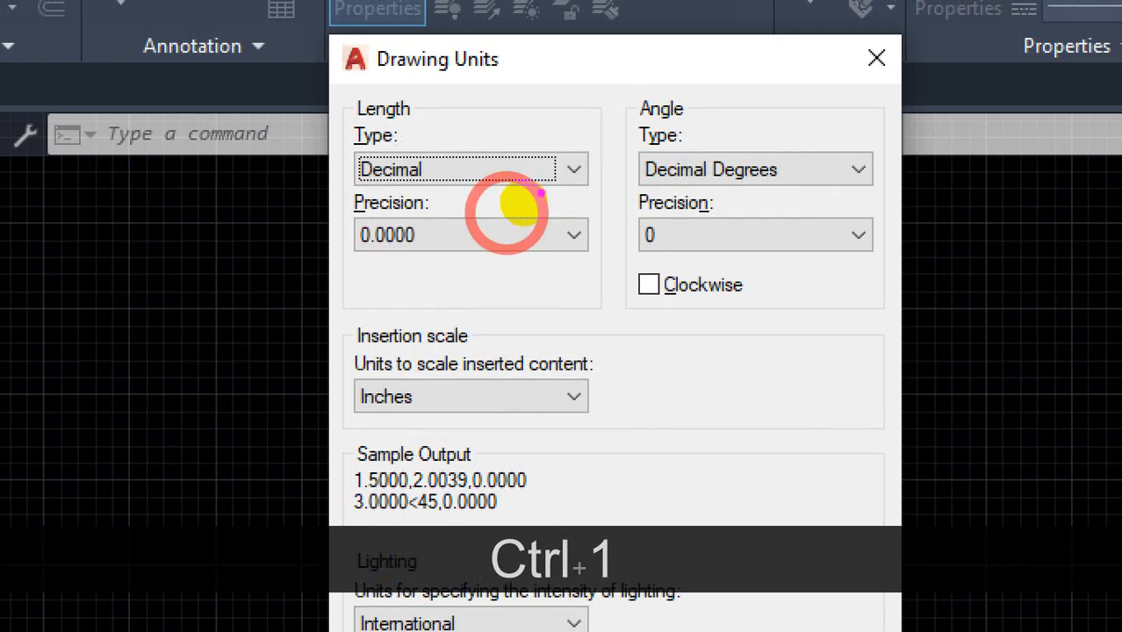
pyautogui.press('Escape')
pyautogui.click(556, 179)
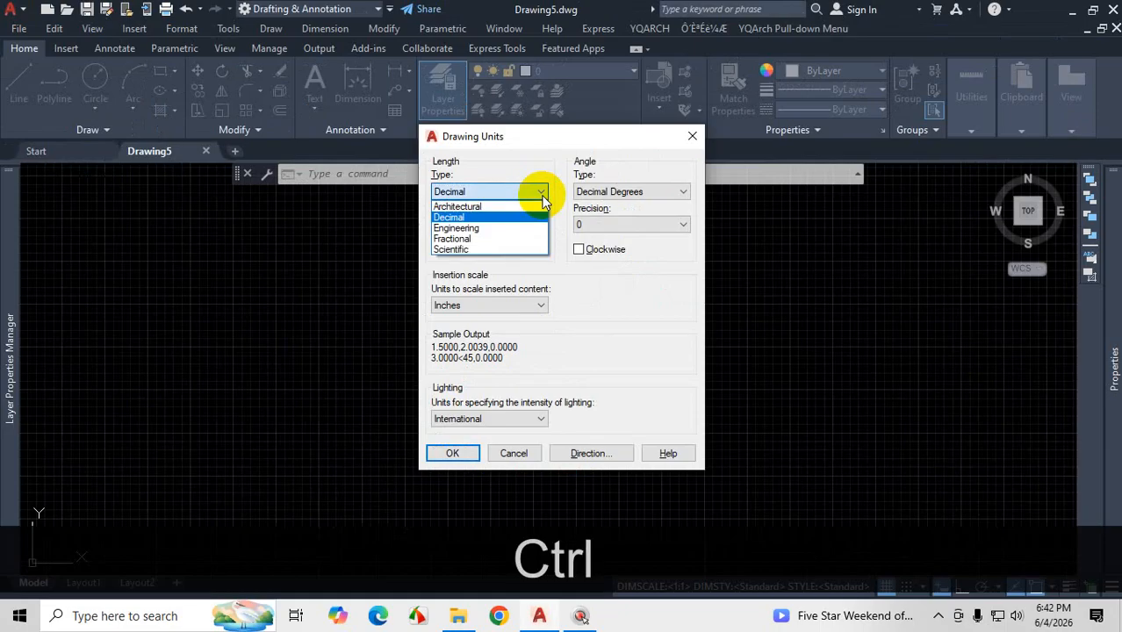
pyautogui.hotkey('ctrl', '1')
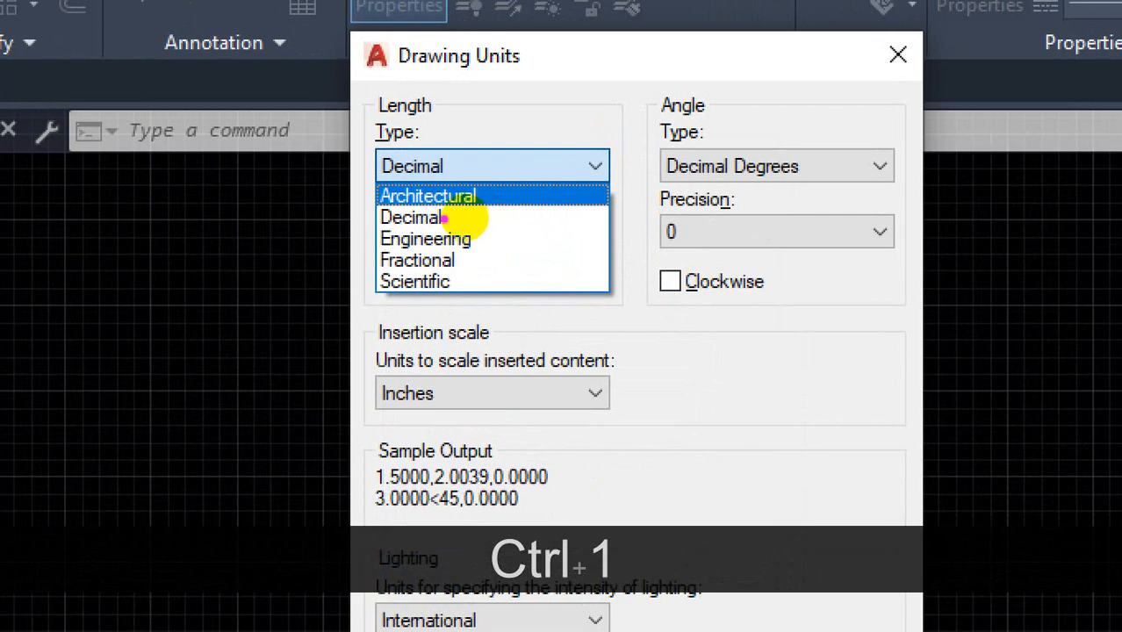
pyautogui.moveTo(446, 217); pyautogui.dragTo(555, 217)
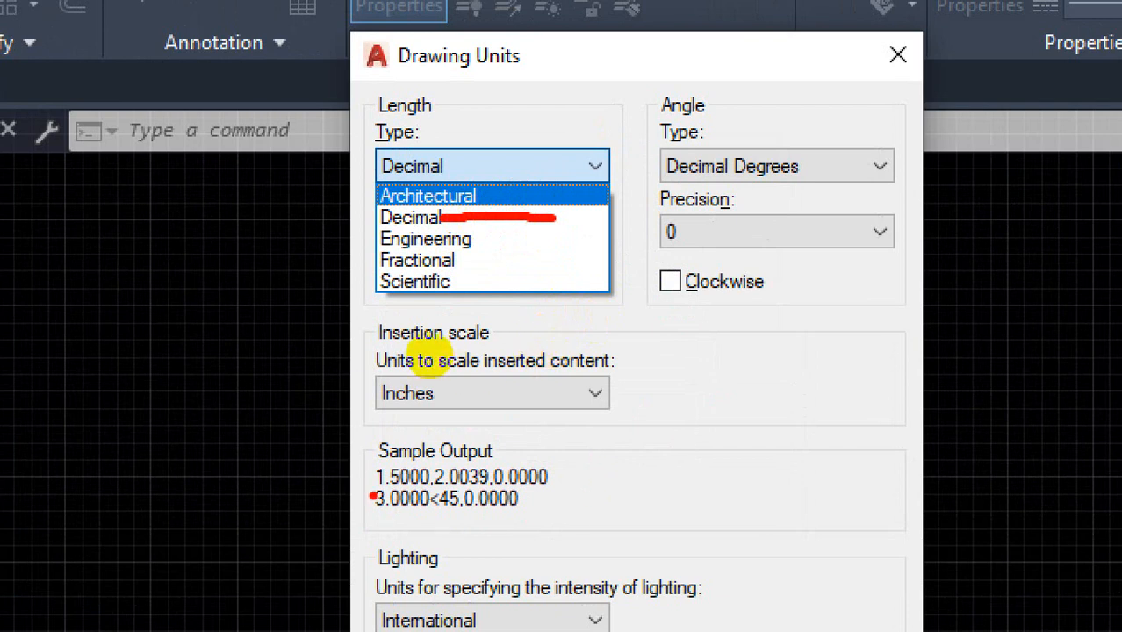
pyautogui.moveTo(430, 349)
pyautogui.mouseDown()
pyautogui.moveTo(463, 356)
pyautogui.moveTo(423, 340)
pyautogui.moveTo(431, 359)
pyautogui.moveTo(446, 356)
pyautogui.mouseUp()
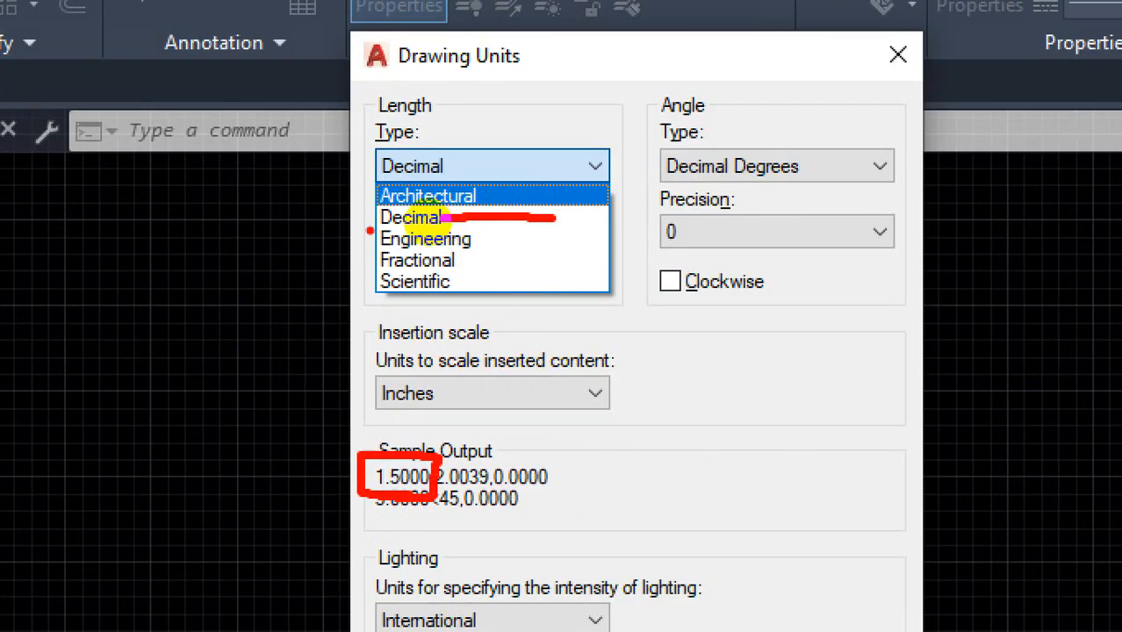
pyautogui.moveTo(365, 235); pyautogui.dragTo(445, 219)
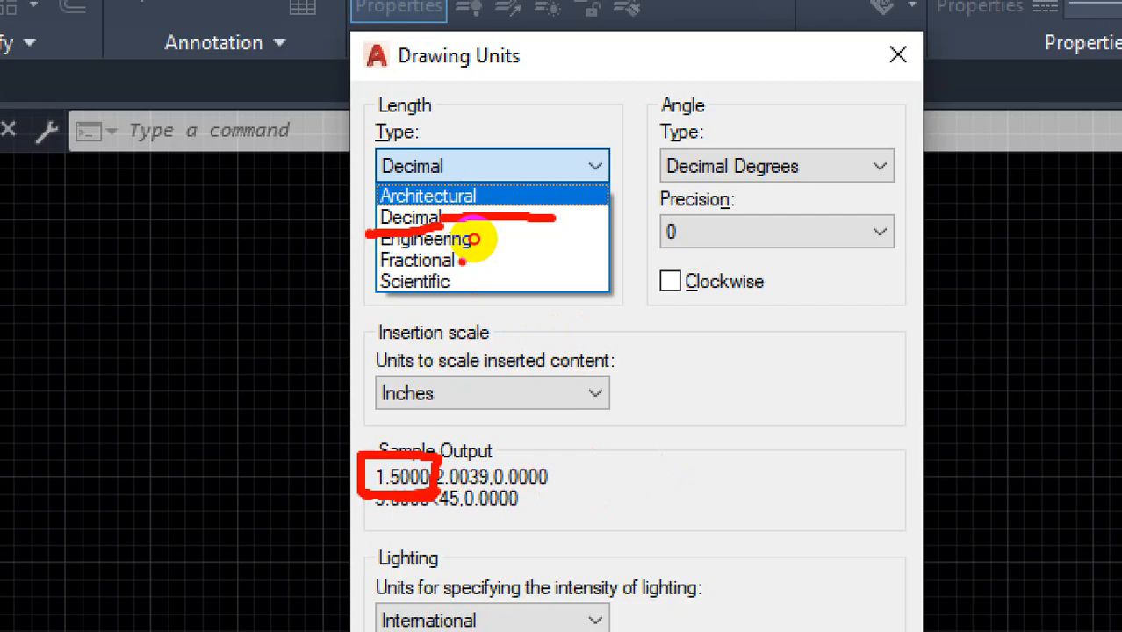
pyautogui.moveTo(452, 260)
pyautogui.mouseDown()
pyautogui.moveTo(631, 322)
pyautogui.moveTo(589, 373)
pyautogui.moveTo(555, 344)
pyautogui.mouseUp()
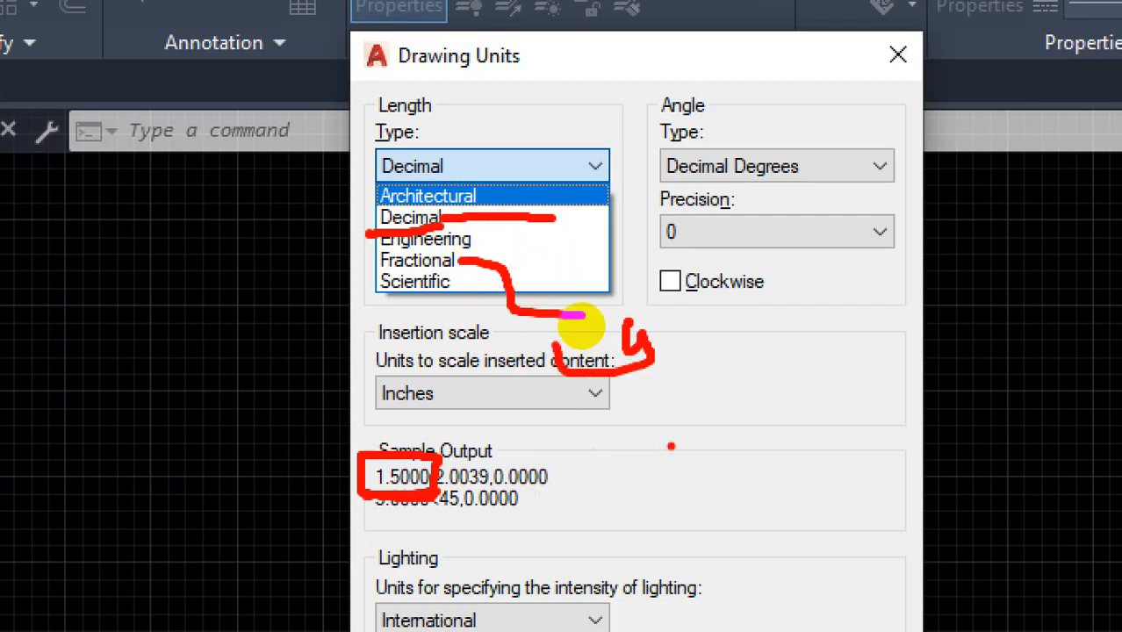
pyautogui.moveTo(680, 412); pyautogui.dragTo(687, 473)
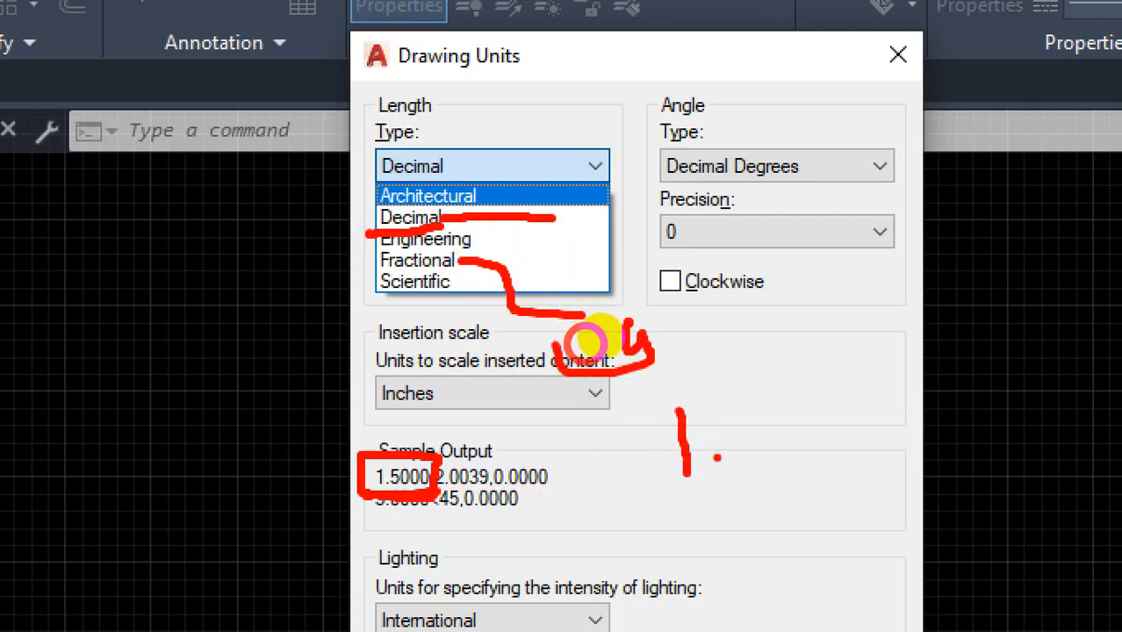
pyautogui.moveTo(718, 436); pyautogui.dragTo(872, 435)
pyautogui.moveTo(788, 367); pyautogui.dragTo(789, 442)
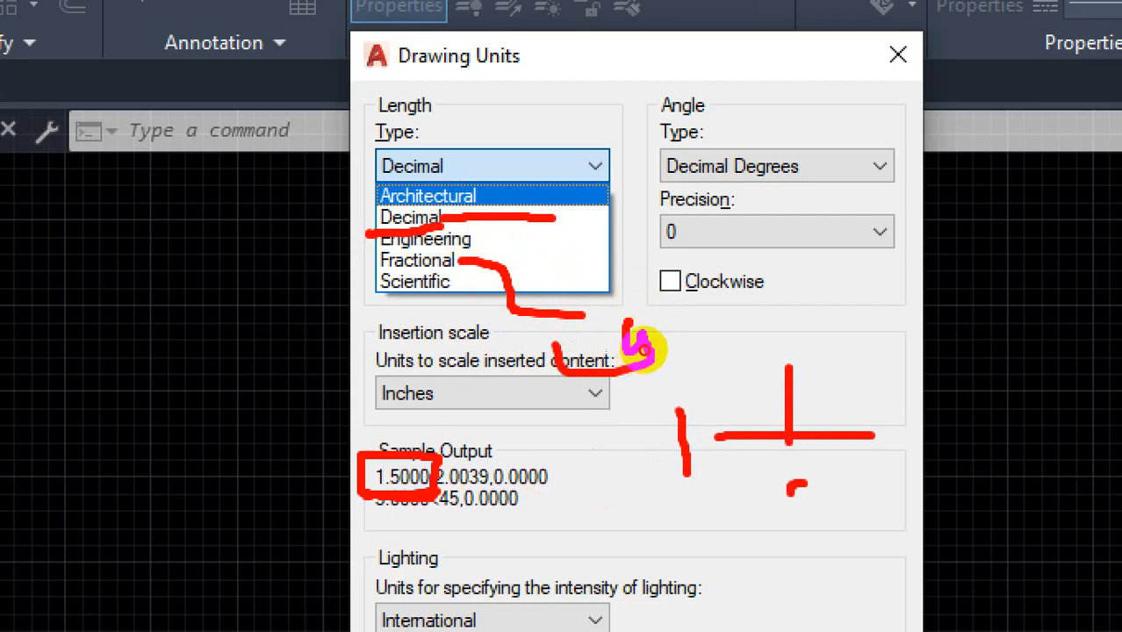
pyautogui.moveTo(787, 501); pyautogui.dragTo(865, 549)
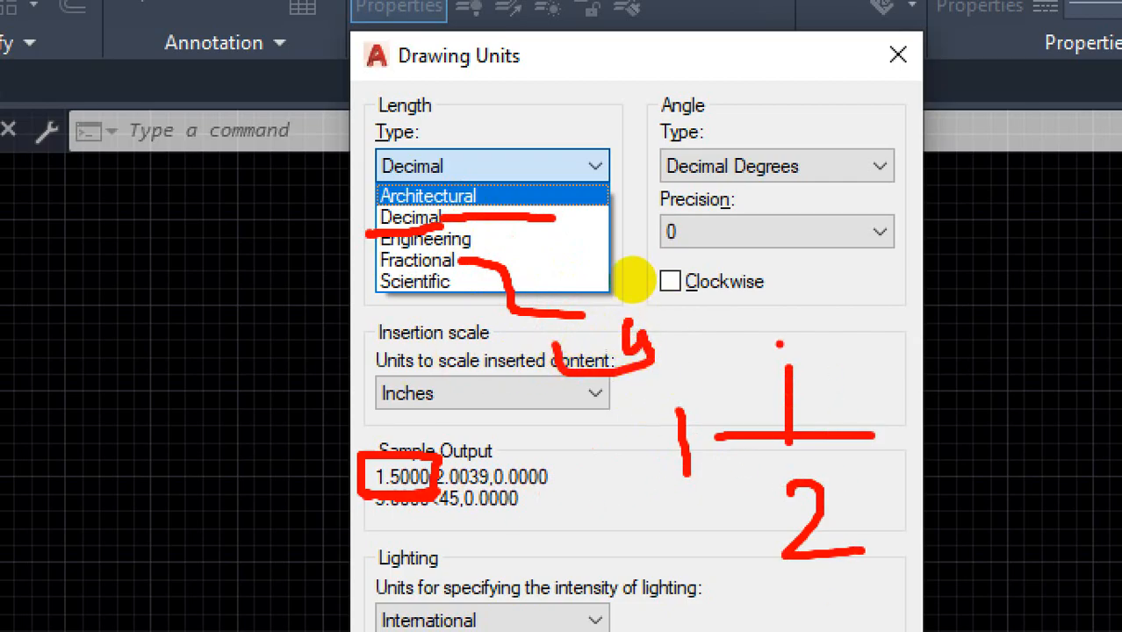
pyautogui.moveTo(815, 244)
pyautogui.mouseDown()
pyautogui.moveTo(846, 331)
pyautogui.moveTo(898, 220)
pyautogui.mouseUp()
pyautogui.moveTo(944, 222); pyautogui.dragTo(915, 377)
pyautogui.moveTo(965, 286)
pyautogui.mouseDown()
pyautogui.moveTo(958, 375)
pyautogui.moveTo(949, 335)
pyautogui.mouseUp()
pyautogui.moveTo(612, 110); pyautogui.dragTo(618, 160)
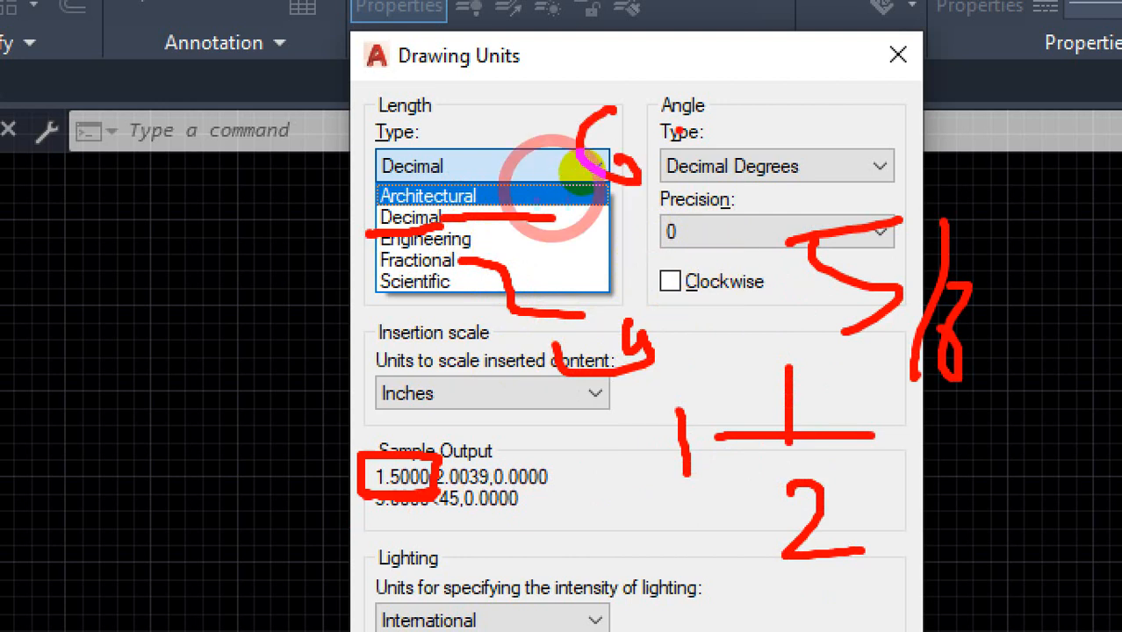
pyautogui.moveTo(677, 132); pyautogui.dragTo(622, 266)
pyautogui.moveTo(664, 200); pyautogui.dragTo(687, 267)
pyautogui.moveTo(700, 138); pyautogui.dragTo(798, 94)
pyautogui.moveTo(434, 226)
pyautogui.mouseDown()
pyautogui.moveTo(397, 238)
pyautogui.moveTo(468, 231)
pyautogui.moveTo(436, 230)
pyautogui.mouseUp()
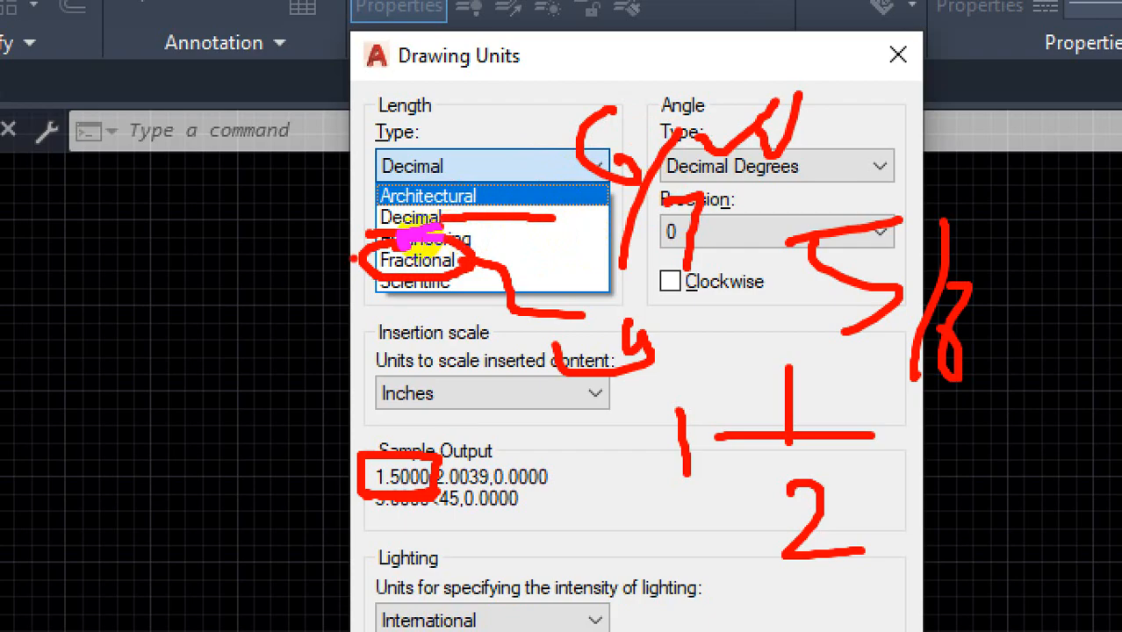
pyautogui.moveTo(848, 434); pyautogui.dragTo(999, 369)
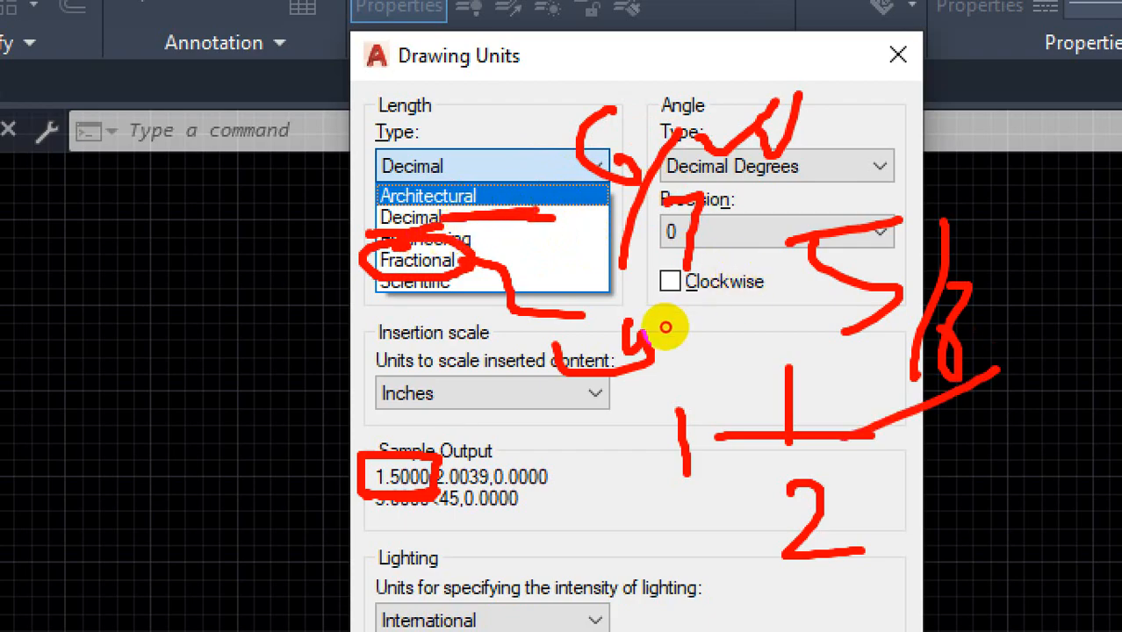
pyautogui.moveTo(429, 237)
pyautogui.mouseDown()
pyautogui.moveTo(476, 238)
pyautogui.moveTo(469, 225)
pyautogui.mouseUp()
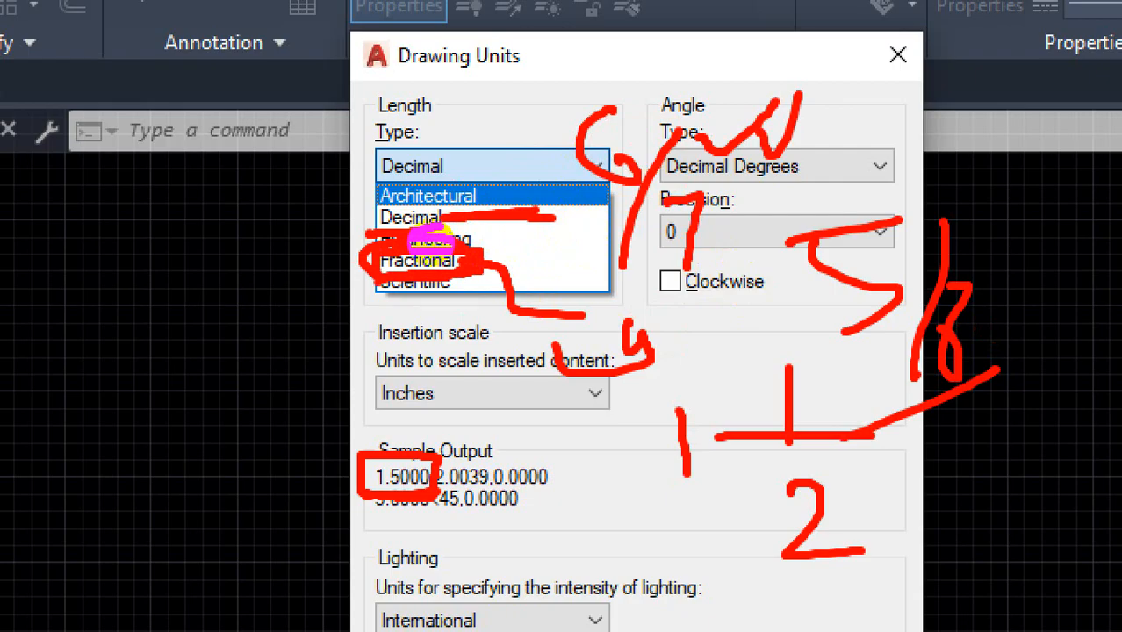
pyautogui.press('Escape')
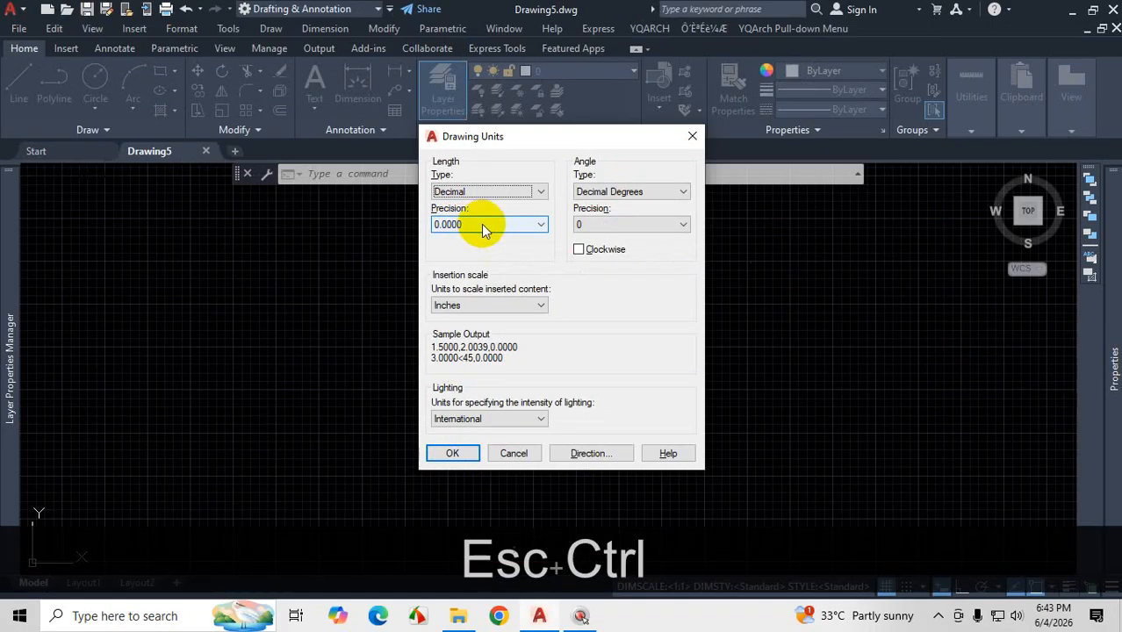
# - Reopen the length type options in the drawing units settings and compare the Architectural and Engineering formats
pyautogui.hotkey('ctrl', '1')
pyautogui.press('Escape')
pyautogui.click(601, 172)
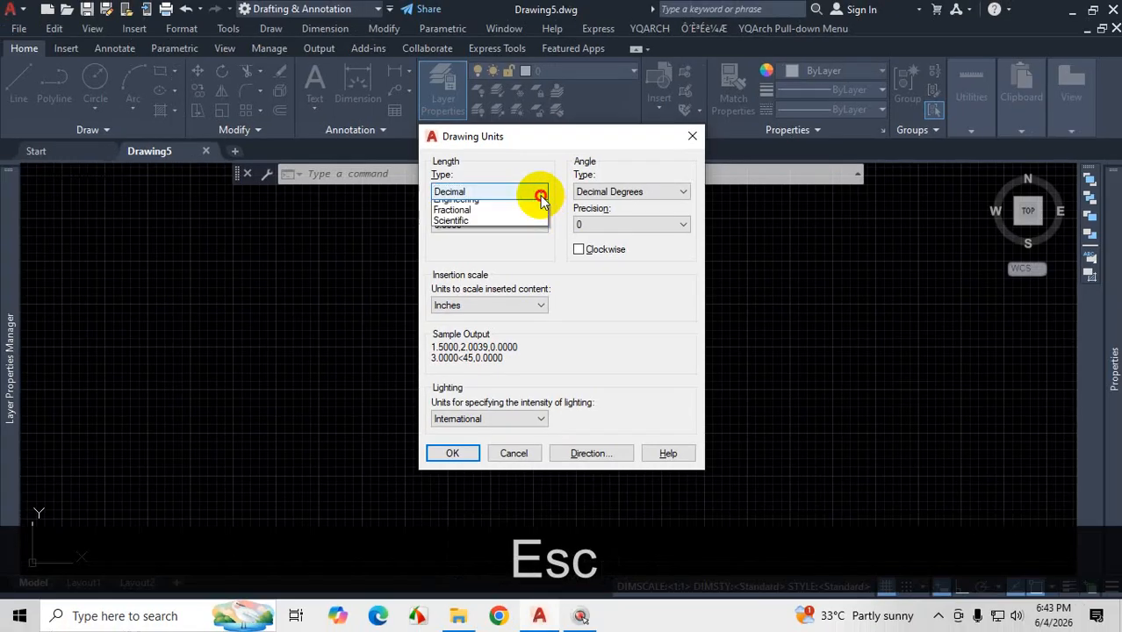
pyautogui.hotkey('ctrl', '1')
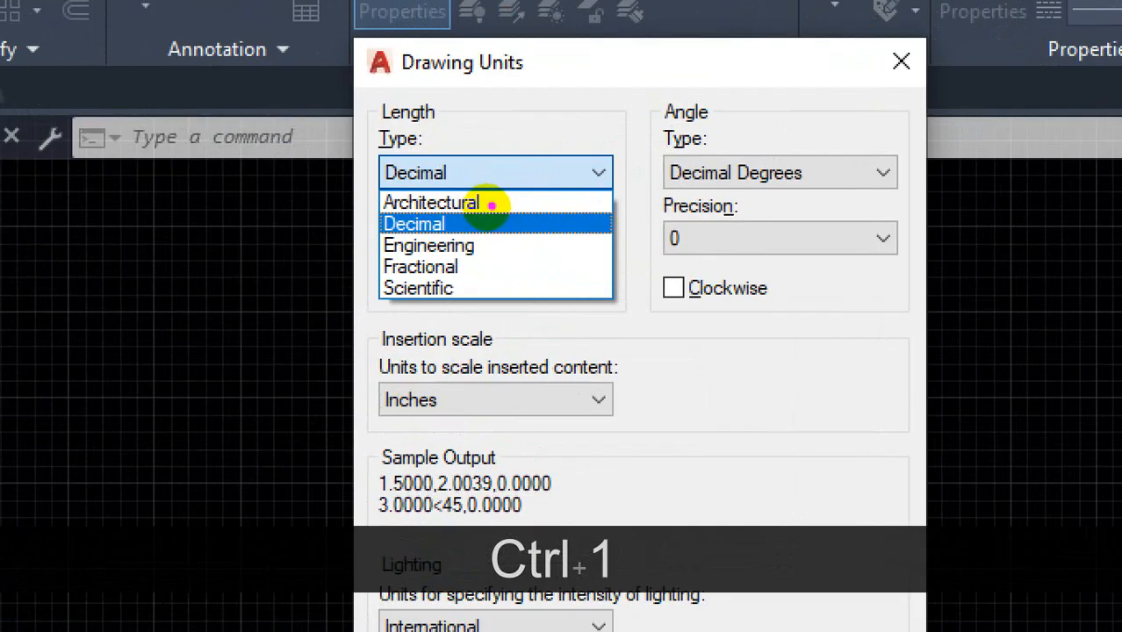
pyautogui.moveTo(486, 207)
pyautogui.mouseDown()
pyautogui.moveTo(499, 206)
pyautogui.moveTo(498, 229)
pyautogui.mouseUp()
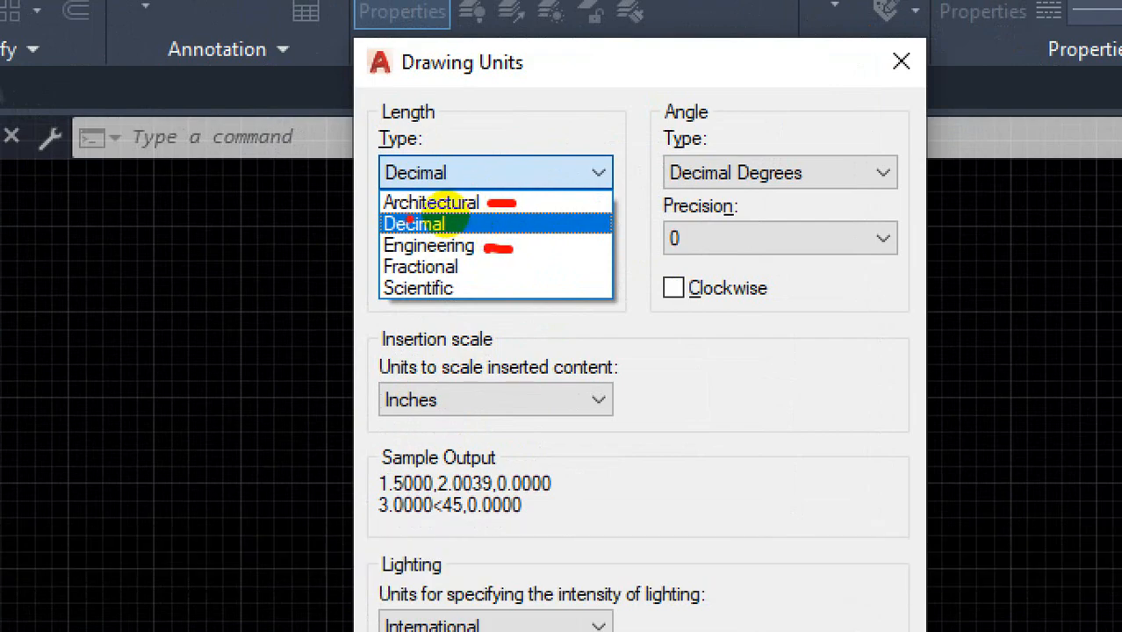
pyautogui.moveTo(386, 203); pyautogui.dragTo(303, 202)
pyautogui.moveTo(227, 192)
pyautogui.mouseDown()
pyautogui.moveTo(230, 224)
pyautogui.moveTo(248, 187)
pyautogui.mouseUp()
pyautogui.moveTo(226, 205)
pyautogui.mouseDown()
pyautogui.moveTo(274, 203)
pyautogui.moveTo(286, 232)
pyautogui.moveTo(292, 212)
pyautogui.moveTo(305, 218)
pyautogui.mouseUp()
pyautogui.moveTo(305, 215)
pyautogui.mouseDown()
pyautogui.moveTo(305, 257)
pyautogui.moveTo(326, 242)
pyautogui.mouseUp()
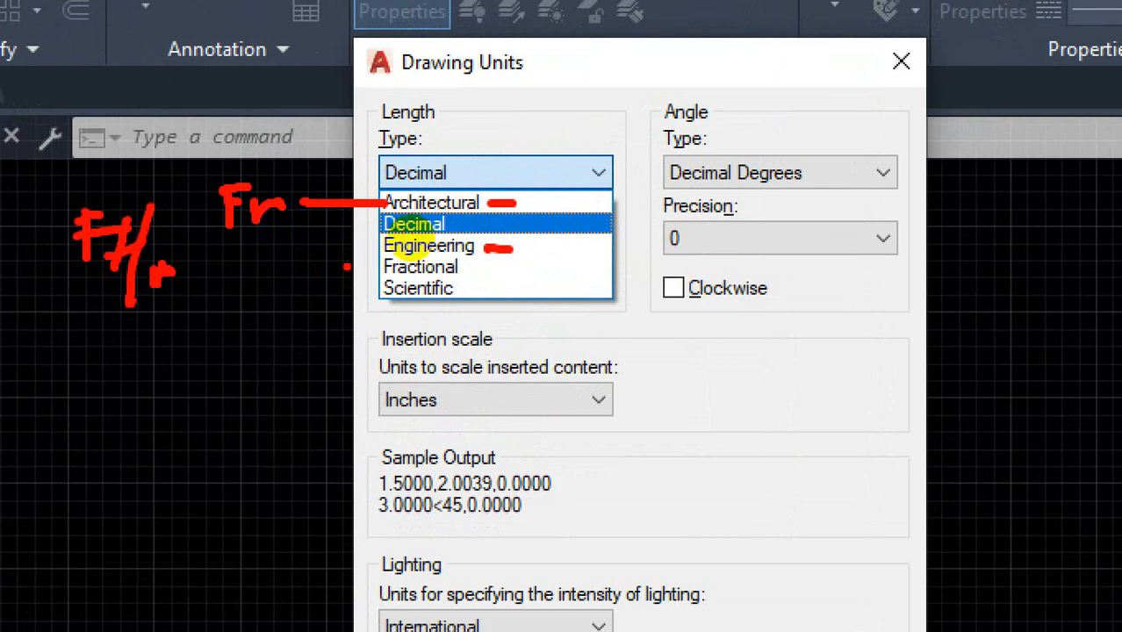
pyautogui.moveTo(431, 231); pyautogui.dragTo(405, 249)
pyautogui.moveTo(279, 277); pyautogui.dragTo(286, 300)
pyautogui.moveTo(276, 277); pyautogui.dragTo(302, 270)
pyautogui.moveTo(302, 270)
pyautogui.mouseDown()
pyautogui.moveTo(298, 293)
pyautogui.moveTo(326, 279)
pyautogui.mouseUp()
pyautogui.click(308, 273)
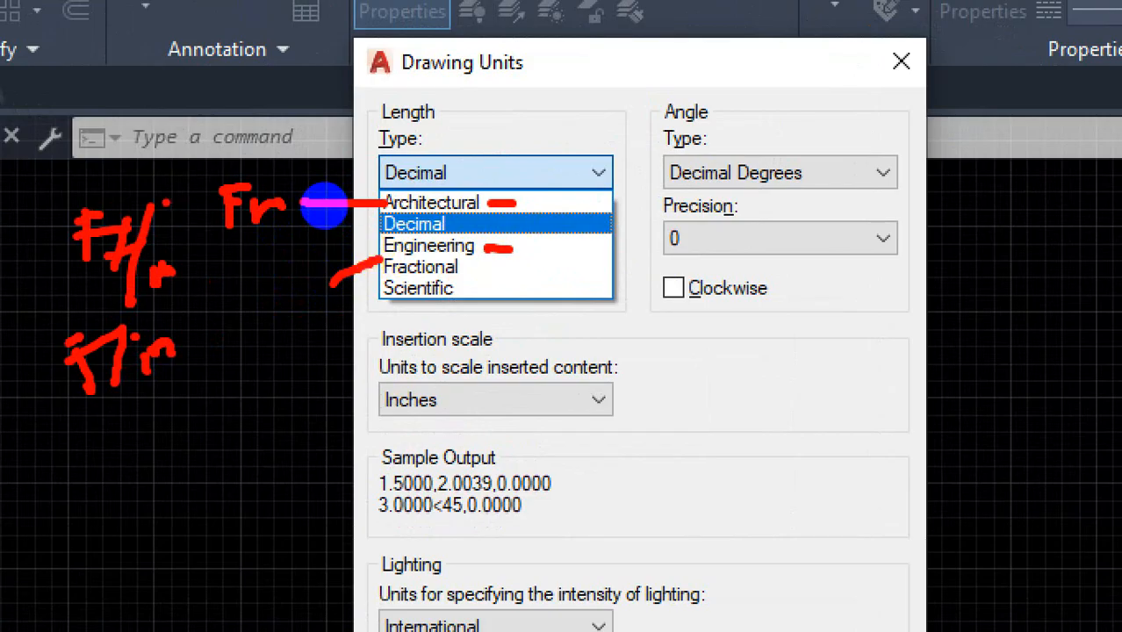
pyautogui.moveTo(323, 203); pyautogui.dragTo(331, 283)
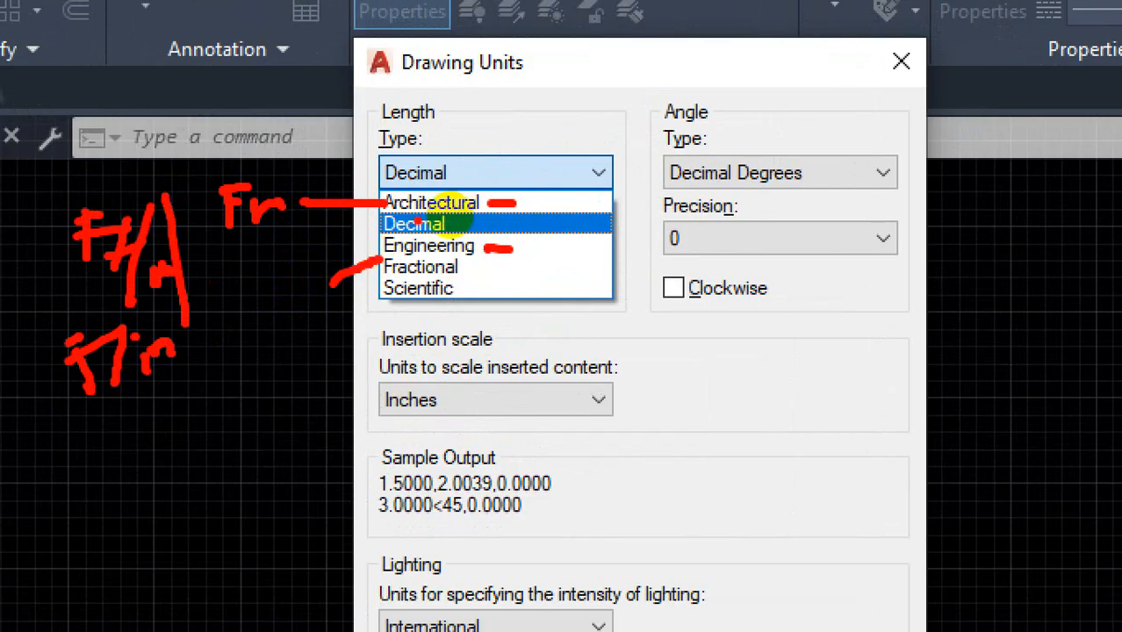
pyautogui.moveTo(211, 247)
pyautogui.mouseDown()
pyautogui.moveTo(299, 243)
pyautogui.moveTo(292, 221)
pyautogui.moveTo(324, 217)
pyautogui.mouseUp()
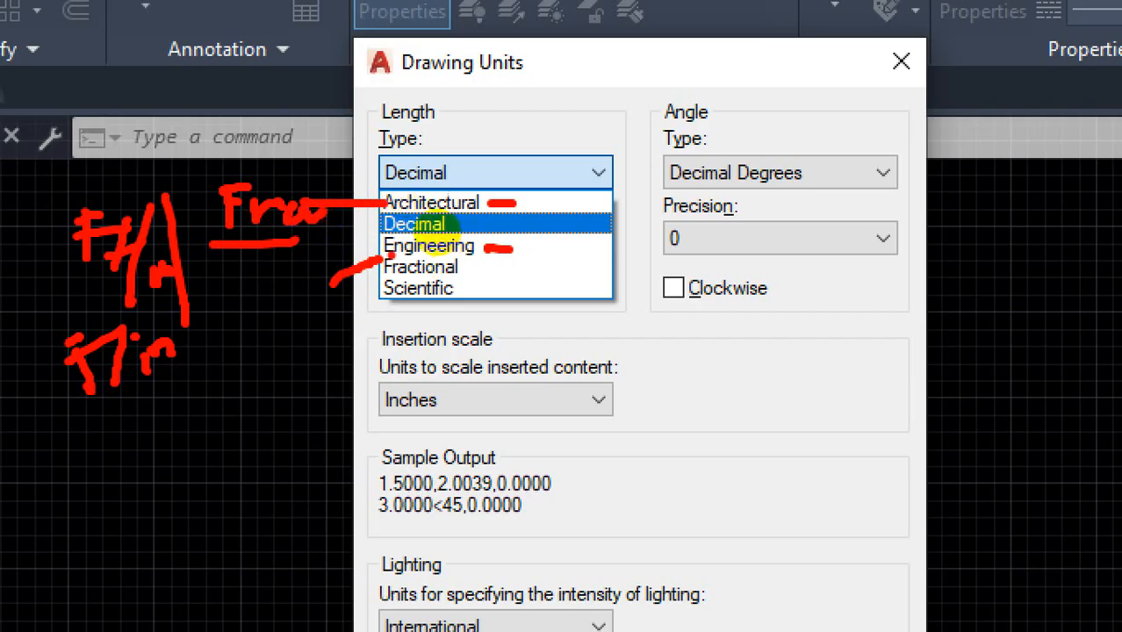
pyautogui.moveTo(390, 254); pyautogui.dragTo(334, 274)
pyautogui.moveTo(278, 314)
pyautogui.mouseDown()
pyautogui.moveTo(293, 339)
pyautogui.moveTo(303, 310)
pyautogui.moveTo(318, 309)
pyautogui.mouseUp()
pyautogui.moveTo(746, 379); pyautogui.dragTo(726, 452)
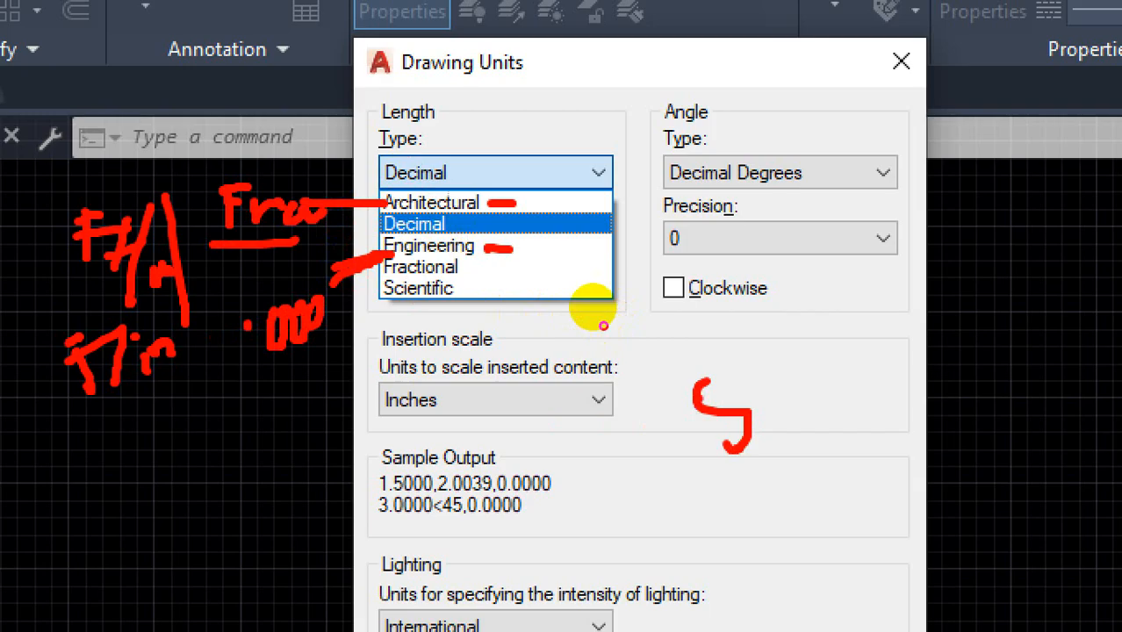
pyautogui.click(764, 380)
pyautogui.moveTo(796, 351); pyautogui.dragTo(801, 388)
pyautogui.moveTo(848, 351); pyautogui.dragTo(864, 348)
pyautogui.moveTo(904, 312); pyautogui.dragTo(913, 307)
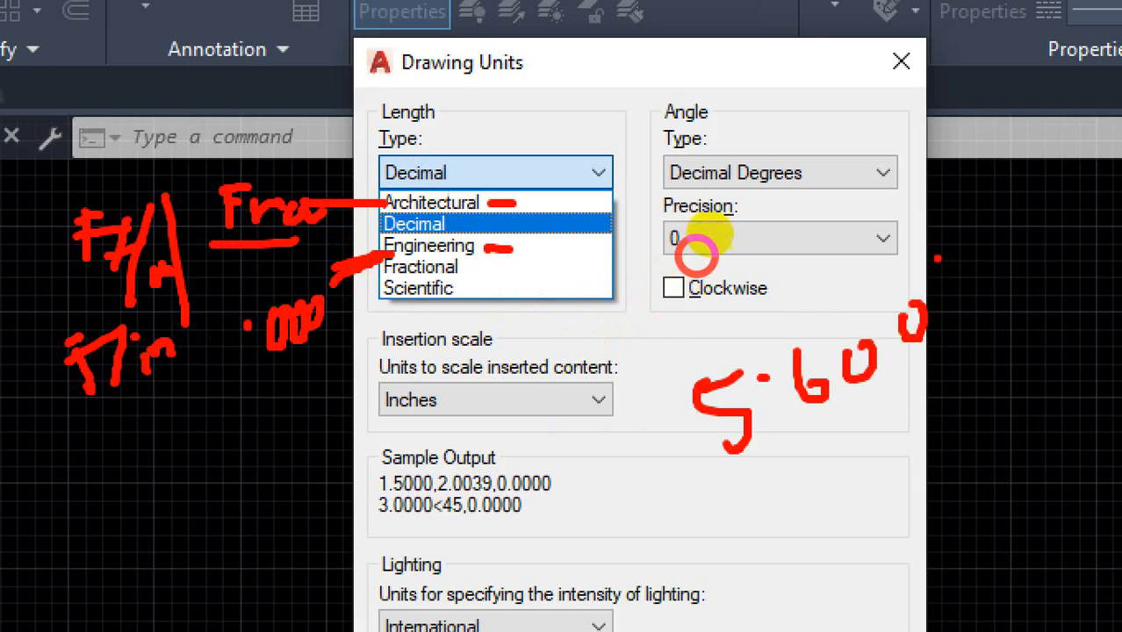
pyautogui.moveTo(937, 259); pyautogui.dragTo(933, 271)
pyautogui.moveTo(743, 478)
pyautogui.mouseDown()
pyautogui.moveTo(792, 568)
pyautogui.moveTo(828, 446)
pyautogui.mouseUp()
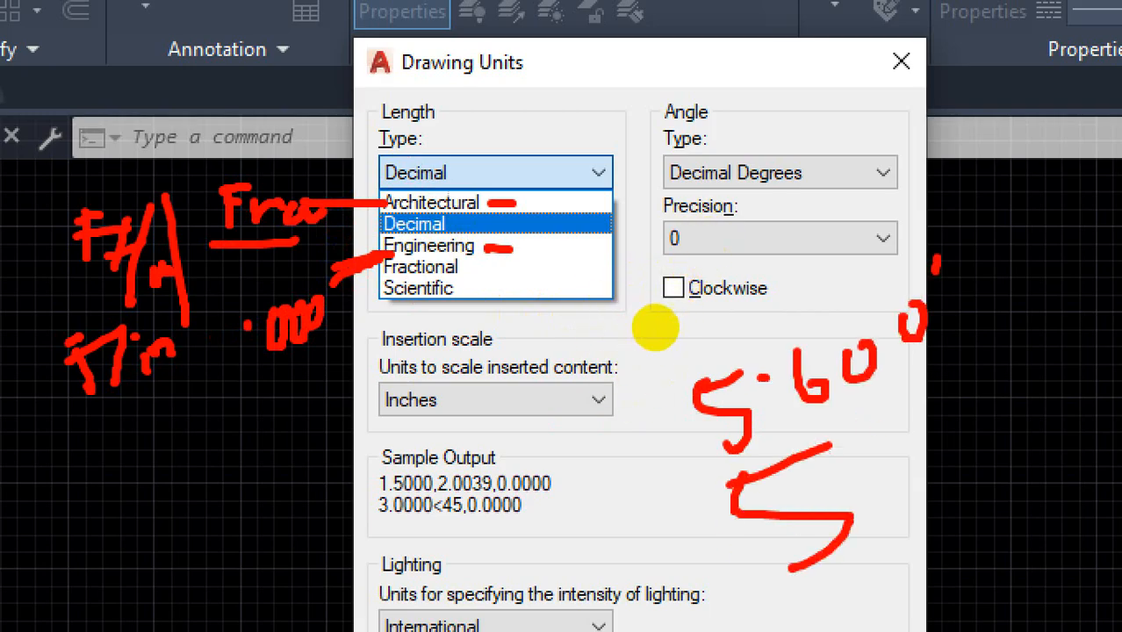
pyautogui.click(877, 460)
pyautogui.moveTo(925, 408); pyautogui.dragTo(941, 451)
pyautogui.moveTo(925, 397); pyautogui.dragTo(949, 380)
pyautogui.moveTo(977, 331); pyautogui.dragTo(979, 348)
pyautogui.moveTo(1035, 301); pyautogui.dragTo(1036, 335)
pyautogui.moveTo(857, 567); pyautogui.dragTo(1030, 423)
pyautogui.moveTo(441, 263); pyautogui.dragTo(536, 256)
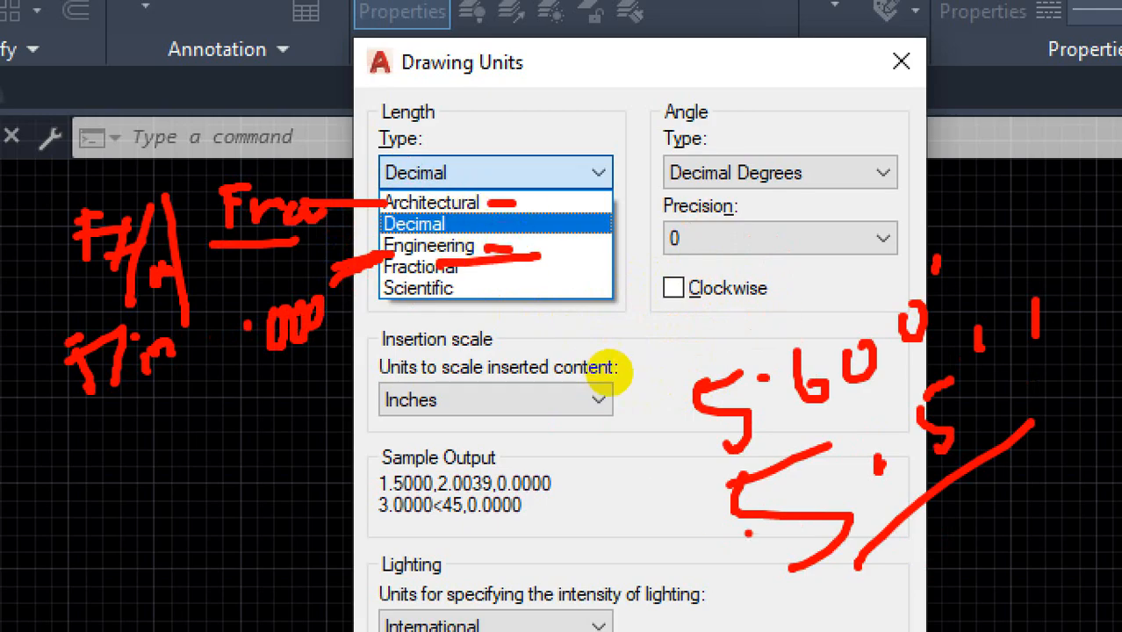
pyautogui.moveTo(513, 203); pyautogui.dragTo(557, 199)
pyautogui.moveTo(607, 283)
pyautogui.mouseDown()
pyautogui.moveTo(656, 305)
pyautogui.moveTo(612, 349)
pyautogui.moveTo(698, 257)
pyautogui.moveTo(811, 246)
pyautogui.mouseUp()
pyautogui.moveTo(755, 203); pyautogui.dragTo(763, 261)
pyautogui.moveTo(752, 283); pyautogui.dragTo(841, 294)
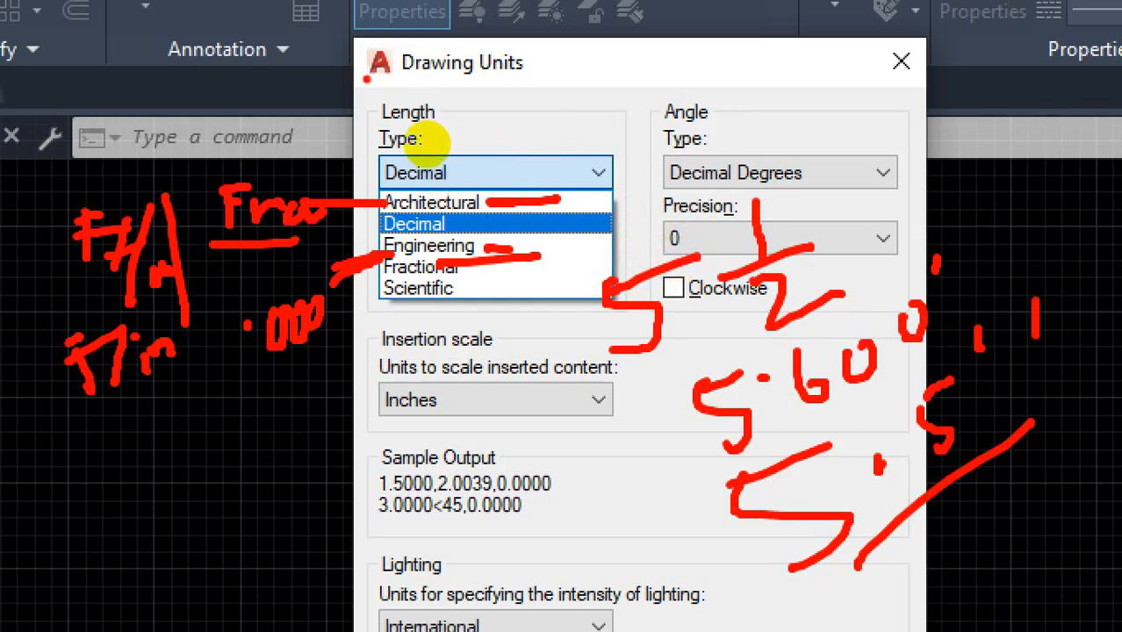
pyautogui.moveTo(387, 89)
pyautogui.mouseDown()
pyautogui.moveTo(535, 91)
pyautogui.moveTo(533, 45)
pyautogui.moveTo(387, 37)
pyautogui.moveTo(386, 51)
pyautogui.mouseUp()
pyautogui.moveTo(488, 201); pyautogui.dragTo(544, 158)
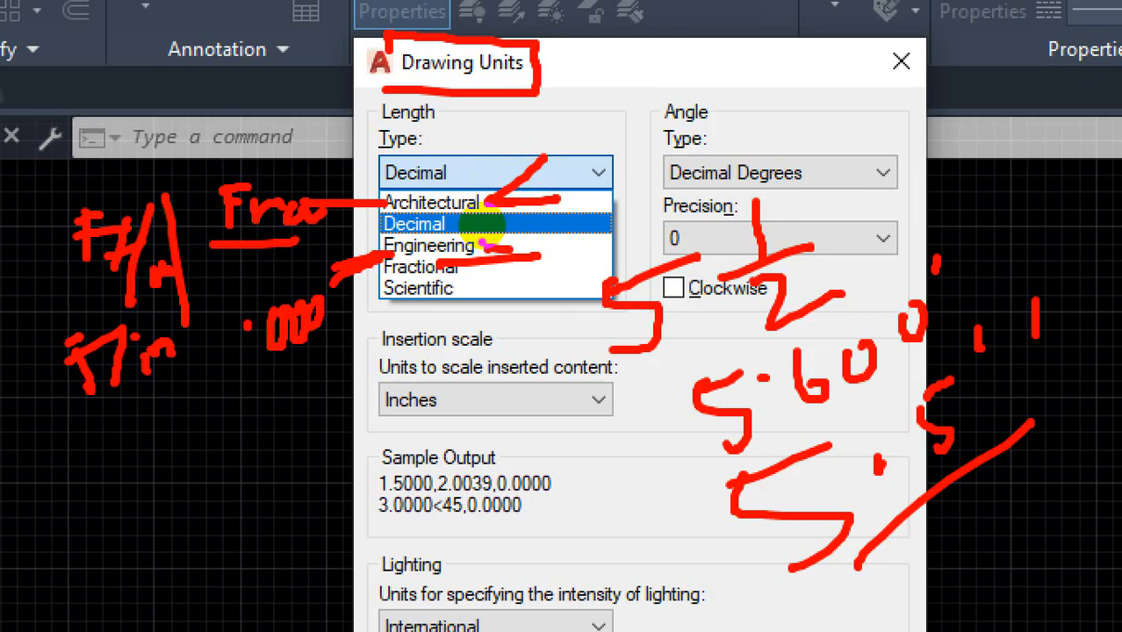
pyautogui.moveTo(481, 201); pyautogui.dragTo(510, 93)
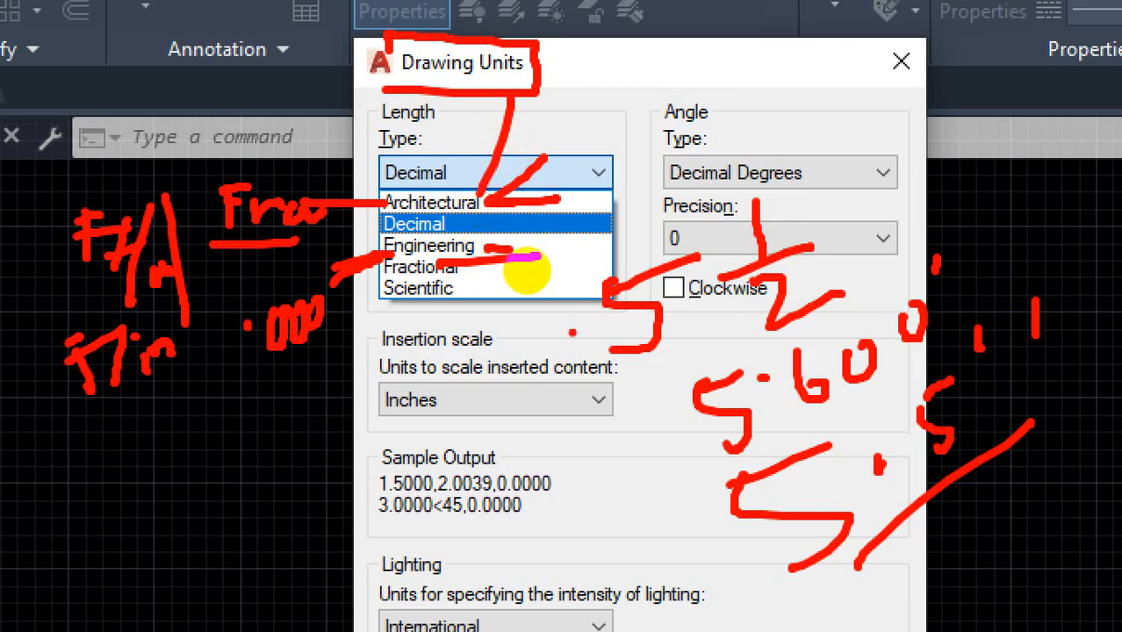
pyautogui.moveTo(404, 262)
pyautogui.mouseDown()
pyautogui.moveTo(479, 246)
pyautogui.moveTo(364, 233)
pyautogui.mouseUp()
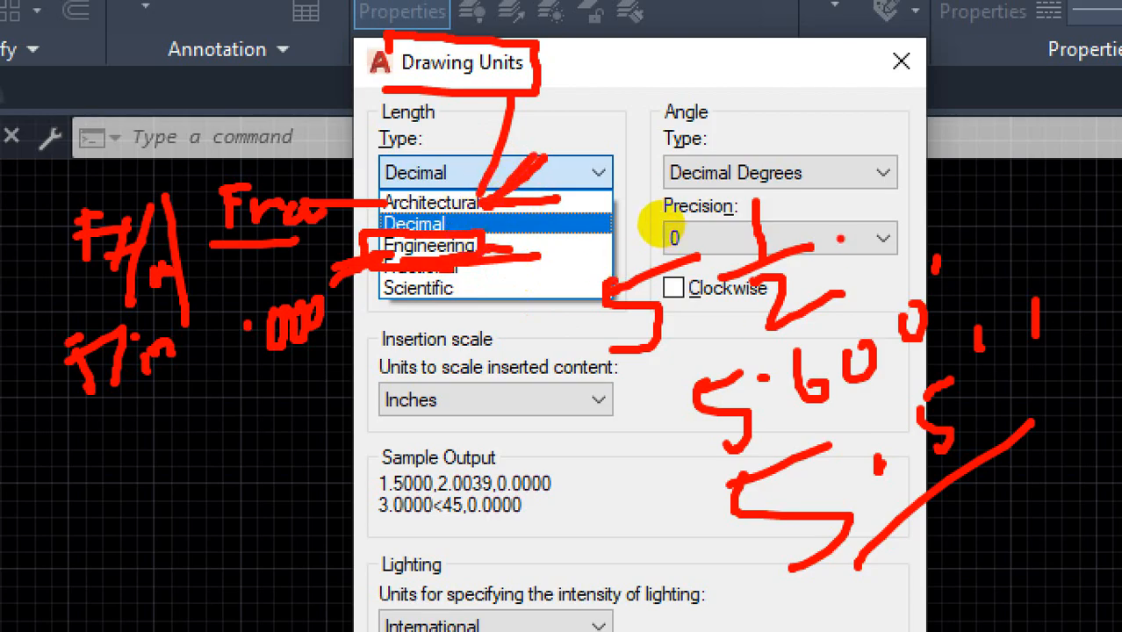
pyautogui.moveTo(839, 237); pyautogui.dragTo(926, 164)
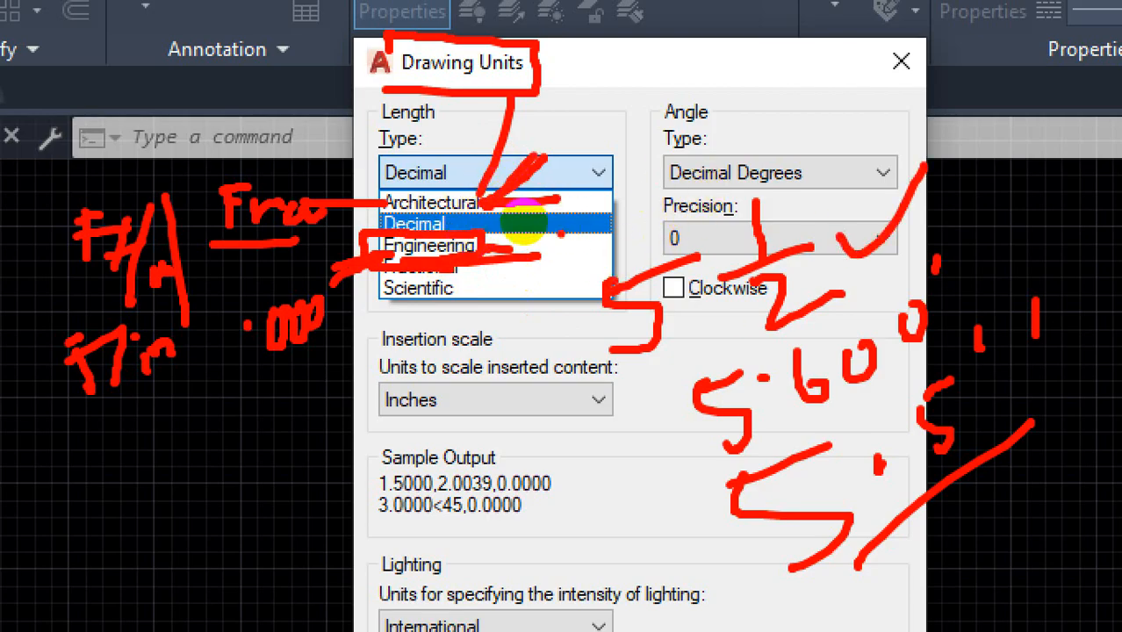
pyautogui.moveTo(474, 262)
pyautogui.mouseDown()
pyautogui.moveTo(514, 243)
pyautogui.moveTo(591, 243)
pyautogui.mouseUp()
pyautogui.moveTo(787, 429); pyautogui.dragTo(987, 303)
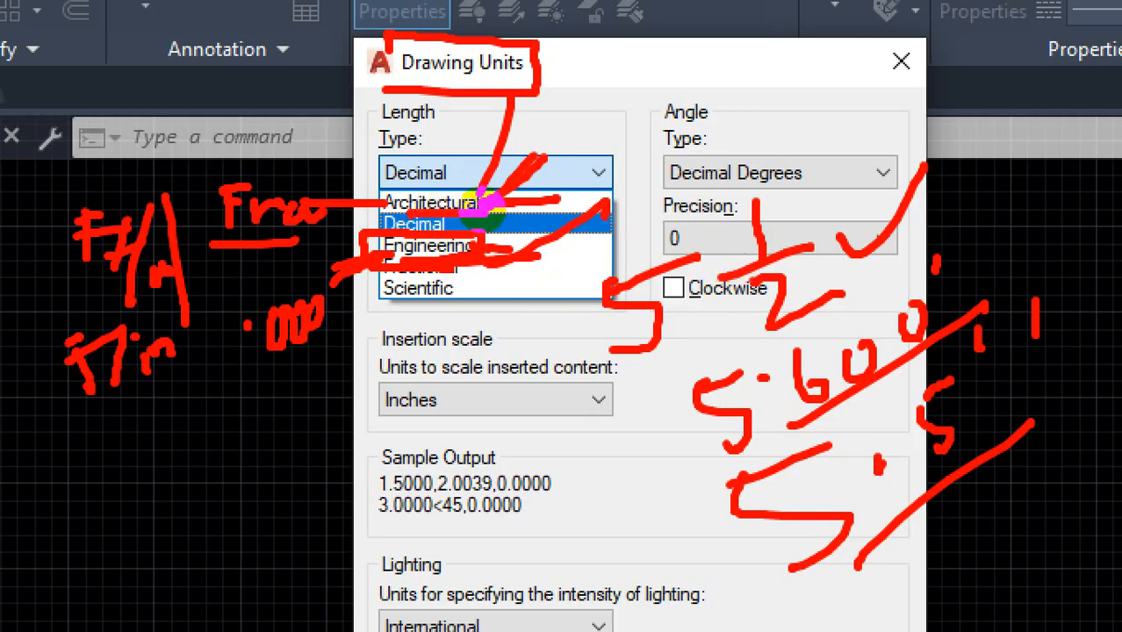
pyautogui.press('alt')
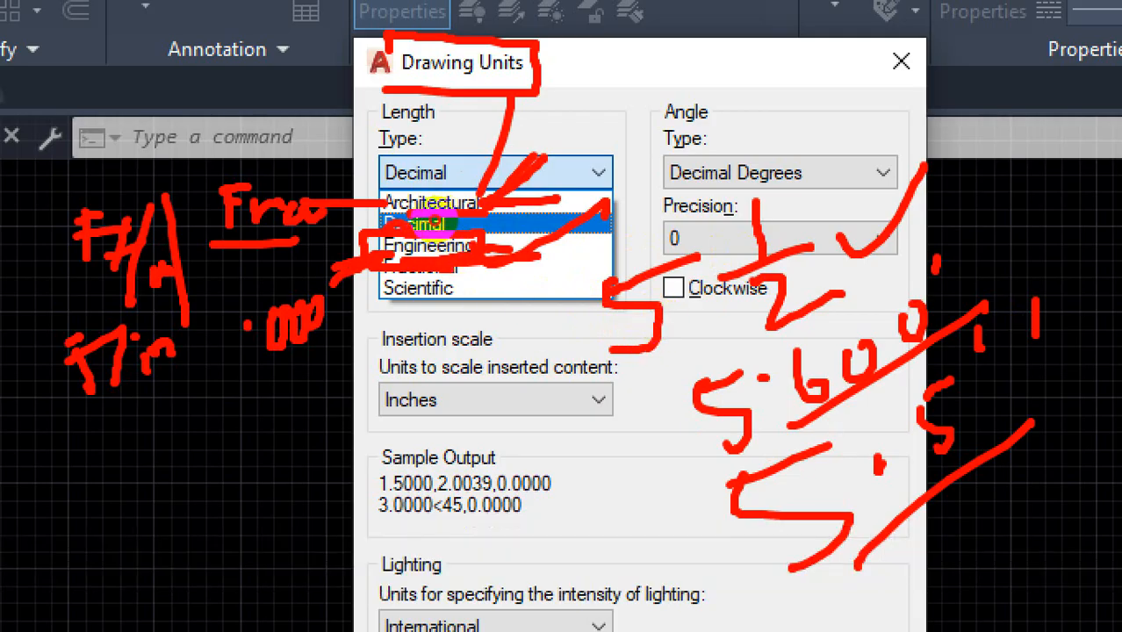
pyautogui.moveTo(430, 217)
pyautogui.mouseDown()
pyautogui.moveTo(478, 226)
pyautogui.moveTo(458, 211)
pyautogui.moveTo(513, 162)
pyautogui.mouseUp()
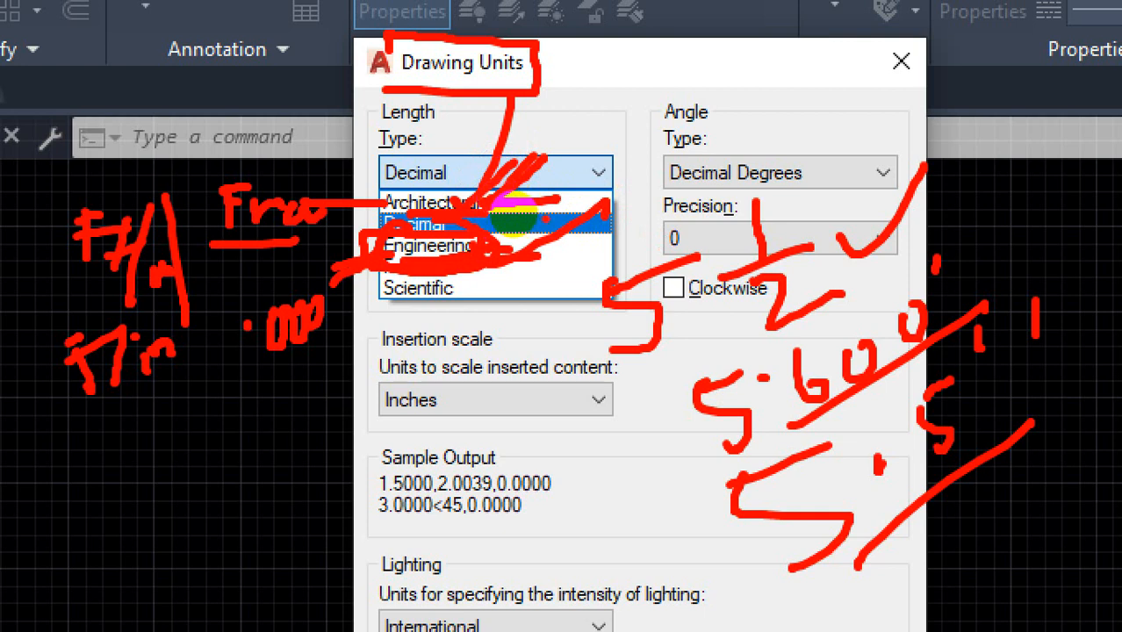
pyautogui.press('Escape')
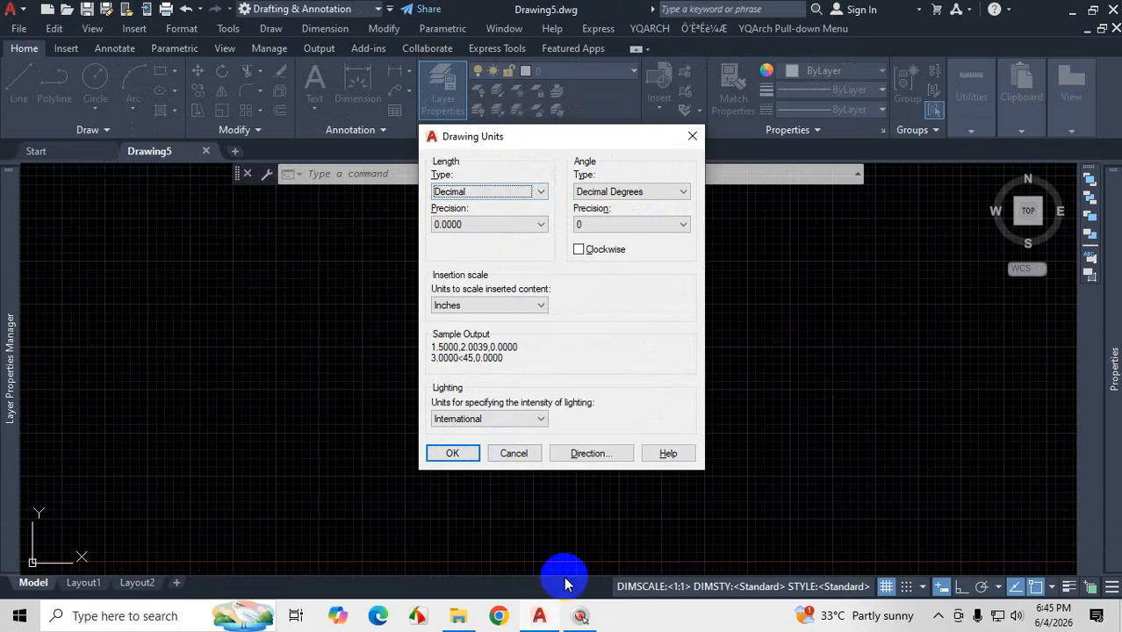
# - Switch to File Explorer and open the DETAIL STRUCTURAL DRAWINGS PDF from the AutoCAD TRAINING FILE folder on drive D
pyautogui.click(455, 618)
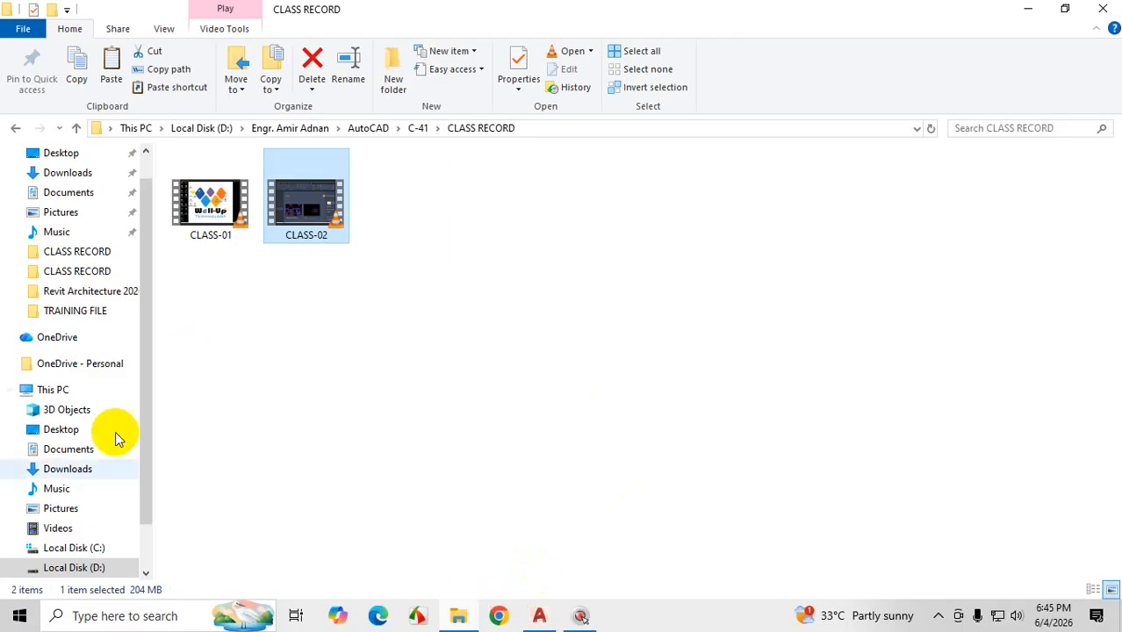
pyautogui.click(88, 567)
pyautogui.doubleClick(305, 246)
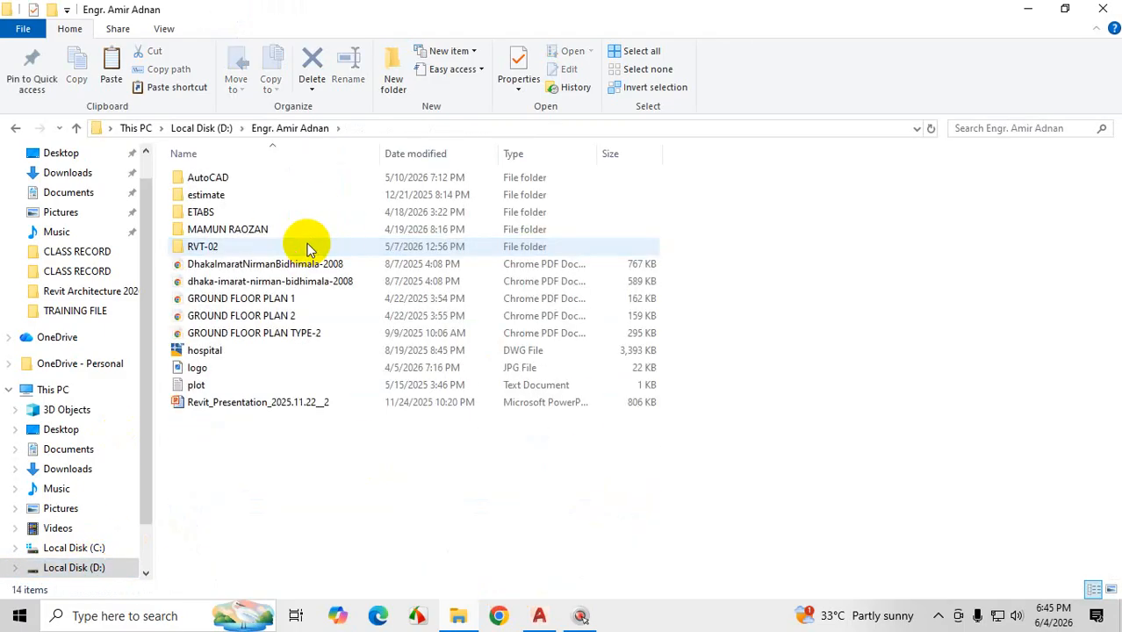
pyautogui.doubleClick(227, 178)
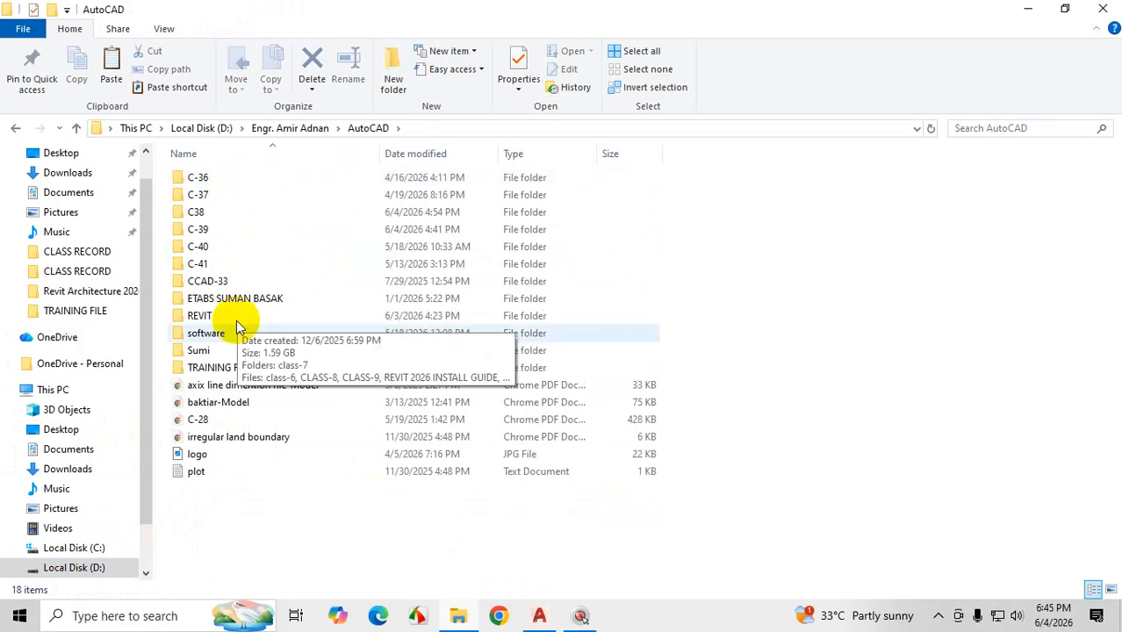
pyautogui.doubleClick(220, 366)
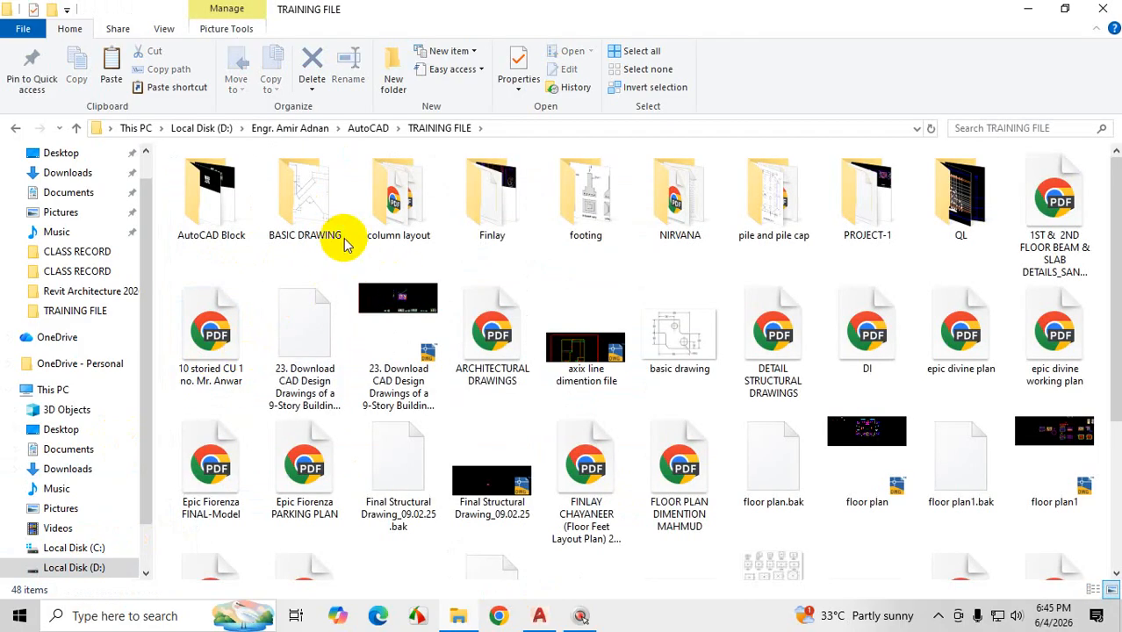
pyautogui.doubleClick(752, 355)
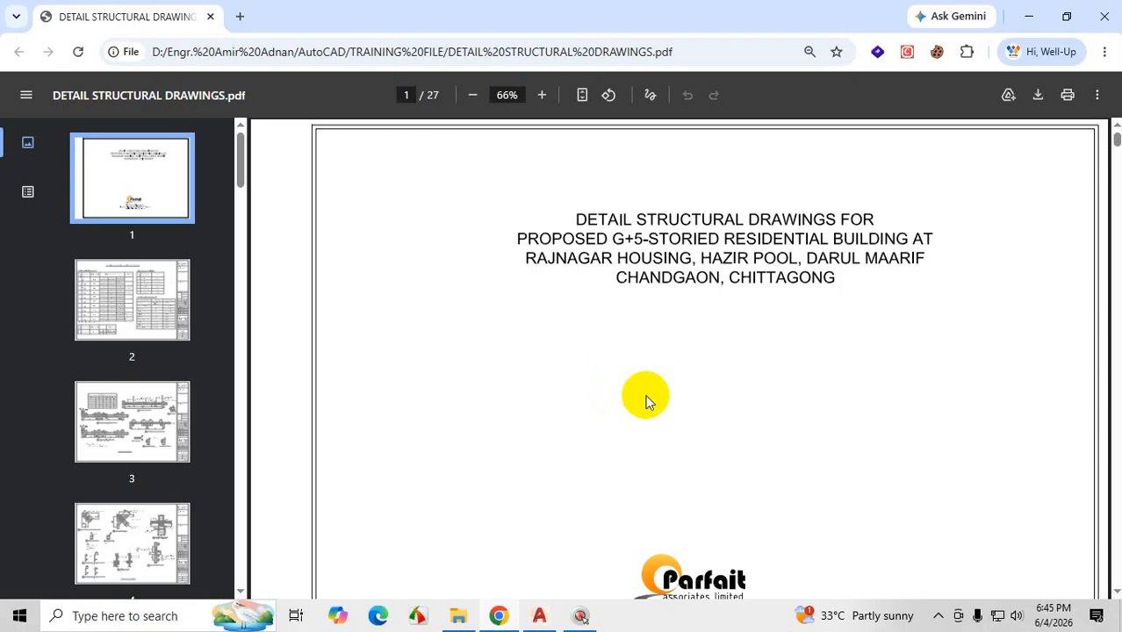
# - Examine the dimension between grid lines A and B on the pile layout, page 5, at 175% magnification
pyautogui.scroll(-15, 652, 389)
pyautogui.scroll(-6, 655, 387)
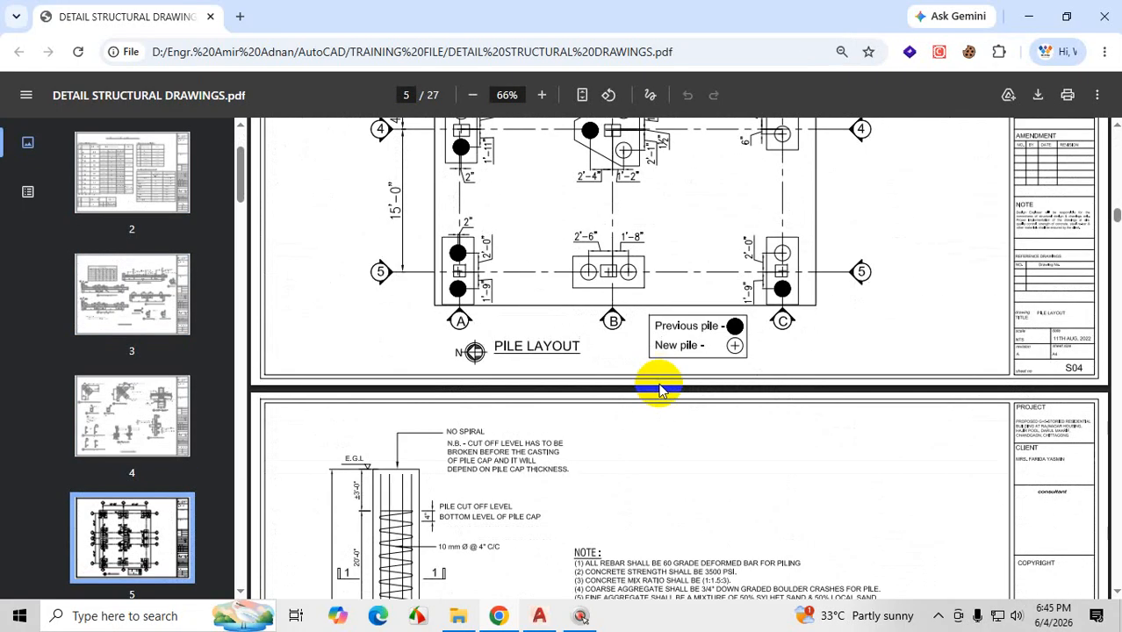
pyautogui.scroll(5, 660, 391)
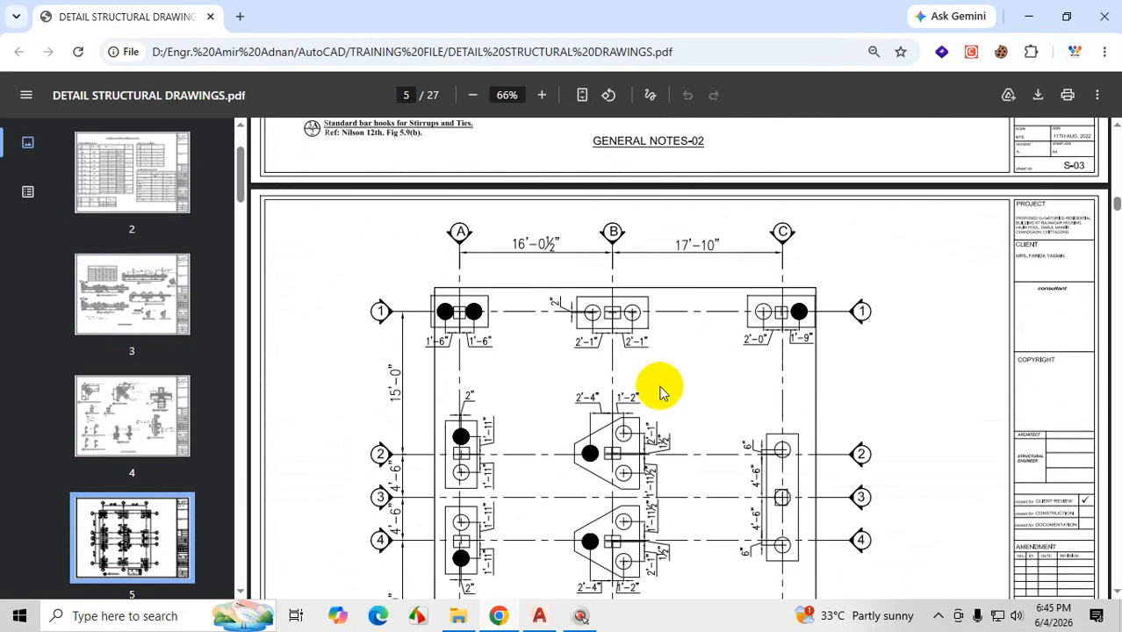
pyautogui.click(543, 96)
pyautogui.click(542, 95)
pyautogui.click(543, 95)
pyautogui.click(543, 96)
pyautogui.click(543, 95)
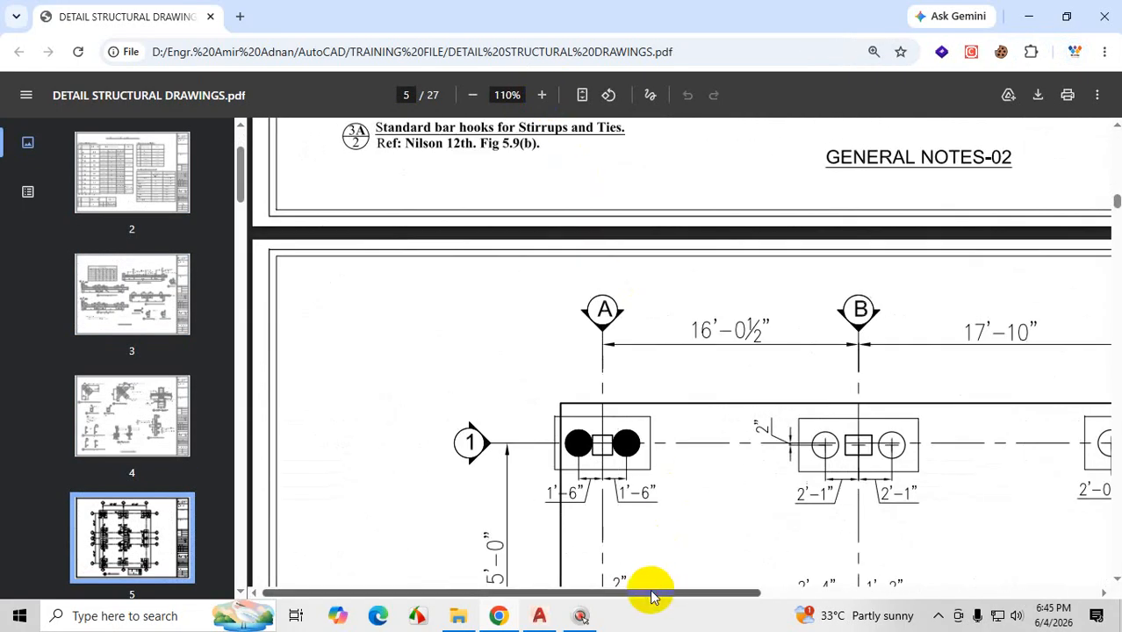
pyautogui.moveTo(651, 591); pyautogui.dragTo(765, 592)
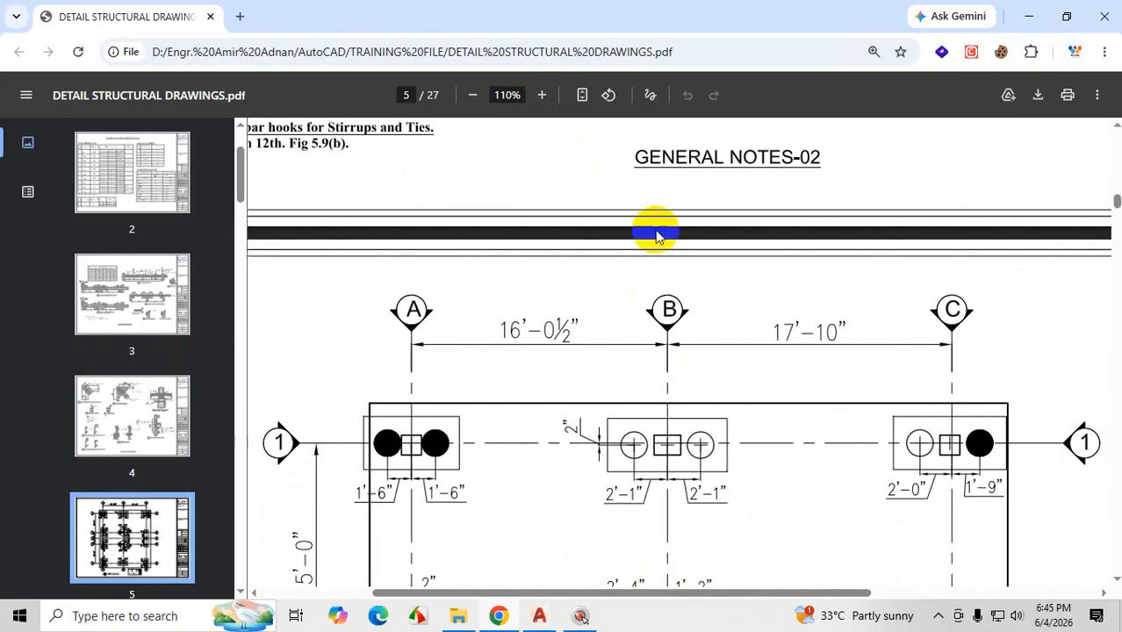
pyautogui.click(542, 95)
pyautogui.click(542, 95)
pyautogui.click(542, 95)
pyautogui.scroll(-1, 759, 343)
pyautogui.hotkey('ctrl', '1')
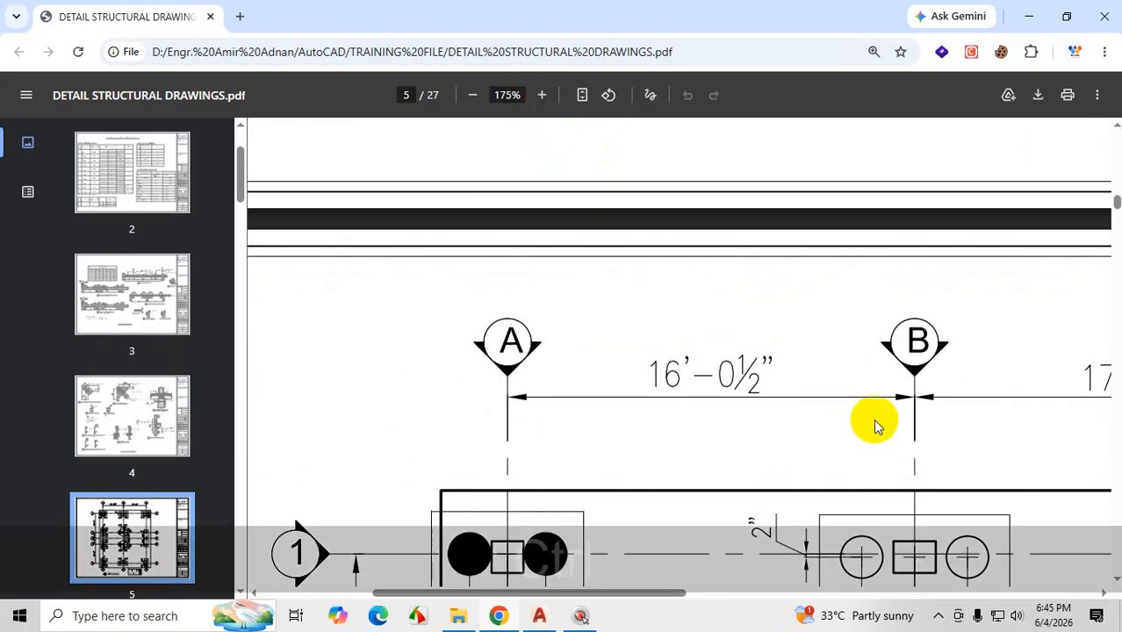
pyautogui.click(662, 396)
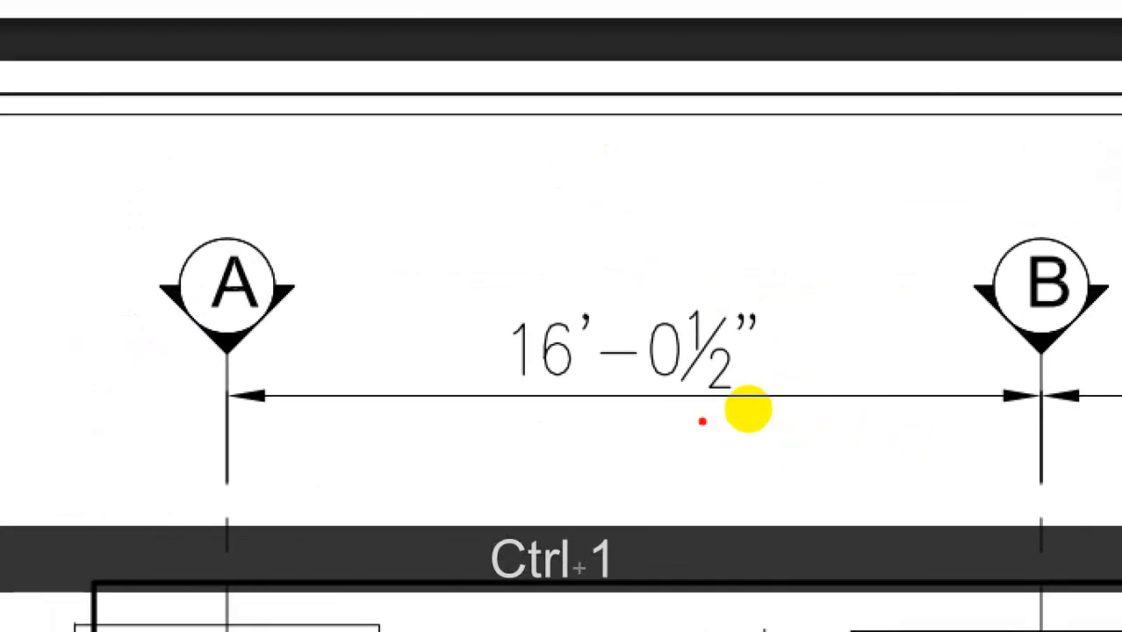
pyautogui.moveTo(568, 381)
pyautogui.mouseDown()
pyautogui.moveTo(744, 371)
pyautogui.moveTo(751, 303)
pyautogui.moveTo(645, 405)
pyautogui.mouseUp()
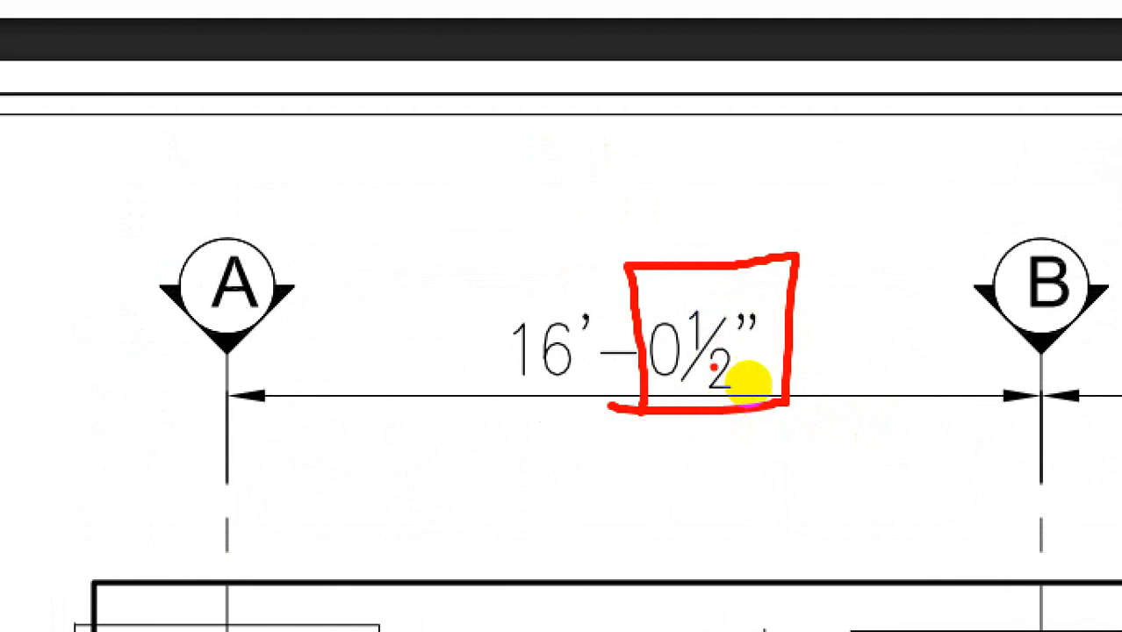
pyautogui.click(781, 359)
pyautogui.moveTo(600, 310); pyautogui.dragTo(590, 345)
pyautogui.moveTo(744, 305)
pyautogui.mouseDown()
pyautogui.moveTo(742, 335)
pyautogui.moveTo(753, 335)
pyautogui.mouseUp()
pyautogui.moveTo(745, 397)
pyautogui.mouseDown()
pyautogui.moveTo(716, 401)
pyautogui.moveTo(753, 402)
pyautogui.mouseUp()
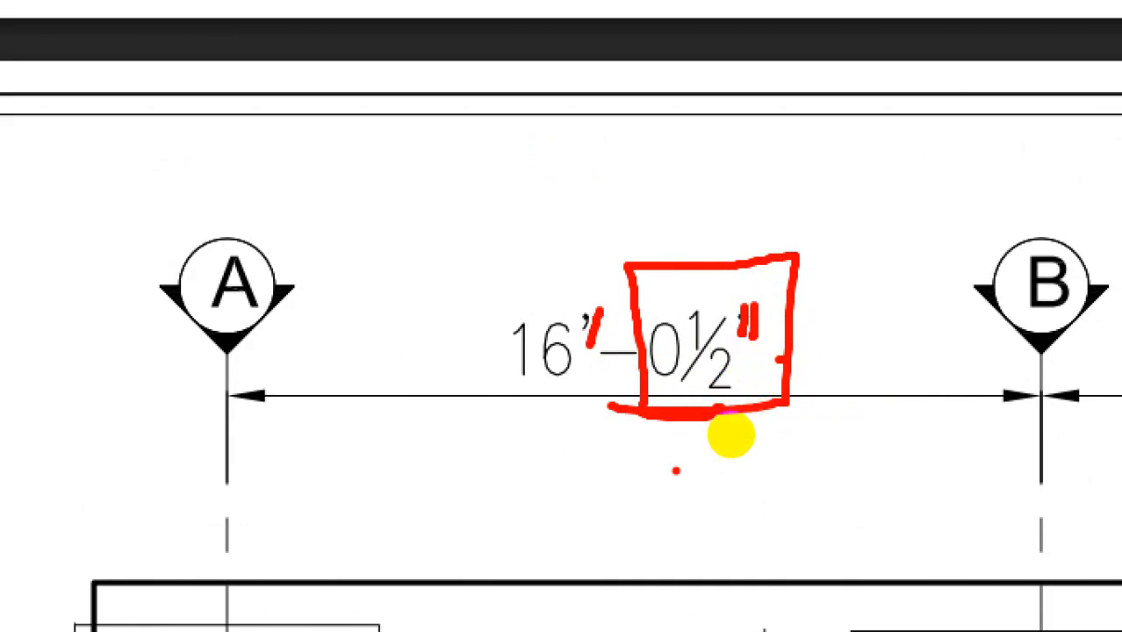
pyautogui.moveTo(671, 465)
pyautogui.mouseDown()
pyautogui.moveTo(707, 465)
pyautogui.moveTo(674, 465)
pyautogui.mouseUp()
pyautogui.moveTo(732, 465); pyautogui.dragTo(726, 472)
pyautogui.moveTo(752, 446); pyautogui.dragTo(750, 499)
pyautogui.moveTo(826, 450); pyautogui.dragTo(822, 450)
pyautogui.moveTo(838, 413)
pyautogui.mouseDown()
pyautogui.moveTo(841, 428)
pyautogui.moveTo(857, 413)
pyautogui.mouseUp()
pyautogui.moveTo(654, 400); pyautogui.dragTo(737, 397)
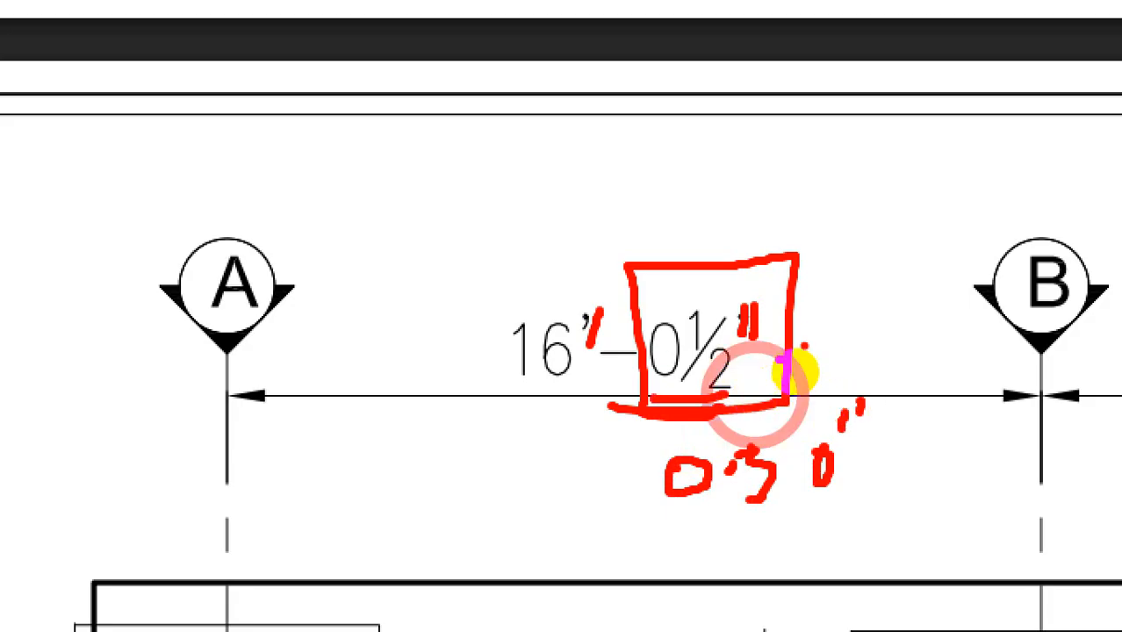
pyautogui.moveTo(795, 327); pyautogui.dragTo(876, 274)
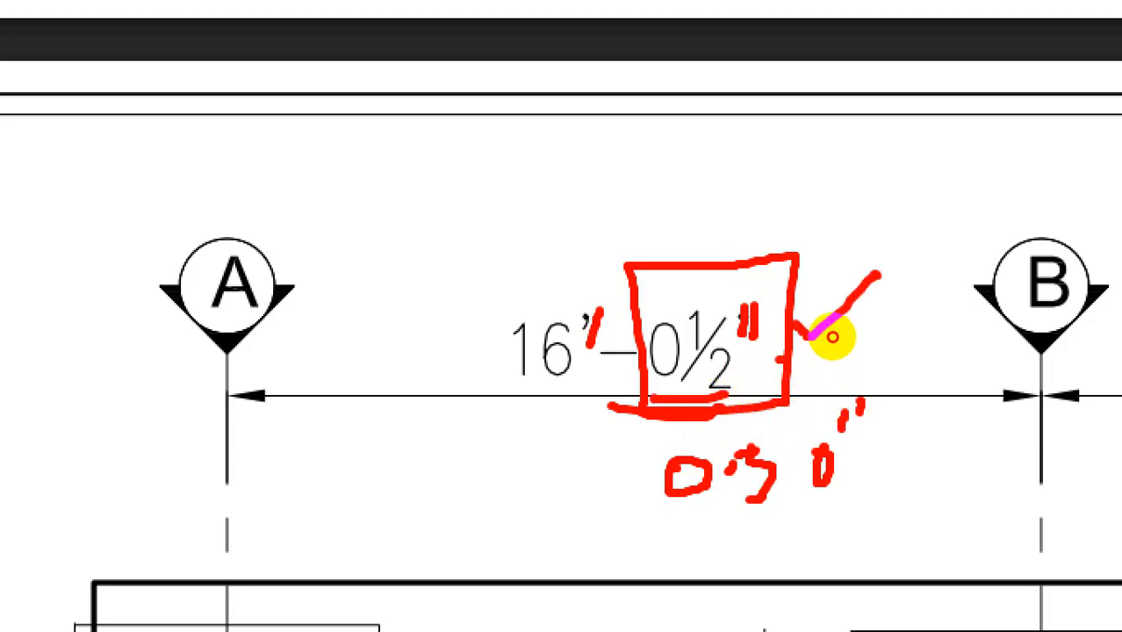
pyautogui.moveTo(518, 221)
pyautogui.mouseDown()
pyautogui.moveTo(651, 405)
pyautogui.moveTo(797, 399)
pyautogui.moveTo(764, 250)
pyautogui.moveTo(488, 259)
pyautogui.mouseUp()
pyautogui.moveTo(561, 262)
pyautogui.mouseDown()
pyautogui.moveTo(566, 224)
pyautogui.moveTo(632, 203)
pyautogui.mouseUp()
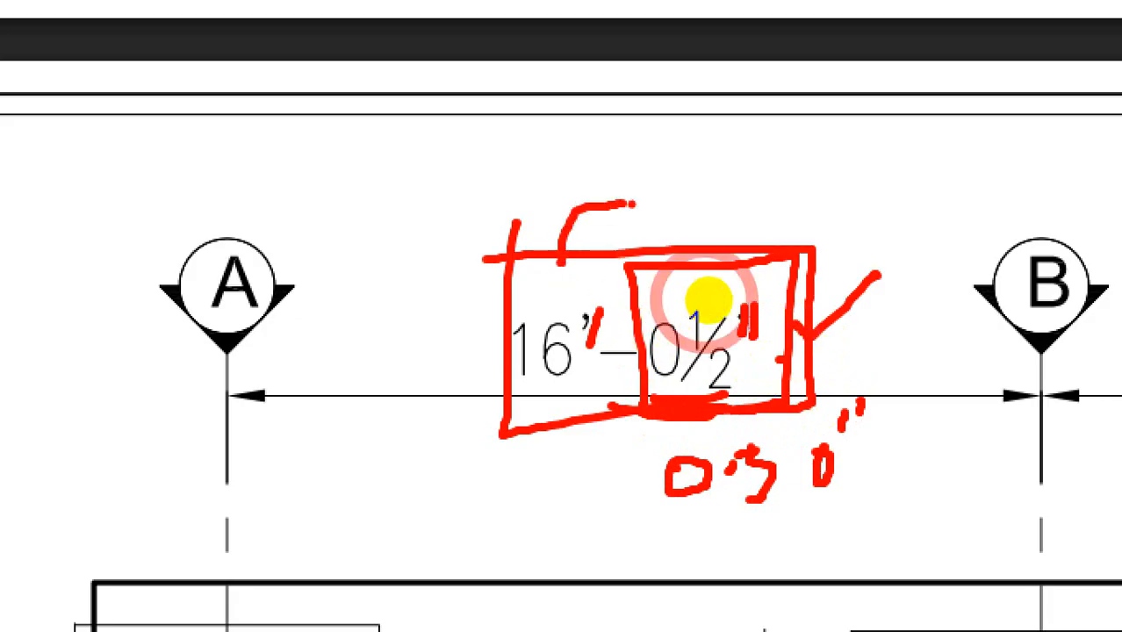
pyautogui.moveTo(684, 149); pyautogui.dragTo(665, 227)
pyautogui.moveTo(684, 149)
pyautogui.mouseDown()
pyautogui.moveTo(729, 183)
pyautogui.moveTo(710, 172)
pyautogui.moveTo(804, 143)
pyautogui.moveTo(897, 156)
pyautogui.mouseUp()
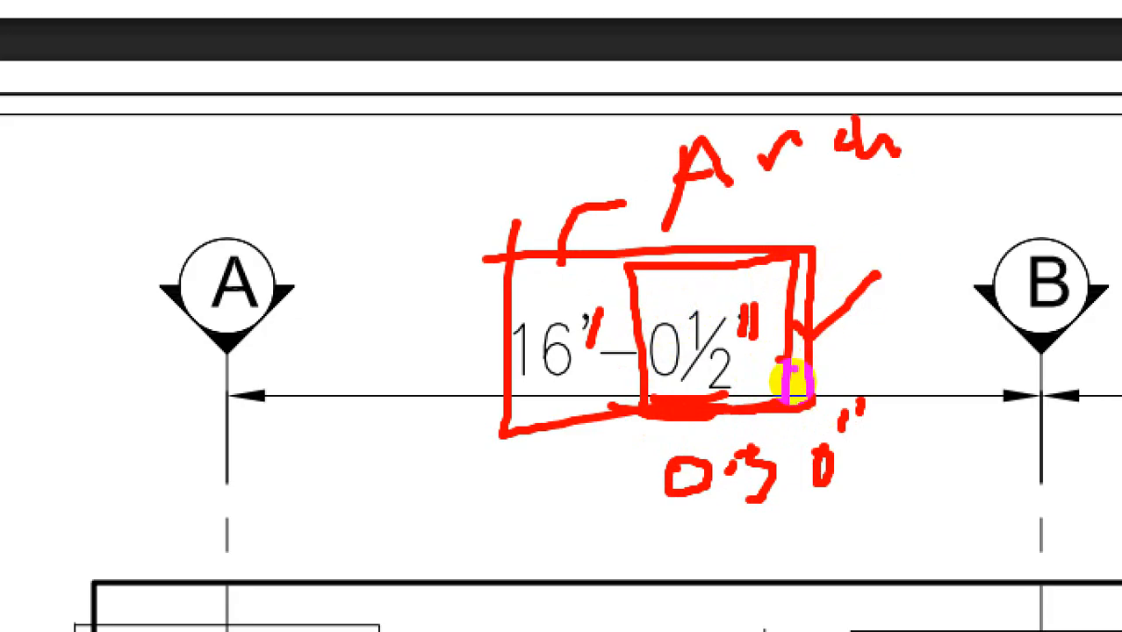
pyautogui.moveTo(607, 530); pyautogui.dragTo(612, 581)
pyautogui.moveTo(656, 519); pyautogui.dragTo(647, 566)
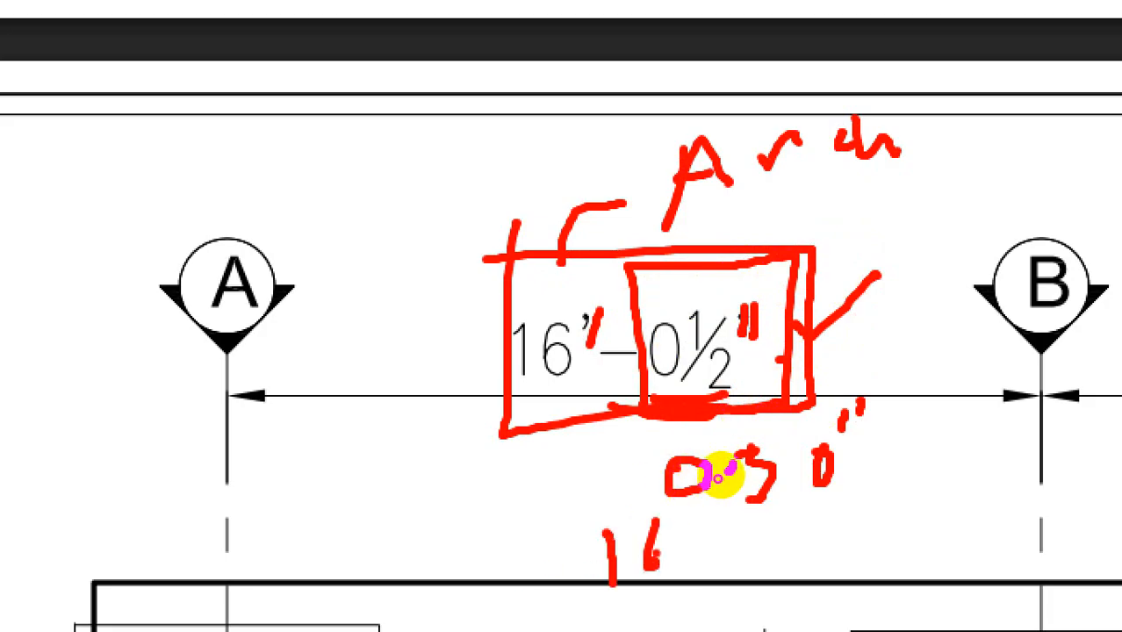
pyautogui.moveTo(733, 515); pyautogui.dragTo(709, 551)
pyautogui.moveTo(825, 519)
pyautogui.mouseDown()
pyautogui.moveTo(897, 554)
pyautogui.moveTo(940, 488)
pyautogui.mouseUp()
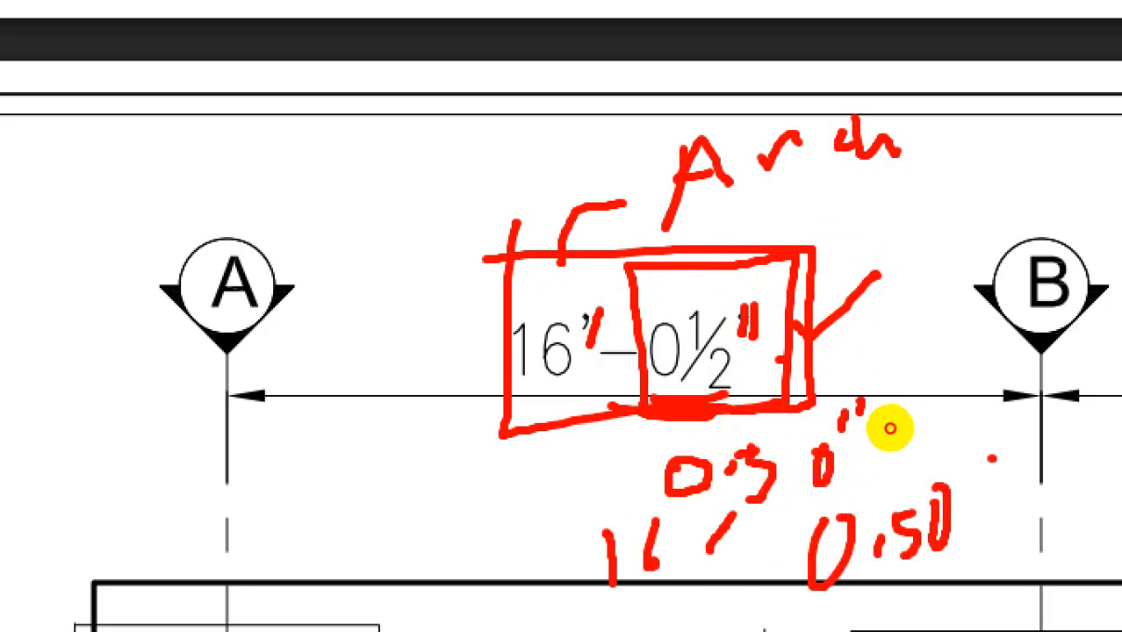
pyautogui.moveTo(993, 457); pyautogui.dragTo(990, 488)
pyautogui.moveTo(1001, 451); pyautogui.dragTo(997, 480)
pyautogui.moveTo(1009, 539); pyautogui.dragTo(957, 579)
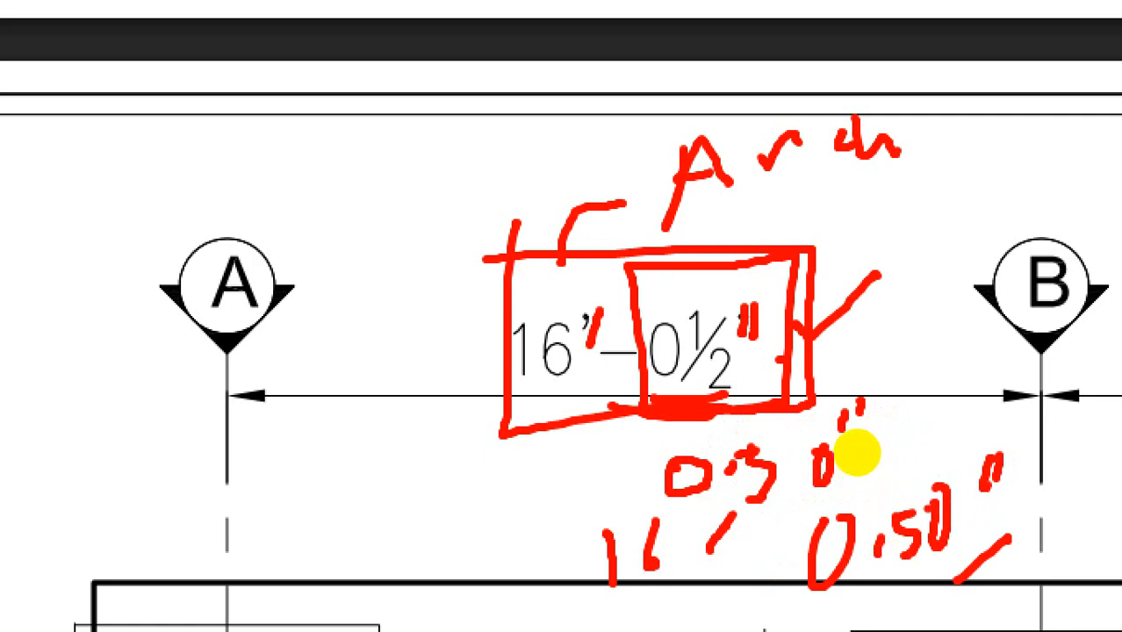
pyautogui.hotkey('ctrl', '1')
pyautogui.press('Escape')
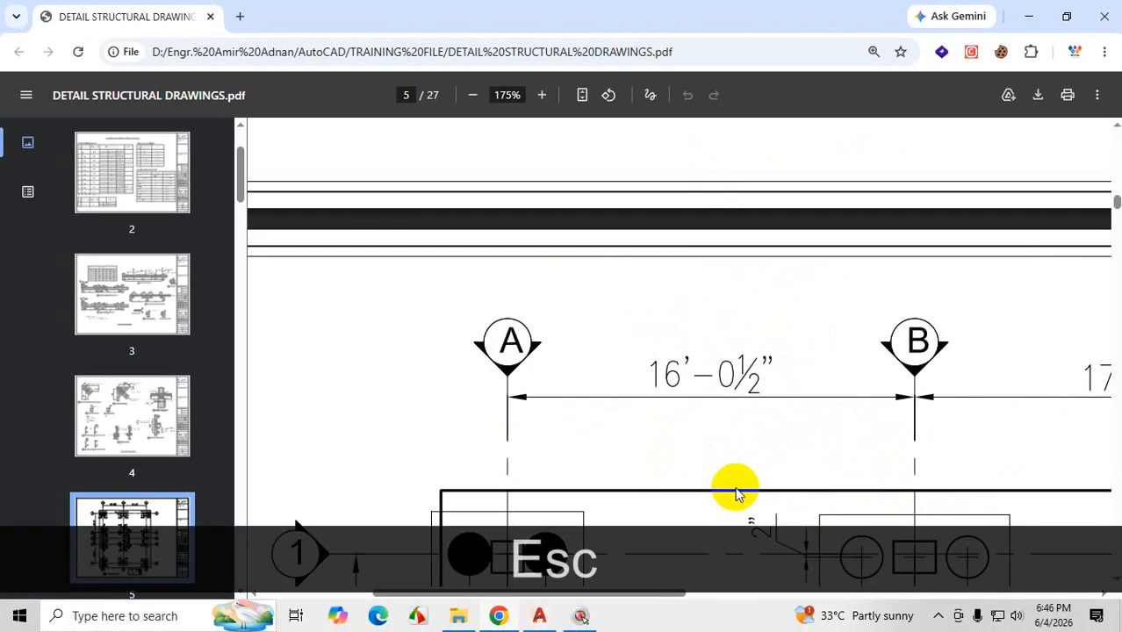
# - Examine the pile spacing dimensions along grid lines 1 and 2, and return to the drawing units settings in AutoCAD
pyautogui.scroll(-1, 729, 438)
pyautogui.scroll(-3, 721, 395)
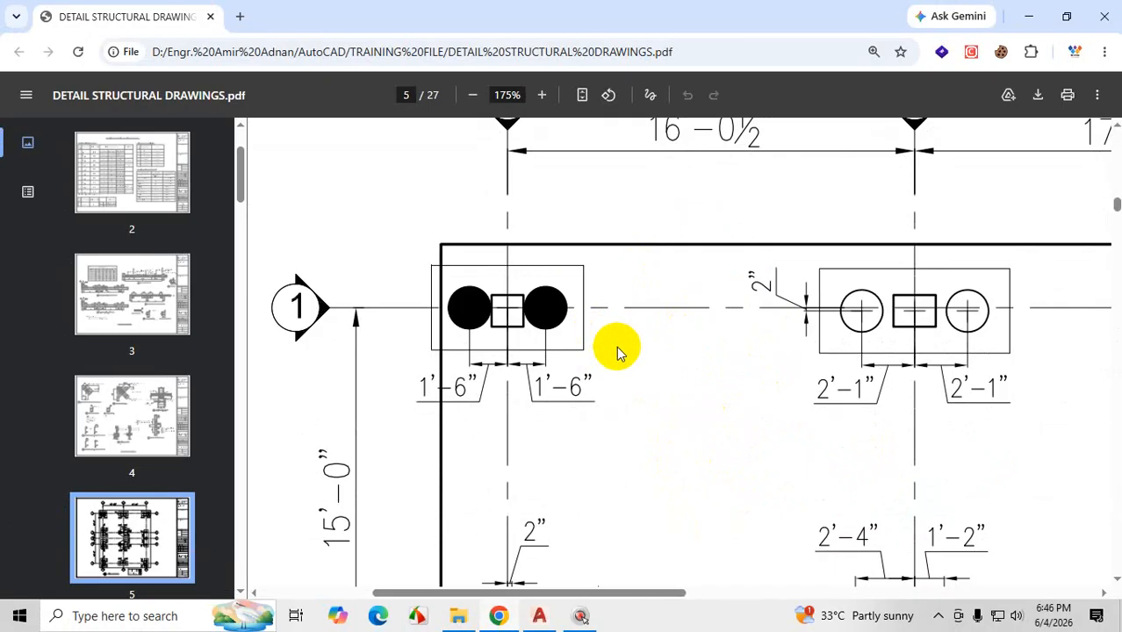
pyautogui.scroll(-6, 617, 351)
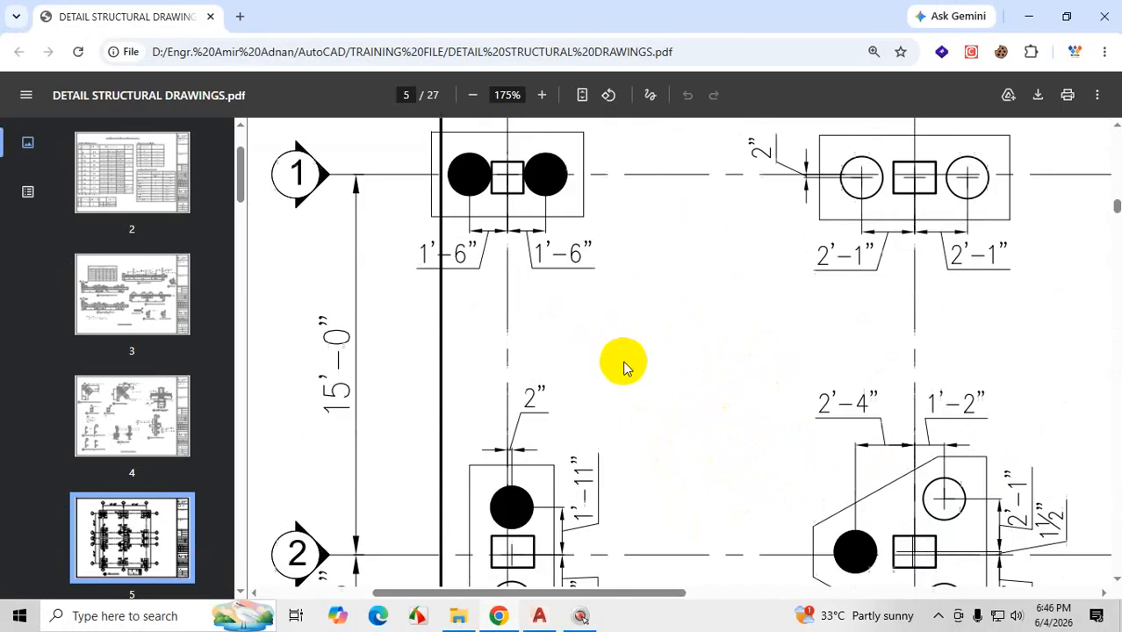
pyautogui.click(1028, 17)
pyautogui.click(1024, 10)
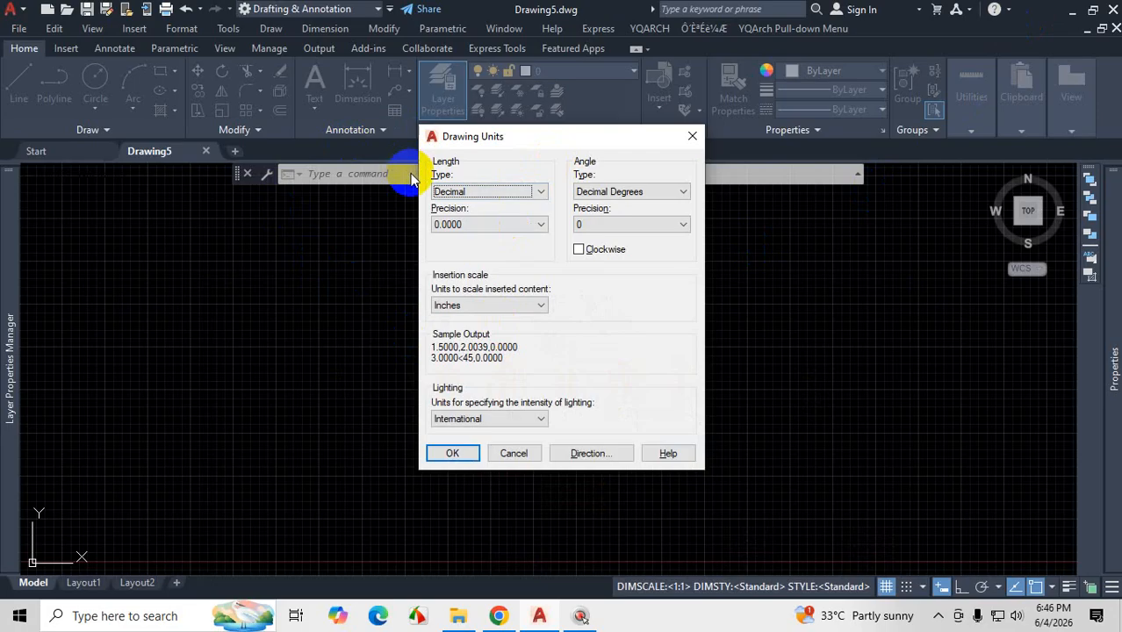
# - Switch the length type to Architectural, Engineering and back to Architectural to compare their precision and sample output
pyautogui.click(503, 195)
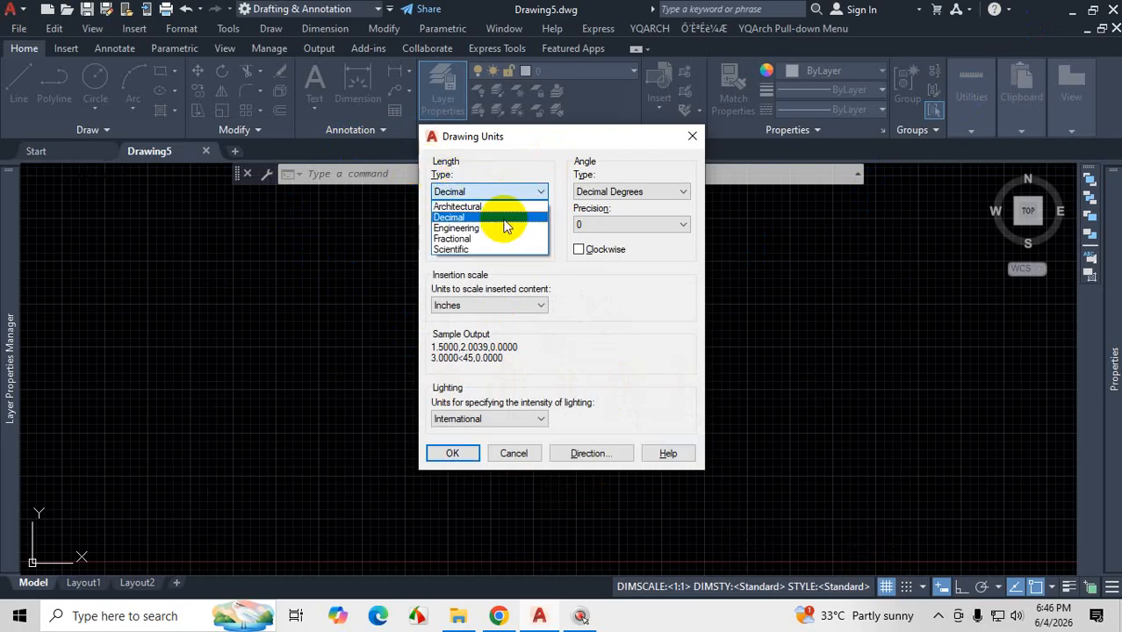
pyautogui.click(524, 206)
pyautogui.click(540, 193)
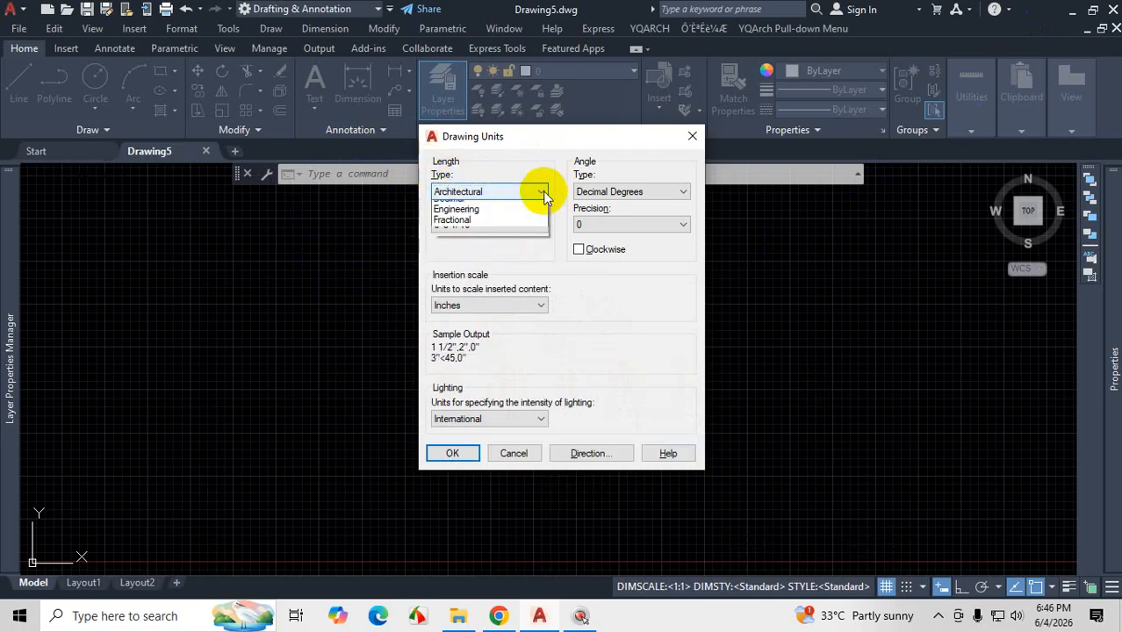
pyautogui.click(492, 230)
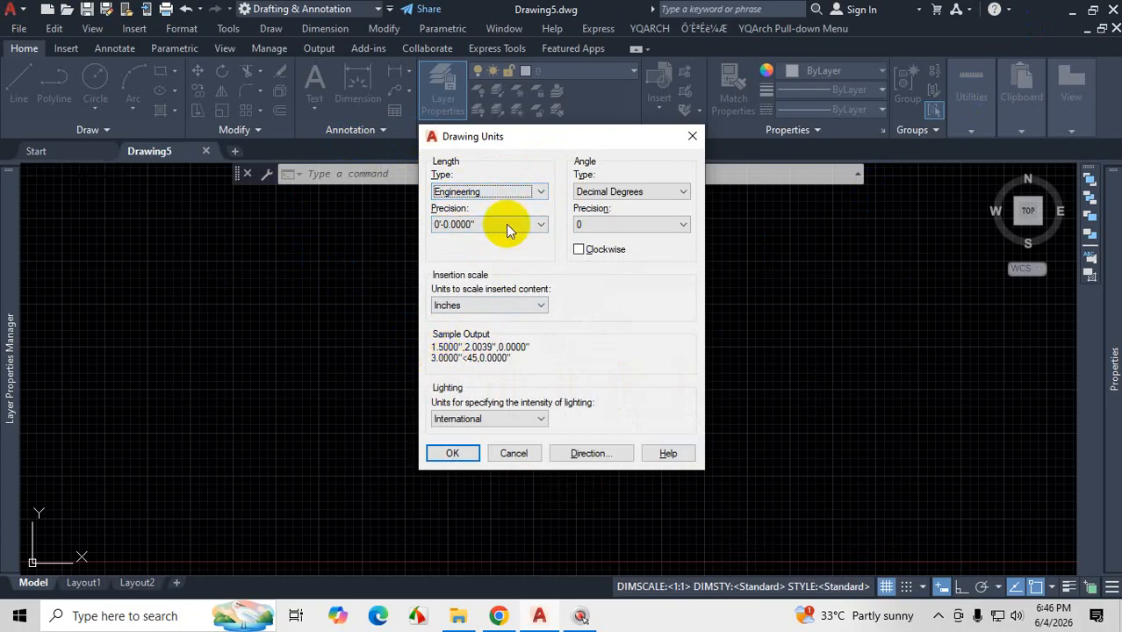
pyautogui.click(533, 192)
pyautogui.click(487, 202)
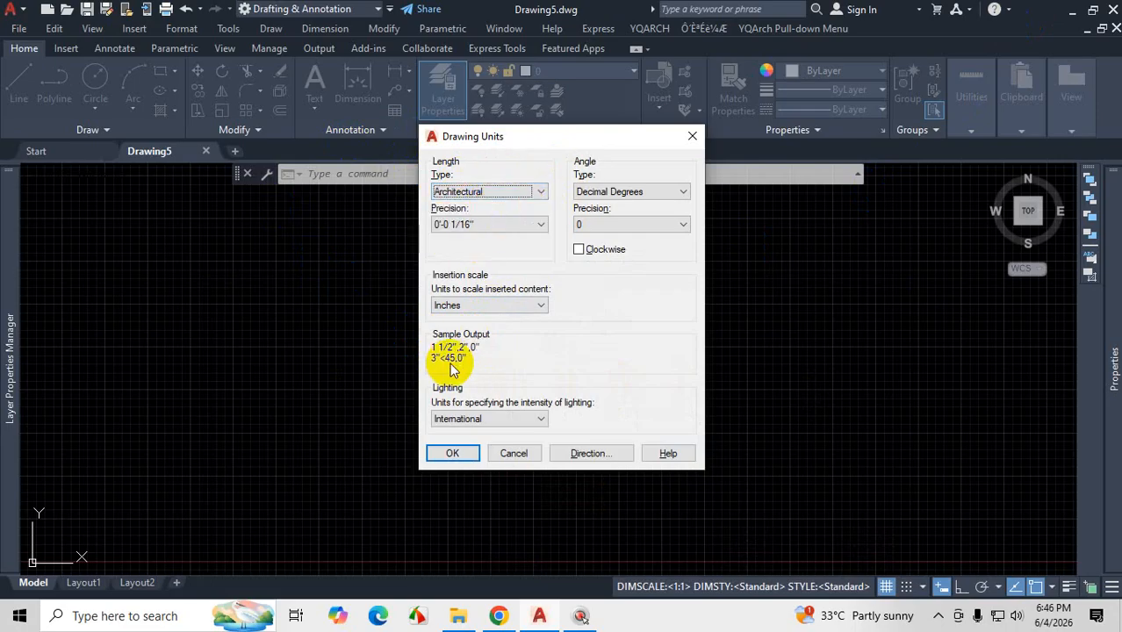
pyautogui.hotkey('ctrl', '1')
pyautogui.moveTo(413, 351)
pyautogui.mouseDown()
pyautogui.moveTo(492, 351)
pyautogui.moveTo(406, 345)
pyautogui.moveTo(399, 360)
pyautogui.mouseUp()
pyautogui.moveTo(498, 44); pyautogui.dragTo(560, 39)
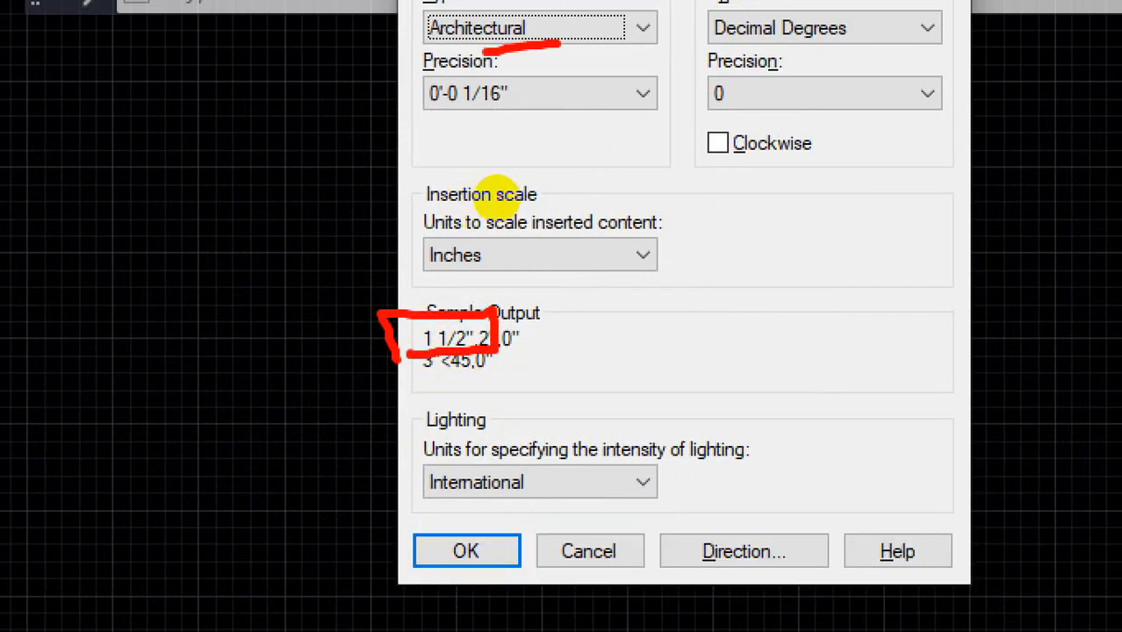
pyautogui.moveTo(414, 55); pyautogui.dragTo(507, 76)
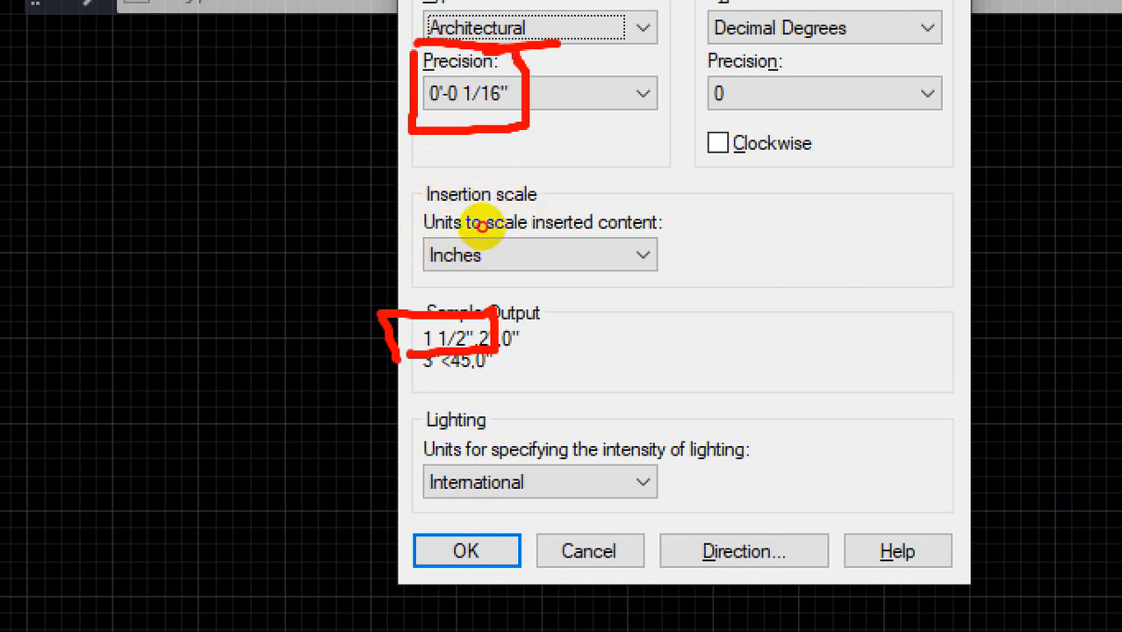
pyautogui.moveTo(528, 99); pyautogui.dragTo(575, 93)
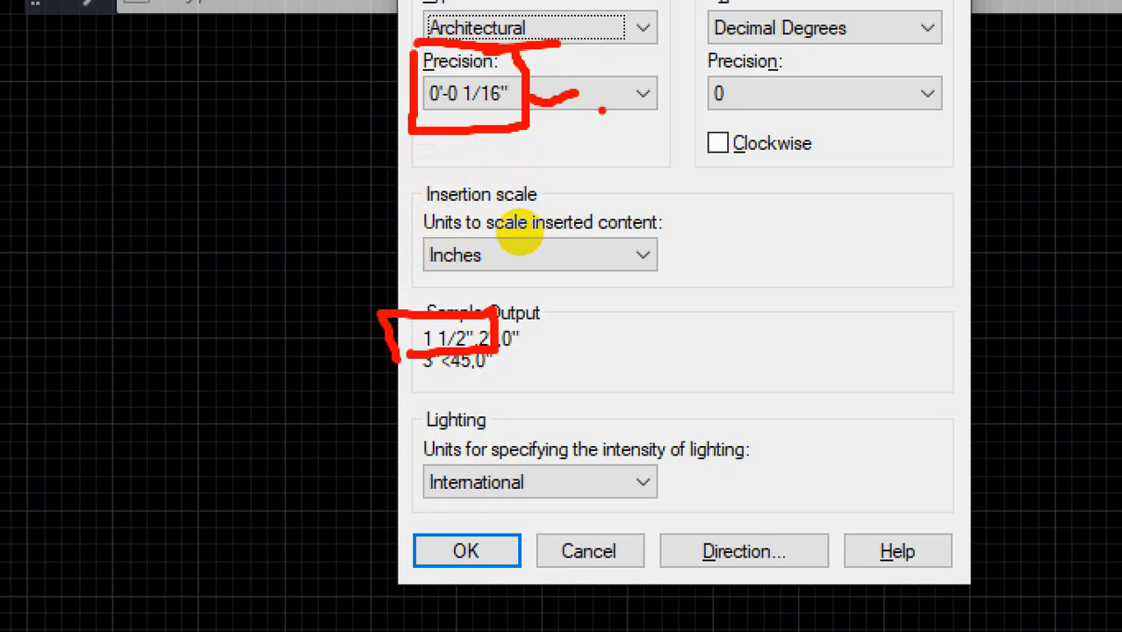
pyautogui.moveTo(551, 29); pyautogui.dragTo(600, 29)
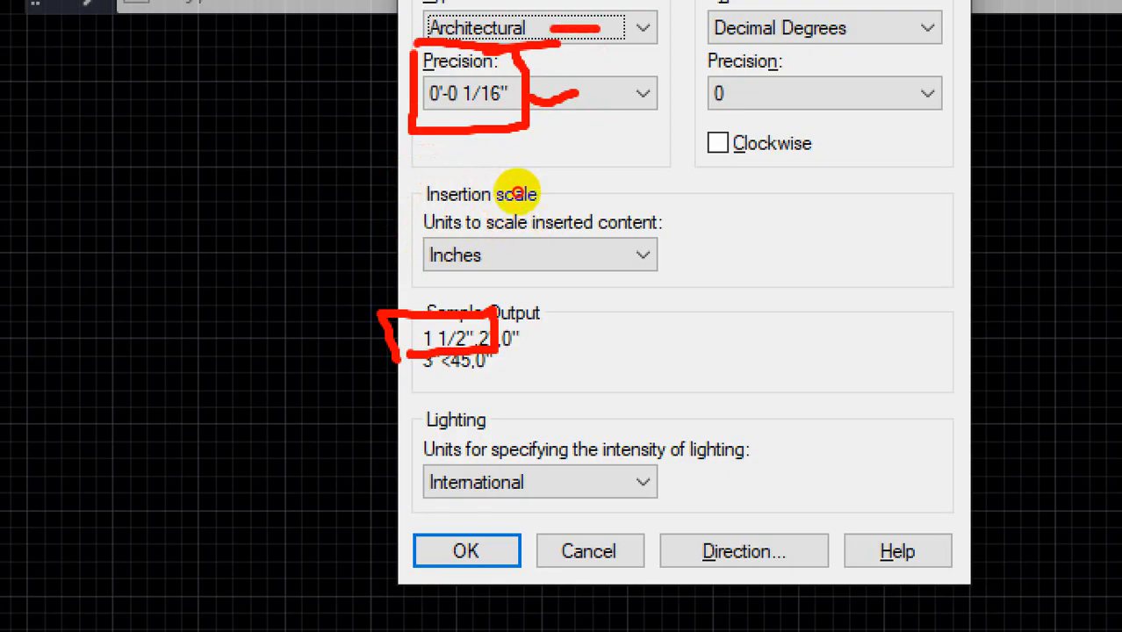
pyautogui.press('Escape')
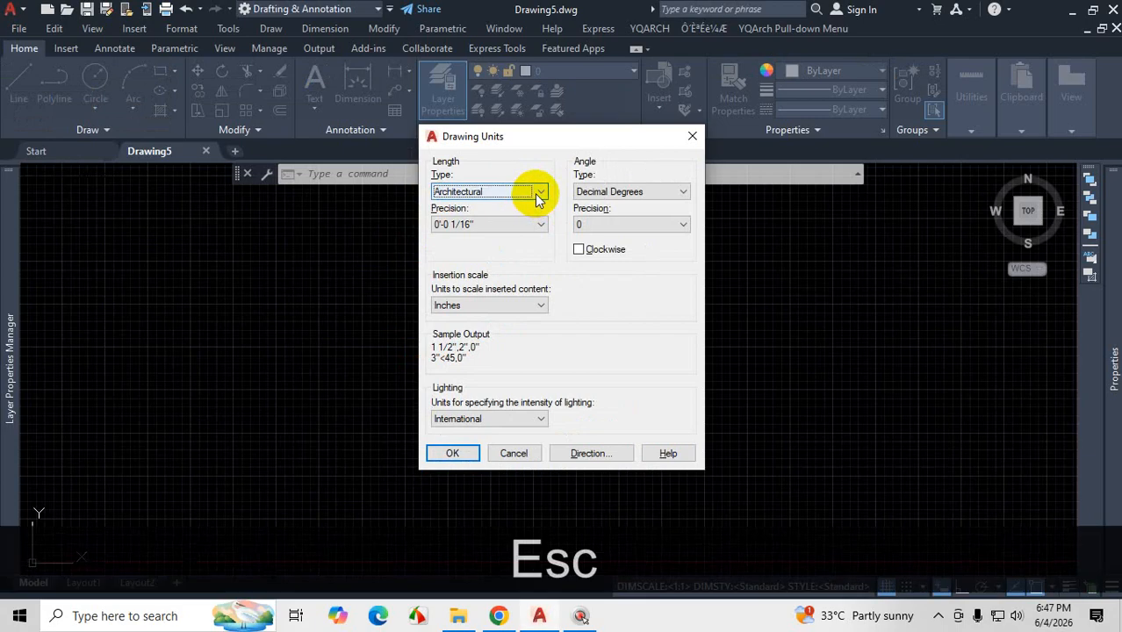
# - Set the length type to Engineering and examine its decimal-inch precision format
pyautogui.click(630, 35)
pyautogui.click(476, 228)
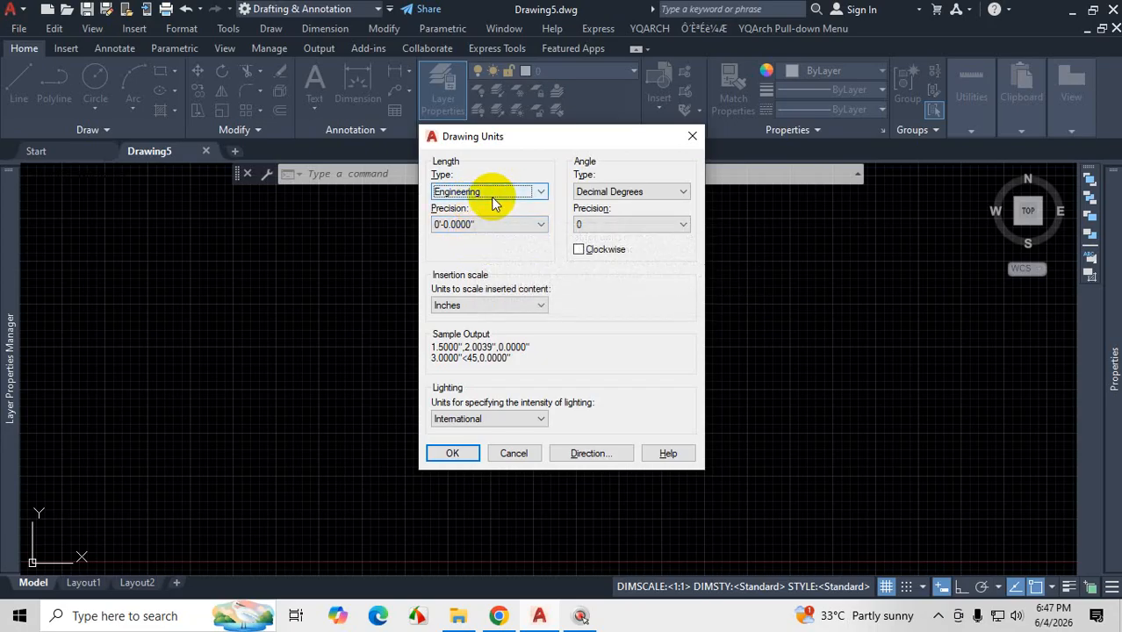
pyautogui.hotkey('ctrl', '1')
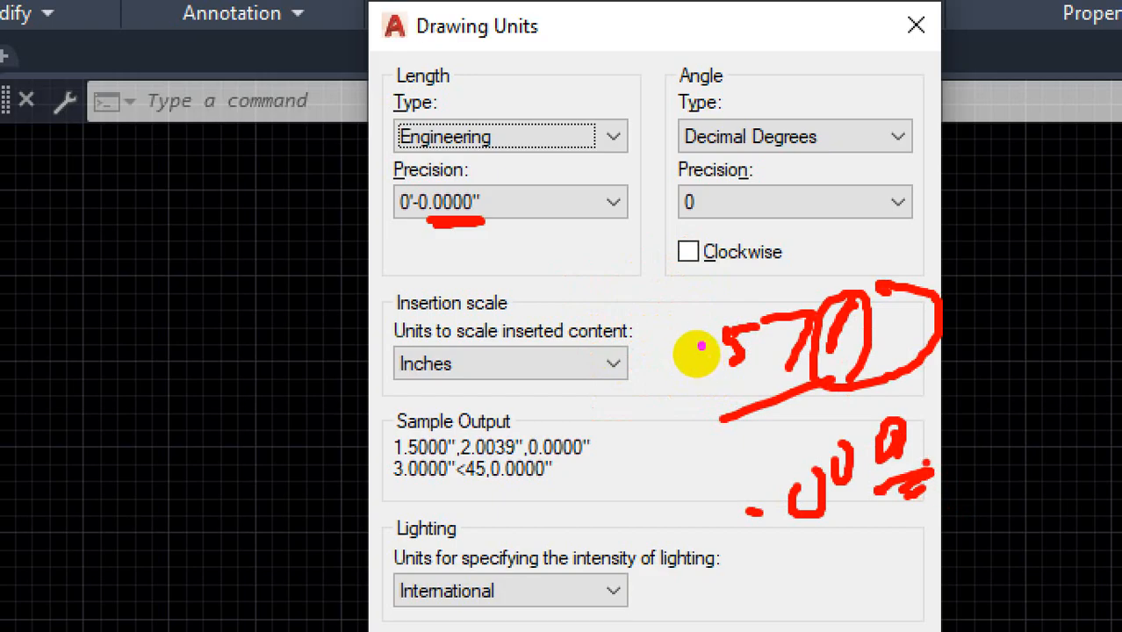
pyautogui.click(701, 345)
pyautogui.click(439, 201)
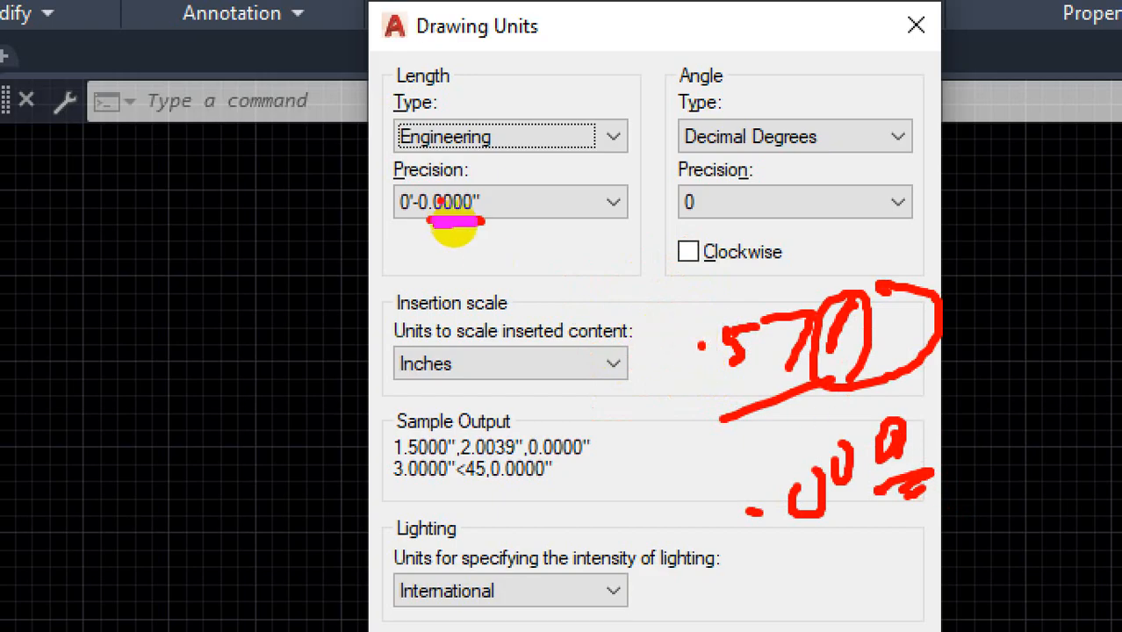
pyautogui.press('Escape')
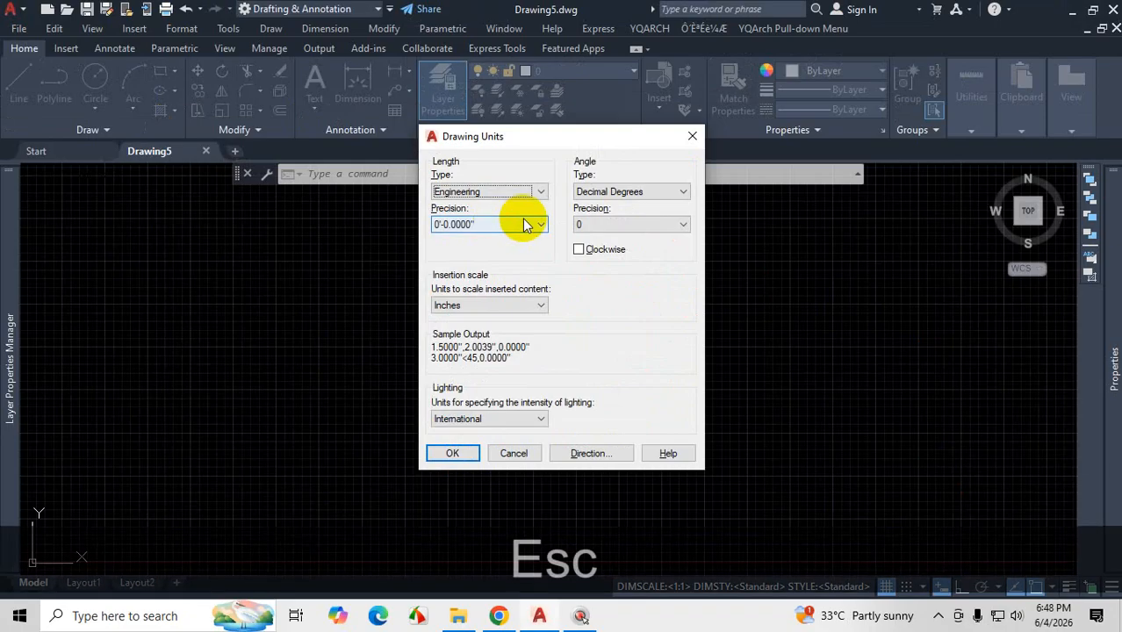
# - Set the Engineering length precision to 0'-0" and apply the drawing units
pyautogui.click(613, 202)
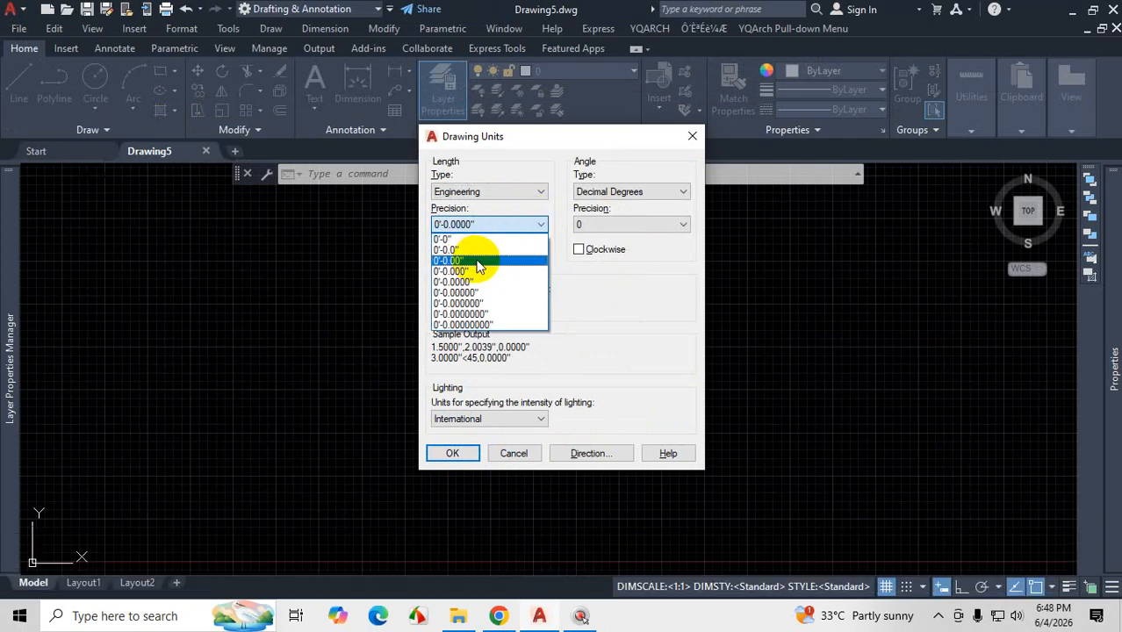
pyautogui.hotkey('ctrl', '1')
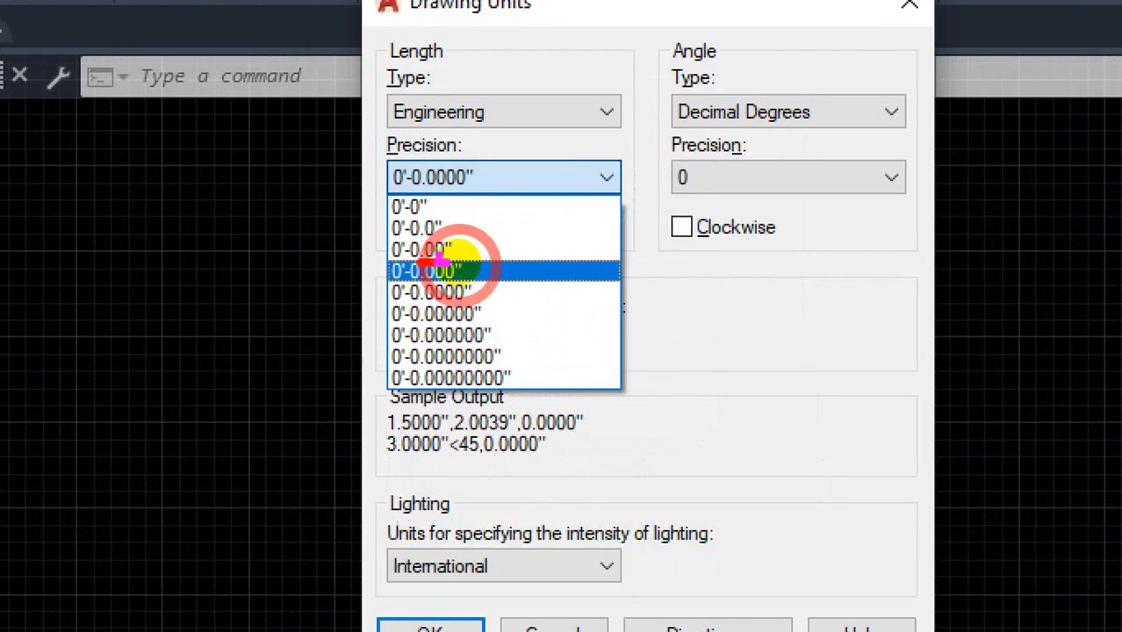
pyautogui.moveTo(389, 216); pyautogui.dragTo(426, 215)
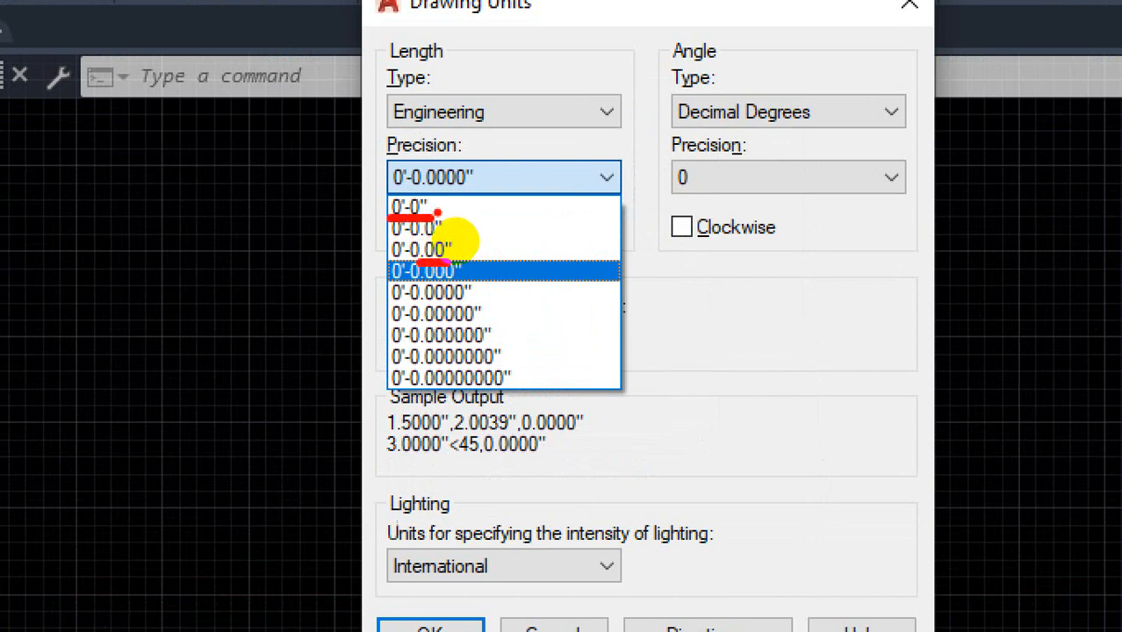
pyautogui.press('Escape')
pyautogui.click(606, 178)
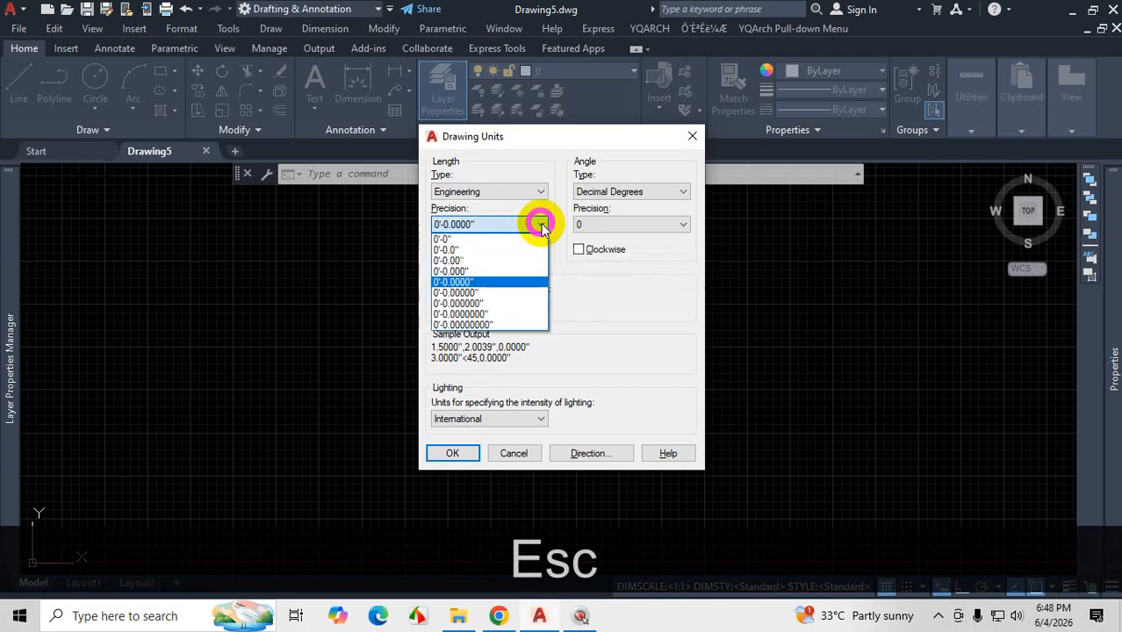
pyautogui.click(448, 239)
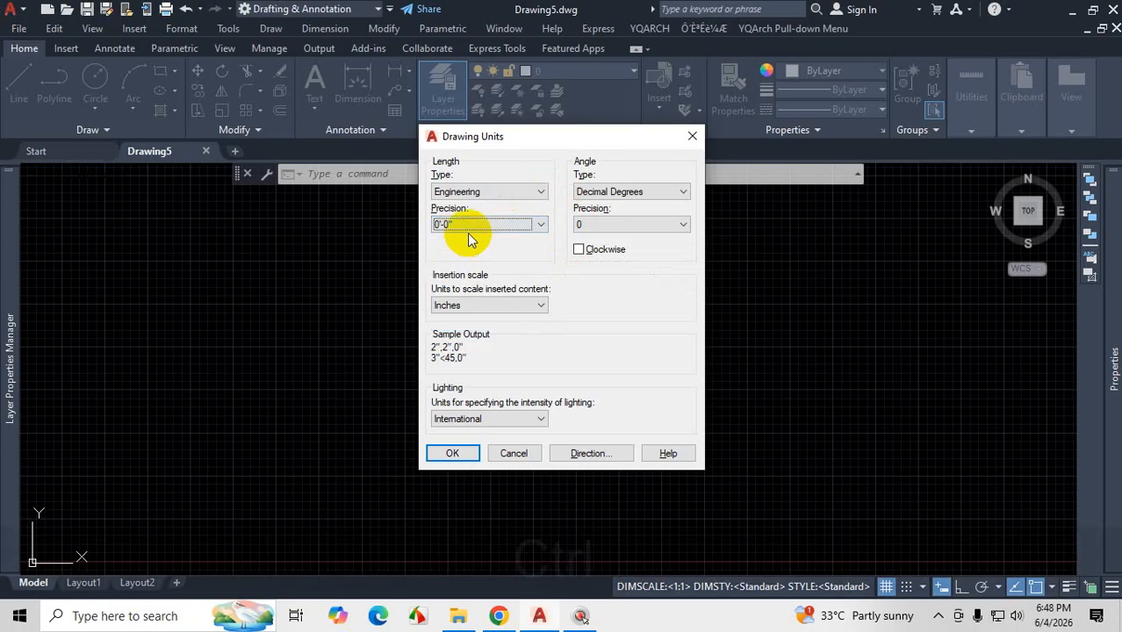
pyautogui.hotkey('ctrl', '1')
pyautogui.click(449, 234)
pyautogui.moveTo(435, 231)
pyautogui.mouseDown()
pyautogui.moveTo(454, 229)
pyautogui.moveTo(441, 220)
pyautogui.moveTo(426, 235)
pyautogui.moveTo(446, 241)
pyautogui.mouseUp()
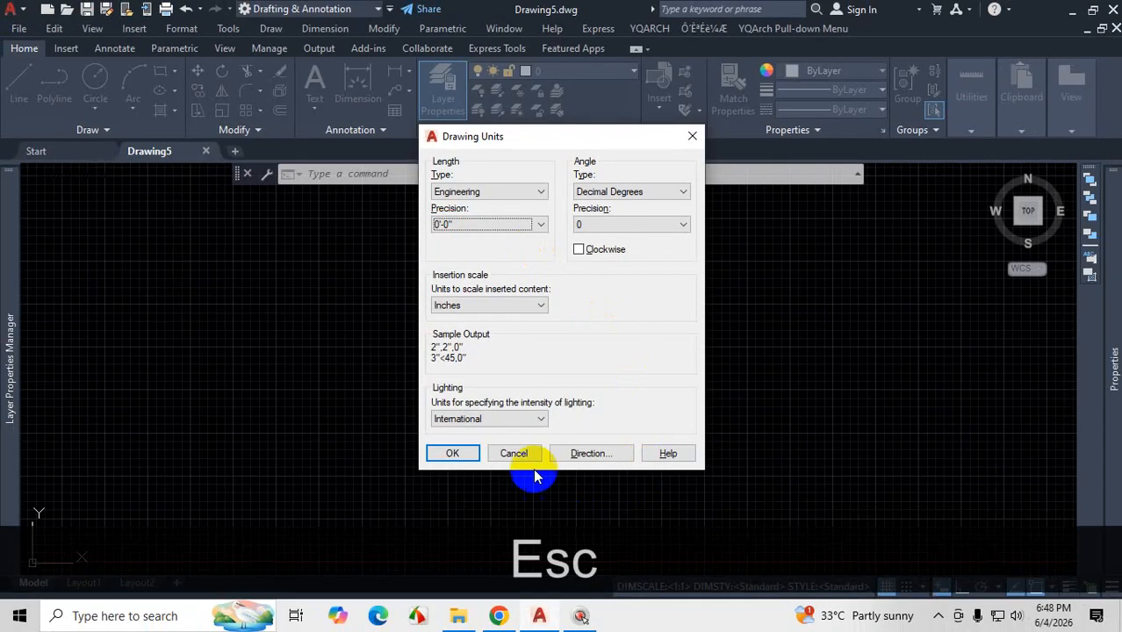
pyautogui.click(455, 453)
# - Turn off the grid and, with Ortho on, preview a horizontal line about 1'-11" long to check its length format without keeping it
pyautogui.click(887, 586)
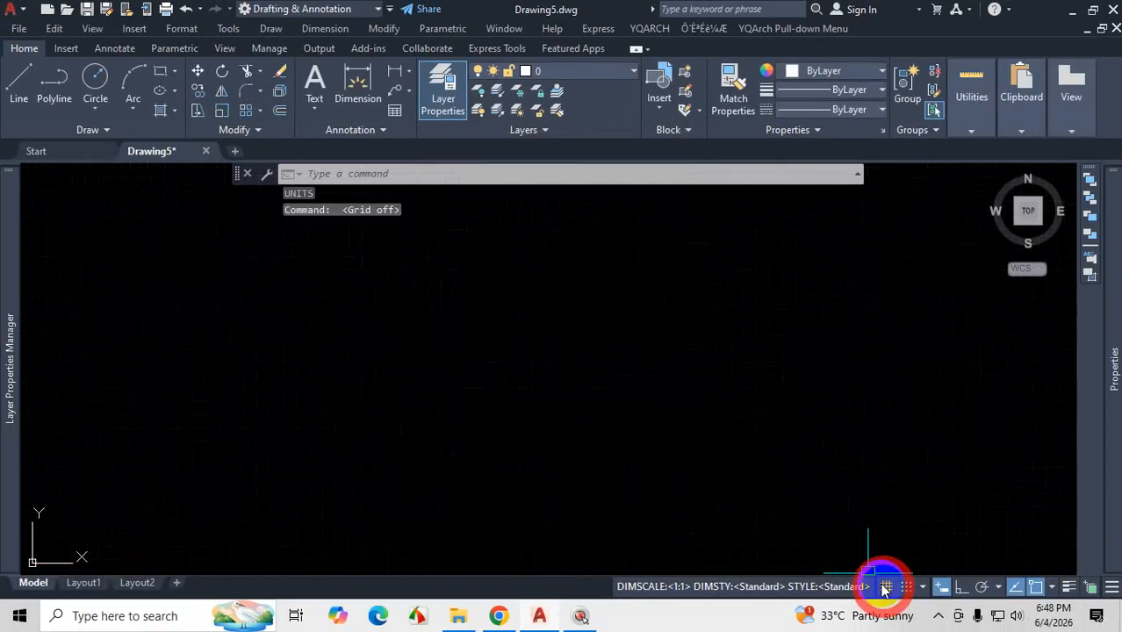
pyautogui.click(18, 77)
pyautogui.click(305, 322)
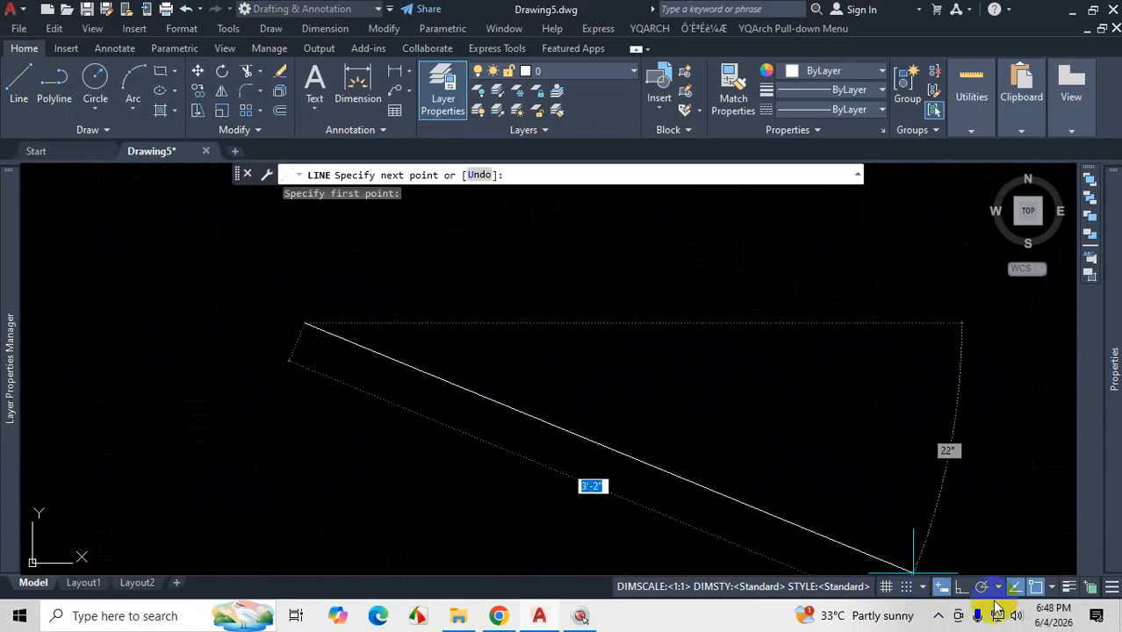
pyautogui.click(961, 587)
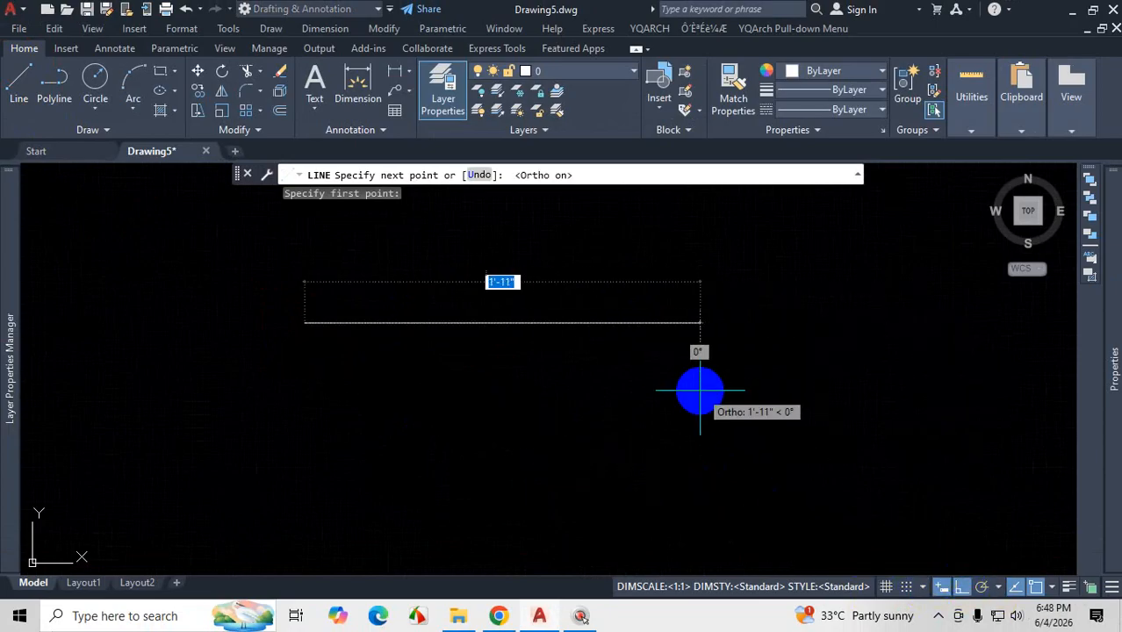
pyautogui.hotkey('ctrl', '1')
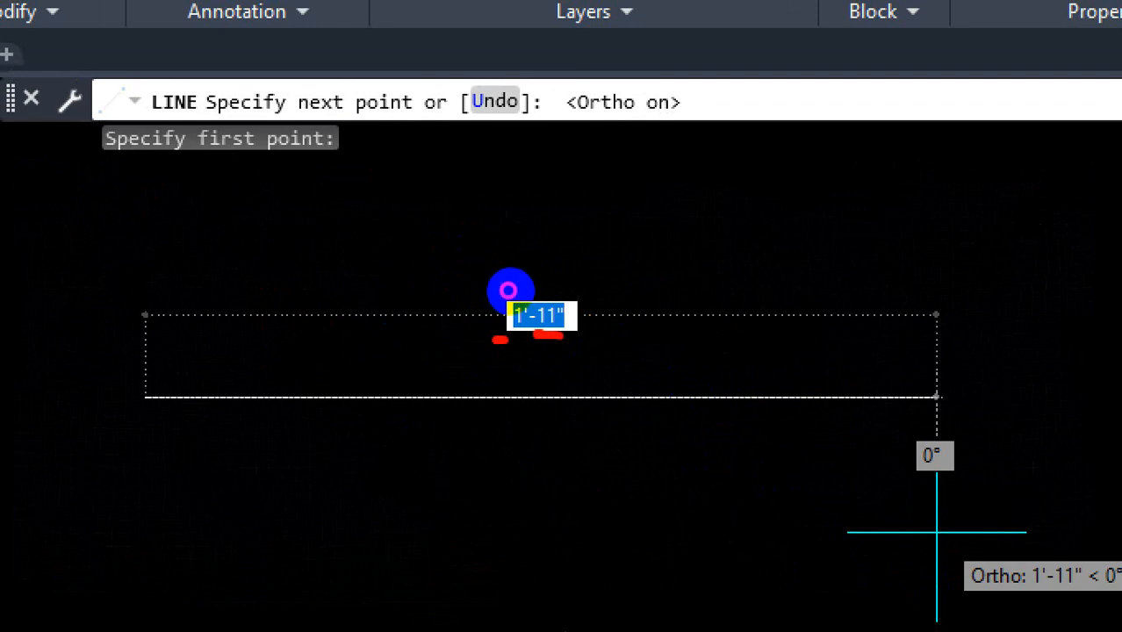
pyautogui.click(515, 286)
pyautogui.moveTo(524, 279)
pyautogui.mouseDown()
pyautogui.moveTo(556, 286)
pyautogui.moveTo(558, 271)
pyautogui.mouseUp()
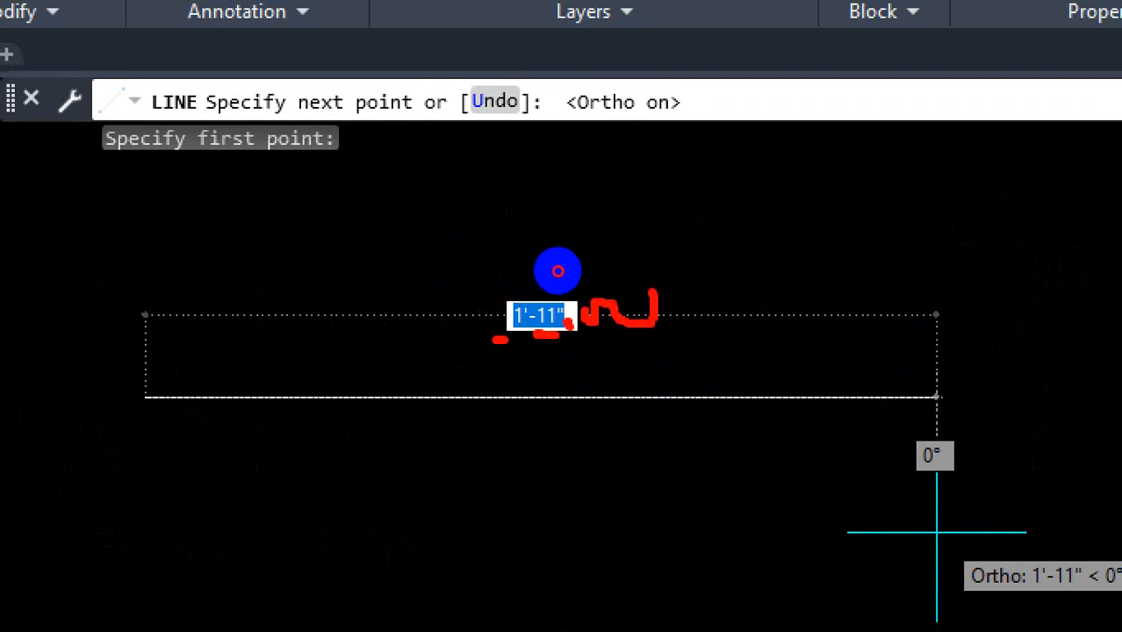
pyautogui.click(571, 271)
pyautogui.hotkey('ctrl', '1')
pyautogui.press('Escape')
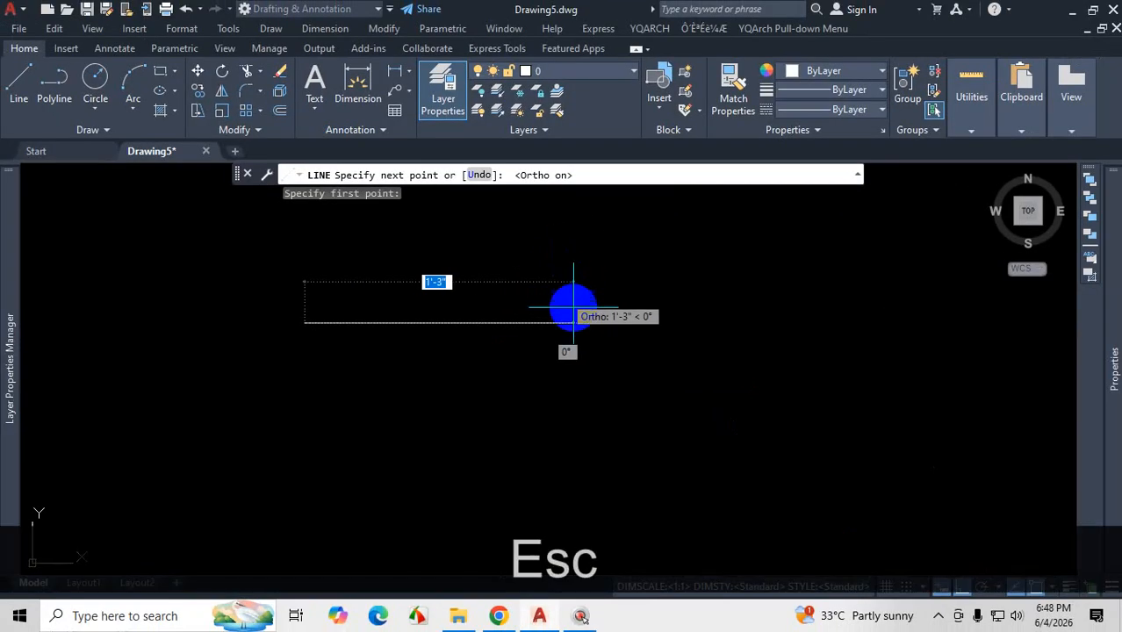
pyautogui.press('Escape')
# - Reopen the drawing units and set the length precision to 0'-0.00"
pyautogui.write('un')
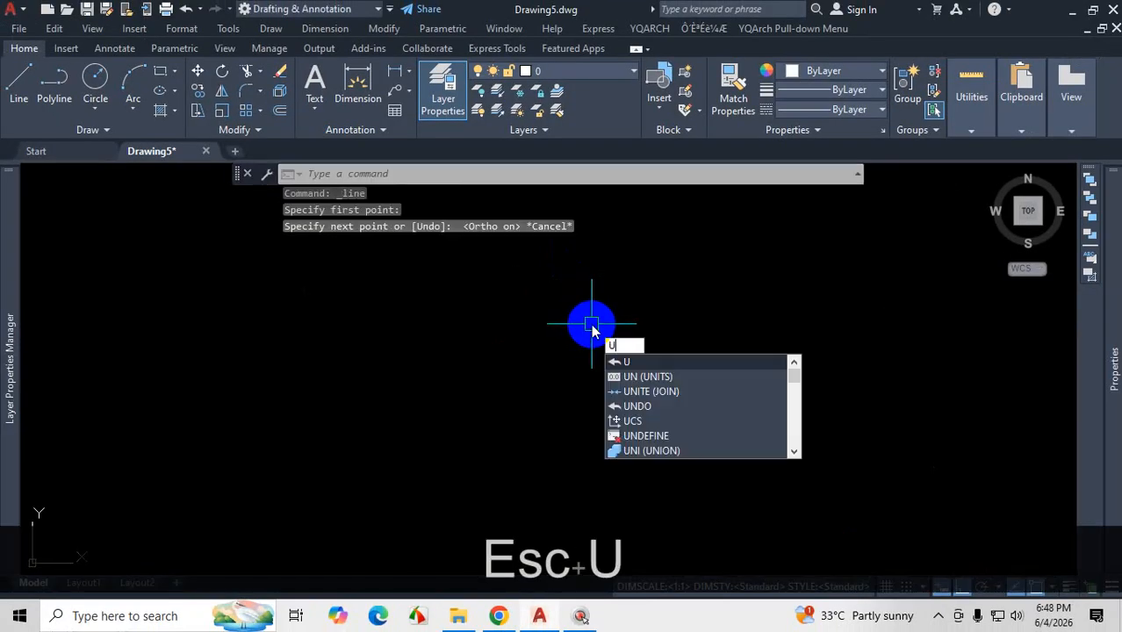
pyautogui.press('Return')
pyautogui.click(533, 225)
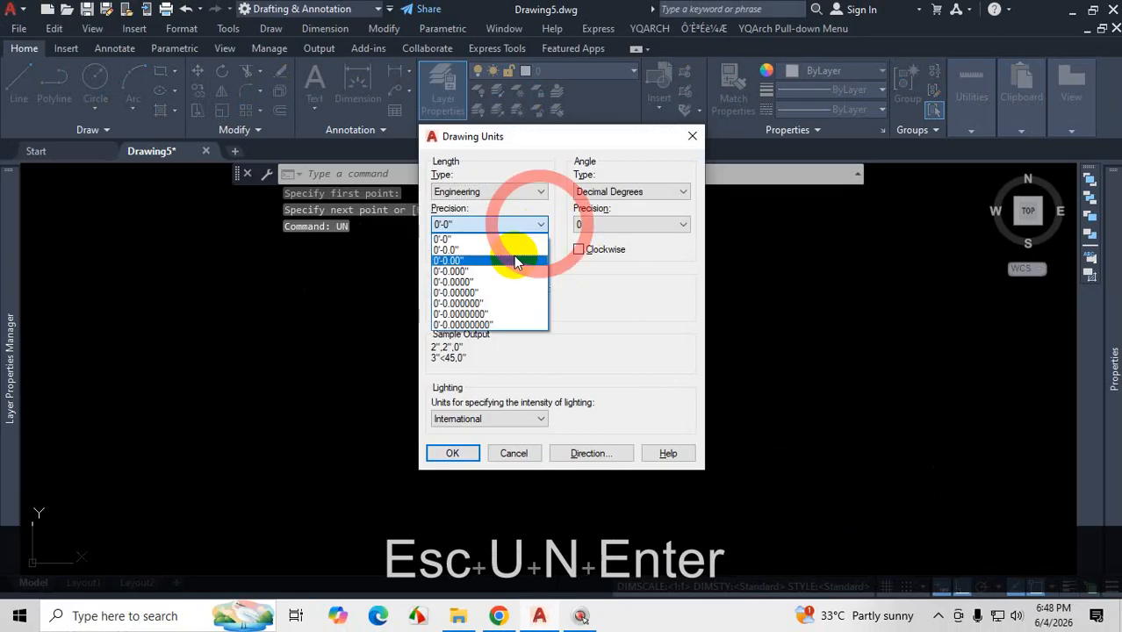
pyautogui.click(493, 261)
pyautogui.click(458, 454)
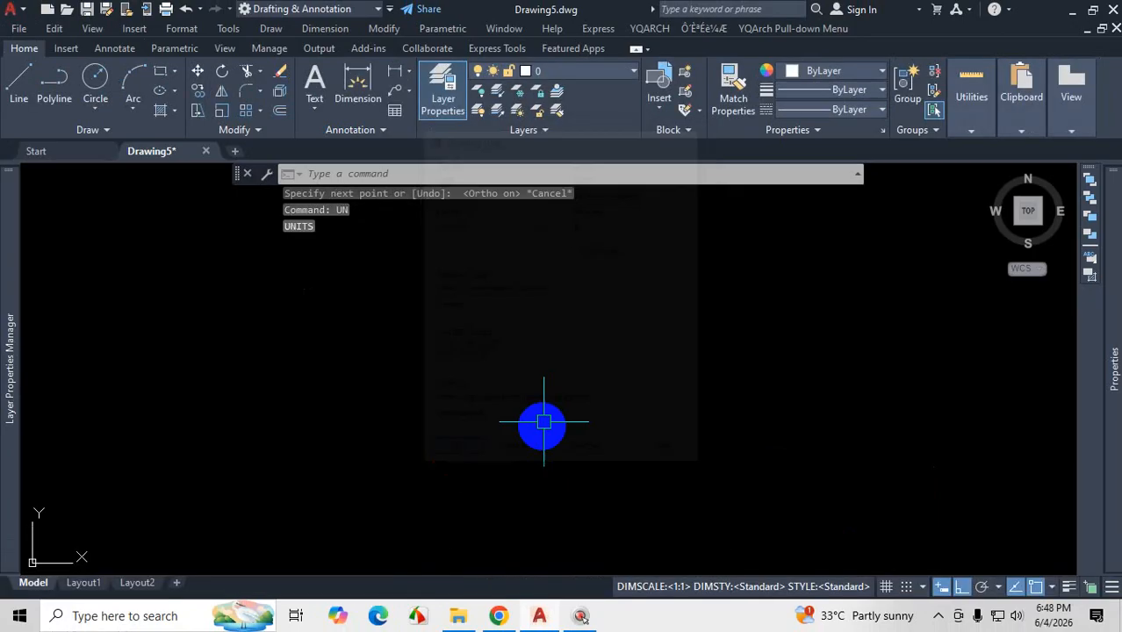
# - With Ortho on, draw a single horizontal line 1'1.57777" long to the right of its start point
pyautogui.click(17, 109)
pyautogui.click(359, 334)
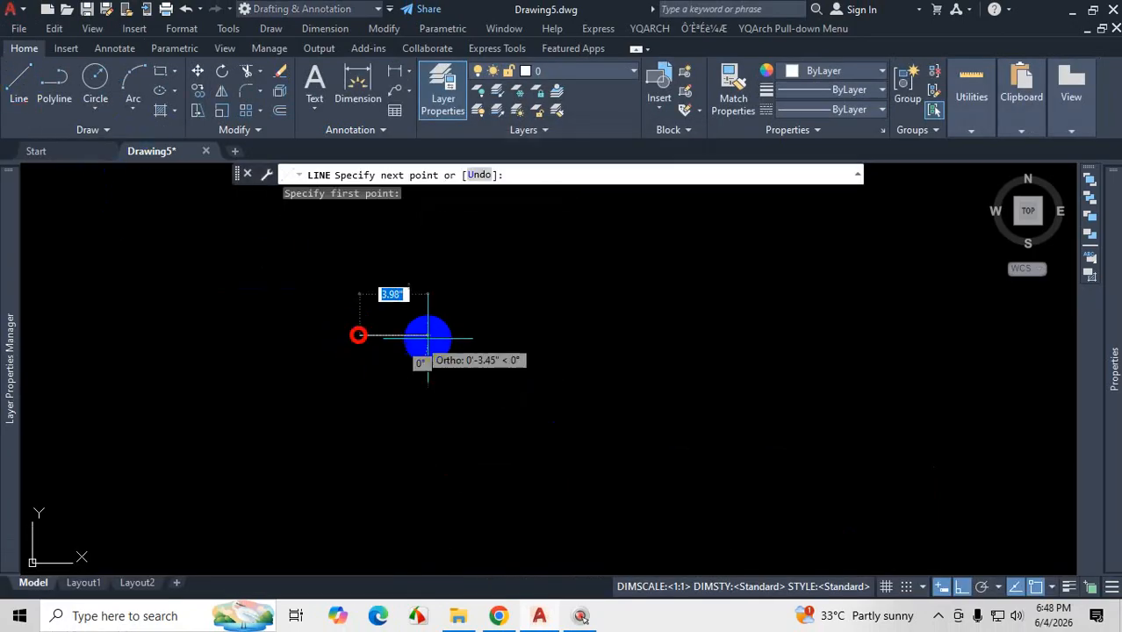
pyautogui.hotkey('ctrl', '1')
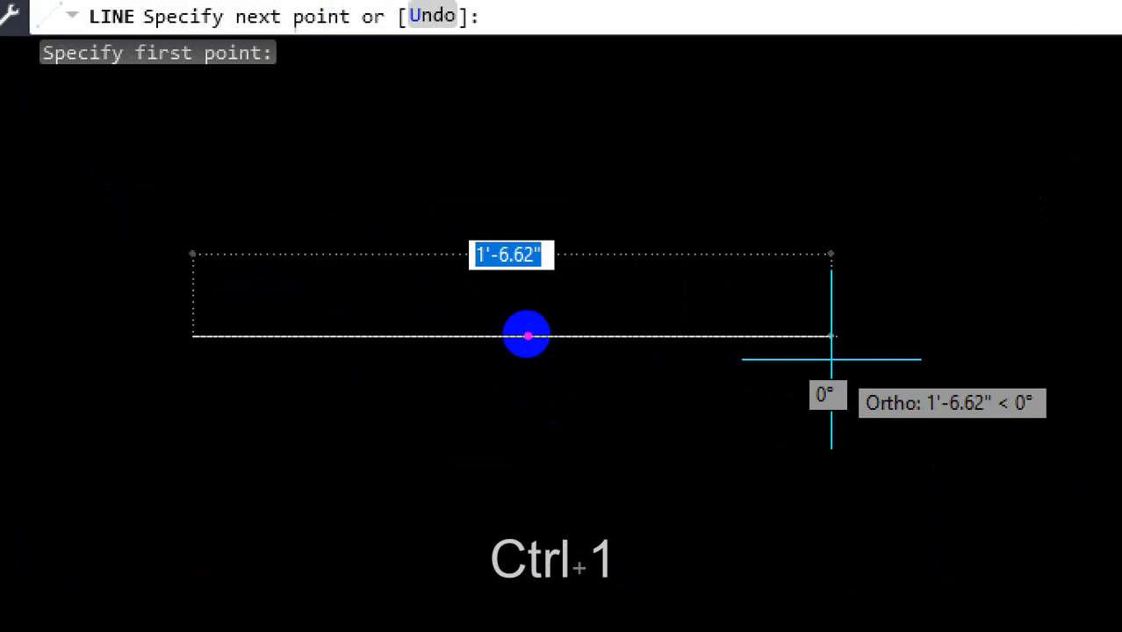
pyautogui.moveTo(520, 304); pyautogui.dragTo(534, 304)
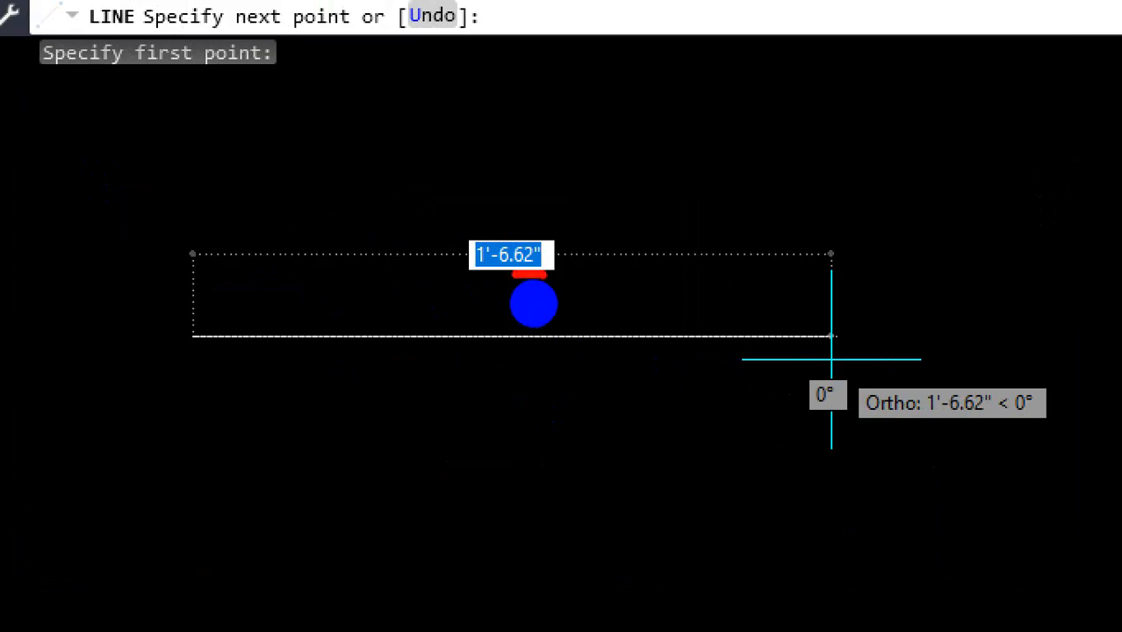
pyautogui.press('Escape')
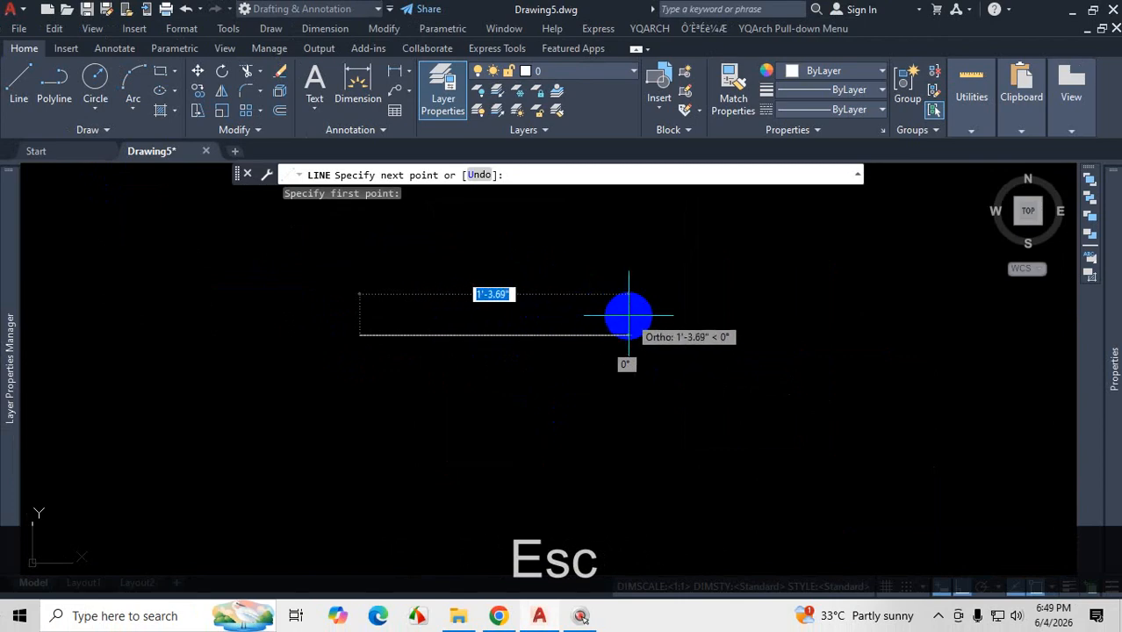
pyautogui.write('1')
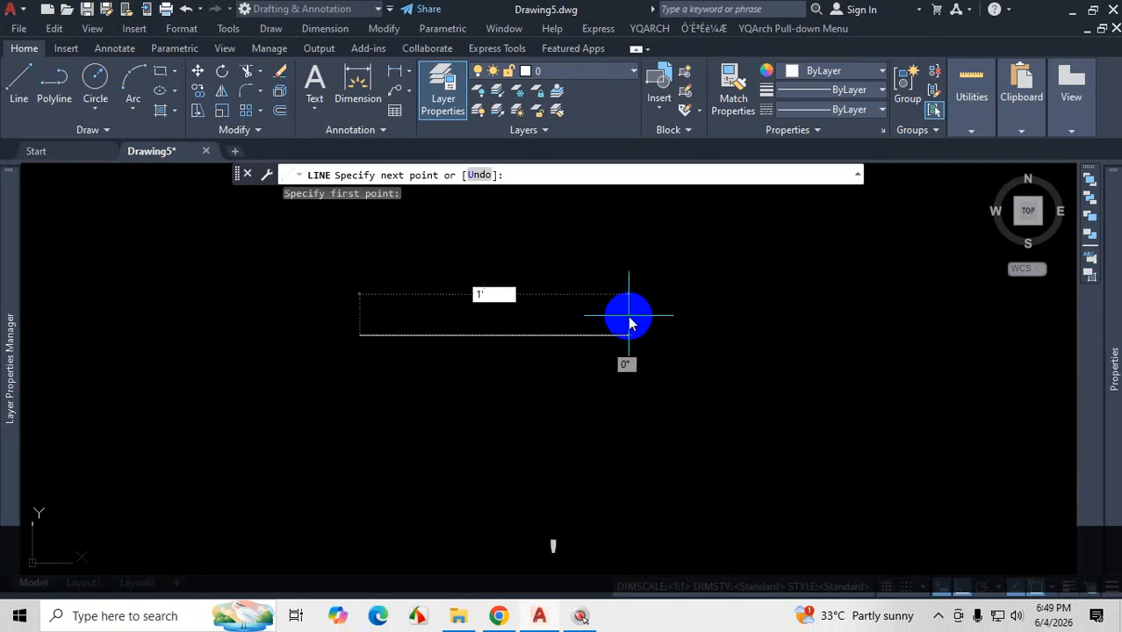
pyautogui.write("'1.")
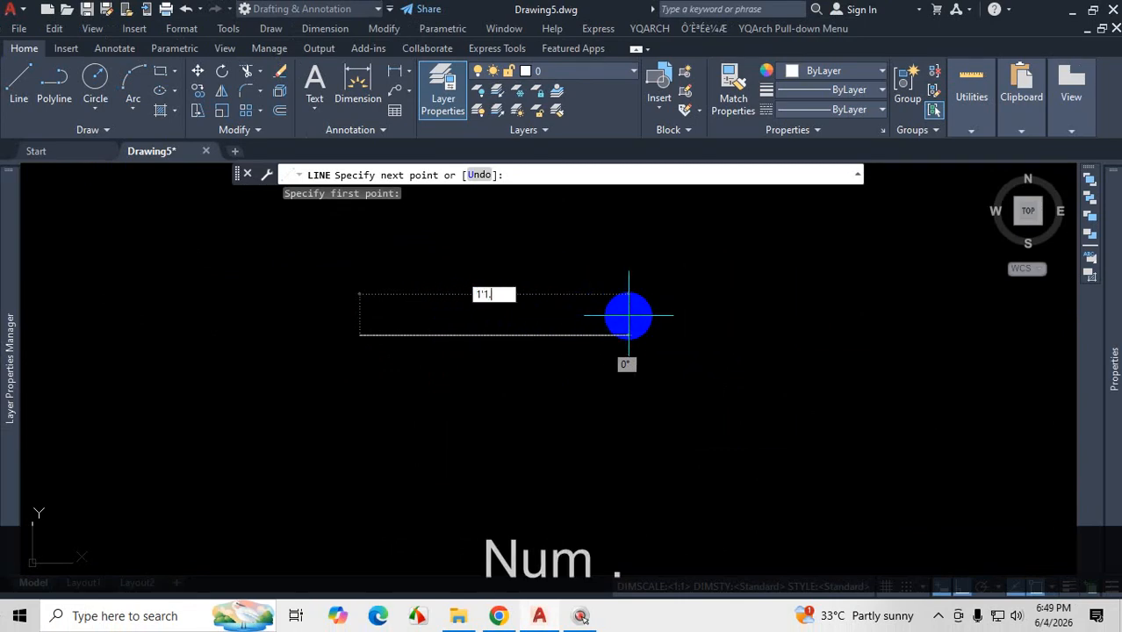
pyautogui.write('57777')
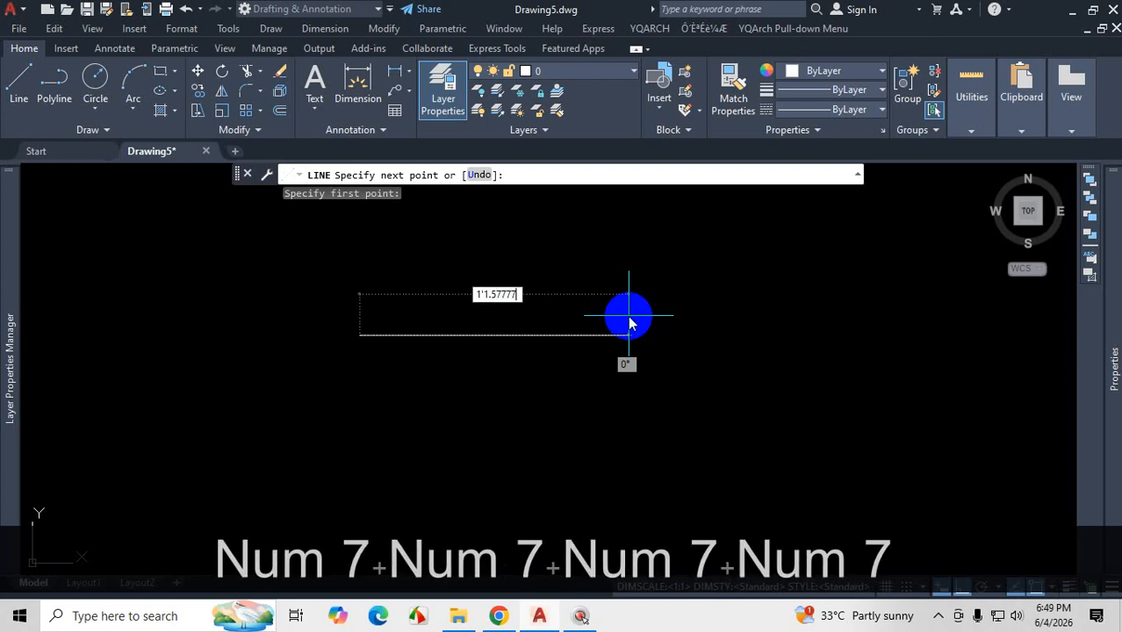
pyautogui.press('Return')
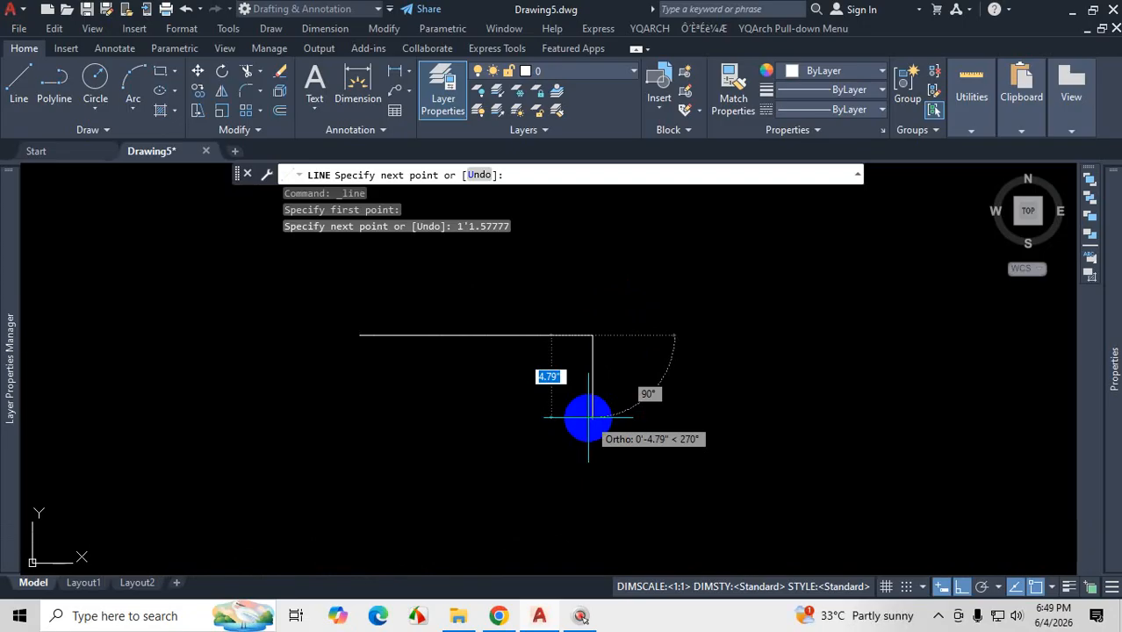
pyautogui.press('Escape')
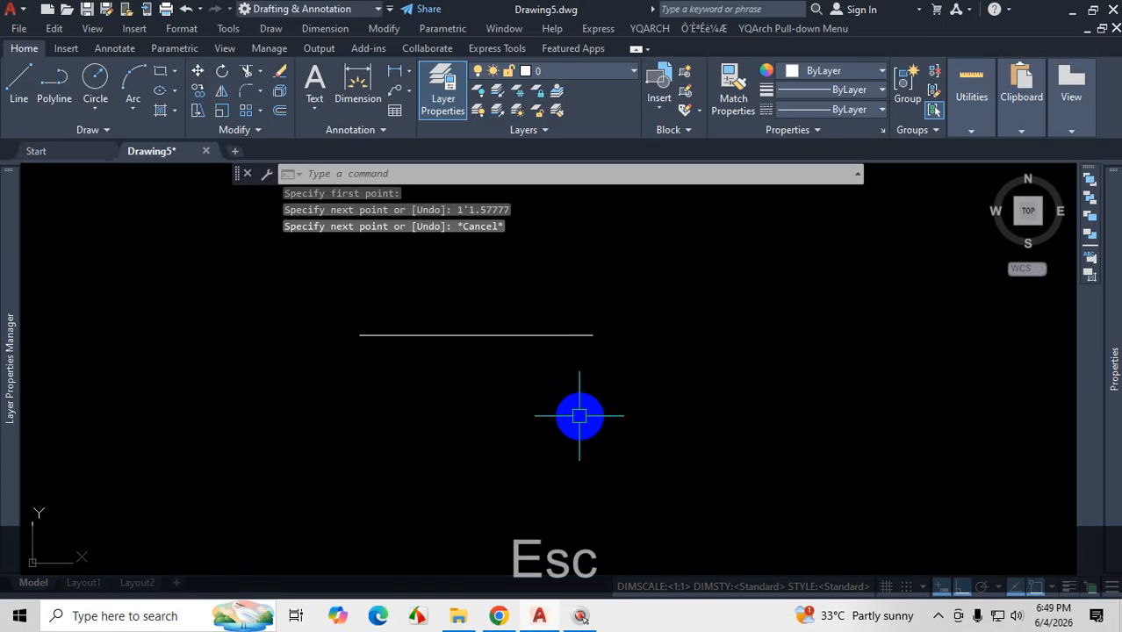
# - Reopen the drawing units, try length precision 0'-0", and set it back to 0'-0.00"
pyautogui.write('un')
pyautogui.press('Return')
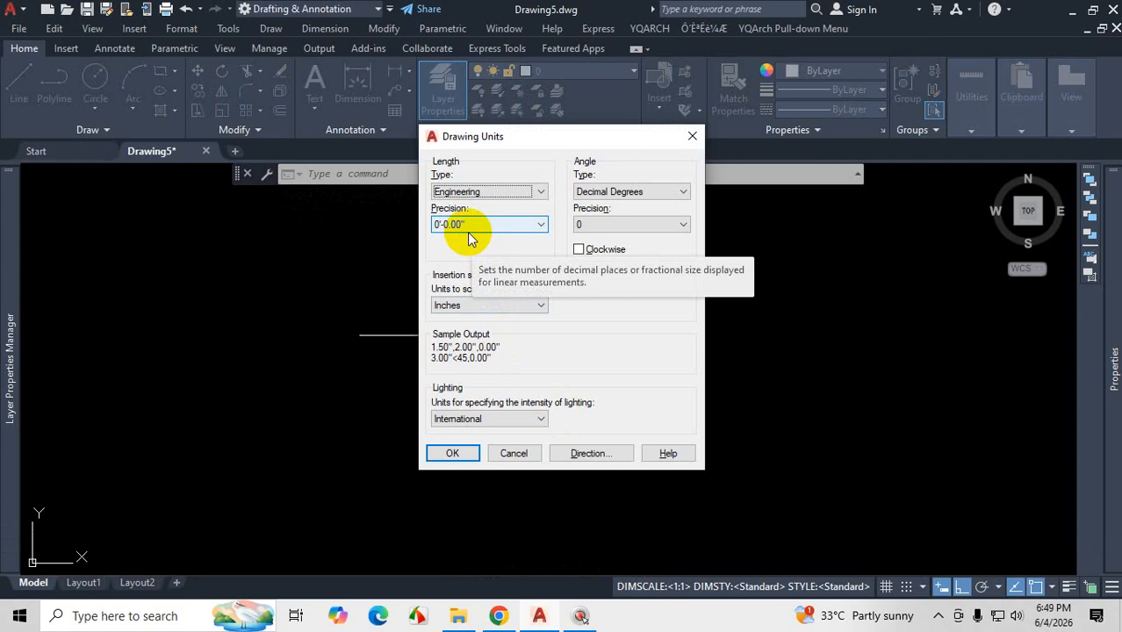
pyautogui.click(467, 228)
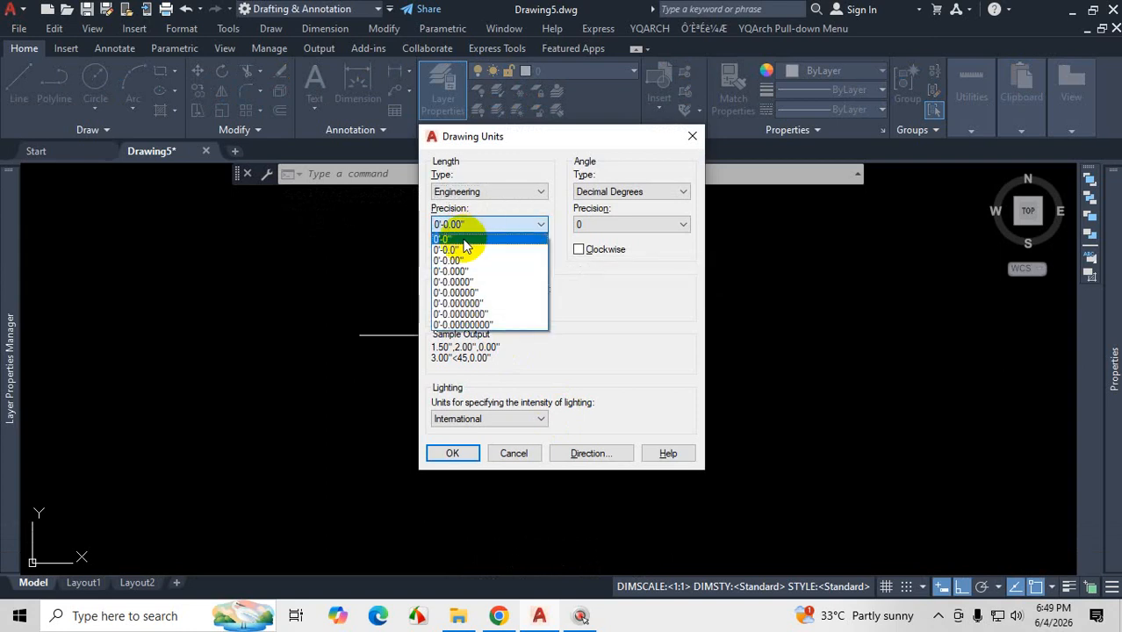
pyautogui.click(463, 240)
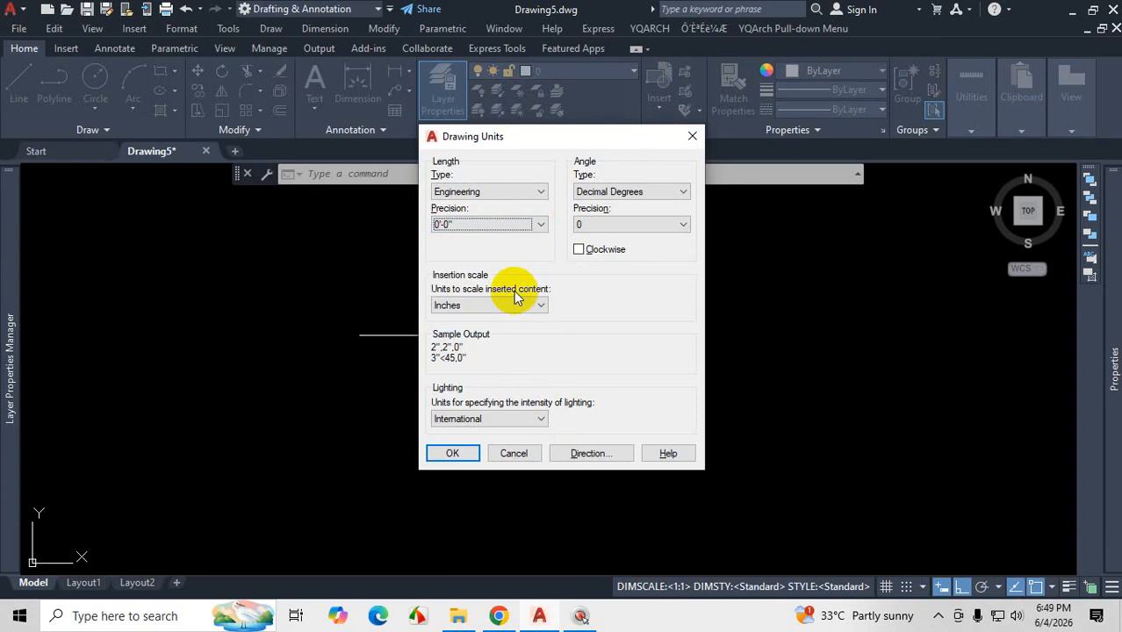
pyautogui.click(537, 224)
pyautogui.click(472, 261)
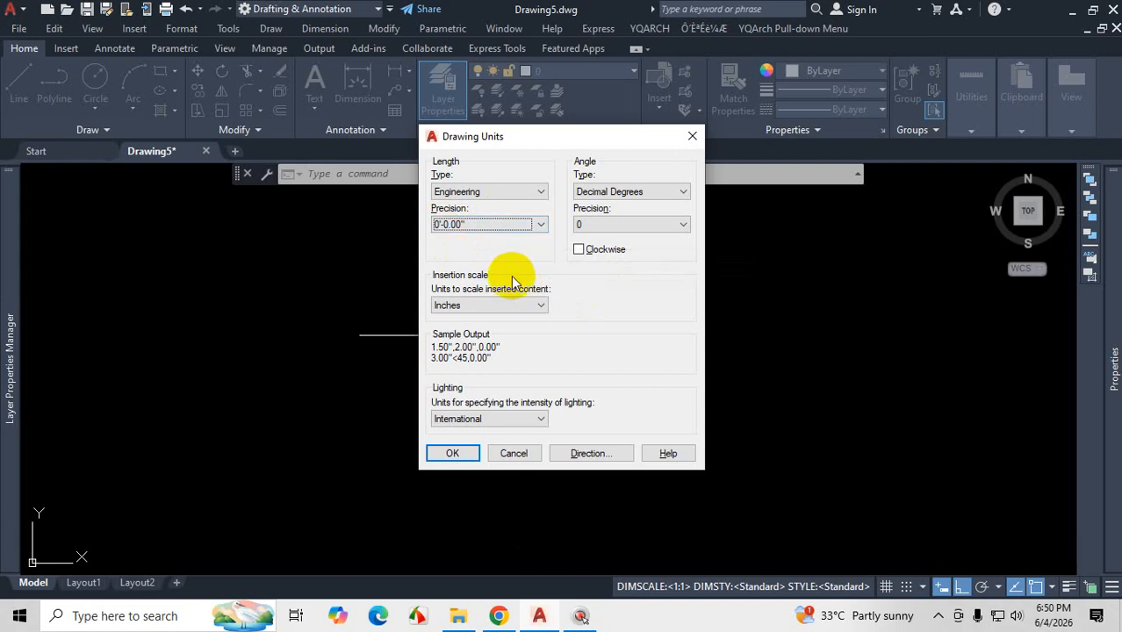
pyautogui.hotkey('ctrl', '1')
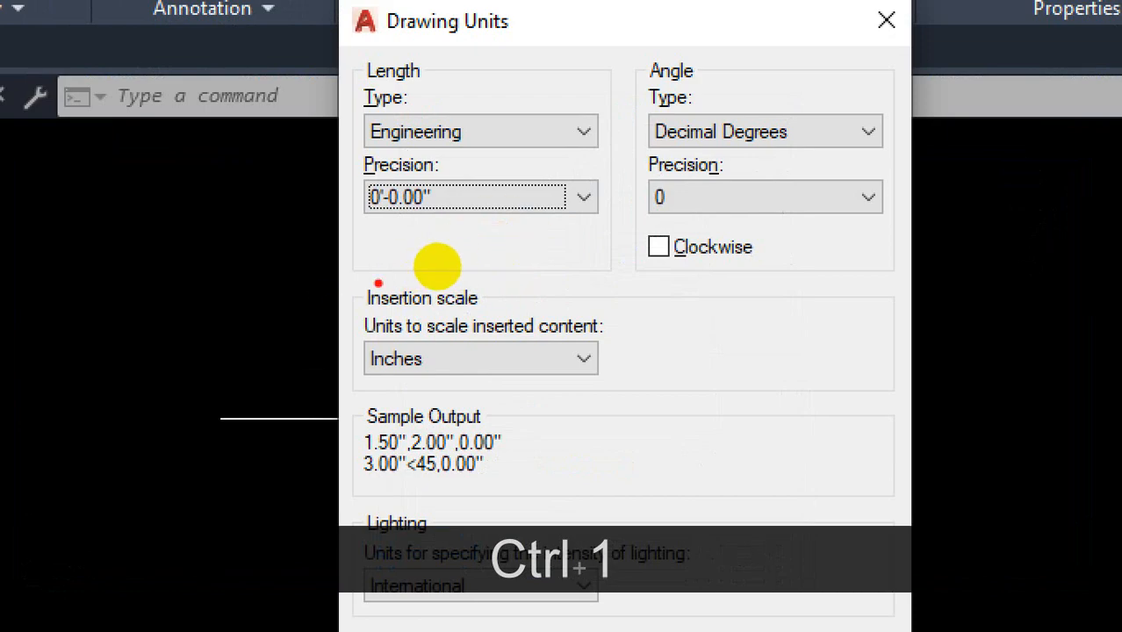
pyautogui.moveTo(377, 284)
pyautogui.mouseDown()
pyautogui.moveTo(359, 298)
pyautogui.moveTo(478, 399)
pyautogui.moveTo(624, 277)
pyautogui.moveTo(453, 268)
pyautogui.moveTo(372, 277)
pyautogui.mouseUp()
pyautogui.moveTo(563, 348)
pyautogui.mouseDown()
pyautogui.moveTo(709, 349)
pyautogui.moveTo(691, 379)
pyautogui.mouseUp()
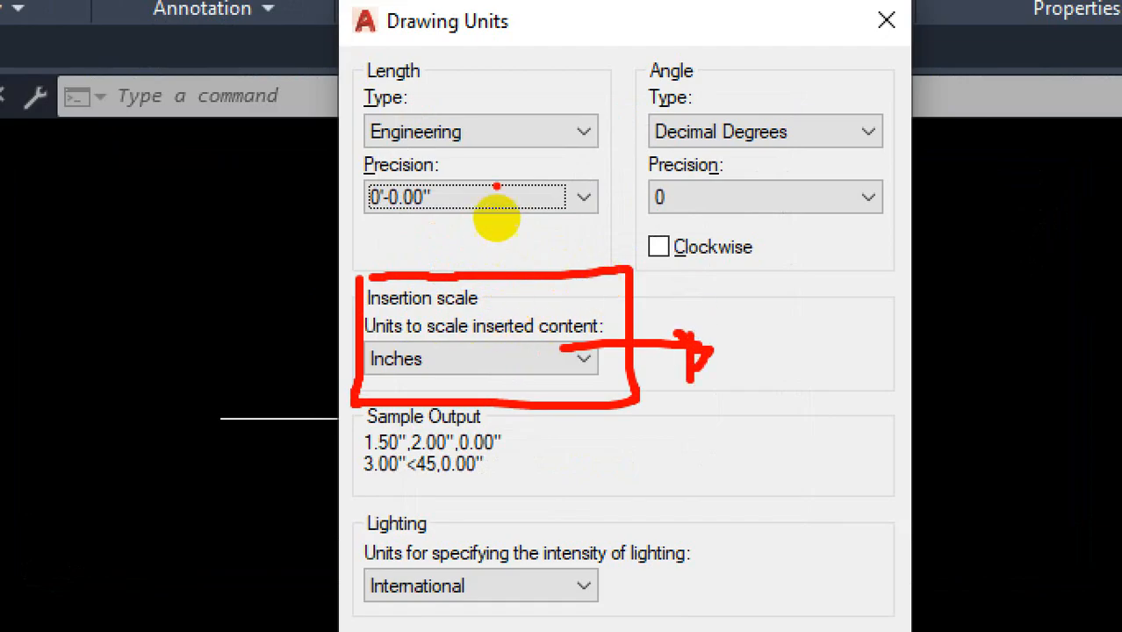
pyautogui.moveTo(356, 85)
pyautogui.mouseDown()
pyautogui.moveTo(350, 168)
pyautogui.moveTo(527, 230)
pyautogui.moveTo(538, 158)
pyautogui.moveTo(391, 85)
pyautogui.mouseUp()
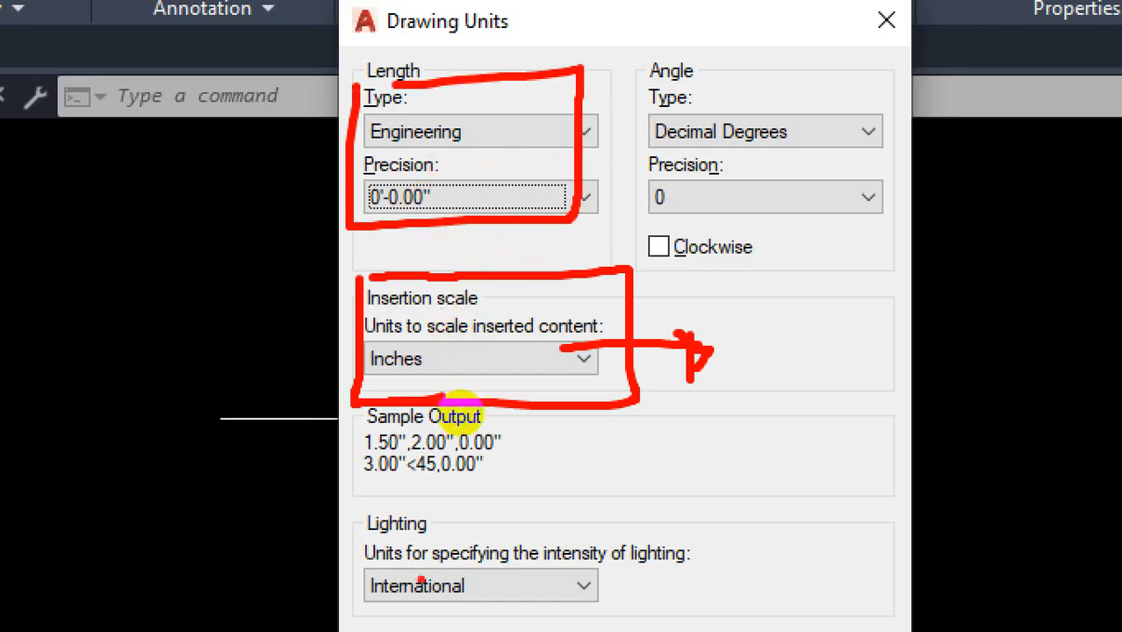
pyautogui.moveTo(368, 482)
pyautogui.mouseDown()
pyautogui.moveTo(355, 604)
pyautogui.moveTo(657, 615)
pyautogui.moveTo(399, 478)
pyautogui.mouseUp()
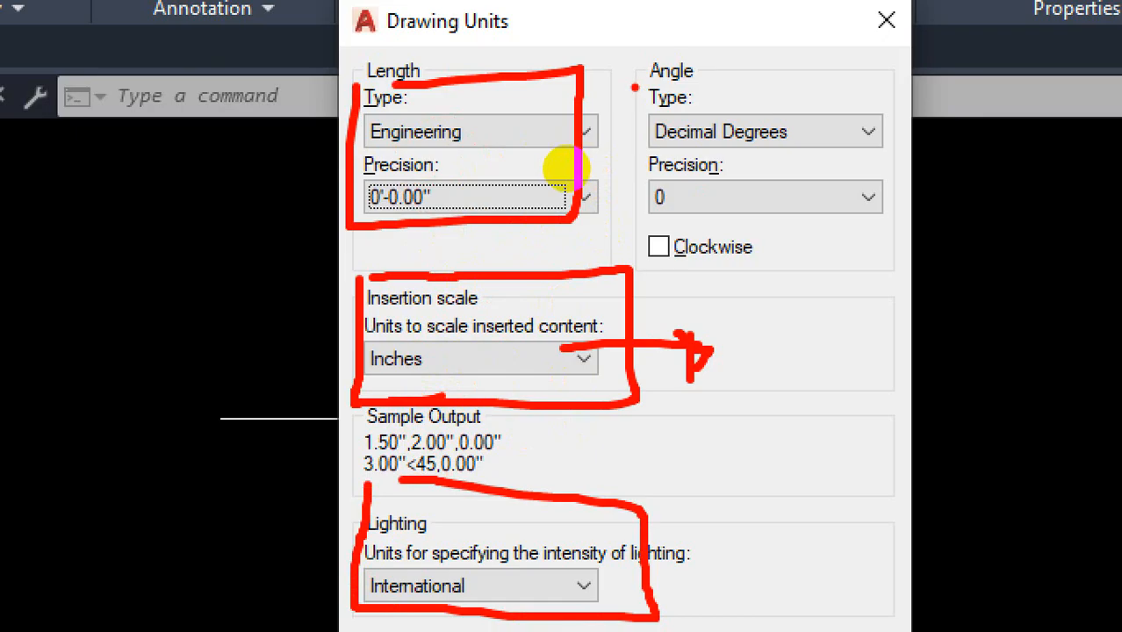
pyautogui.moveTo(633, 87)
pyautogui.mouseDown()
pyautogui.moveTo(691, 86)
pyautogui.moveTo(649, 163)
pyautogui.moveTo(856, 158)
pyautogui.moveTo(891, 91)
pyautogui.moveTo(660, 106)
pyautogui.mouseUp()
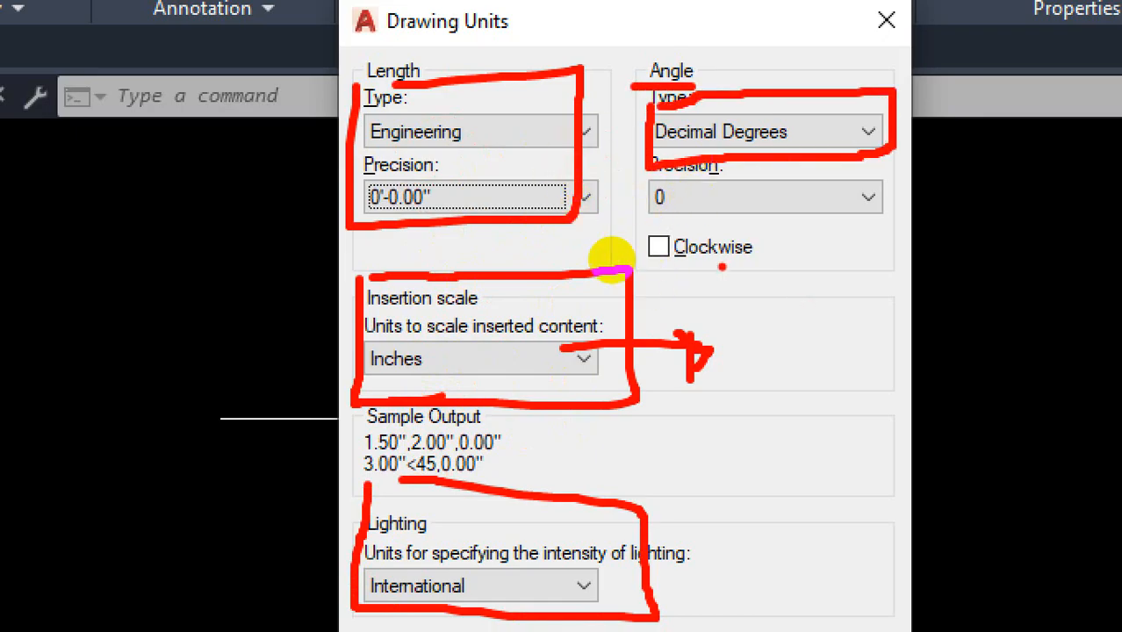
pyautogui.moveTo(774, 310)
pyautogui.mouseDown()
pyautogui.moveTo(753, 350)
pyautogui.moveTo(794, 301)
pyautogui.moveTo(820, 341)
pyautogui.moveTo(820, 290)
pyautogui.moveTo(839, 335)
pyautogui.mouseUp()
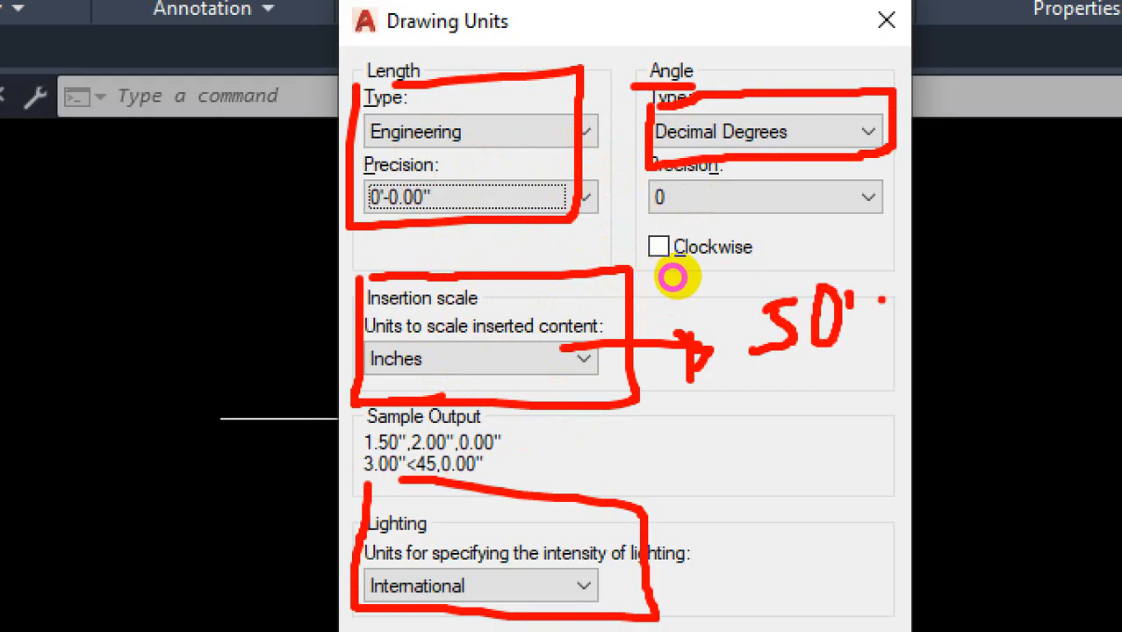
pyautogui.moveTo(895, 253)
pyautogui.mouseDown()
pyautogui.moveTo(893, 318)
pyautogui.moveTo(953, 279)
pyautogui.moveTo(958, 230)
pyautogui.mouseUp()
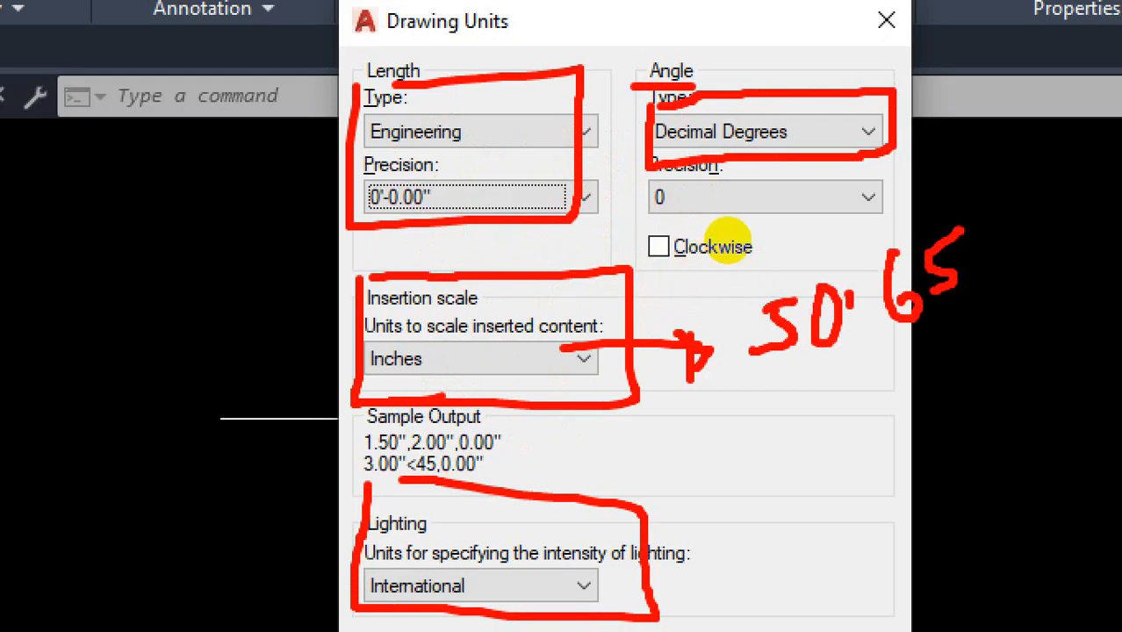
pyautogui.click(972, 211)
pyautogui.moveTo(880, 367); pyautogui.dragTo(990, 338)
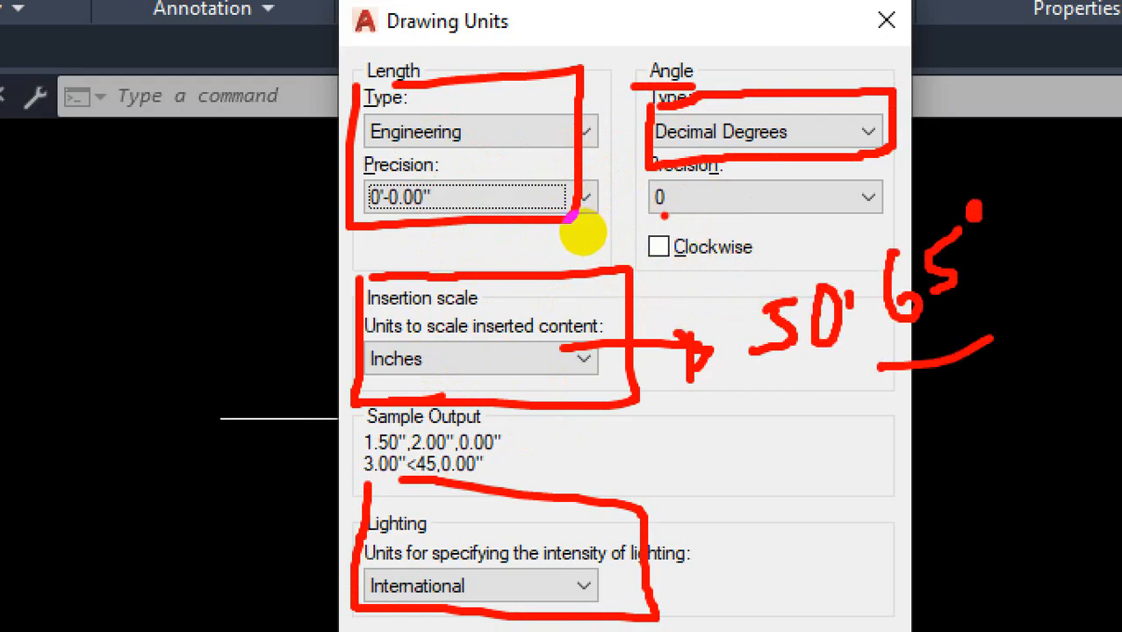
pyautogui.moveTo(806, 213); pyautogui.dragTo(649, 219)
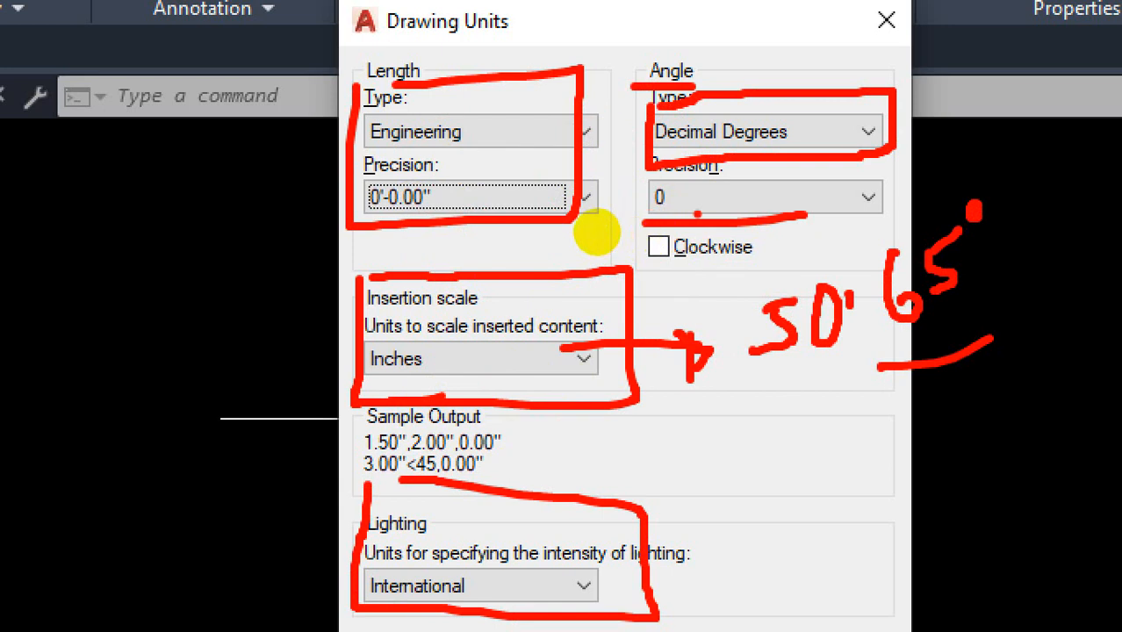
pyautogui.moveTo(742, 217); pyautogui.dragTo(833, 209)
pyautogui.moveTo(790, 452)
pyautogui.mouseDown()
pyautogui.moveTo(815, 502)
pyautogui.moveTo(760, 516)
pyautogui.moveTo(820, 445)
pyautogui.mouseUp()
pyautogui.moveTo(843, 435)
pyautogui.mouseDown()
pyautogui.moveTo(841, 483)
pyautogui.moveTo(843, 424)
pyautogui.moveTo(860, 409)
pyautogui.mouseUp()
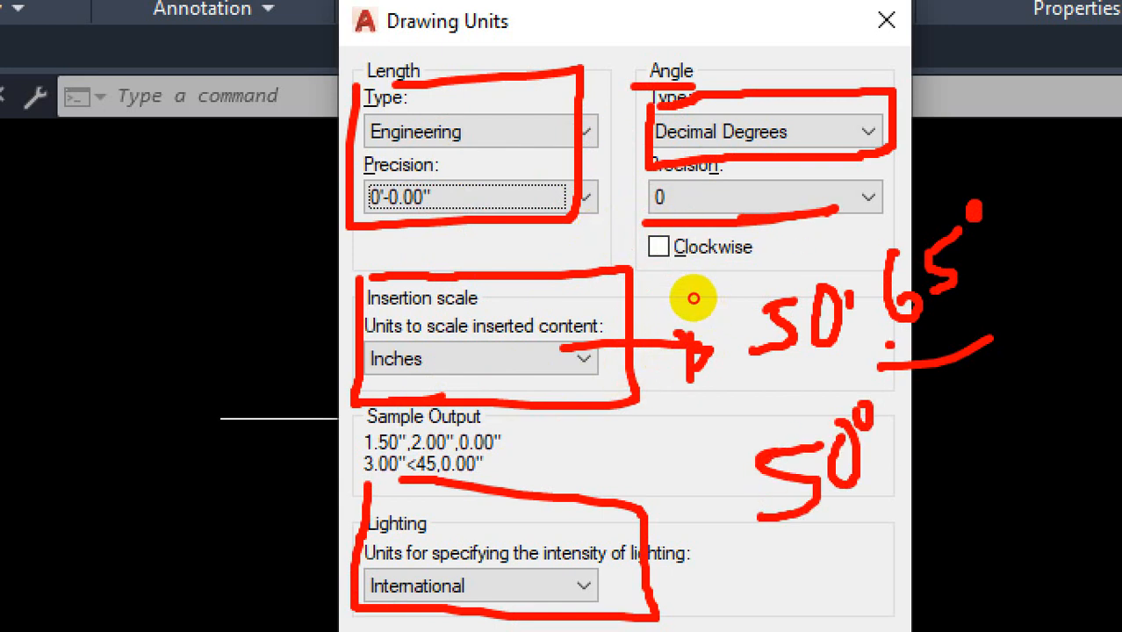
pyautogui.moveTo(890, 345); pyautogui.dragTo(1027, 295)
pyautogui.moveTo(983, 228); pyautogui.dragTo(868, 332)
pyautogui.moveTo(868, 281); pyautogui.dragTo(1016, 328)
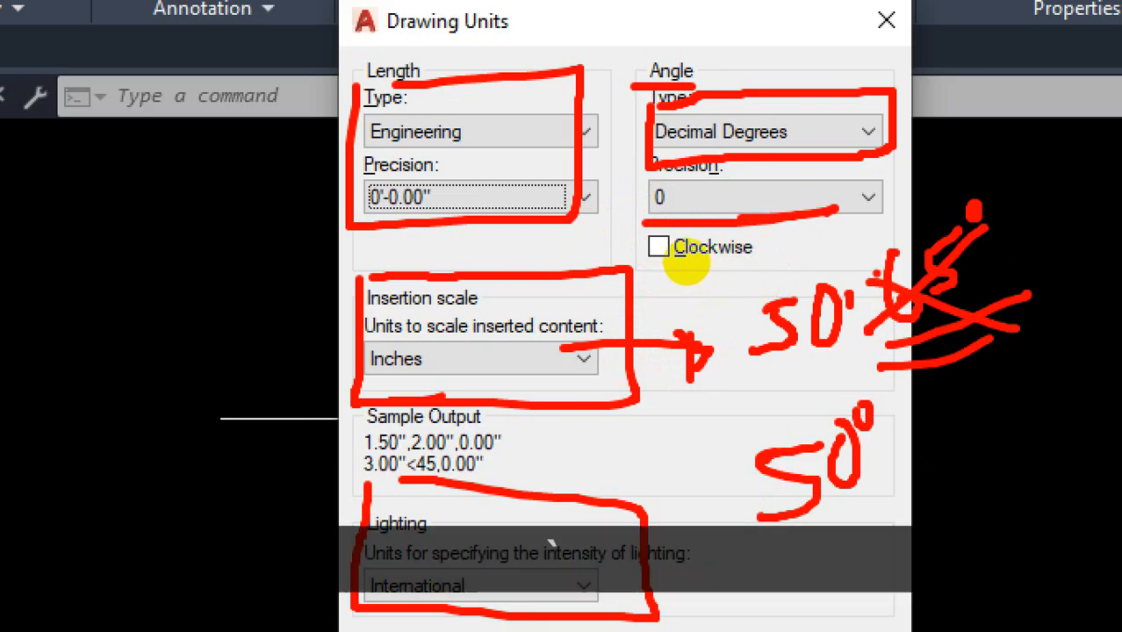
pyautogui.press('Escape')
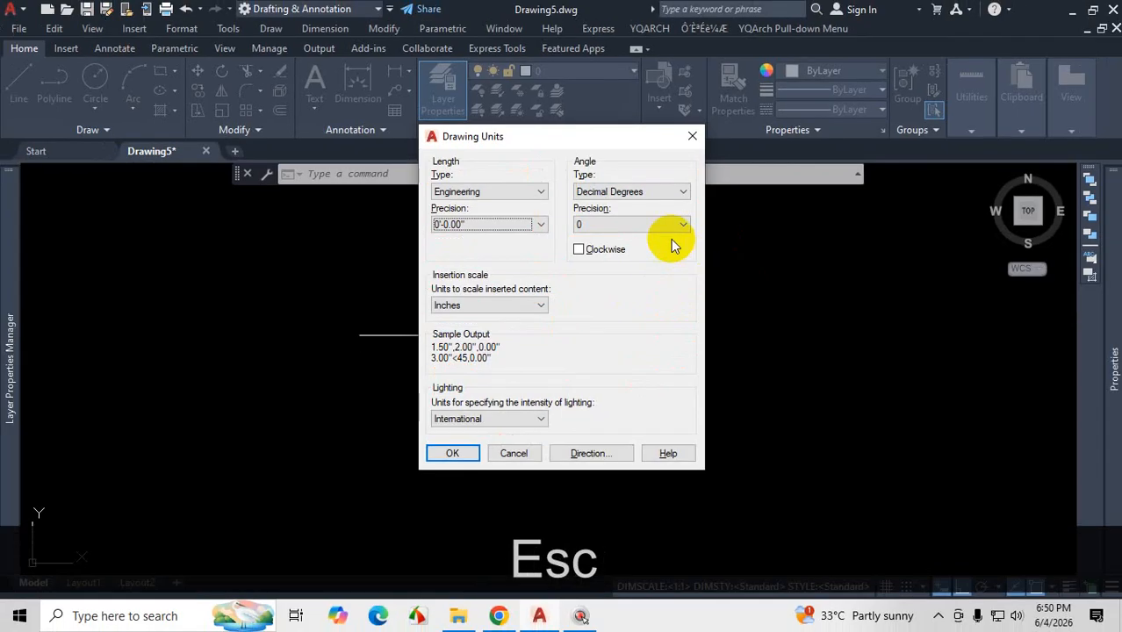
# - Try the decimal-degrees angle precision 0.00 and return it to 0
pyautogui.click(682, 224)
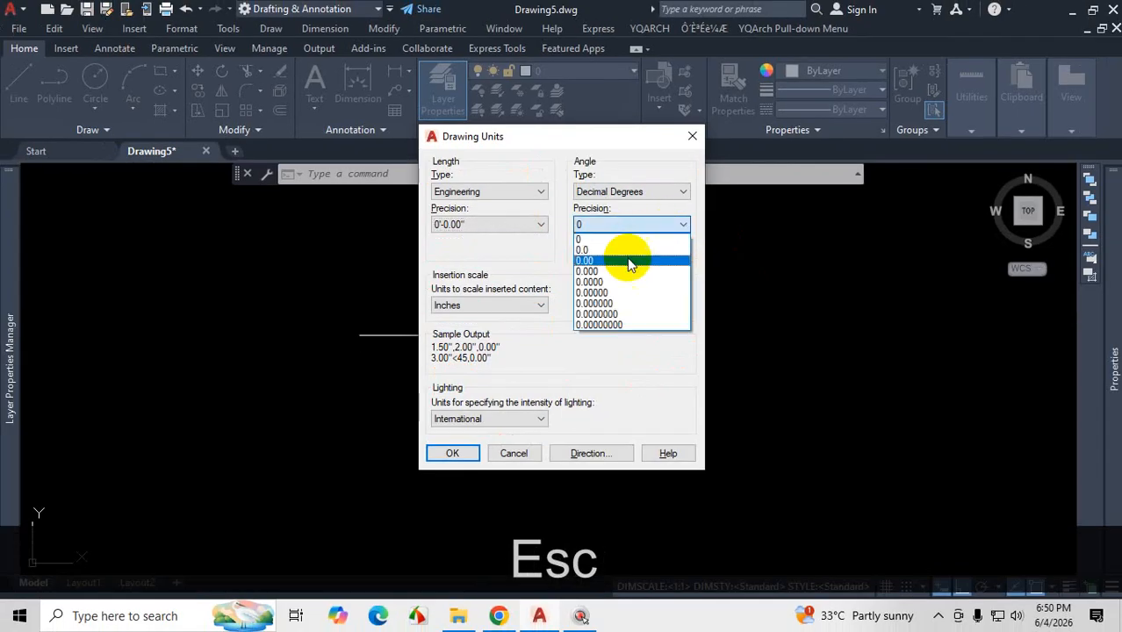
pyautogui.click(625, 263)
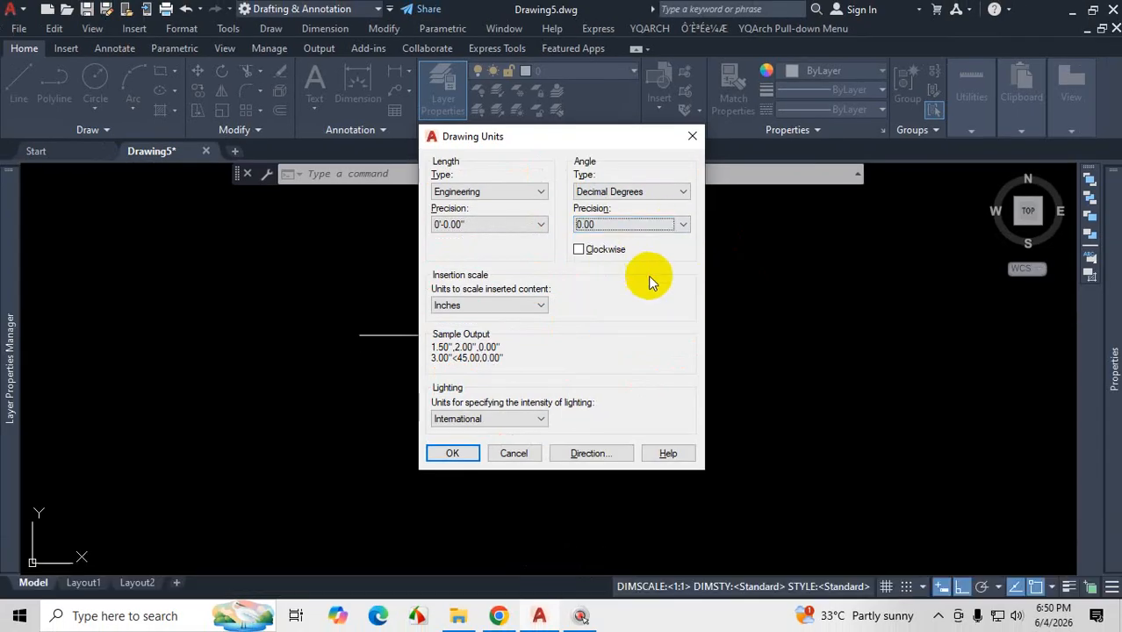
pyautogui.click(678, 226)
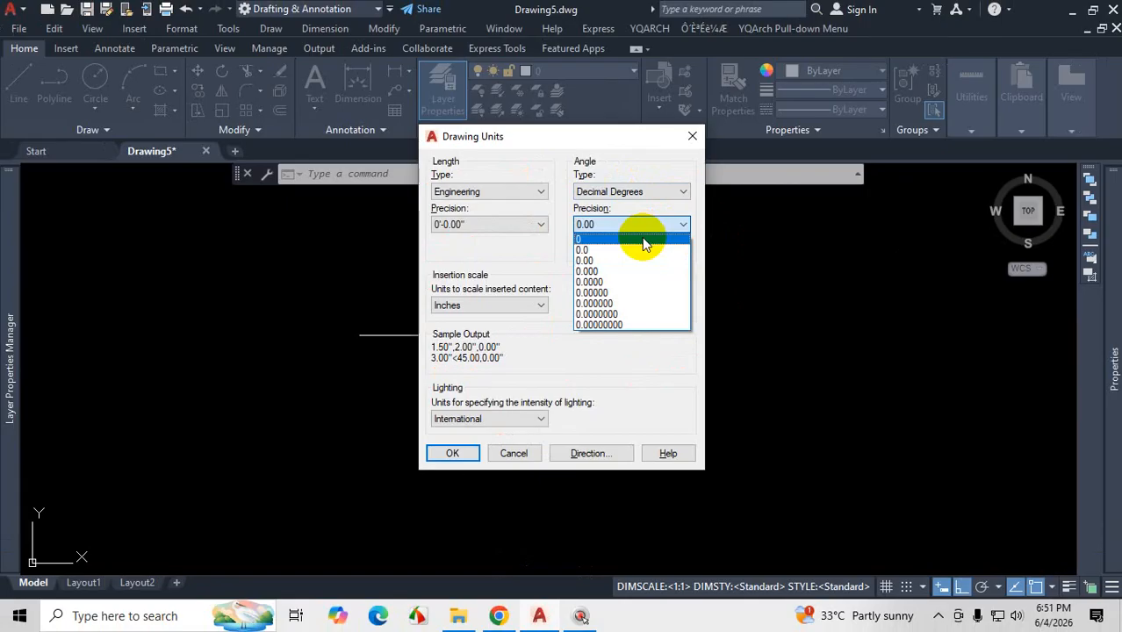
pyautogui.click(642, 237)
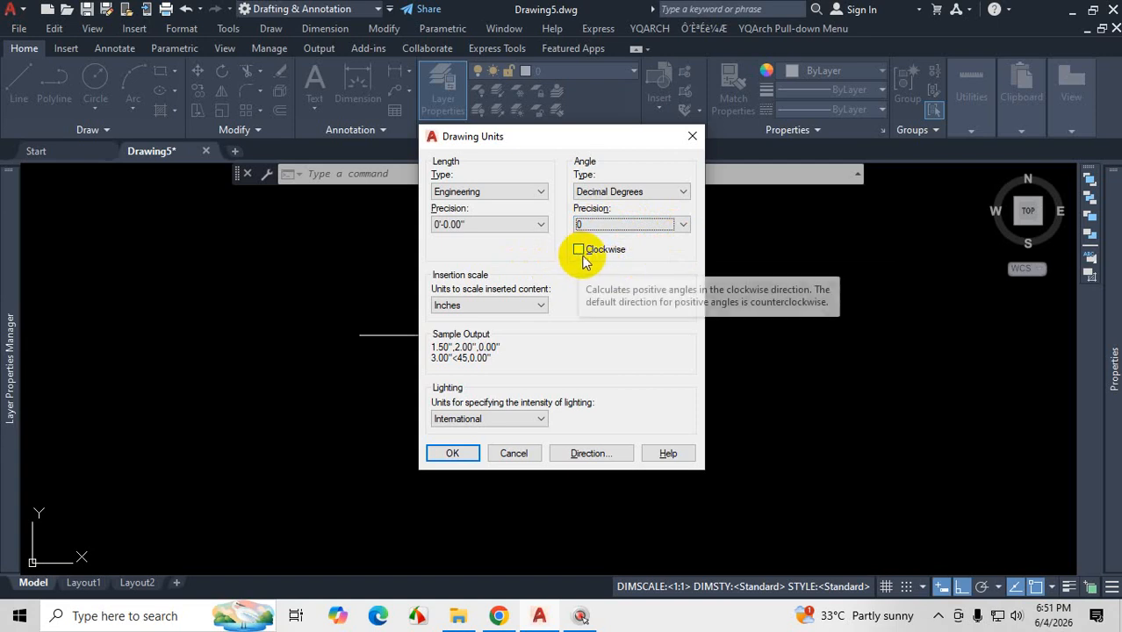
pyautogui.hotkey('ctrl', '1')
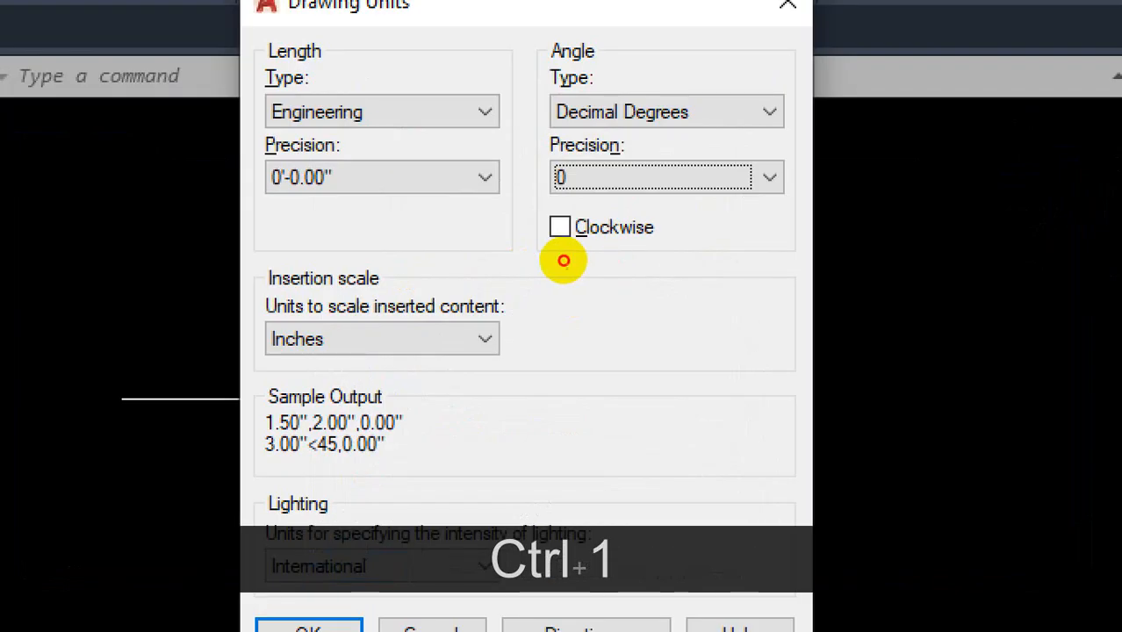
pyautogui.moveTo(564, 261)
pyautogui.mouseDown()
pyautogui.moveTo(638, 251)
pyautogui.moveTo(555, 230)
pyautogui.moveTo(553, 257)
pyautogui.moveTo(561, 252)
pyautogui.mouseUp()
pyautogui.moveTo(495, 425); pyautogui.dragTo(799, 423)
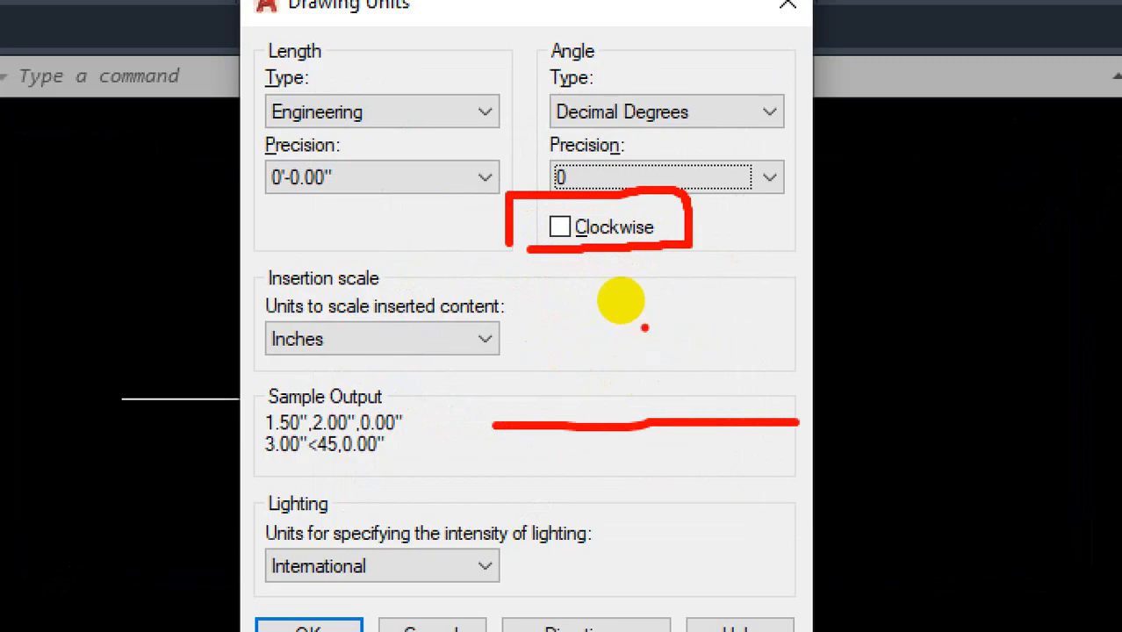
pyautogui.moveTo(638, 275); pyautogui.dragTo(632, 578)
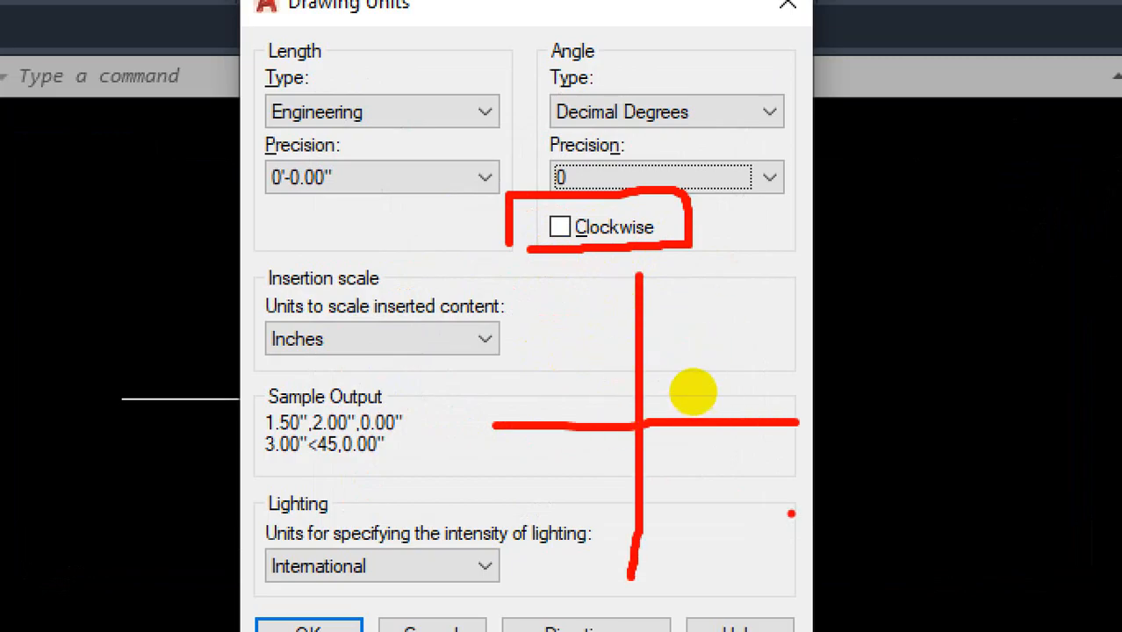
pyautogui.moveTo(834, 404)
pyautogui.mouseDown()
pyautogui.moveTo(835, 465)
pyautogui.moveTo(880, 465)
pyautogui.moveTo(876, 439)
pyautogui.mouseUp()
pyautogui.moveTo(836, 407); pyautogui.dragTo(878, 398)
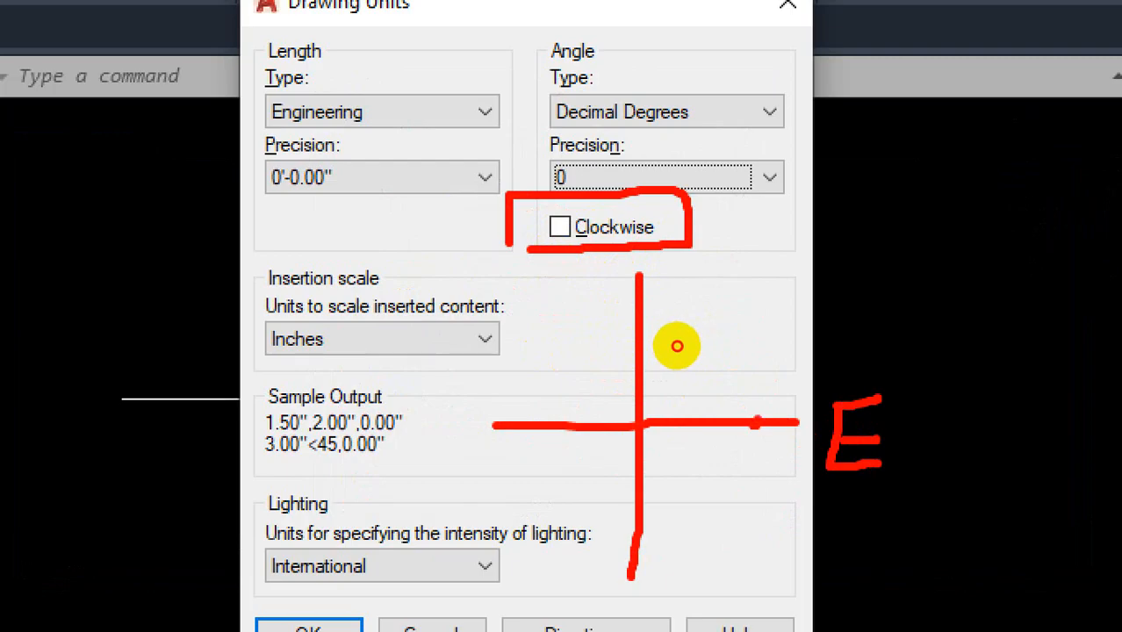
pyautogui.moveTo(754, 423)
pyautogui.mouseDown()
pyautogui.moveTo(654, 300)
pyautogui.moveTo(570, 301)
pyautogui.moveTo(588, 289)
pyautogui.mouseUp()
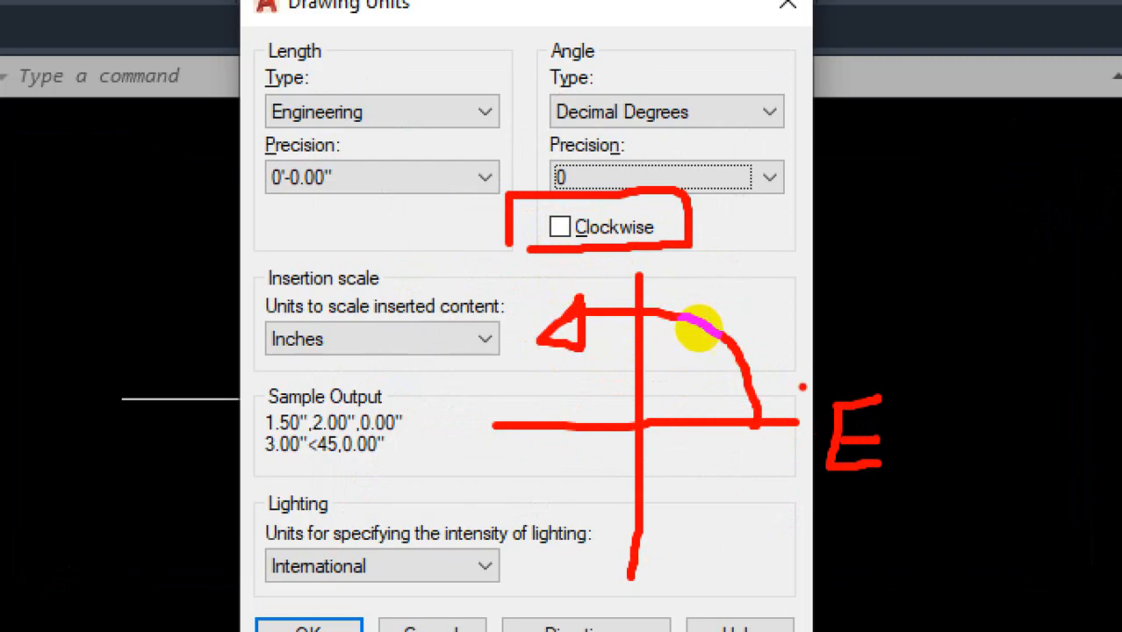
pyautogui.moveTo(823, 390); pyautogui.dragTo(822, 404)
pyautogui.moveTo(648, 279)
pyautogui.mouseDown()
pyautogui.moveTo(702, 260)
pyautogui.moveTo(698, 300)
pyautogui.mouseUp()
pyautogui.moveTo(719, 266)
pyautogui.mouseDown()
pyautogui.moveTo(729, 282)
pyautogui.moveTo(721, 268)
pyautogui.mouseUp()
pyautogui.moveTo(449, 406); pyautogui.dragTo(452, 450)
pyautogui.moveTo(490, 386)
pyautogui.mouseDown()
pyautogui.moveTo(488, 427)
pyautogui.moveTo(516, 389)
pyautogui.mouseUp()
pyautogui.moveTo(621, 552); pyautogui.dragTo(669, 593)
pyautogui.moveTo(693, 555); pyautogui.dragTo(706, 562)
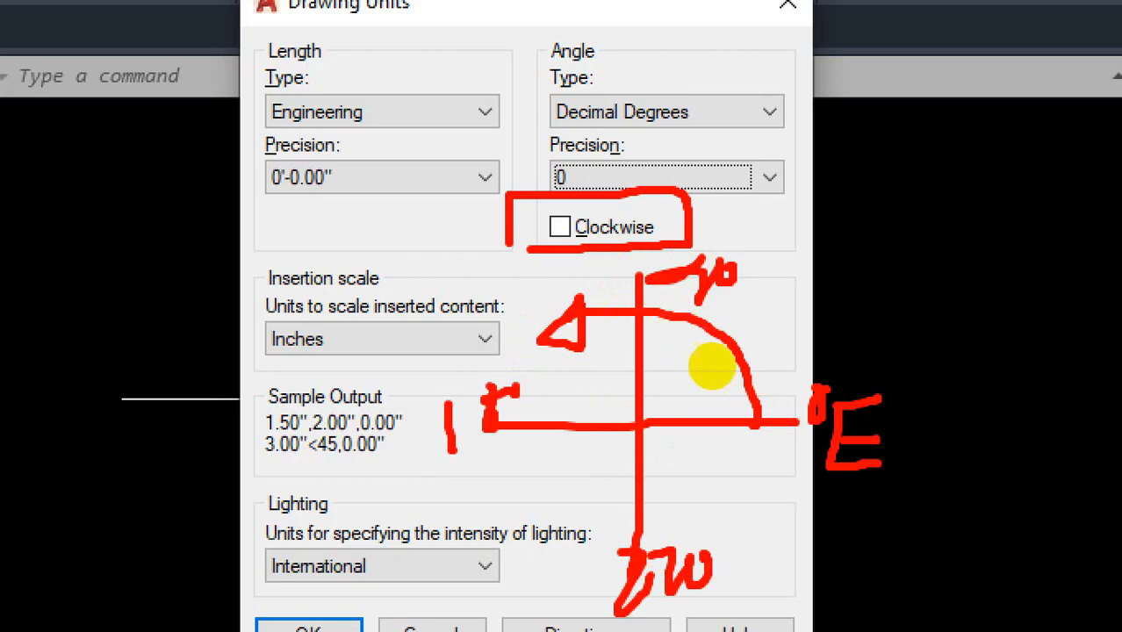
pyautogui.moveTo(789, 428)
pyautogui.mouseDown()
pyautogui.moveTo(770, 486)
pyautogui.moveTo(669, 520)
pyautogui.moveTo(655, 538)
pyautogui.moveTo(659, 513)
pyautogui.mouseUp()
pyautogui.moveTo(776, 543); pyautogui.dragTo(781, 602)
pyautogui.moveTo(801, 537)
pyautogui.mouseDown()
pyautogui.moveTo(809, 574)
pyautogui.moveTo(799, 527)
pyautogui.mouseUp()
pyautogui.moveTo(413, 492); pyautogui.dragTo(415, 531)
pyautogui.moveTo(451, 451); pyautogui.dragTo(496, 478)
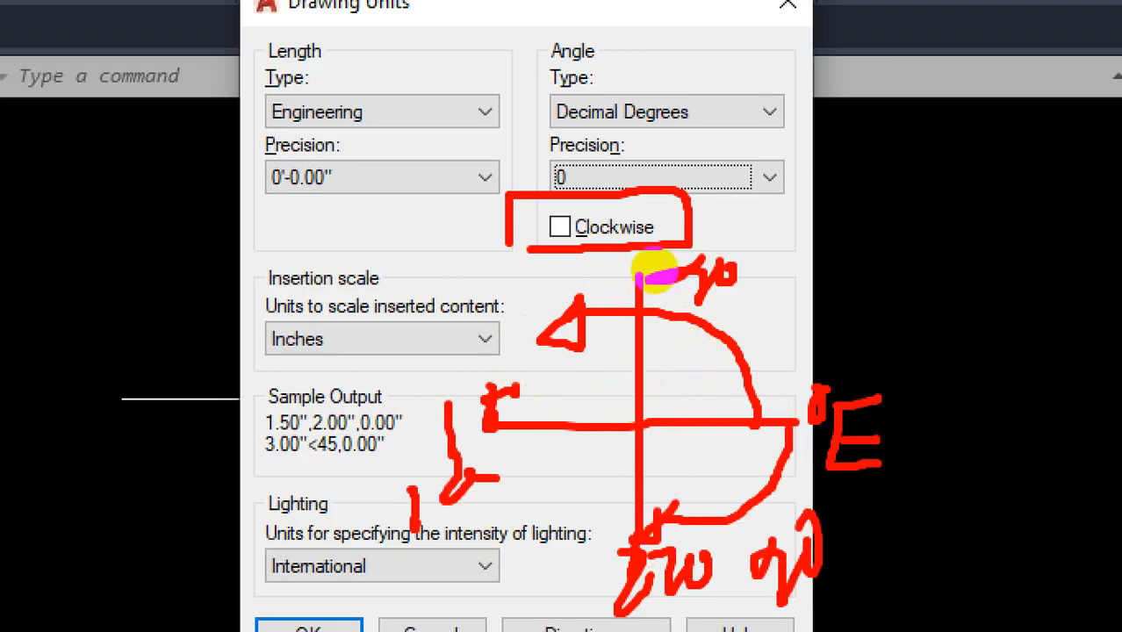
pyautogui.moveTo(760, 254); pyautogui.dragTo(897, 264)
pyautogui.click(896, 244)
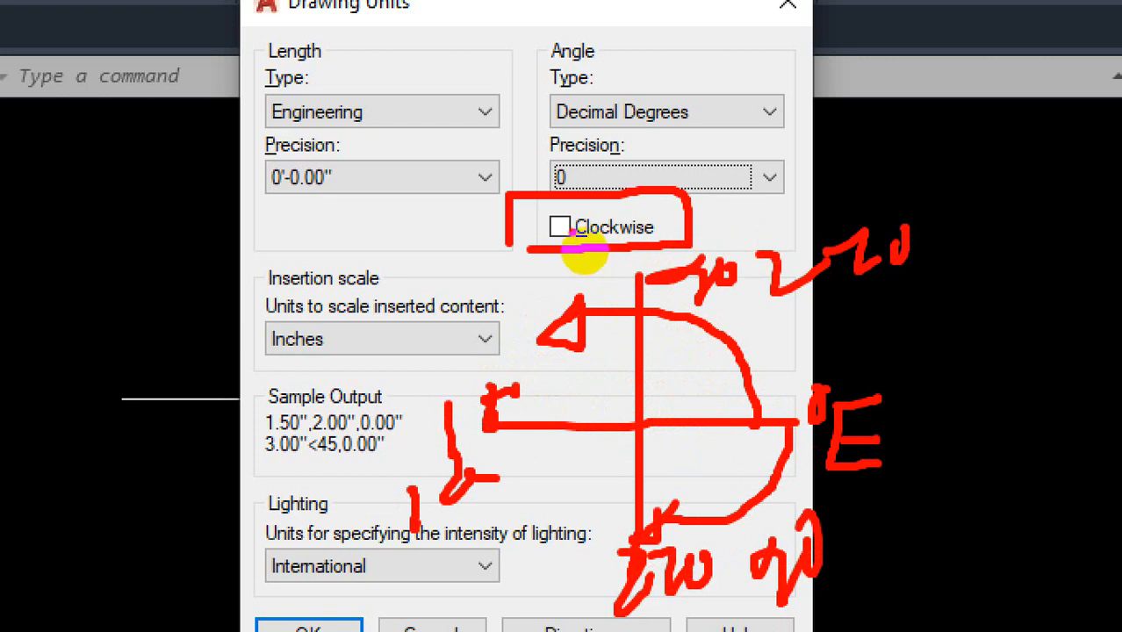
pyautogui.moveTo(556, 224); pyautogui.dragTo(634, 170)
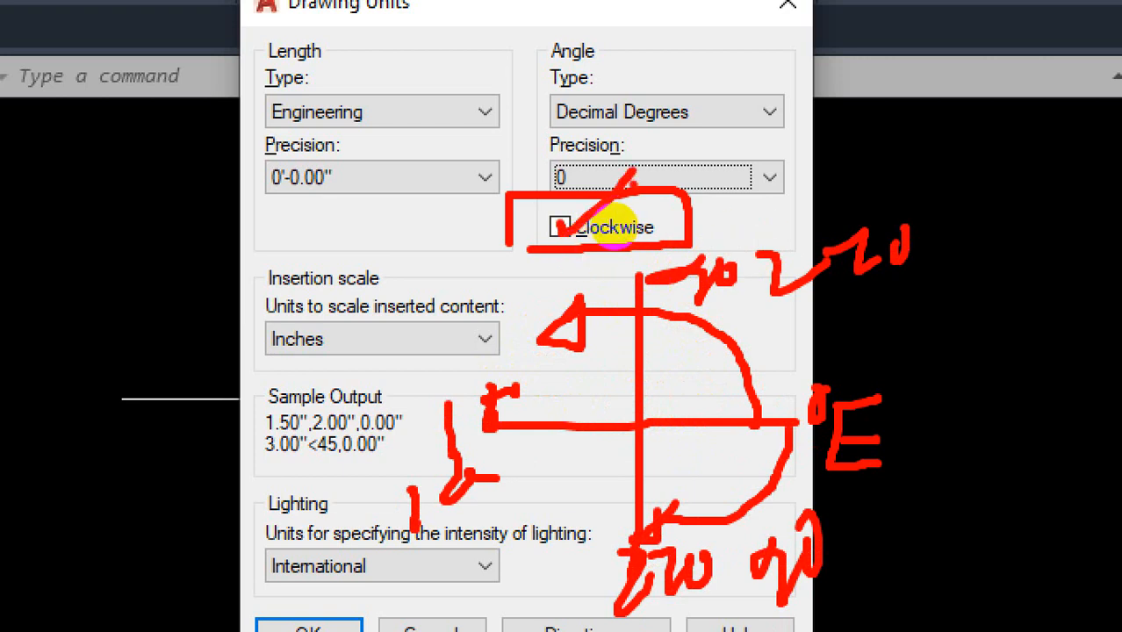
pyautogui.hotkey('ctrl', '1')
pyautogui.press('Escape')
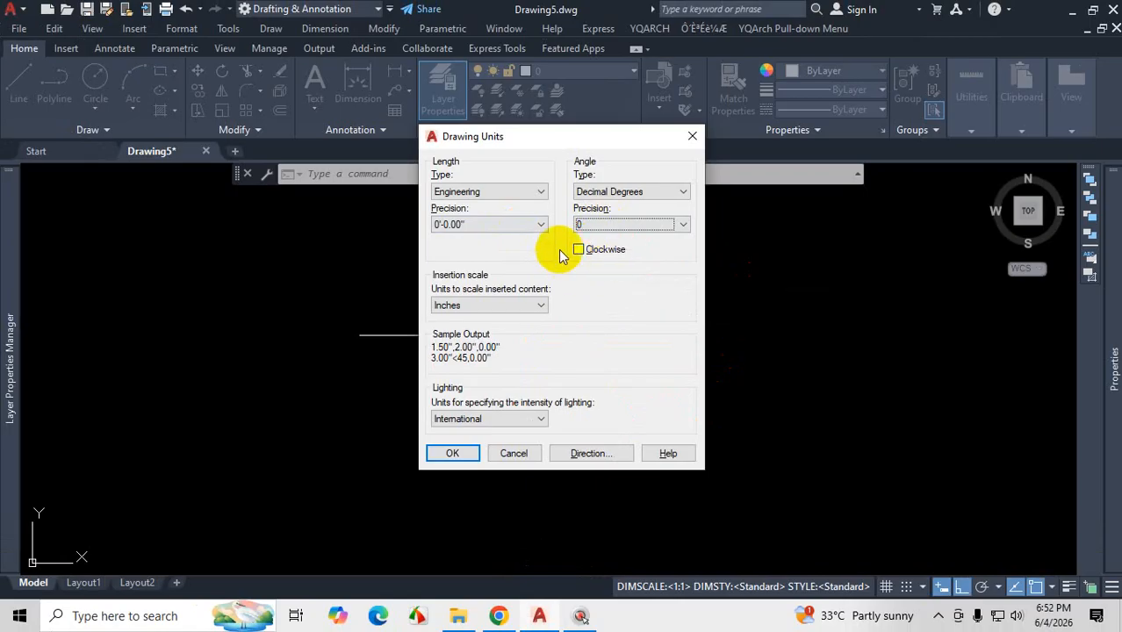
# - Accept the drawing units and delete the horizontal line from the drawing
pyautogui.click(463, 453)
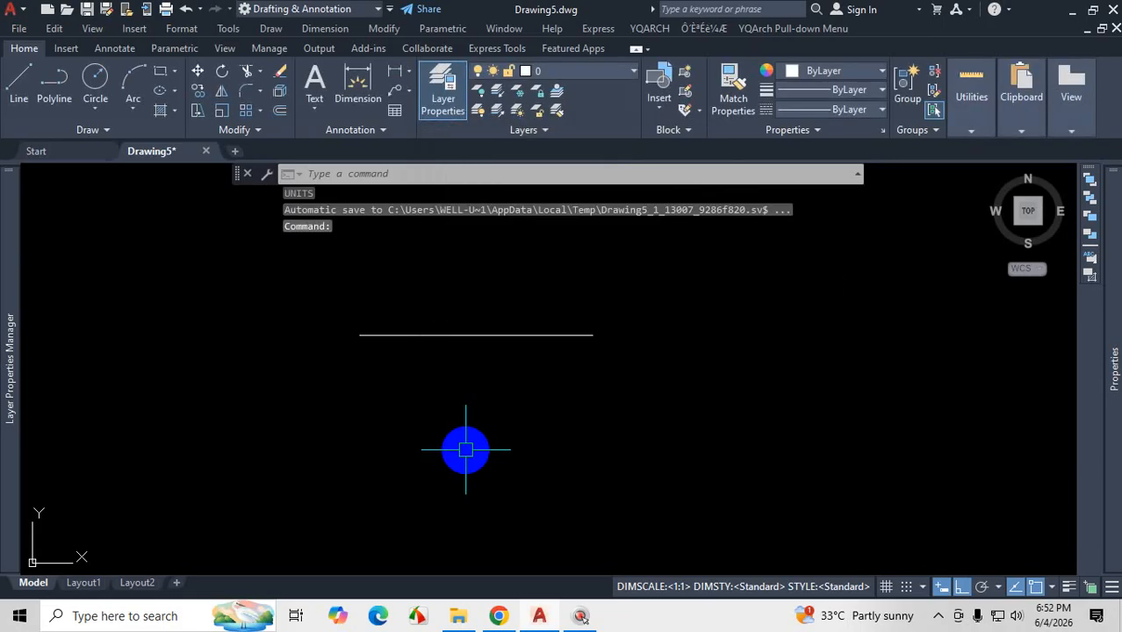
pyautogui.scroll(-2, 466, 448)
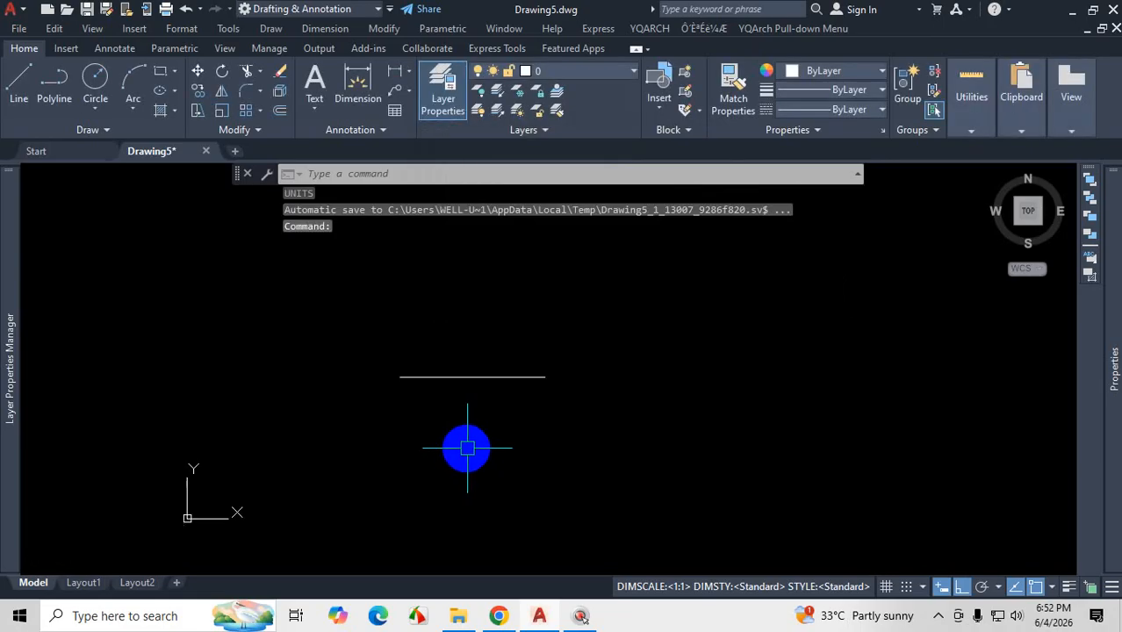
pyautogui.click(597, 345)
pyautogui.click(501, 435)
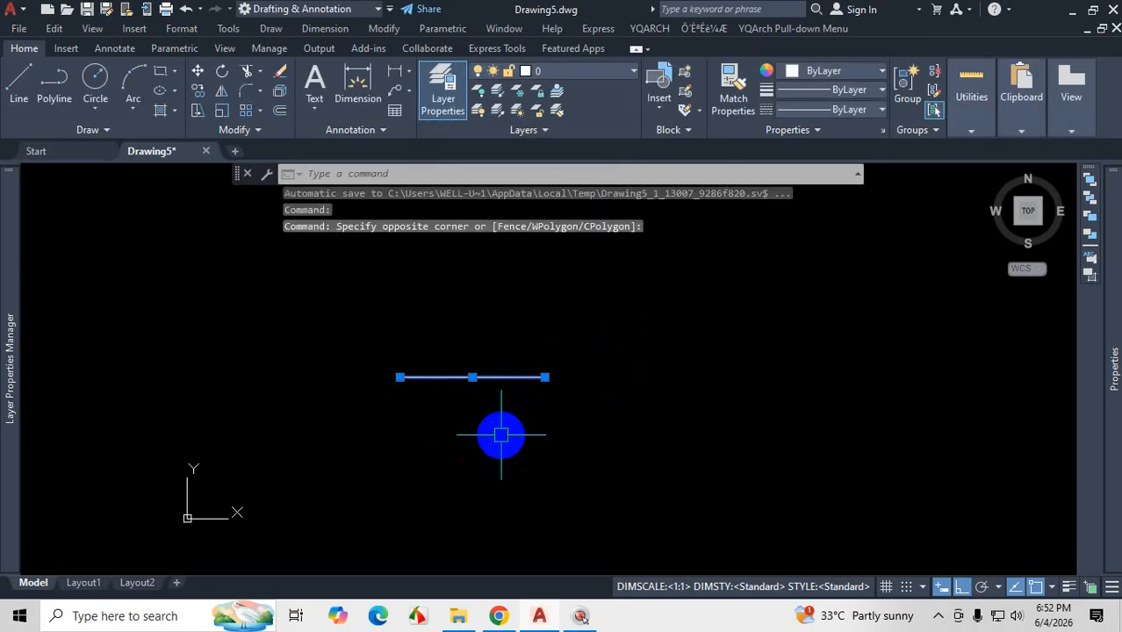
pyautogui.press('Delete')
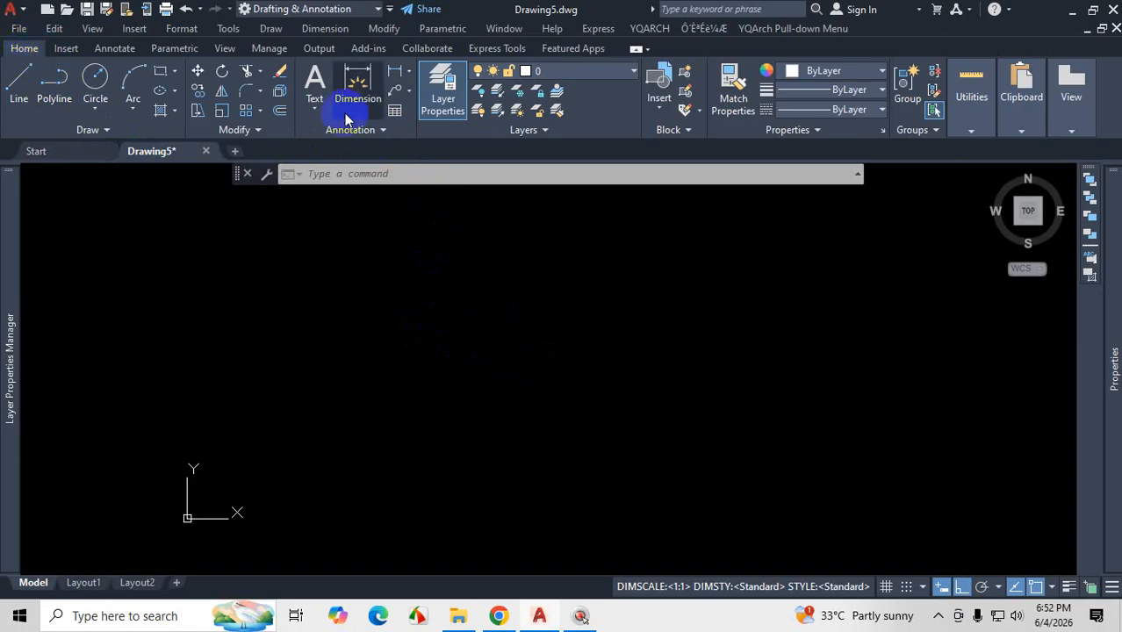
# - Open the Dimension Style Manager, close it, and reopen it with the DIMSTYLE command
pyautogui.click(386, 132)
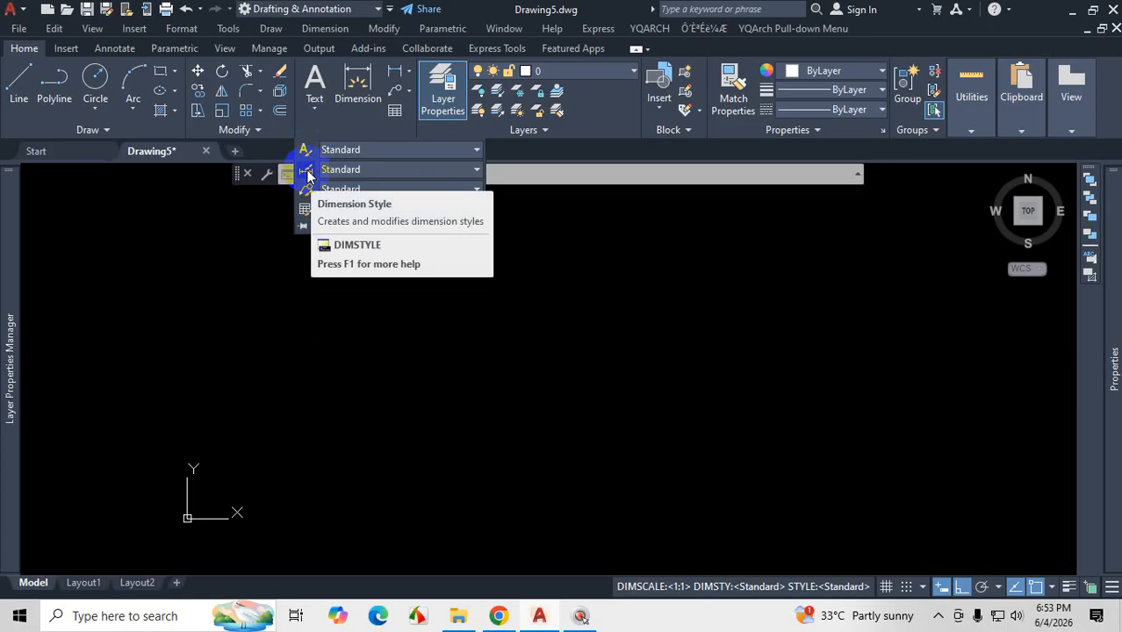
pyautogui.click(306, 174)
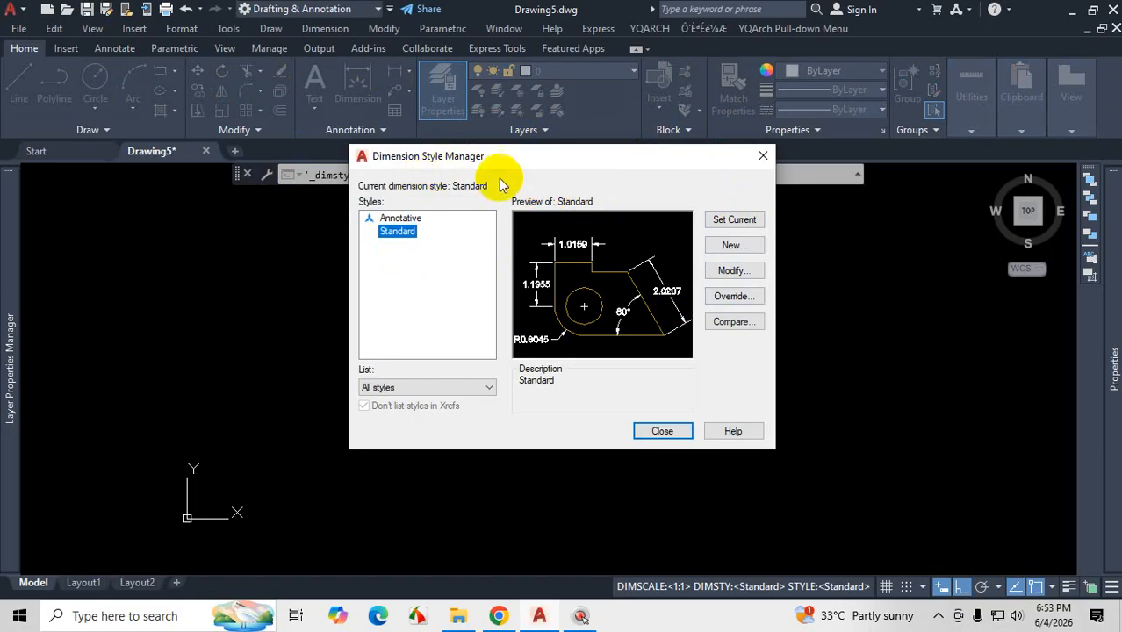
pyautogui.click(763, 156)
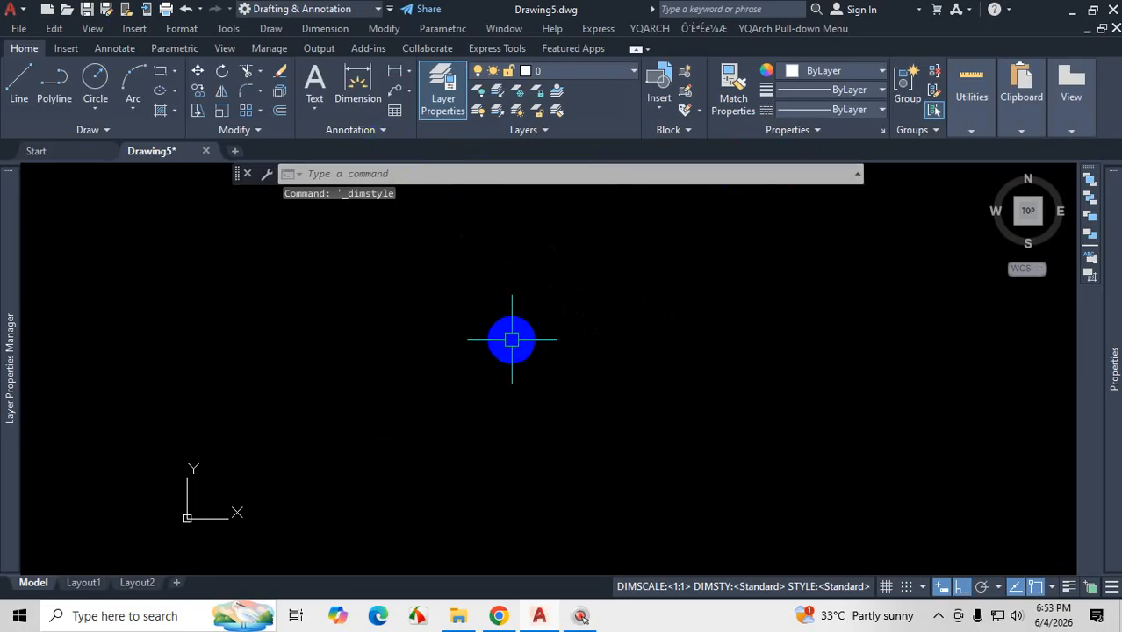
pyautogui.write('D')
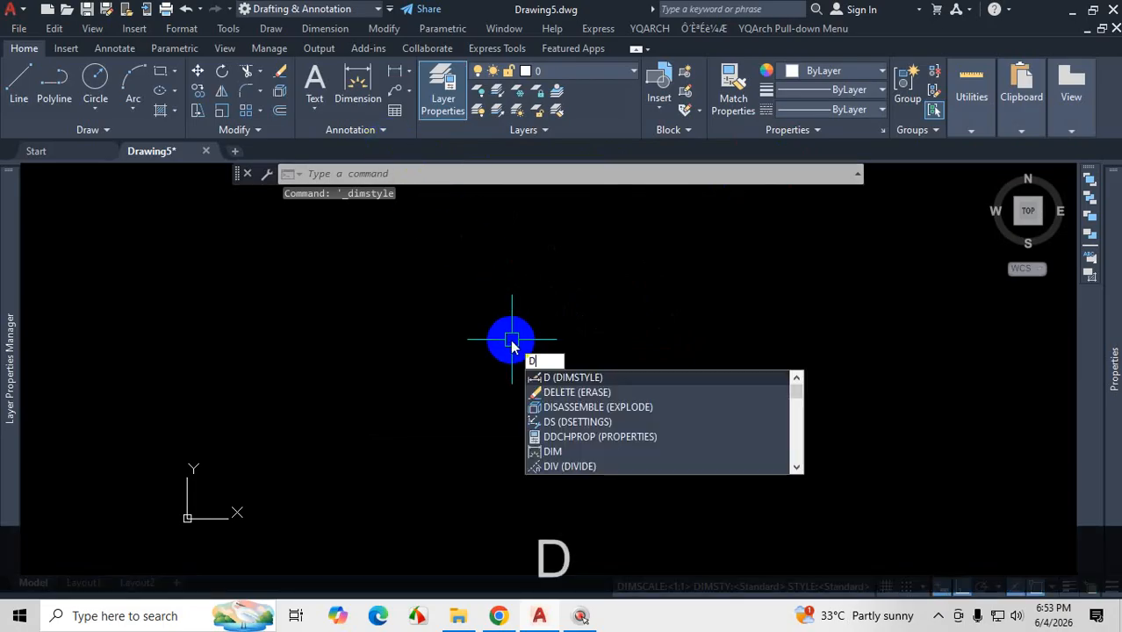
pyautogui.press('Return')
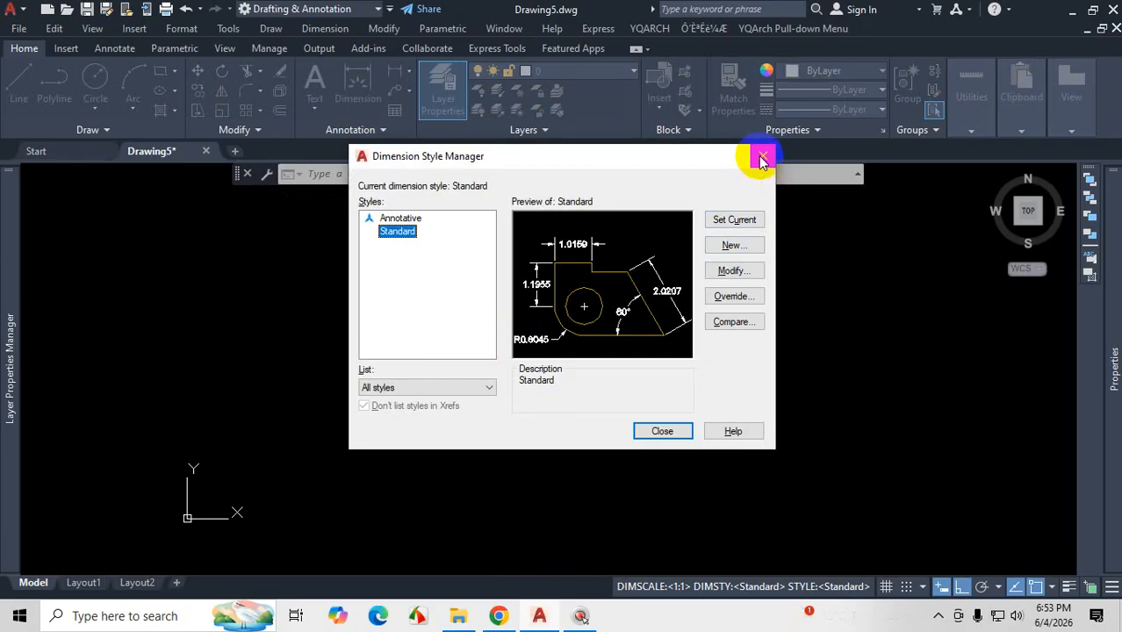
# - Switch to Chrome, examine the dimension notation on the pile and column sheets of DETAIL STRUCTURAL DRAWINGS.pdf, and return to AutoCAD
pyautogui.click(498, 614)
pyautogui.scroll(5, 612, 386)
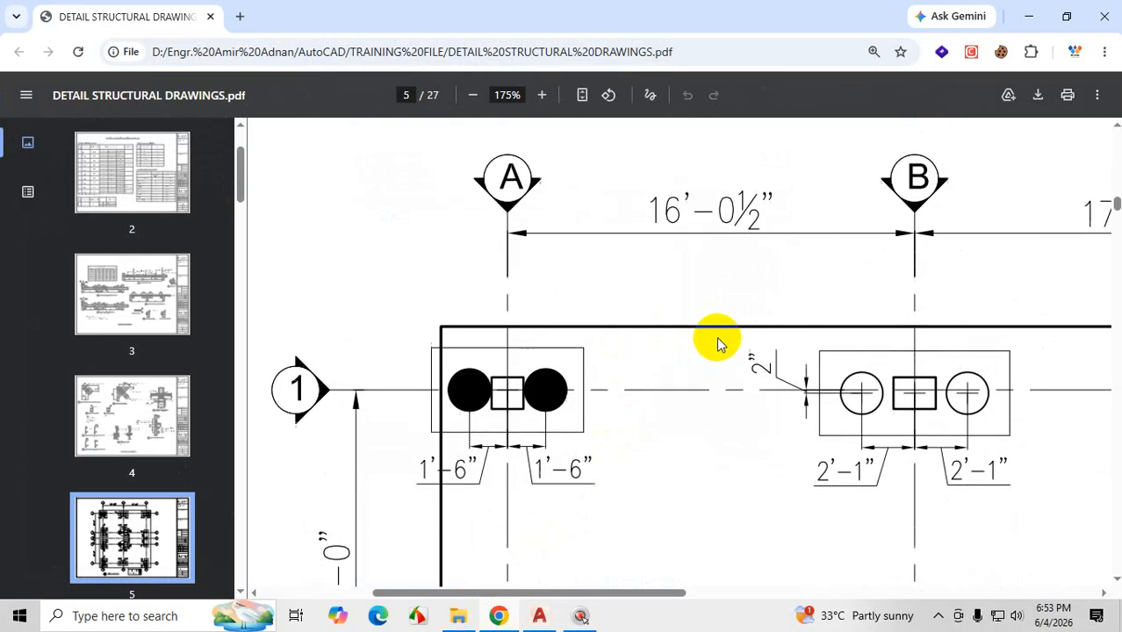
pyautogui.scroll(-1, 751, 244)
pyautogui.scroll(-15, 750, 254)
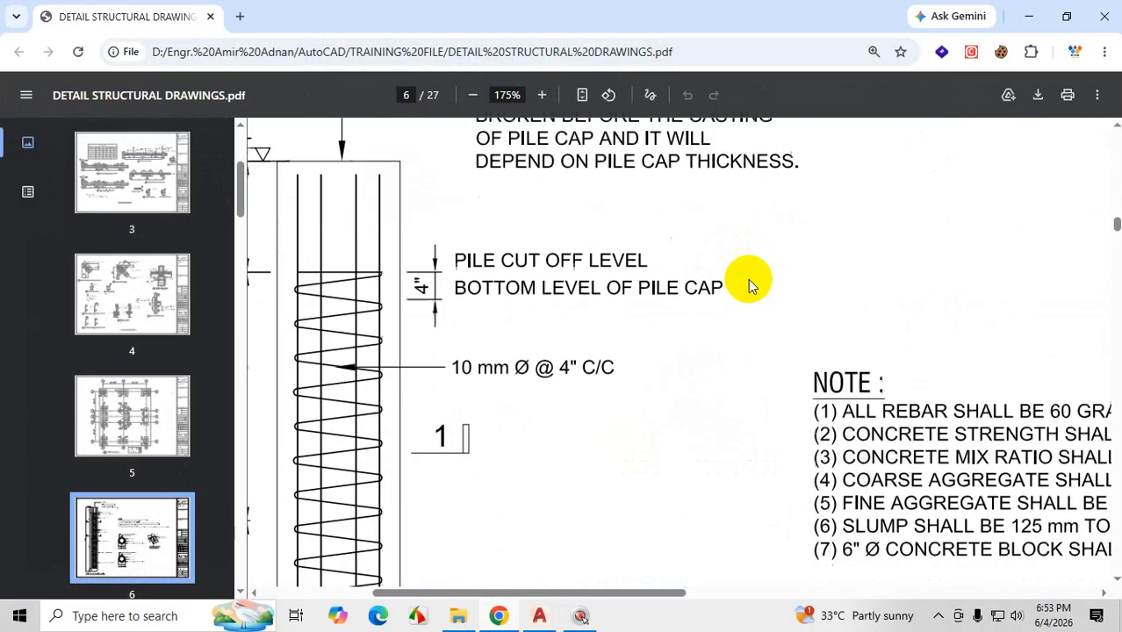
pyautogui.scroll(-20, 759, 294)
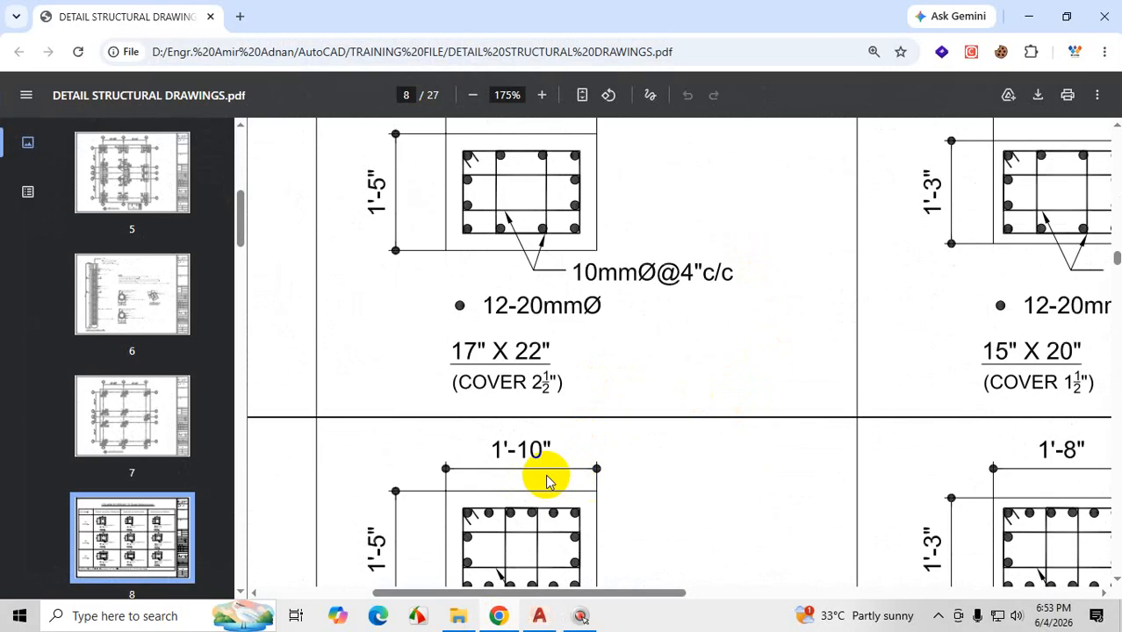
pyautogui.scroll(10, 549, 477)
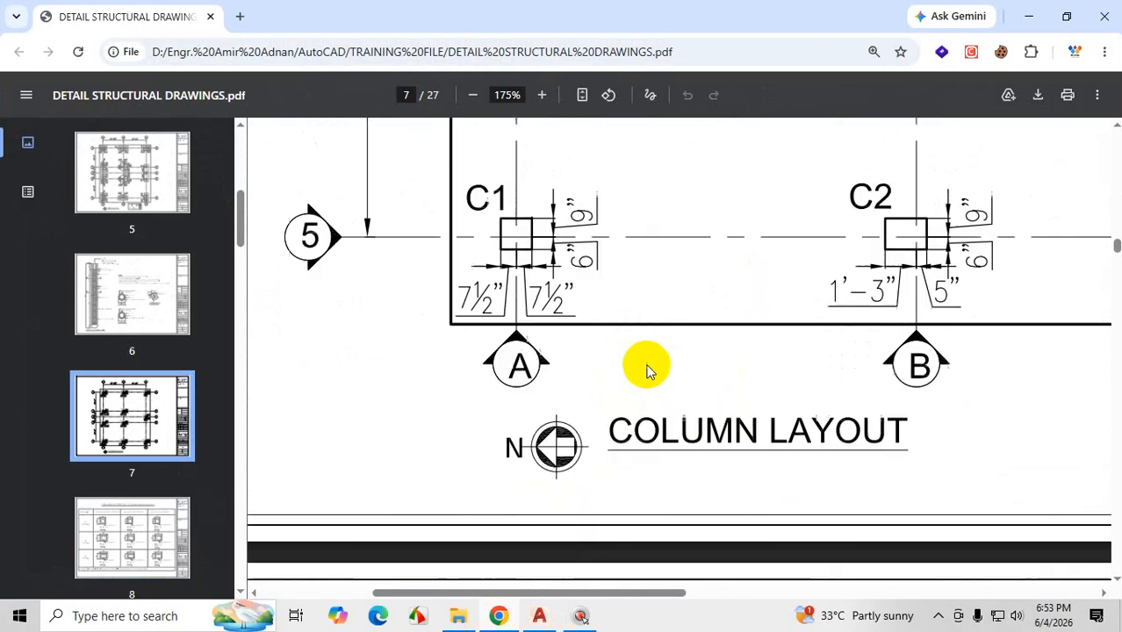
pyautogui.scroll(15, 601, 430)
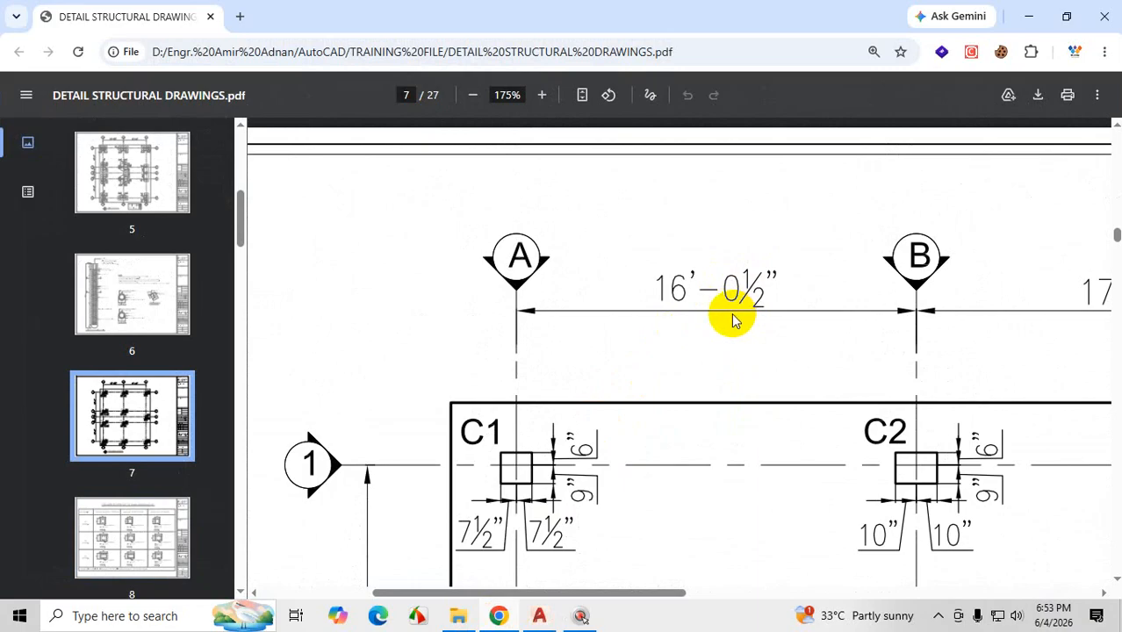
pyautogui.click(1027, 12)
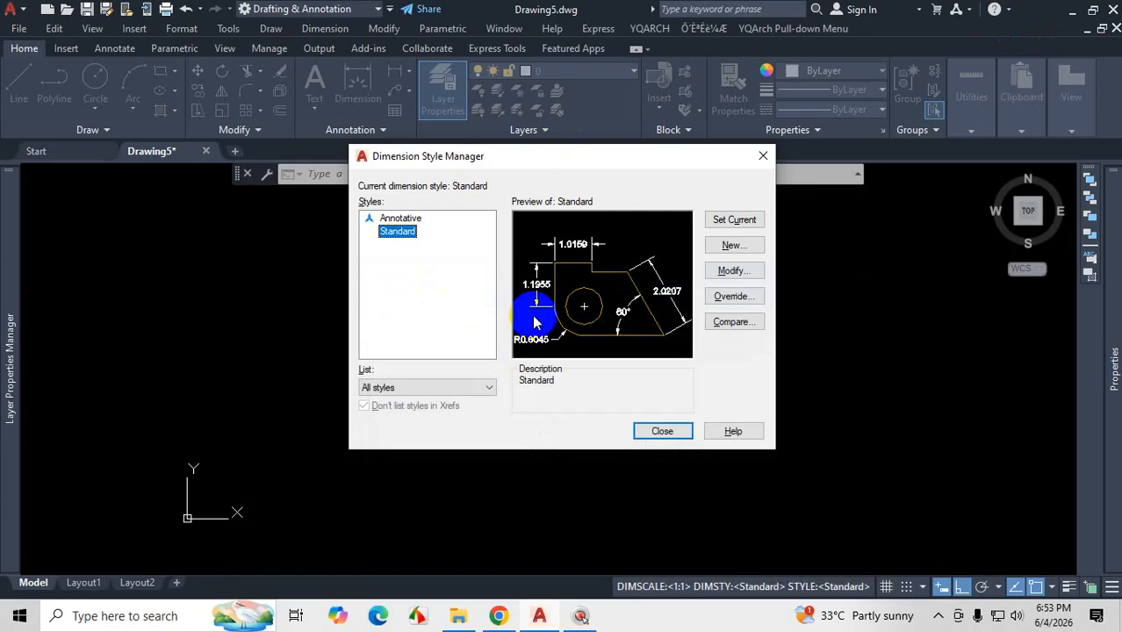
pyautogui.press('ctrl')
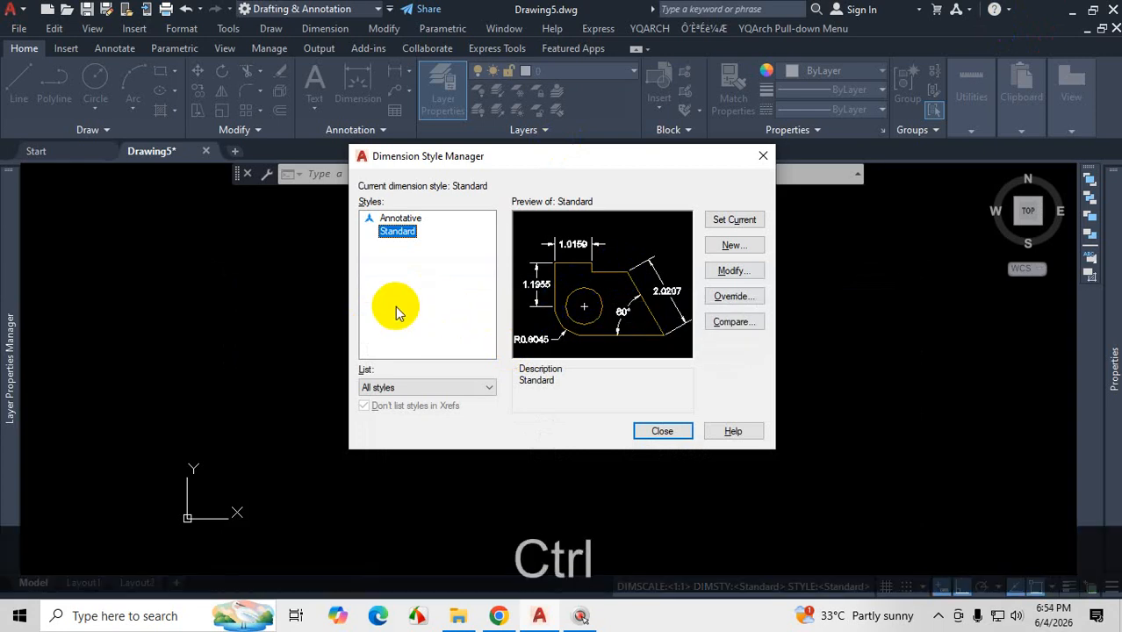
pyautogui.hotkey('ctrl', '1')
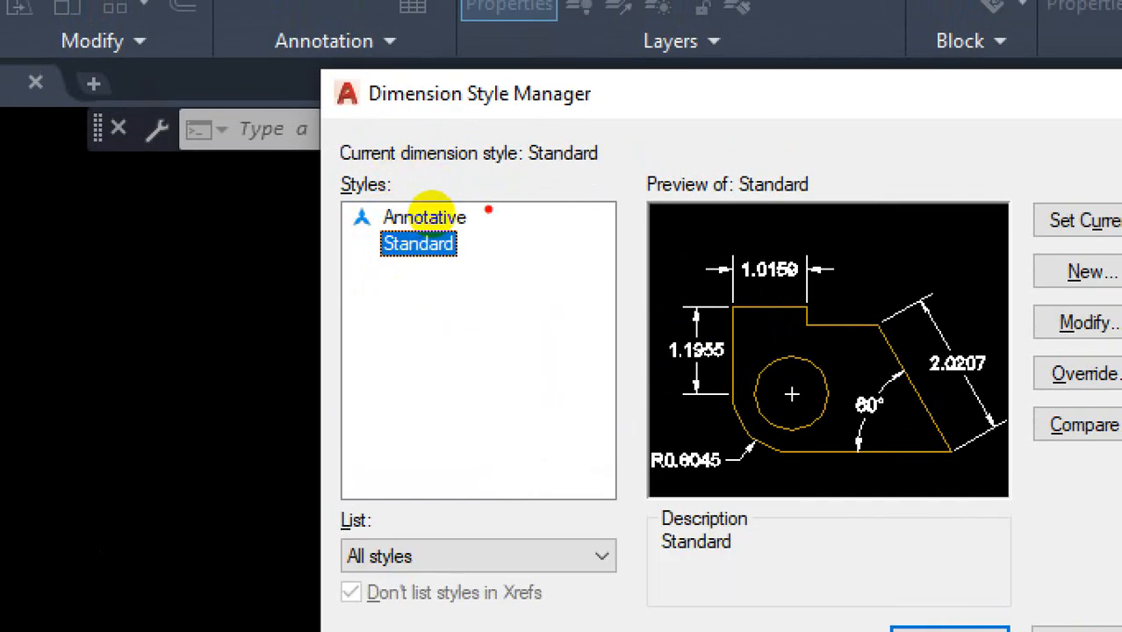
pyautogui.moveTo(432, 213)
pyautogui.mouseDown()
pyautogui.moveTo(431, 235)
pyautogui.moveTo(393, 243)
pyautogui.moveTo(344, 217)
pyautogui.moveTo(370, 207)
pyautogui.mouseUp()
pyautogui.moveTo(459, 249); pyautogui.dragTo(545, 253)
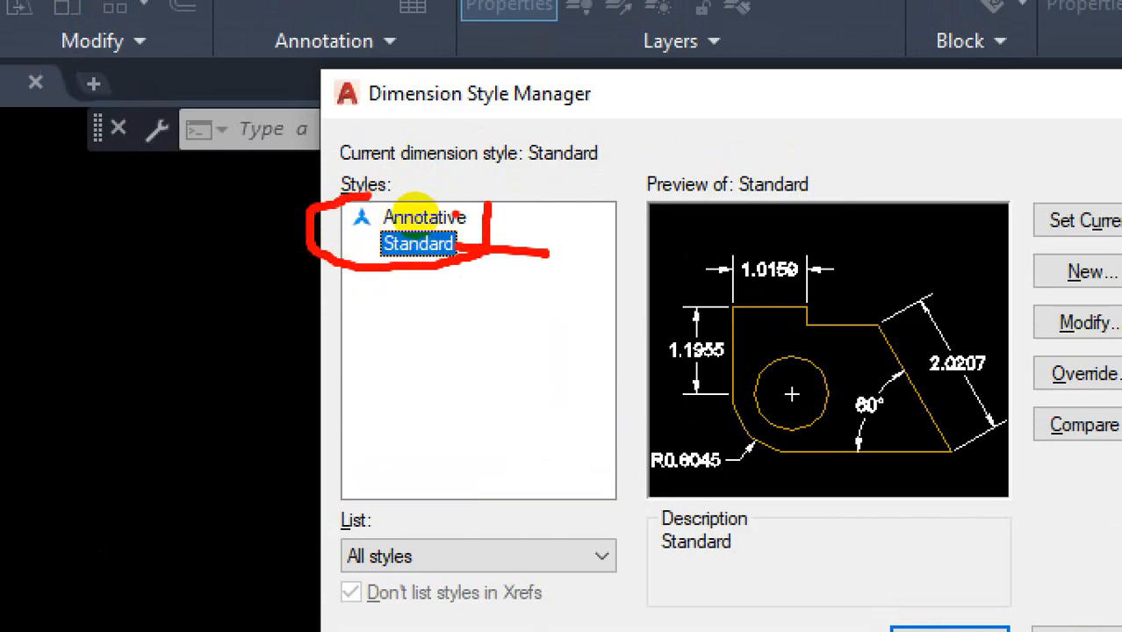
pyautogui.moveTo(355, 196)
pyautogui.mouseDown()
pyautogui.moveTo(358, 208)
pyautogui.moveTo(425, 218)
pyautogui.moveTo(372, 209)
pyautogui.mouseUp()
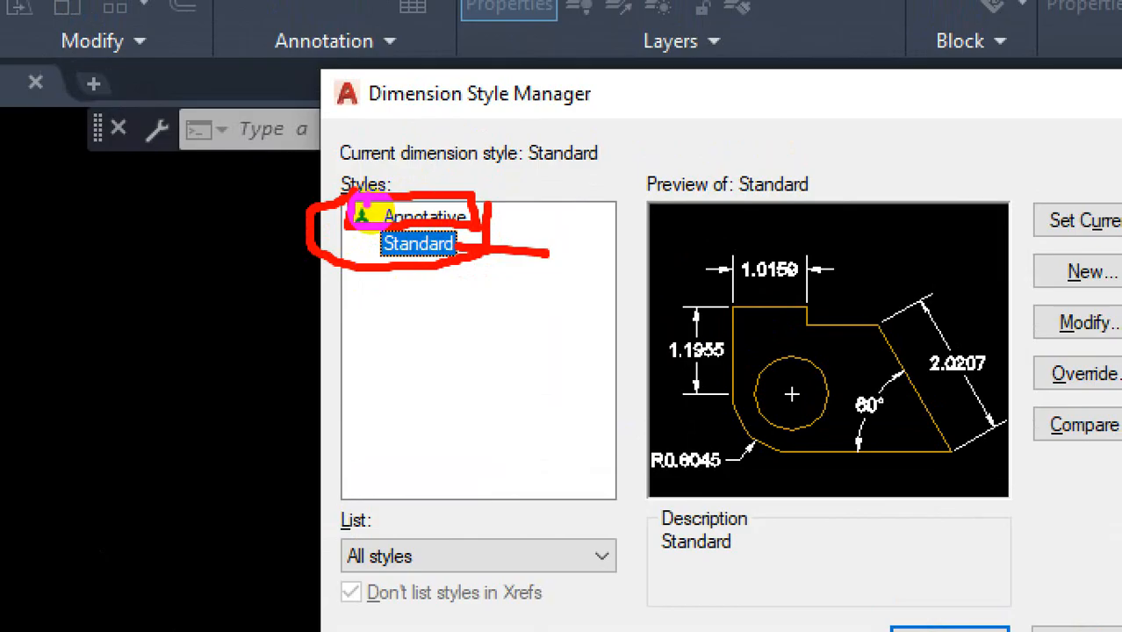
pyautogui.press('Escape')
pyautogui.press('ctrl')
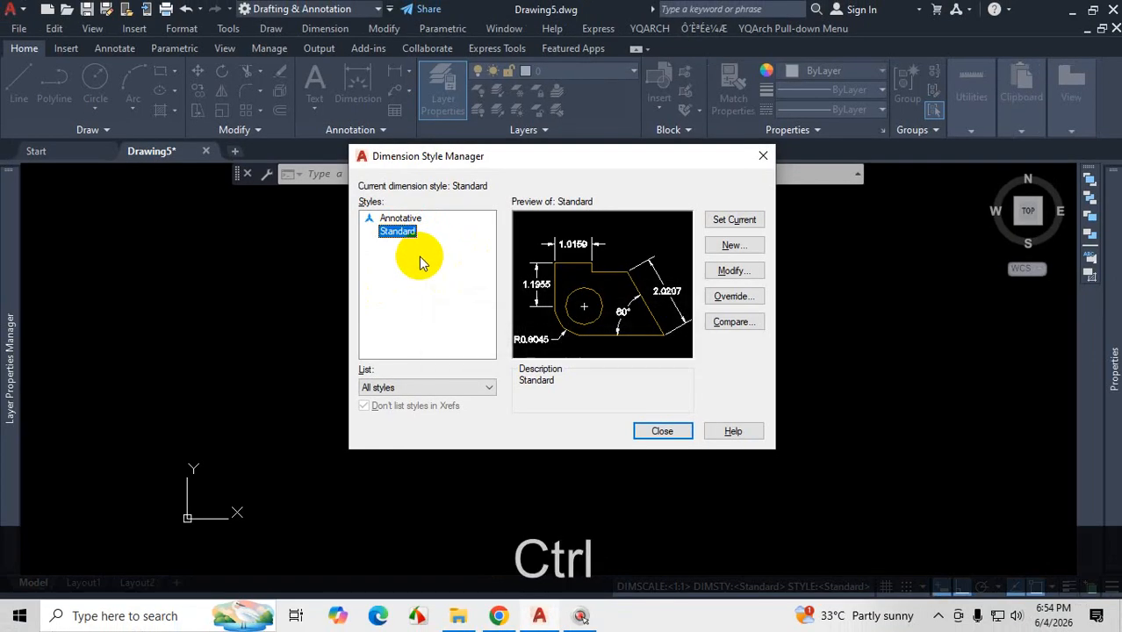
pyautogui.hotkey('ctrl', '1')
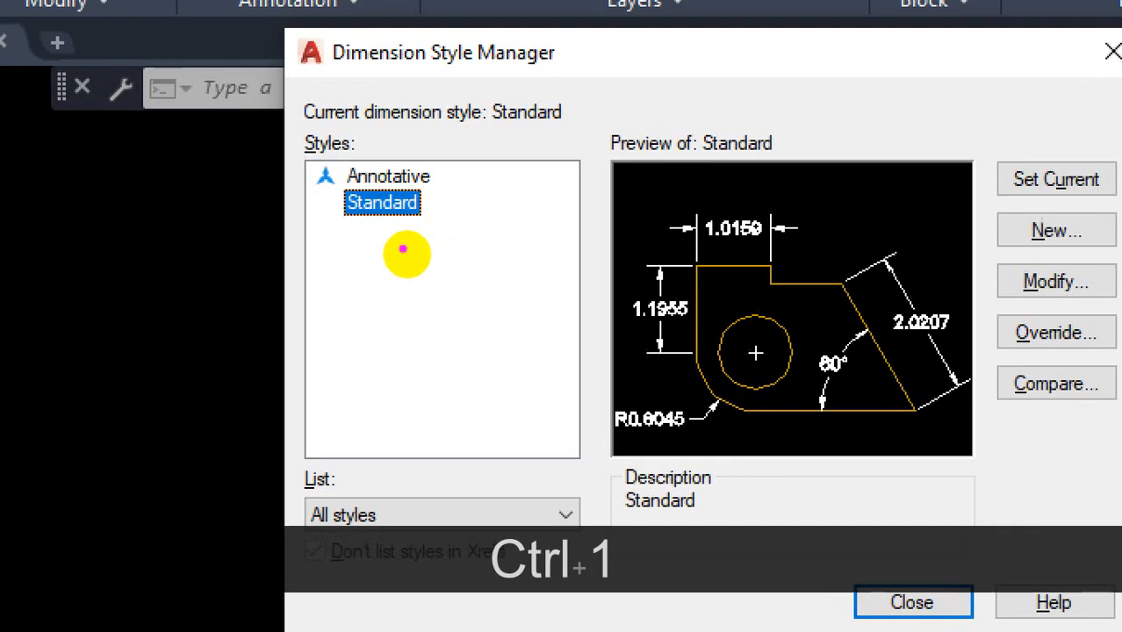
pyautogui.moveTo(380, 222); pyautogui.dragTo(410, 225)
pyautogui.moveTo(425, 207)
pyautogui.mouseDown()
pyautogui.moveTo(482, 195)
pyautogui.moveTo(491, 224)
pyautogui.mouseUp()
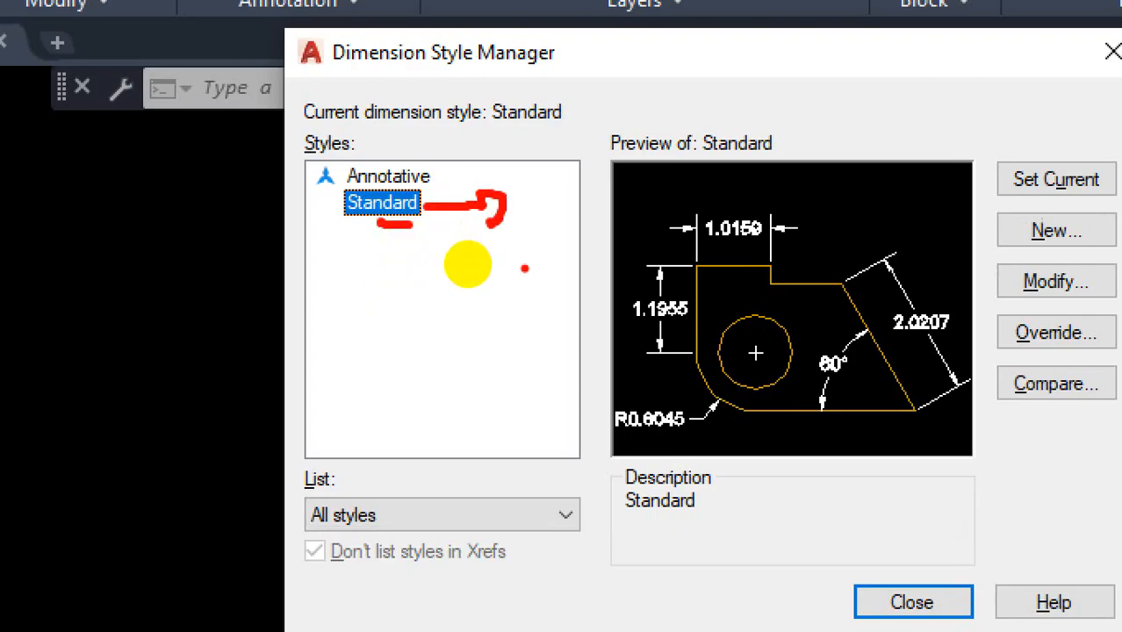
pyautogui.press('Escape')
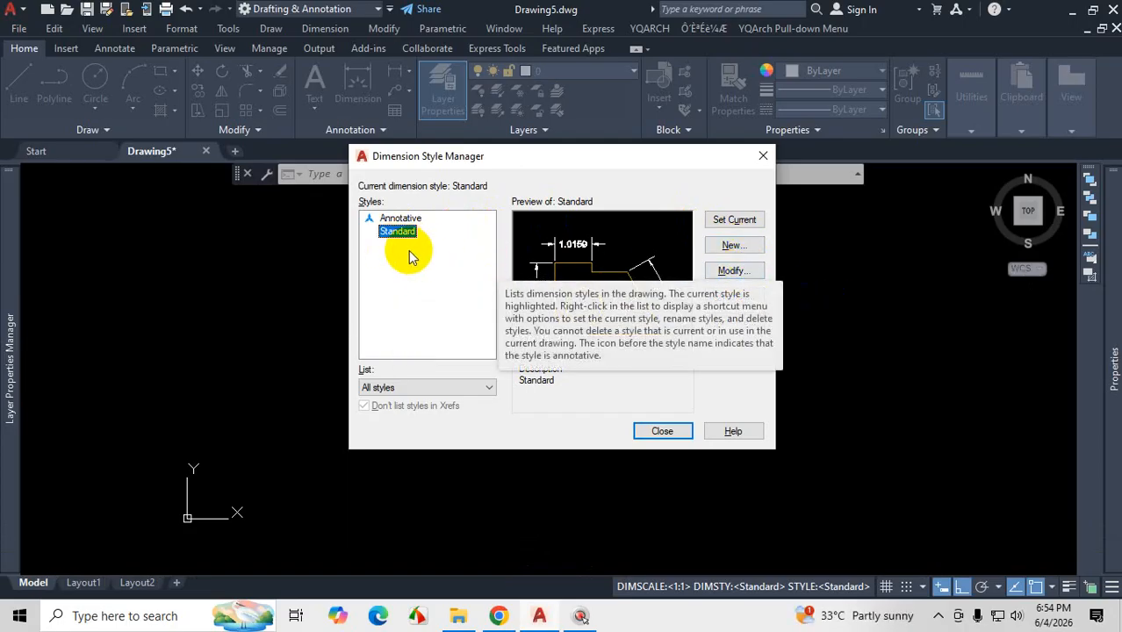
pyautogui.click(411, 286)
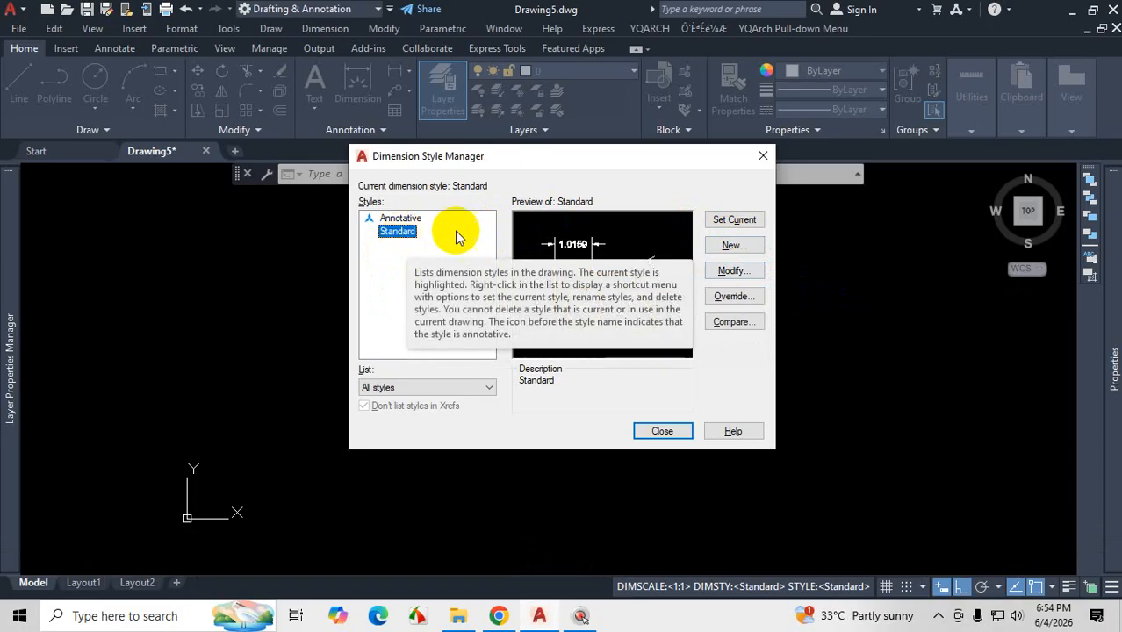
# - Create a new dimension style named 1, based on Standard and used for all dimensions
pyautogui.click(734, 246)
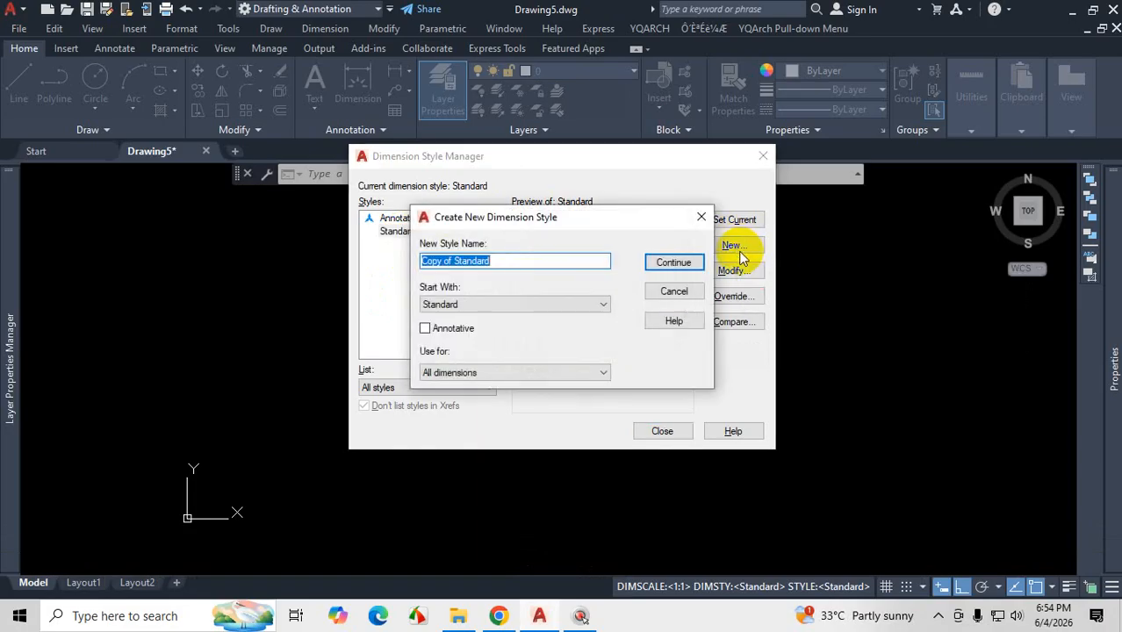
pyautogui.write('1')
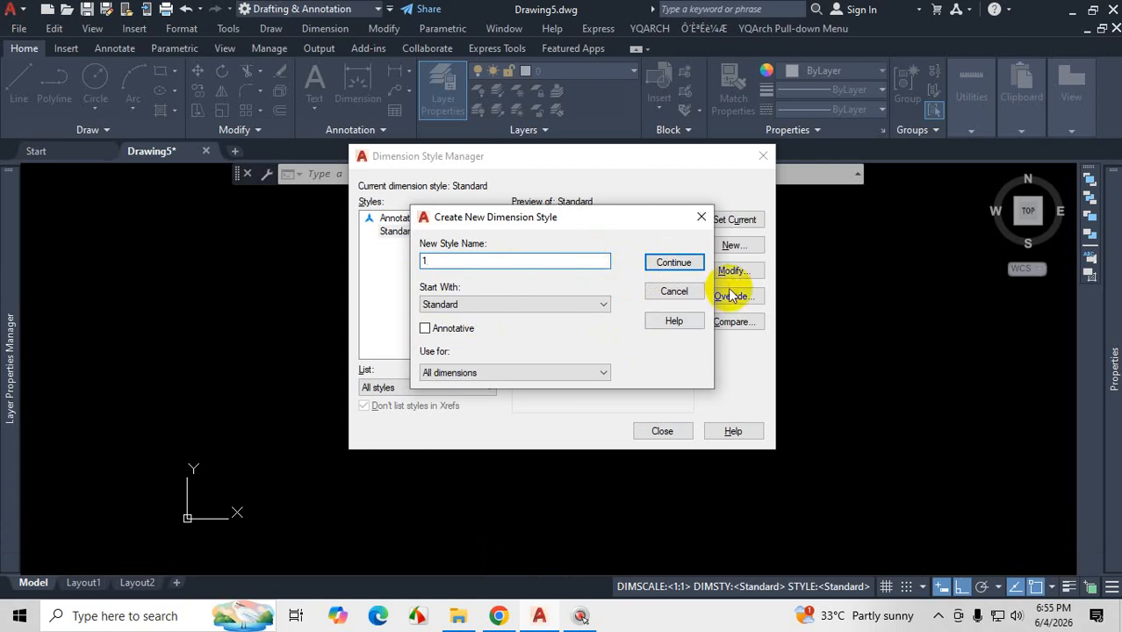
pyautogui.click(687, 269)
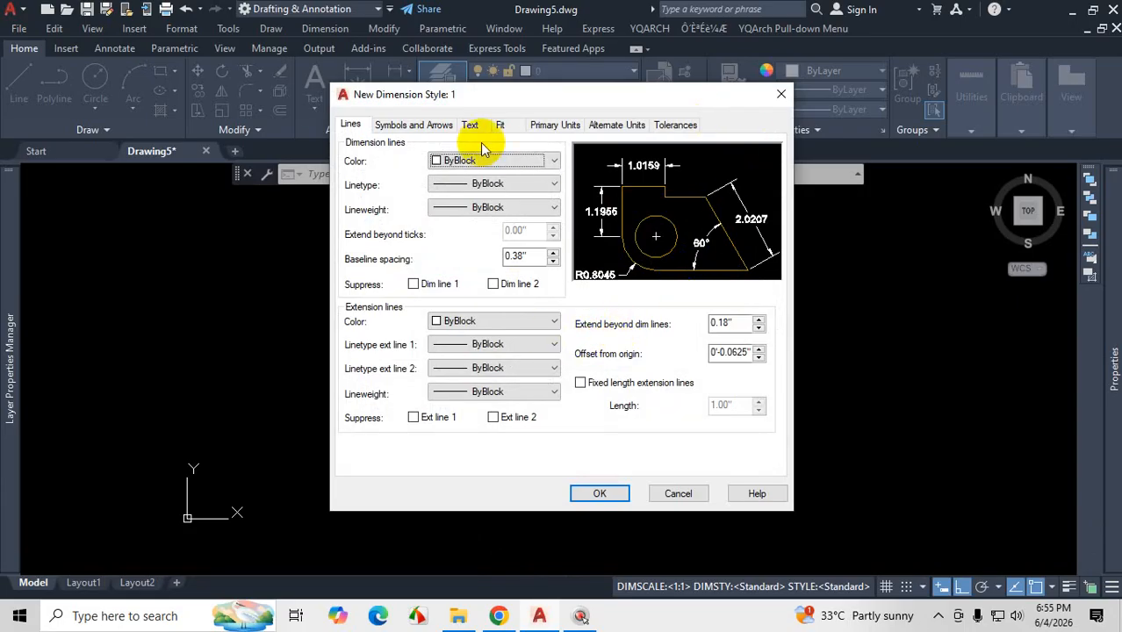
pyautogui.press('ctrl')
pyautogui.hotkey('ctrl', '1')
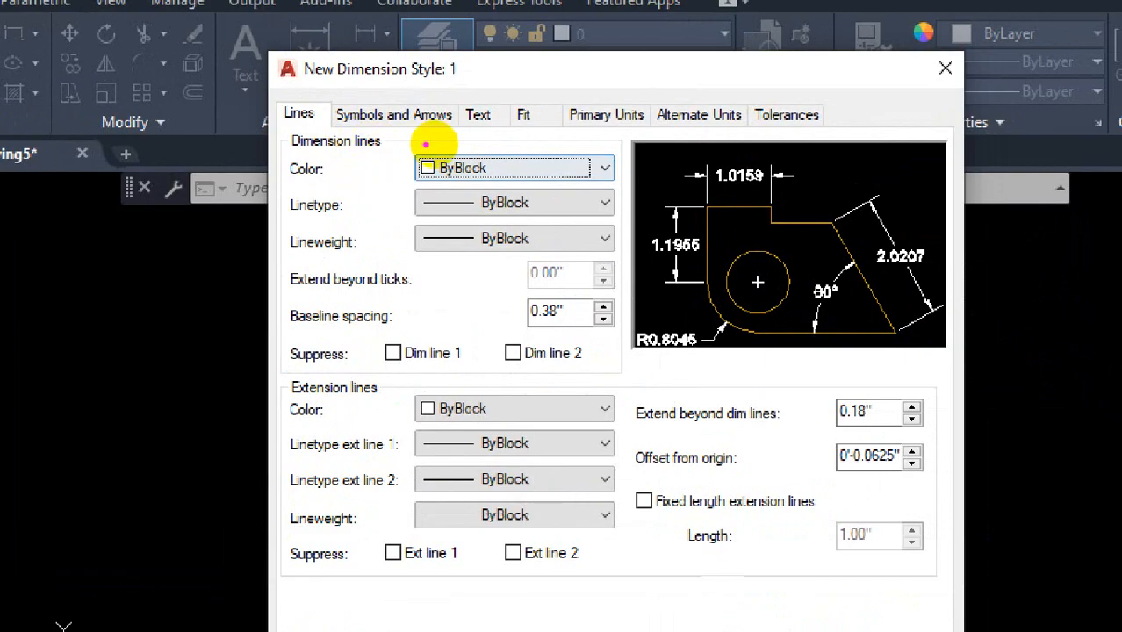
pyautogui.moveTo(395, 133); pyautogui.dragTo(380, 520)
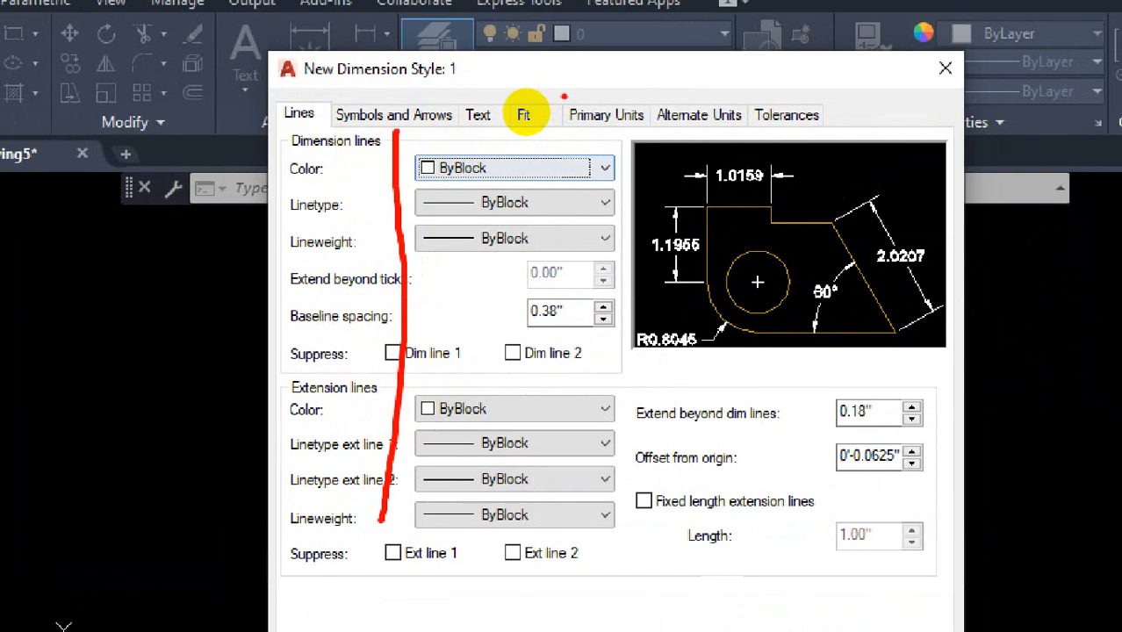
pyautogui.moveTo(524, 107)
pyautogui.mouseDown()
pyautogui.moveTo(526, 135)
pyautogui.moveTo(552, 138)
pyautogui.moveTo(576, 137)
pyautogui.moveTo(586, 112)
pyautogui.moveTo(540, 117)
pyautogui.mouseUp()
pyautogui.press('Escape')
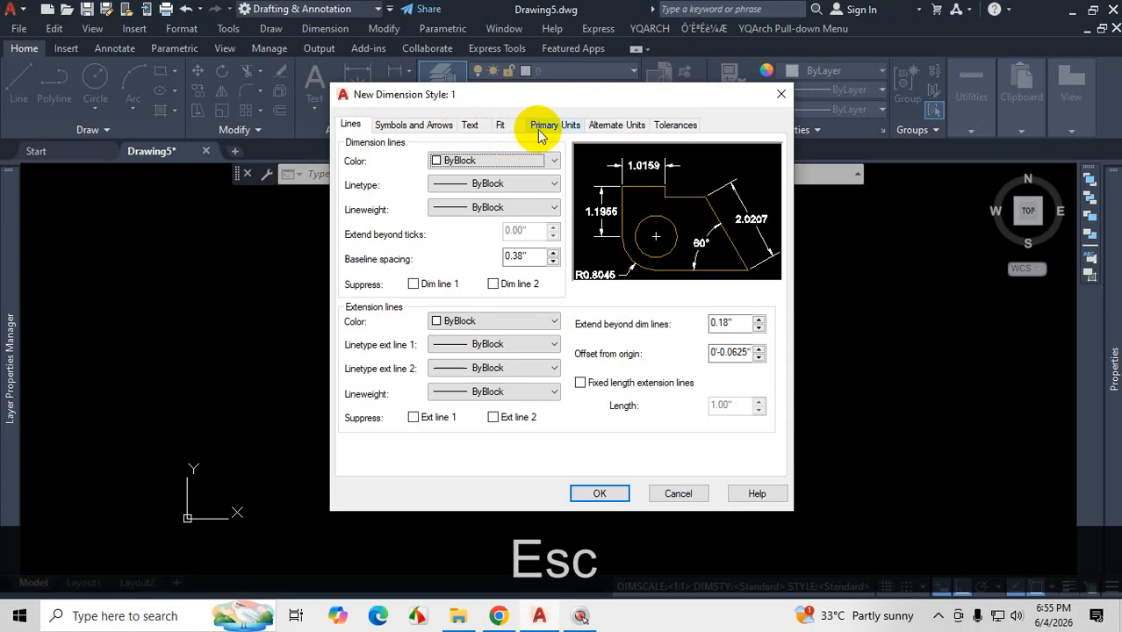
# - Display the primary units settings of dimension style 1, comparing them with its alternate units settings
pyautogui.click(539, 128)
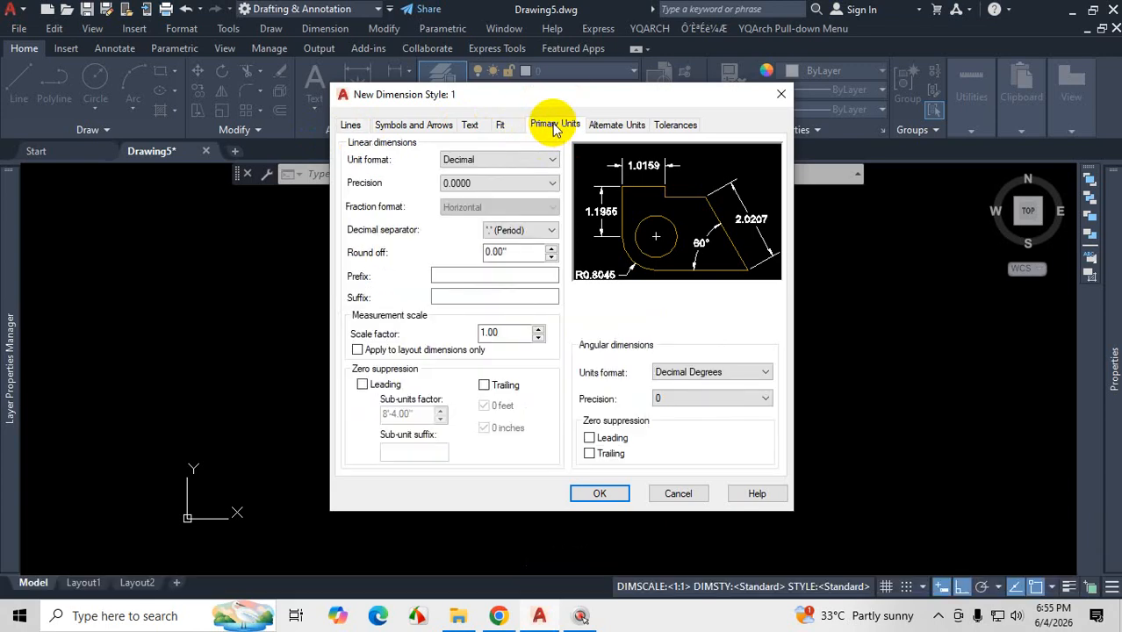
pyautogui.click(625, 124)
pyautogui.click(546, 125)
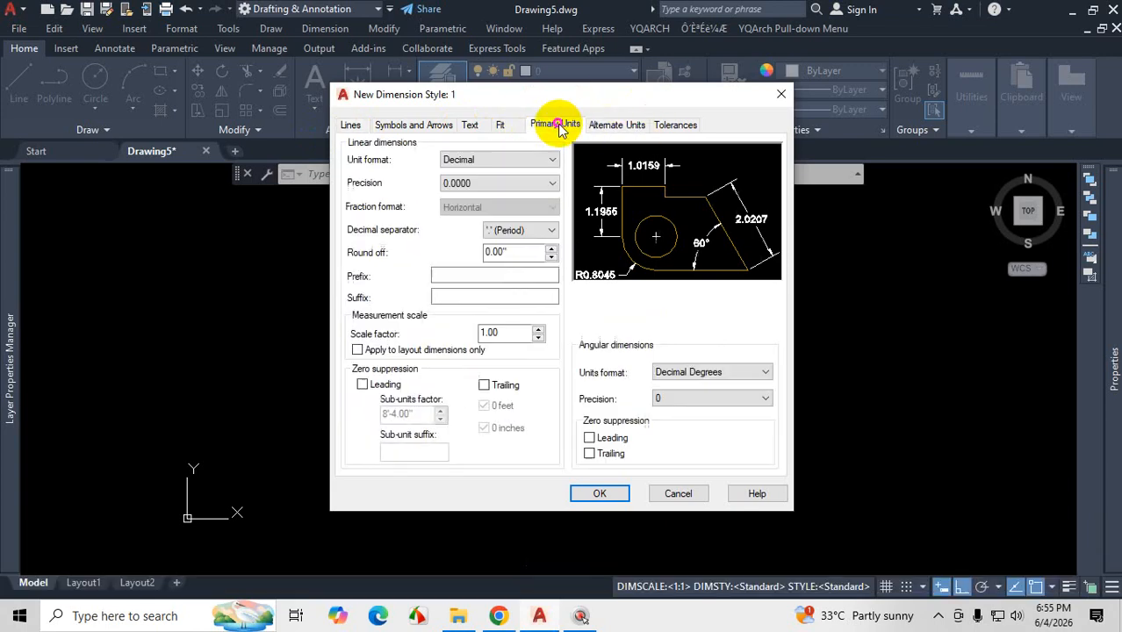
pyautogui.click(610, 123)
pyautogui.click(559, 124)
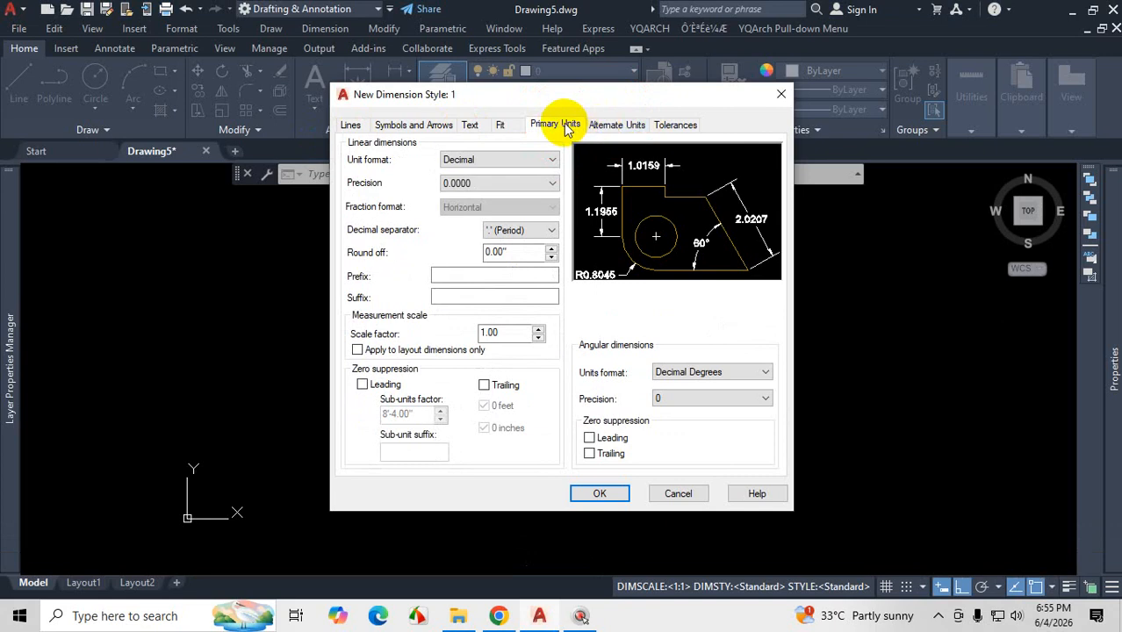
pyautogui.hotkey('ctrl', '1')
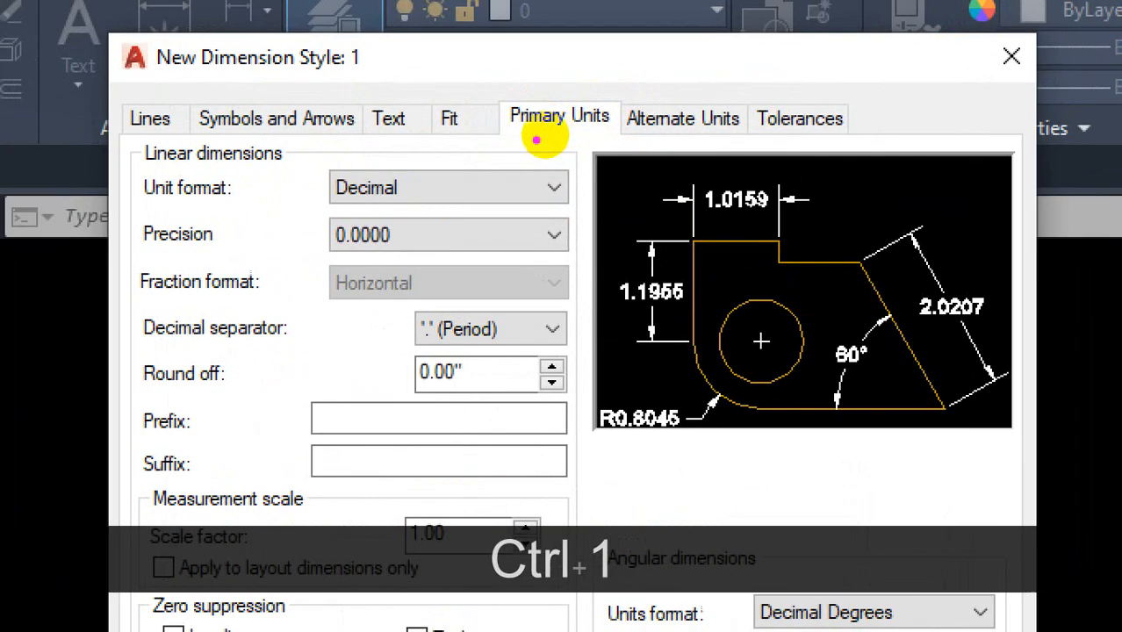
pyautogui.moveTo(511, 135); pyautogui.dragTo(603, 131)
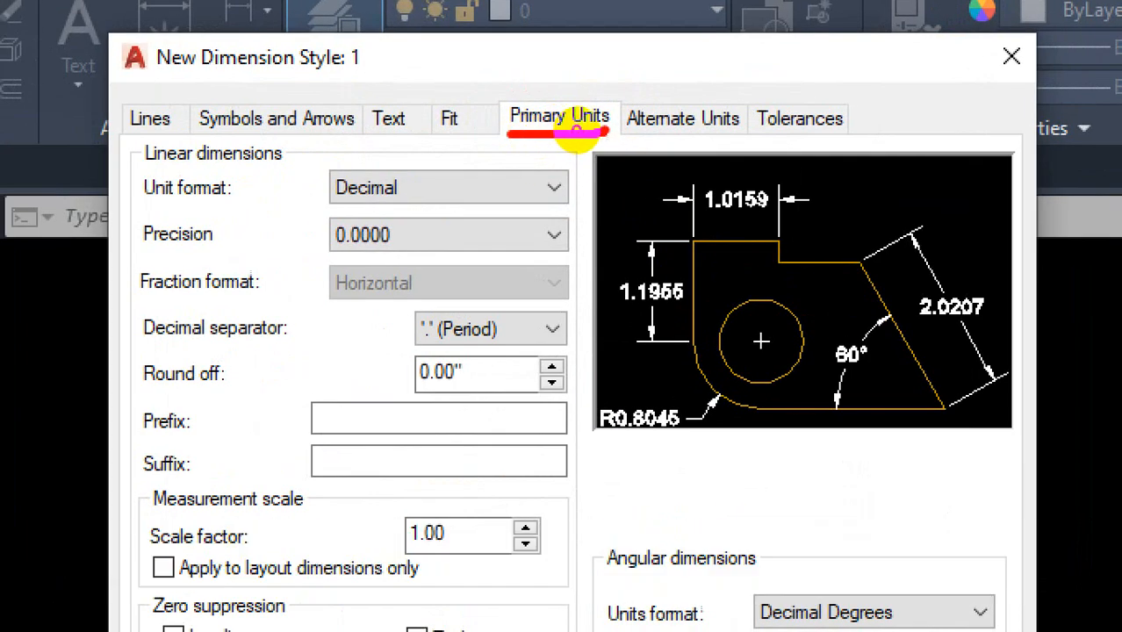
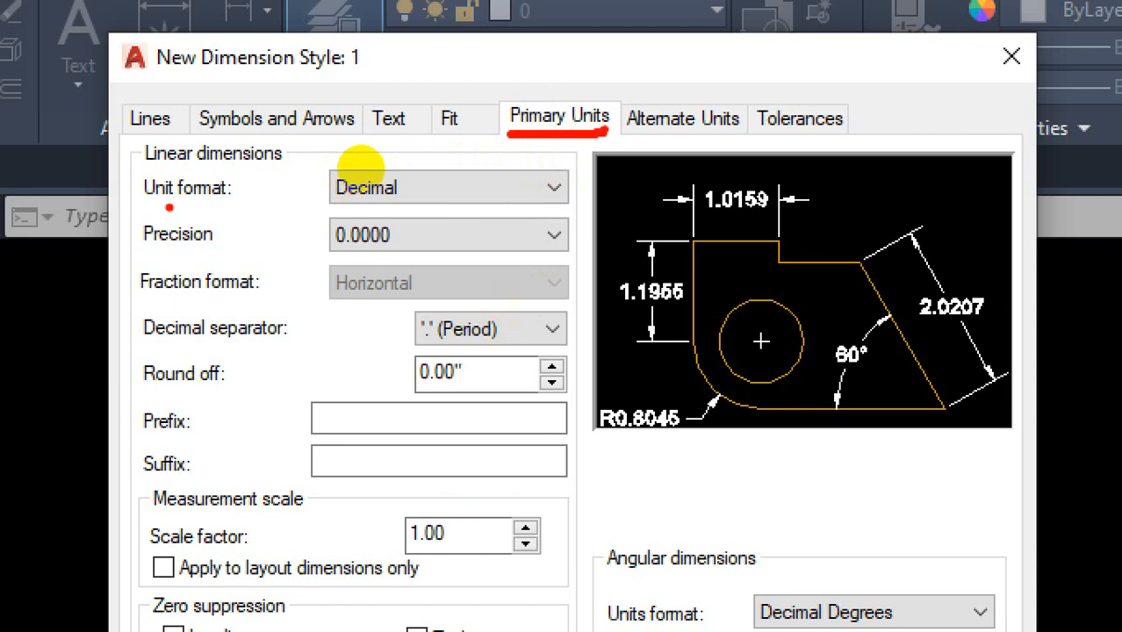
pyautogui.press('Escape')
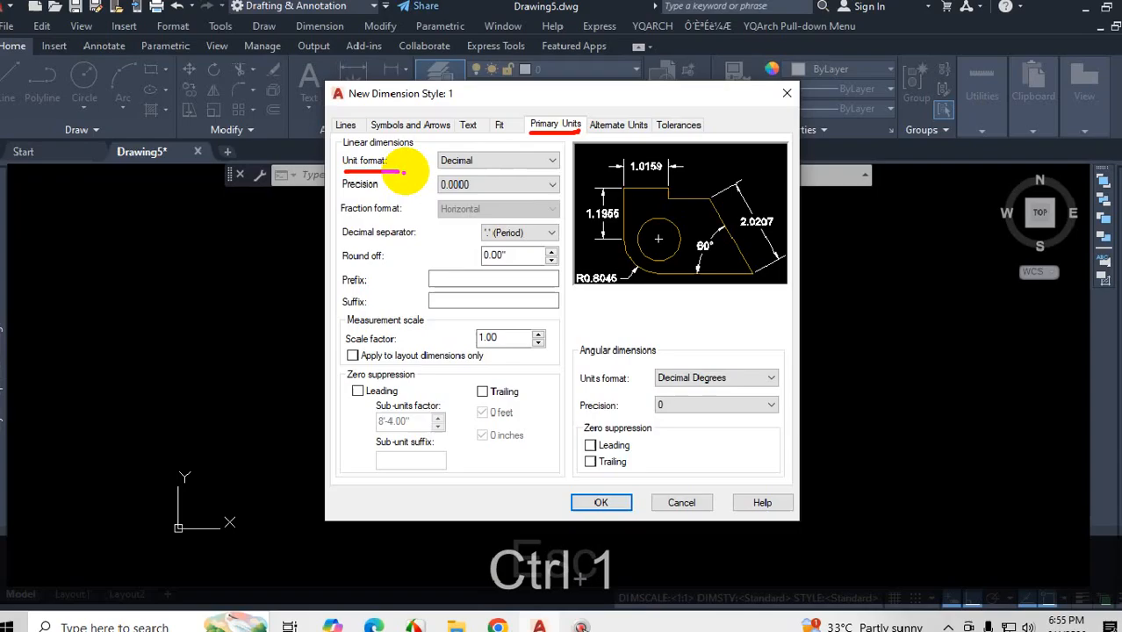
# - Examine the available linear unit formats for dimension style 1, from Scientific to Windows Desktop, without choosing one
pyautogui.click(502, 191)
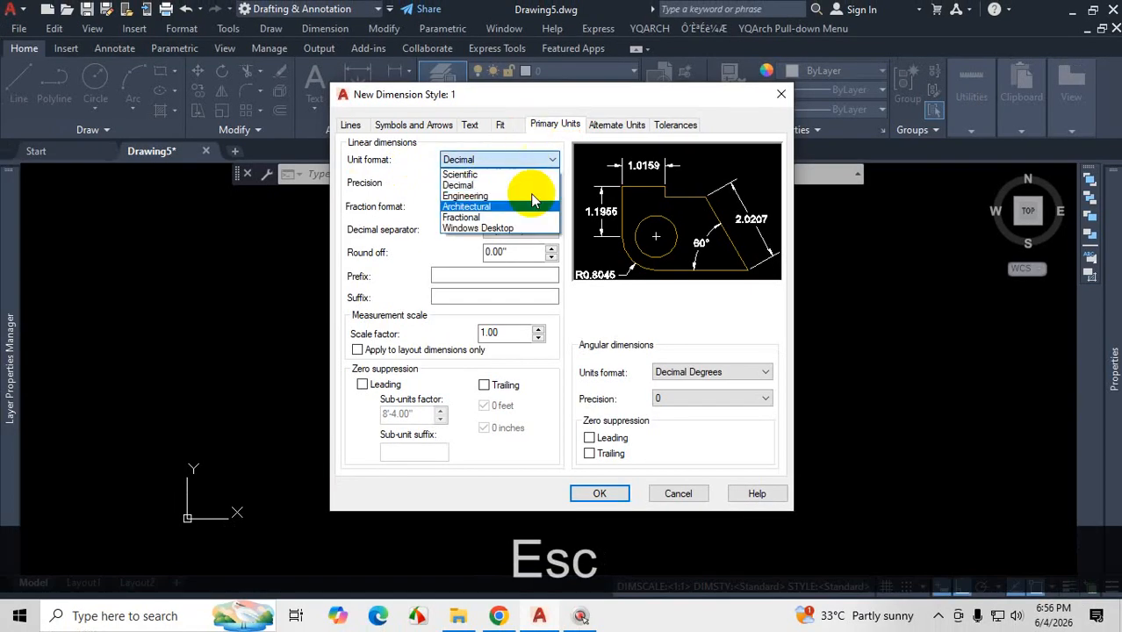
pyautogui.hotkey('ctrl', '1')
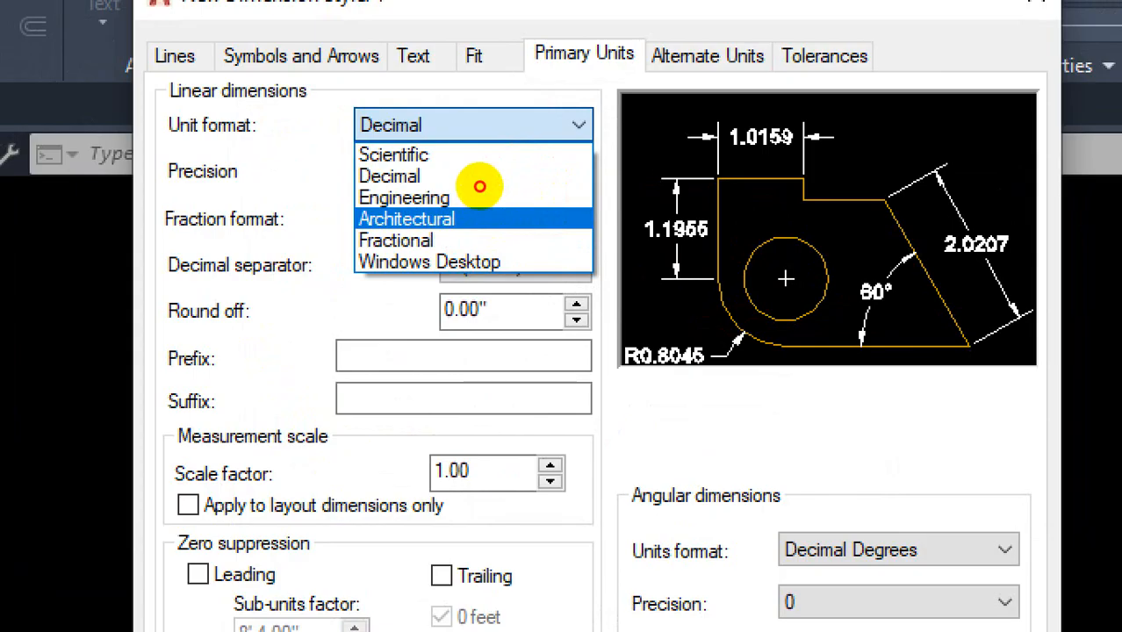
pyautogui.moveTo(433, 167)
pyautogui.mouseDown()
pyautogui.moveTo(468, 163)
pyautogui.moveTo(465, 177)
pyautogui.moveTo(510, 189)
pyautogui.moveTo(515, 219)
pyautogui.mouseUp()
pyautogui.moveTo(452, 245); pyautogui.dragTo(485, 240)
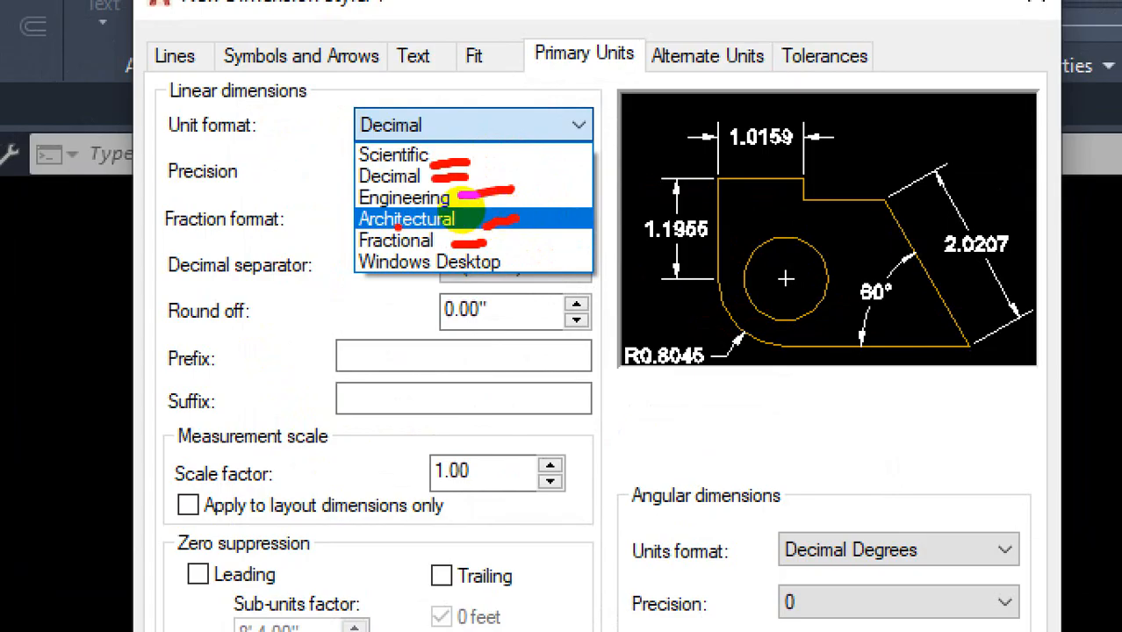
pyautogui.moveTo(374, 199); pyautogui.dragTo(327, 205)
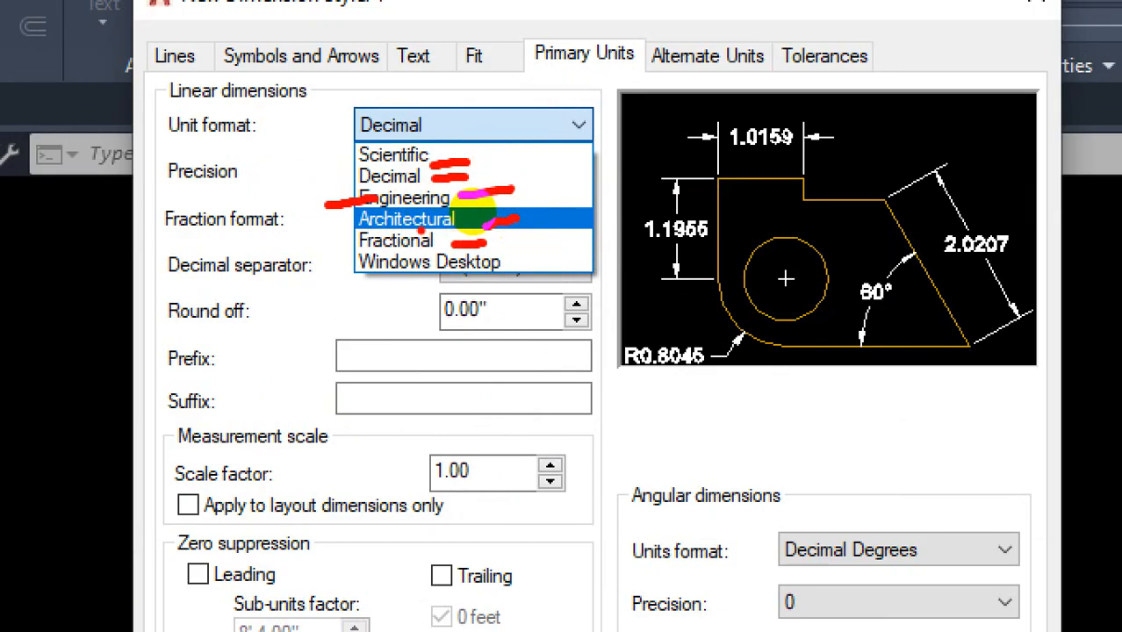
pyautogui.moveTo(446, 220); pyautogui.dragTo(533, 220)
pyautogui.press('Escape')
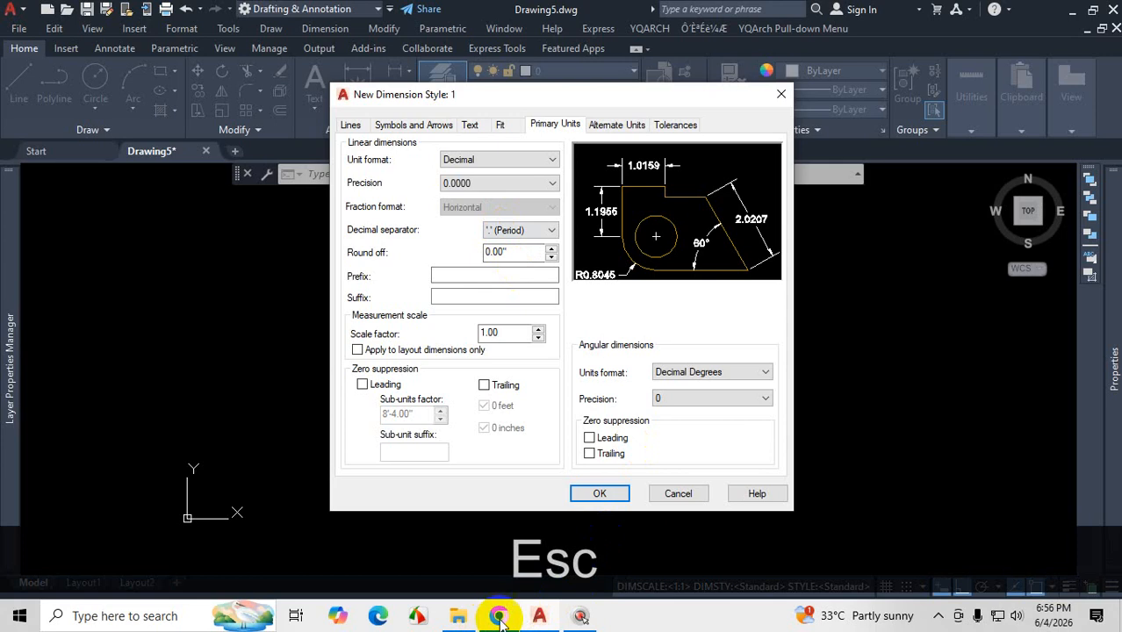
# - Switch to Chrome, examine the feet-and-inches dimension between grids A and B in DETAIL STRUCTURAL DRAWINGS.pdf, and return to AutoCAD
pyautogui.click(499, 617)
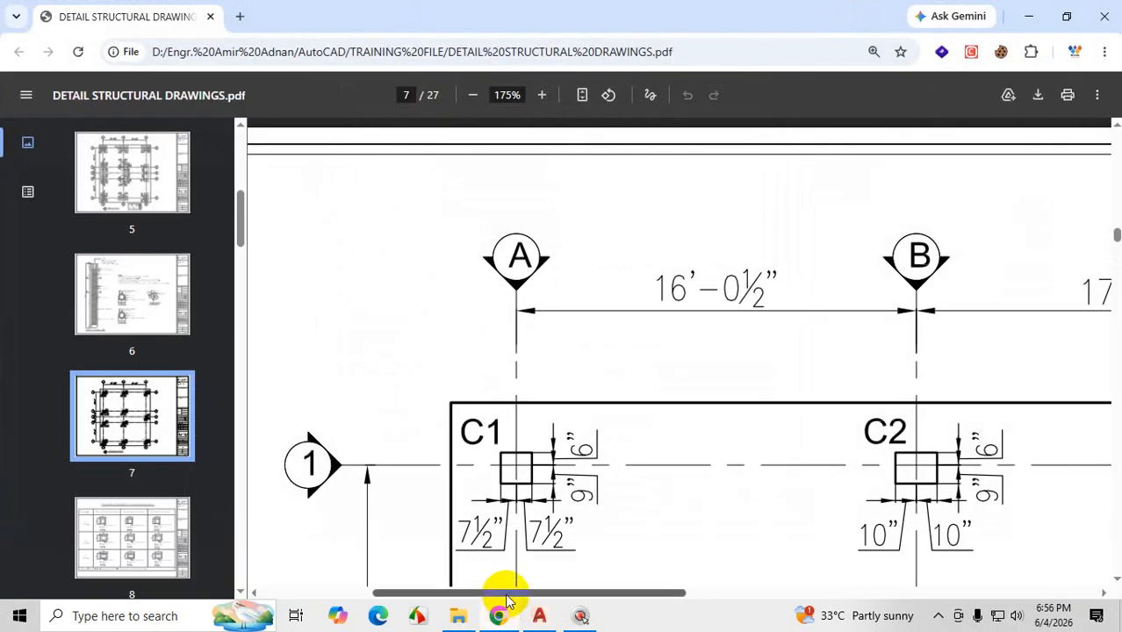
pyautogui.moveTo(504, 603)
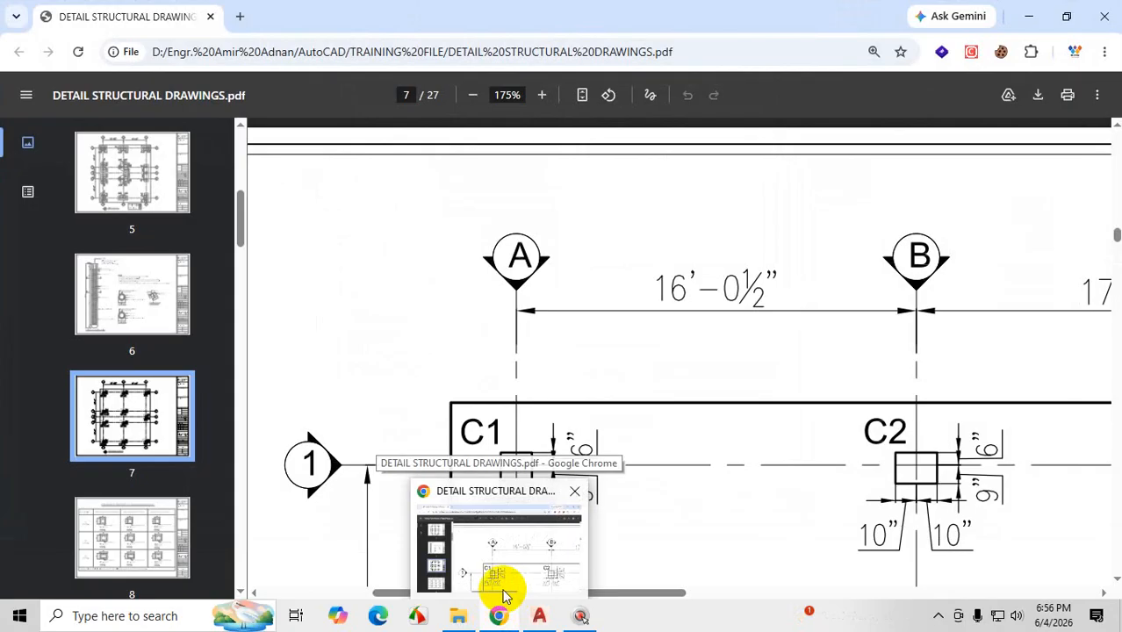
pyautogui.hotkey('ctrl', '1')
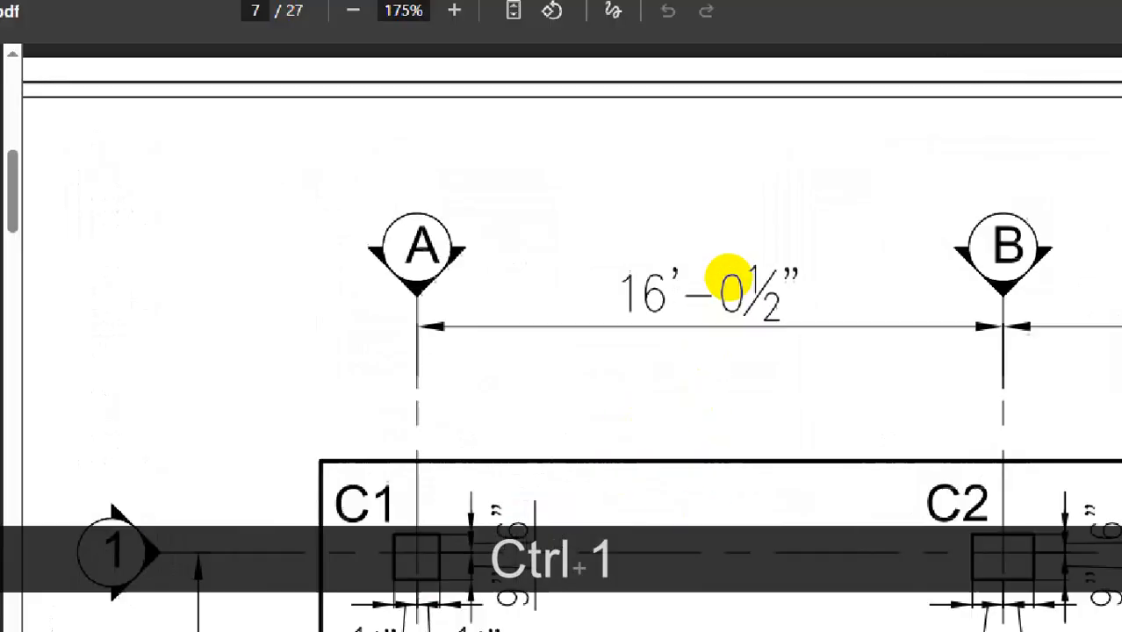
pyautogui.click(754, 245)
pyautogui.moveTo(750, 231)
pyautogui.mouseDown()
pyautogui.moveTo(626, 265)
pyautogui.moveTo(820, 267)
pyautogui.mouseUp()
pyautogui.moveTo(908, 239); pyautogui.dragTo(762, 175)
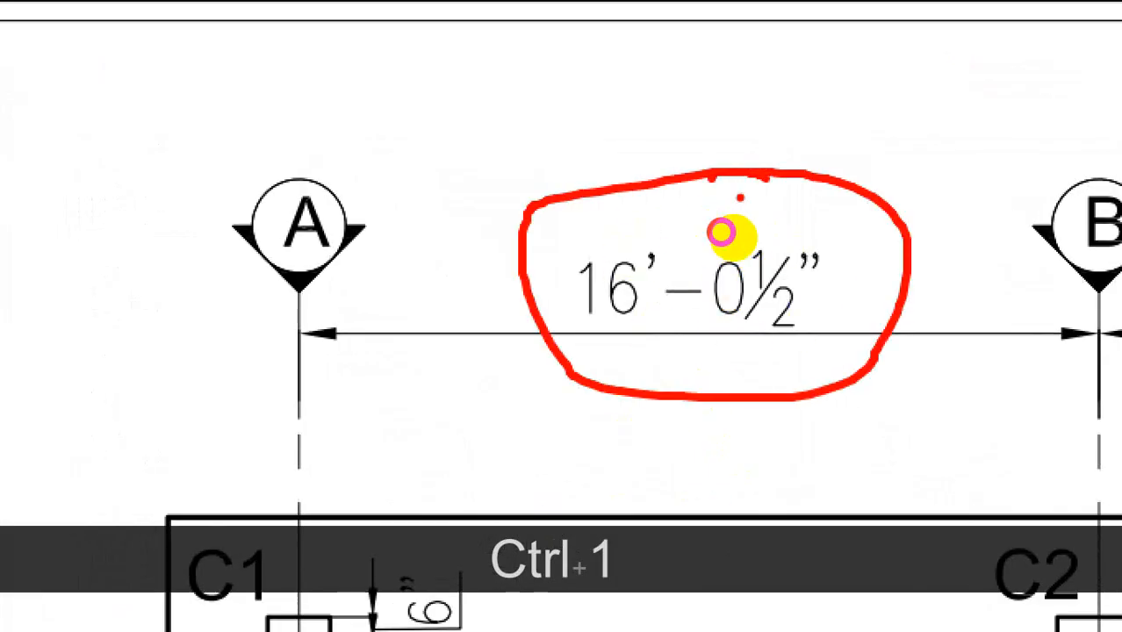
pyautogui.moveTo(790, 235); pyautogui.dragTo(1005, 226)
pyautogui.moveTo(700, 352); pyautogui.dragTo(797, 346)
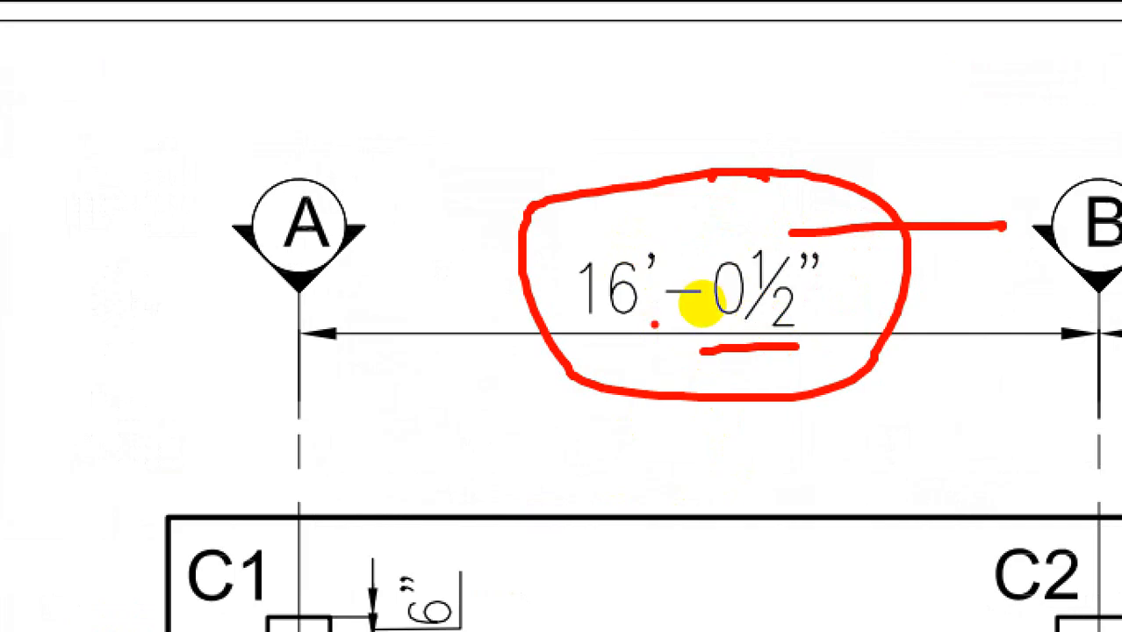
pyautogui.moveTo(439, 336); pyautogui.dragTo(794, 332)
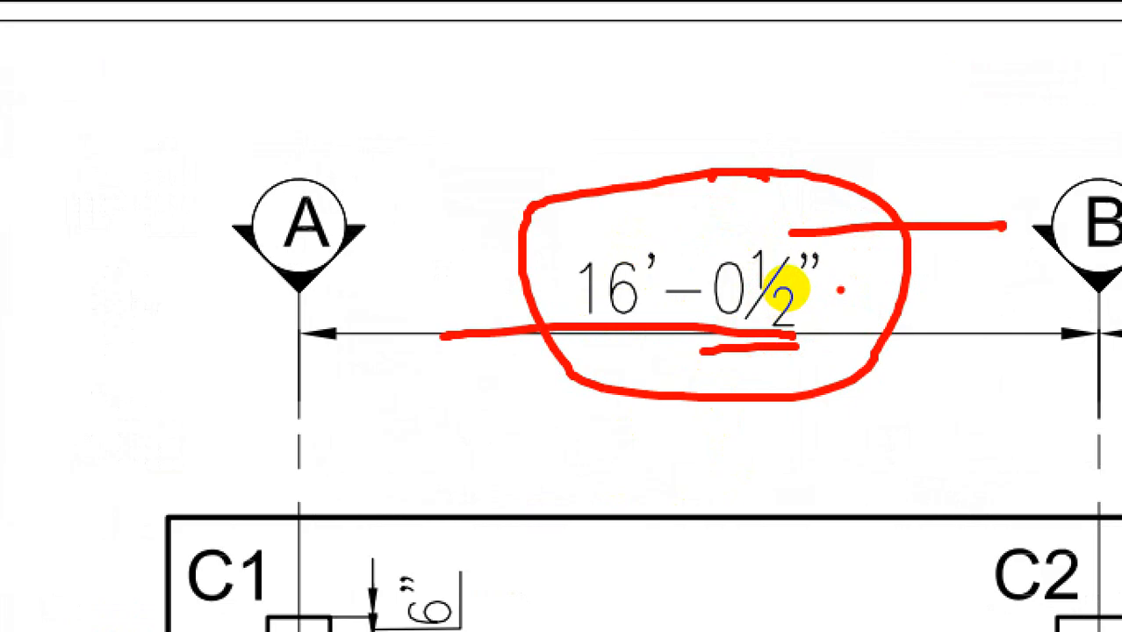
pyautogui.moveTo(840, 288)
pyautogui.mouseDown()
pyautogui.moveTo(848, 303)
pyautogui.moveTo(895, 253)
pyautogui.mouseUp()
pyautogui.press('Escape')
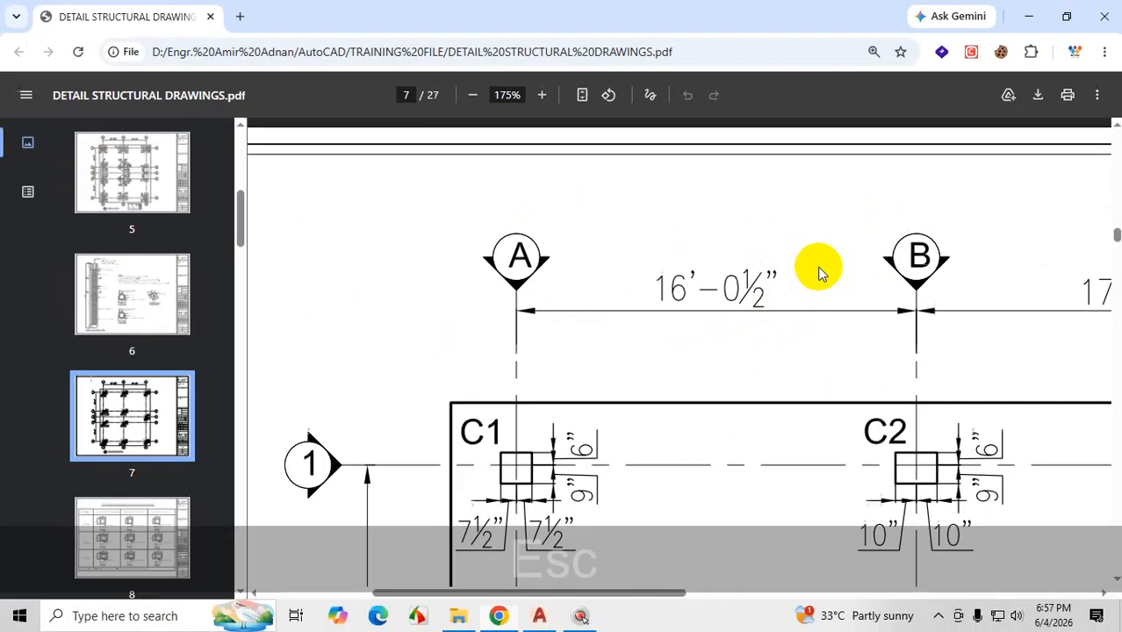
pyautogui.click(1028, 16)
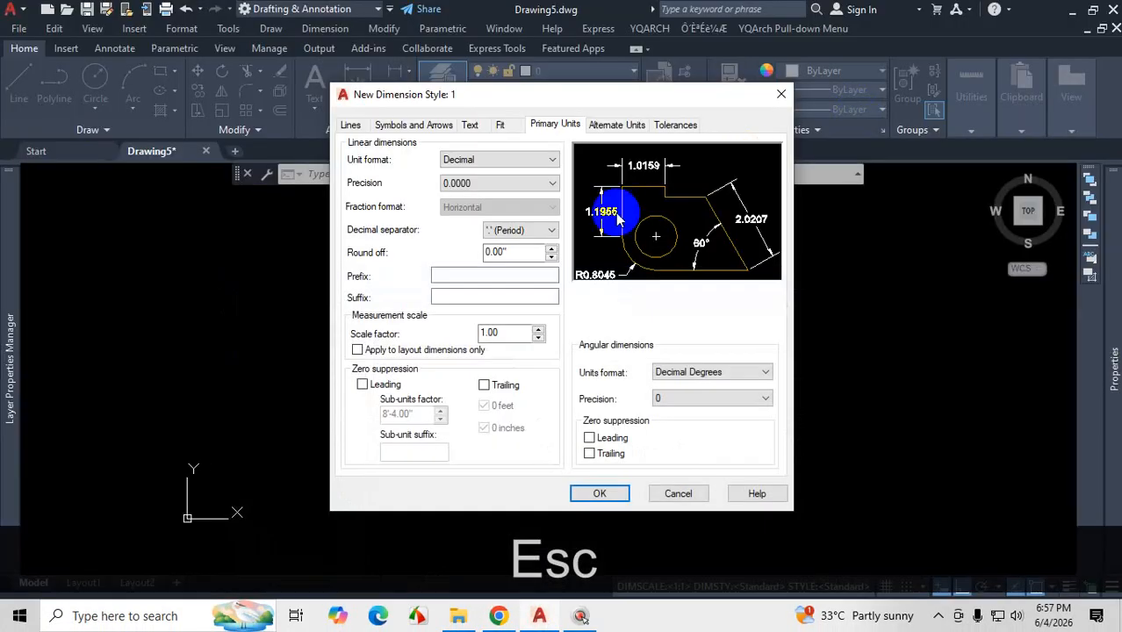
# - Set the linear unit format of dimension style 1 to Architectural and review the linear precision setting
pyautogui.click(523, 167)
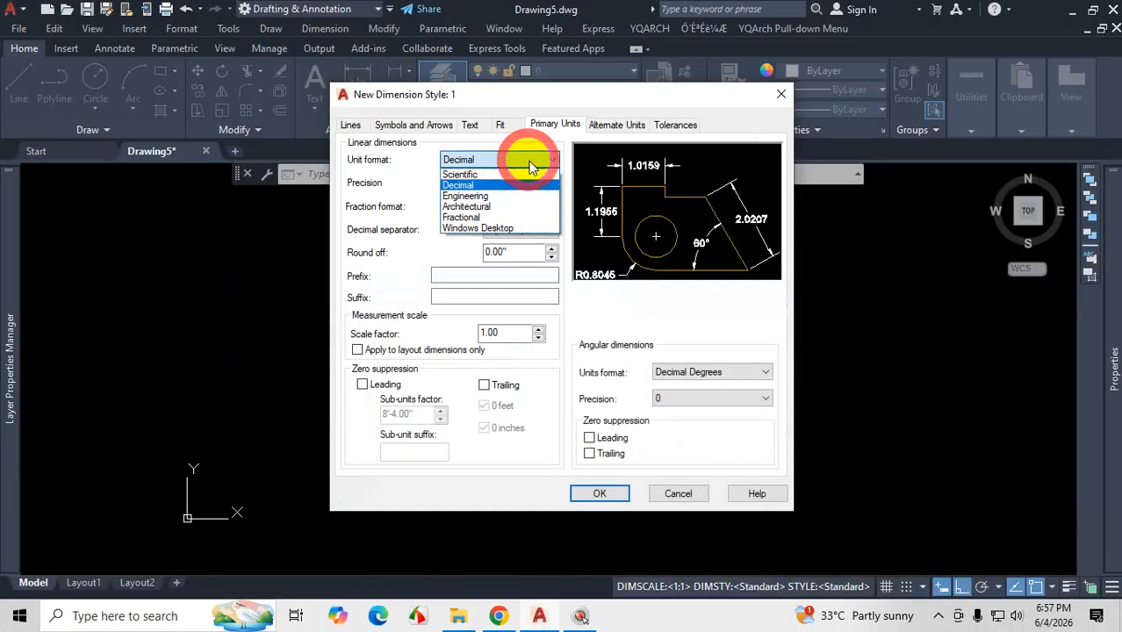
pyautogui.click(491, 207)
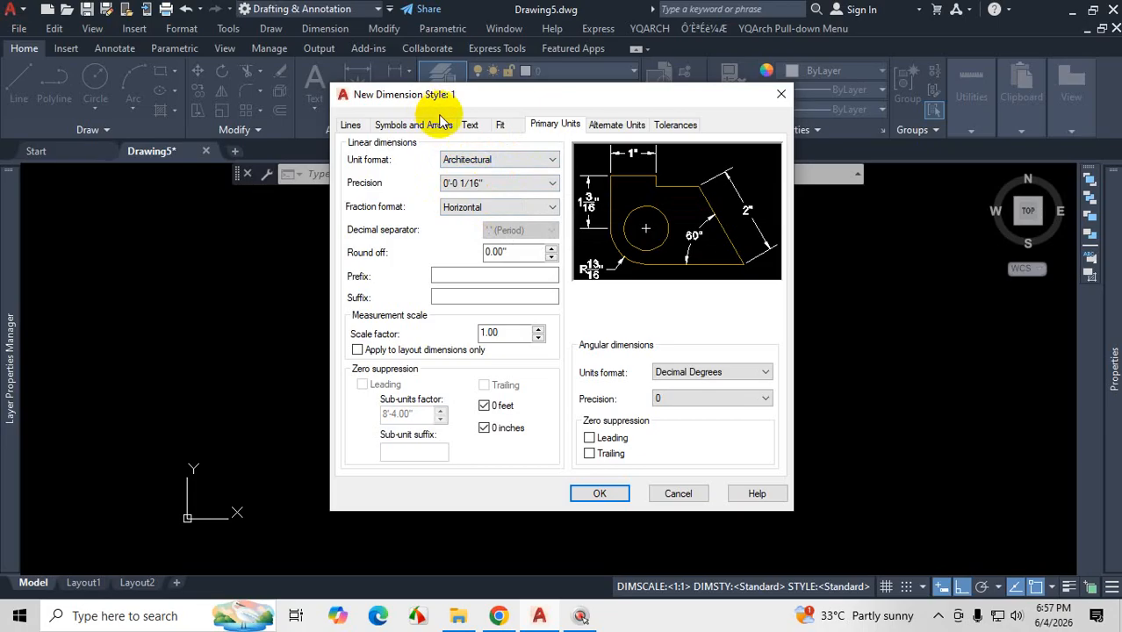
pyautogui.hotkey('ctrl', '1')
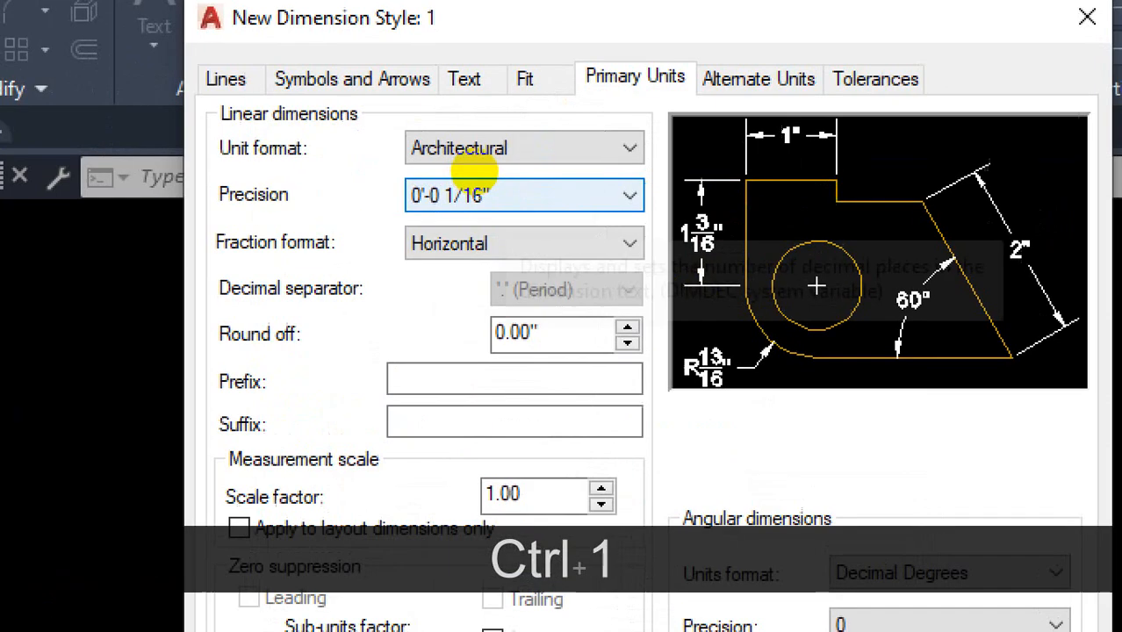
pyautogui.click(474, 171)
pyautogui.moveTo(393, 170)
pyautogui.mouseDown()
pyautogui.moveTo(523, 161)
pyautogui.moveTo(465, 101)
pyautogui.moveTo(431, 143)
pyautogui.moveTo(437, 169)
pyautogui.mouseUp()
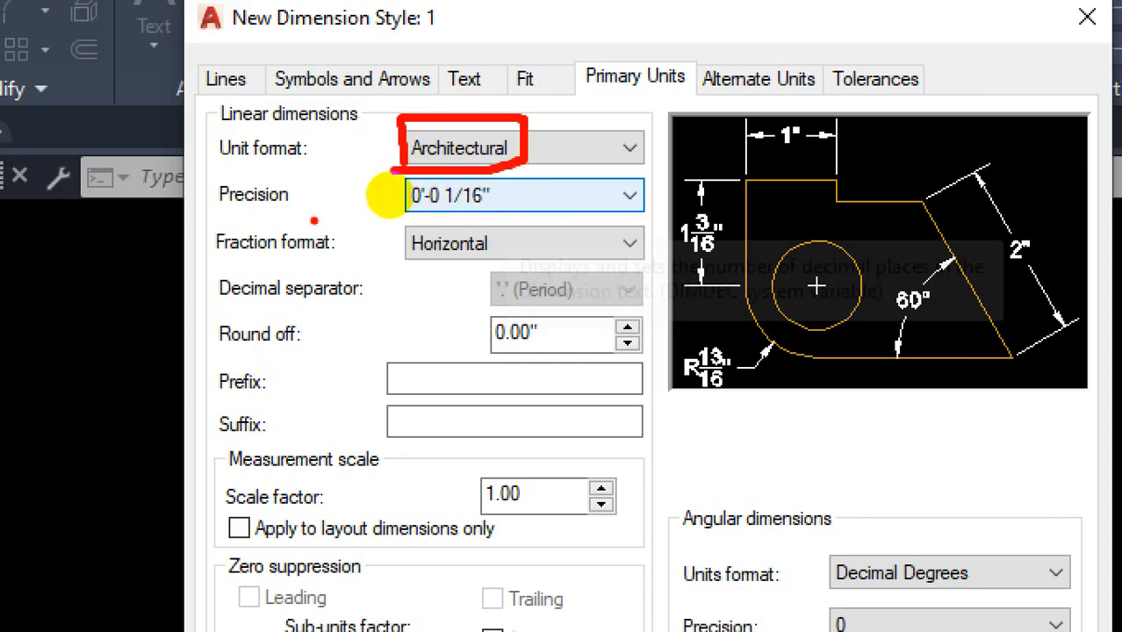
pyautogui.moveTo(225, 215); pyautogui.dragTo(286, 211)
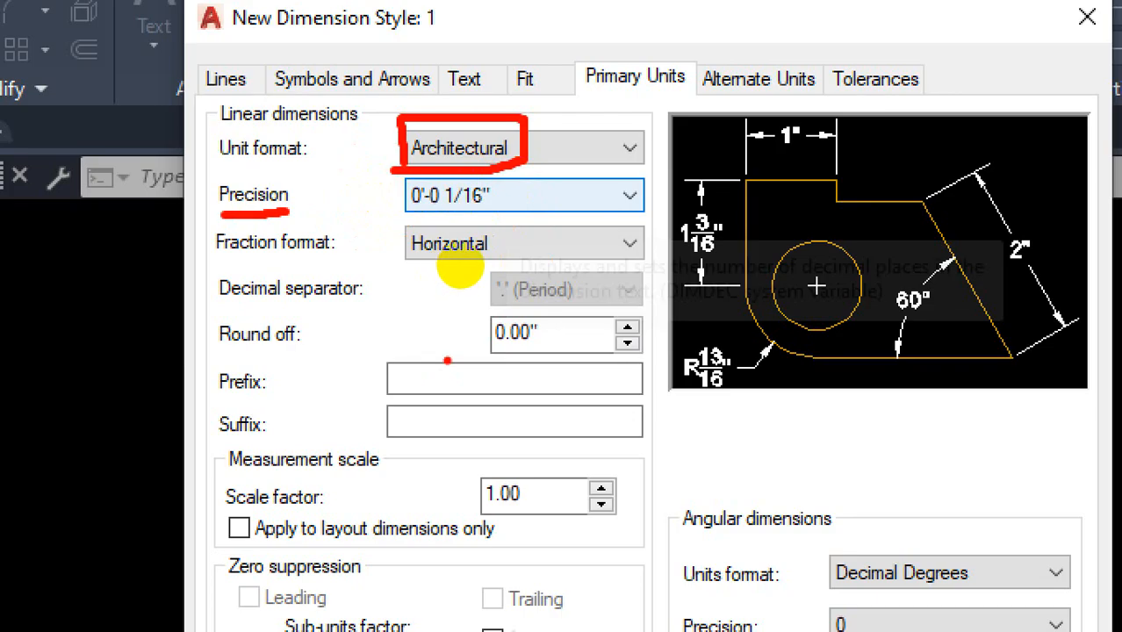
pyautogui.moveTo(493, 166); pyautogui.dragTo(507, 163)
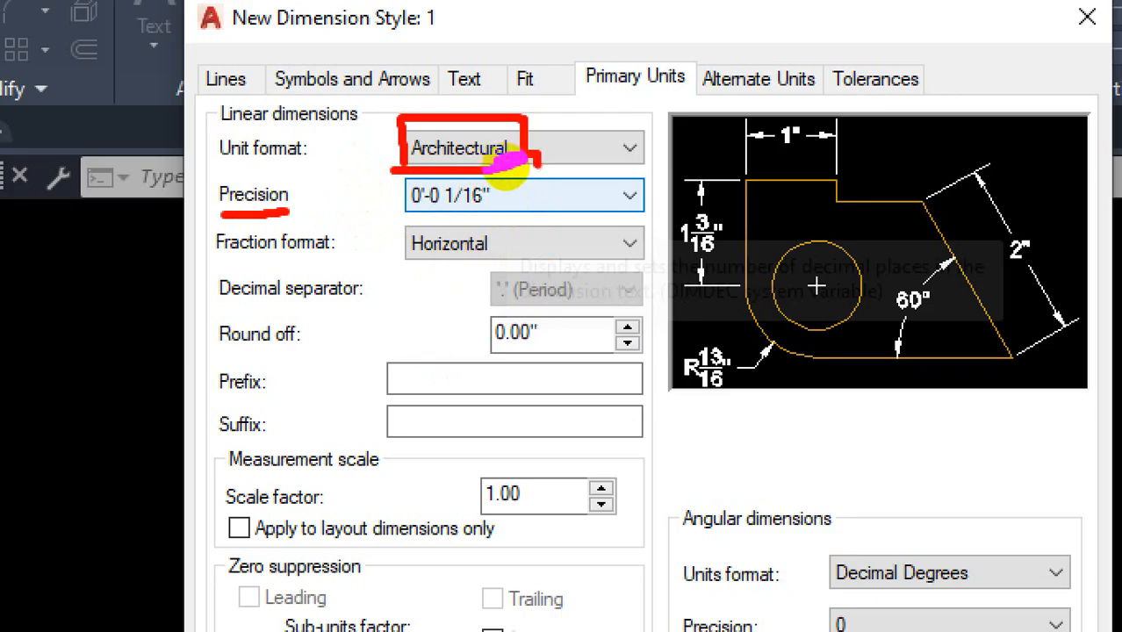
pyautogui.press('Escape')
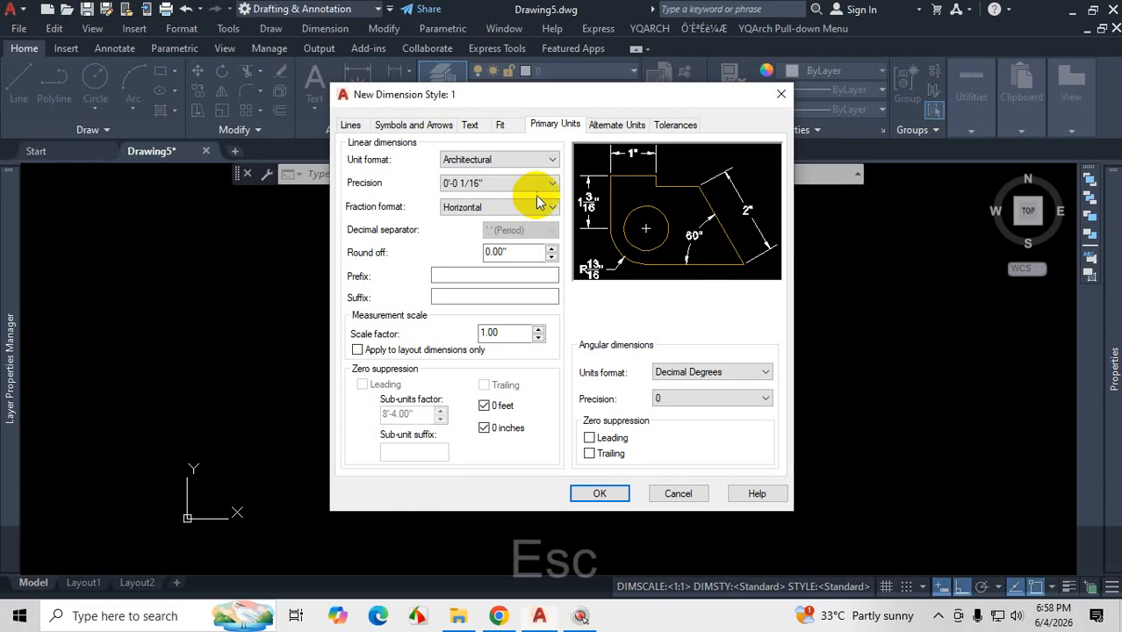
# - Review the architectural precision options, then accept dimension style 1 and close the Dimension Style Manager
pyautogui.click(626, 197)
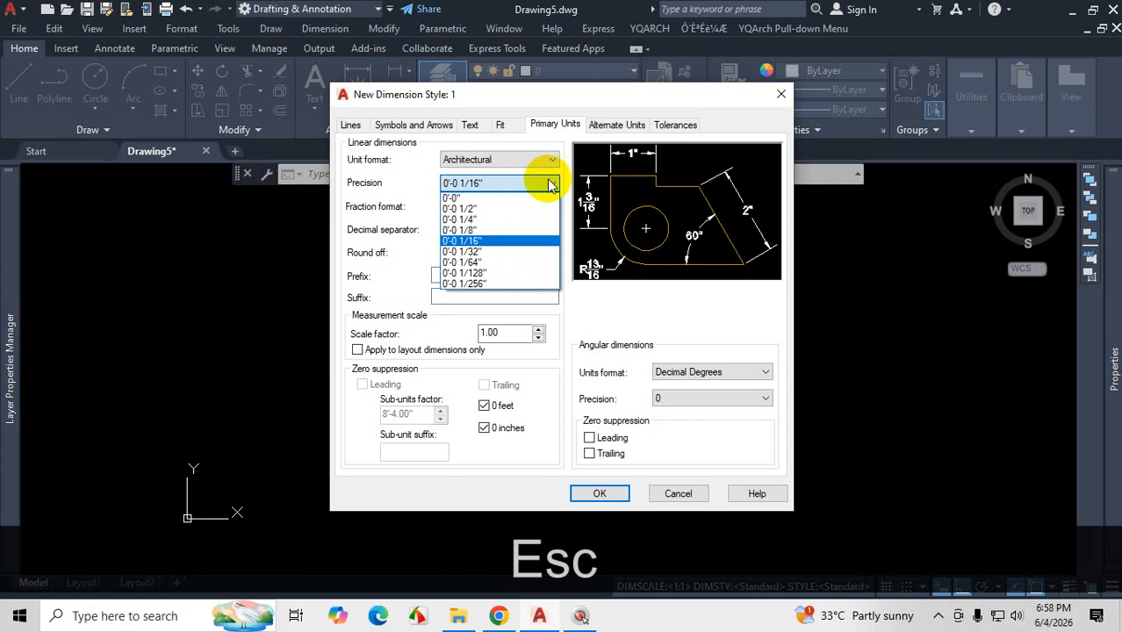
pyautogui.hotkey('ctrl', '1')
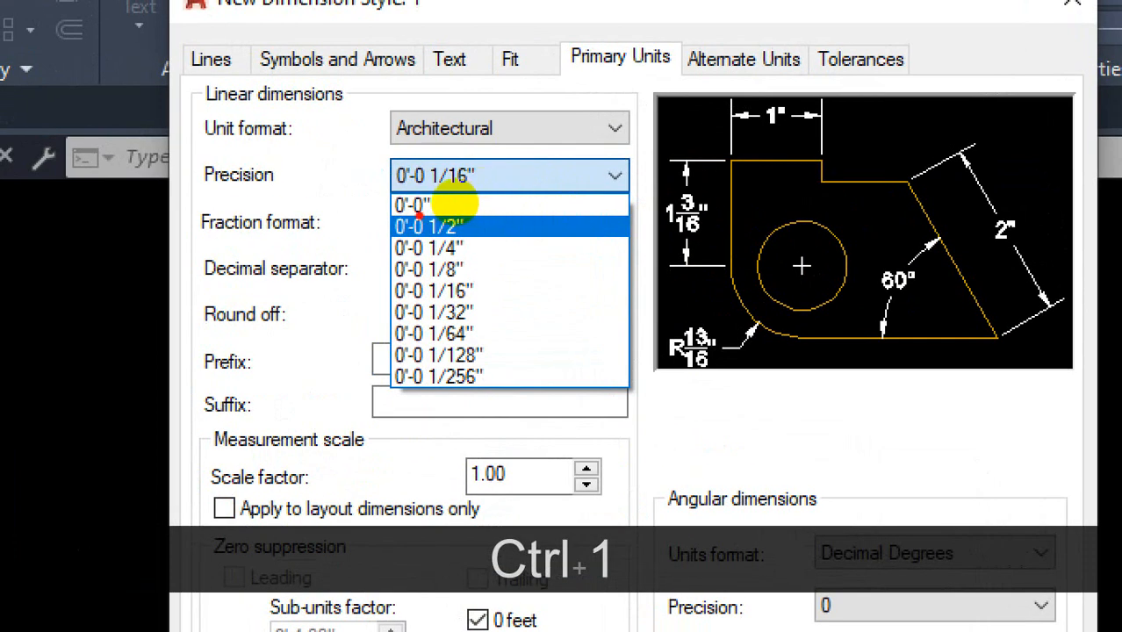
pyautogui.moveTo(445, 210); pyautogui.dragTo(482, 209)
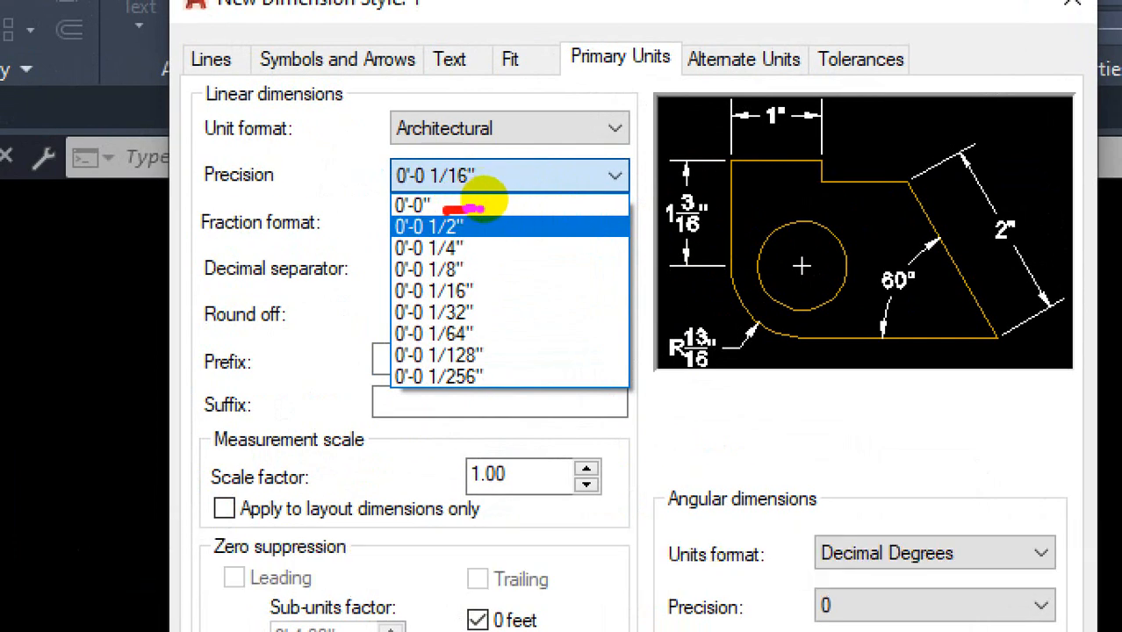
pyautogui.press('Escape')
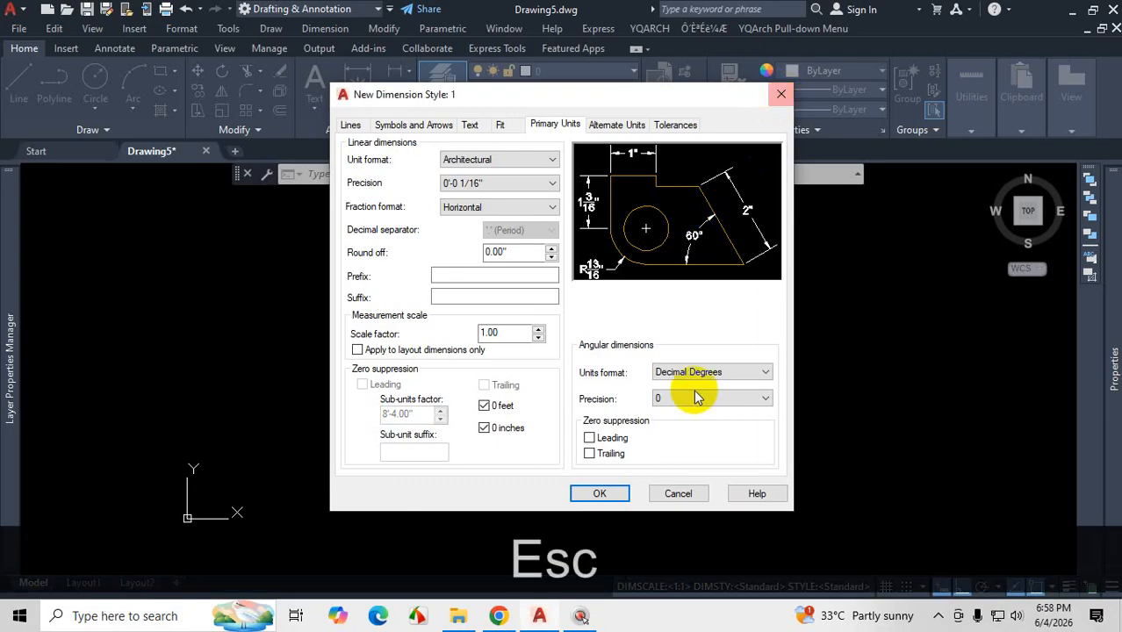
pyautogui.click(599, 494)
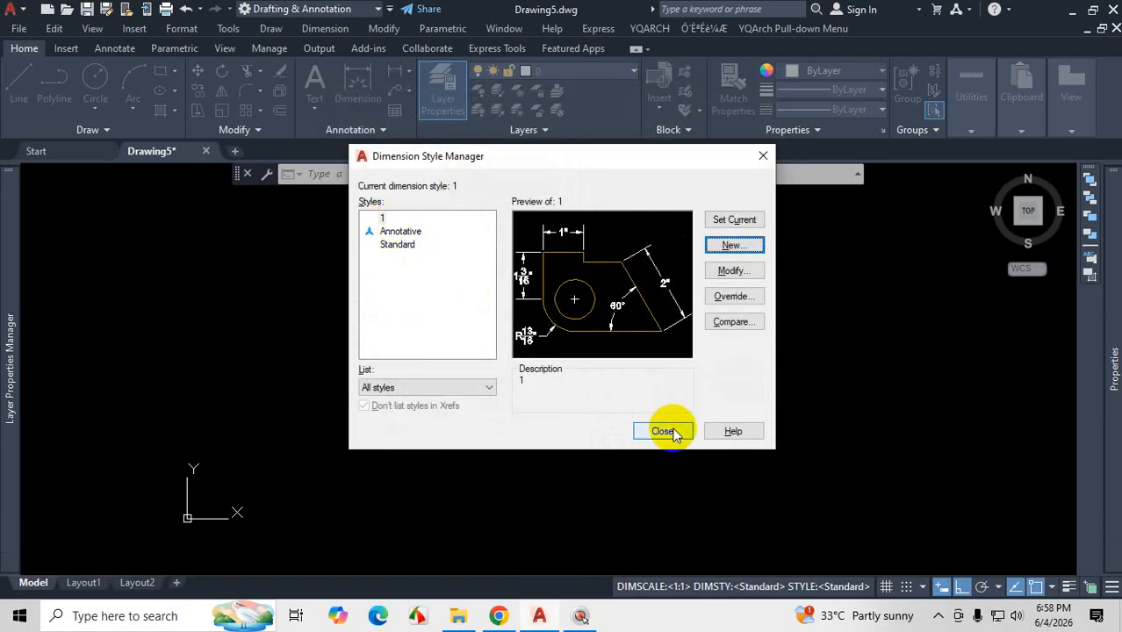
pyautogui.click(667, 432)
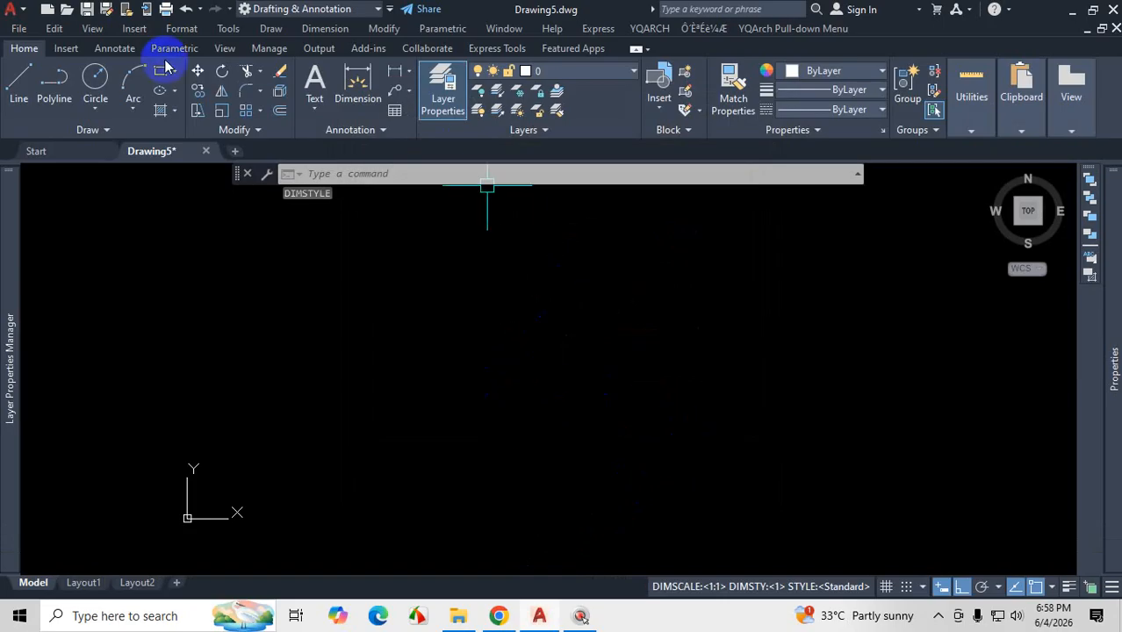
# - Draw a horizontal line about 1'-8" long in the empty drawing area and end the Line command
pyautogui.click(22, 91)
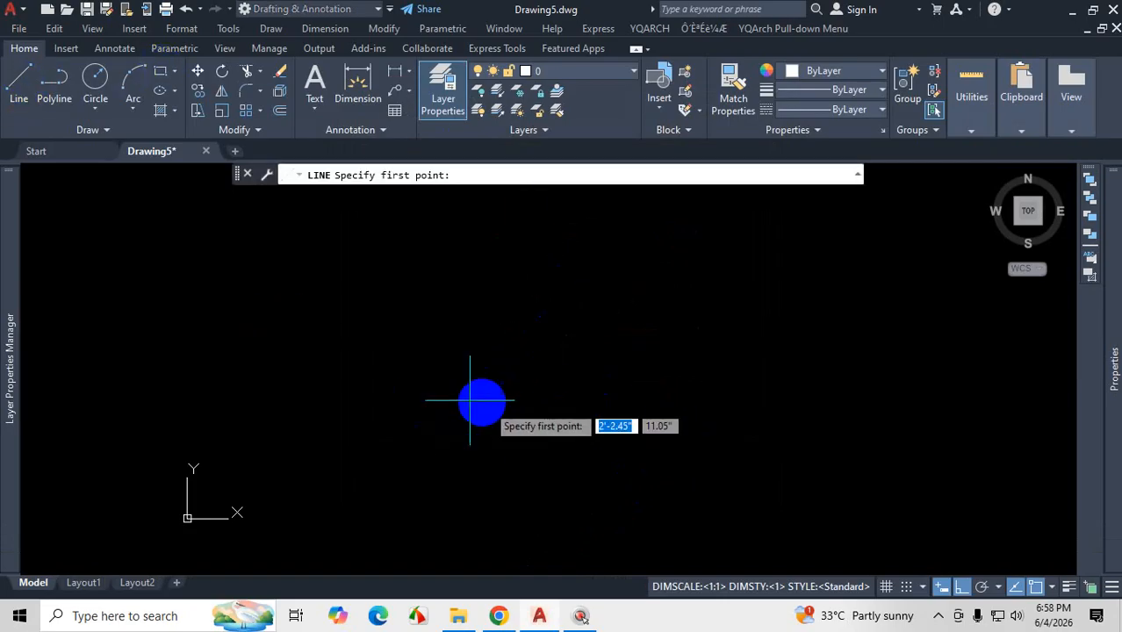
pyautogui.click(412, 344)
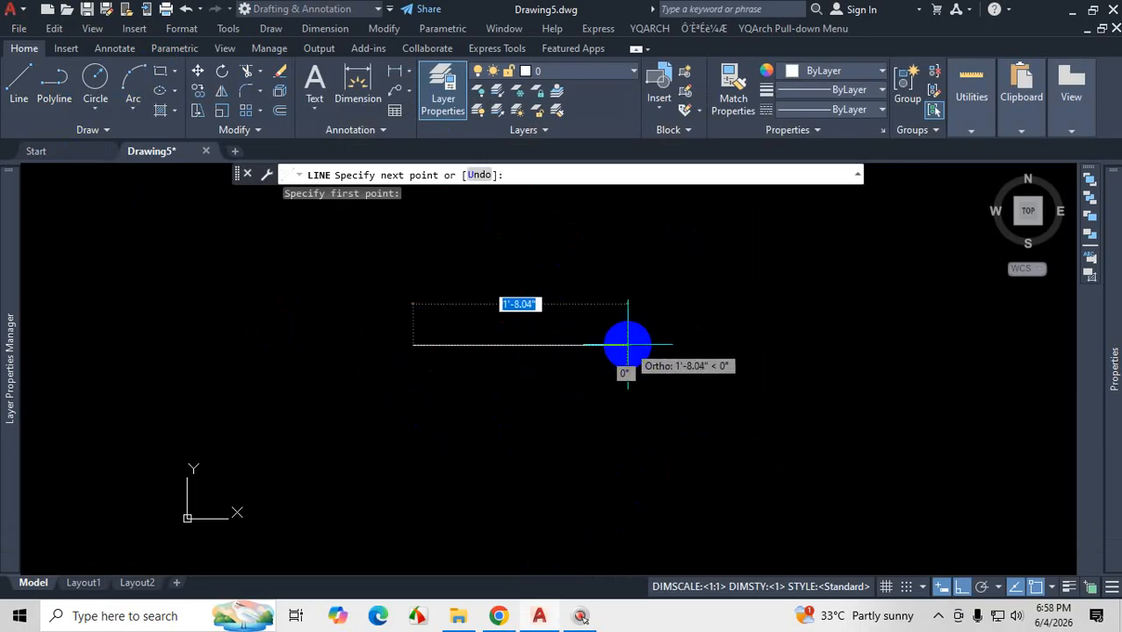
pyautogui.click(627, 344)
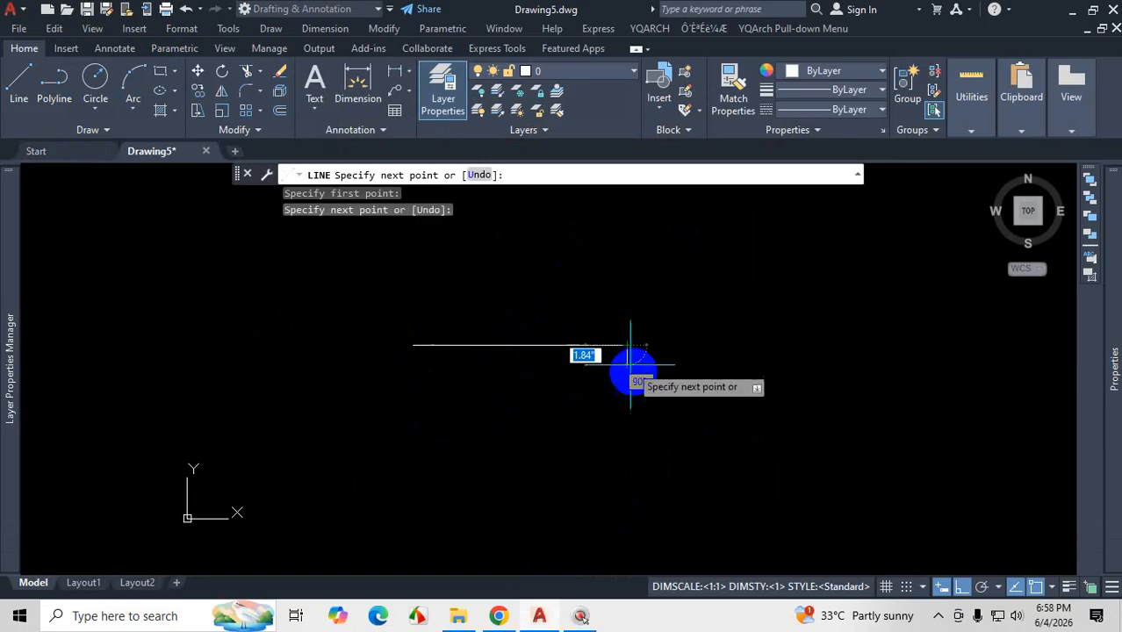
pyautogui.press('Escape')
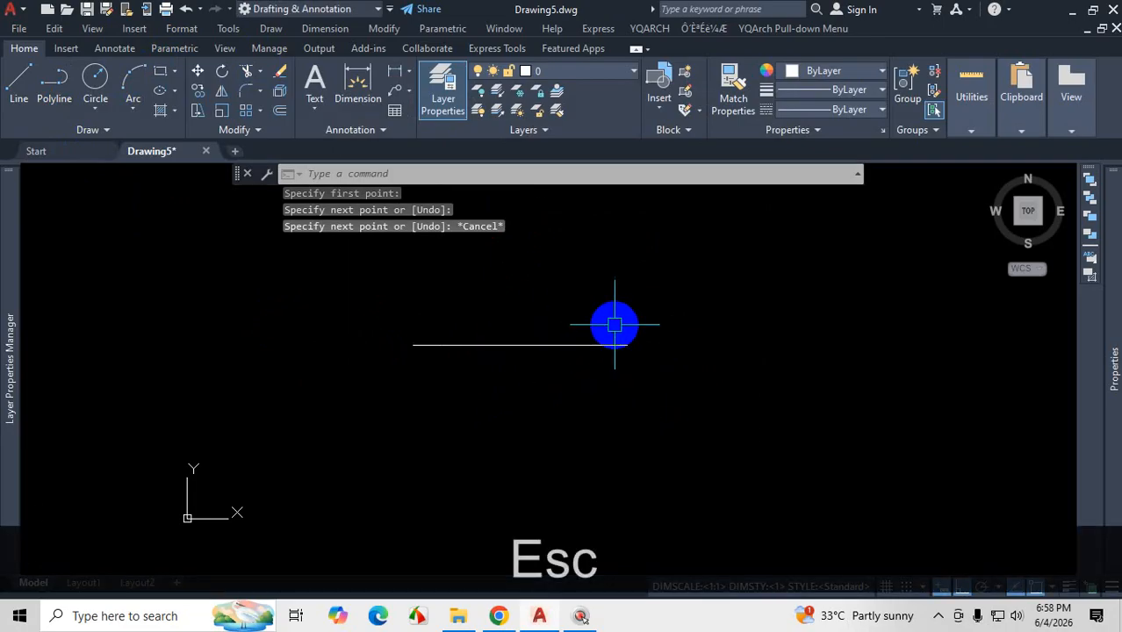
# - Dimension the horizontal line's length, placing the dimension line above it
pyautogui.scroll(2, 614, 321)
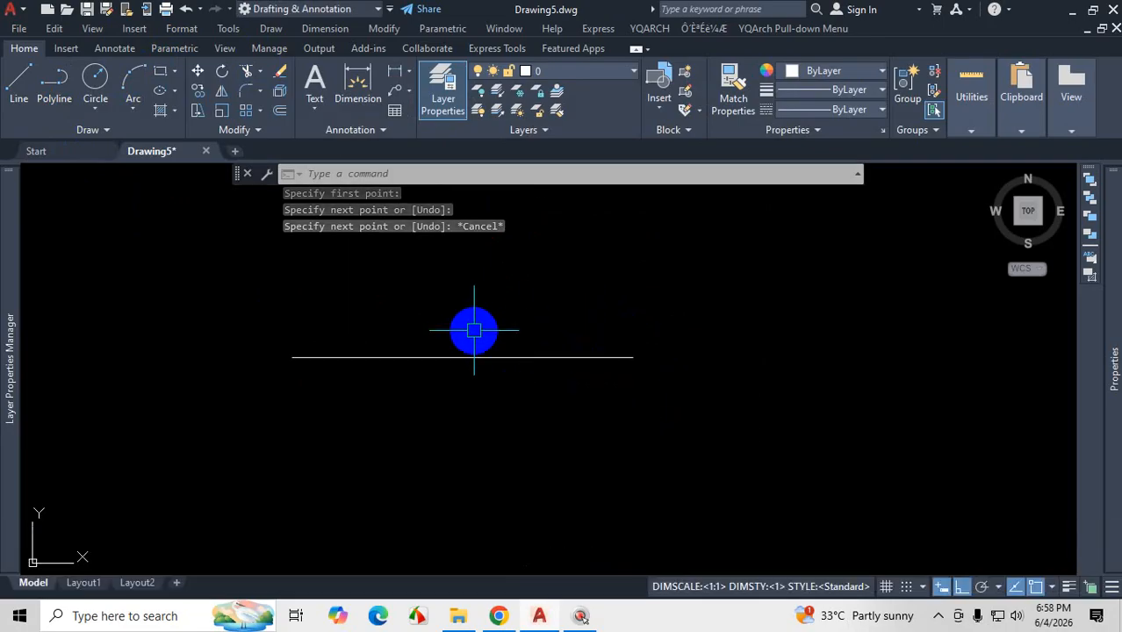
pyautogui.click(354, 76)
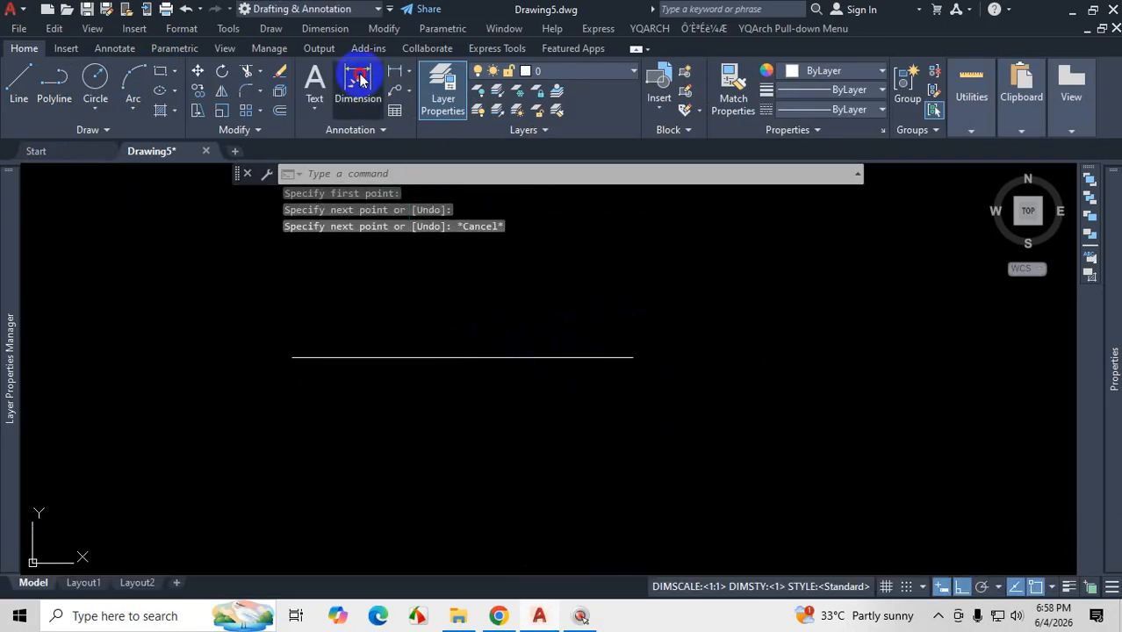
pyautogui.click(382, 356)
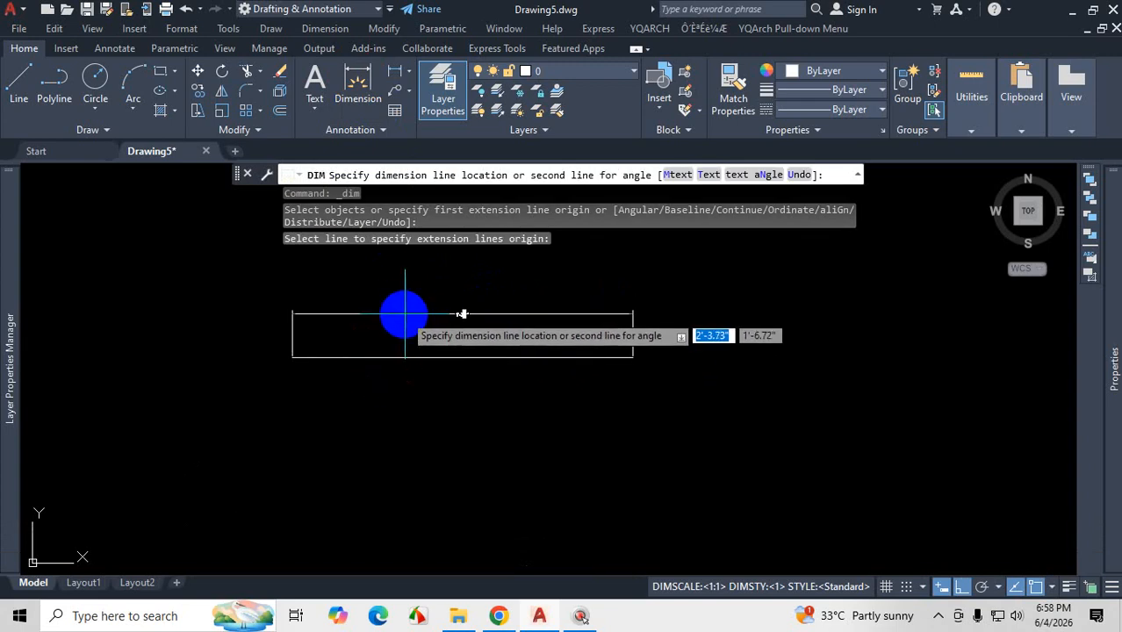
pyautogui.click(332, 313)
pyautogui.scroll(5, 438, 299)
pyautogui.press('Escape')
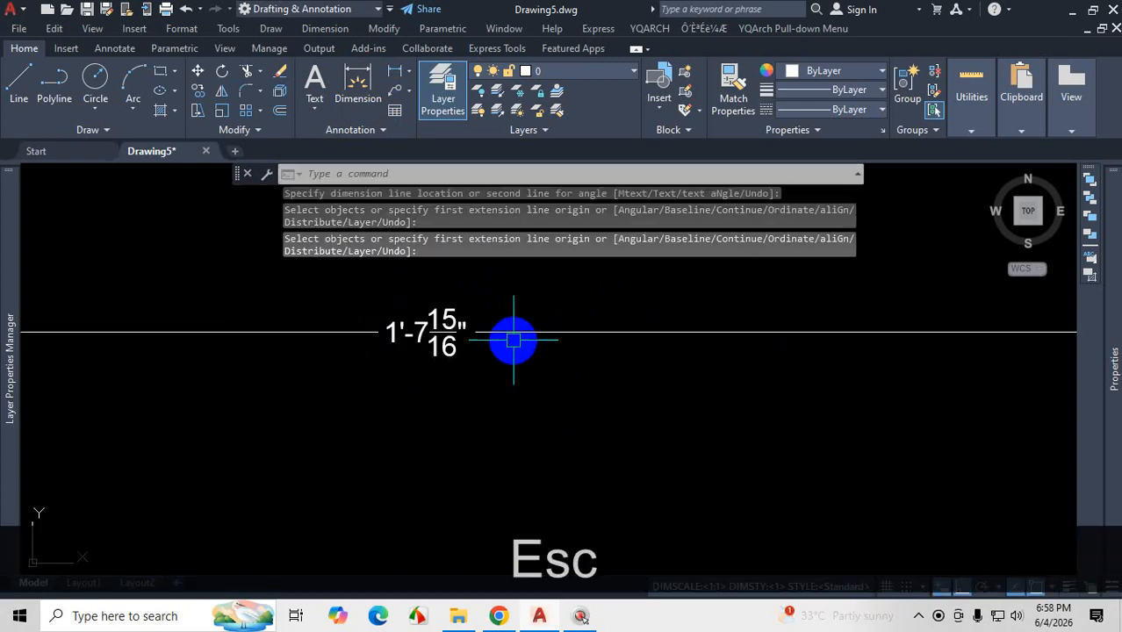
# - Examine the feet, inches and stacked fraction in the dimension text above the line
pyautogui.scroll(5, 513, 339)
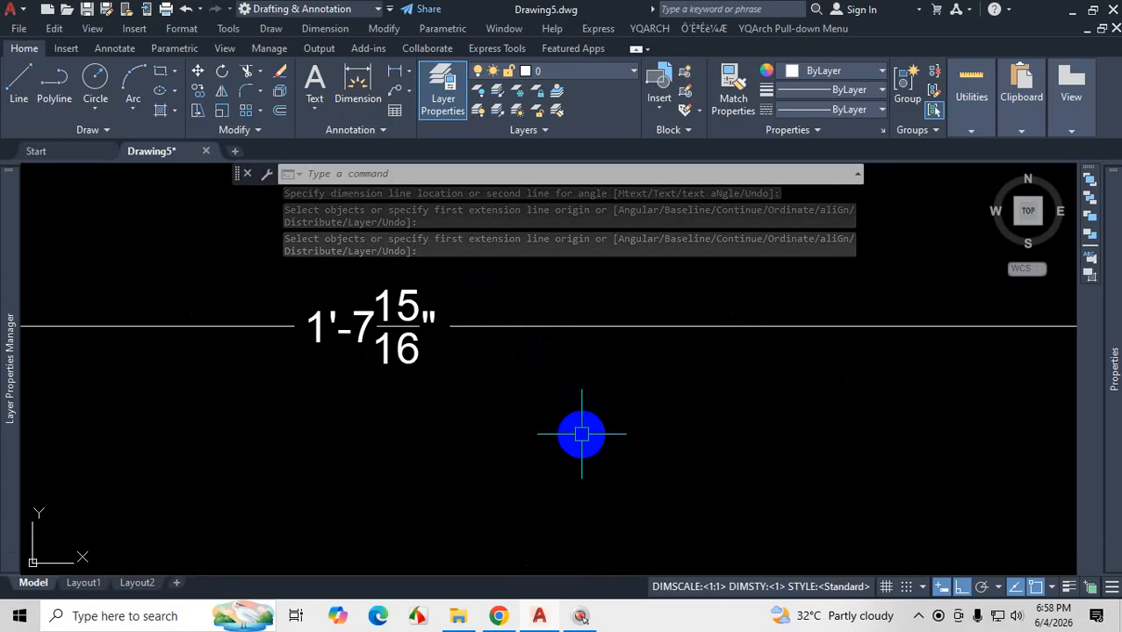
pyautogui.scroll(-4, 606, 367)
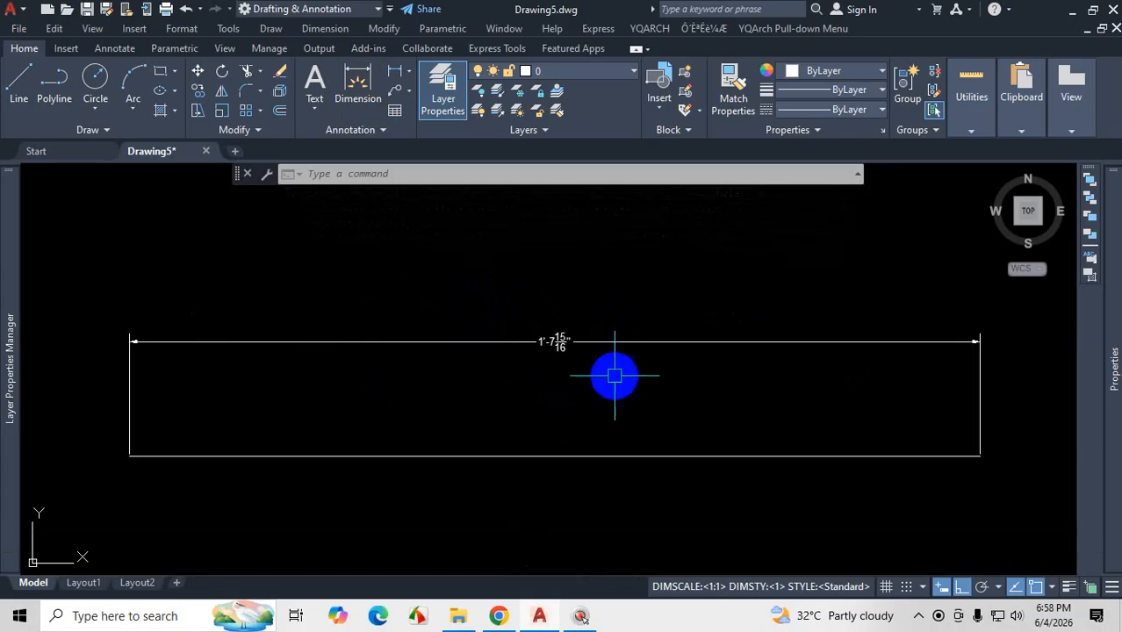
pyautogui.scroll(2, 578, 369)
pyautogui.scroll(5, 562, 263)
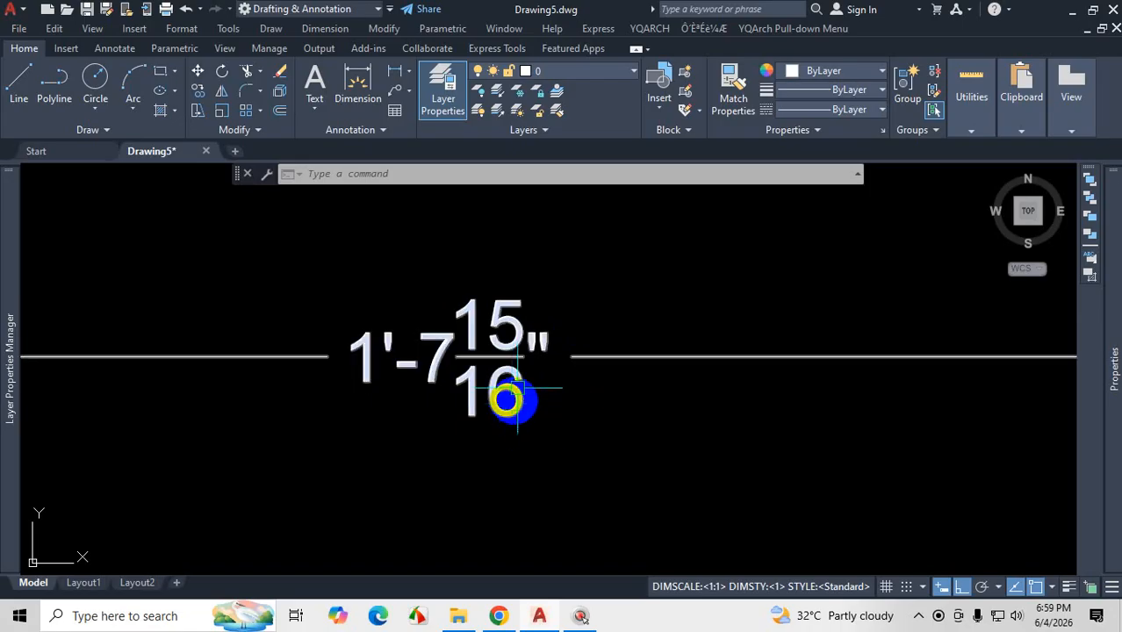
pyautogui.scroll(-10, 571, 325)
pyautogui.scroll(4, 556, 371)
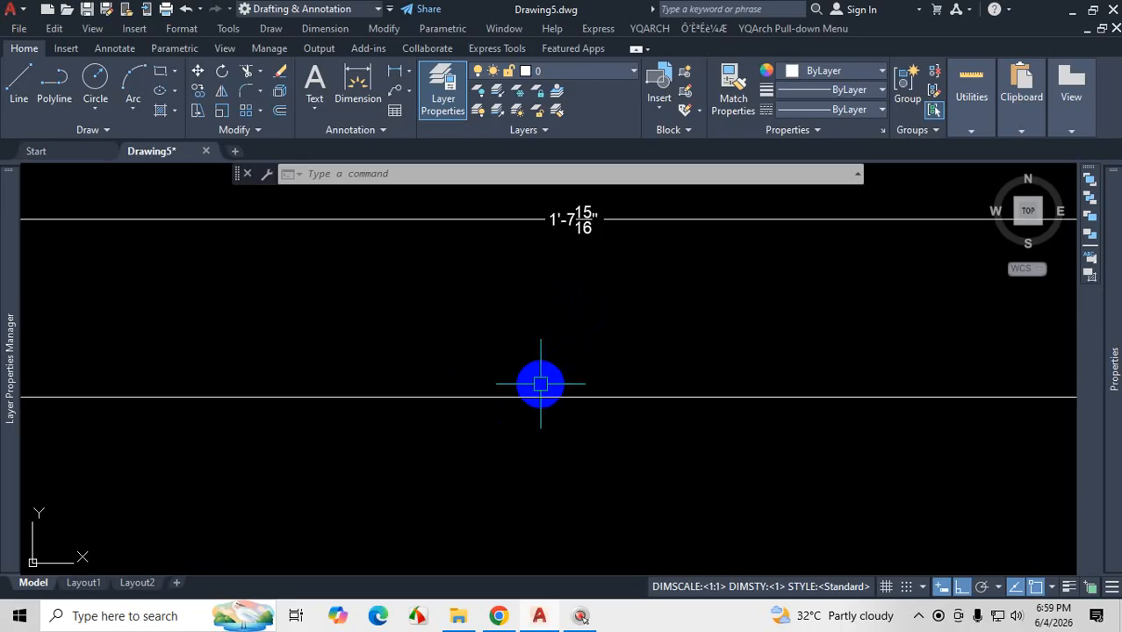
# - Create a new dimension style named 2, starting from style 1, and continue to its settings
pyautogui.write('d')
pyautogui.press('Return')
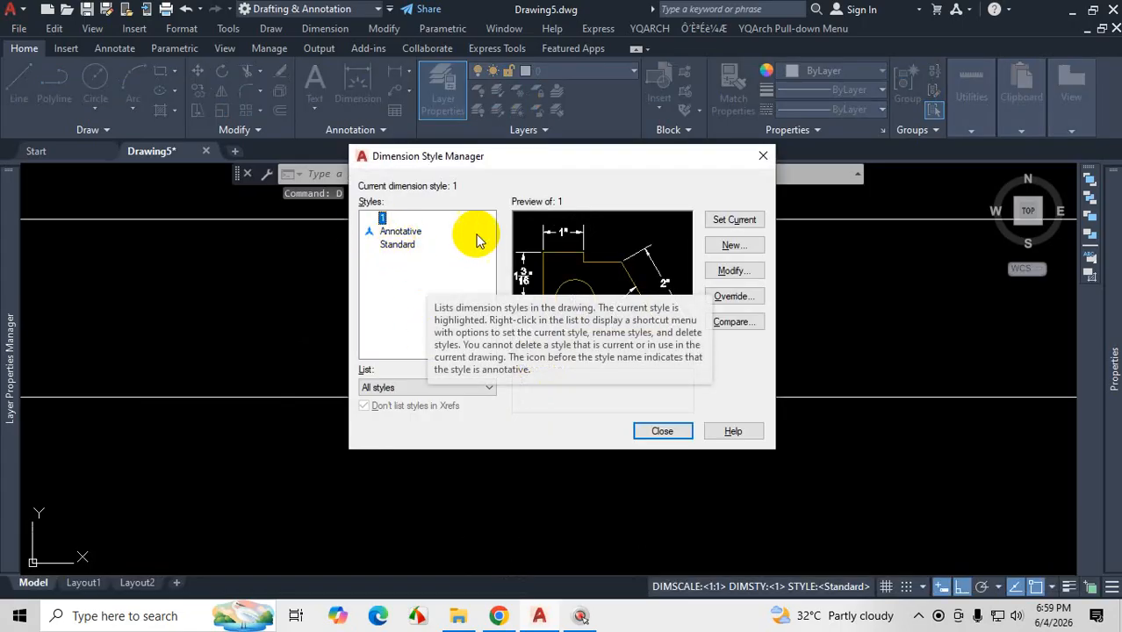
pyautogui.click(734, 246)
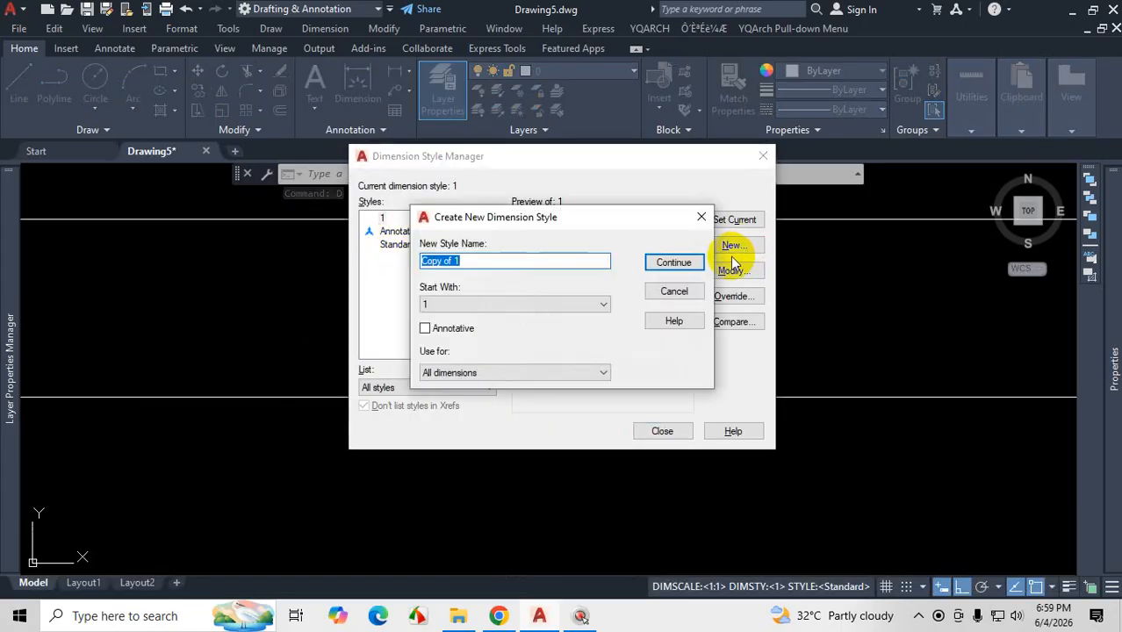
pyautogui.write('2')
pyautogui.click(674, 261)
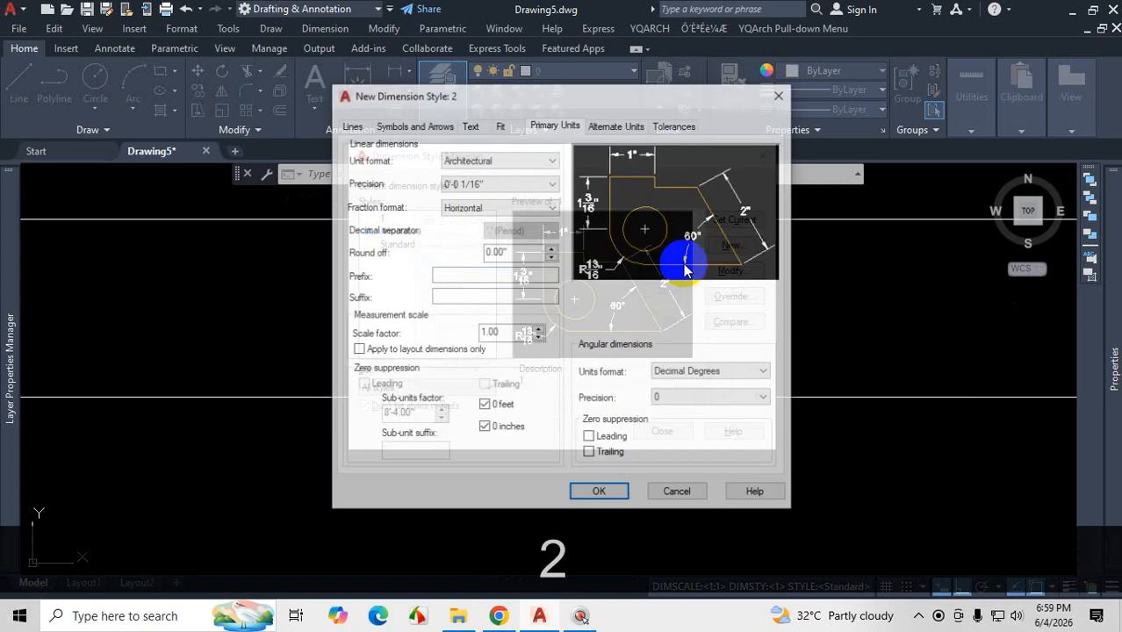
# - Set dimension style 2's primary units to Engineering with precision 0'-0.00" and make the style current
pyautogui.click(532, 162)
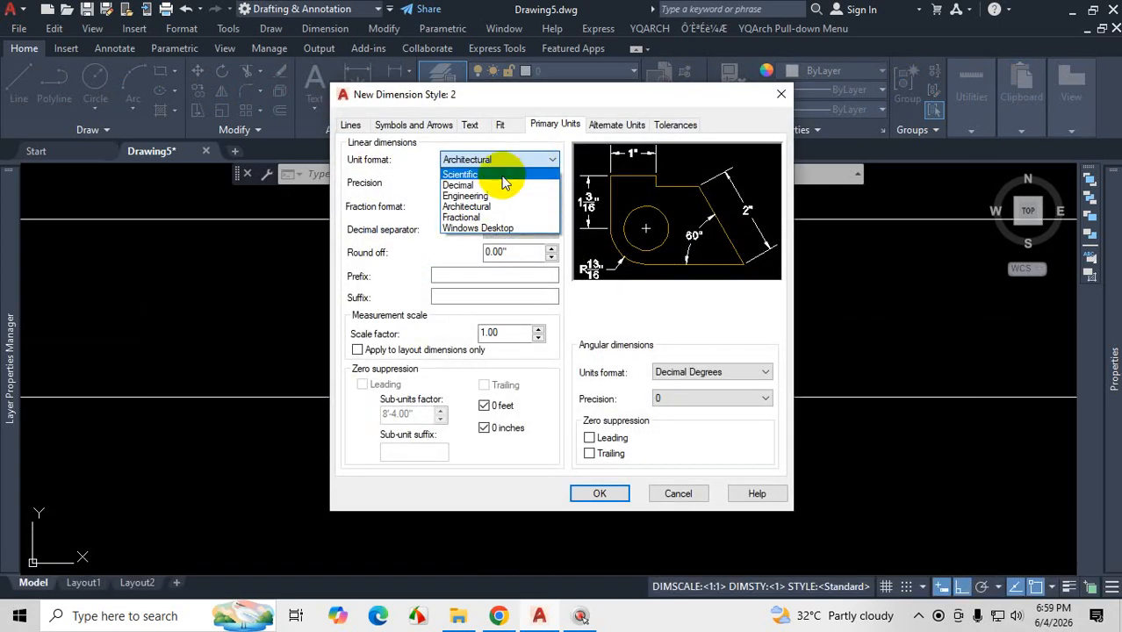
pyautogui.click(493, 198)
pyautogui.click(493, 183)
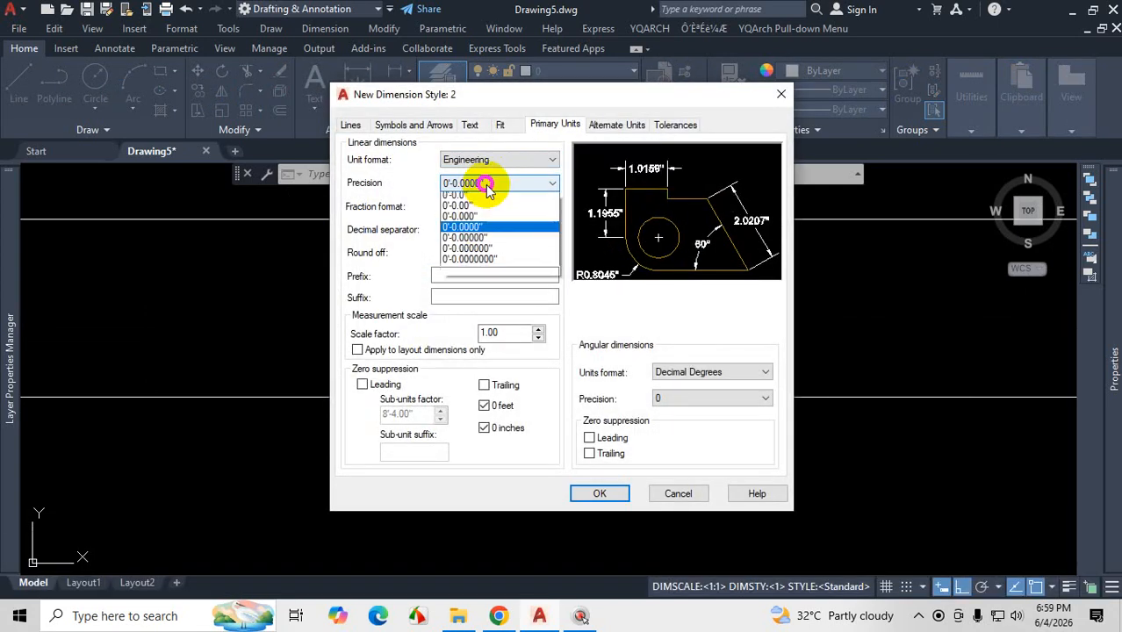
pyautogui.click(471, 220)
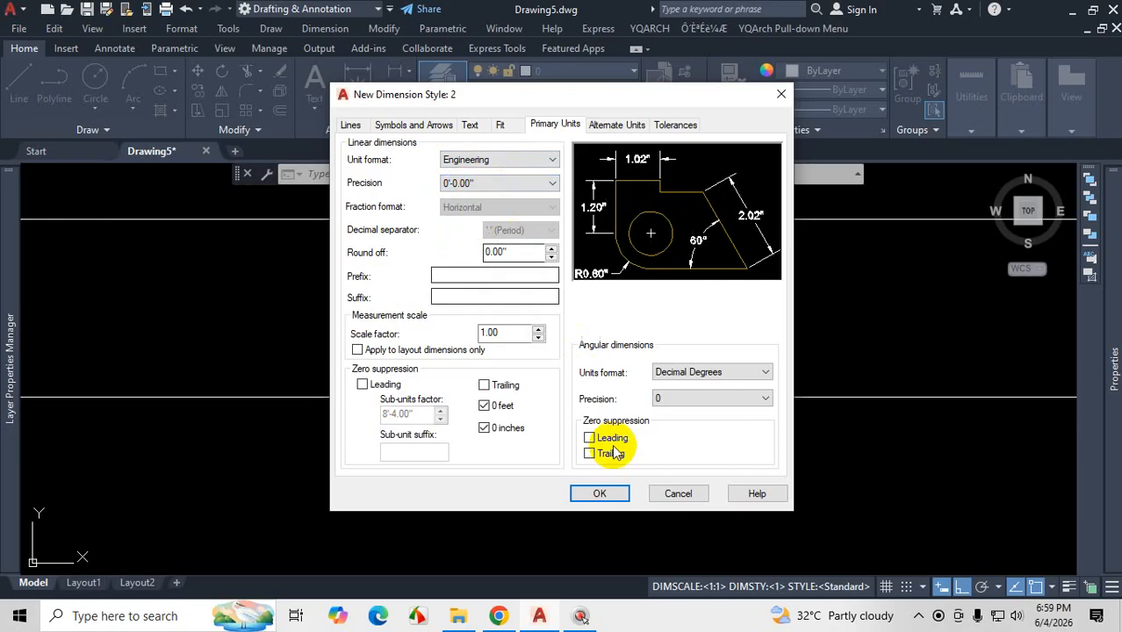
pyautogui.click(599, 494)
pyautogui.click(732, 221)
pyautogui.click(667, 431)
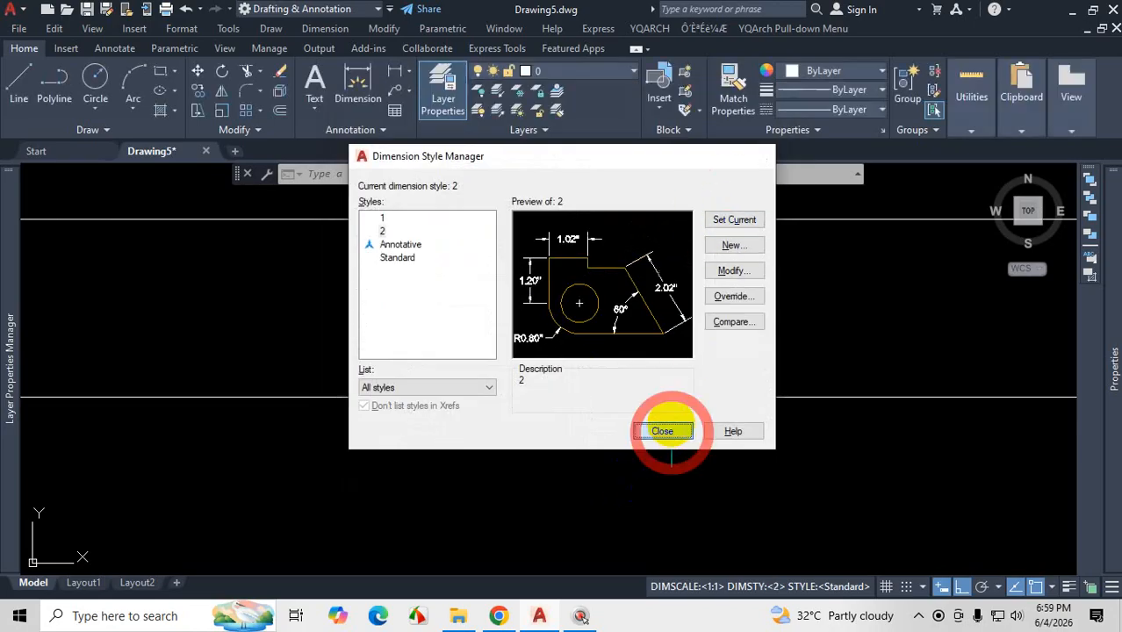
# - Dimension the horizontal line's length with style 2, placing the dimension below the line
pyautogui.scroll(-4, 623, 360)
pyautogui.scroll(2, 596, 368)
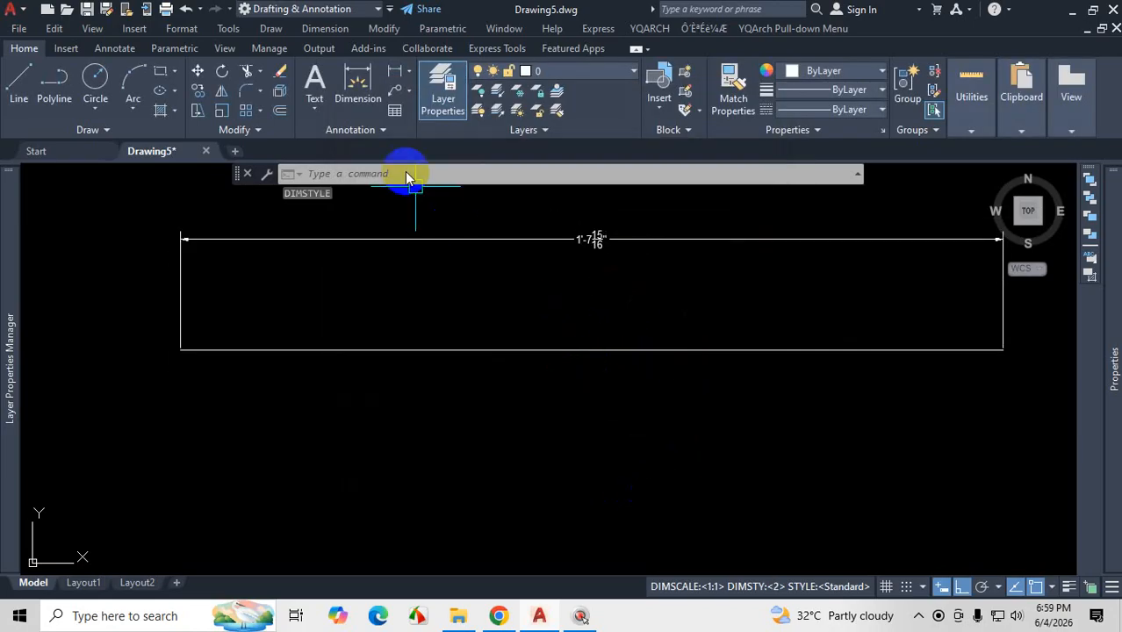
pyautogui.click(358, 97)
pyautogui.press('Return')
pyautogui.click(509, 346)
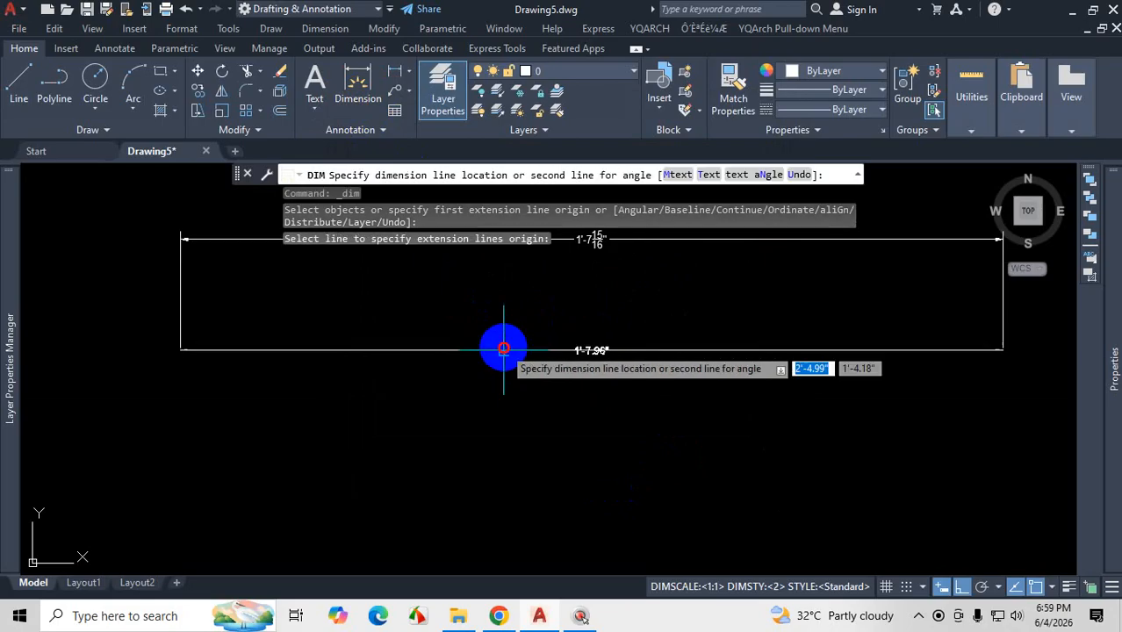
pyautogui.scroll(3, 509, 386)
pyautogui.click(521, 393)
pyautogui.scroll(-3, 632, 439)
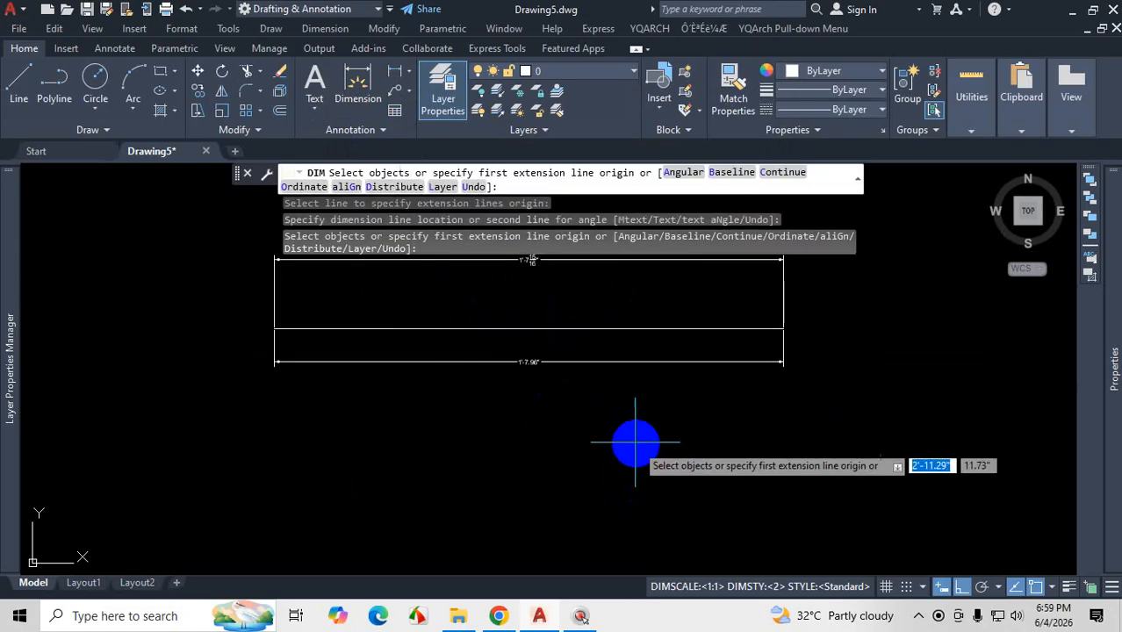
pyautogui.press('Escape')
# - Compare the decimal text of the dimension below the line with the fractional text of the one above it
pyautogui.scroll(3, 531, 375)
pyautogui.scroll(5, 537, 358)
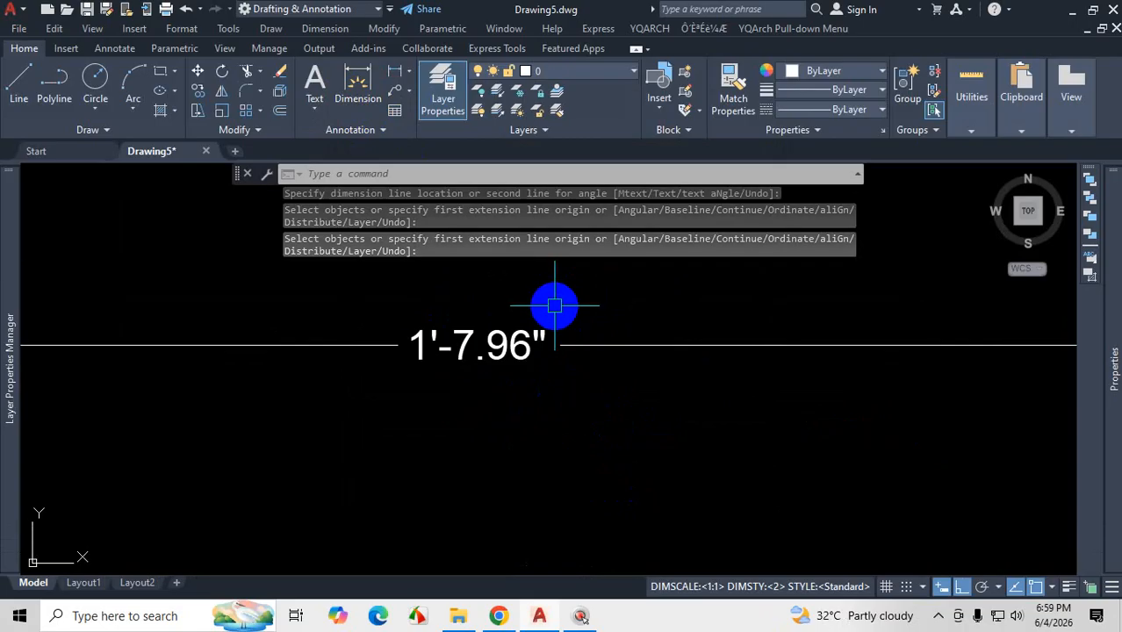
pyautogui.scroll(-3, 591, 426)
pyautogui.scroll(5, 511, 395)
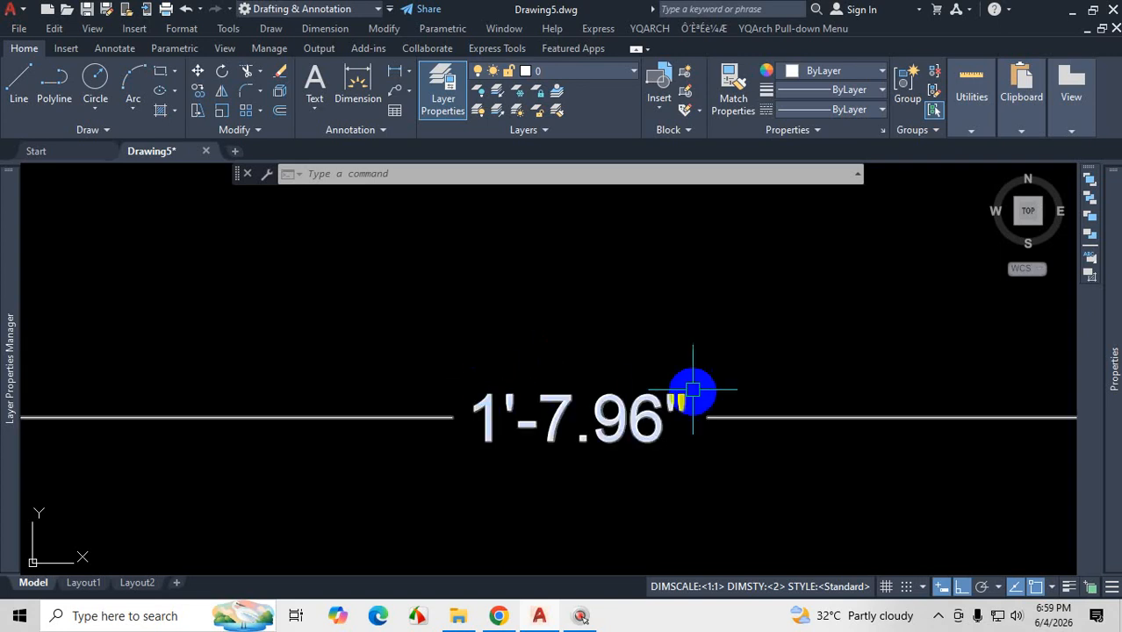
pyautogui.click(611, 409)
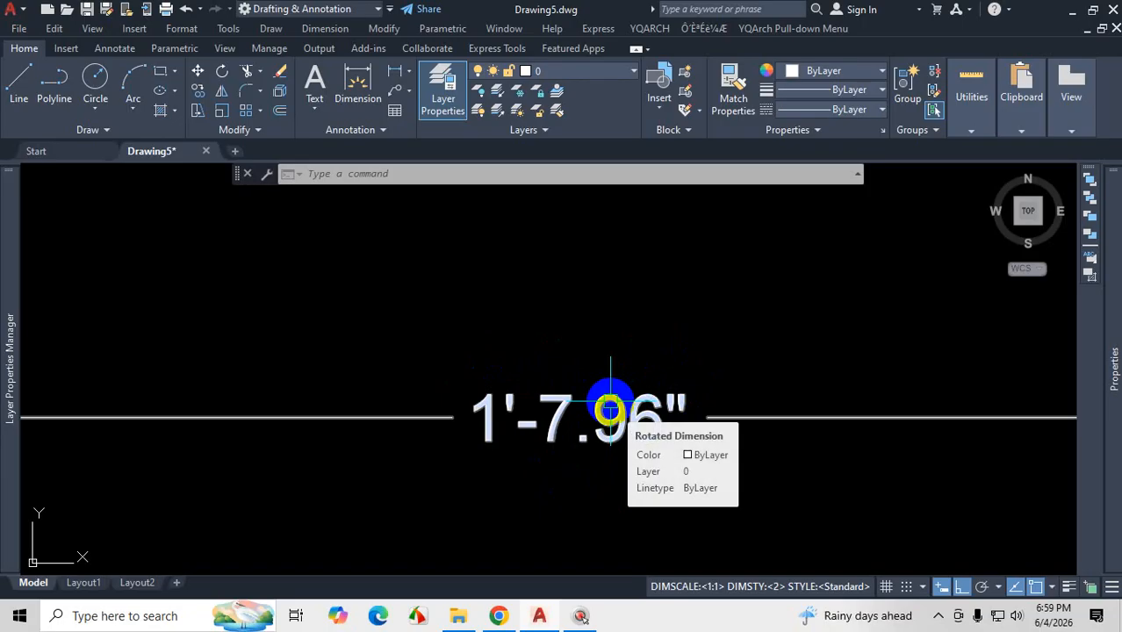
pyautogui.scroll(-6, 601, 404)
pyautogui.scroll(7, 580, 299)
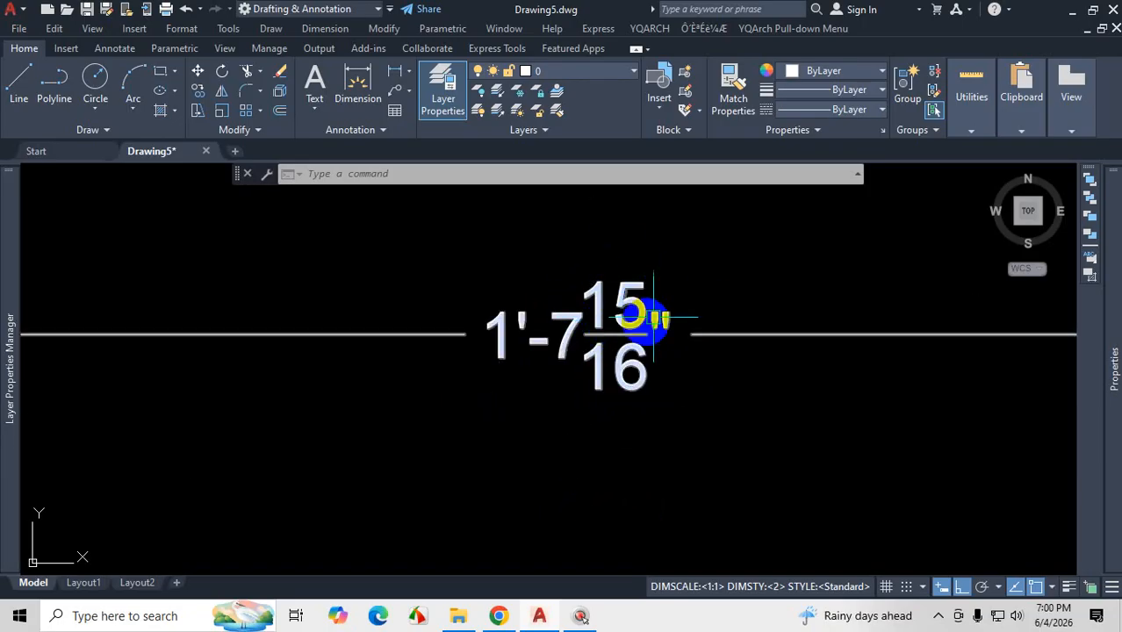
pyautogui.scroll(2, 658, 373)
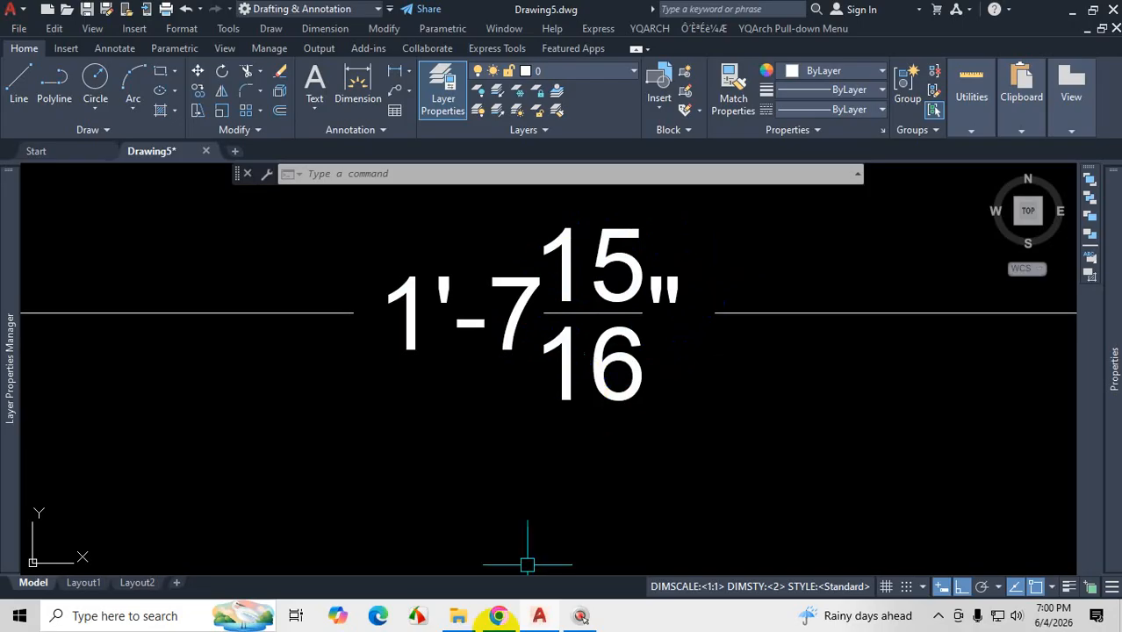
# - Switch to DETAIL STRUCTURAL DRAWINGS.pdf in Chrome and view the column layout on page 7 at 100% zoom
pyautogui.click(493, 616)
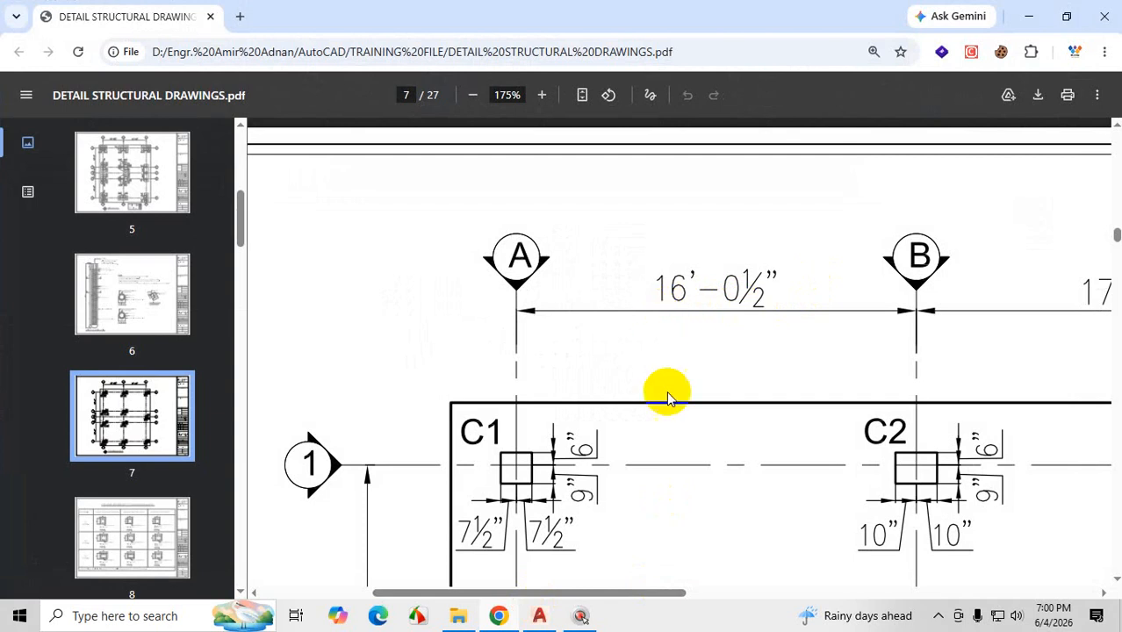
pyautogui.click(542, 95)
pyautogui.click(542, 95)
pyautogui.click(542, 95)
pyautogui.click(542, 95)
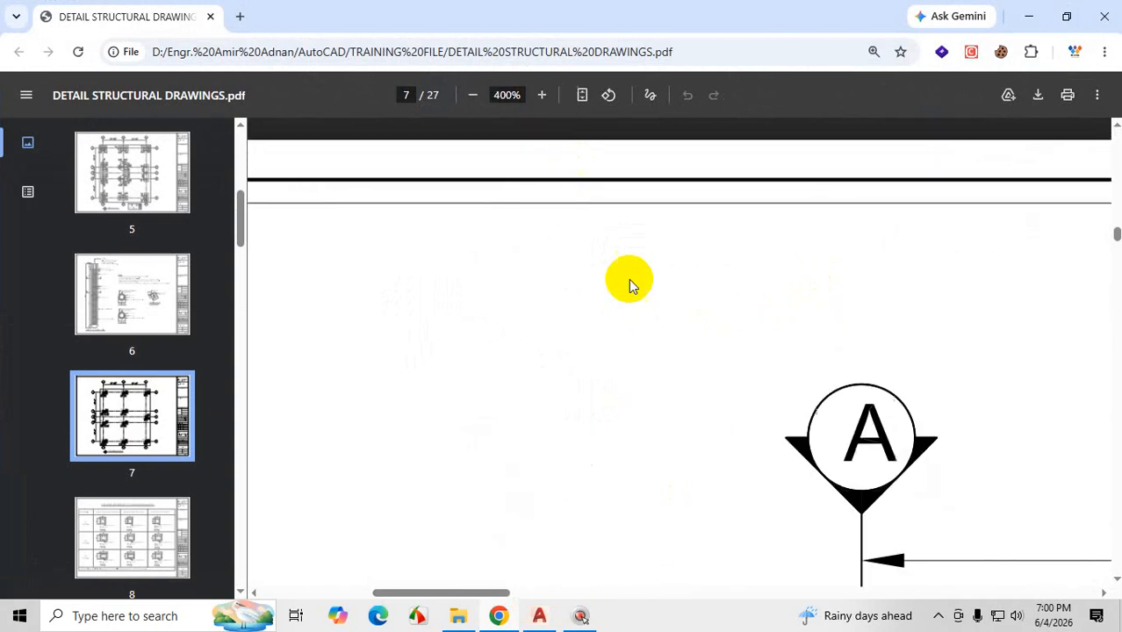
pyautogui.click(473, 97)
pyautogui.click(473, 97)
pyautogui.click(473, 97)
pyautogui.click(473, 97)
pyautogui.click(472, 96)
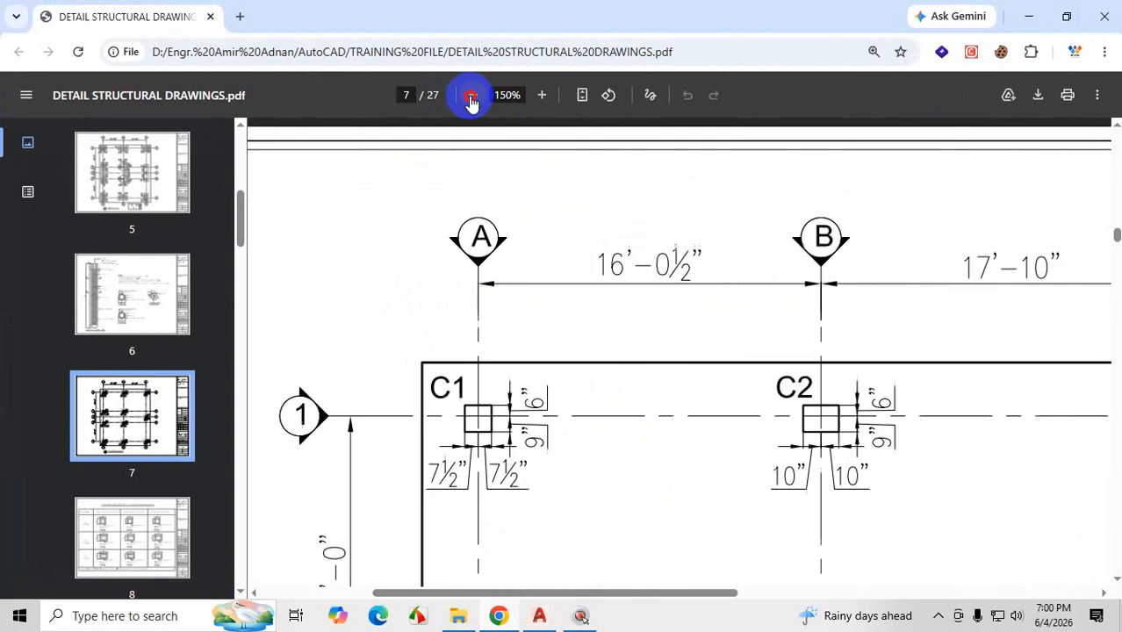
pyautogui.click(472, 97)
pyautogui.click(472, 96)
pyautogui.click(472, 97)
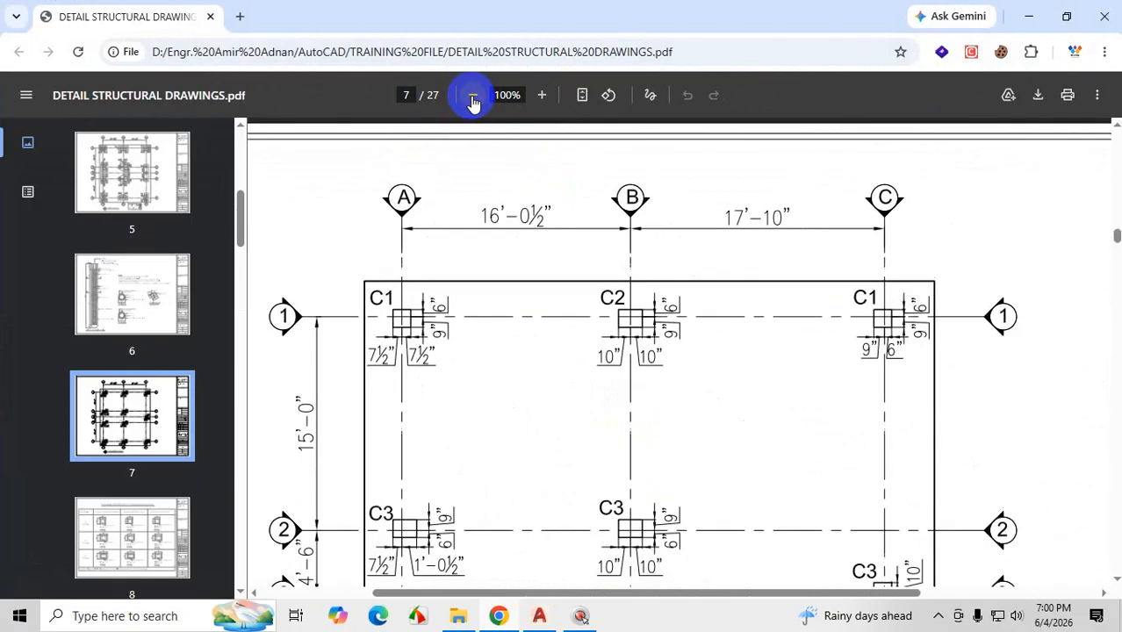
# - Examine how the grid spacings and column offsets are dimensioned on the column layout, down to grid line 5
pyautogui.scroll(-2, 492, 220)
pyautogui.scroll(2, 465, 235)
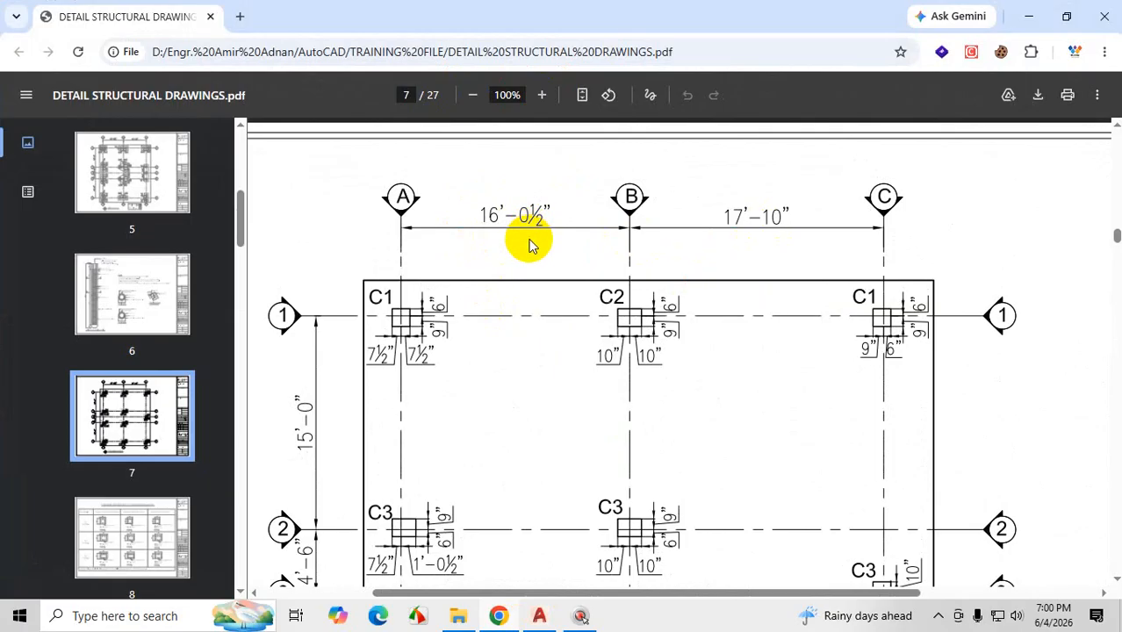
pyautogui.scroll(-1, 412, 340)
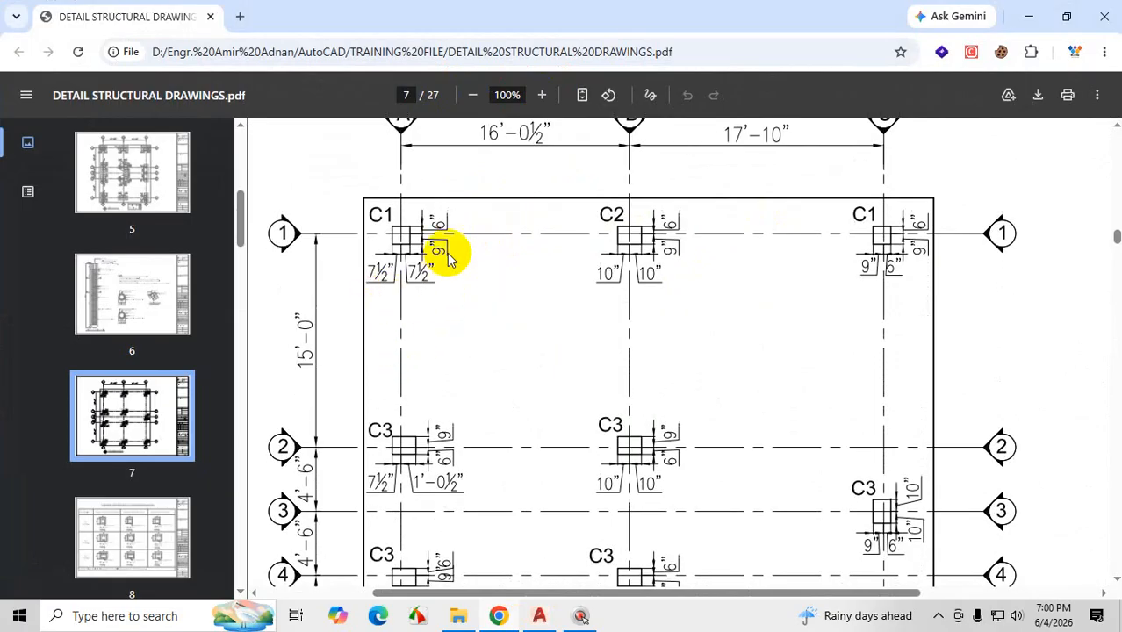
pyautogui.scroll(-2, 430, 289)
pyautogui.scroll(-5, 448, 318)
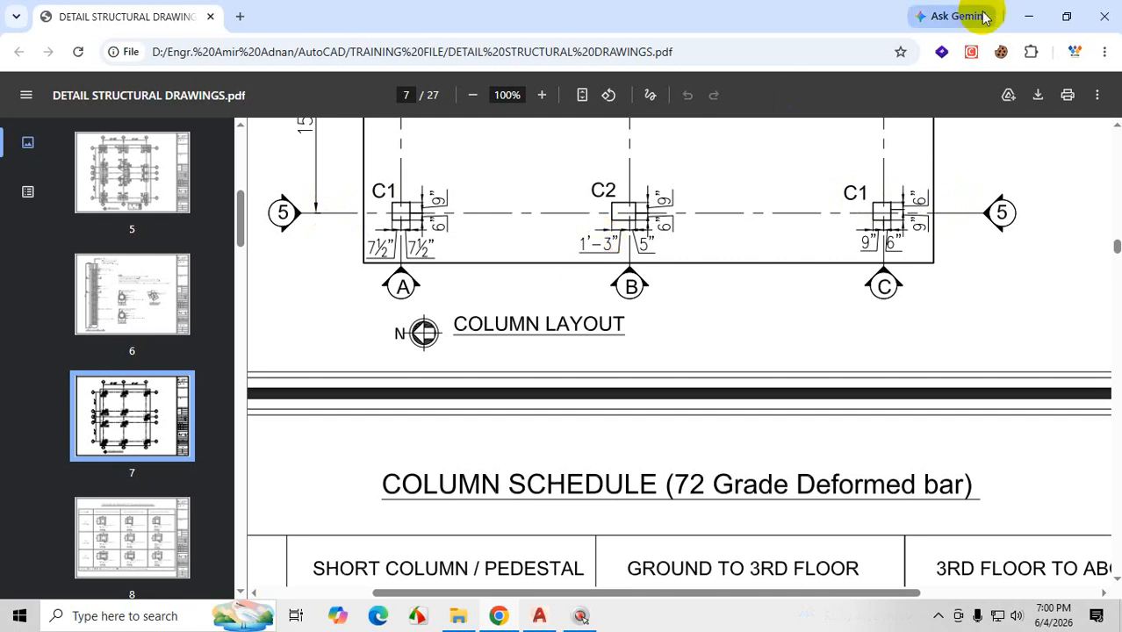
# - Return to AutoCAD and examine the fractional text of the dimension above the line
pyautogui.click(1034, 12)
pyautogui.scroll(-8, 551, 339)
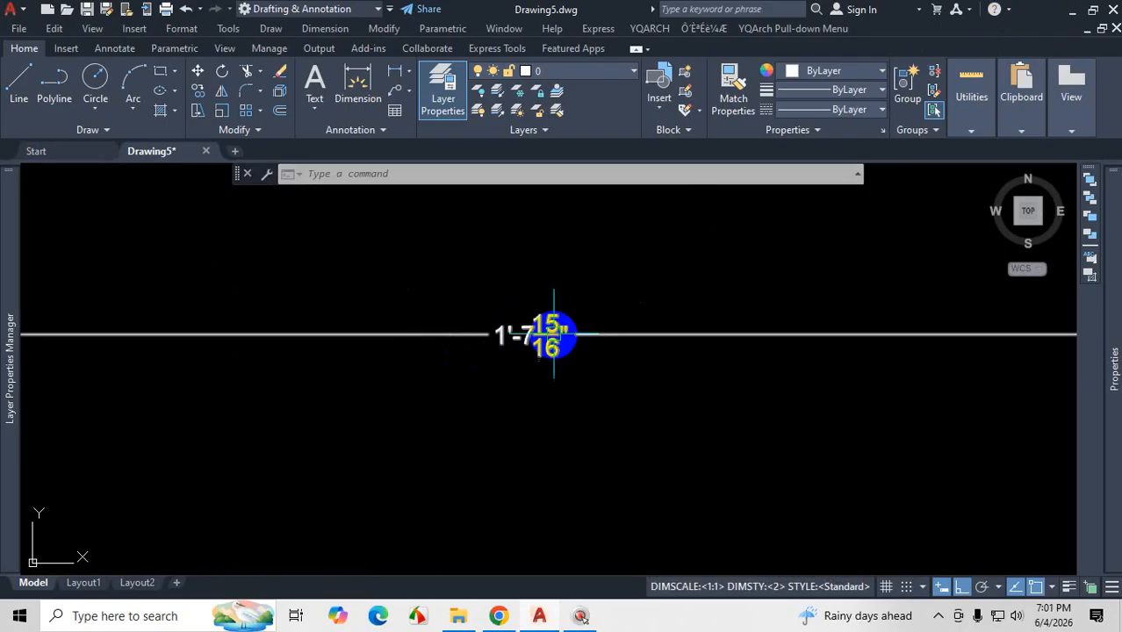
pyautogui.scroll(4, 552, 346)
pyautogui.scroll(2, 551, 346)
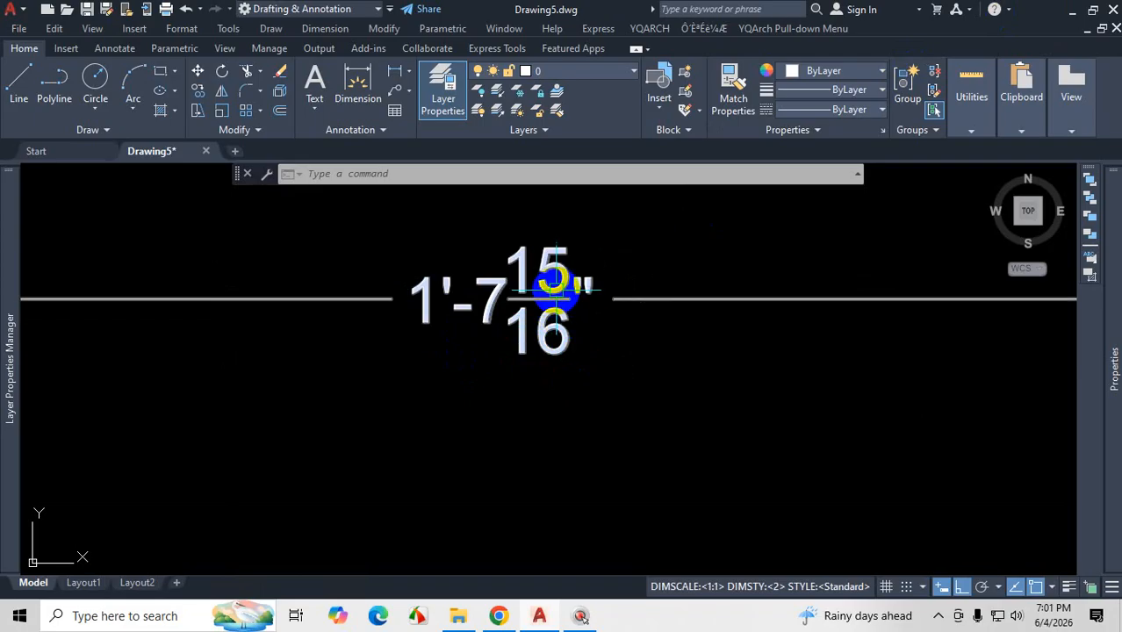
pyautogui.scroll(-5, 553, 292)
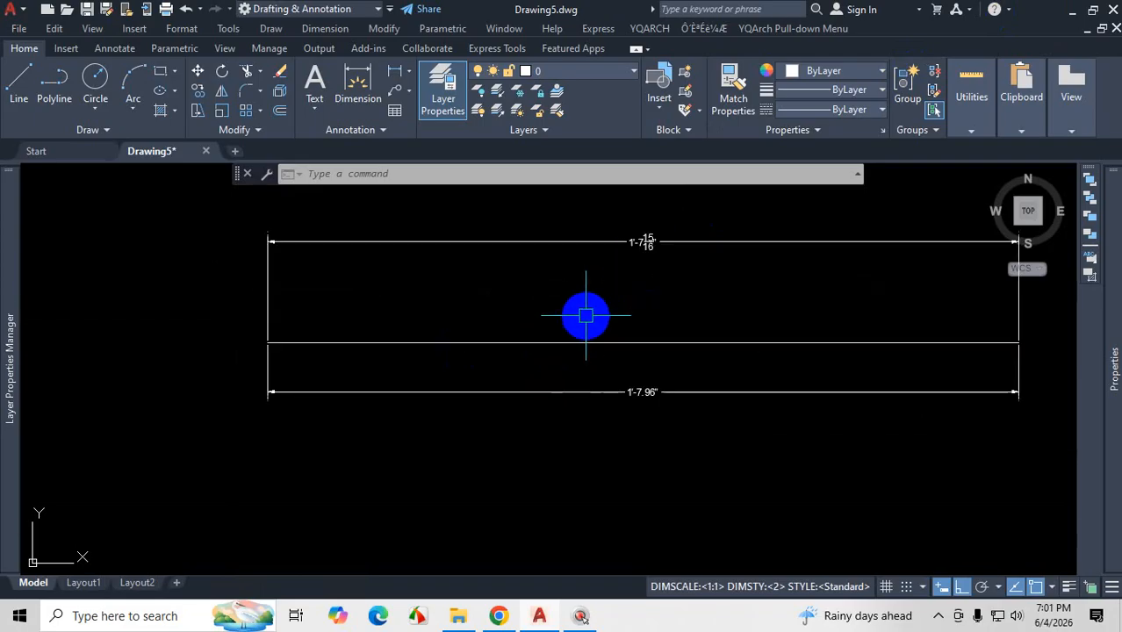
# - Open dimension style 1 for modification and show its primary units settings
pyautogui.write('d')
pyautogui.press('Return')
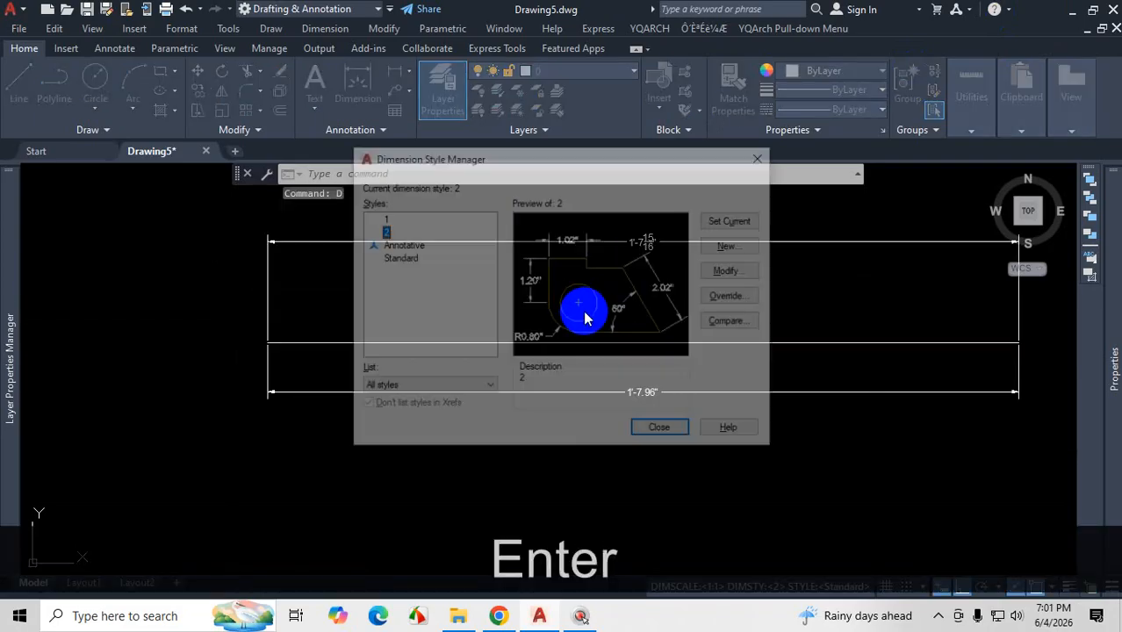
pyautogui.click(382, 218)
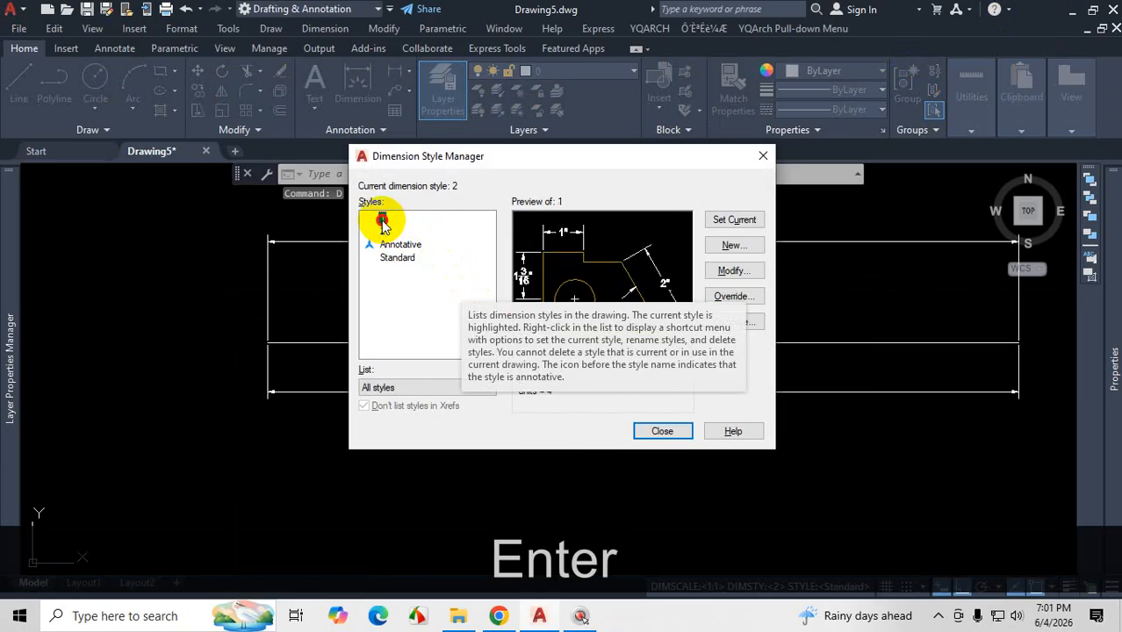
pyautogui.click(735, 274)
pyautogui.click(560, 125)
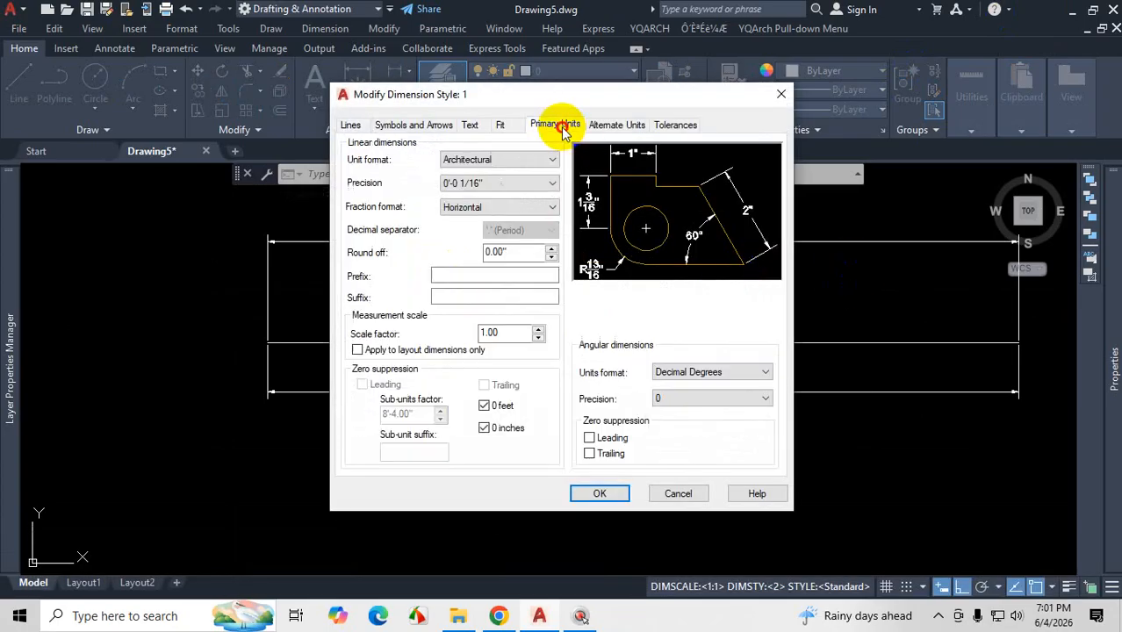
pyautogui.hotkey('ctrl', '1')
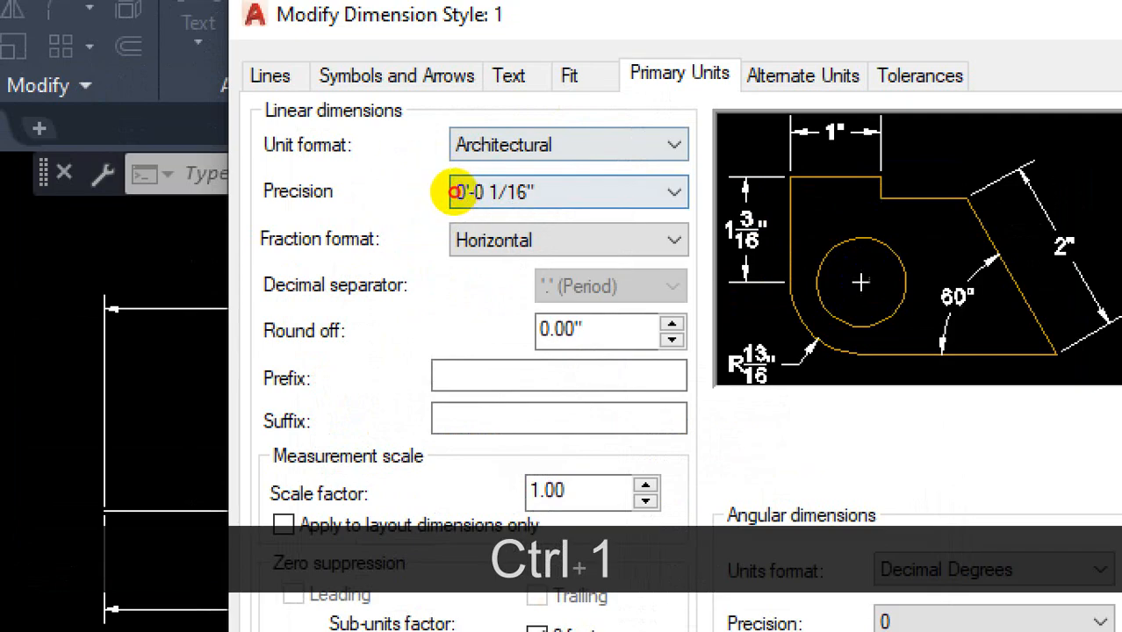
pyautogui.moveTo(476, 209); pyautogui.dragTo(532, 208)
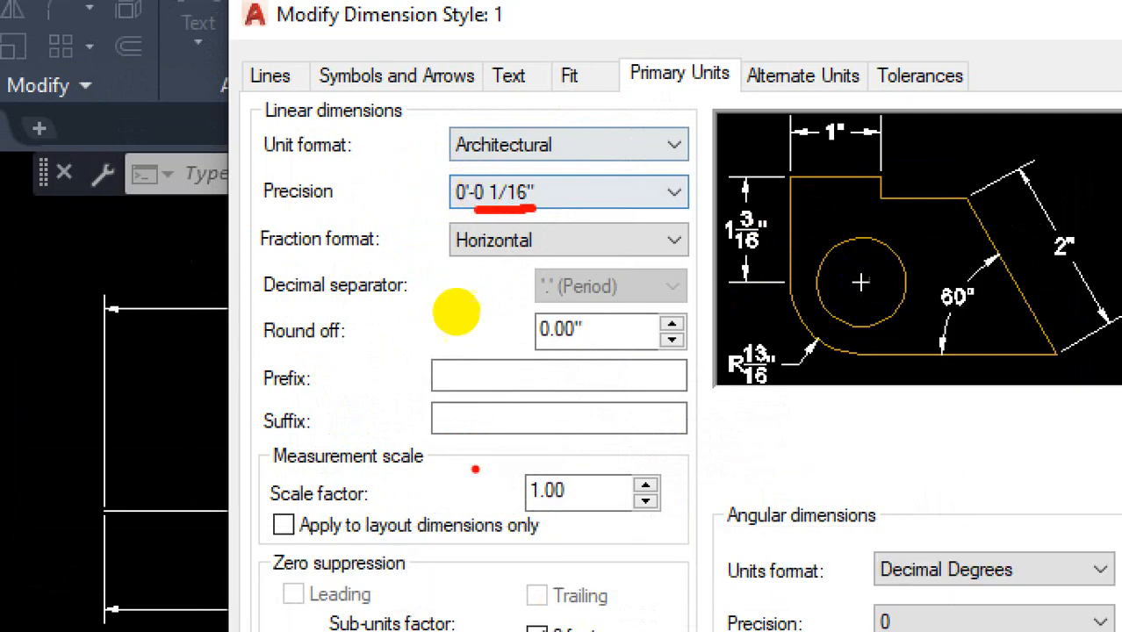
pyautogui.moveTo(829, 343); pyautogui.dragTo(832, 421)
pyautogui.moveTo(703, 446); pyautogui.dragTo(926, 438)
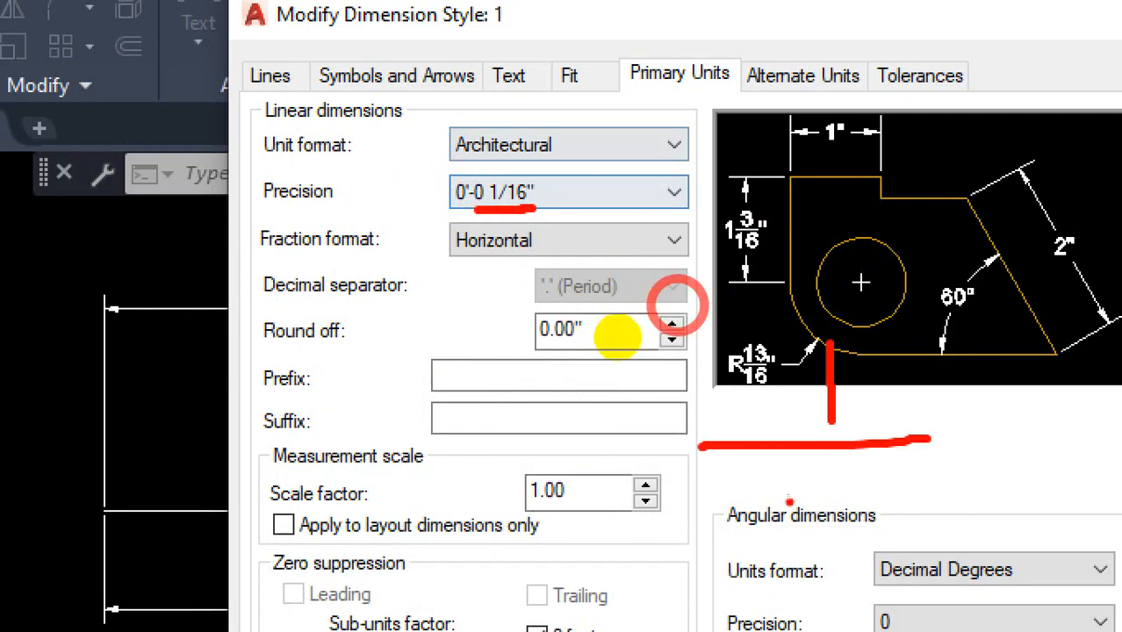
pyautogui.moveTo(765, 478); pyautogui.dragTo(771, 532)
pyautogui.moveTo(827, 475)
pyautogui.mouseDown()
pyautogui.moveTo(854, 505)
pyautogui.moveTo(818, 510)
pyautogui.mouseUp()
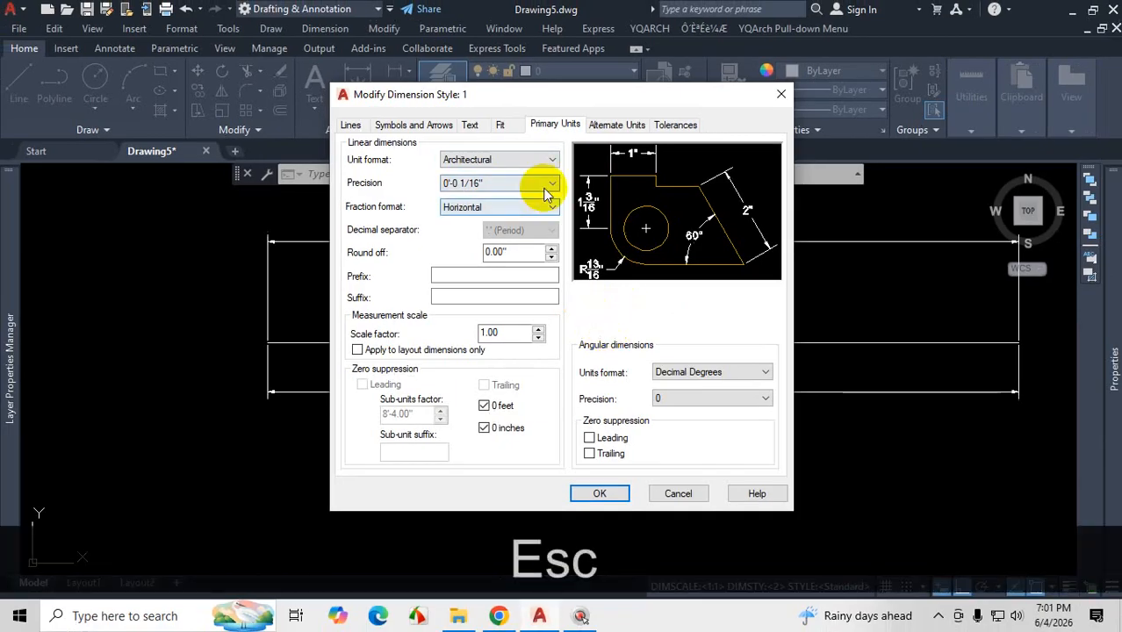
# - Set style 1's linear dimension precision to 0'-0 1/2", apply it, and check the dimension text above the line
pyautogui.click(637, 189)
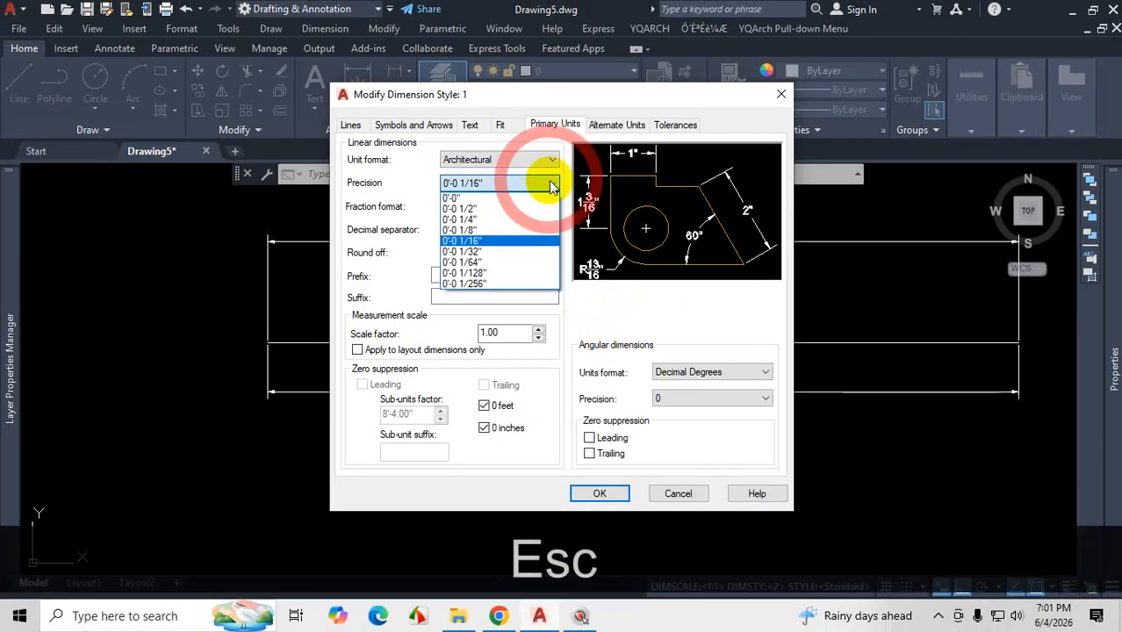
pyautogui.click(487, 208)
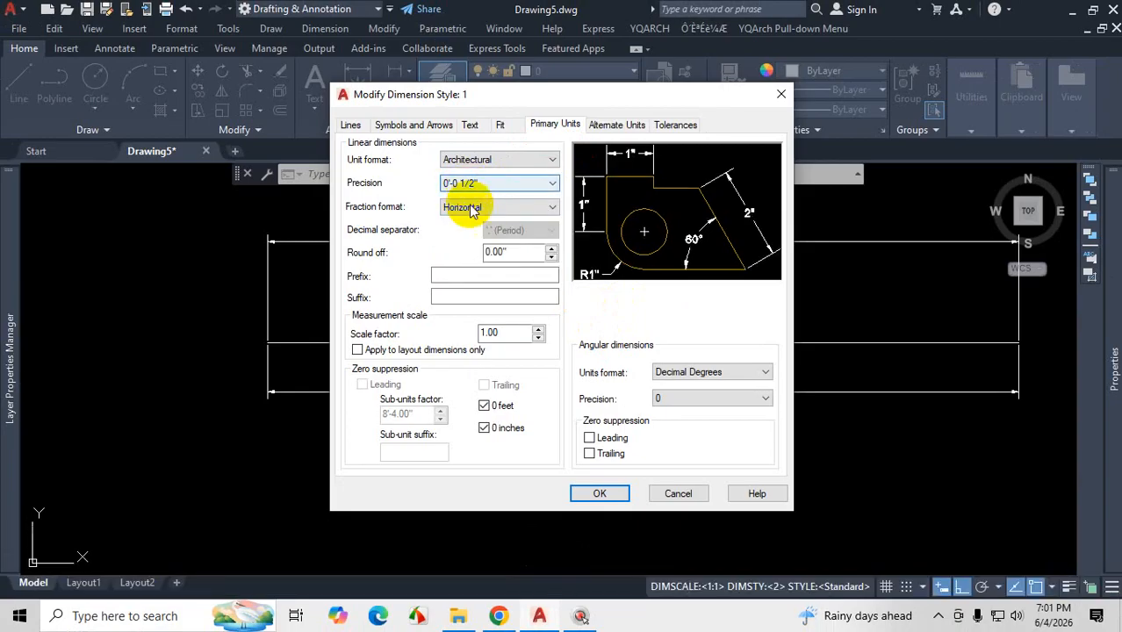
pyautogui.click(600, 493)
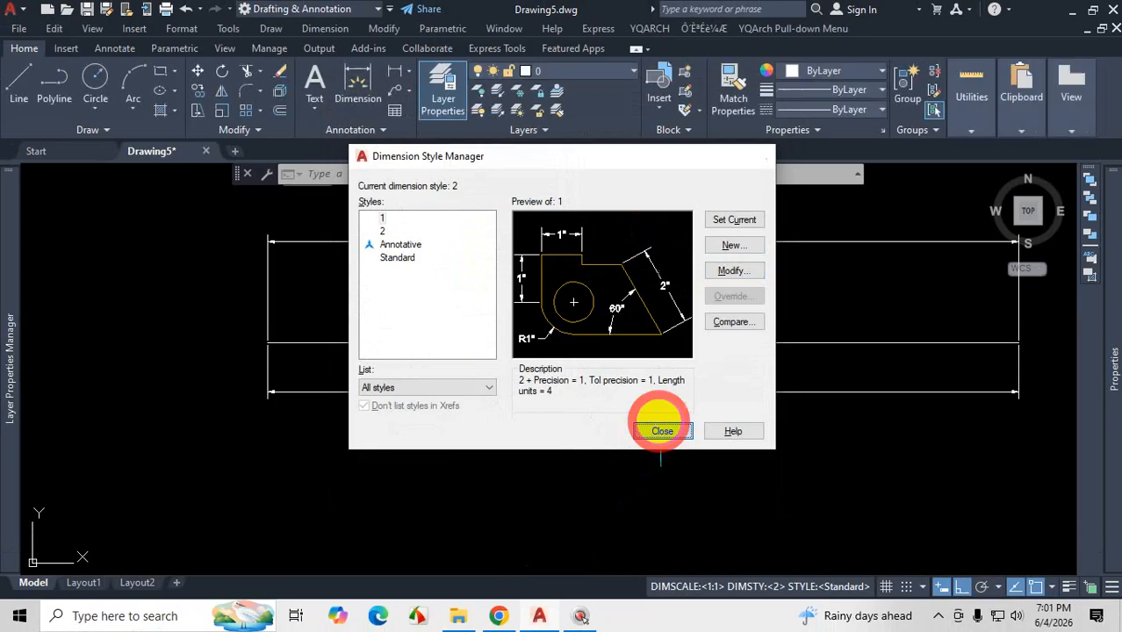
pyautogui.click(656, 431)
pyautogui.scroll(5, 655, 215)
pyautogui.scroll(2, 625, 314)
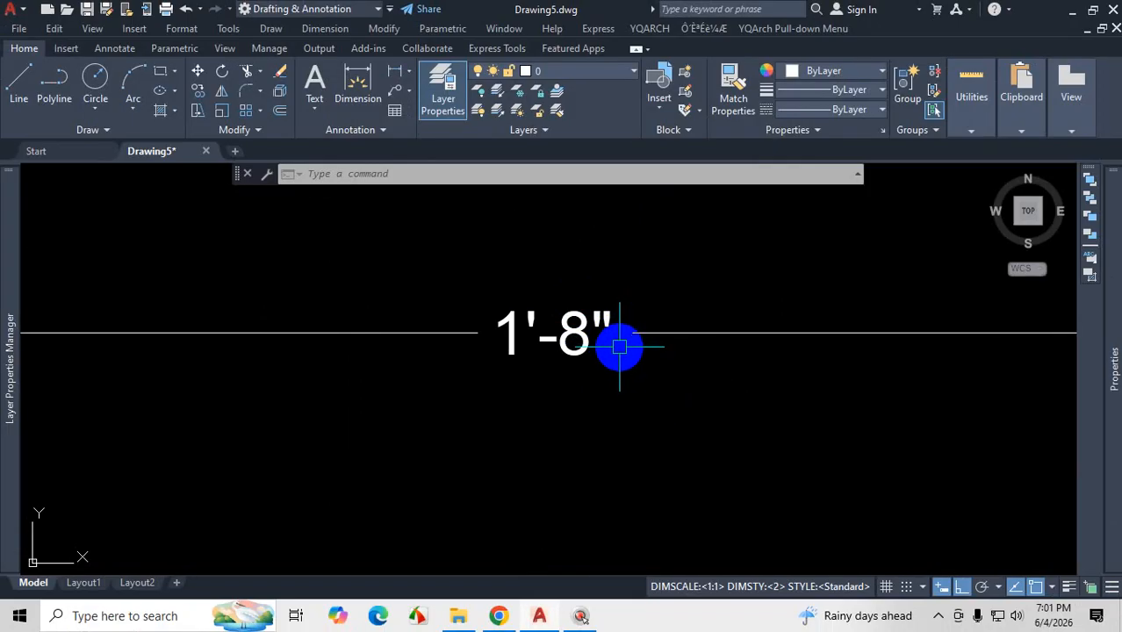
pyautogui.hotkey('ctrl', '1')
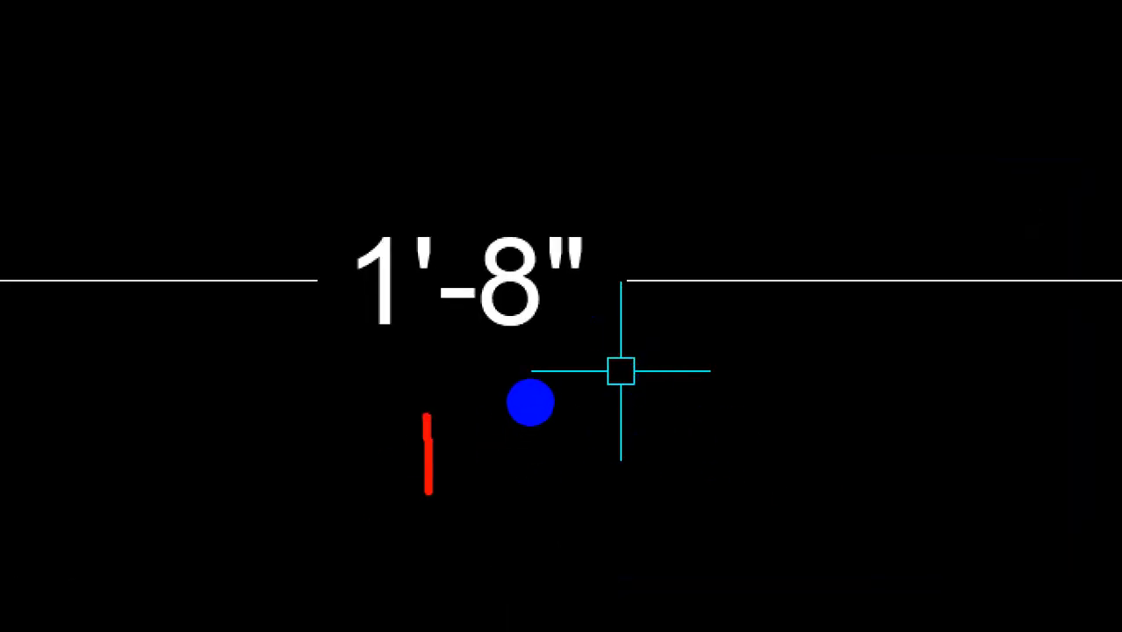
pyautogui.moveTo(425, 417)
pyautogui.mouseDown()
pyautogui.moveTo(503, 458)
pyautogui.moveTo(417, 414)
pyautogui.mouseUp()
pyautogui.moveTo(621, 468); pyautogui.dragTo(717, 466)
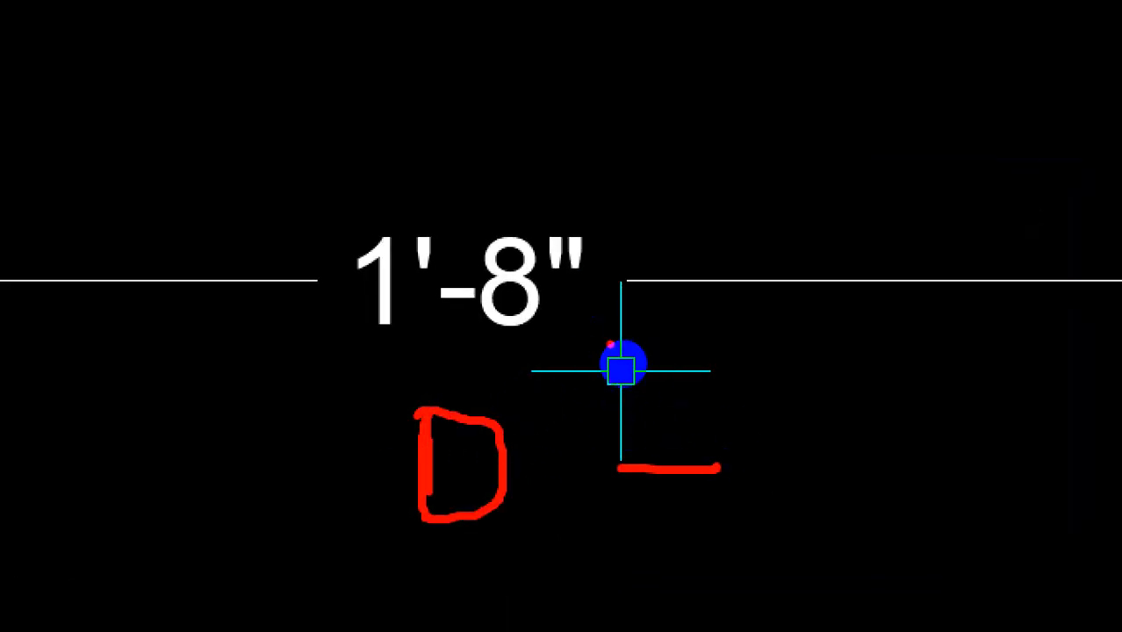
# - Compare the rounded dimension text above the line with the decimal dimension text below it
pyautogui.moveTo(665, 376); pyautogui.dragTo(665, 453)
pyautogui.moveTo(658, 514)
pyautogui.mouseDown()
pyautogui.moveTo(690, 506)
pyautogui.moveTo(719, 555)
pyautogui.mouseUp()
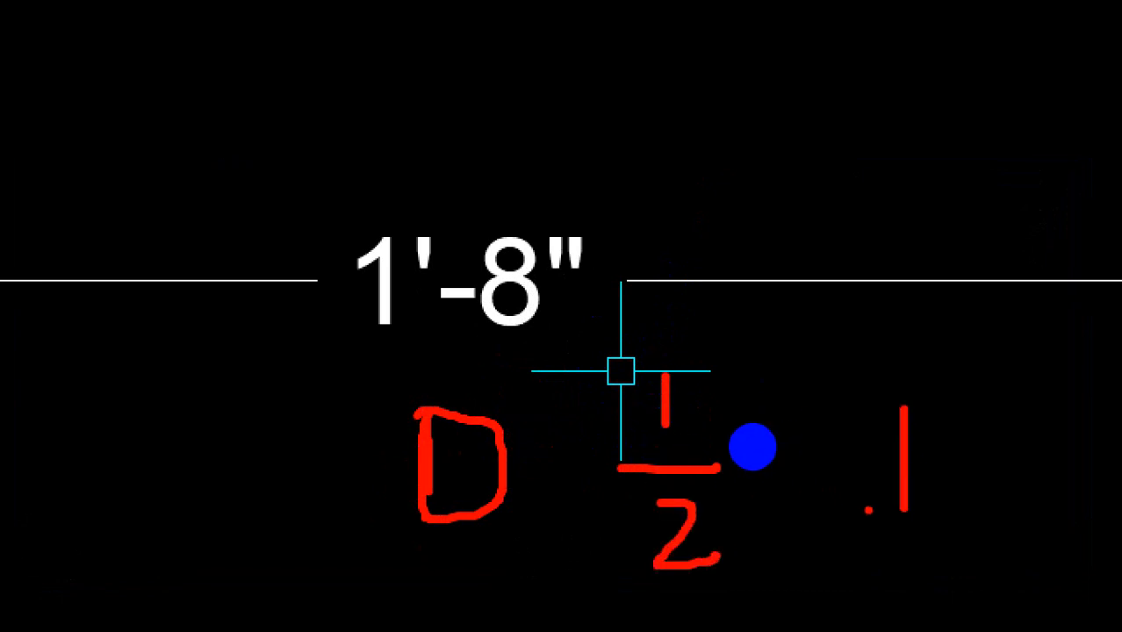
pyautogui.press('Escape')
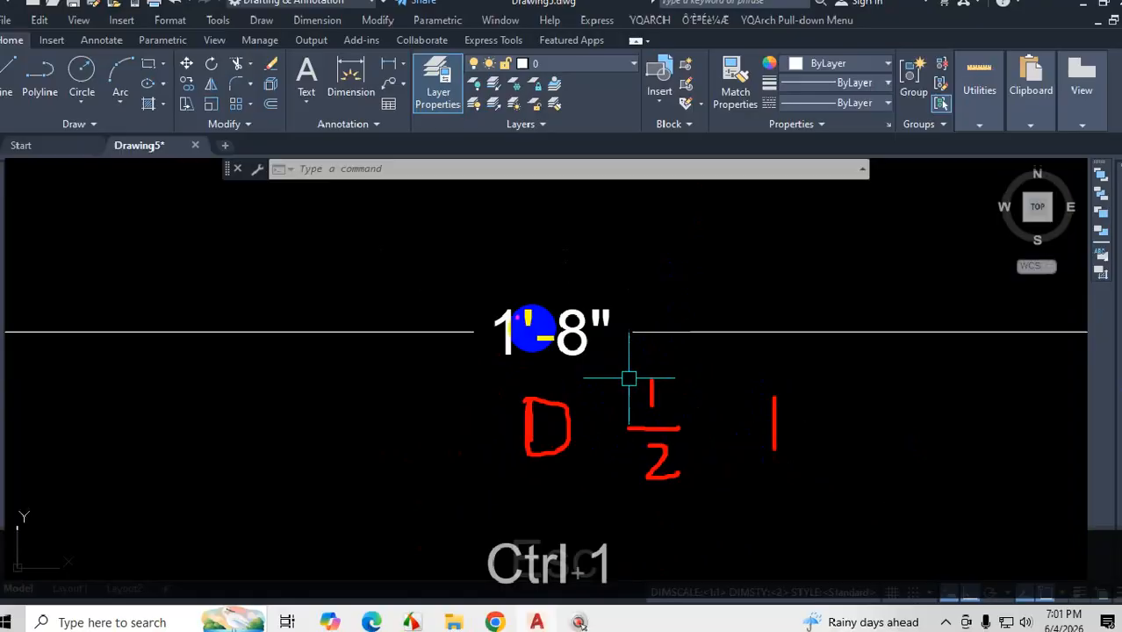
pyautogui.scroll(-5, 569, 253)
pyautogui.scroll(5, 573, 394)
pyautogui.scroll(1, 540, 427)
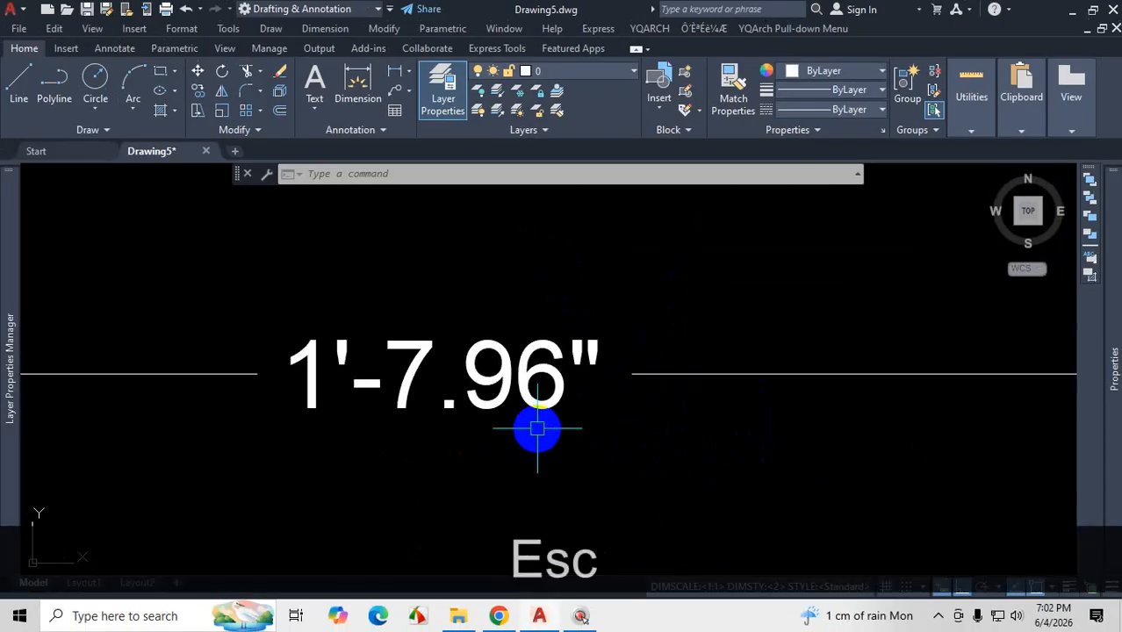
pyautogui.scroll(-2, 538, 312)
pyautogui.scroll(2, 542, 398)
pyautogui.hotkey('ctrl', '1')
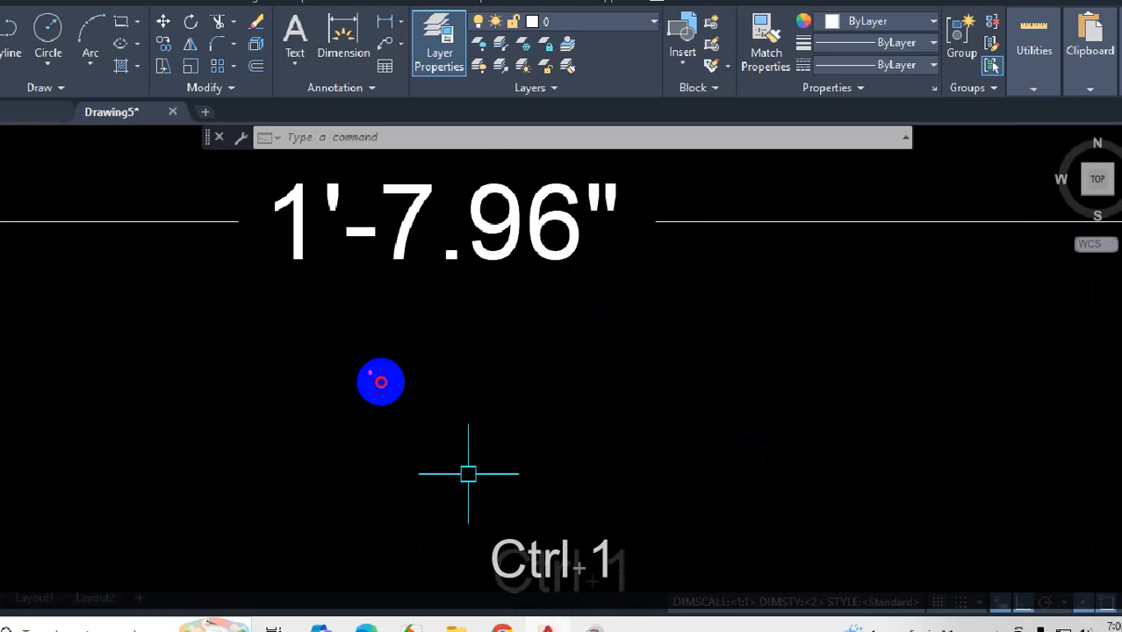
pyautogui.moveTo(367, 370)
pyautogui.mouseDown()
pyautogui.moveTo(416, 418)
pyautogui.moveTo(406, 432)
pyautogui.mouseUp()
pyautogui.moveTo(535, 371); pyautogui.dragTo(533, 430)
pyautogui.moveTo(601, 393); pyautogui.dragTo(691, 386)
pyautogui.moveTo(645, 337)
pyautogui.mouseDown()
pyautogui.moveTo(649, 420)
pyautogui.moveTo(710, 445)
pyautogui.mouseUp()
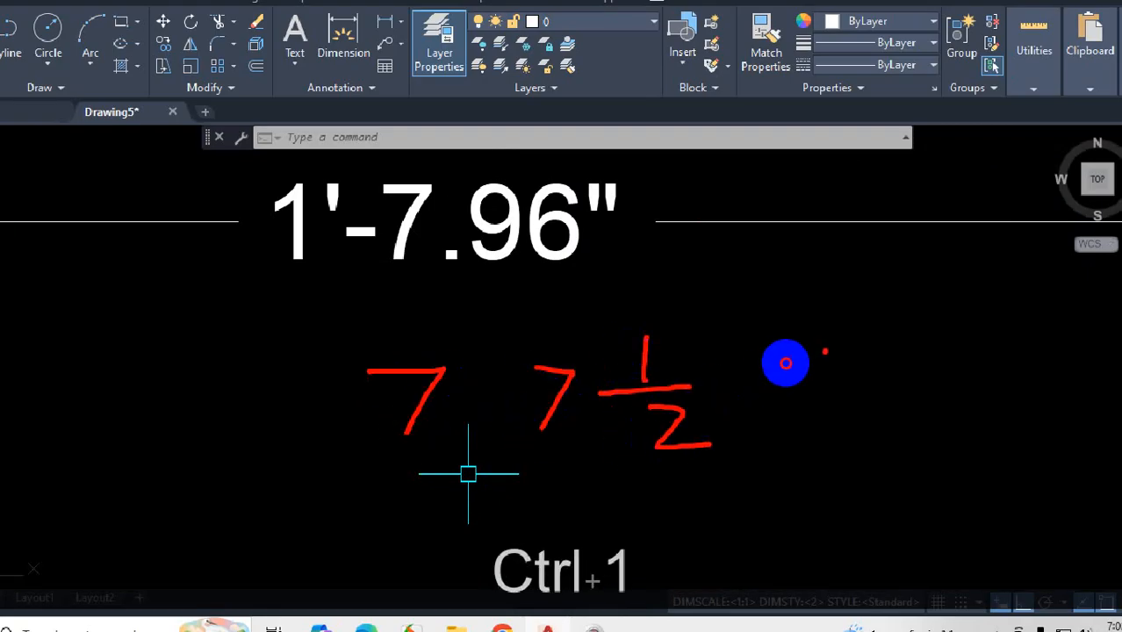
pyautogui.moveTo(824, 351)
pyautogui.mouseDown()
pyautogui.moveTo(814, 395)
pyautogui.moveTo(821, 350)
pyautogui.mouseUp()
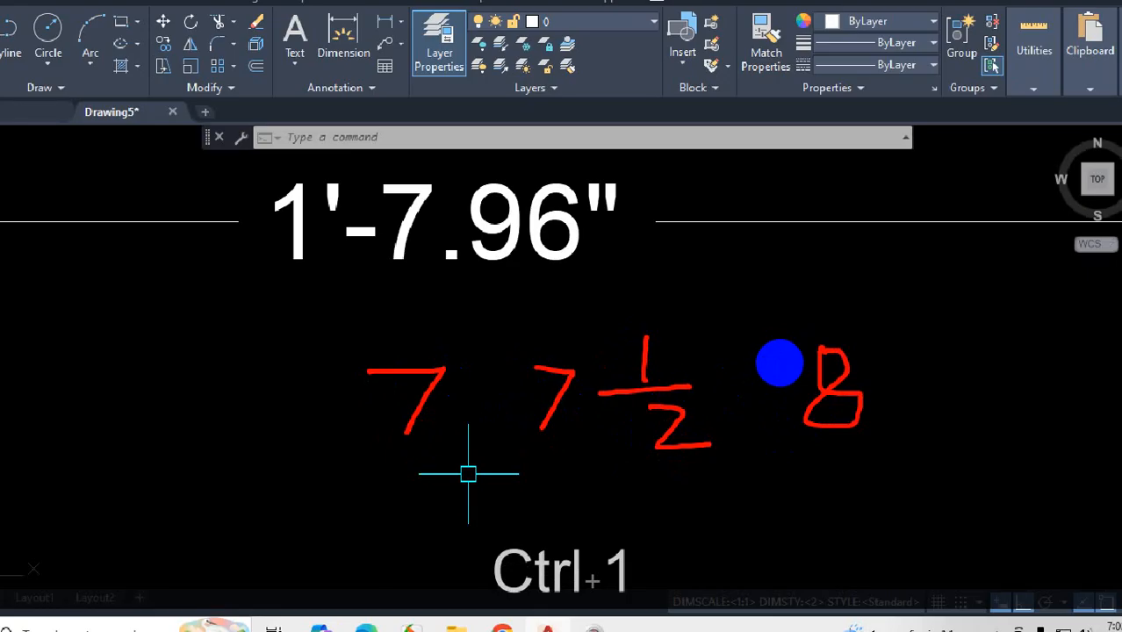
pyautogui.moveTo(392, 337); pyautogui.dragTo(445, 287)
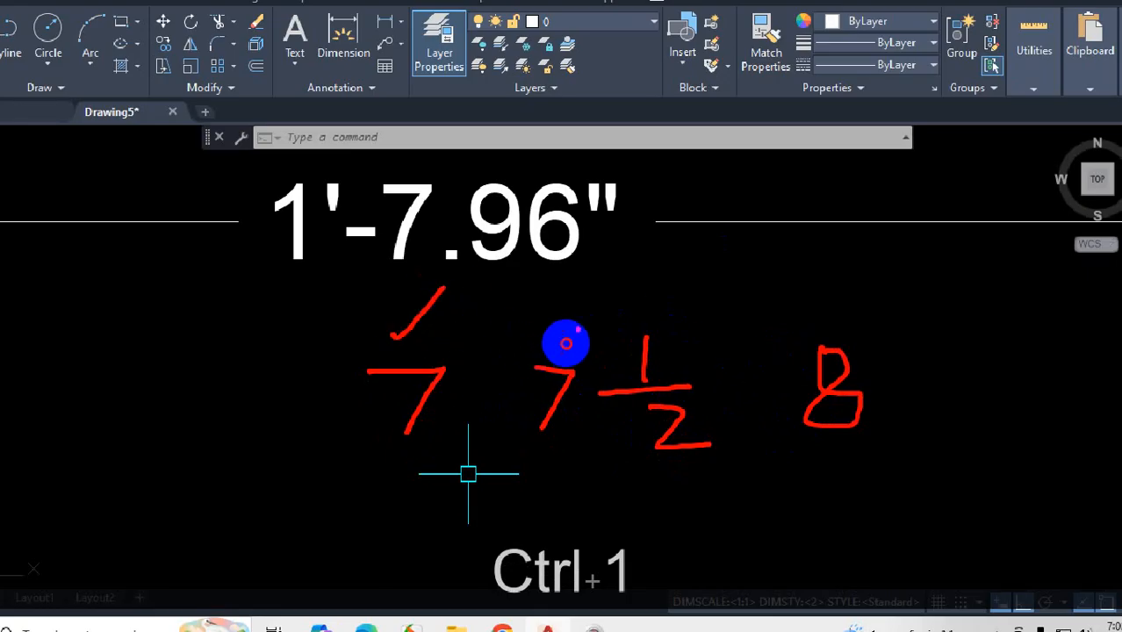
pyautogui.moveTo(575, 333); pyautogui.dragTo(610, 291)
pyautogui.moveTo(781, 316); pyautogui.dragTo(858, 281)
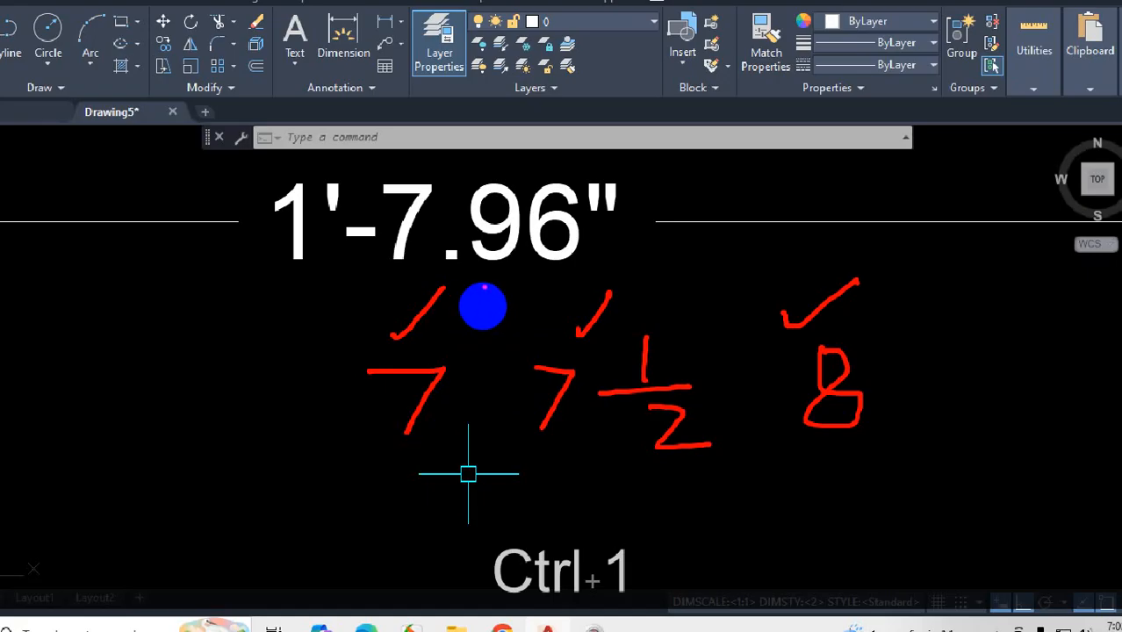
pyautogui.moveTo(394, 300); pyautogui.dragTo(570, 291)
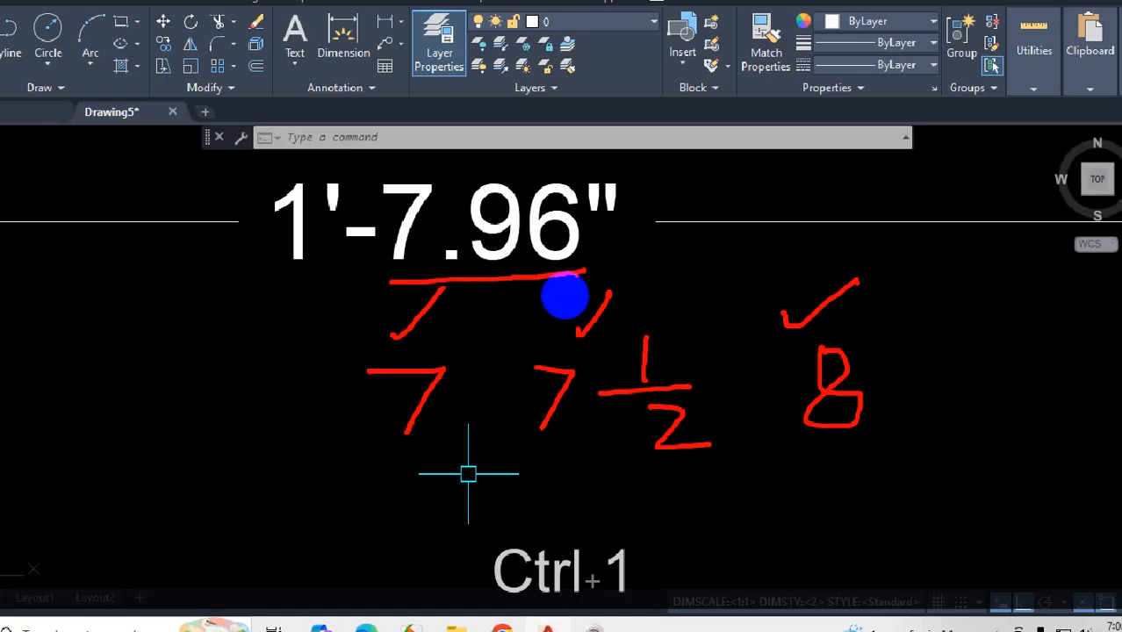
pyautogui.moveTo(113, 384)
pyautogui.mouseDown()
pyautogui.moveTo(144, 404)
pyautogui.moveTo(129, 448)
pyautogui.mouseUp()
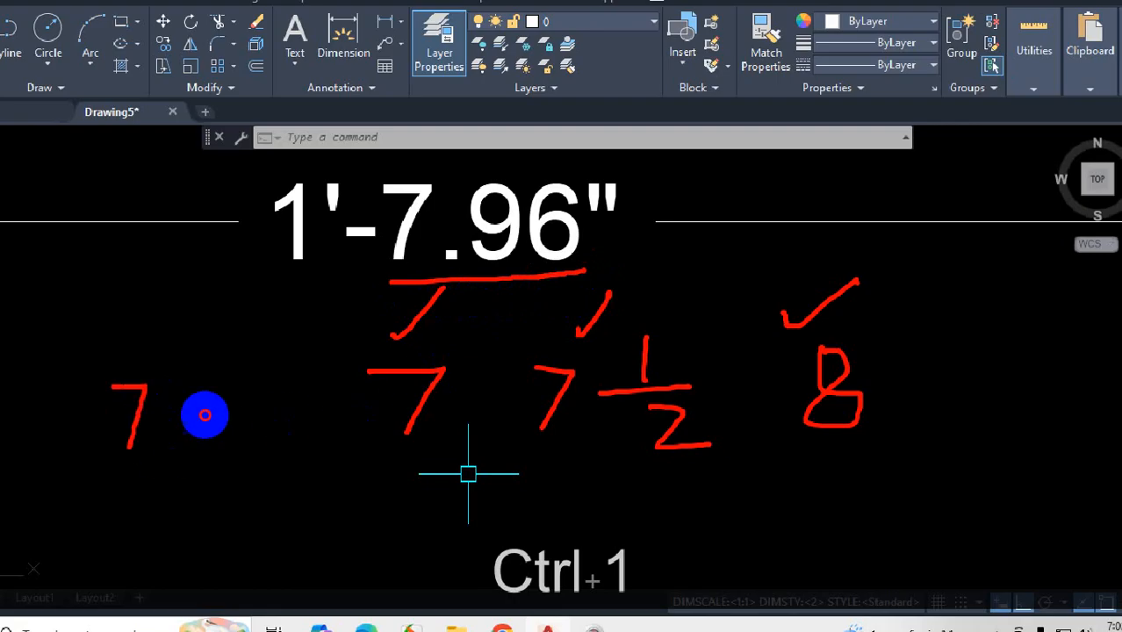
pyautogui.moveTo(172, 408); pyautogui.dragTo(170, 419)
pyautogui.moveTo(195, 380)
pyautogui.mouseDown()
pyautogui.moveTo(198, 424)
pyautogui.moveTo(230, 404)
pyautogui.moveTo(289, 419)
pyautogui.mouseUp()
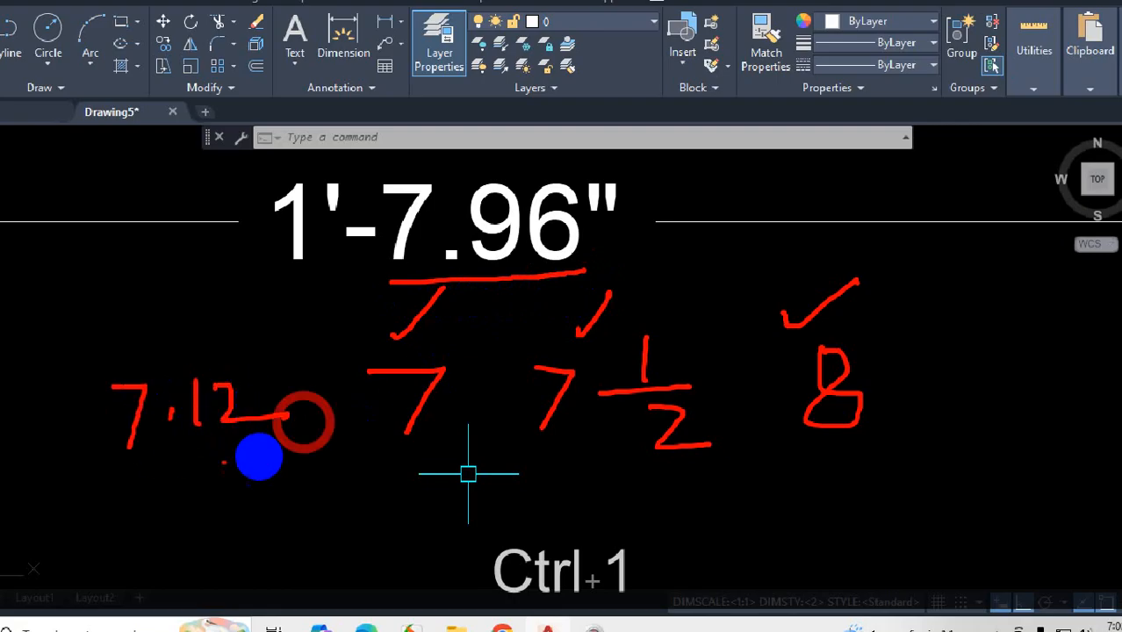
pyautogui.moveTo(99, 467)
pyautogui.mouseDown()
pyautogui.moveTo(321, 446)
pyautogui.moveTo(203, 349)
pyautogui.moveTo(130, 366)
pyautogui.moveTo(107, 504)
pyautogui.mouseUp()
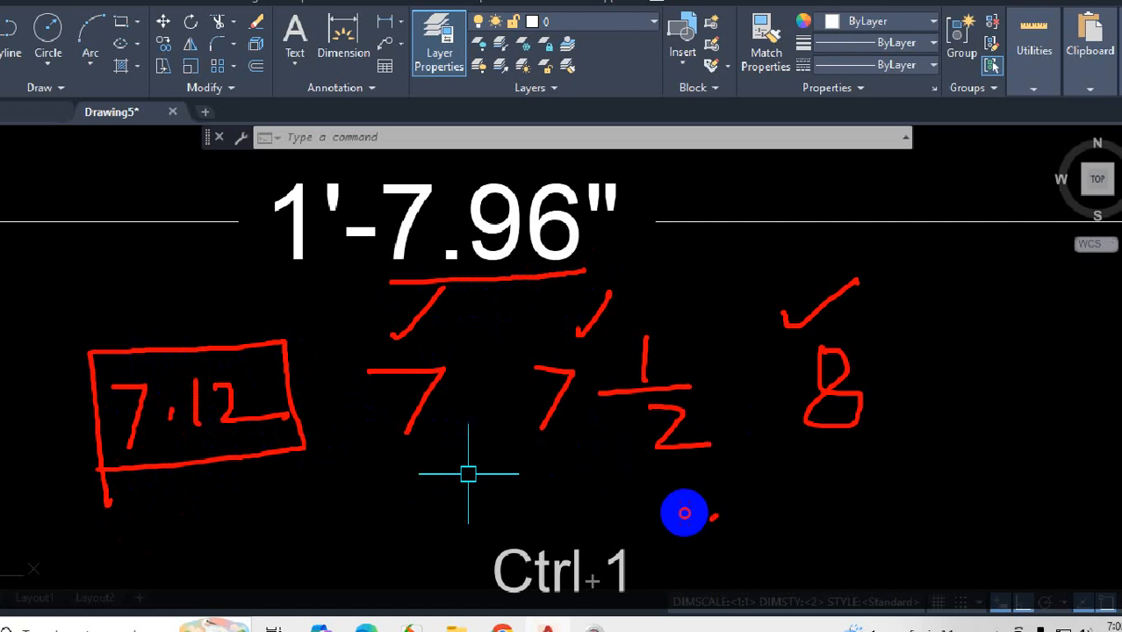
pyautogui.moveTo(716, 507)
pyautogui.mouseDown()
pyautogui.moveTo(792, 532)
pyautogui.moveTo(814, 488)
pyautogui.mouseUp()
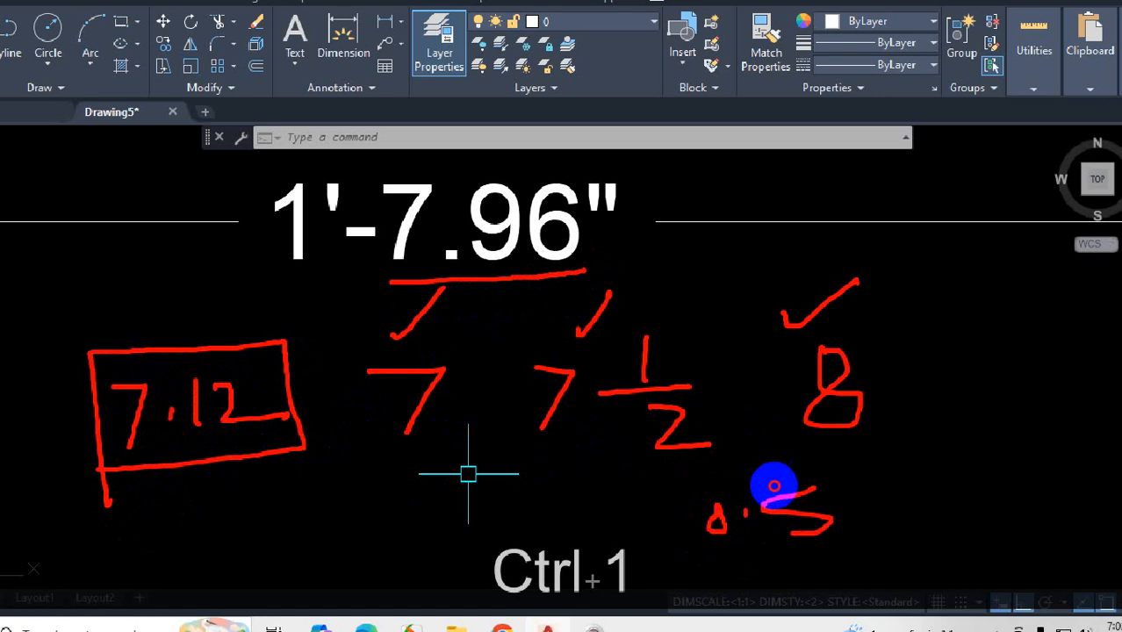
pyautogui.moveTo(772, 528); pyautogui.dragTo(667, 536)
pyautogui.moveTo(594, 511)
pyautogui.mouseDown()
pyautogui.moveTo(596, 529)
pyautogui.moveTo(594, 512)
pyautogui.moveTo(618, 509)
pyautogui.moveTo(622, 519)
pyautogui.mouseUp()
pyautogui.click(604, 510)
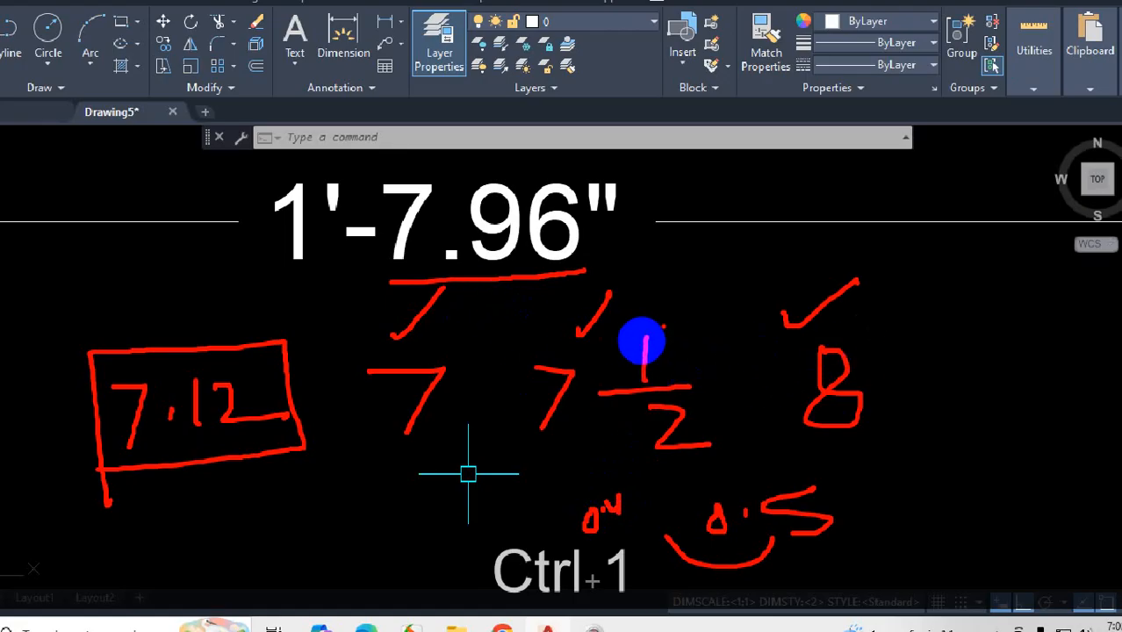
pyautogui.moveTo(677, 272); pyautogui.dragTo(676, 293)
pyautogui.click(727, 271)
pyautogui.moveTo(739, 269); pyautogui.dragTo(789, 260)
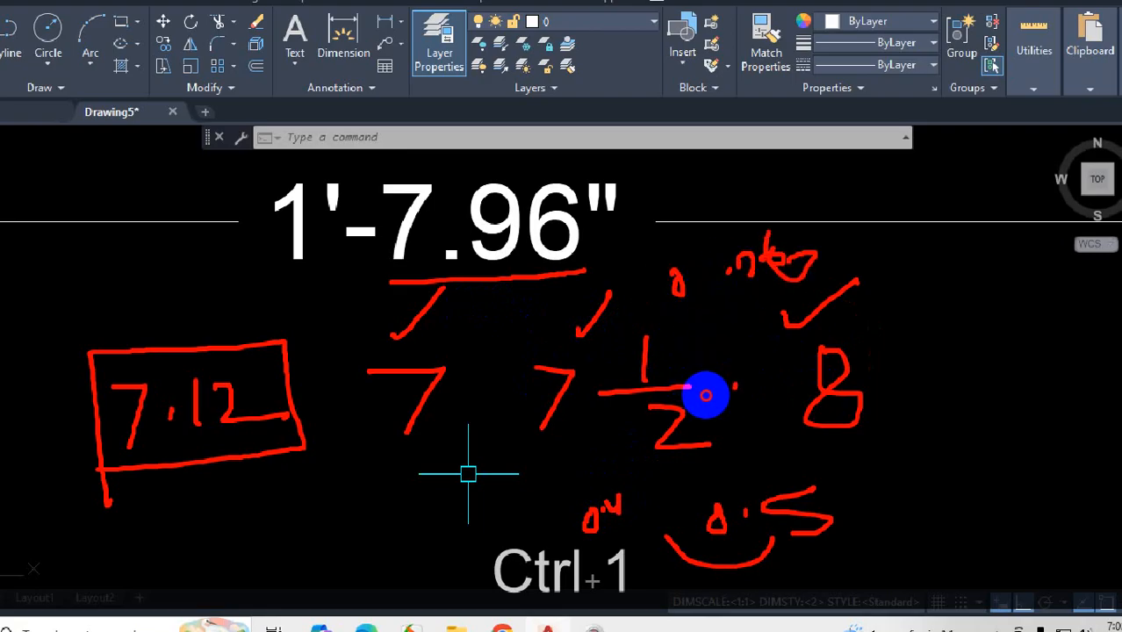
pyautogui.moveTo(735, 387)
pyautogui.mouseDown()
pyautogui.moveTo(727, 313)
pyautogui.moveTo(704, 323)
pyautogui.mouseUp()
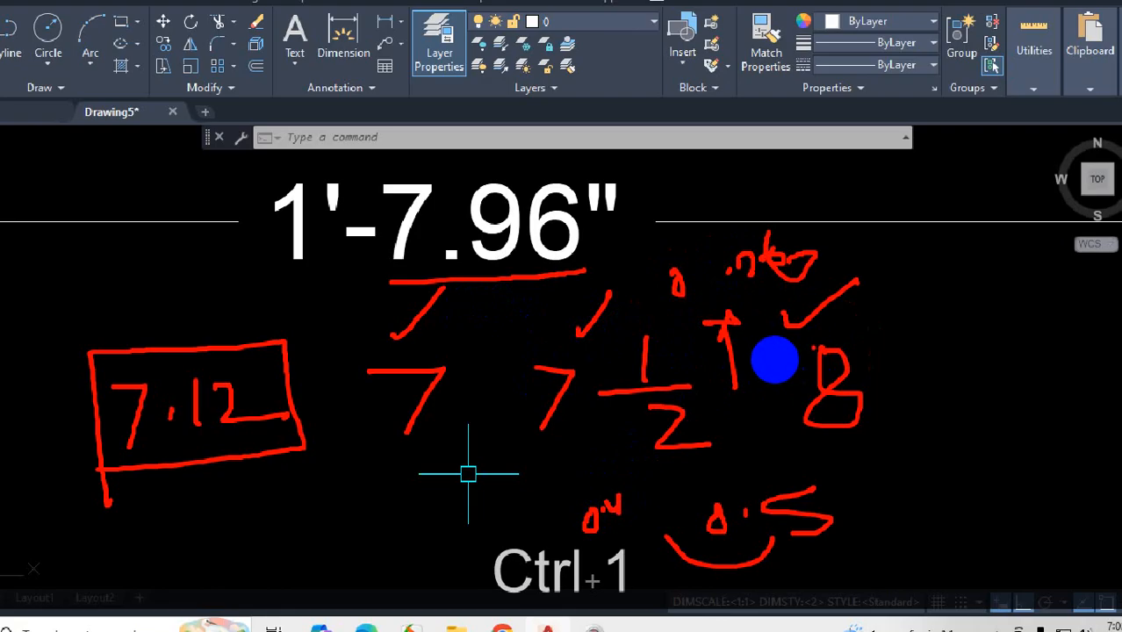
pyautogui.moveTo(528, 268); pyautogui.dragTo(476, 278)
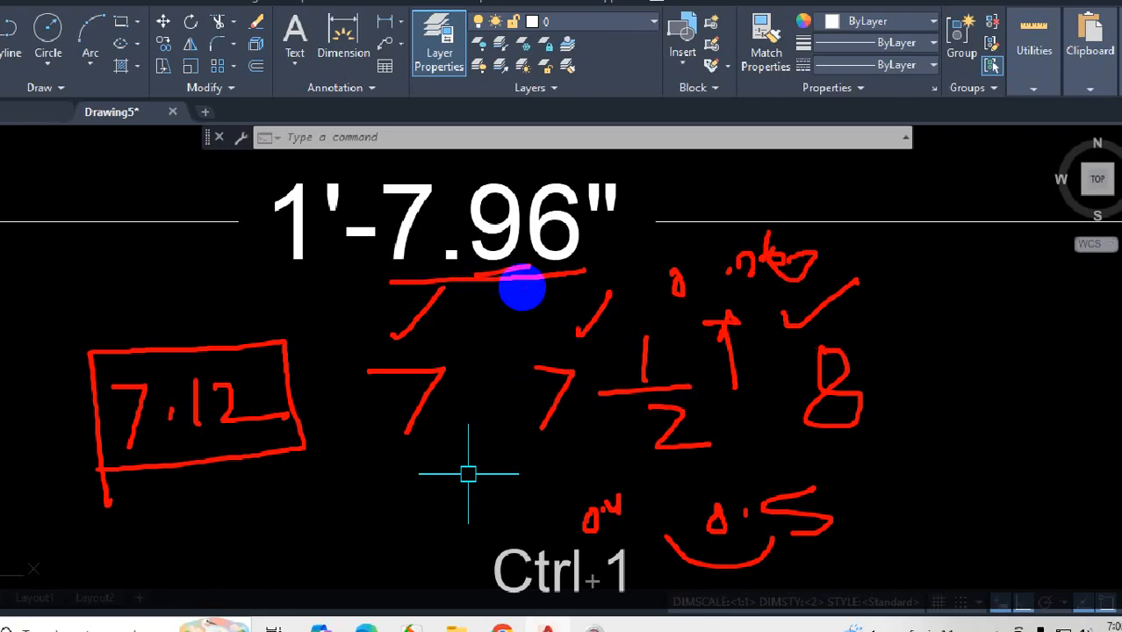
pyautogui.moveTo(876, 363); pyautogui.dragTo(914, 346)
pyautogui.moveTo(450, 273)
pyautogui.mouseDown()
pyautogui.moveTo(737, 262)
pyautogui.moveTo(803, 323)
pyautogui.mouseUp()
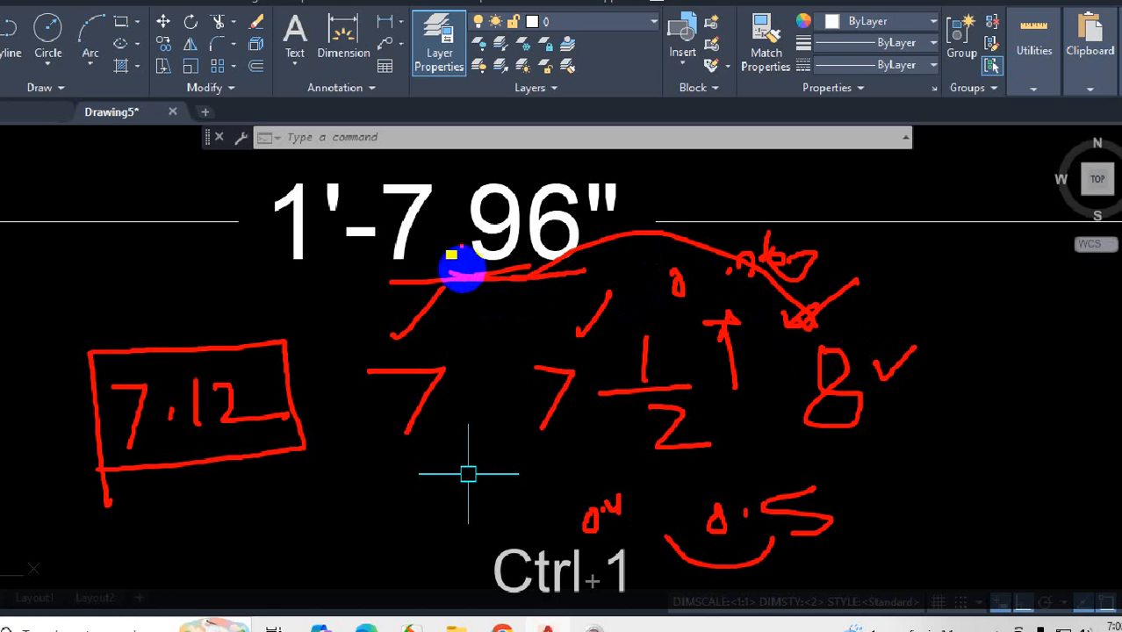
pyautogui.moveTo(538, 279)
pyautogui.mouseDown()
pyautogui.moveTo(564, 344)
pyautogui.moveTo(533, 344)
pyautogui.mouseUp()
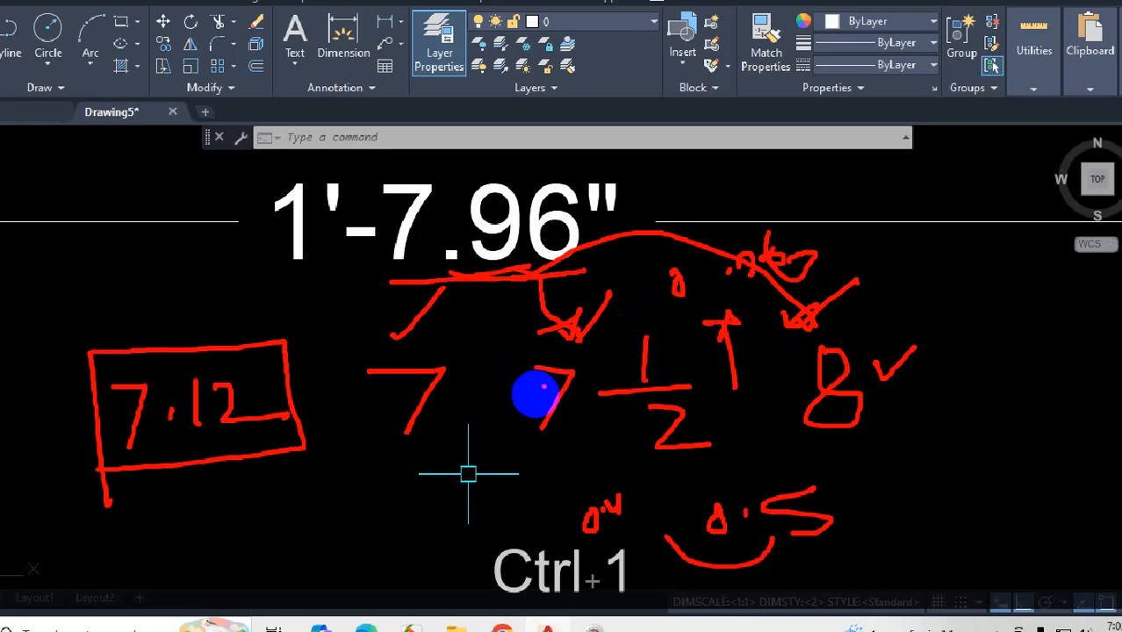
pyautogui.press('Escape')
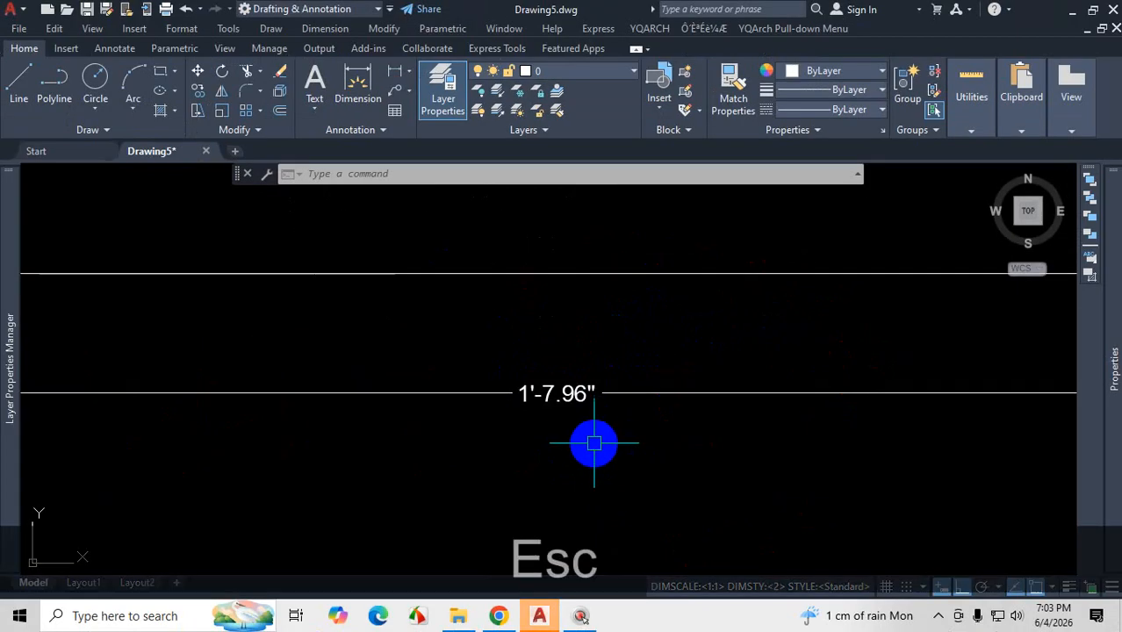
# - Draw a horizontal line 1'7.72" long above the dimensioned line, starting in line with its starting end
pyautogui.scroll(-3, 591, 283)
pyautogui.scroll(5, 581, 338)
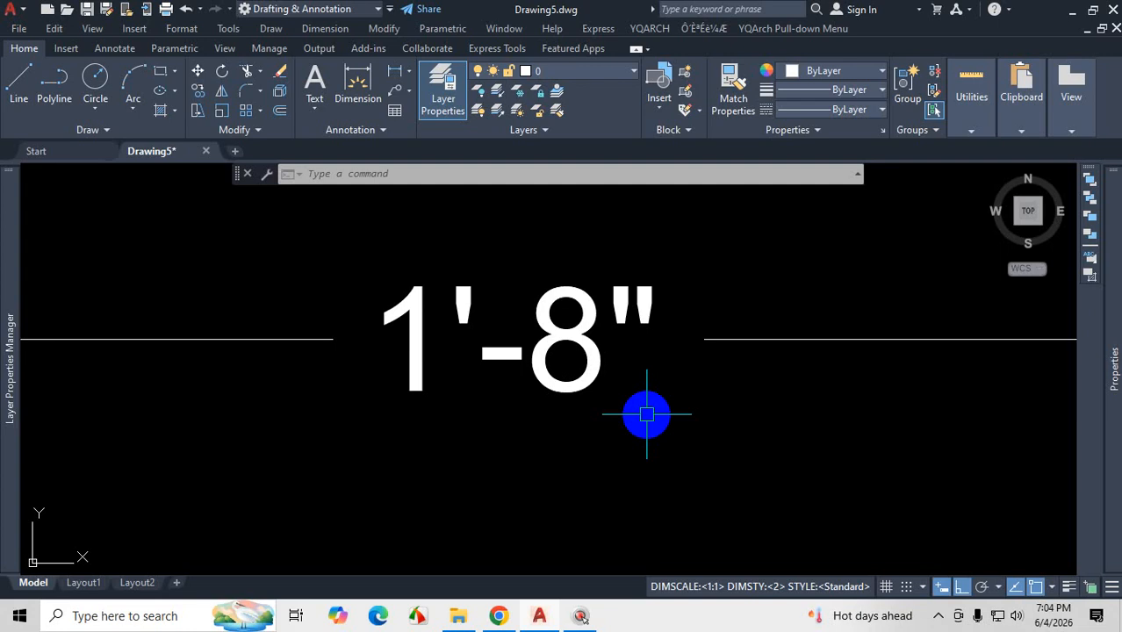
pyautogui.scroll(-5, 638, 396)
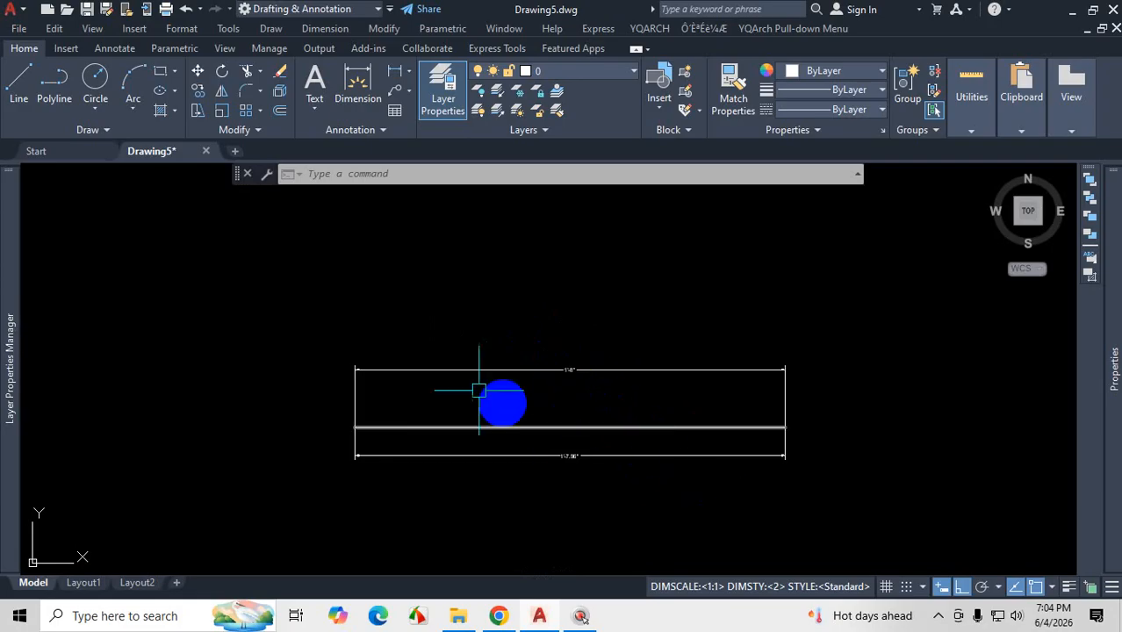
pyautogui.click(18, 79)
pyautogui.scroll(5, 371, 326)
pyautogui.click(247, 300)
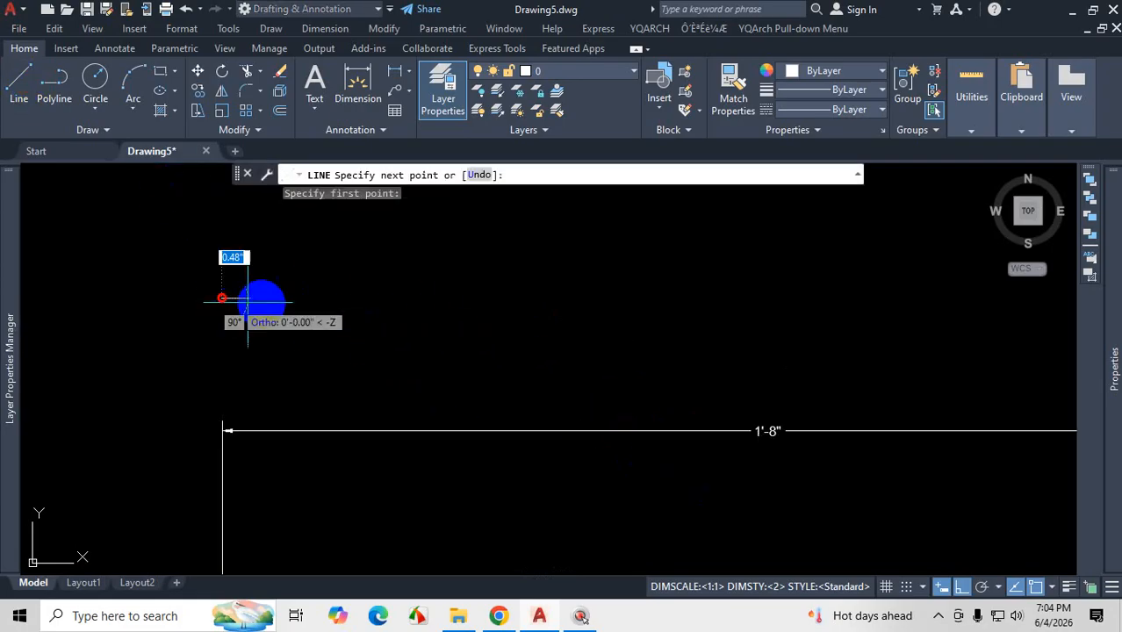
pyautogui.write("1'")
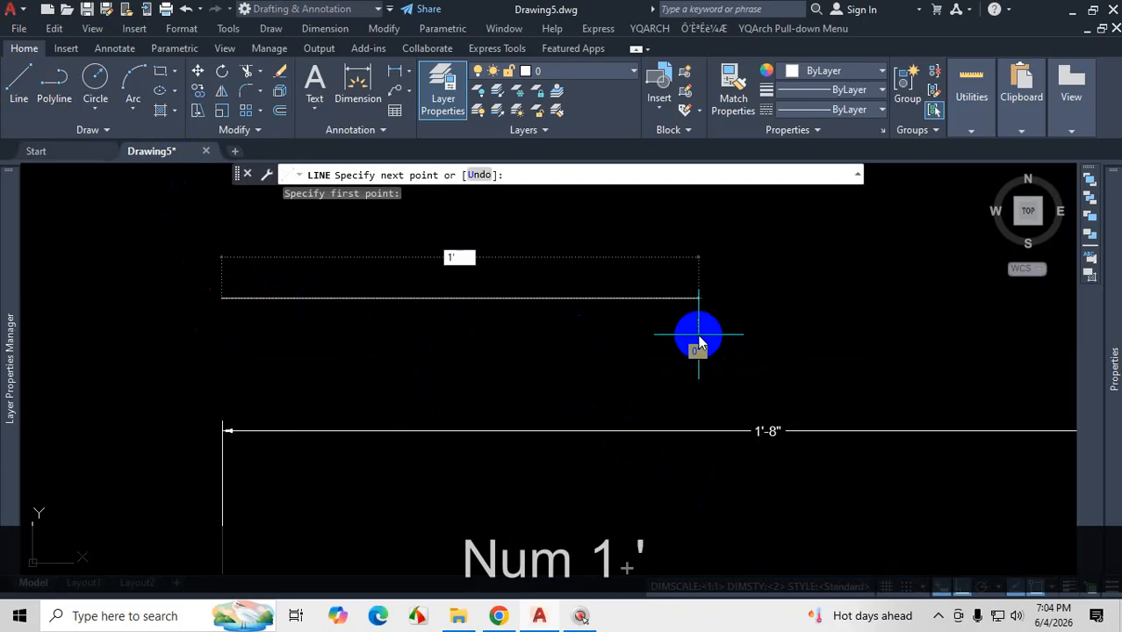
pyautogui.write('7.')
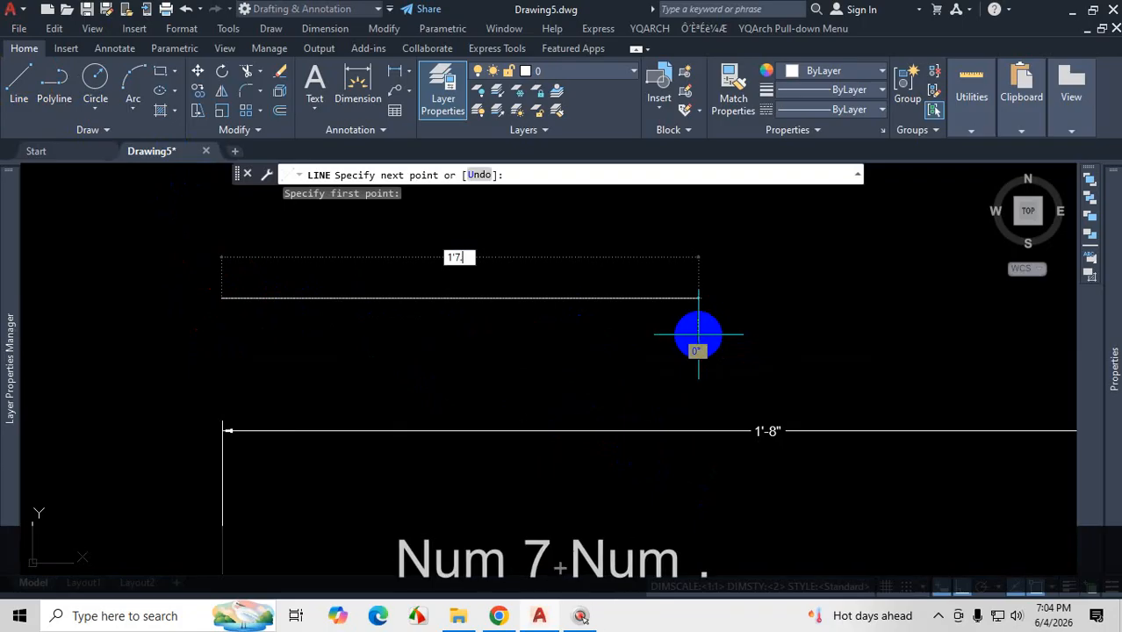
pyautogui.write('7')
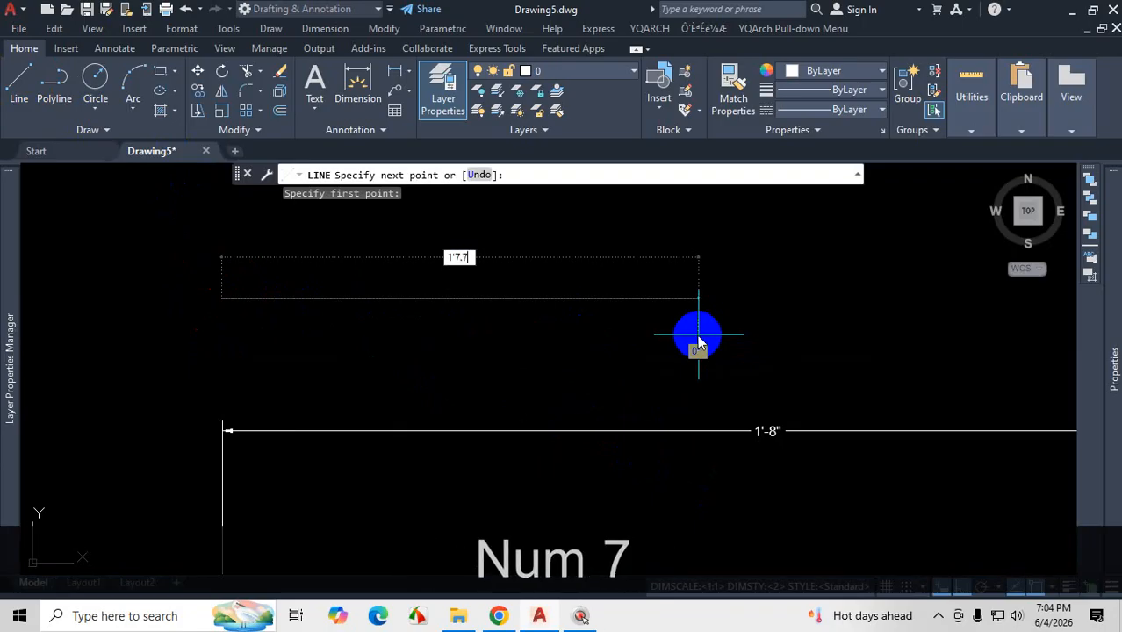
pyautogui.write('2')
pyautogui.press('Return')
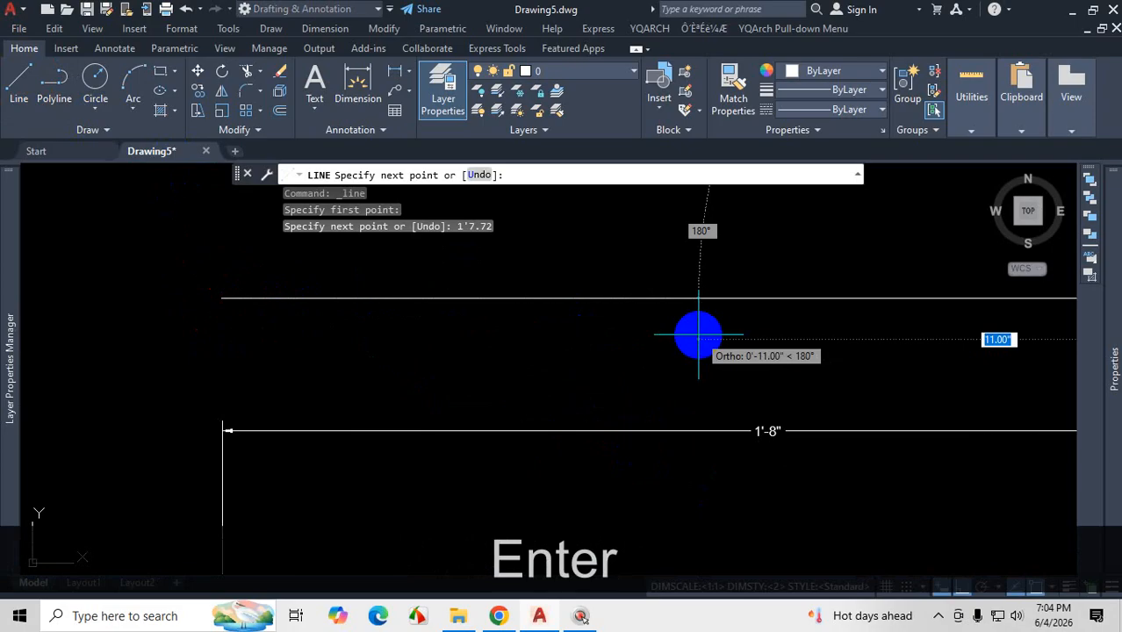
pyautogui.press('Escape')
# - Dimension the new line's length in style 2, placing the dimension just above the line
pyautogui.scroll(-4, 561, 363)
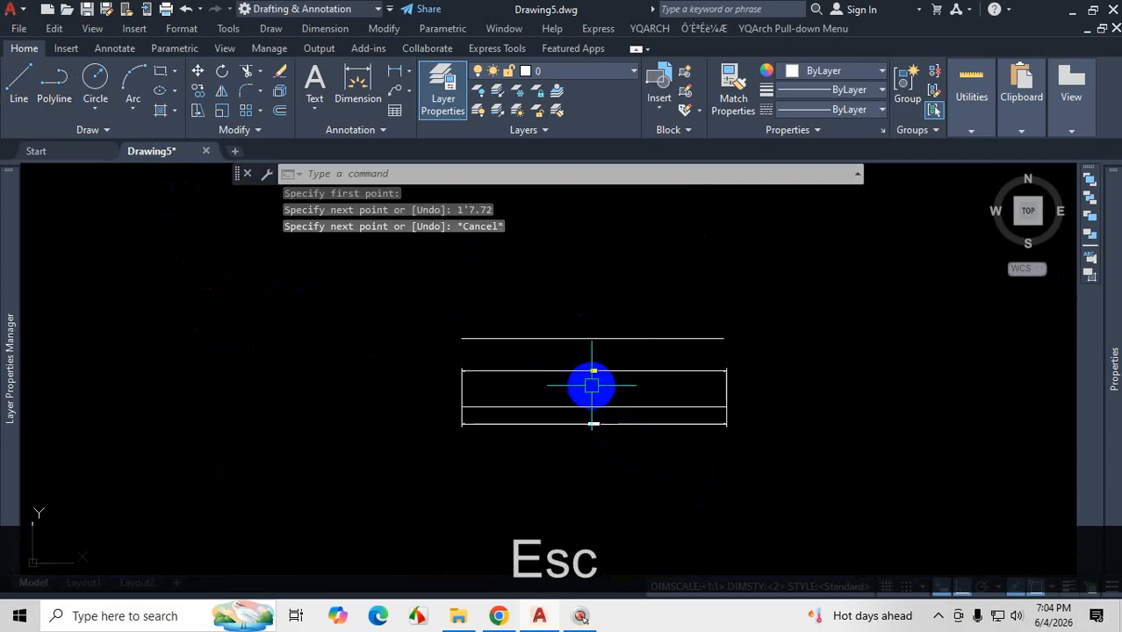
pyautogui.click(358, 88)
pyautogui.scroll(4, 525, 320)
pyautogui.click(522, 326)
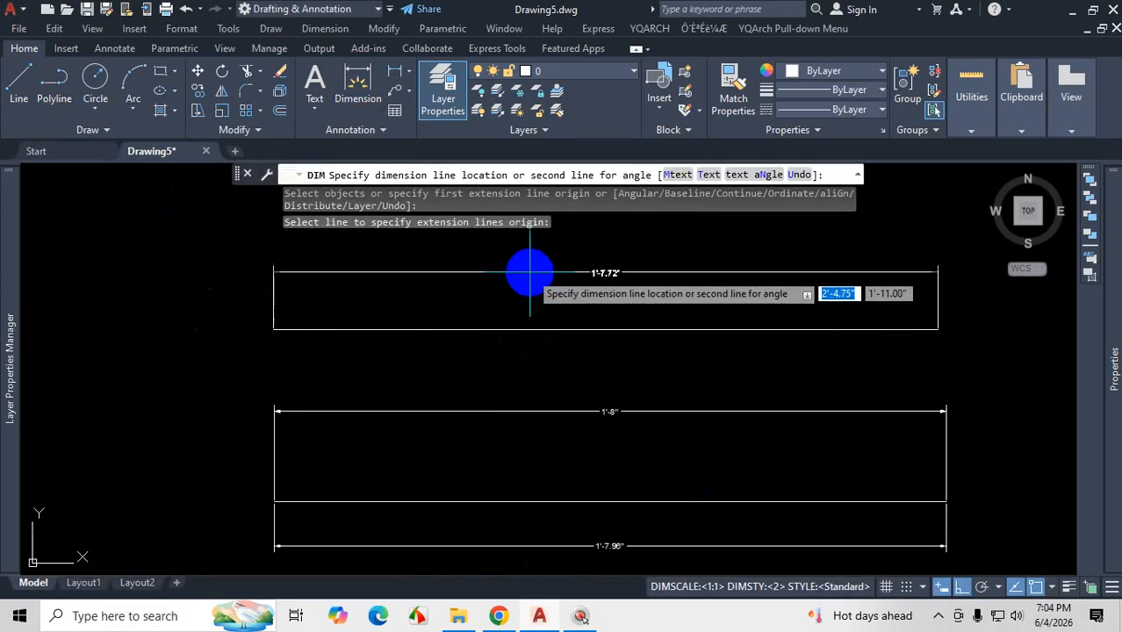
pyautogui.click(551, 274)
pyautogui.scroll(4, 581, 279)
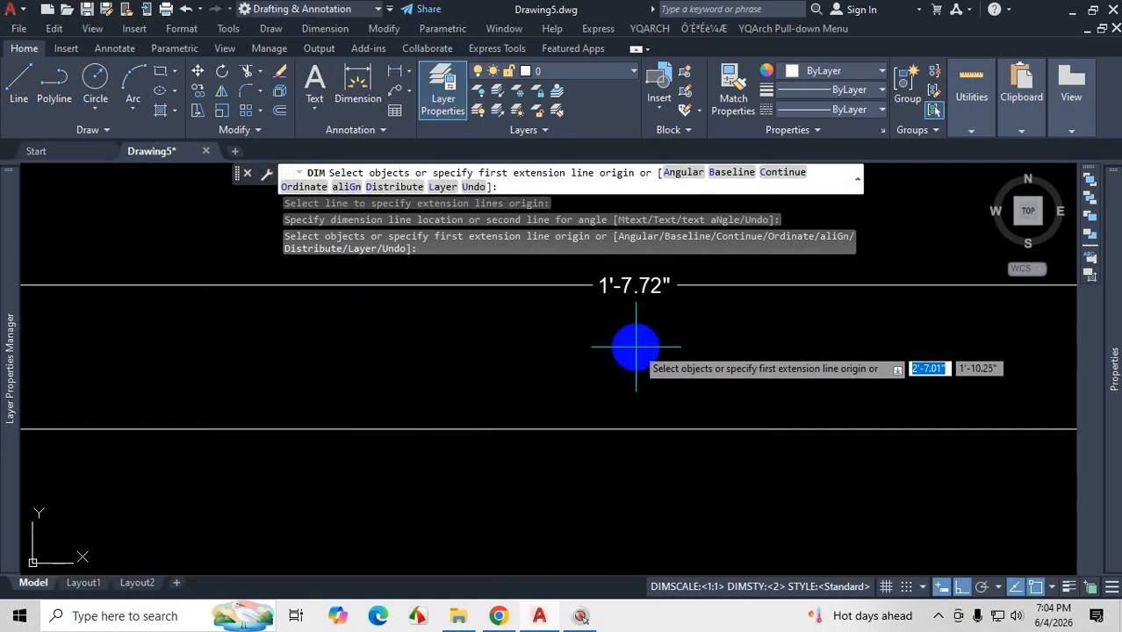
pyautogui.scroll(-3, 637, 338)
pyautogui.press('Escape')
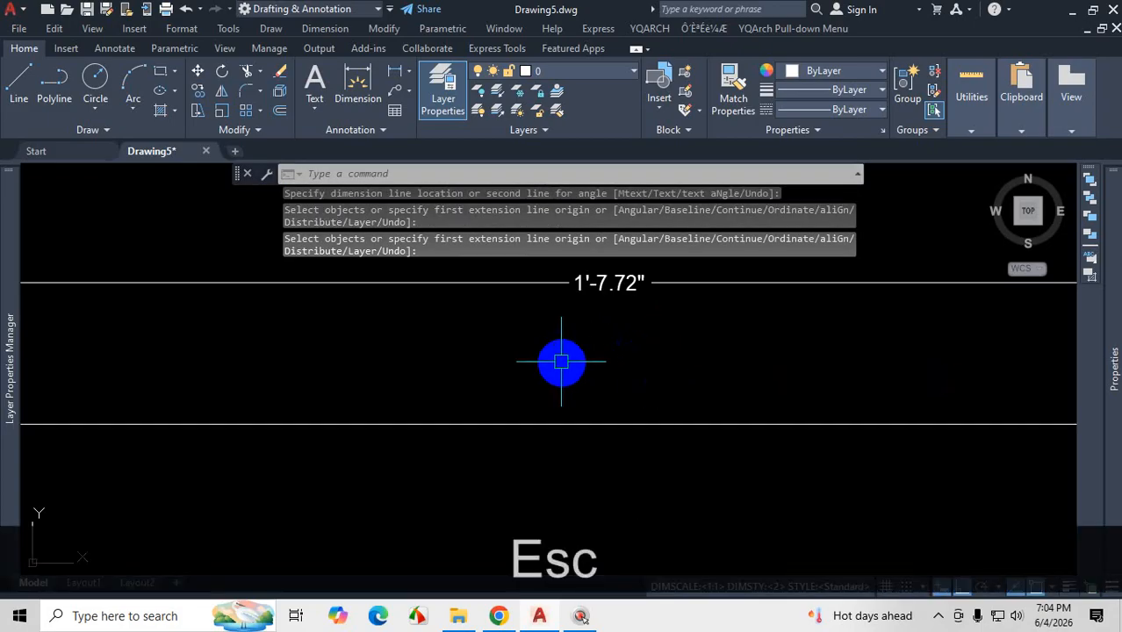
# - Make dimension style 1 current and dimension the uppermost line's length, placing the dimension just below the line
pyautogui.click(116, 49)
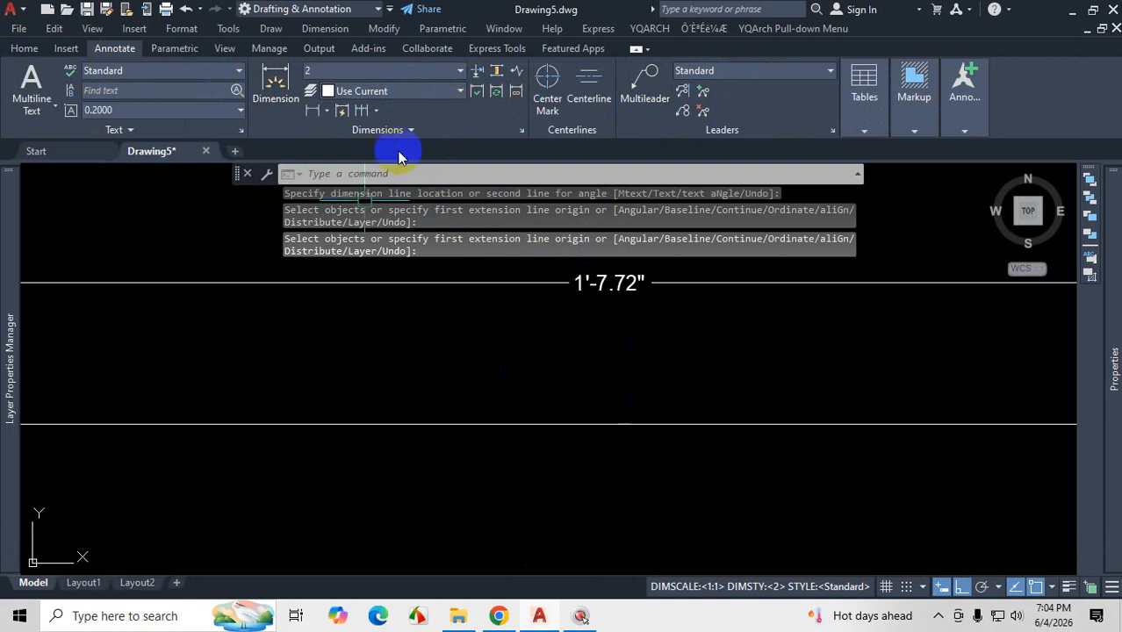
pyautogui.click(460, 72)
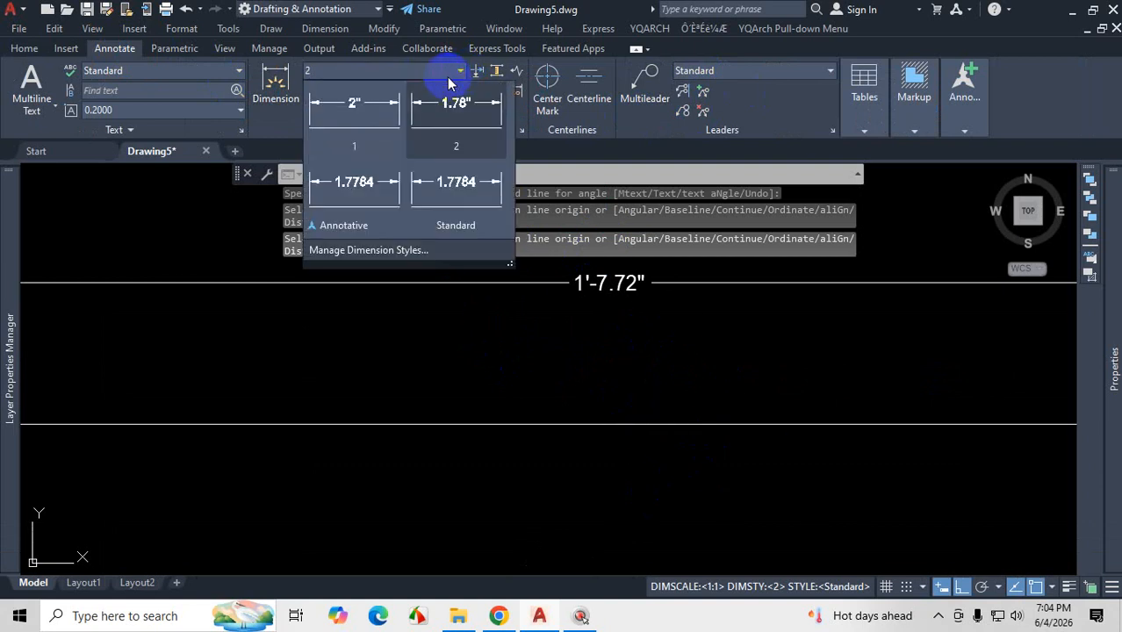
pyautogui.click(363, 118)
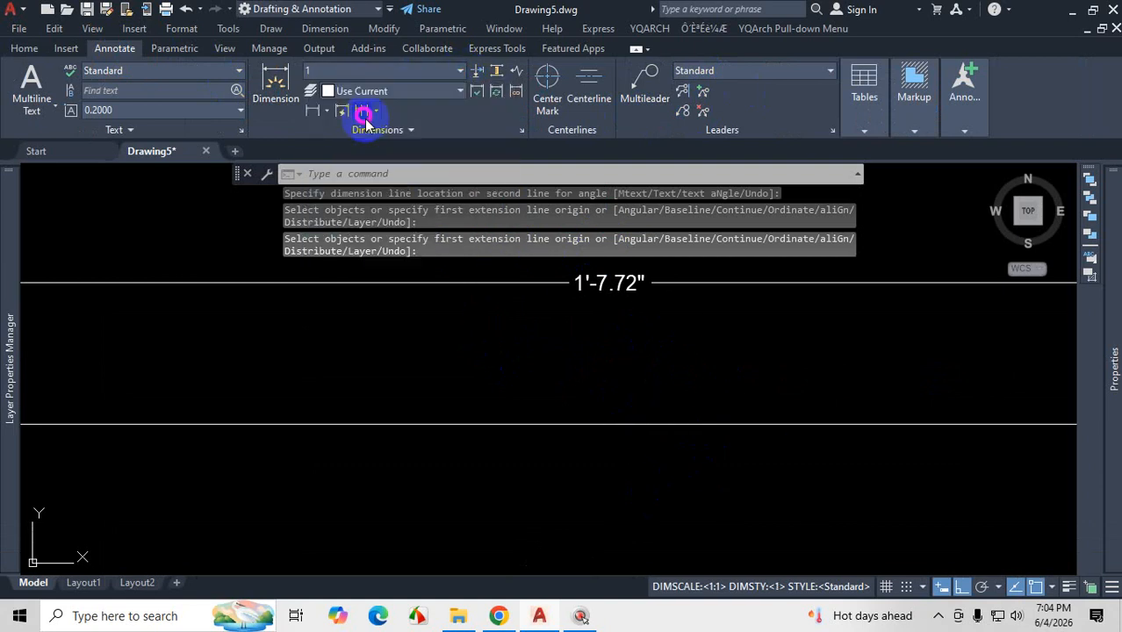
pyautogui.click(274, 88)
pyautogui.scroll(-3, 508, 381)
pyautogui.scroll(2, 401, 332)
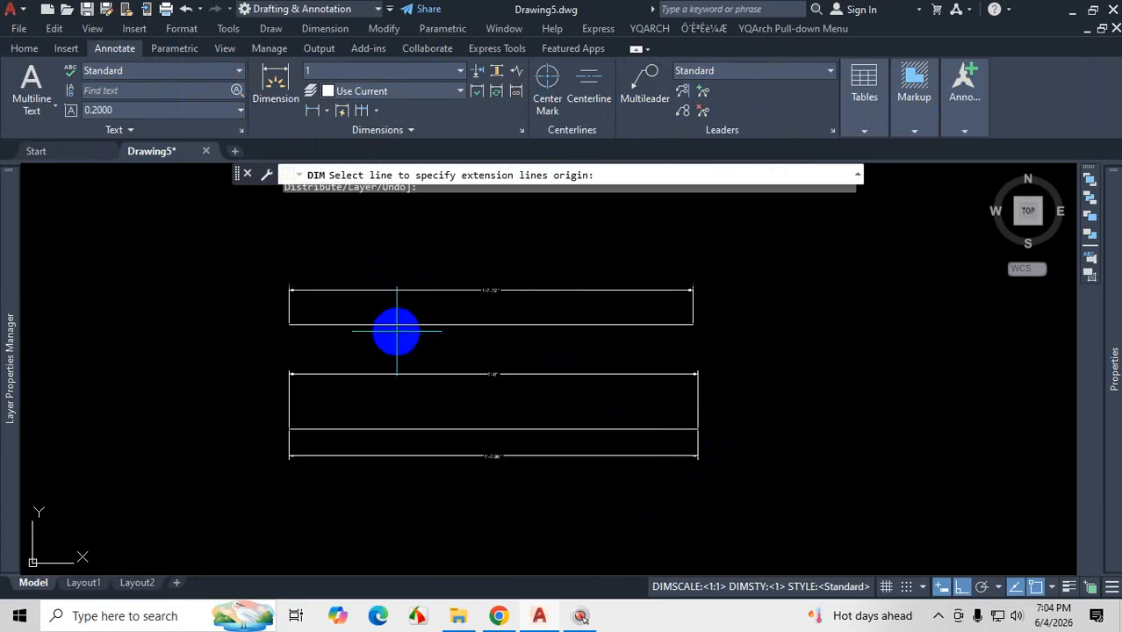
pyautogui.click(392, 323)
pyautogui.scroll(2, 479, 349)
pyautogui.click(479, 348)
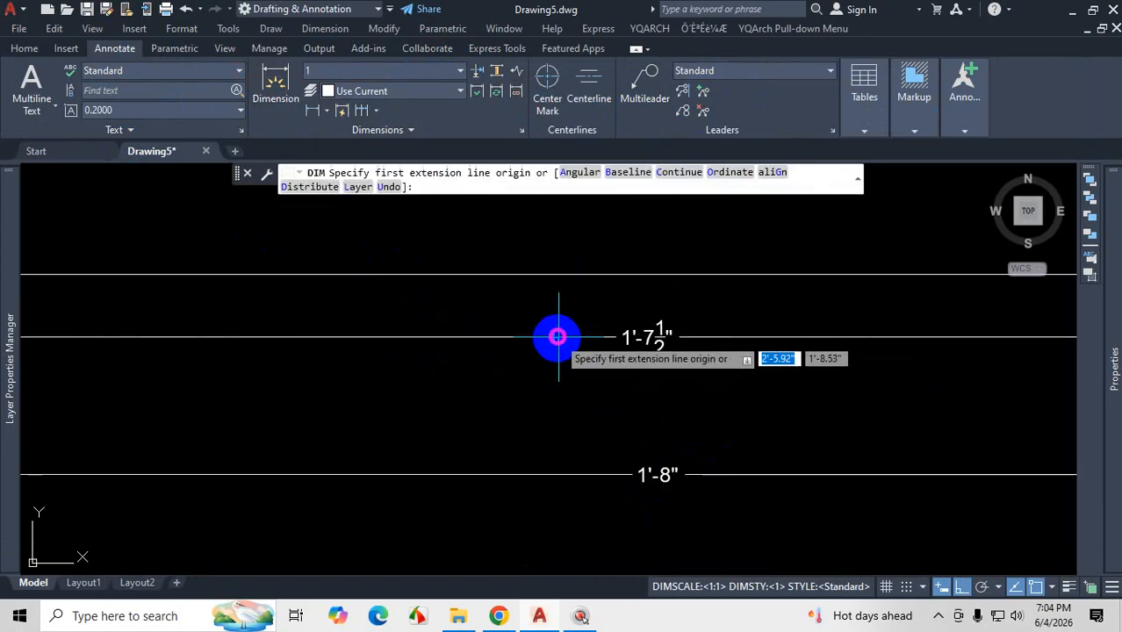
pyautogui.scroll(-2, 672, 381)
pyautogui.scroll(2, 643, 341)
pyautogui.press('Escape')
# - Compare the fractional dimension text below the uppermost line with the decimal dimension text above it
pyautogui.scroll(2, 658, 359)
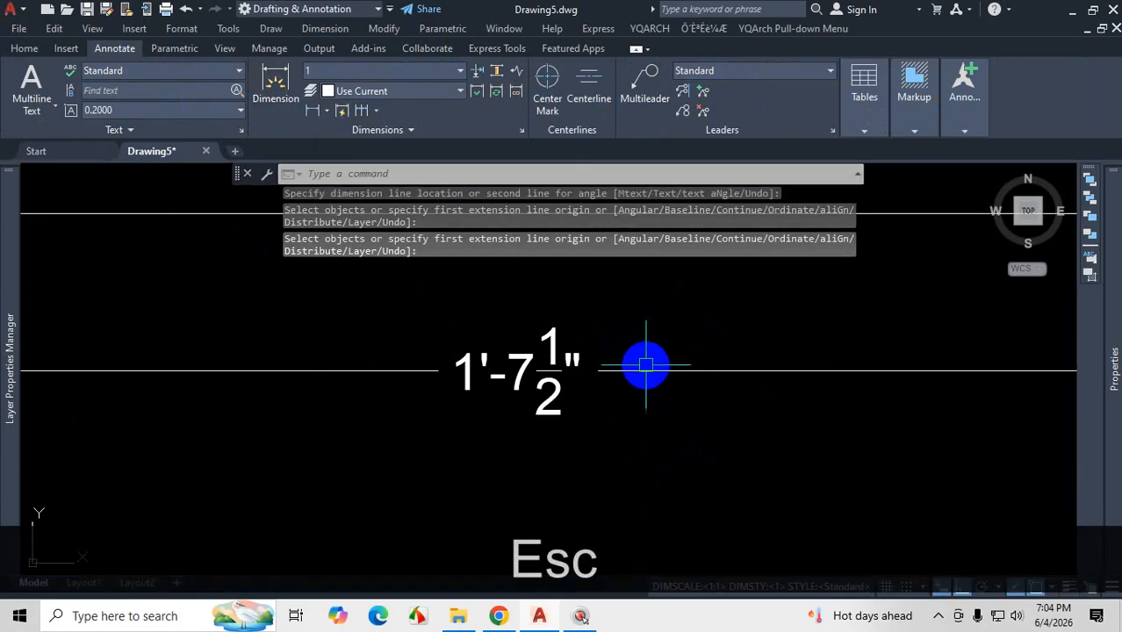
pyautogui.scroll(-3, 614, 377)
pyautogui.scroll(2, 588, 324)
pyautogui.scroll(4, 580, 308)
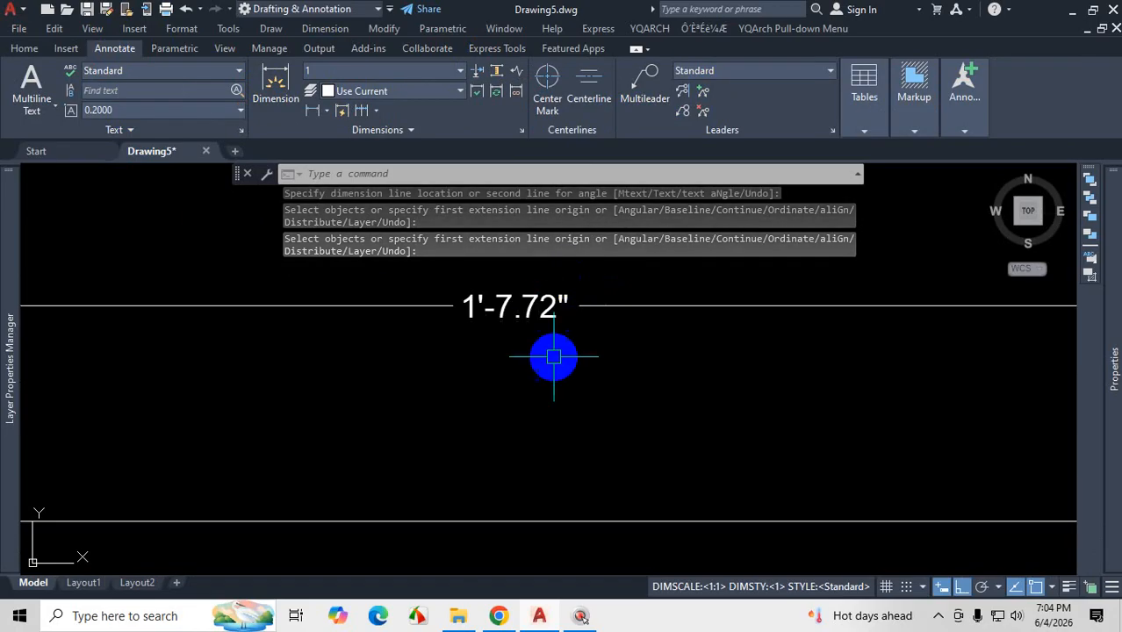
pyautogui.keyDown('ctrl'); pyautogui.scroll(-5, 575, 393); pyautogui.keyUp('ctrl')
pyautogui.scroll(2, 556, 415)
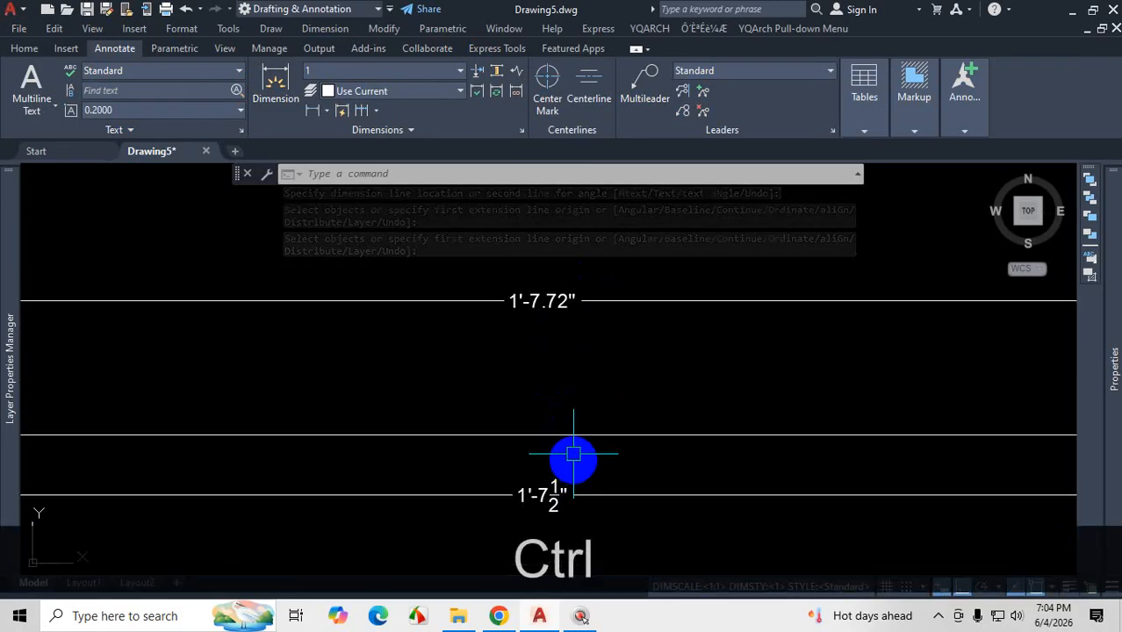
pyautogui.moveTo(562, 477); pyautogui.dragTo(558, 422, button='middle')
pyautogui.hotkey('ctrl', '1')
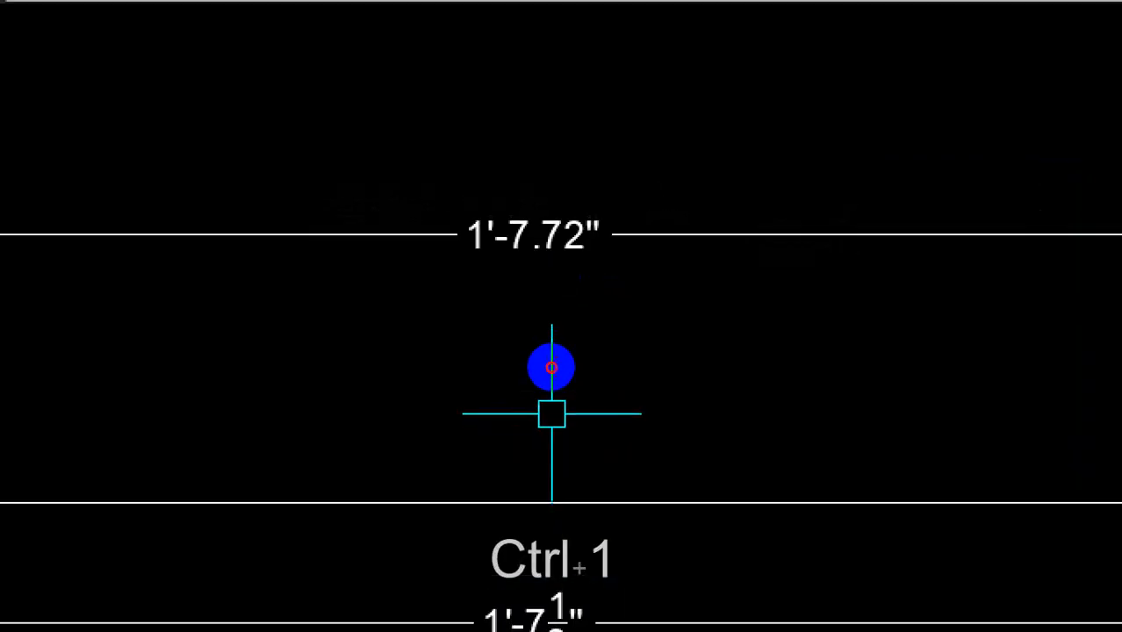
pyautogui.click(543, 316)
pyautogui.moveTo(538, 317); pyautogui.dragTo(578, 317)
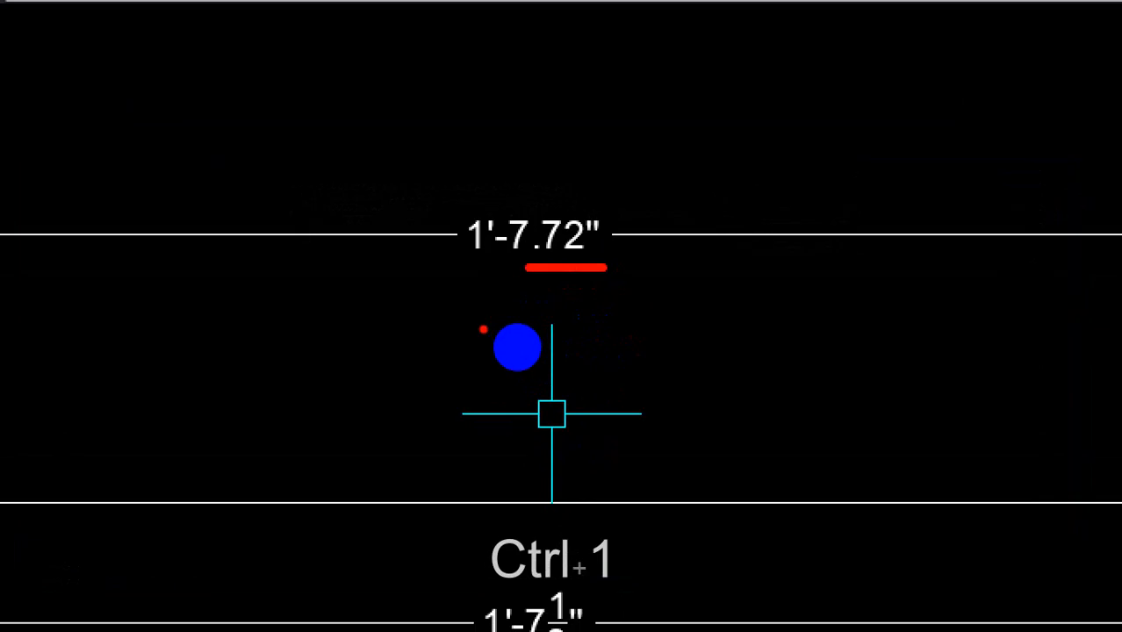
pyautogui.moveTo(395, 314)
pyautogui.mouseDown()
pyautogui.moveTo(424, 313)
pyautogui.moveTo(414, 375)
pyautogui.mouseUp()
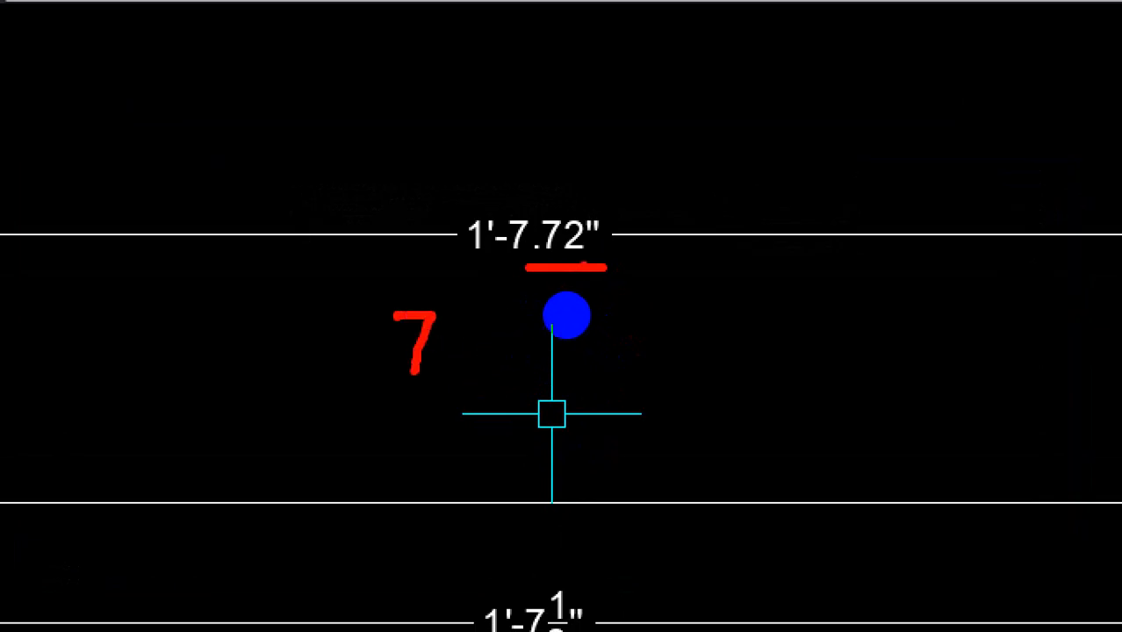
pyautogui.moveTo(457, 345)
pyautogui.mouseDown()
pyautogui.moveTo(494, 343)
pyautogui.moveTo(483, 342)
pyautogui.moveTo(581, 393)
pyautogui.mouseUp()
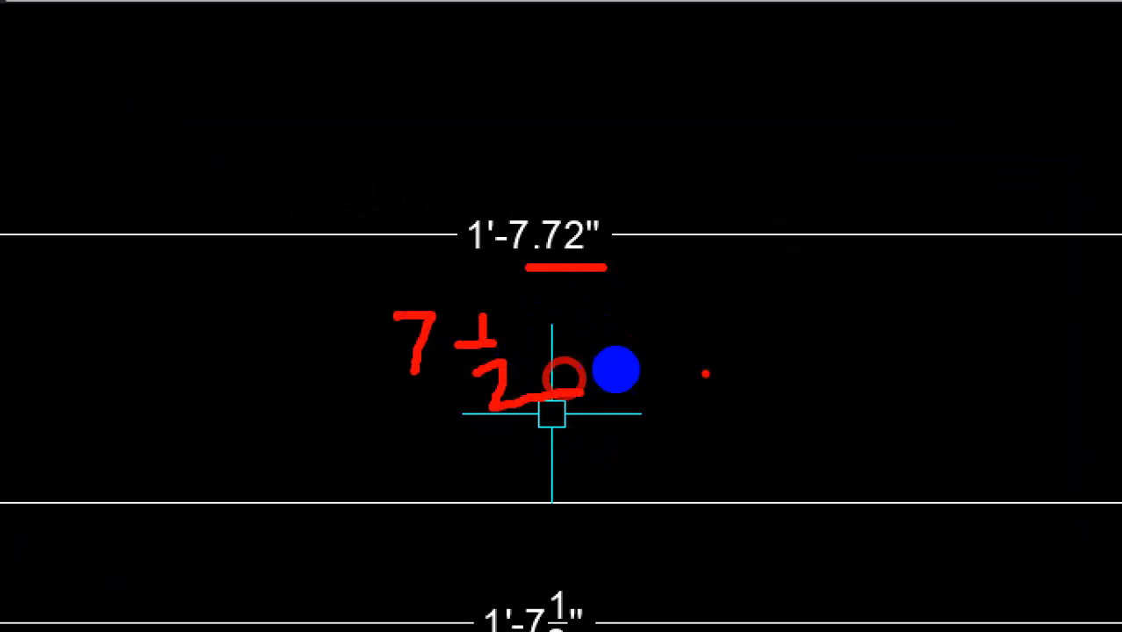
pyautogui.moveTo(739, 308)
pyautogui.mouseDown()
pyautogui.moveTo(739, 363)
pyautogui.moveTo(750, 323)
pyautogui.mouseUp()
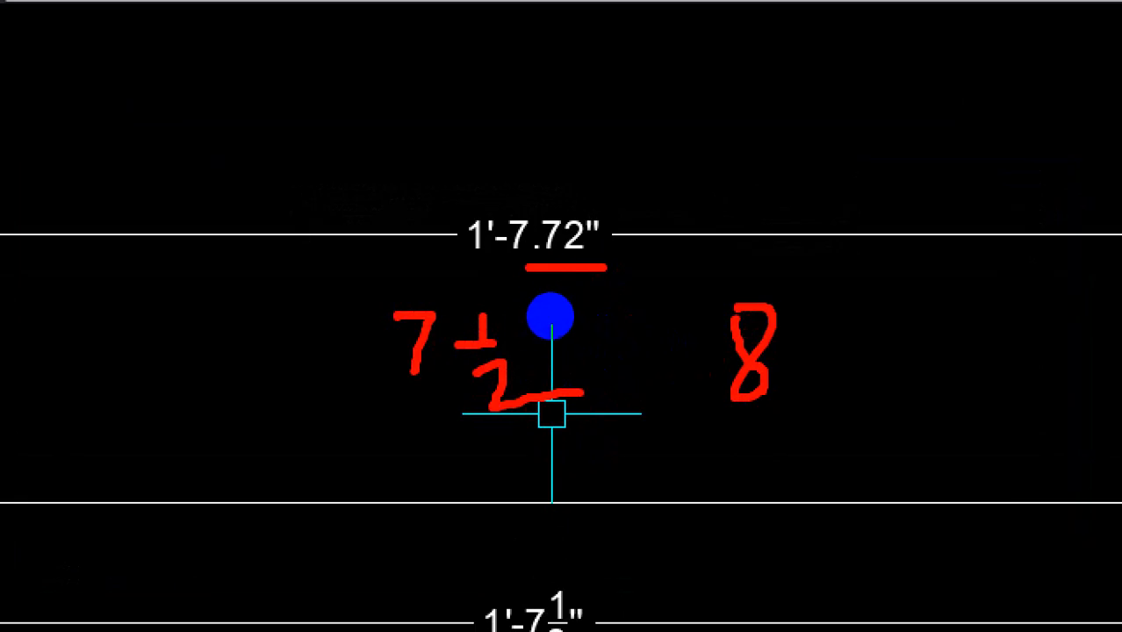
pyautogui.moveTo(592, 245)
pyautogui.mouseDown()
pyautogui.moveTo(721, 275)
pyautogui.moveTo(707, 296)
pyautogui.mouseUp()
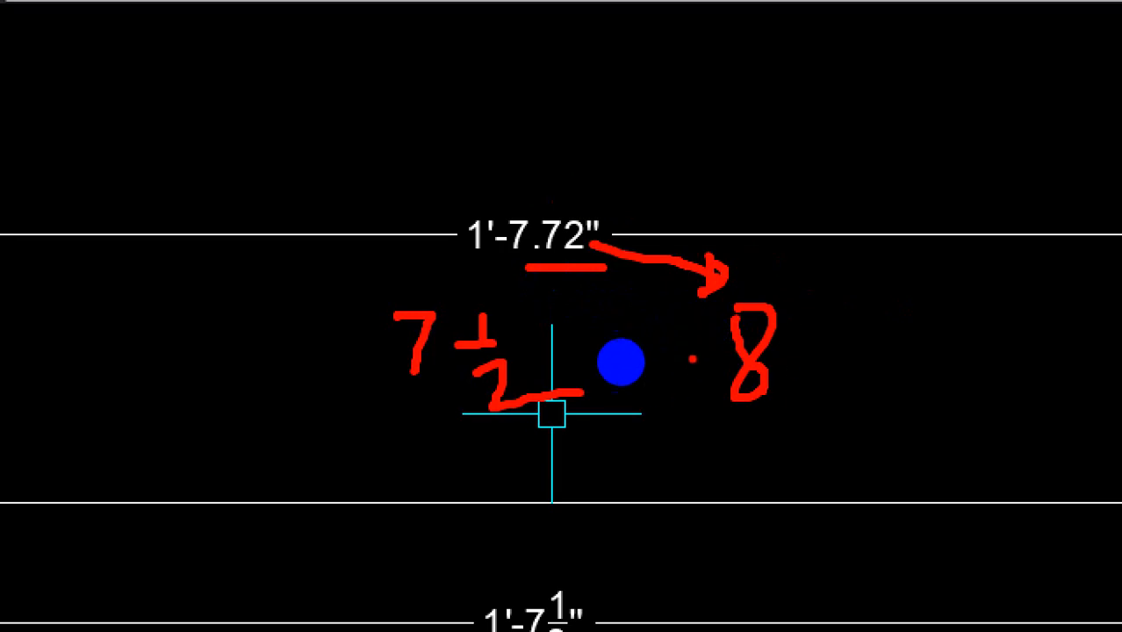
pyautogui.moveTo(516, 272); pyautogui.dragTo(616, 268)
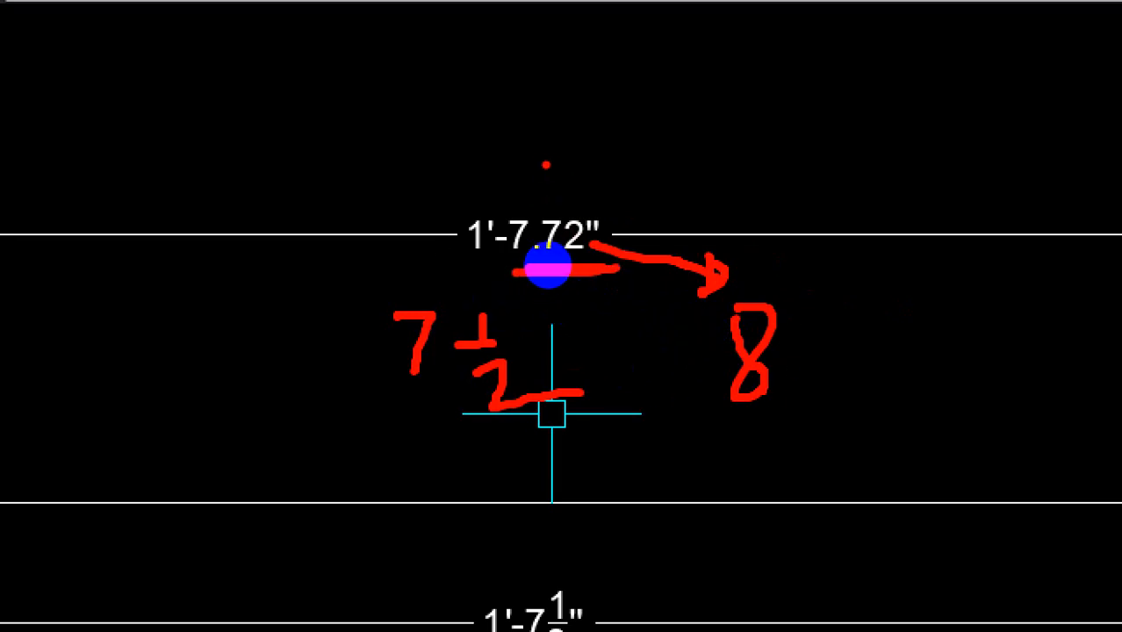
pyautogui.moveTo(508, 143)
pyautogui.mouseDown()
pyautogui.moveTo(556, 195)
pyautogui.moveTo(555, 173)
pyautogui.moveTo(576, 154)
pyautogui.mouseUp()
pyautogui.moveTo(582, 131)
pyautogui.mouseDown()
pyautogui.moveTo(586, 167)
pyautogui.moveTo(611, 146)
pyautogui.mouseUp()
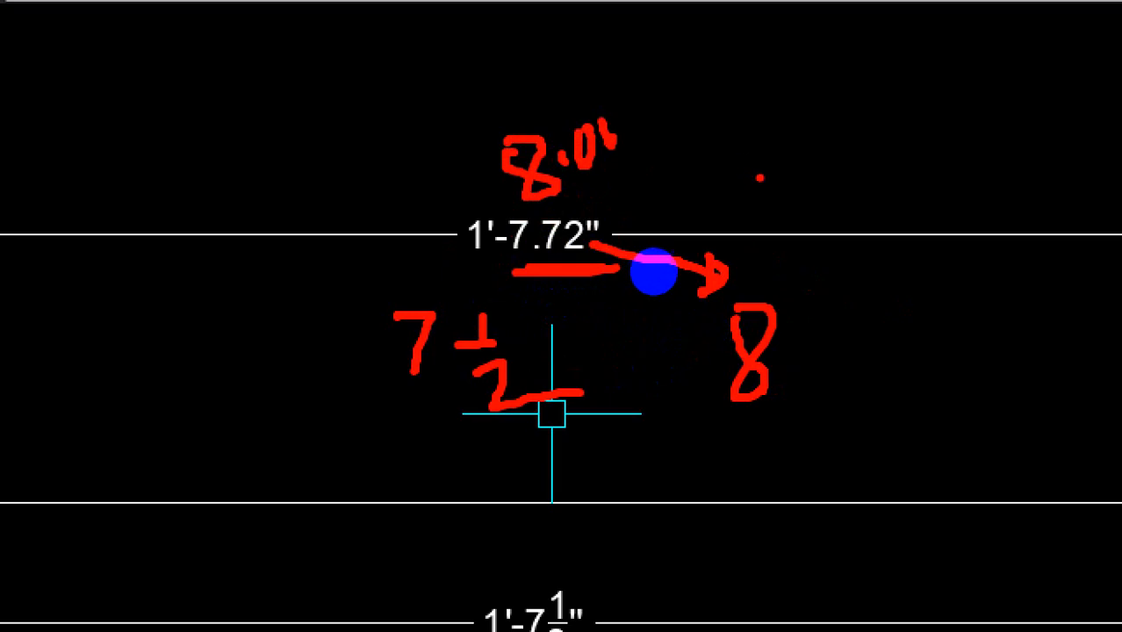
pyautogui.moveTo(752, 138)
pyautogui.mouseDown()
pyautogui.moveTo(769, 211)
pyautogui.moveTo(858, 188)
pyautogui.mouseUp()
pyautogui.click(841, 112)
pyautogui.moveTo(841, 112)
pyautogui.mouseDown()
pyautogui.moveTo(877, 145)
pyautogui.moveTo(837, 115)
pyautogui.mouseUp()
pyautogui.click(711, 180)
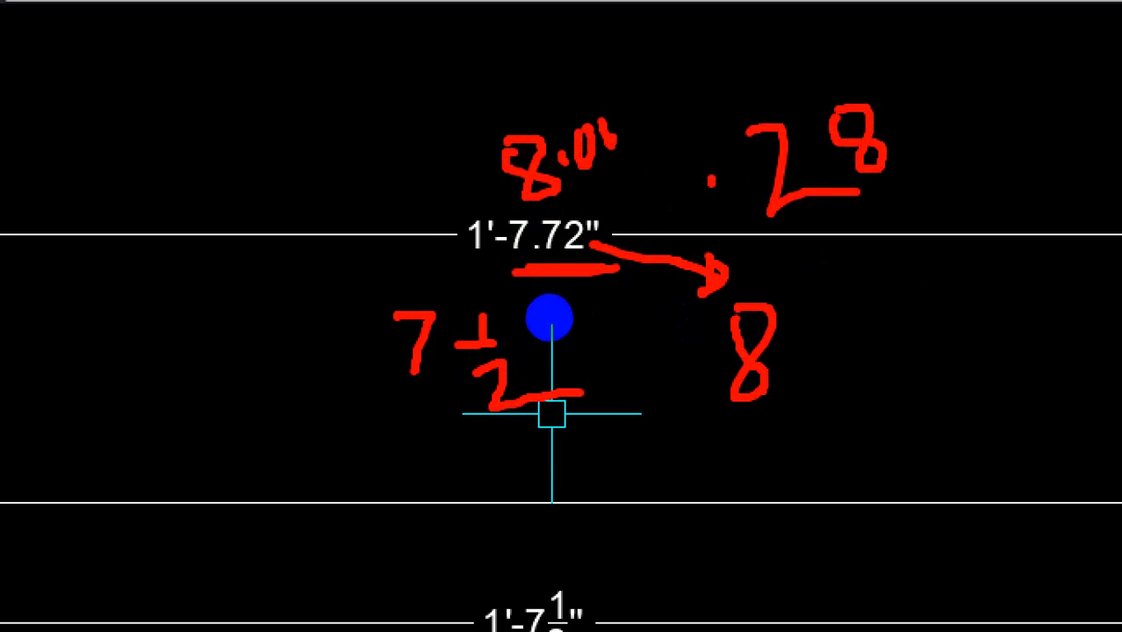
pyautogui.moveTo(334, 119)
pyautogui.mouseDown()
pyautogui.moveTo(355, 150)
pyautogui.moveTo(356, 128)
pyautogui.mouseUp()
pyautogui.moveTo(378, 111)
pyautogui.mouseDown()
pyautogui.moveTo(379, 124)
pyautogui.moveTo(437, 130)
pyautogui.mouseUp()
pyautogui.moveTo(435, 59); pyautogui.dragTo(510, 95)
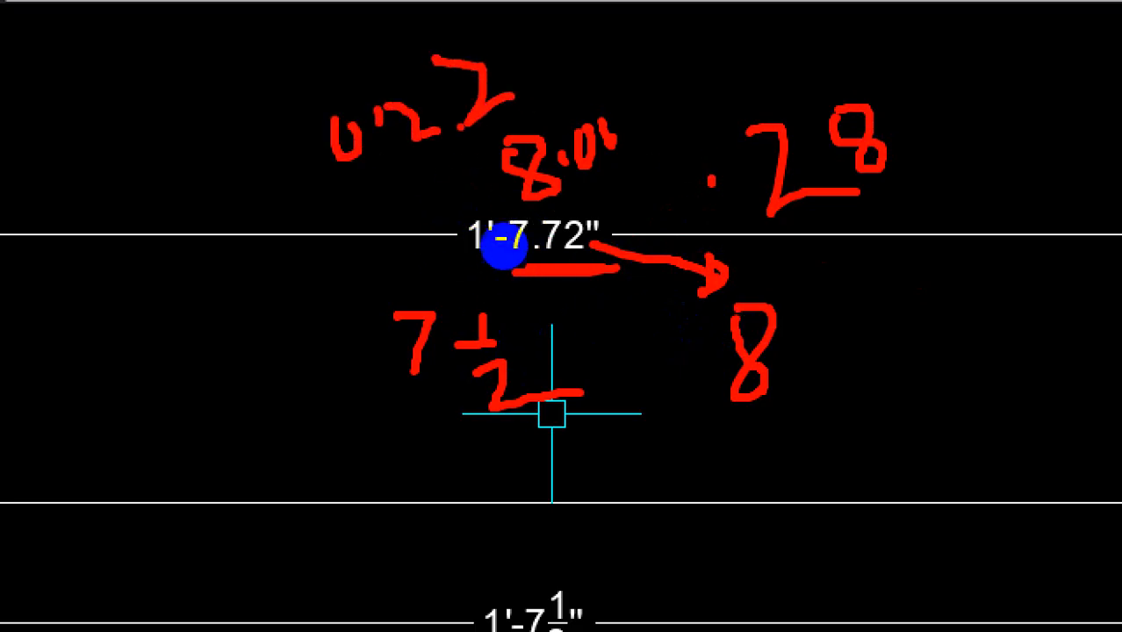
pyautogui.moveTo(459, 289); pyautogui.dragTo(459, 298)
pyautogui.moveTo(581, 258); pyautogui.dragTo(488, 330)
pyautogui.rightClick(530, 340)
pyautogui.press('Escape')
pyautogui.scroll(-2, 552, 375)
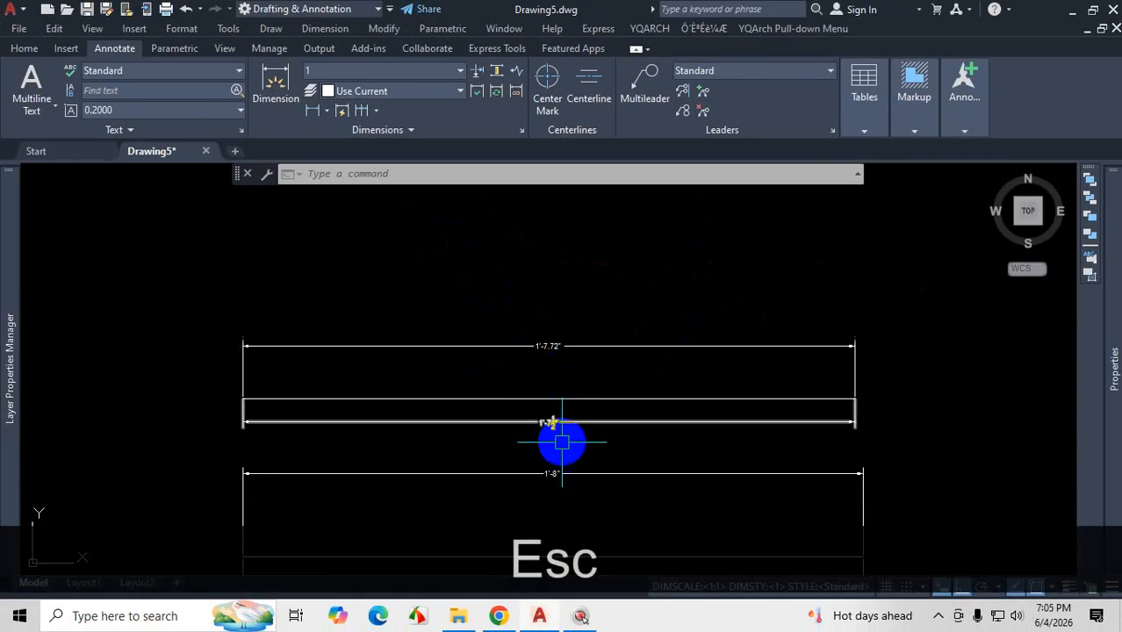
pyautogui.scroll(3, 555, 428)
pyautogui.scroll(-3, 558, 427)
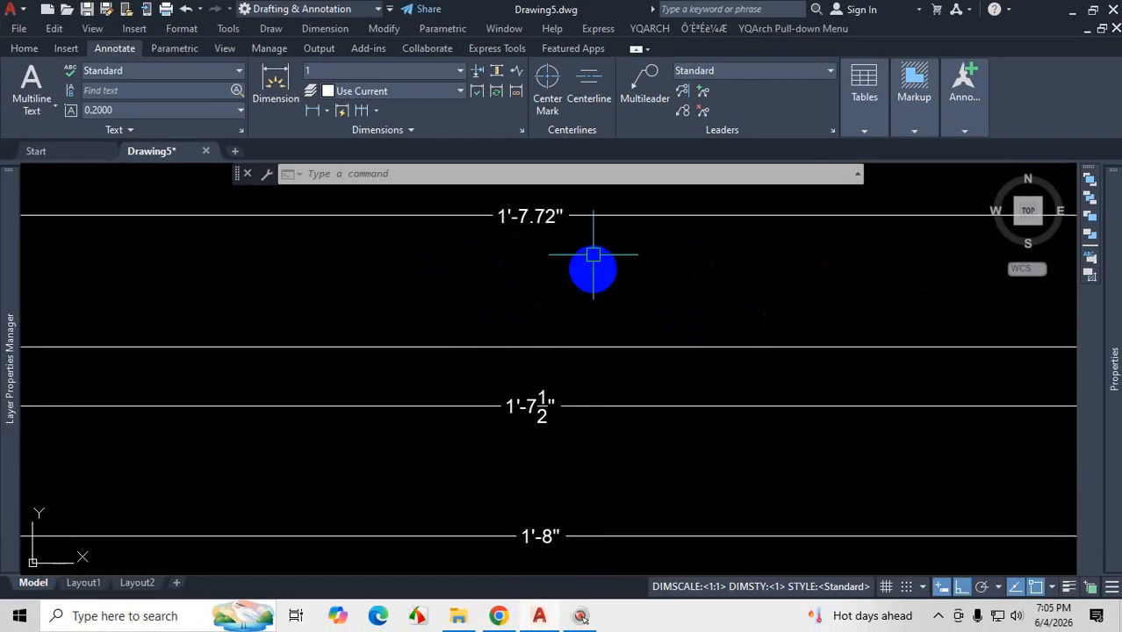
pyautogui.scroll(2, 567, 211)
pyautogui.scroll(-2, 608, 283)
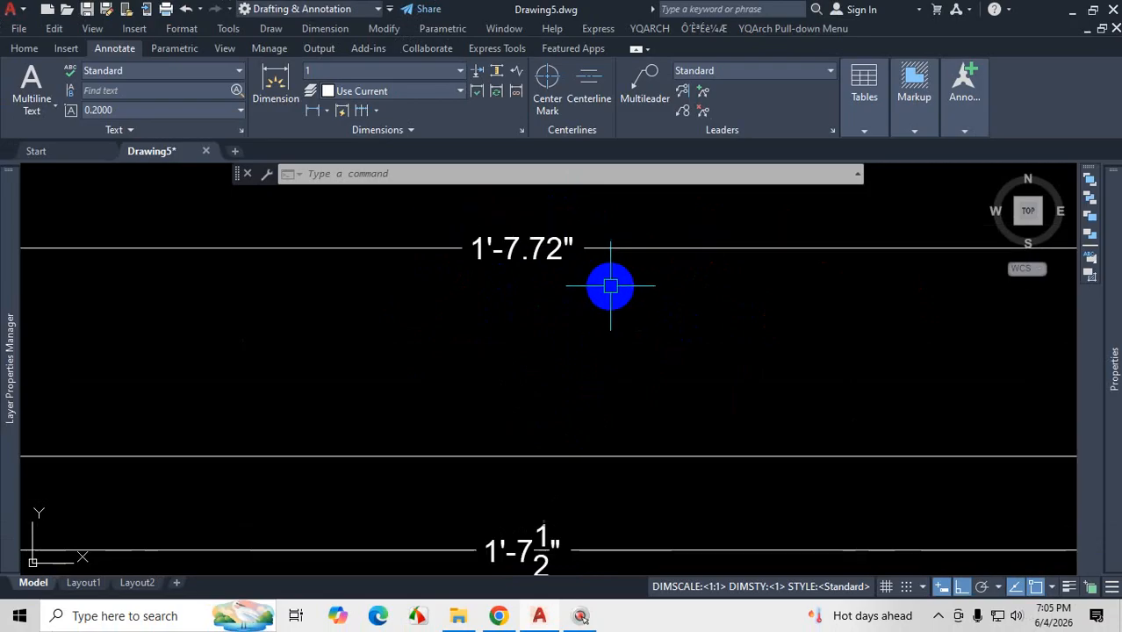
pyautogui.hotkey('ctrl', '1')
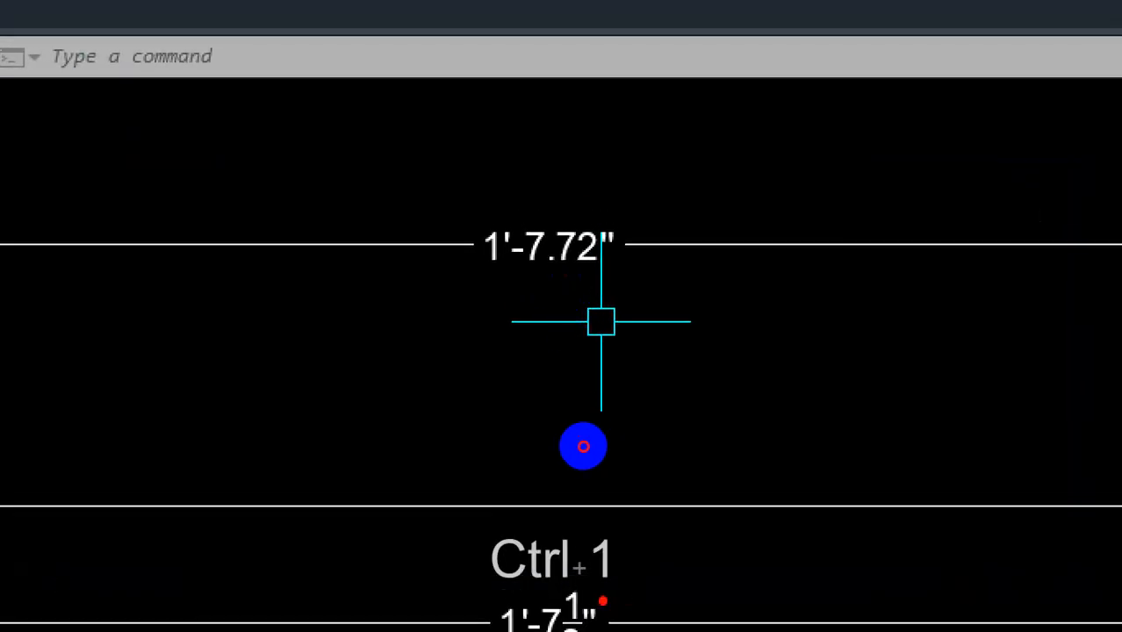
pyautogui.moveTo(603, 601); pyautogui.dragTo(671, 597)
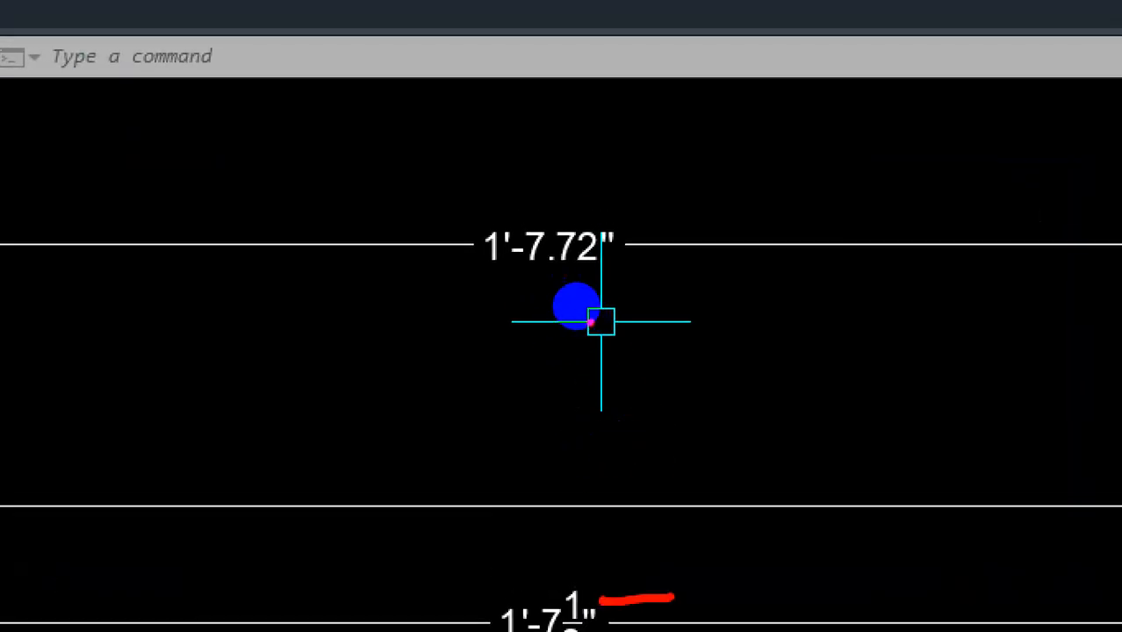
pyautogui.moveTo(553, 275); pyautogui.dragTo(627, 276)
pyautogui.click(641, 385)
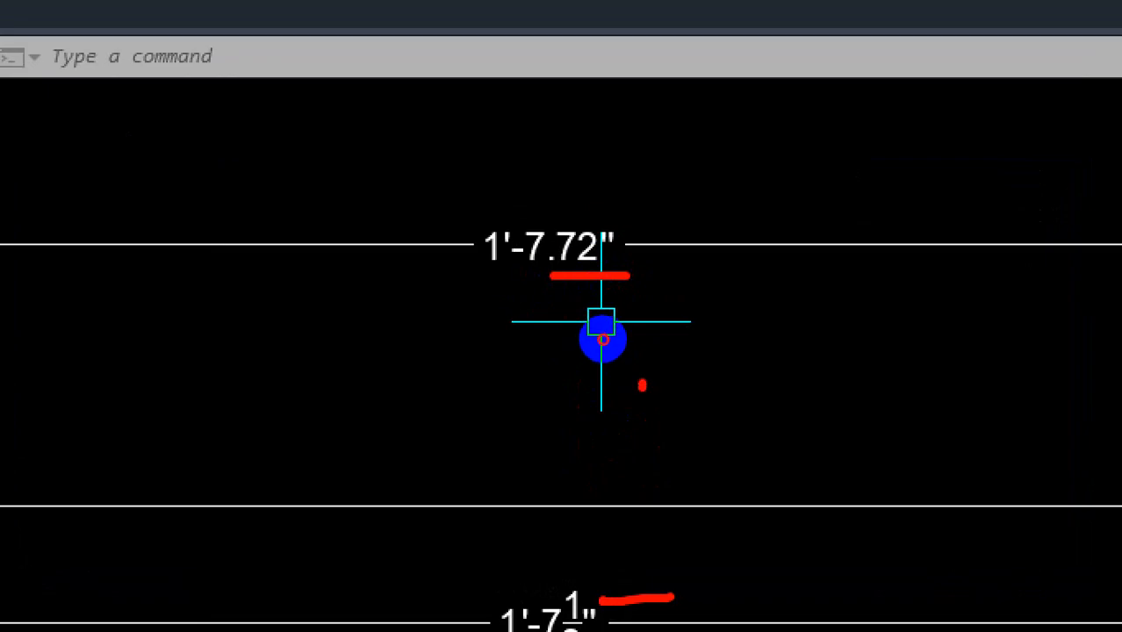
pyautogui.moveTo(677, 367)
pyautogui.mouseDown()
pyautogui.moveTo(690, 411)
pyautogui.moveTo(706, 405)
pyautogui.mouseUp()
pyautogui.moveTo(736, 375); pyautogui.dragTo(778, 395)
pyautogui.moveTo(789, 320); pyautogui.dragTo(781, 356)
pyautogui.moveTo(804, 316); pyautogui.dragTo(805, 345)
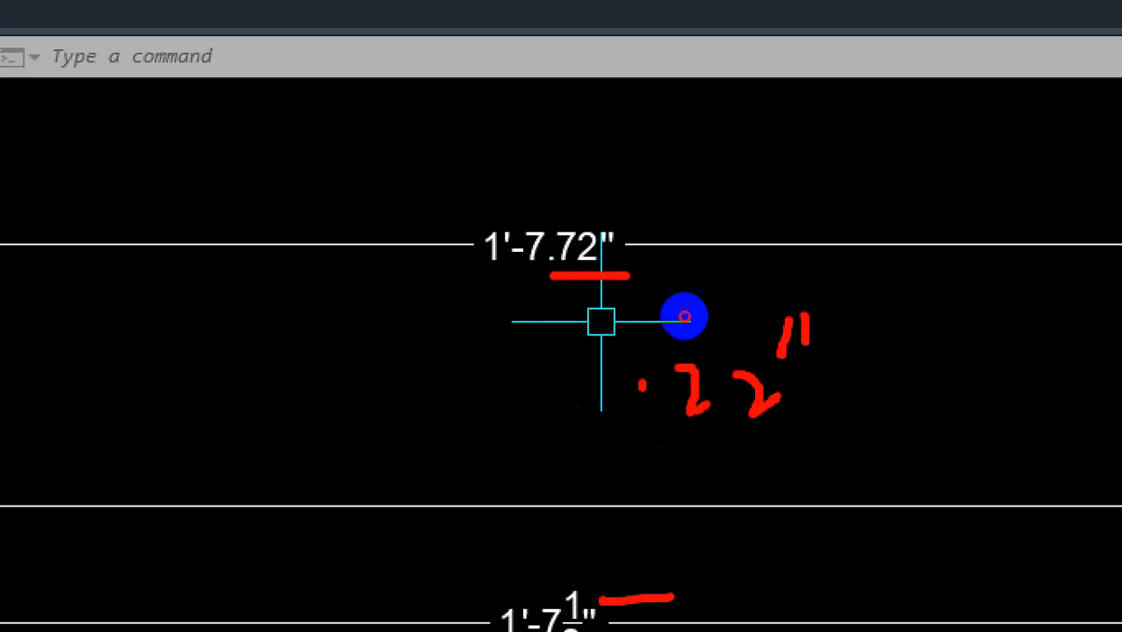
pyautogui.click(817, 357)
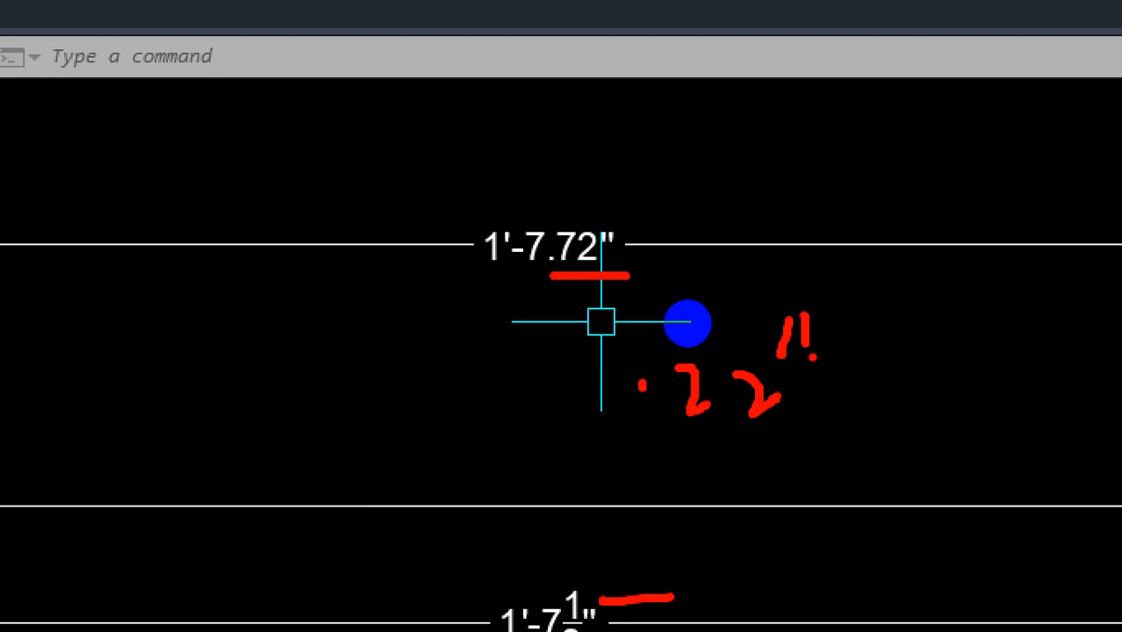
pyautogui.press('Escape')
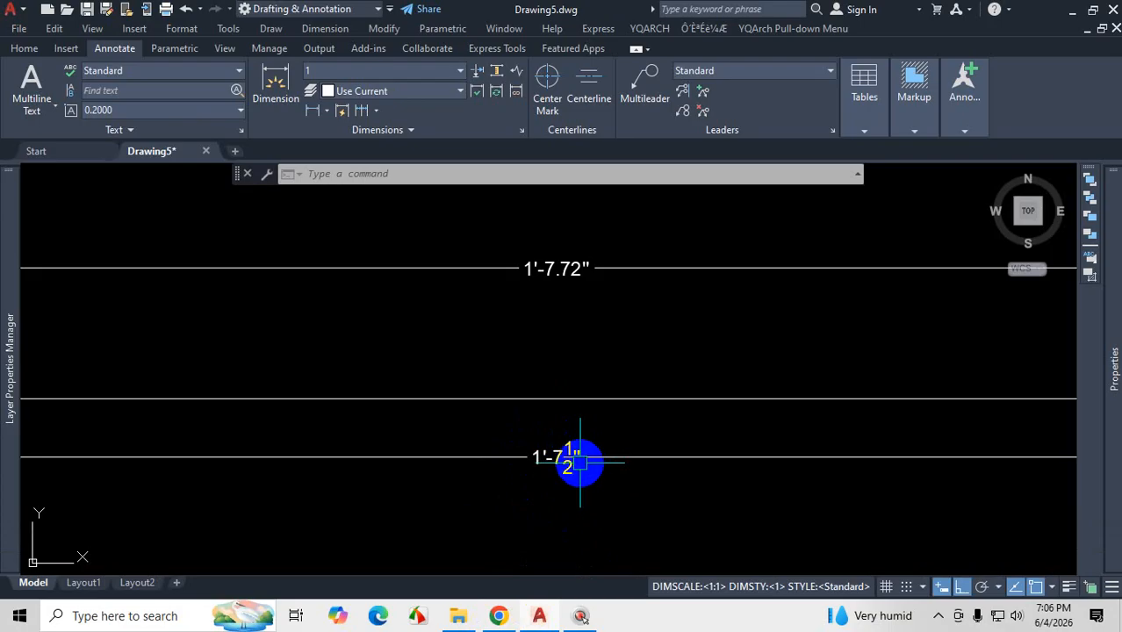
# - Set the primary units precision of dimension style 1 to 0'-0 1/4"
pyautogui.scroll(-3, 581, 368)
pyautogui.scroll(3, 582, 399)
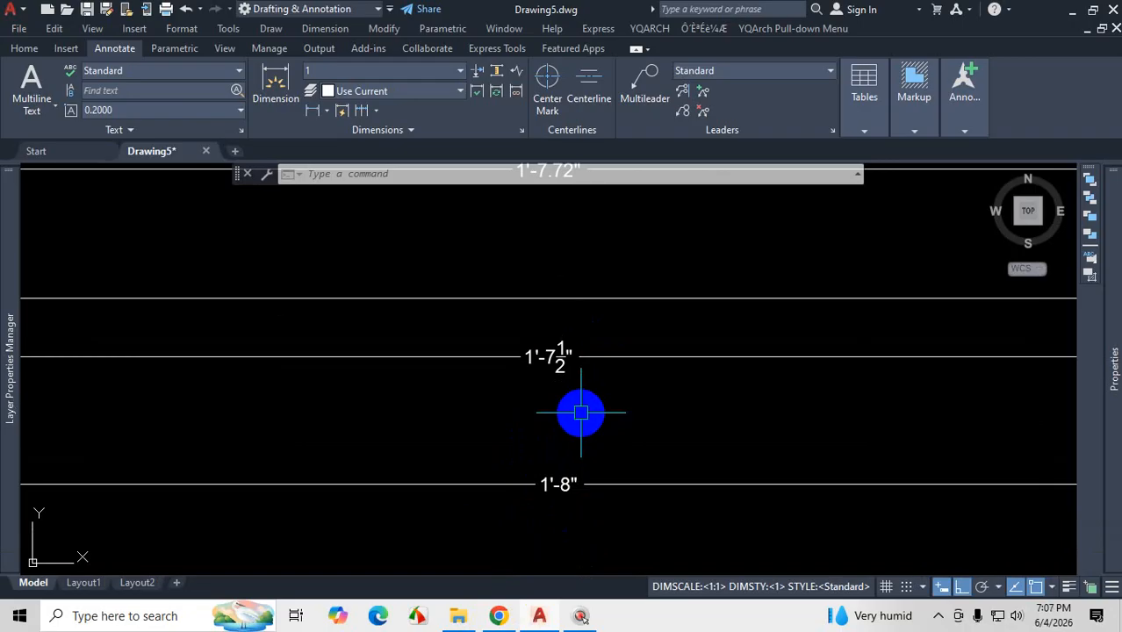
pyautogui.write('d')
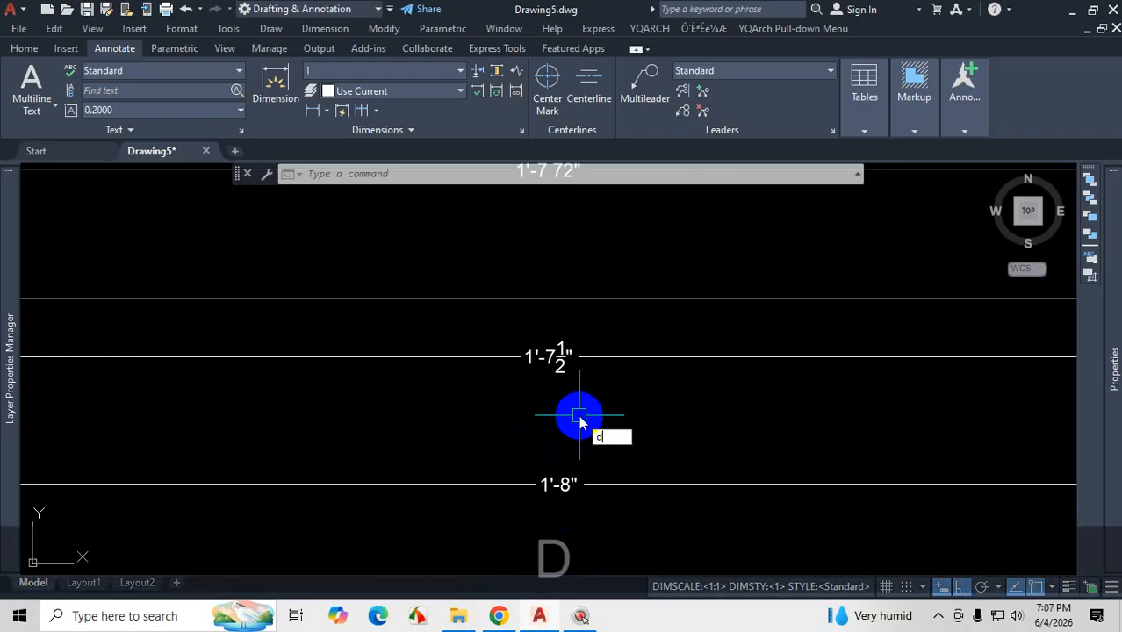
pyautogui.press('Return')
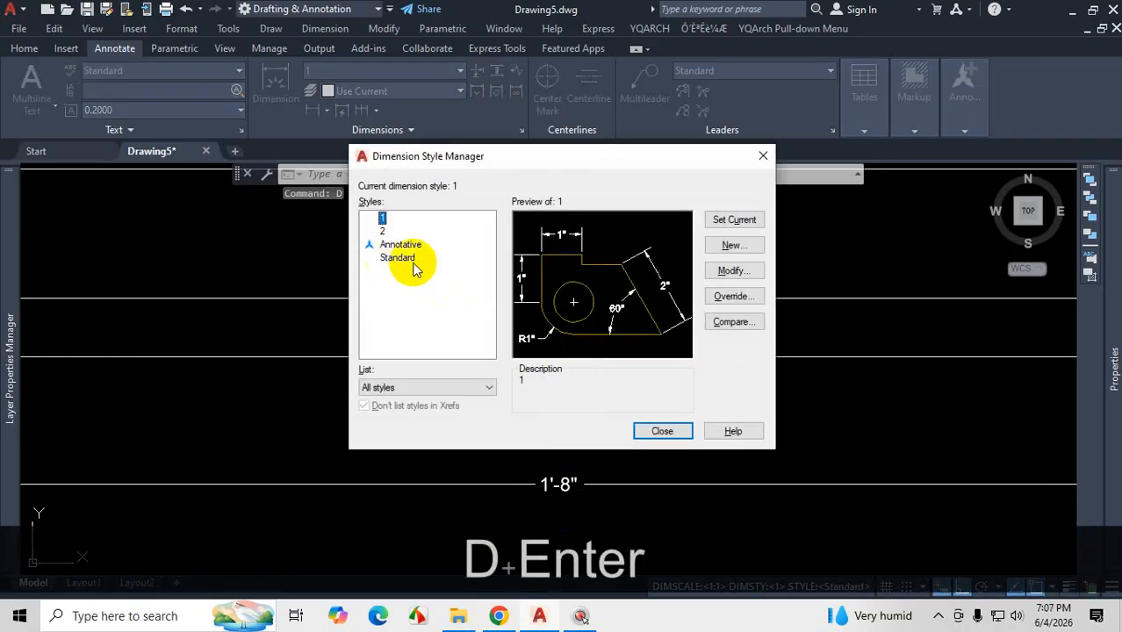
pyautogui.click(734, 271)
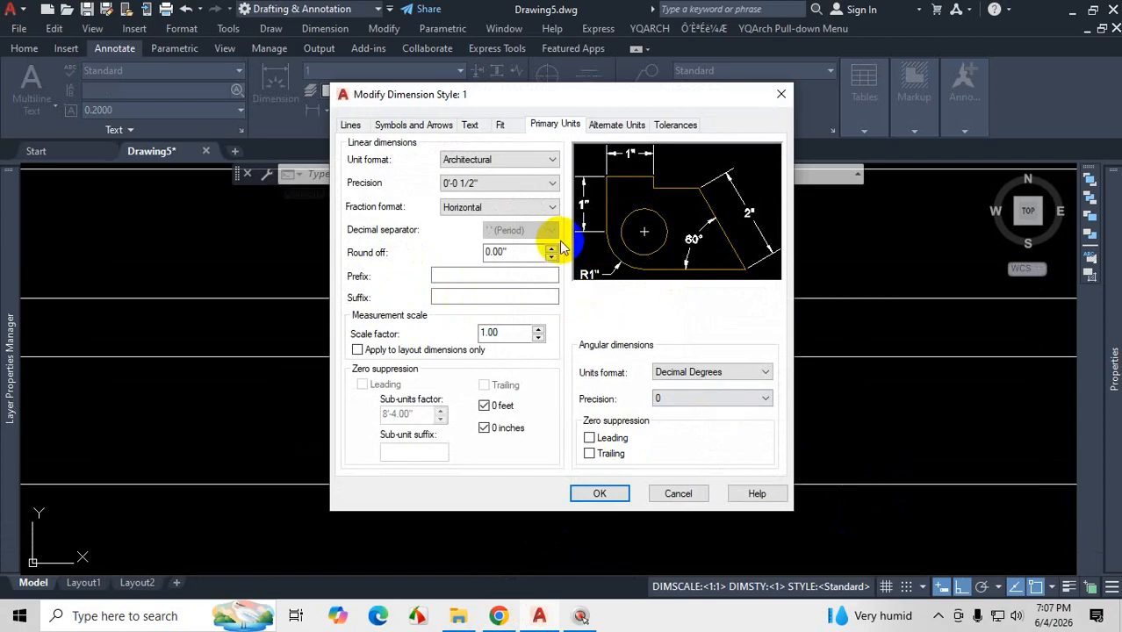
pyautogui.moveTo(650, 97); pyautogui.dragTo(362, 90)
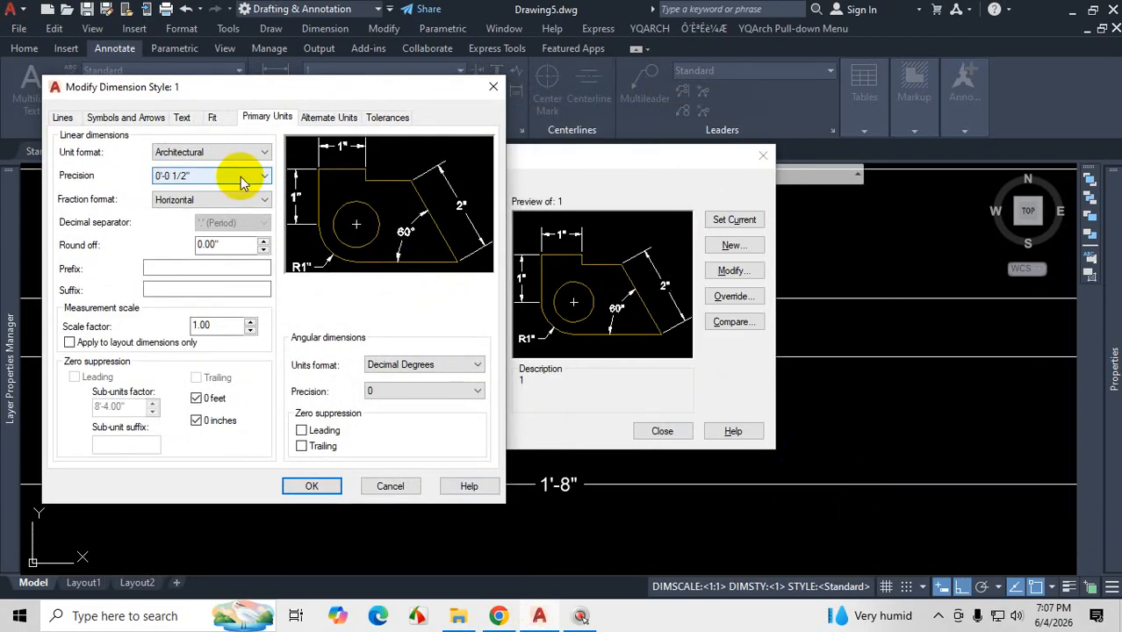
pyautogui.click(242, 180)
pyautogui.click(207, 209)
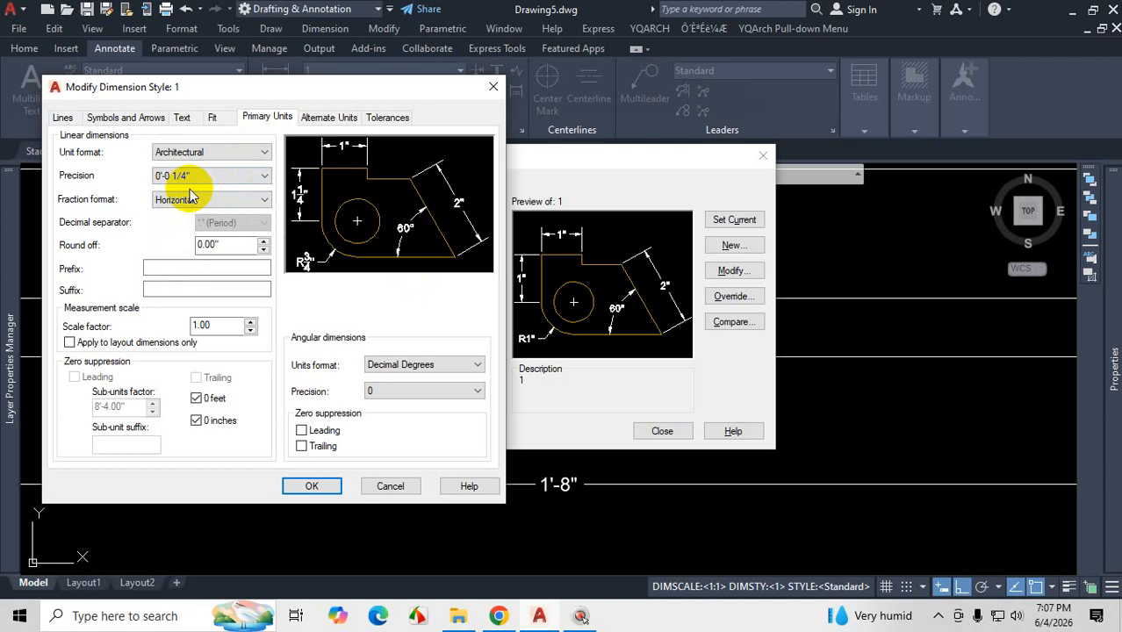
pyautogui.click(311, 485)
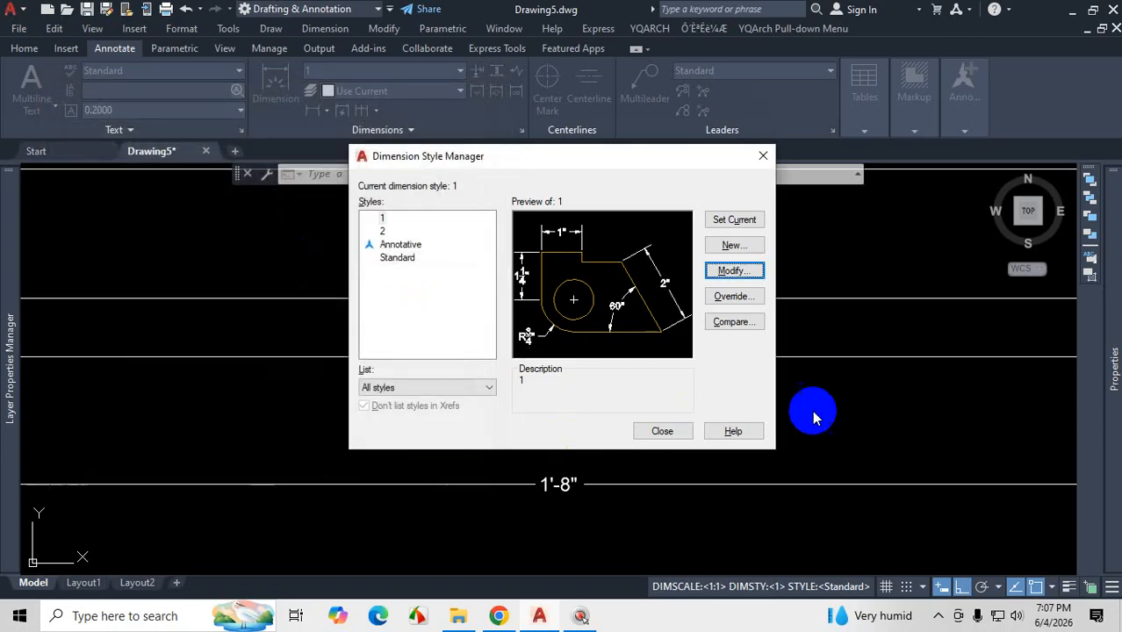
pyautogui.moveTo(678, 156)
pyautogui.mouseDown()
pyautogui.moveTo(656, 41)
pyautogui.moveTo(468, 8)
pyautogui.mouseUp()
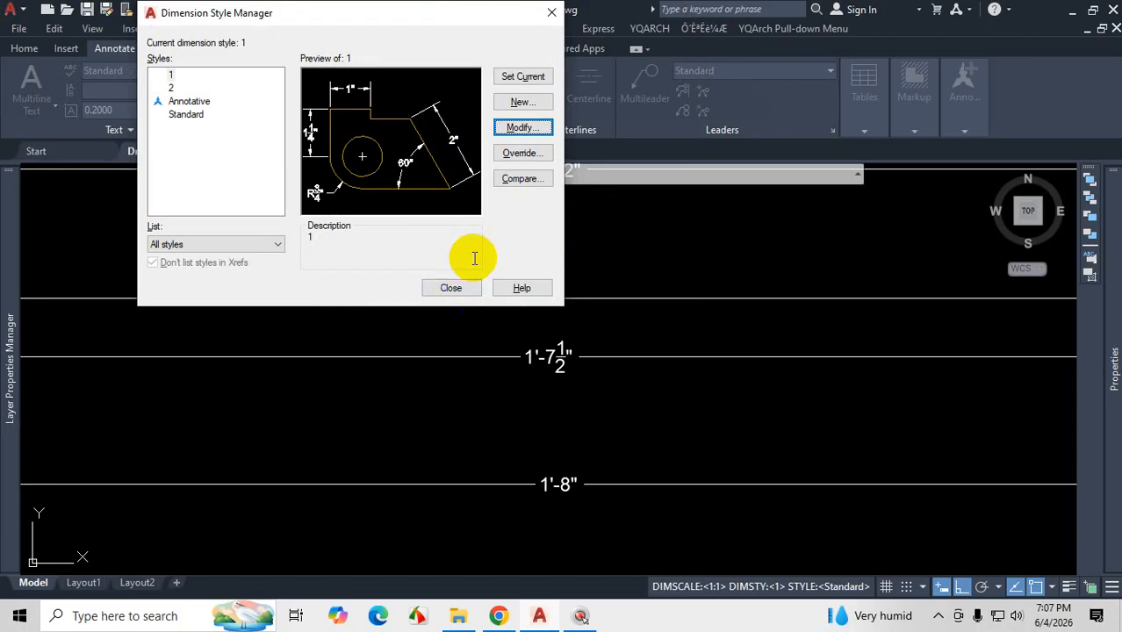
pyautogui.click(453, 289)
# - Examine the style 1 dimension text on the uppermost line, comparing its inch fraction with the decimal values 0.72 and 0.75
pyautogui.scroll(5, 593, 376)
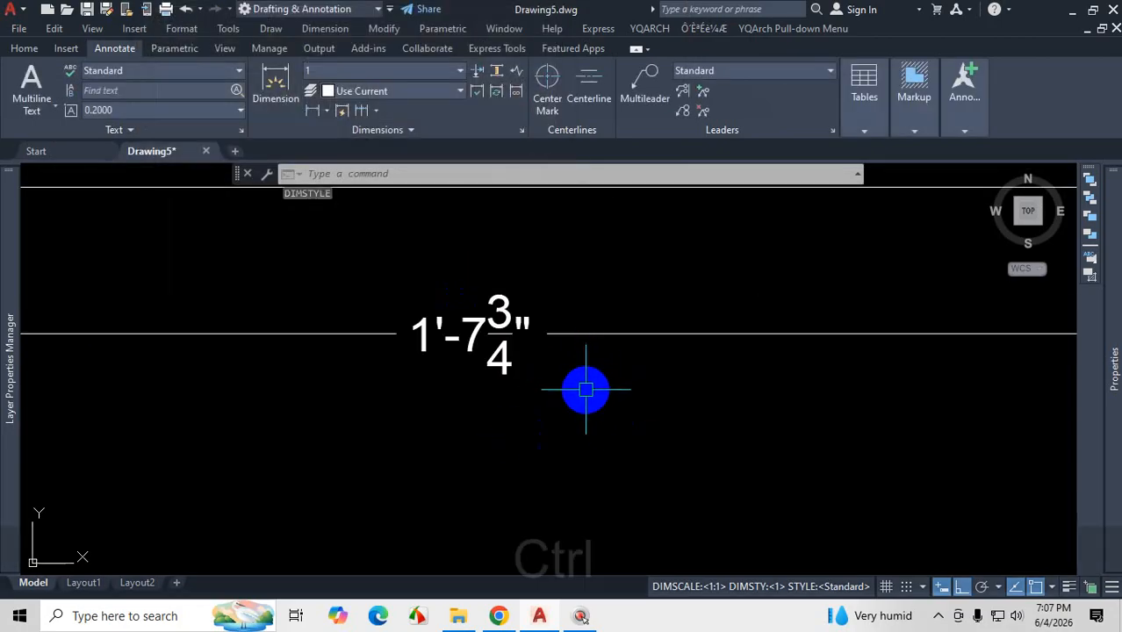
pyautogui.hotkey('ctrl', '1')
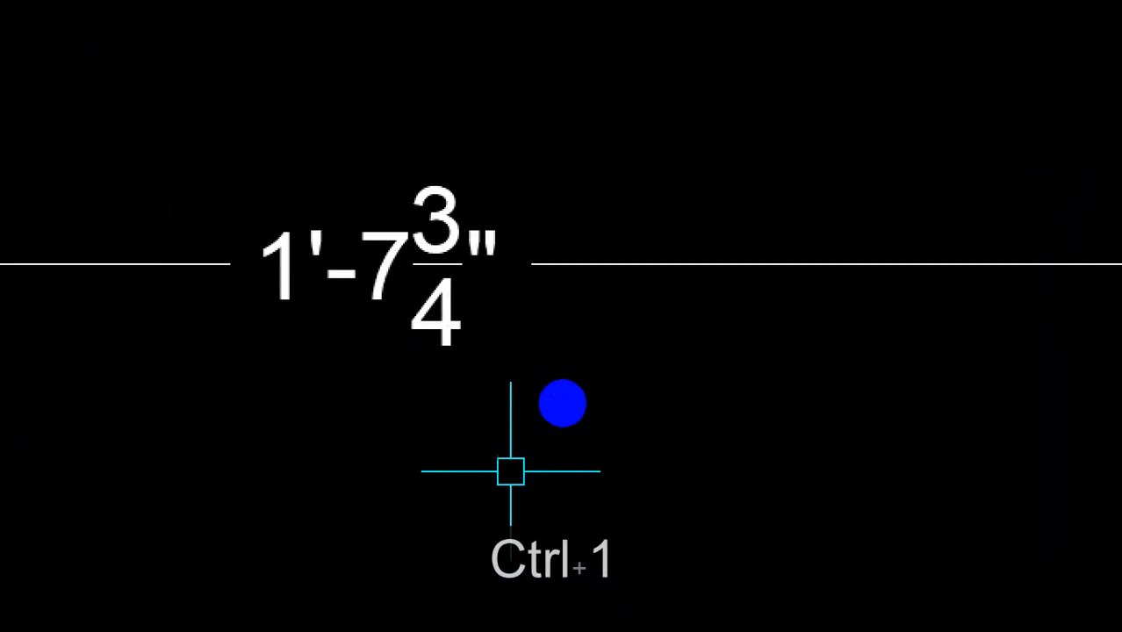
pyautogui.click(571, 395)
pyautogui.moveTo(576, 384); pyautogui.dragTo(645, 383)
pyautogui.moveTo(690, 350); pyautogui.dragTo(711, 427)
pyautogui.moveTo(760, 326)
pyautogui.mouseDown()
pyautogui.moveTo(768, 393)
pyautogui.moveTo(776, 311)
pyautogui.moveTo(808, 309)
pyautogui.mouseUp()
pyautogui.moveTo(480, 312); pyautogui.dragTo(552, 260)
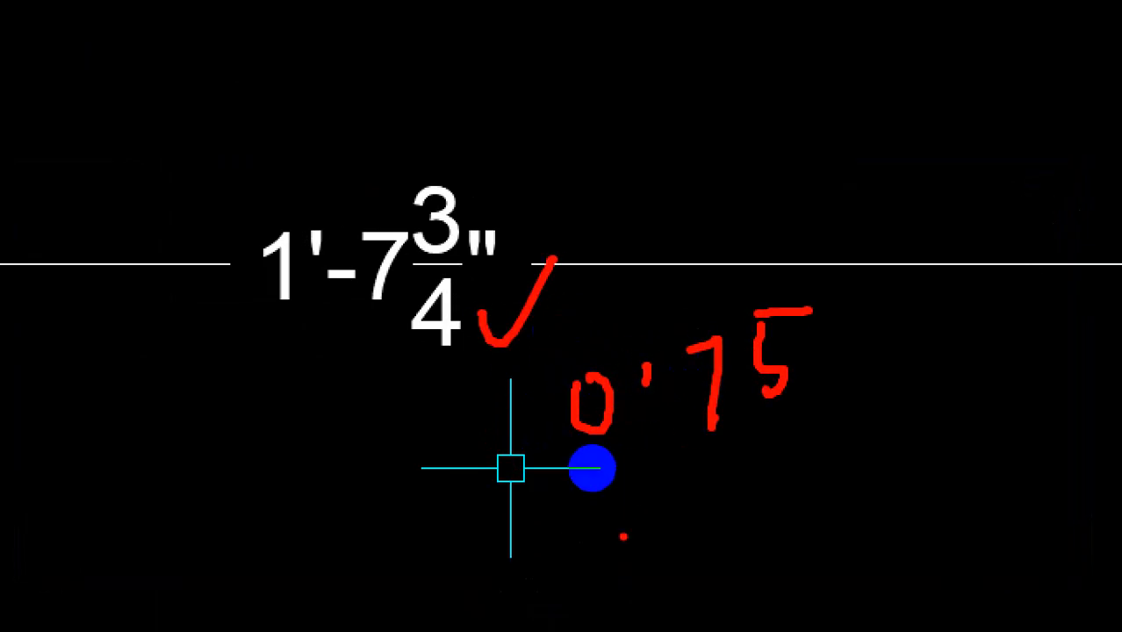
pyautogui.moveTo(610, 138); pyautogui.dragTo(603, 190)
pyautogui.moveTo(614, 99)
pyautogui.mouseDown()
pyautogui.moveTo(650, 141)
pyautogui.moveTo(674, 132)
pyautogui.mouseUp()
pyautogui.moveTo(698, 90)
pyautogui.mouseDown()
pyautogui.moveTo(724, 88)
pyautogui.moveTo(759, 141)
pyautogui.mouseUp()
pyautogui.moveTo(790, 81); pyautogui.dragTo(876, 112)
pyautogui.moveTo(725, 187)
pyautogui.mouseDown()
pyautogui.moveTo(715, 279)
pyautogui.moveTo(697, 283)
pyautogui.moveTo(736, 257)
pyautogui.mouseUp()
pyautogui.click(687, 506)
pyautogui.moveTo(741, 468); pyautogui.dragTo(730, 515)
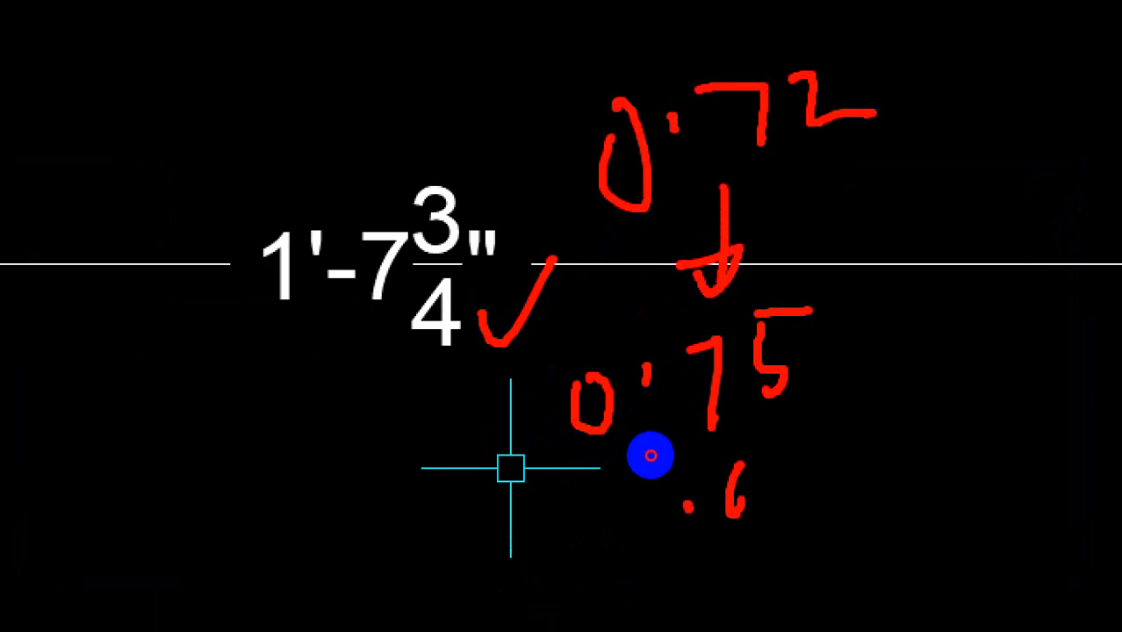
pyautogui.moveTo(772, 444)
pyautogui.mouseDown()
pyautogui.moveTo(789, 452)
pyautogui.moveTo(796, 491)
pyautogui.mouseUp()
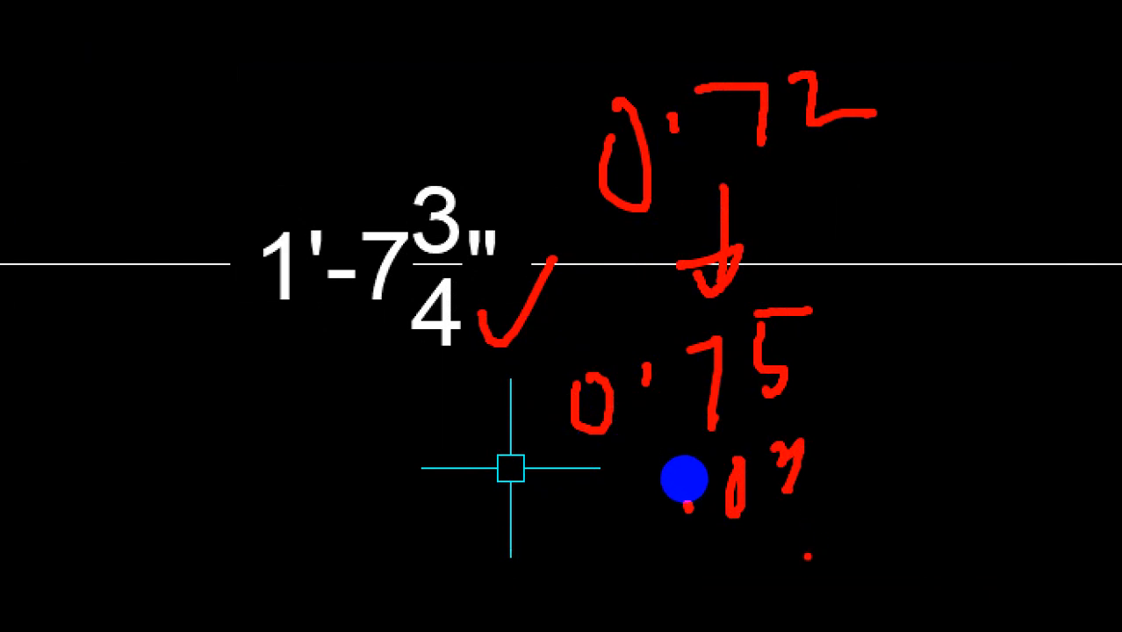
pyautogui.moveTo(702, 542); pyautogui.dragTo(806, 507)
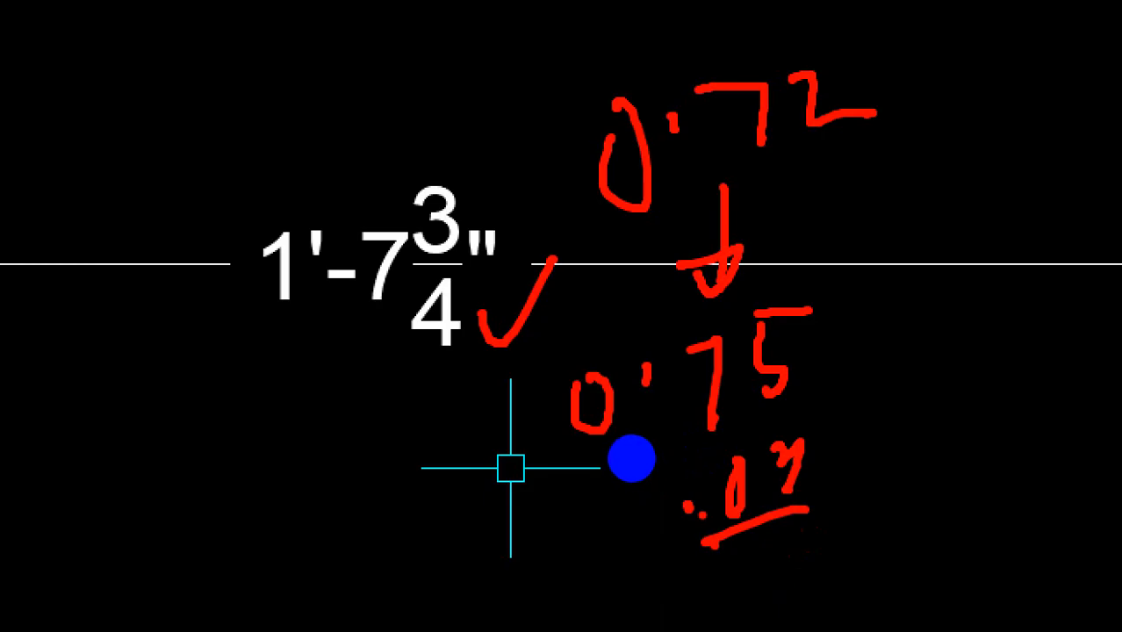
pyautogui.press('Escape')
# - Set the primary units precision of dimension style 1 to 0'-0 1/16"
pyautogui.write('d')
pyautogui.press('Return')
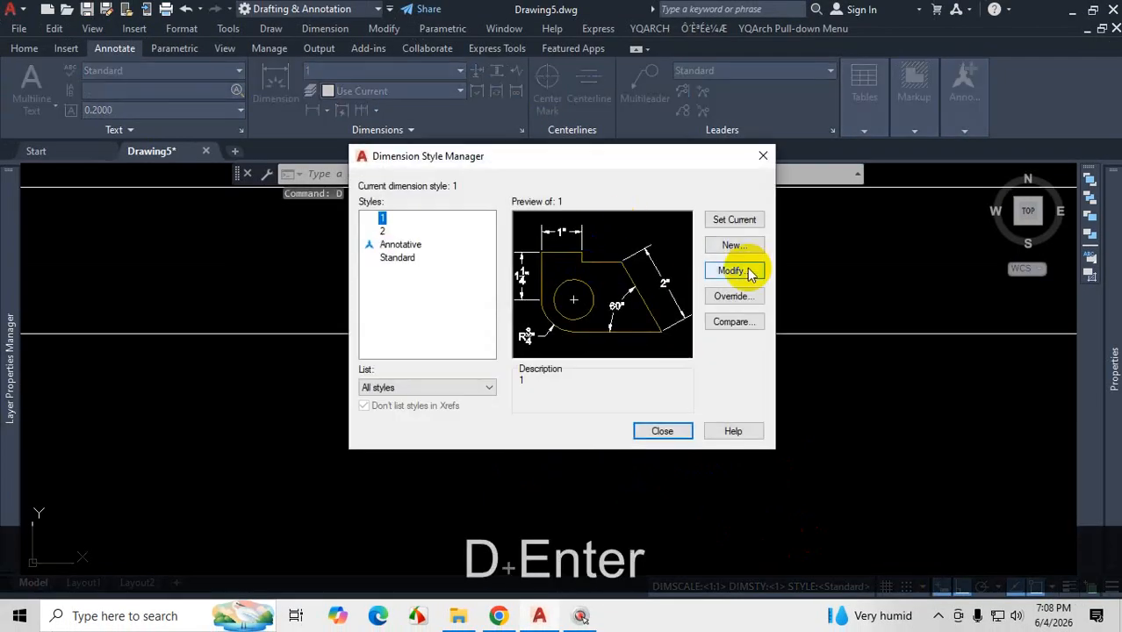
pyautogui.click(731, 270)
pyautogui.click(260, 176)
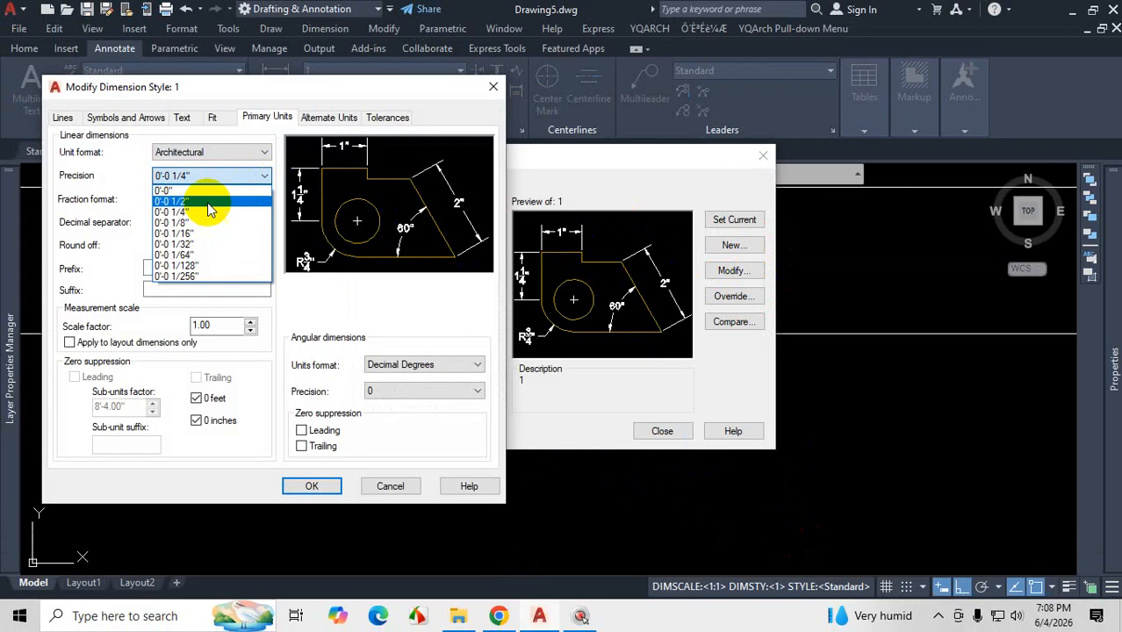
pyautogui.click(199, 233)
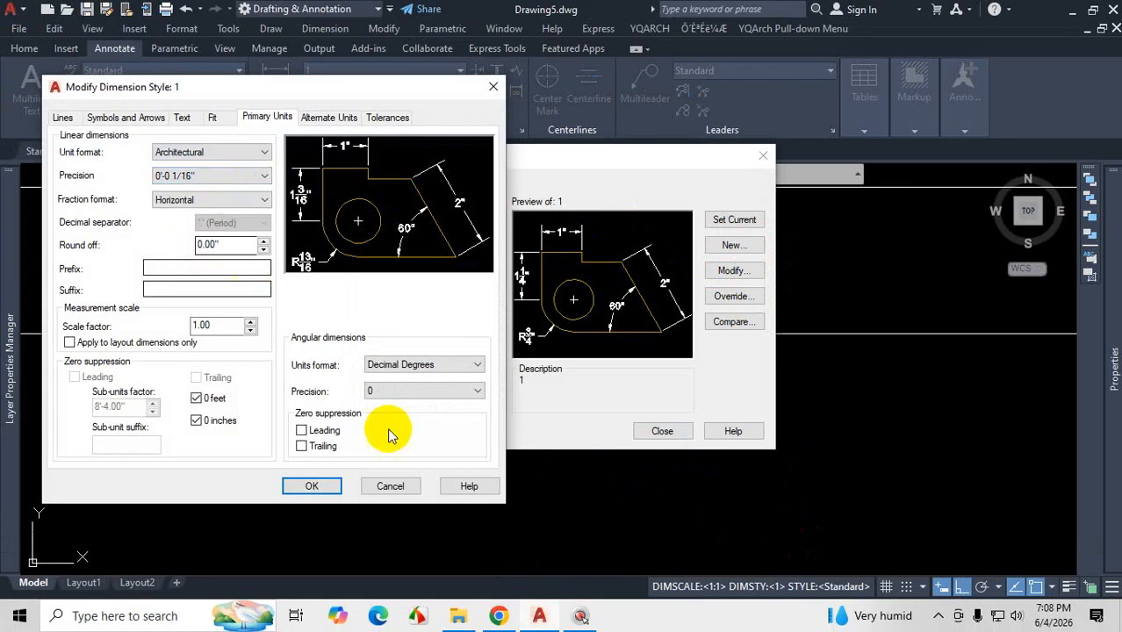
pyautogui.click(338, 487)
pyautogui.click(664, 431)
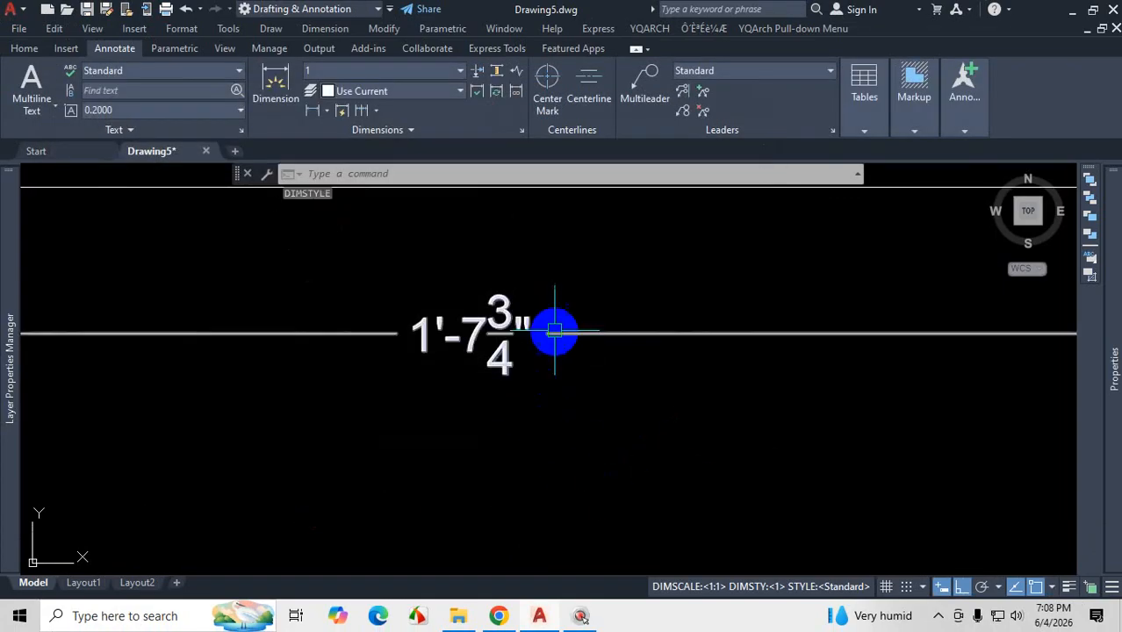
pyautogui.scroll(-5, 554, 331)
pyautogui.scroll(6, 561, 446)
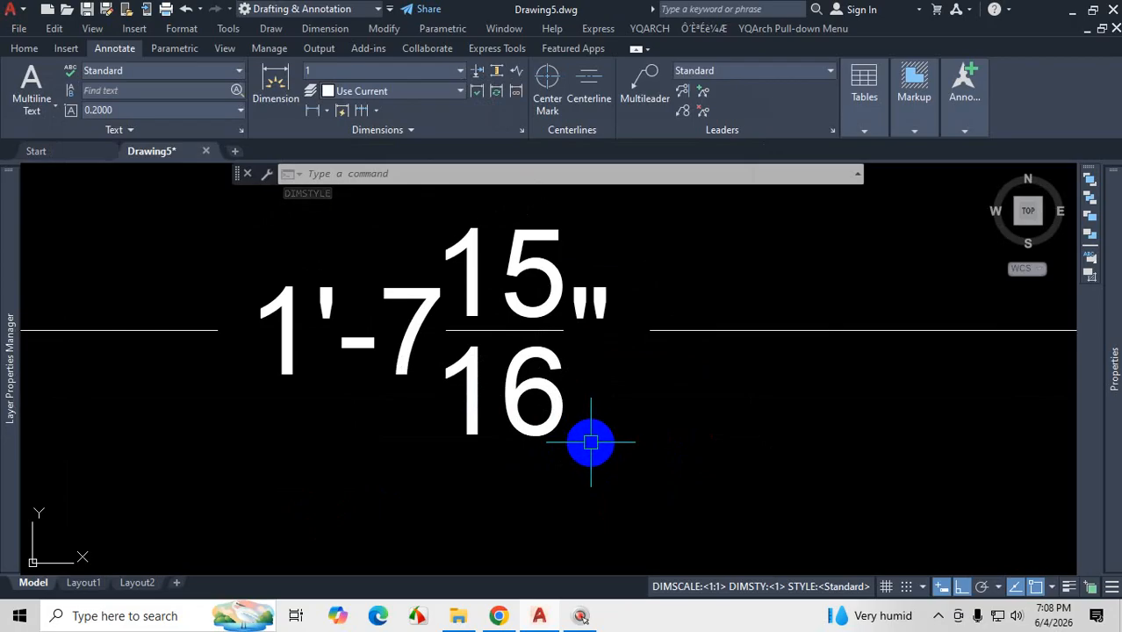
pyautogui.scroll(-1, 591, 442)
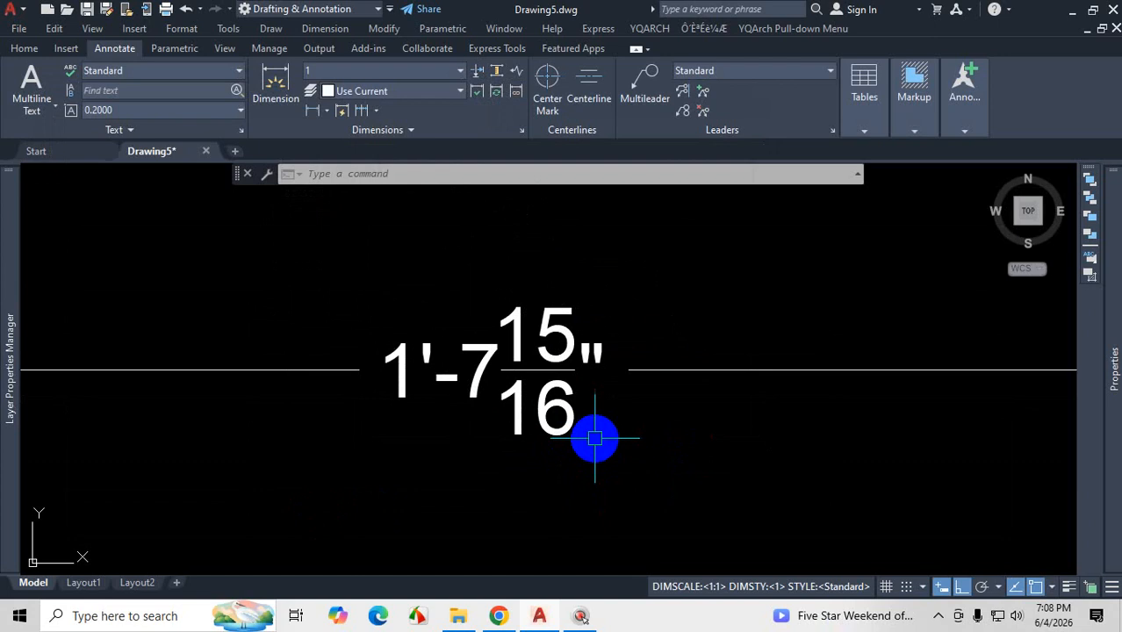
# - Switch to the structural drawings PDF in Chrome and examine the fractional inches dimensioned between grids A and B on the column layout
pyautogui.click(458, 614)
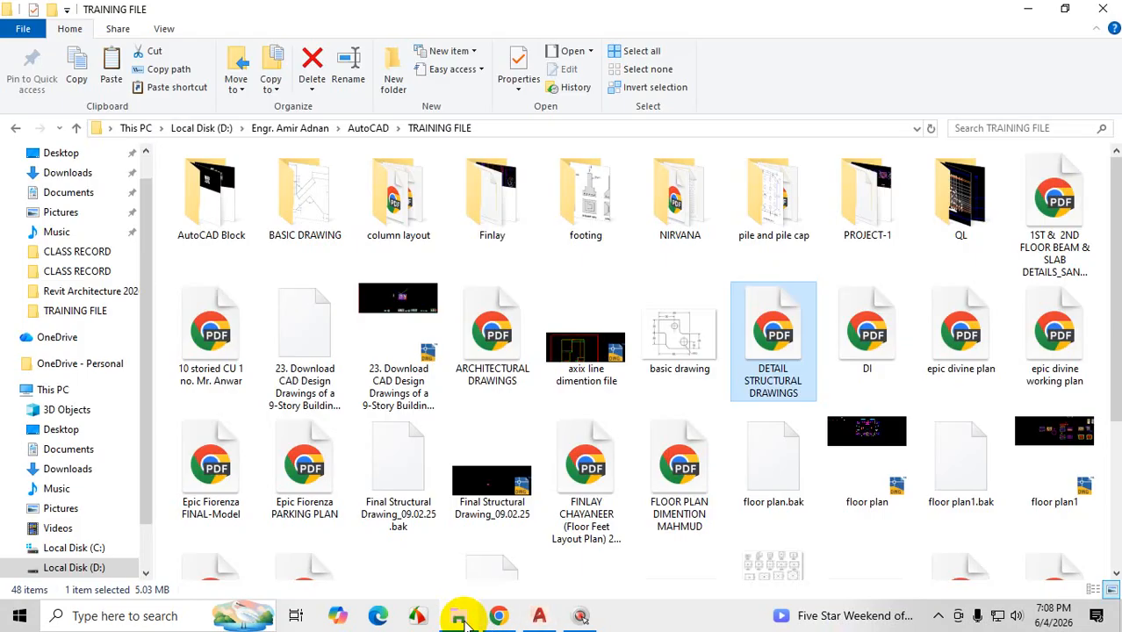
pyautogui.click(499, 615)
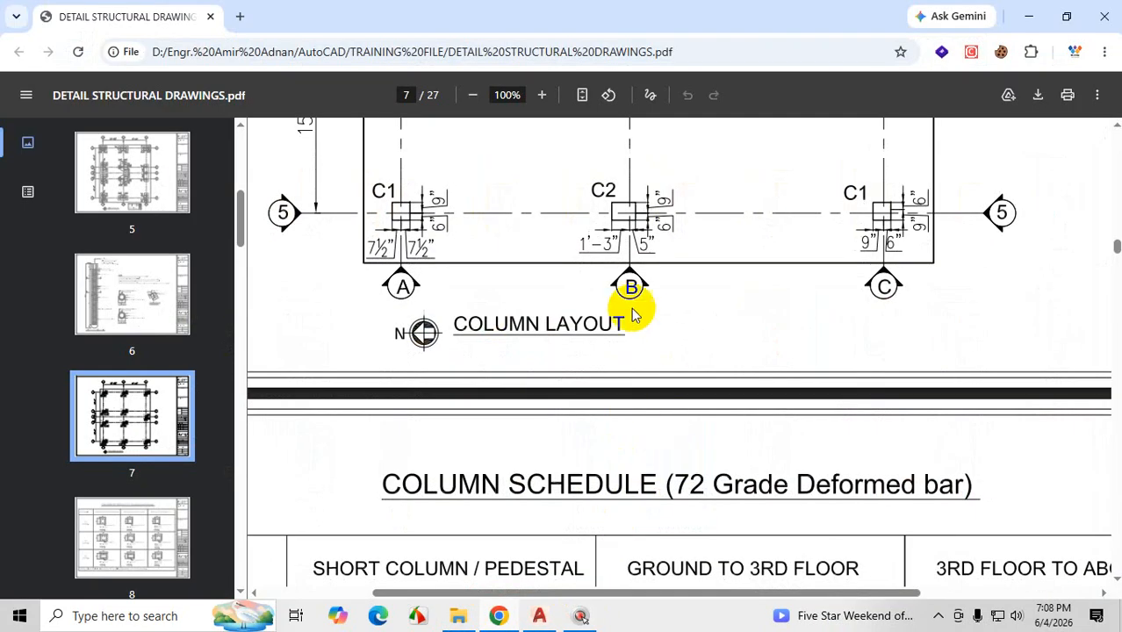
pyautogui.scroll(3, 630, 332)
pyautogui.scroll(5, 630, 332)
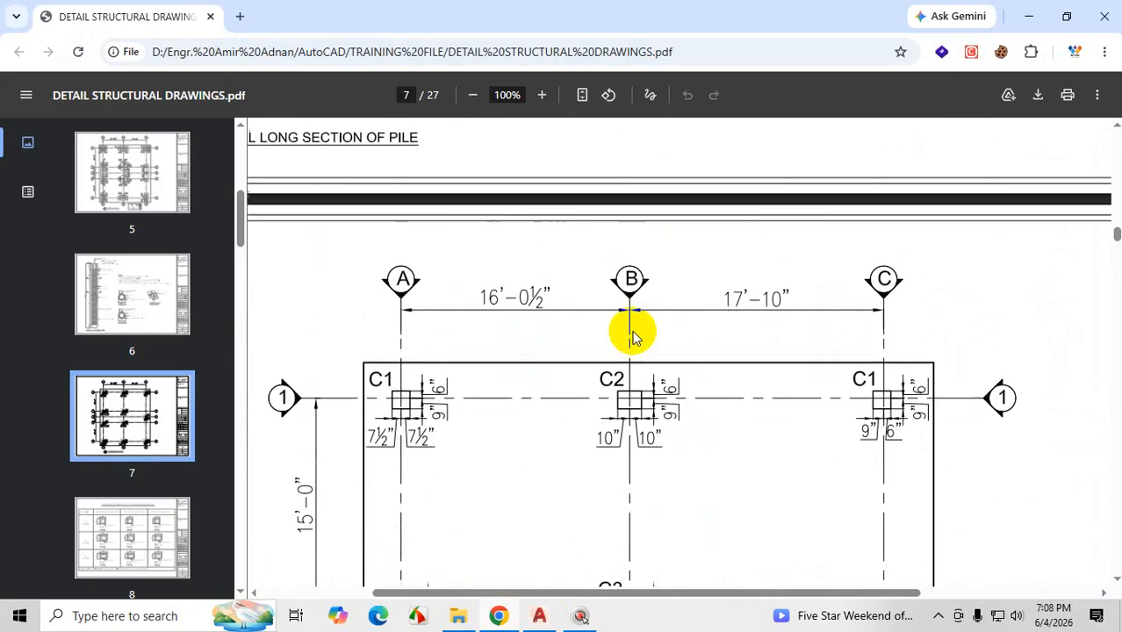
pyautogui.press('ctrl')
pyautogui.hotkey('ctrl', '1')
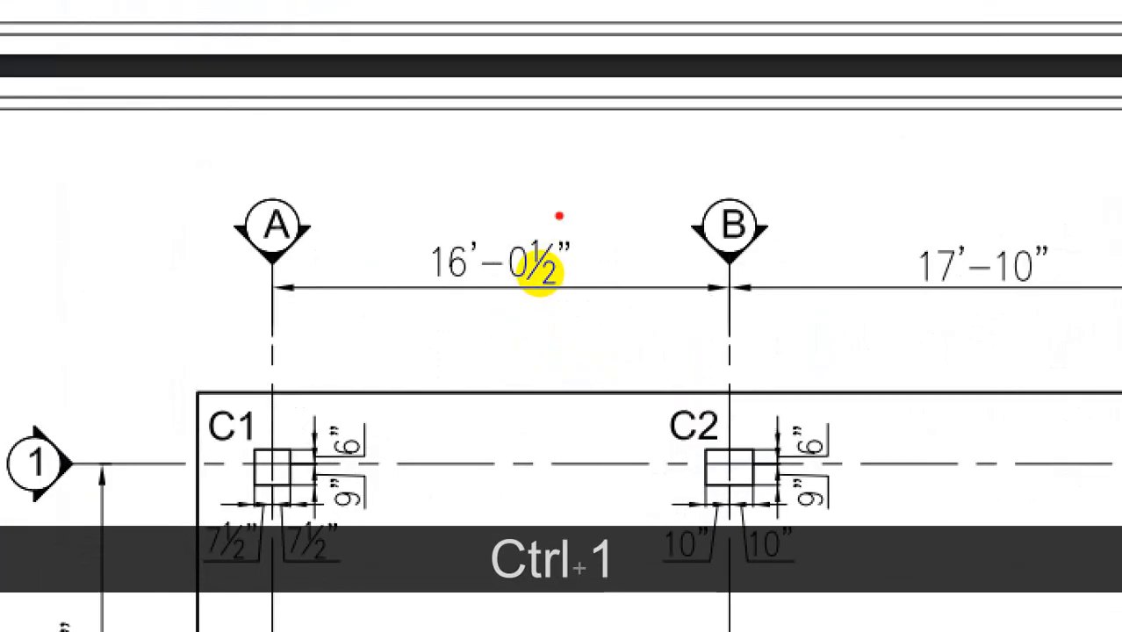
pyautogui.moveTo(544, 220)
pyautogui.mouseDown()
pyautogui.moveTo(502, 294)
pyautogui.moveTo(549, 218)
pyautogui.mouseUp()
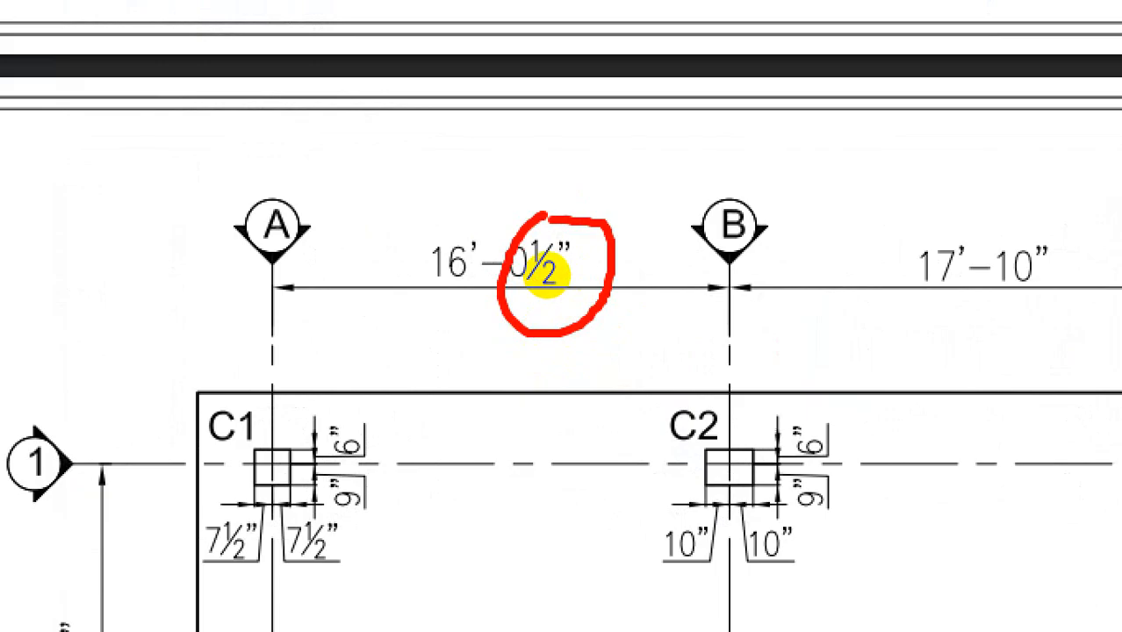
pyautogui.moveTo(683, 141)
pyautogui.mouseDown()
pyautogui.moveTo(680, 189)
pyautogui.moveTo(628, 250)
pyautogui.mouseUp()
pyautogui.moveTo(724, 188); pyautogui.dragTo(795, 296)
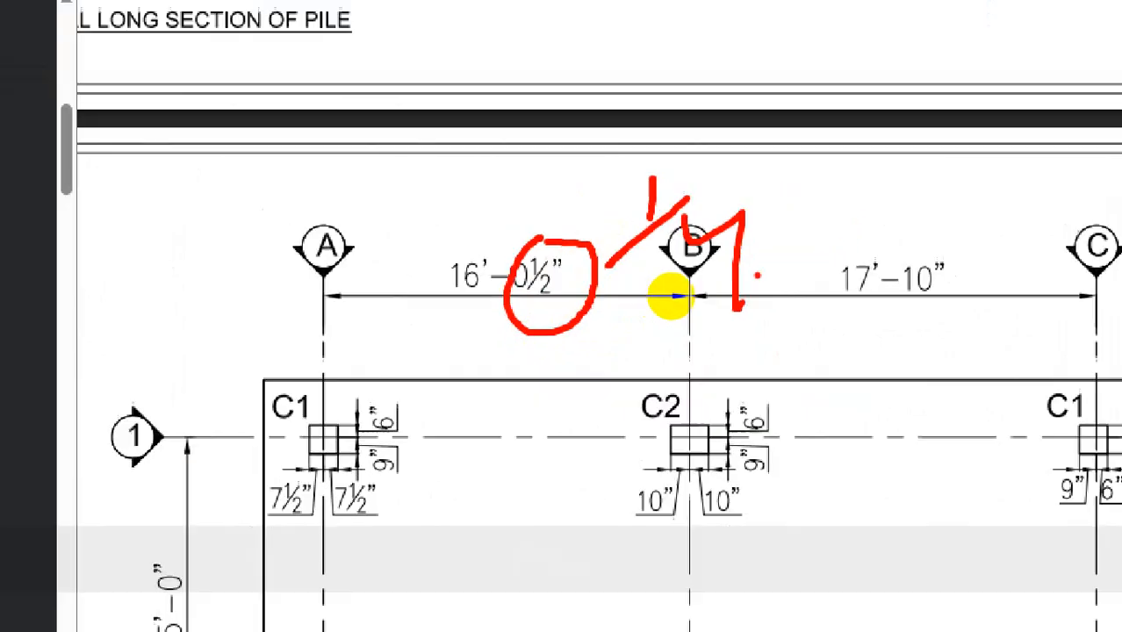
pyautogui.press('Escape')
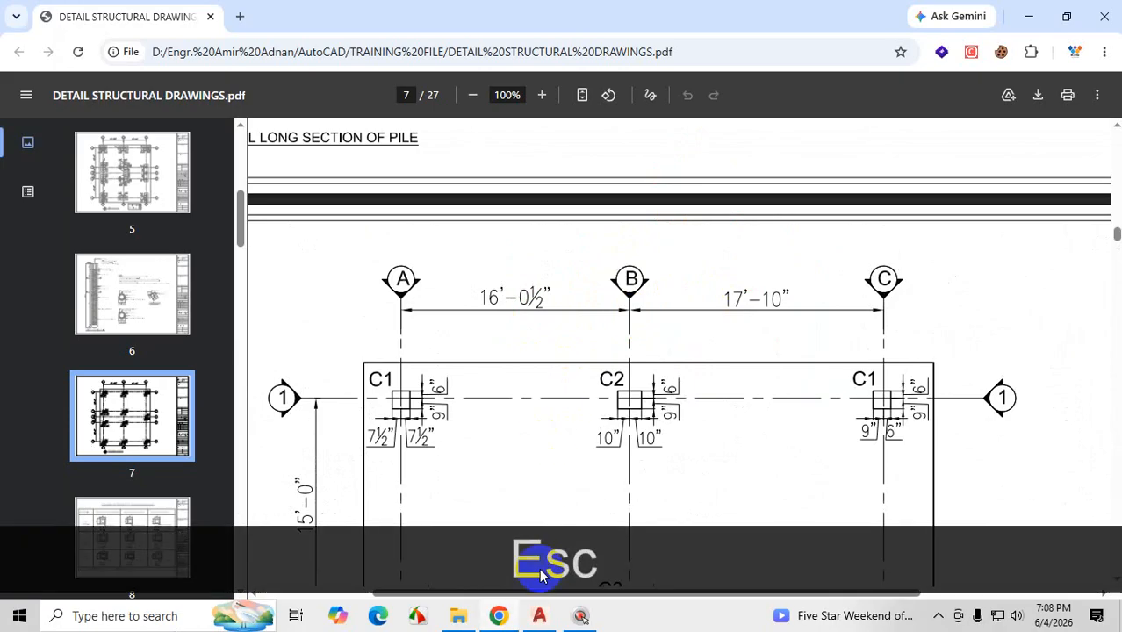
pyautogui.click(497, 616)
pyautogui.click(498, 615)
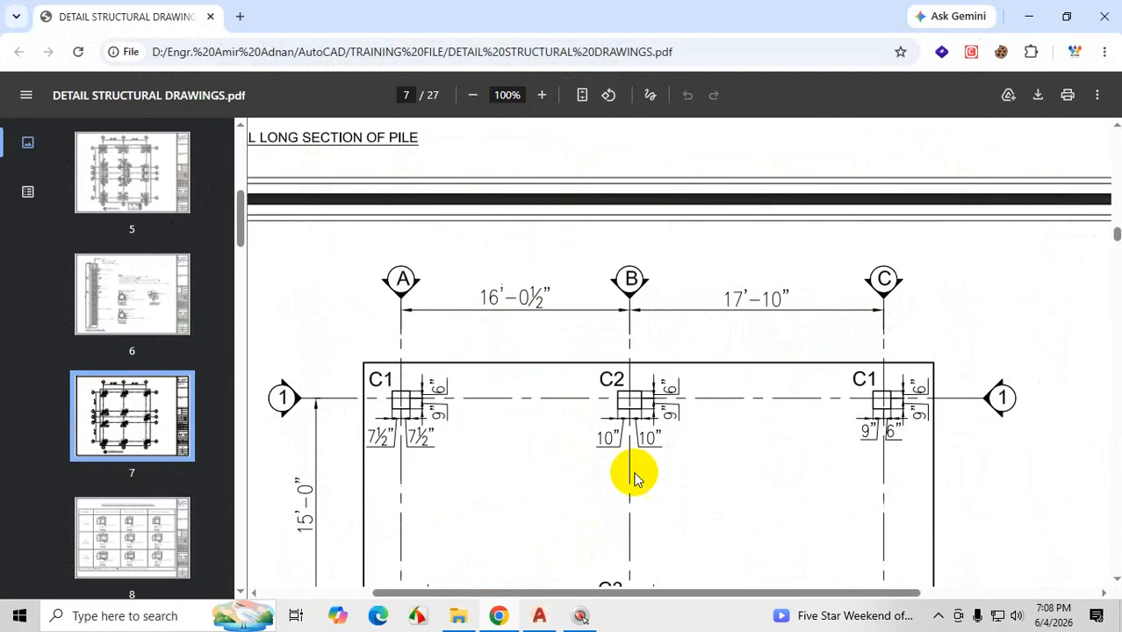
# - Search Google for "ft scale" in a new browser tab
pyautogui.click(239, 16)
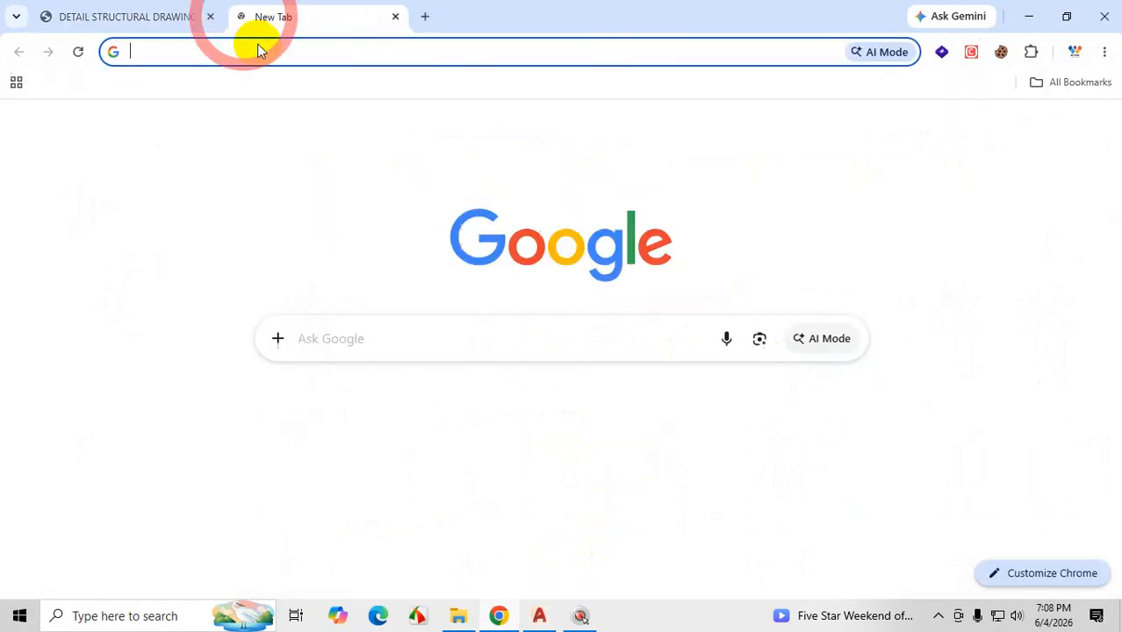
pyautogui.click(419, 331)
pyautogui.write('ft ')
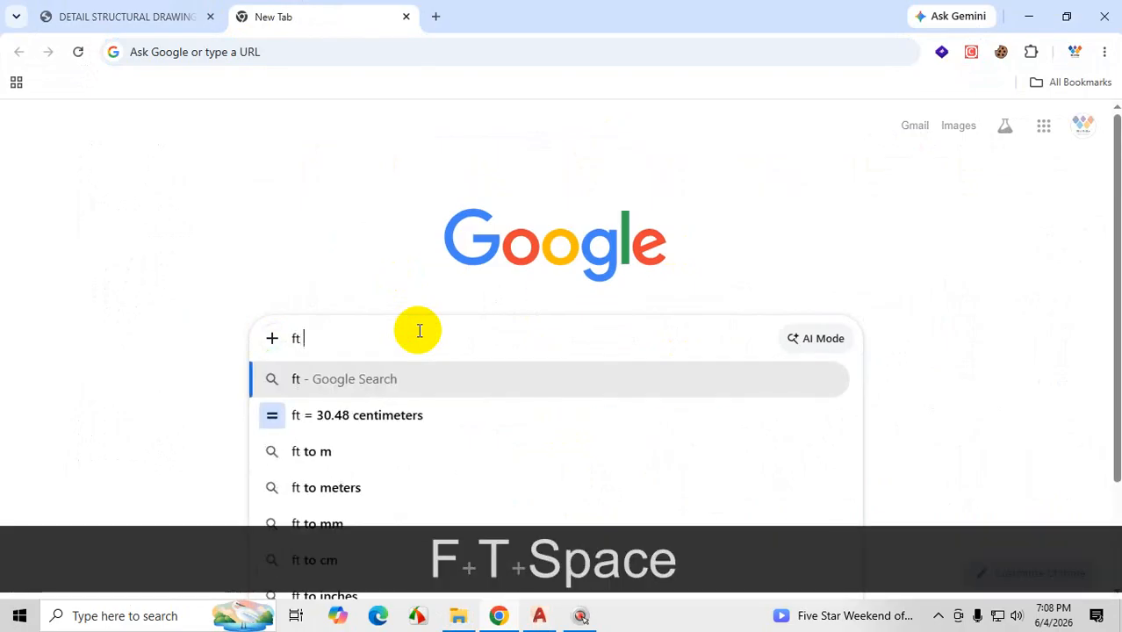
pyautogui.write('scale')
pyautogui.press('Return')
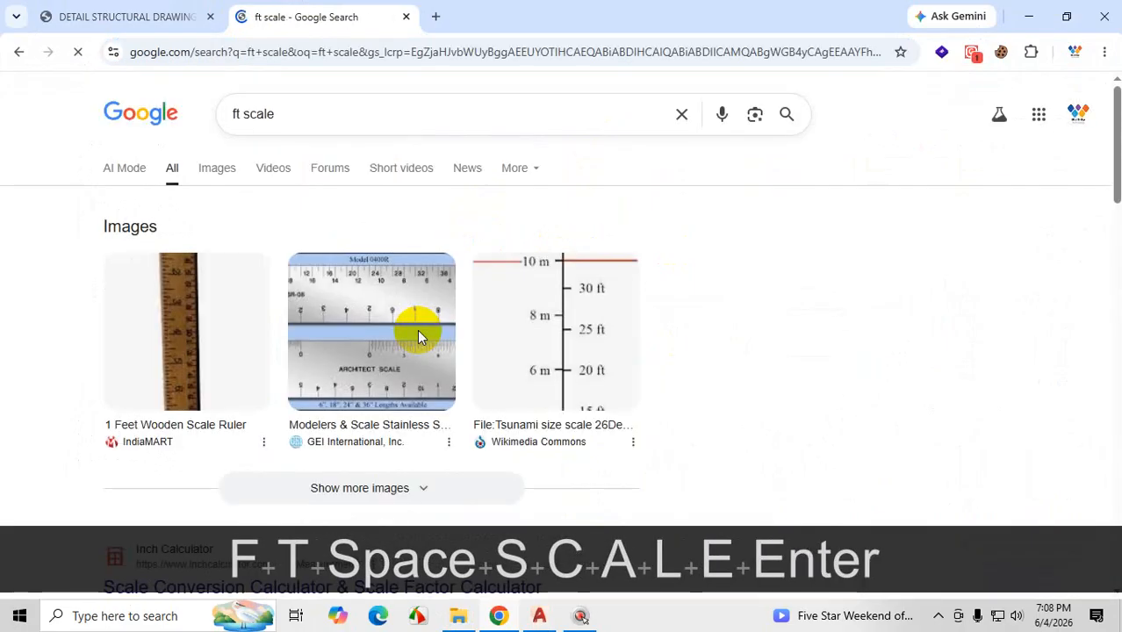
# - Open the GEI International product page for the architect scale ruler and examine the scale graduations in its picture
pyautogui.click(382, 323)
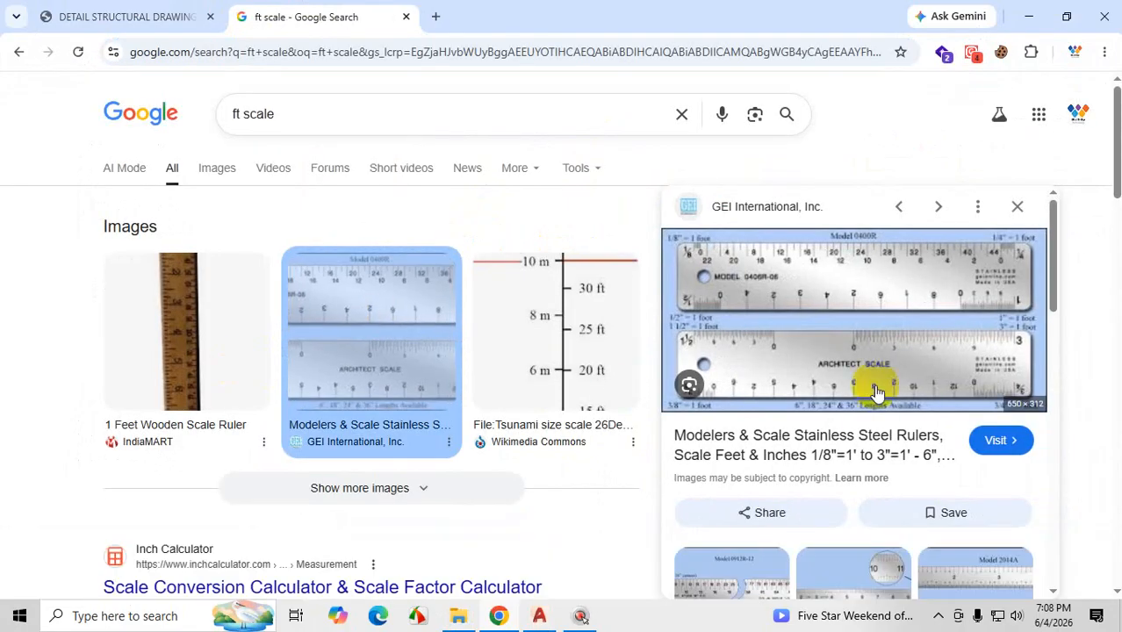
pyautogui.click(875, 373)
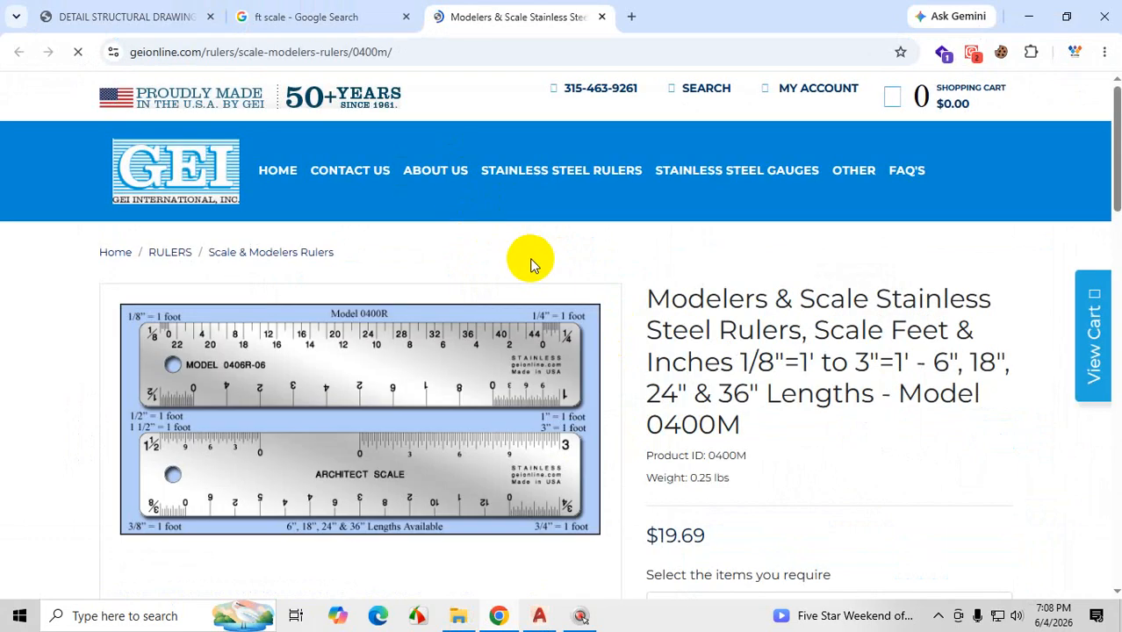
pyautogui.hotkey('ctrl', '1')
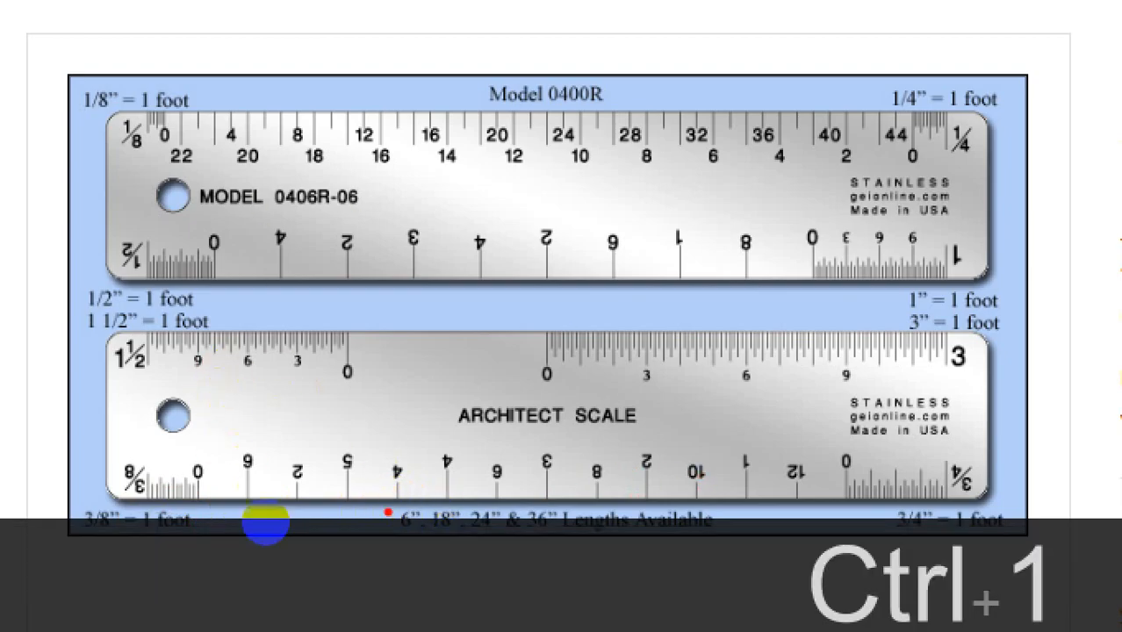
pyautogui.press('Escape')
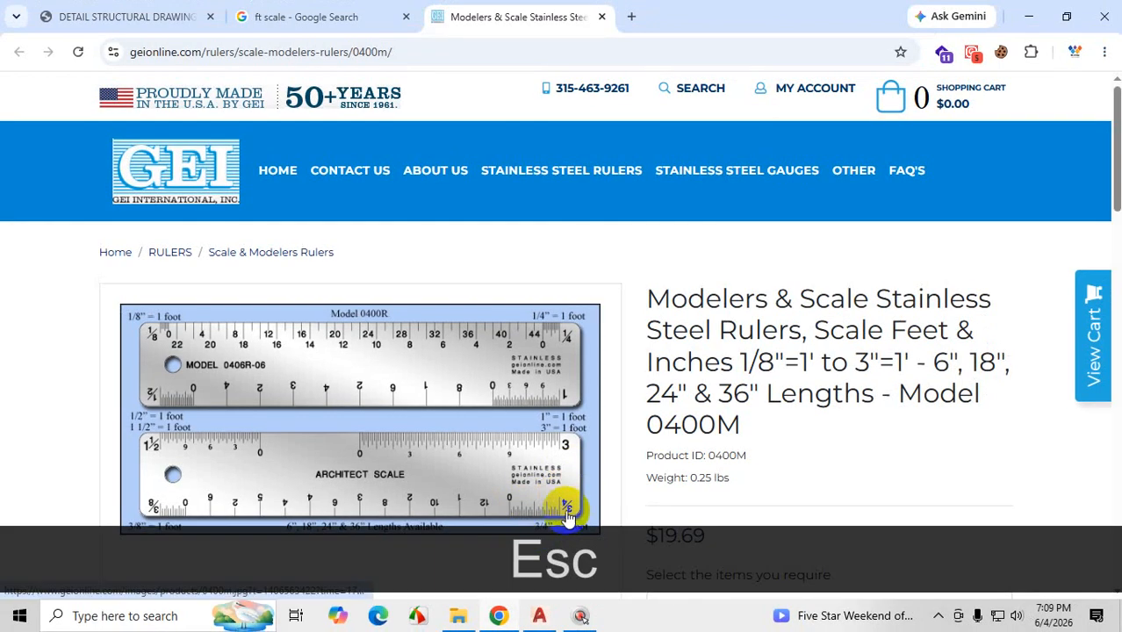
# - Mark the quarter divisions of the 3/4" scale's end segment on the architect scale picture, then clear the marks
pyautogui.hotkey('ctrl', '1')
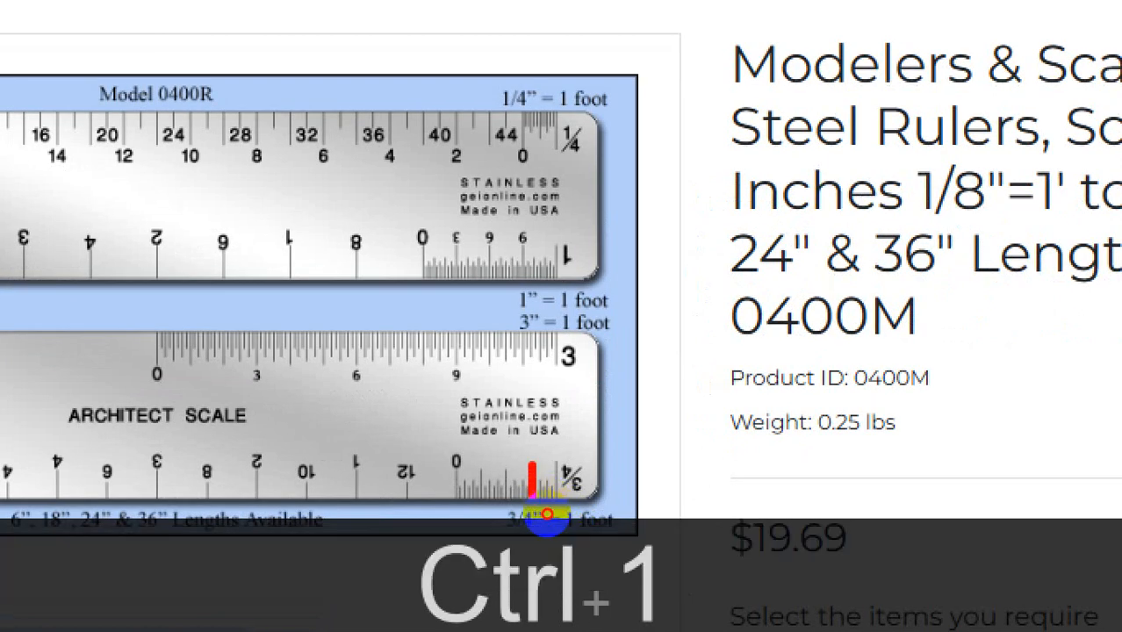
pyautogui.moveTo(504, 462); pyautogui.dragTo(505, 498)
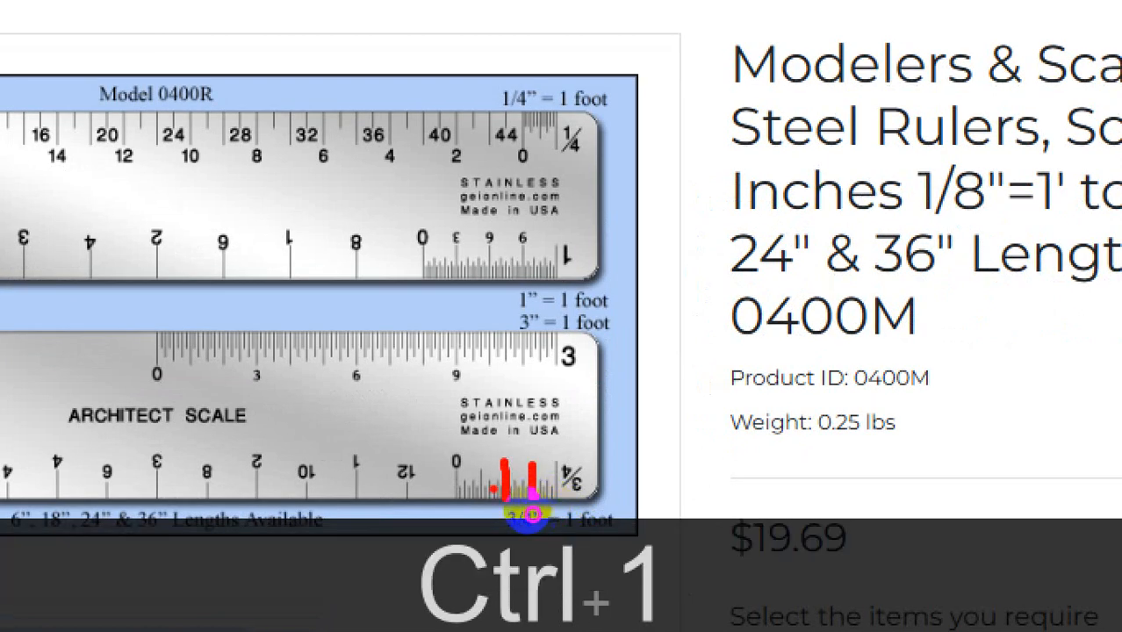
pyautogui.moveTo(481, 455); pyautogui.dragTo(479, 504)
pyautogui.moveTo(452, 451); pyautogui.dragTo(453, 497)
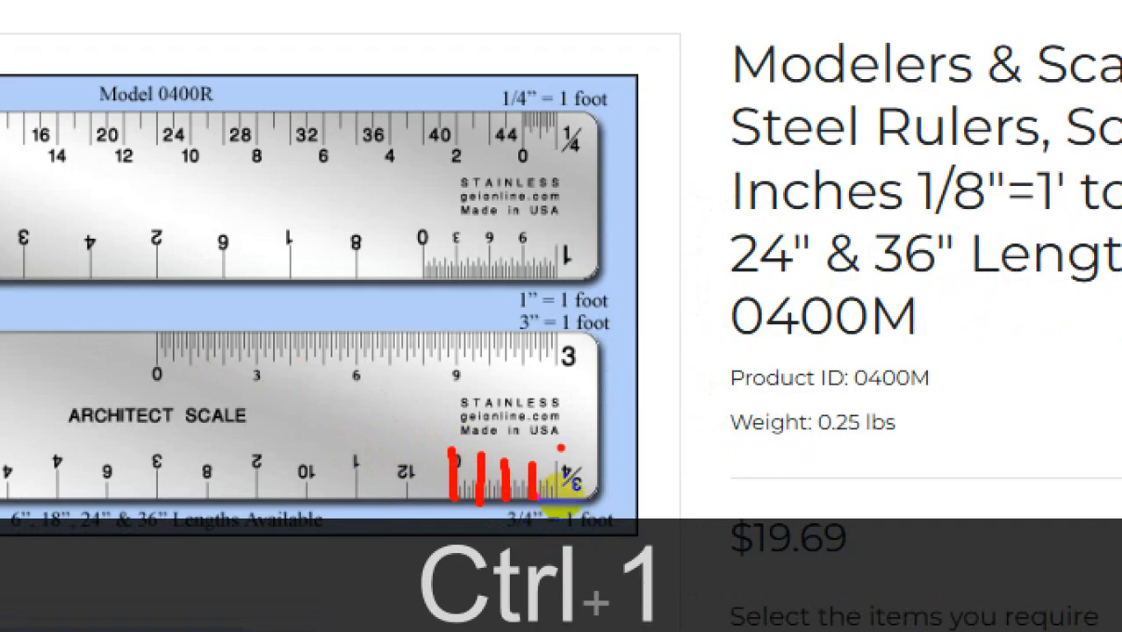
pyautogui.press('Escape')
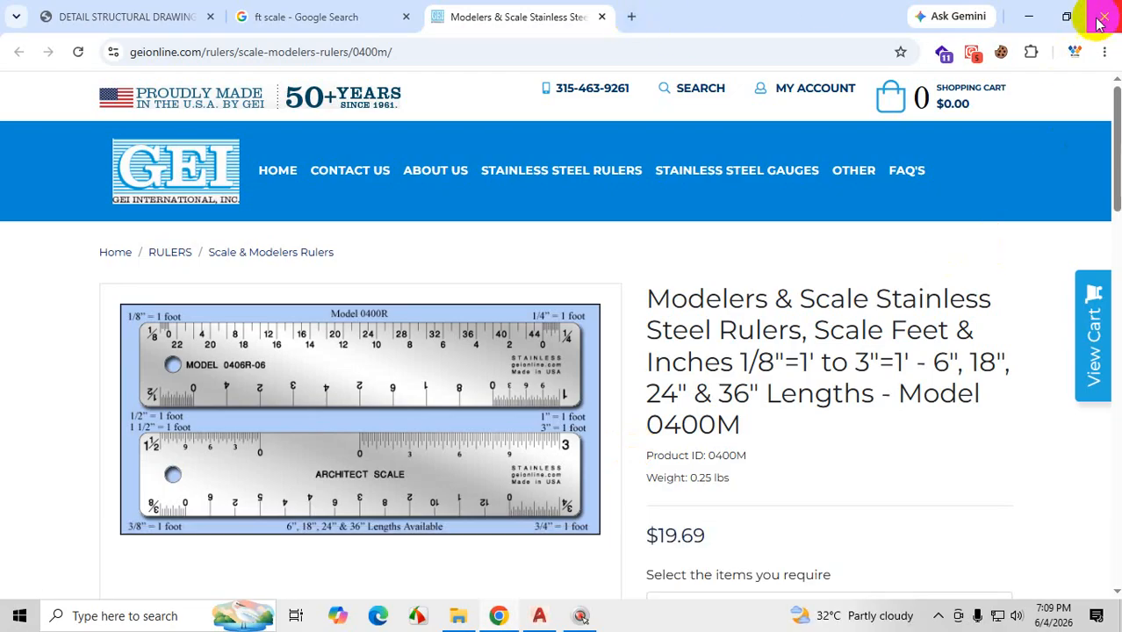
# - Switch to AutoCAD and set the primary units precision of dimension style 1 to 0'-0 1/8"
pyautogui.click(1028, 15)
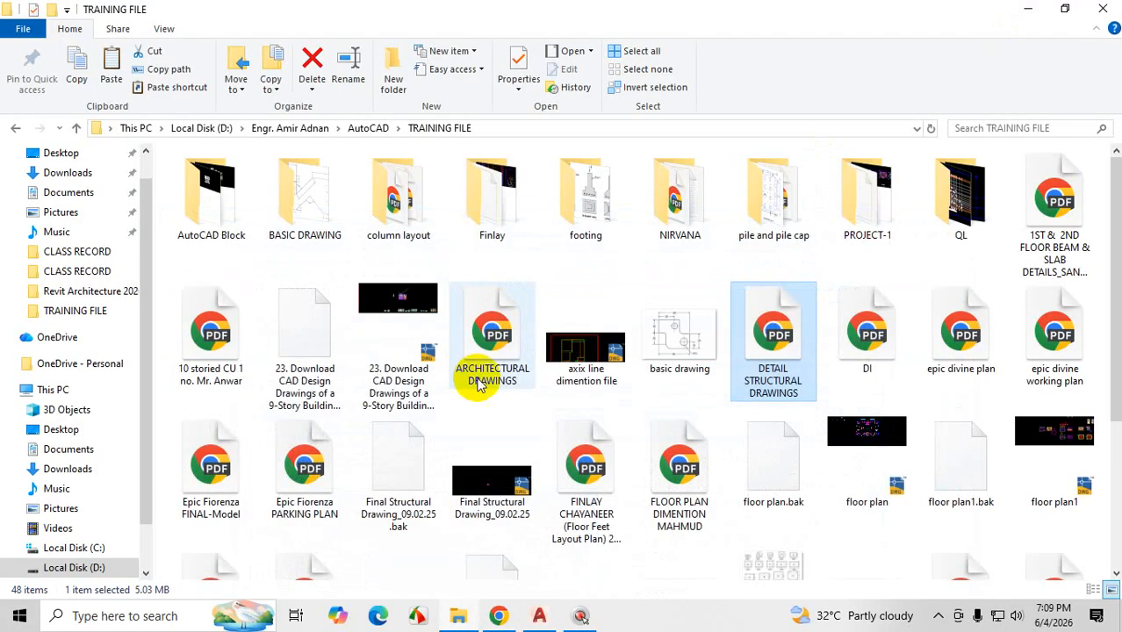
pyautogui.click(1028, 16)
pyautogui.write('d')
pyautogui.press('Return')
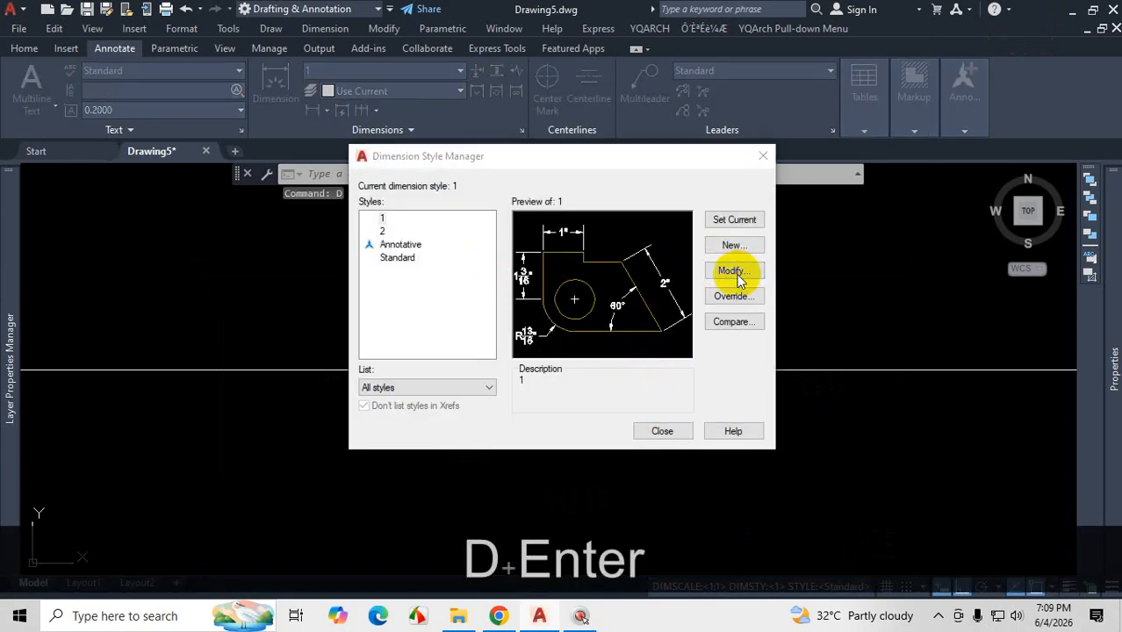
pyautogui.click(737, 276)
pyautogui.click(243, 175)
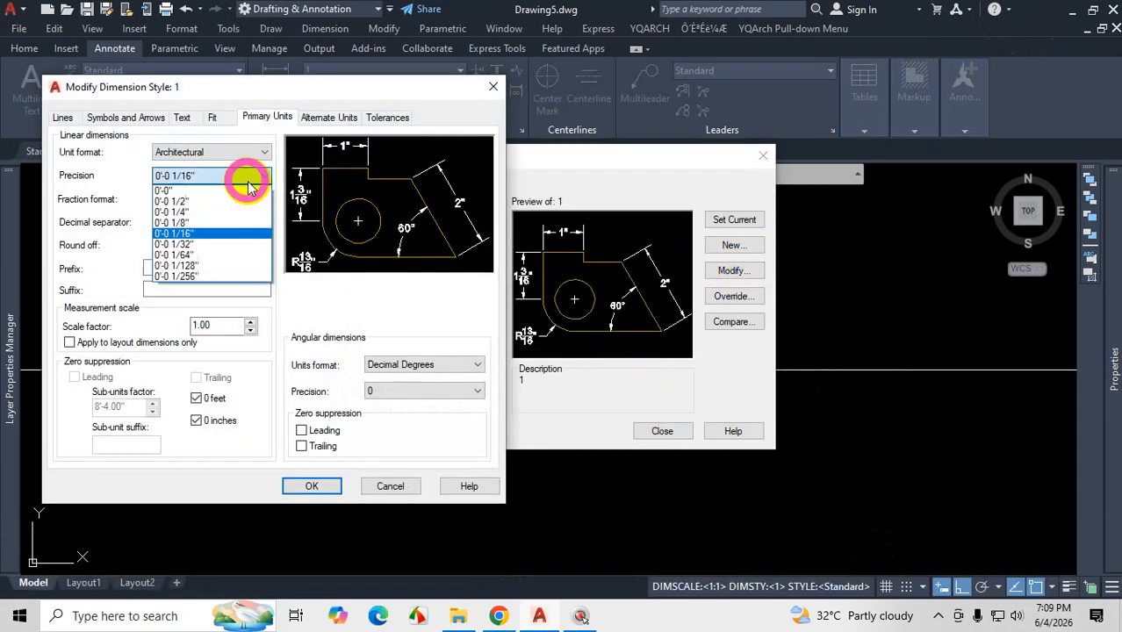
pyautogui.click(219, 224)
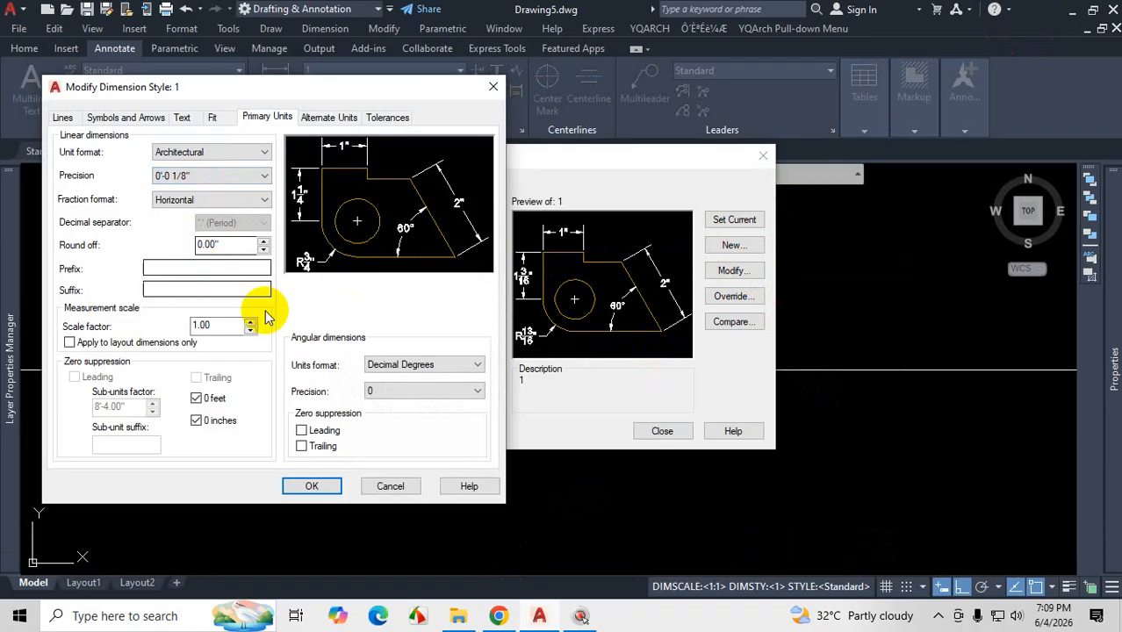
pyautogui.click(312, 485)
pyautogui.click(664, 432)
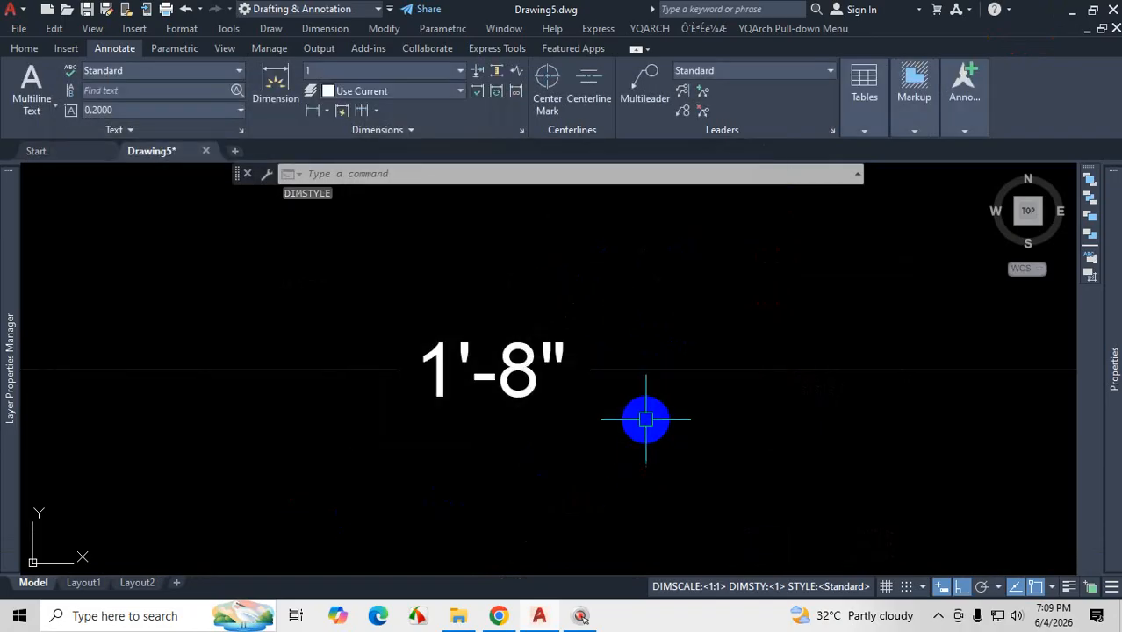
# - Examine how the fractional dimensions compare with the decimal dimensions of the same lines
pyautogui.scroll(-5, 643, 418)
pyautogui.scroll(5, 627, 369)
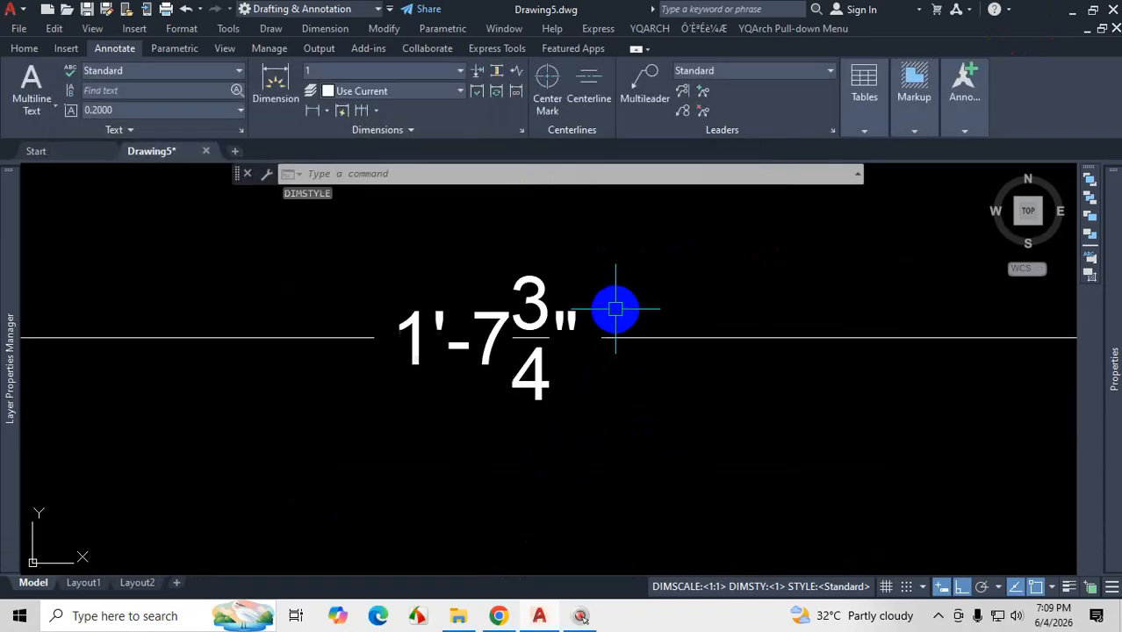
pyautogui.scroll(-5, 609, 314)
pyautogui.scroll(3, 619, 320)
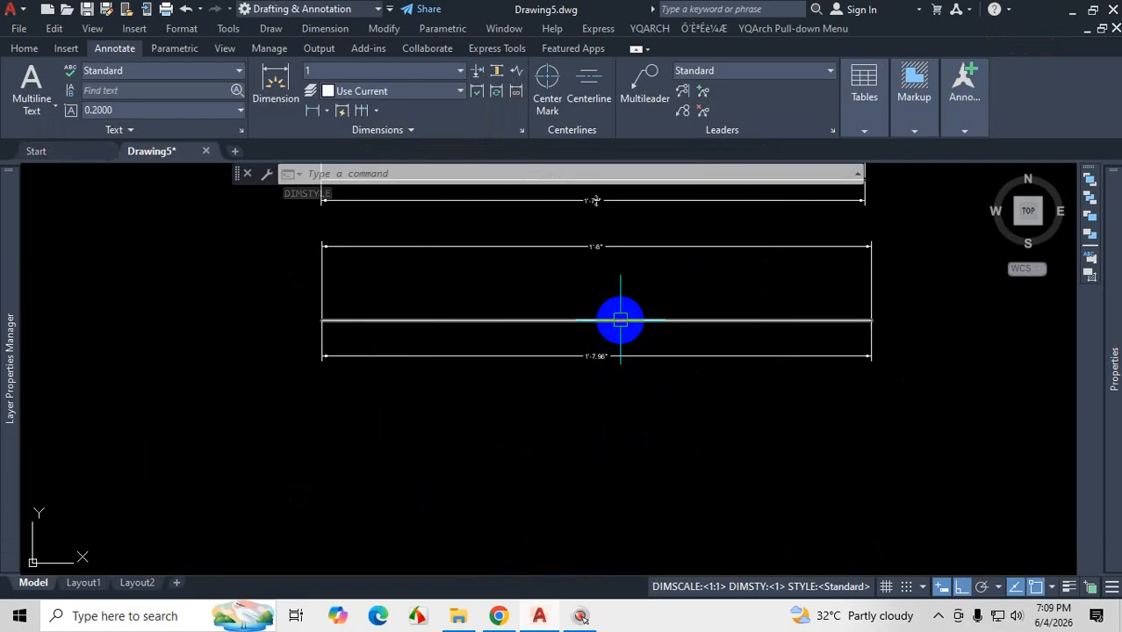
pyautogui.scroll(-6, 621, 351)
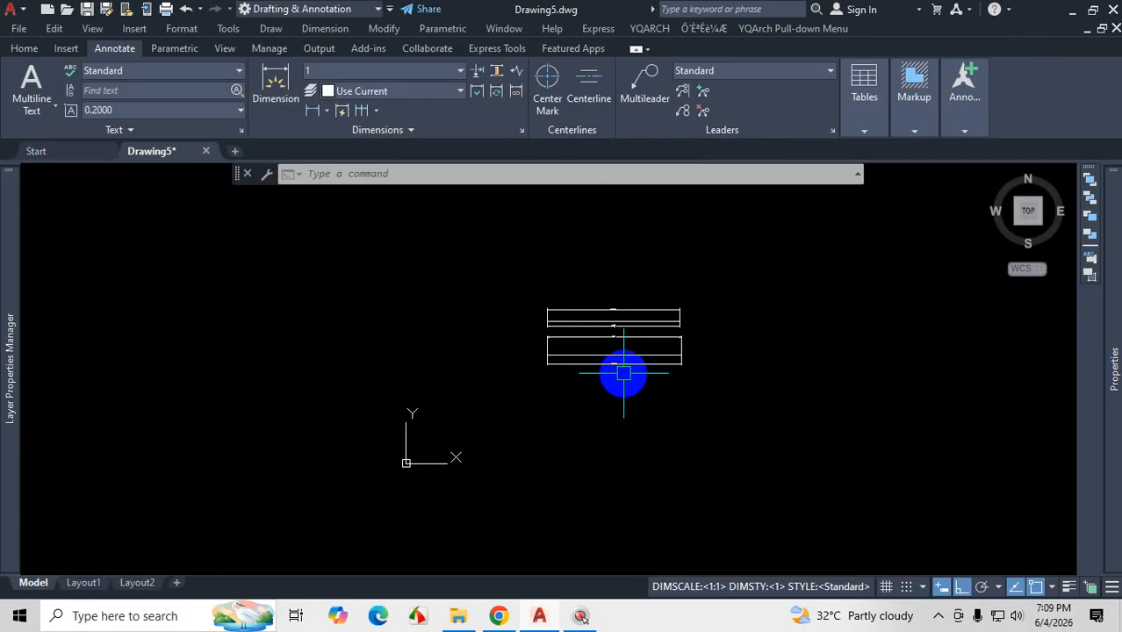
pyautogui.press('Escape')
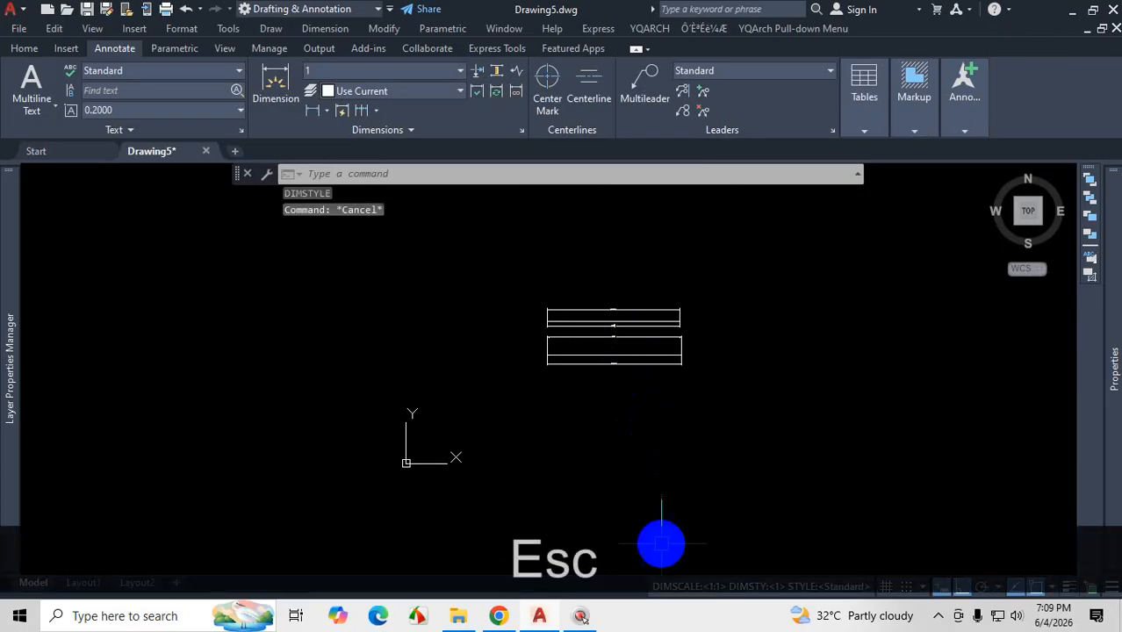
pyautogui.click(938, 615)
pyautogui.click(969, 551)
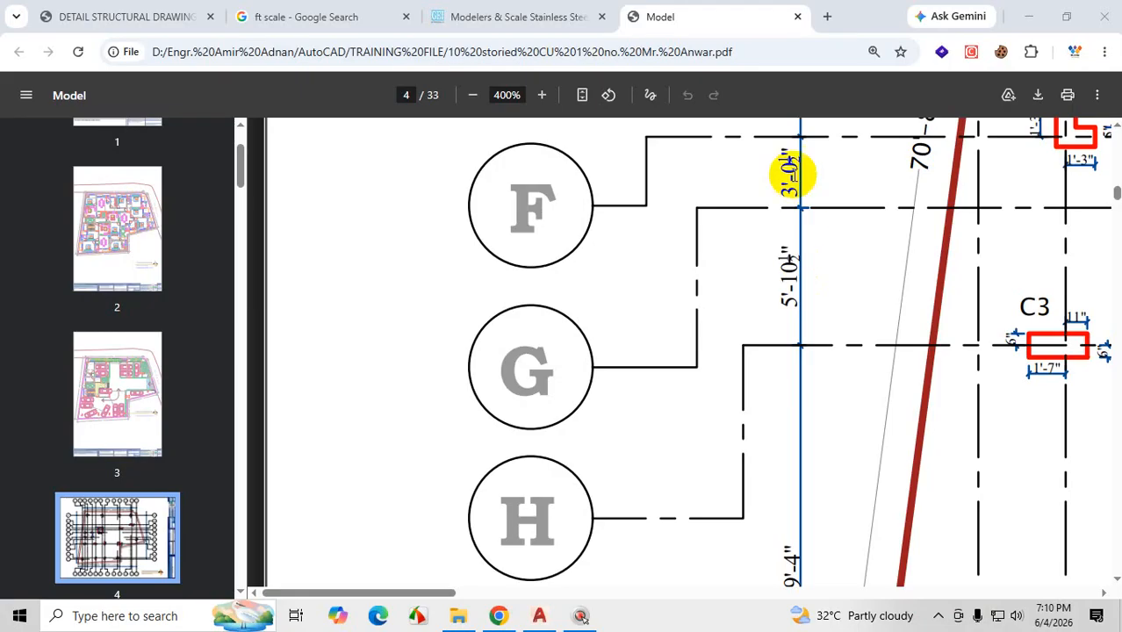
# - Examine the half-inch grid dimensions on pages 4 and 5 of the 10-storied building PDF, viewing page 5 at 150%
pyautogui.scroll(-4, 811, 431)
pyautogui.scroll(-5, 811, 460)
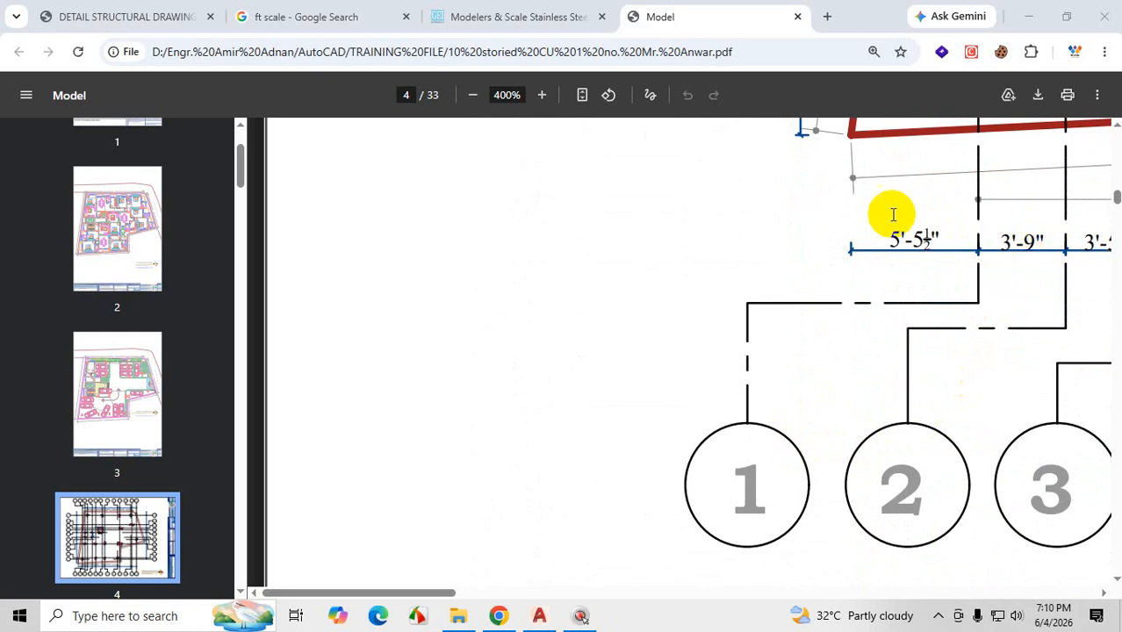
pyautogui.scroll(-5, 776, 258)
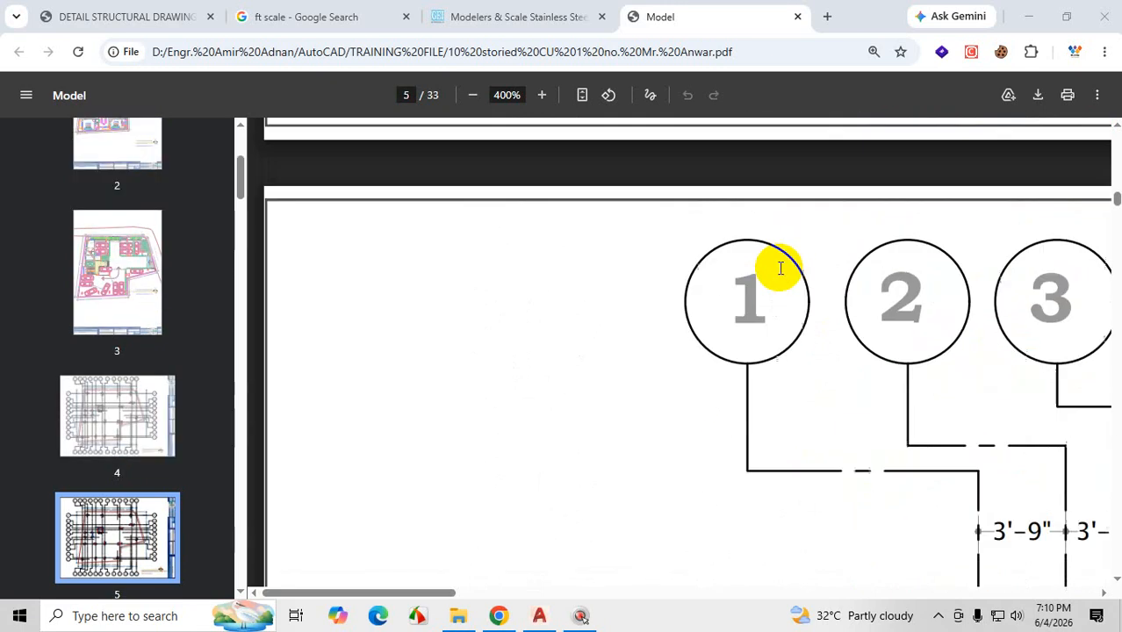
pyautogui.click(471, 95)
pyautogui.click(472, 94)
pyautogui.click(471, 95)
pyautogui.click(471, 94)
pyautogui.click(471, 95)
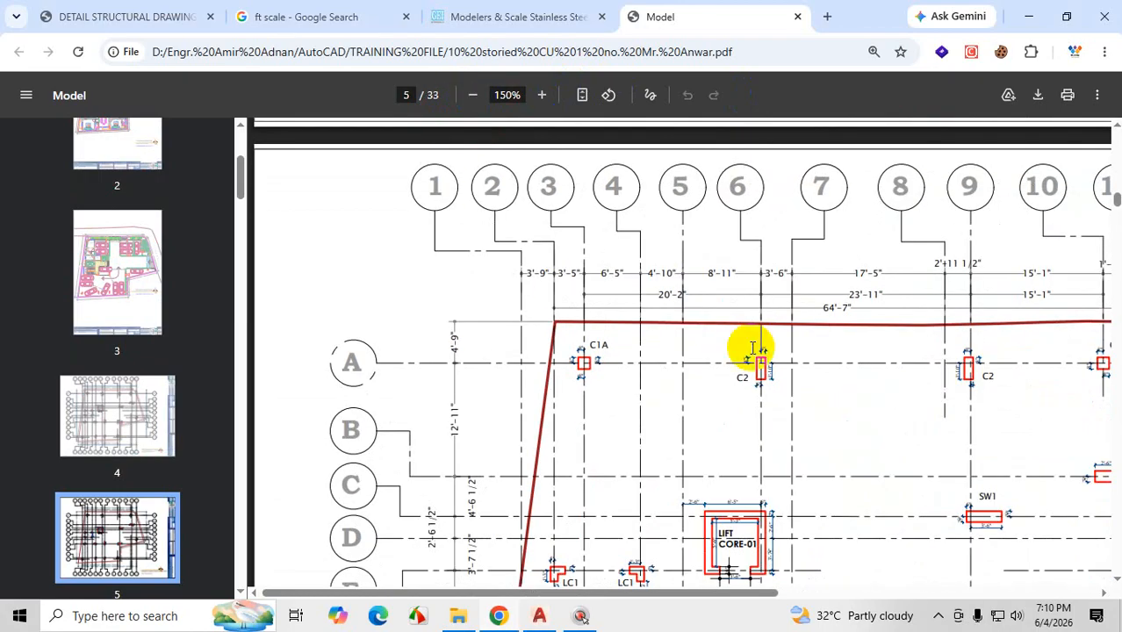
pyautogui.scroll(-7, 820, 356)
pyautogui.scroll(-2, 823, 360)
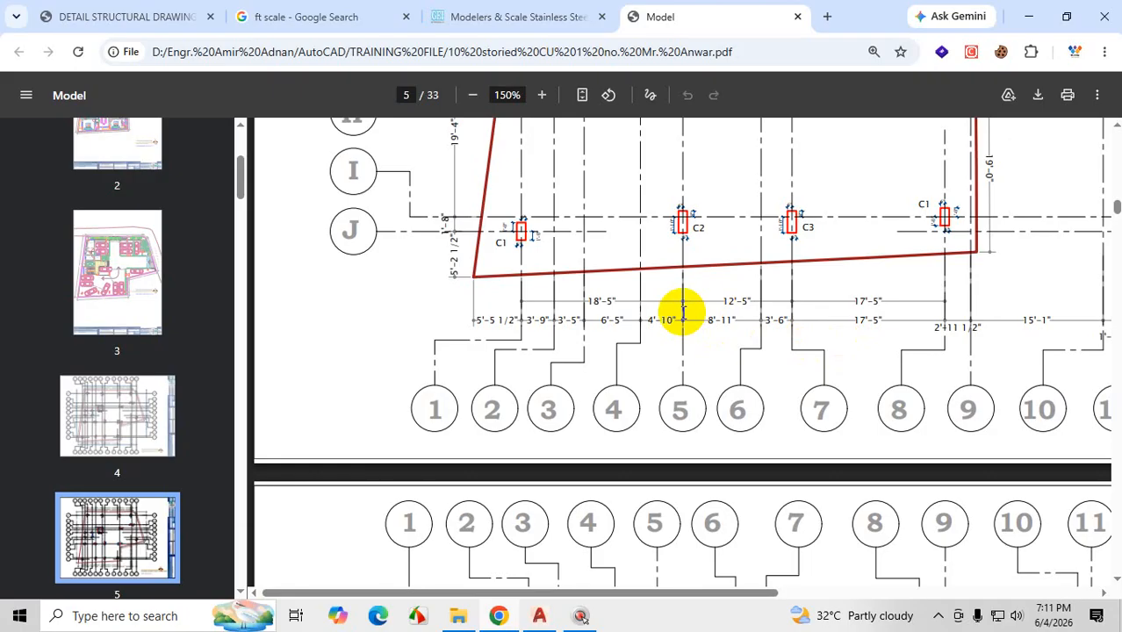
# - Handwrite 7.78 and its fractional form 7 3/4 with a check mark beside the lower grid dimensions, then clear the annotations
pyautogui.hotkey('ctrl', '1')
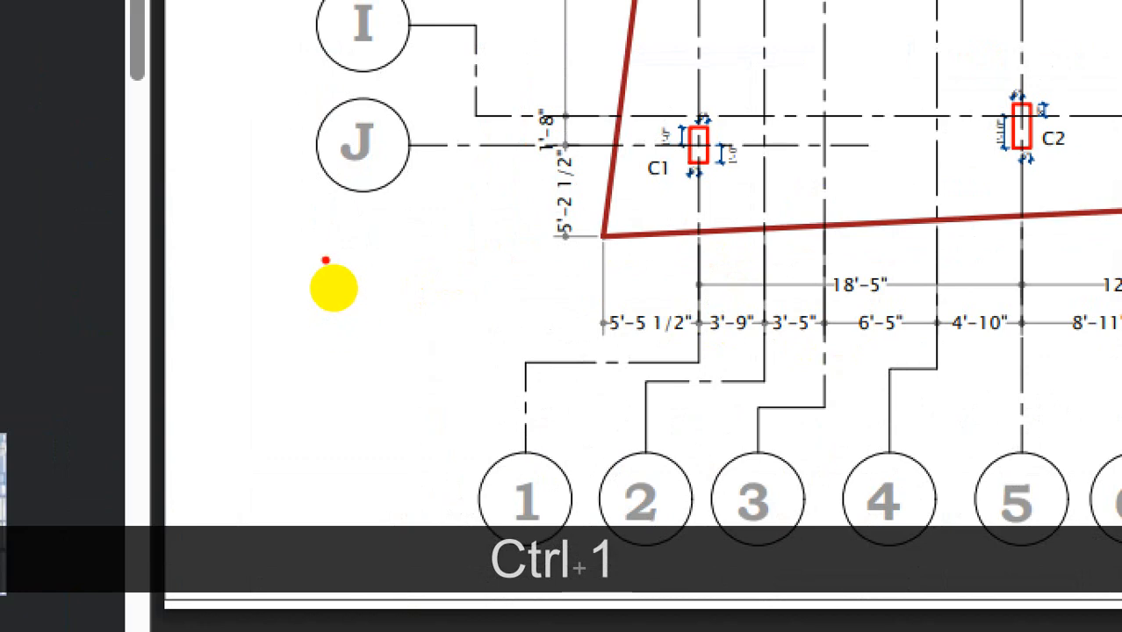
pyautogui.moveTo(326, 259); pyautogui.dragTo(377, 366)
pyautogui.moveTo(455, 278); pyautogui.dragTo(451, 294)
pyautogui.moveTo(493, 218); pyautogui.dragTo(552, 308)
pyautogui.moveTo(643, 201)
pyautogui.mouseDown()
pyautogui.moveTo(662, 225)
pyautogui.moveTo(640, 203)
pyautogui.mouseUp()
pyautogui.moveTo(400, 426)
pyautogui.mouseDown()
pyautogui.moveTo(448, 415)
pyautogui.moveTo(443, 490)
pyautogui.mouseUp()
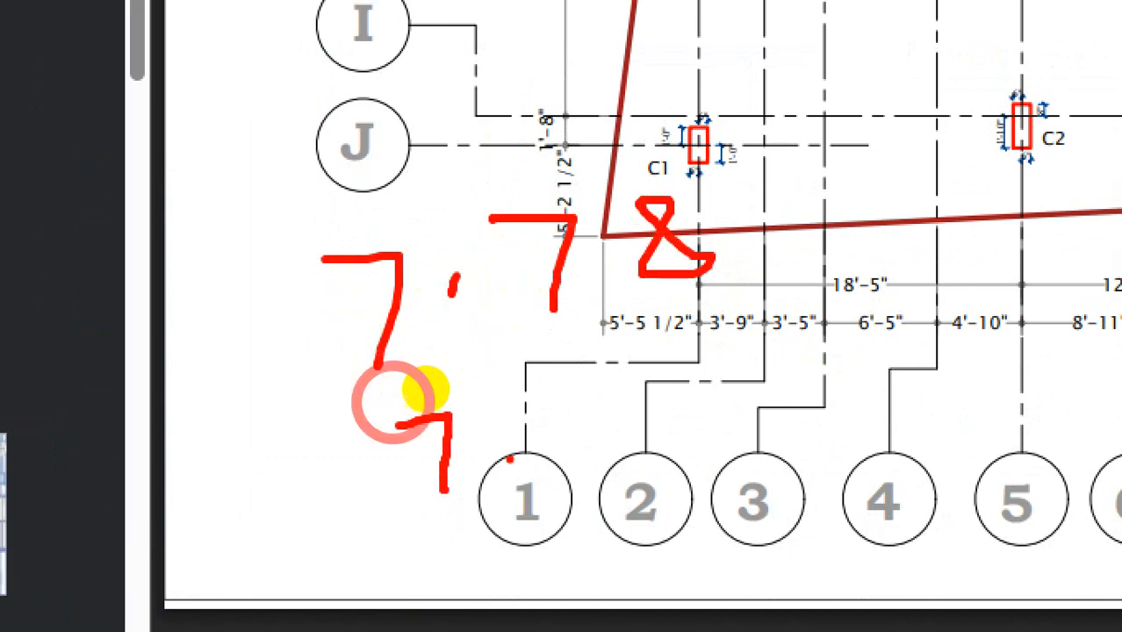
pyautogui.moveTo(501, 452); pyautogui.dragTo(632, 428)
pyautogui.moveTo(536, 376)
pyautogui.mouseDown()
pyautogui.moveTo(575, 403)
pyautogui.moveTo(549, 443)
pyautogui.mouseUp()
pyautogui.moveTo(551, 491)
pyautogui.mouseDown()
pyautogui.moveTo(588, 531)
pyautogui.moveTo(580, 536)
pyautogui.mouseUp()
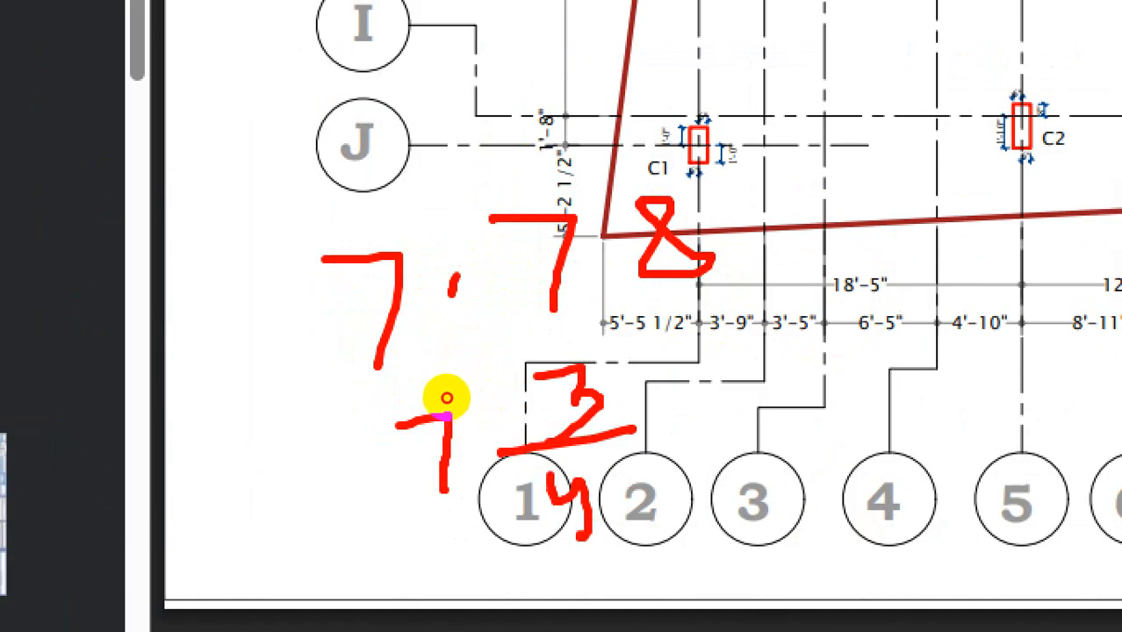
pyautogui.moveTo(579, 493); pyautogui.dragTo(576, 552)
pyautogui.moveTo(684, 404)
pyautogui.mouseDown()
pyautogui.moveTo(690, 426)
pyautogui.moveTo(805, 382)
pyautogui.mouseUp()
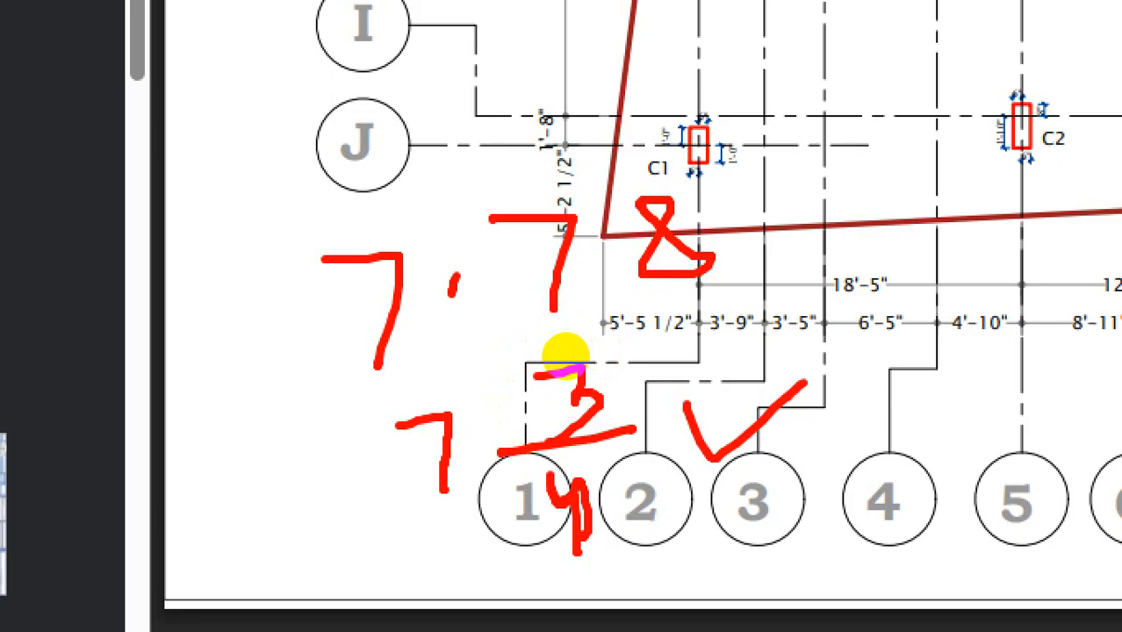
pyautogui.press('Escape')
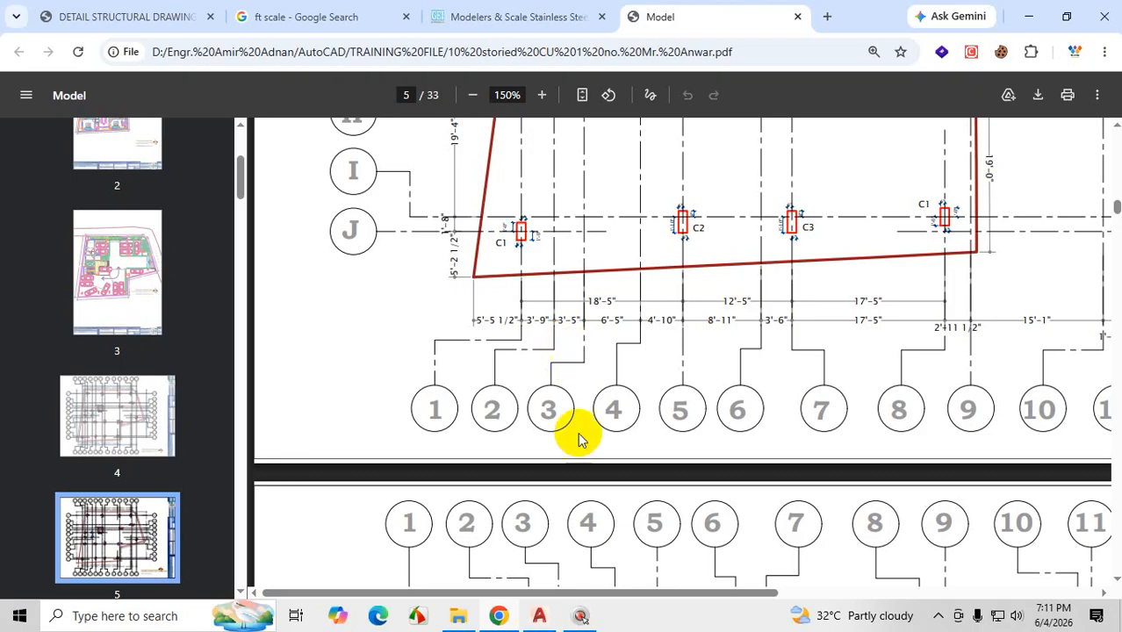
# - Examine the fractional dimensions on the pile cap PC-7B plan on page 8 of the PDF
pyautogui.press('Escape')
pyautogui.scroll(-10, 649, 351)
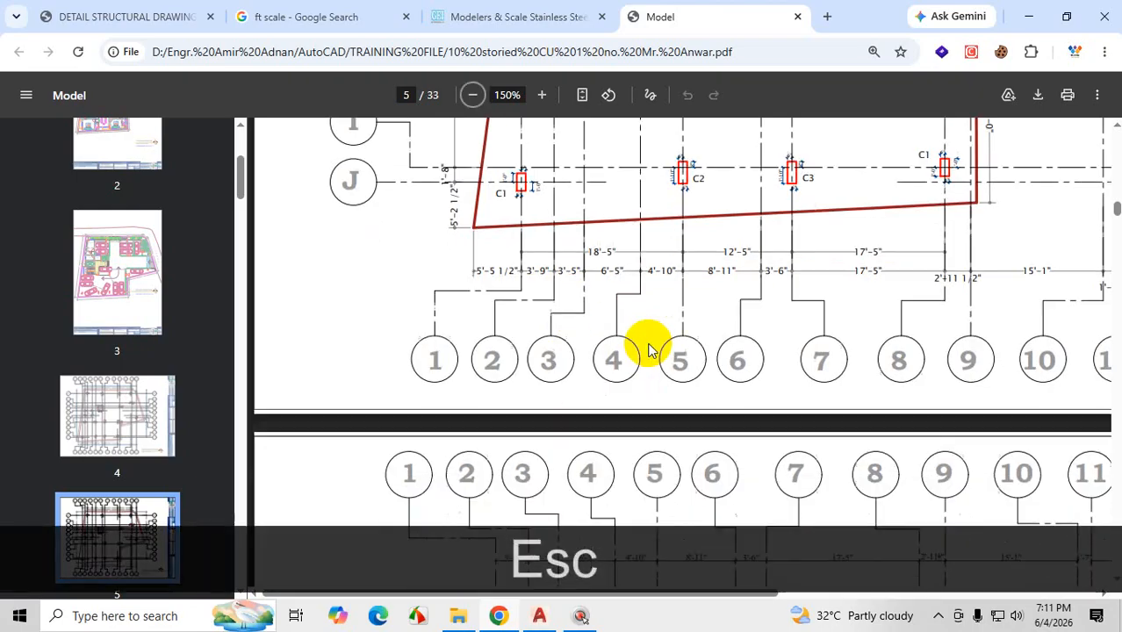
pyautogui.scroll(-15, 706, 333)
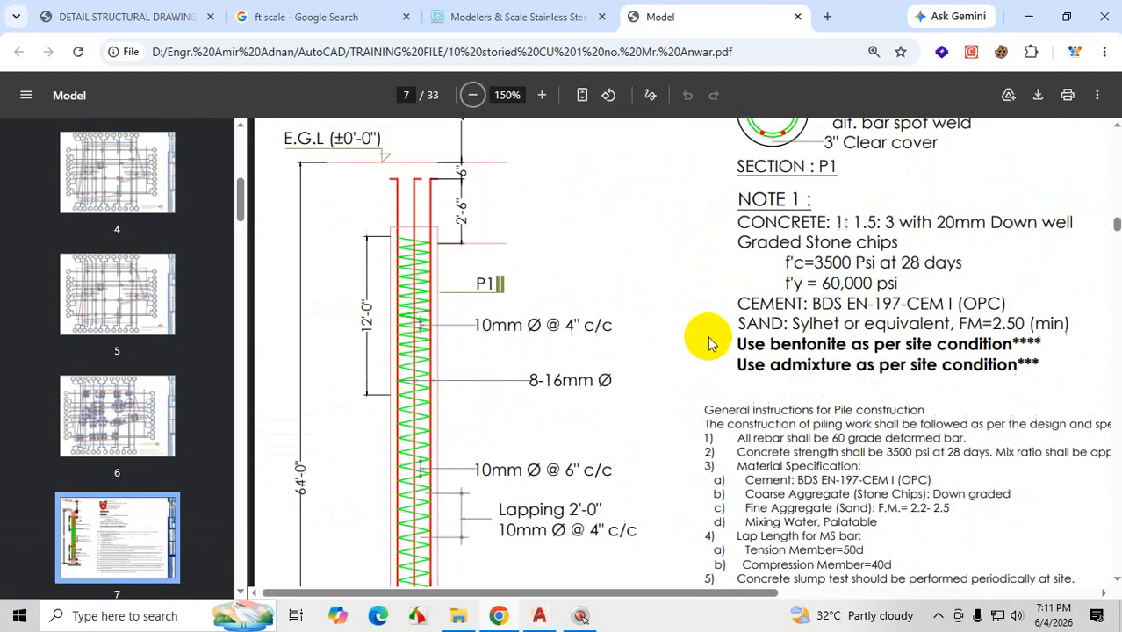
pyautogui.scroll(-10, 706, 333)
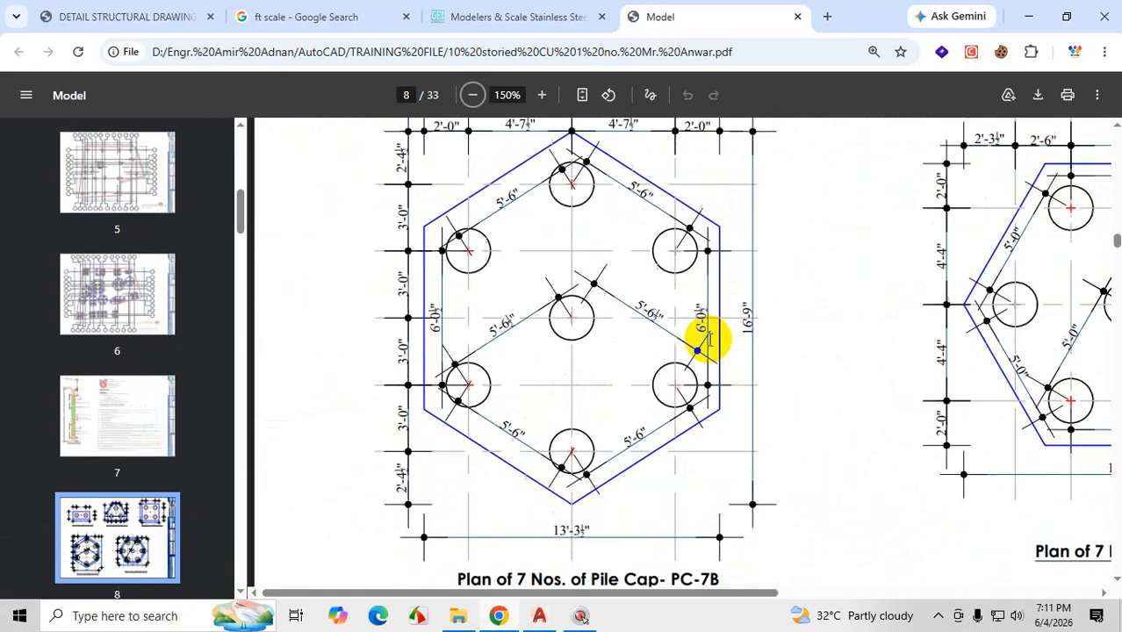
pyautogui.scroll(-4, 508, 305)
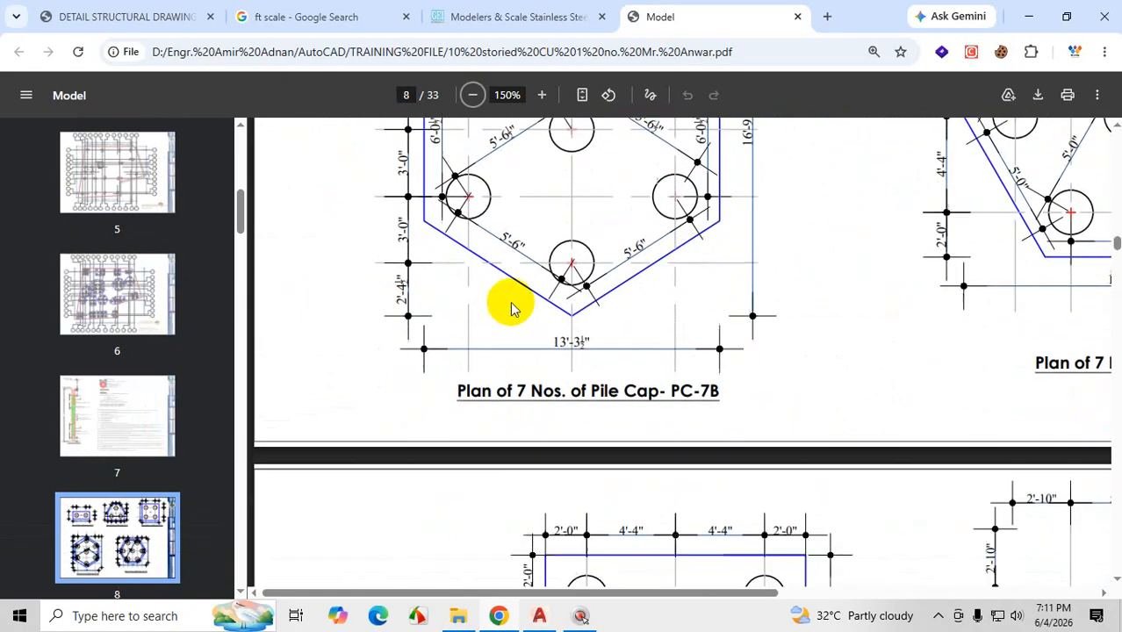
# - Switch back to AutoCAD and compare the decimal and fractional dimensions of the upper line
pyautogui.click(1029, 18)
pyautogui.click(1027, 9)
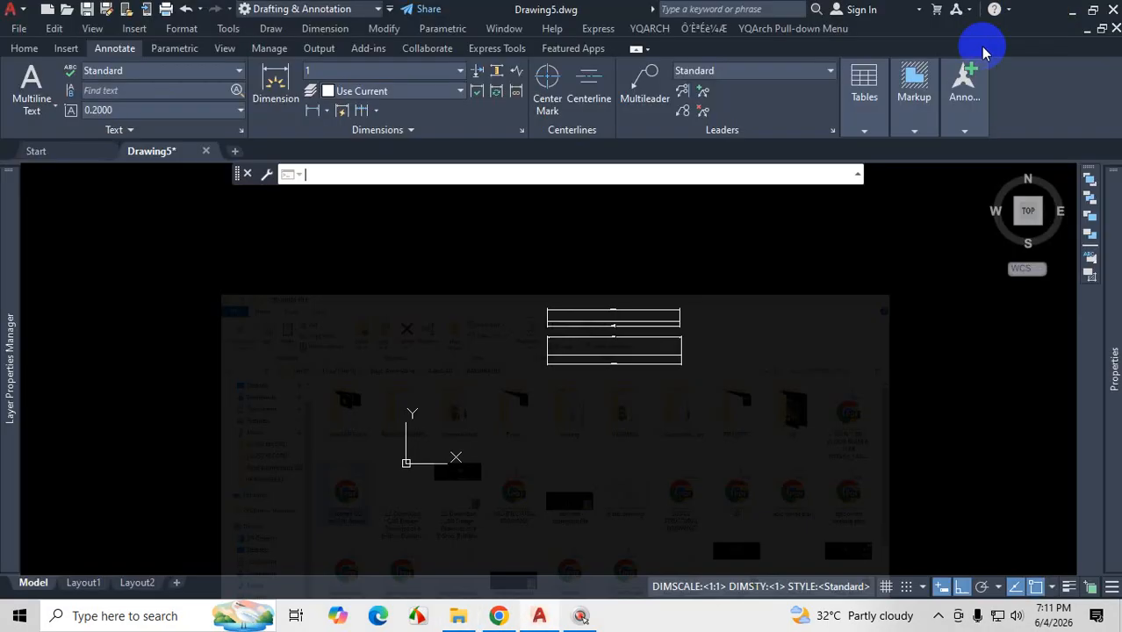
pyautogui.scroll(7, 622, 293)
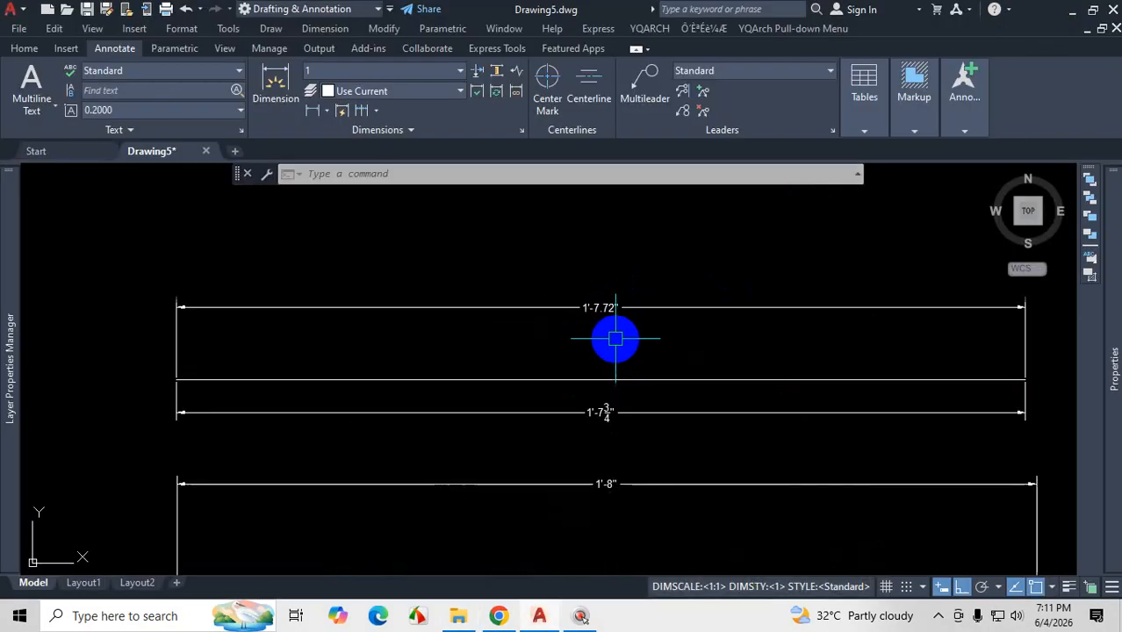
pyautogui.scroll(-2, 626, 336)
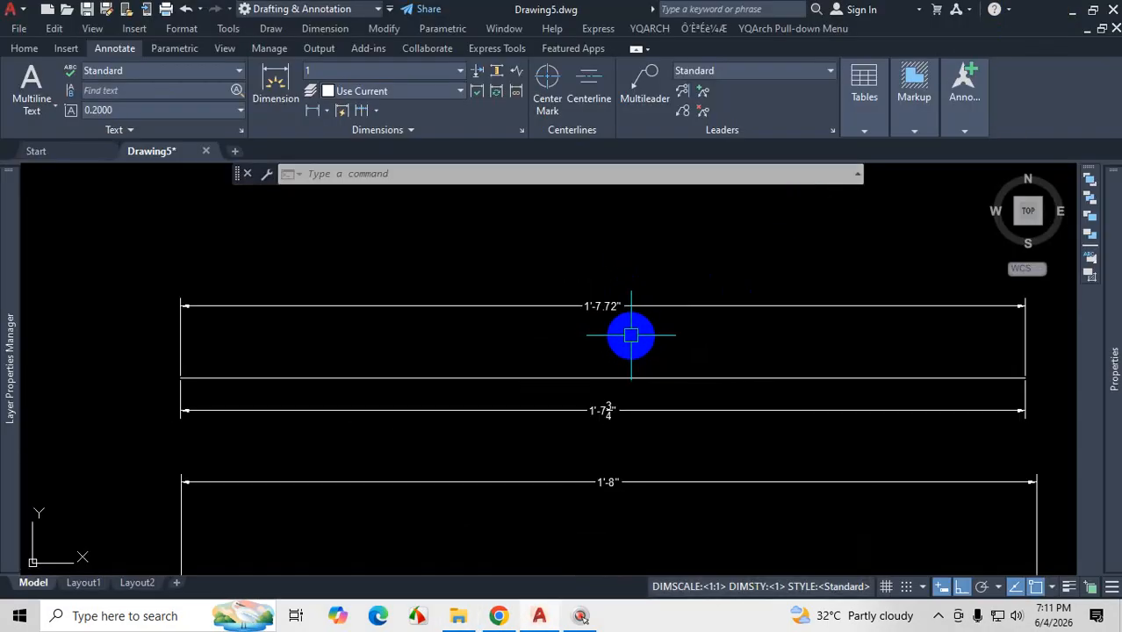
# - Review the primary units settings of the Standard dimension style, leaving them unmodified
pyautogui.write('d')
pyautogui.press('Return')
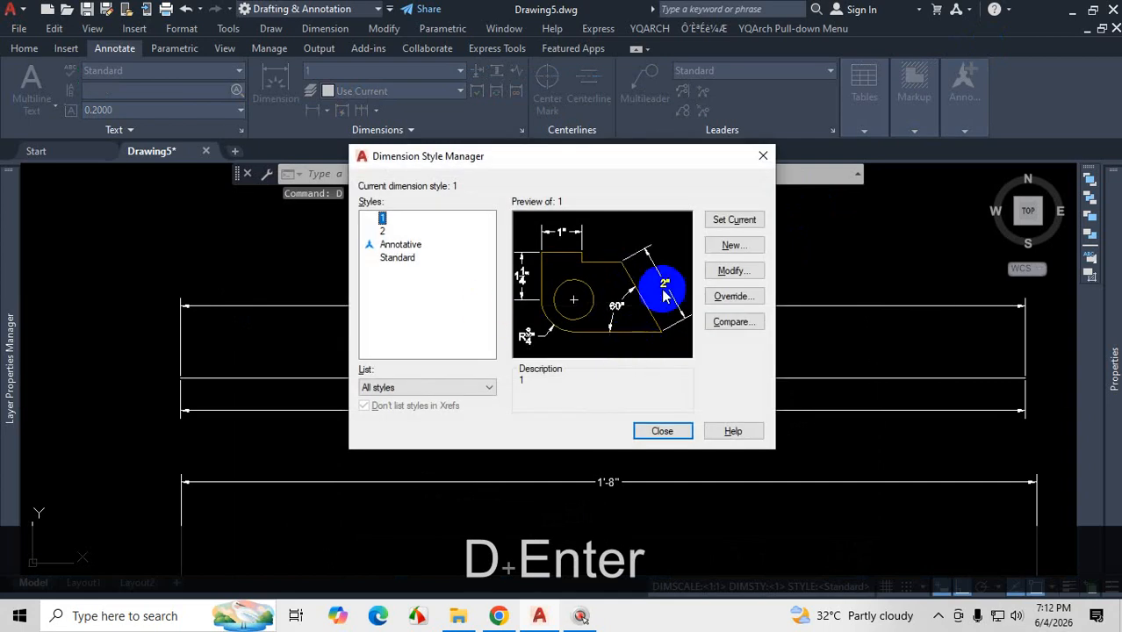
pyautogui.click(396, 257)
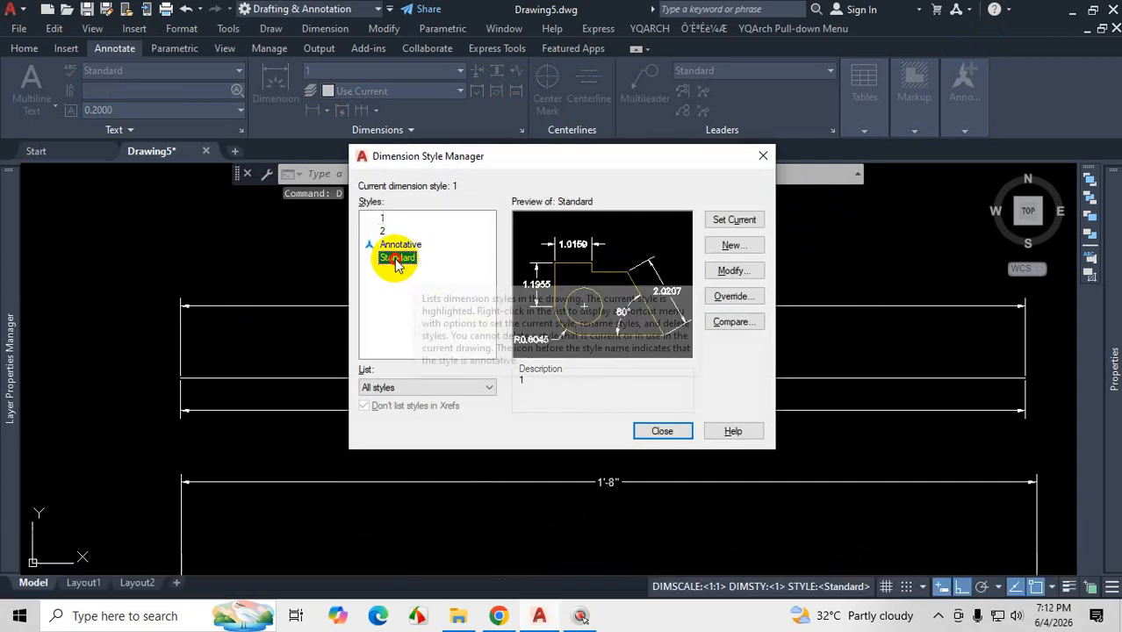
pyautogui.click(732, 271)
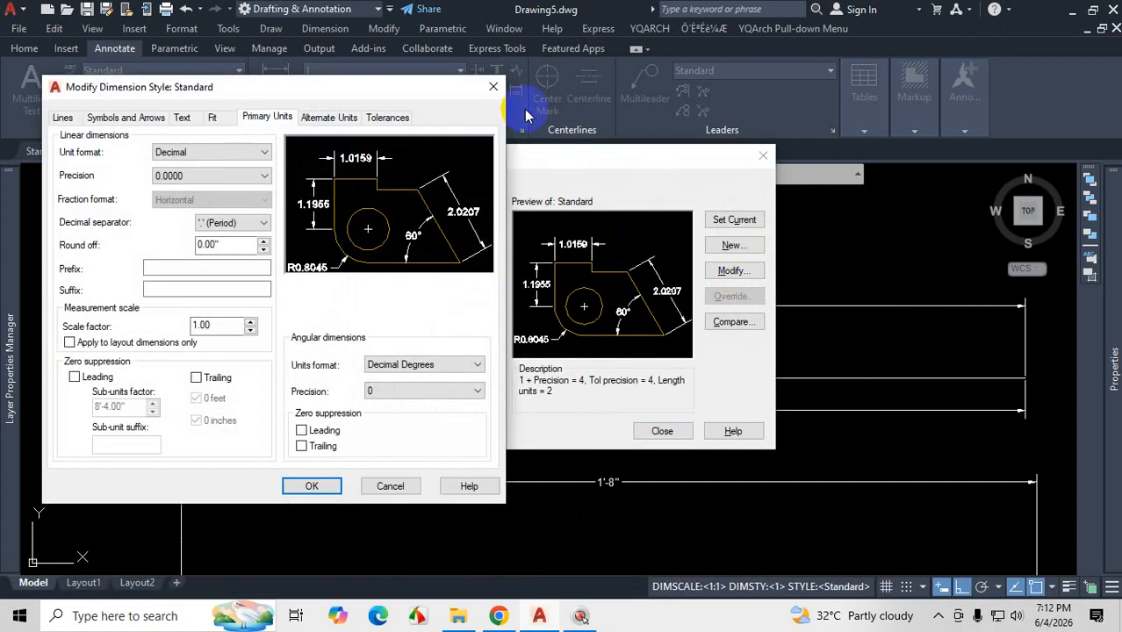
pyautogui.click(492, 86)
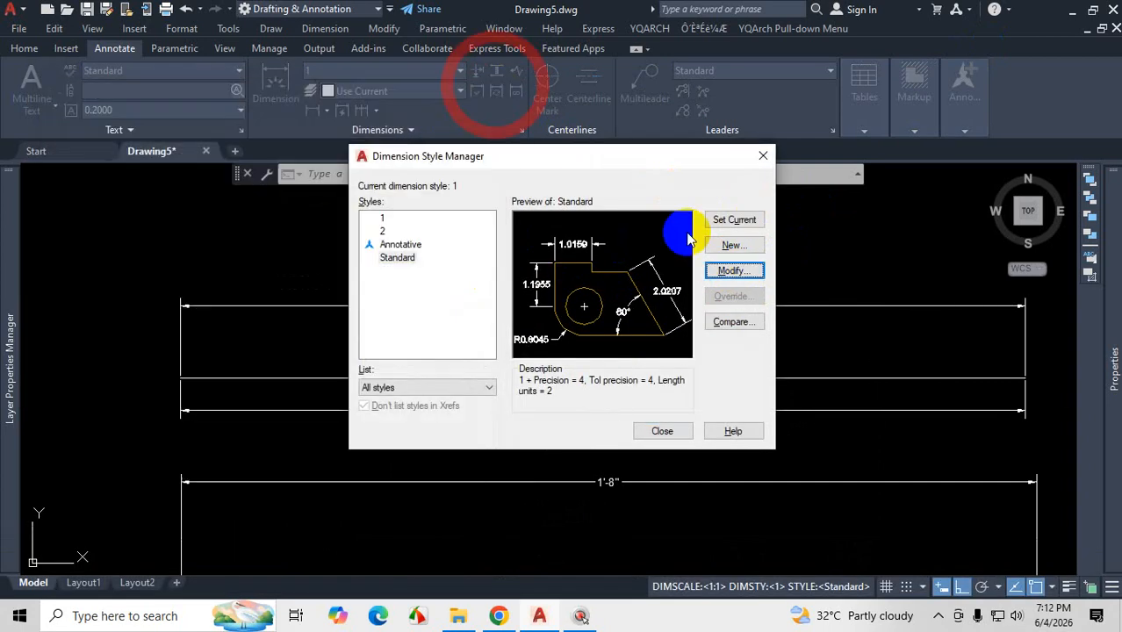
pyautogui.click(734, 246)
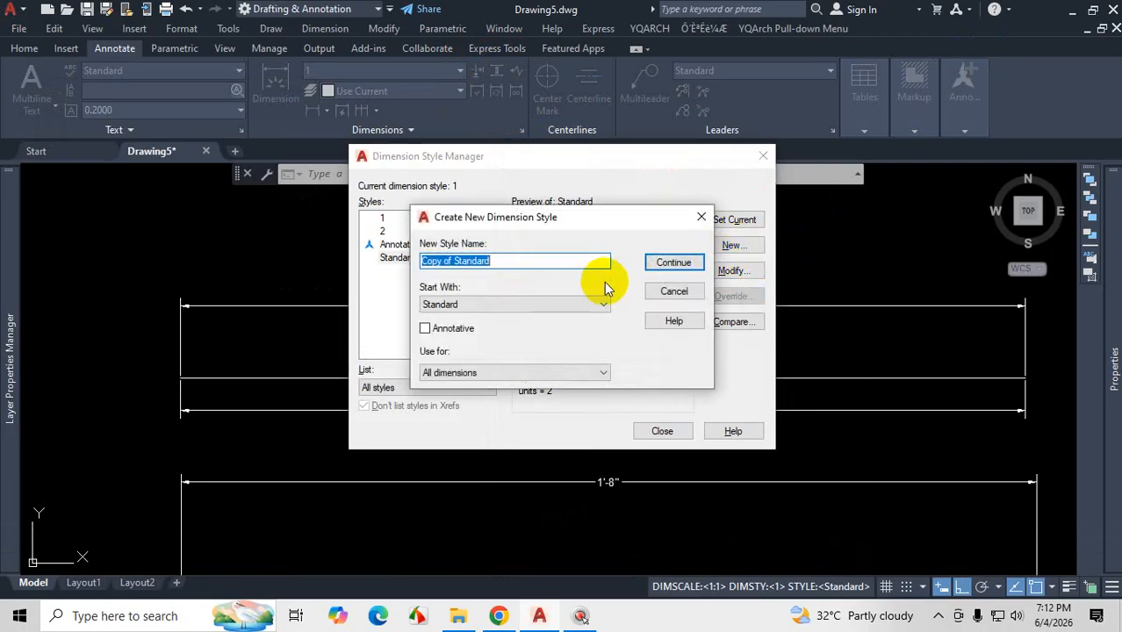
pyautogui.write('3')
pyautogui.click(673, 262)
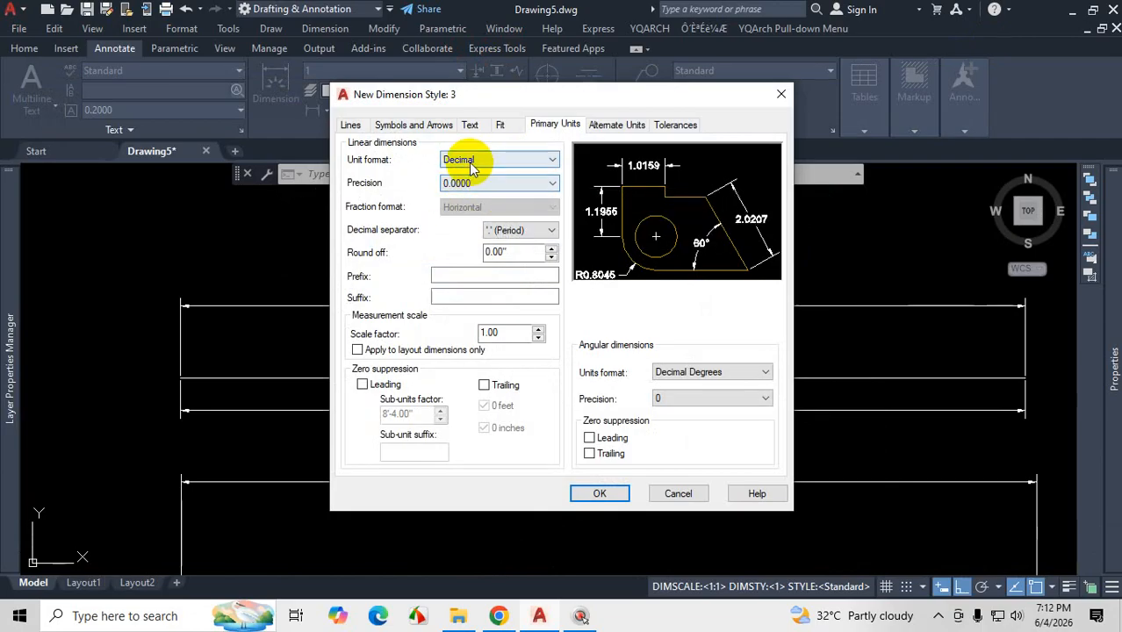
pyautogui.click(784, 98)
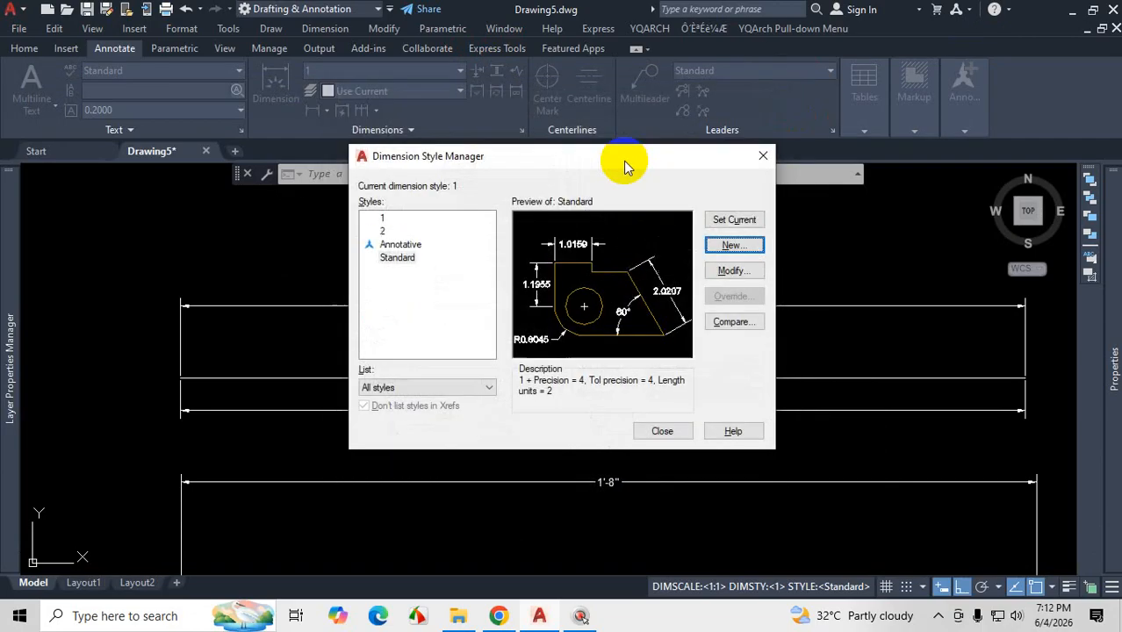
# - Open dimension style 1 for modification and review its lines, symbols and arrows, text and fit settings
pyautogui.click(383, 218)
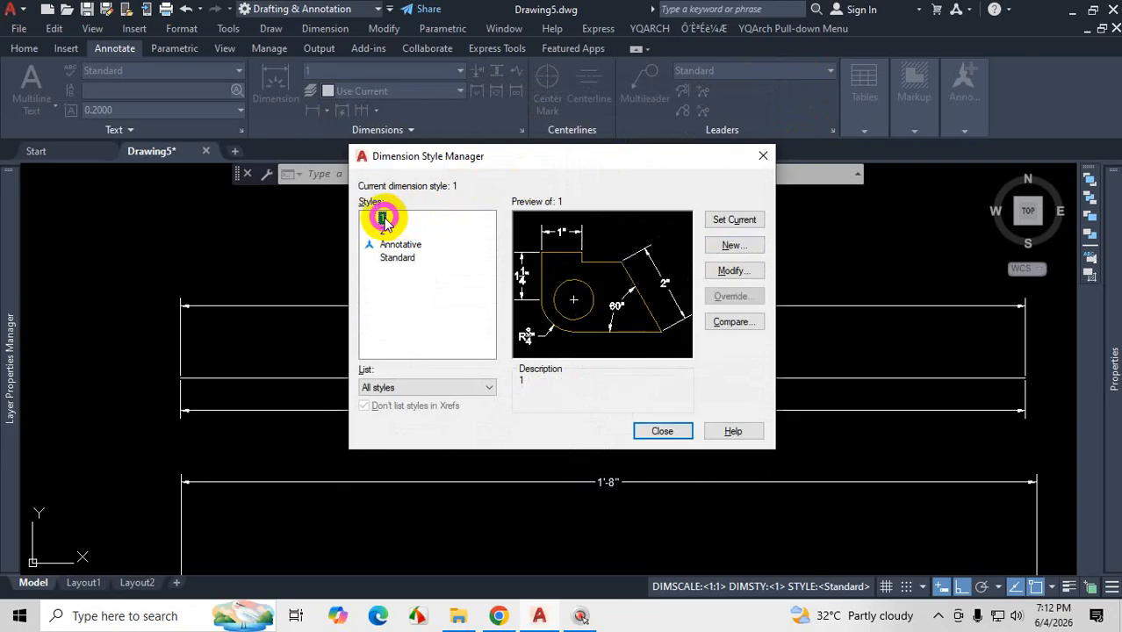
pyautogui.click(733, 272)
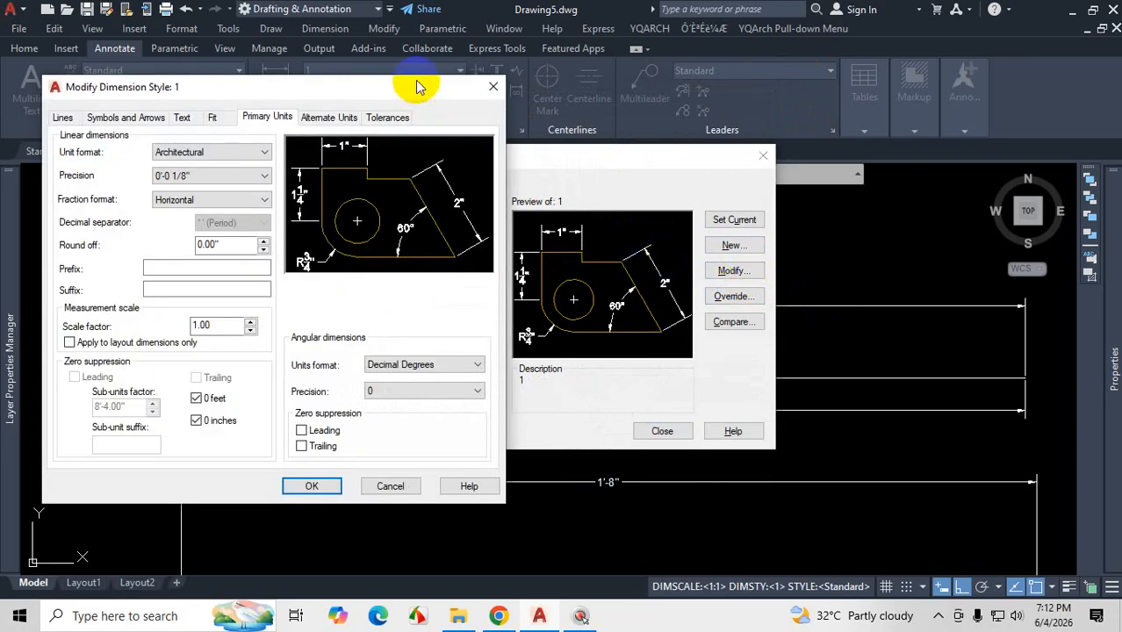
pyautogui.moveTo(417, 86); pyautogui.dragTo(871, 79)
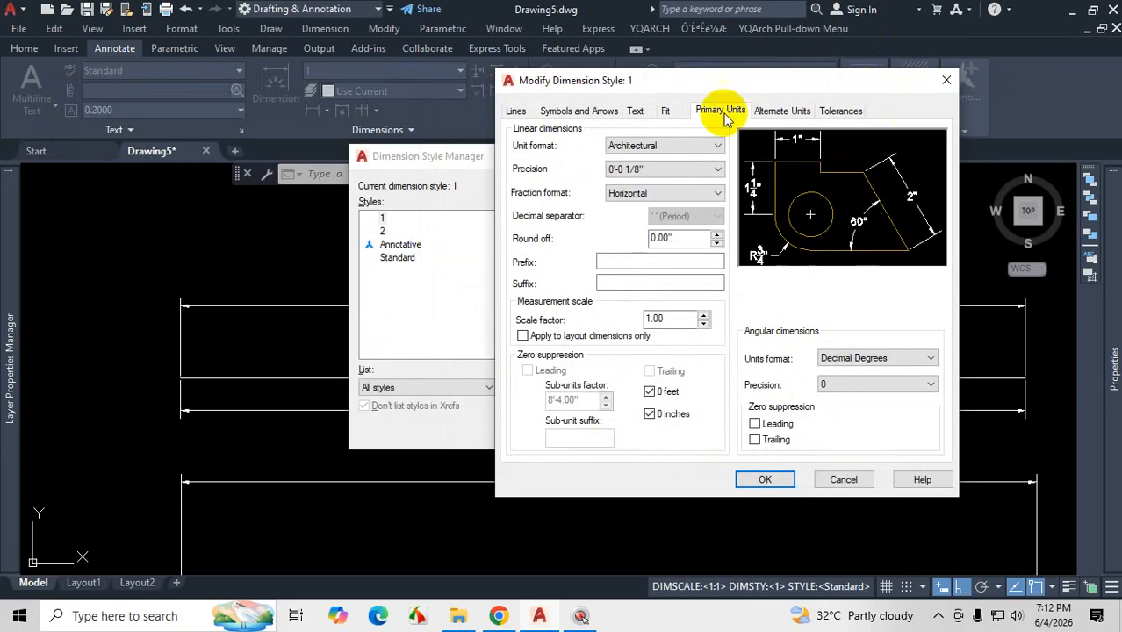
pyautogui.click(664, 111)
pyautogui.click(636, 112)
pyautogui.click(581, 112)
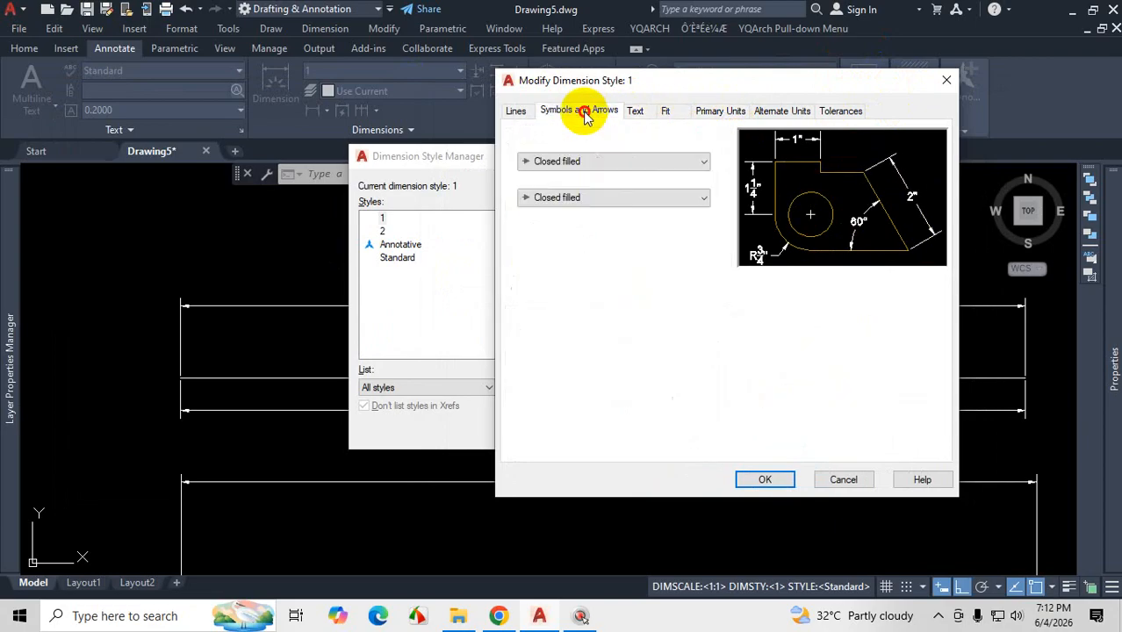
pyautogui.click(515, 111)
pyautogui.click(592, 111)
pyautogui.click(638, 113)
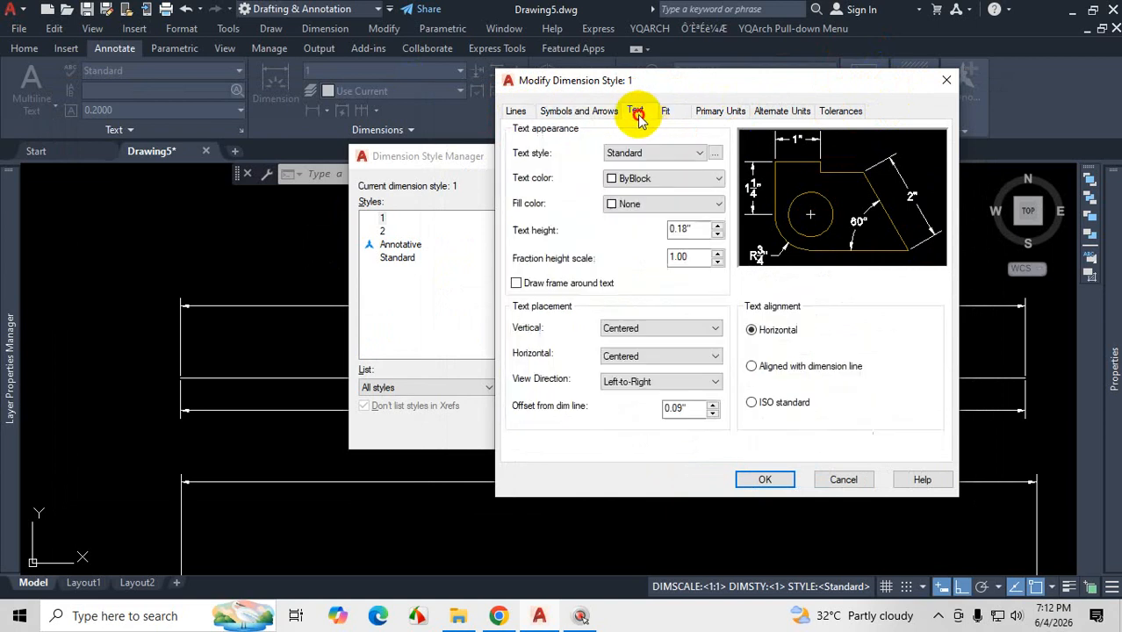
pyautogui.click(664, 112)
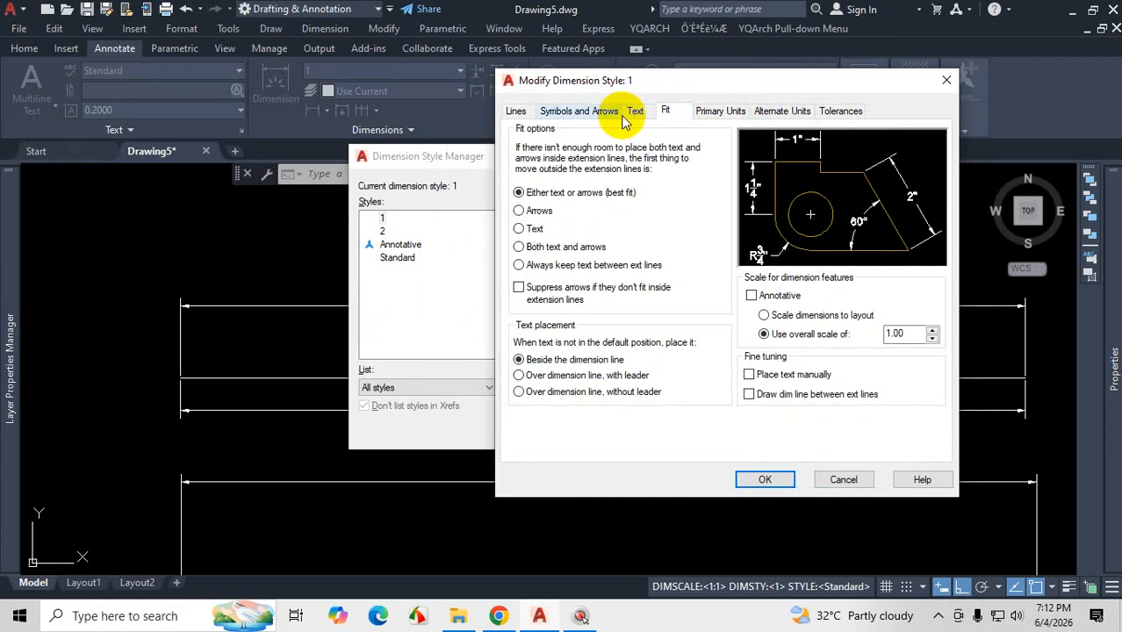
pyautogui.click(575, 111)
pyautogui.click(516, 111)
pyautogui.click(636, 112)
pyautogui.click(600, 112)
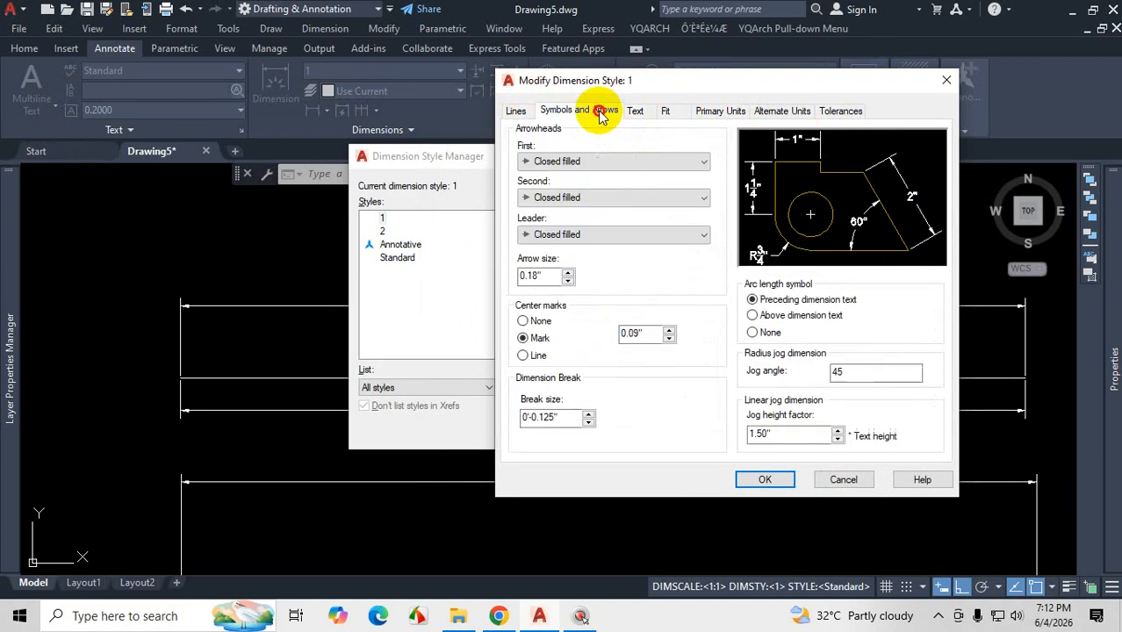
pyautogui.click(666, 111)
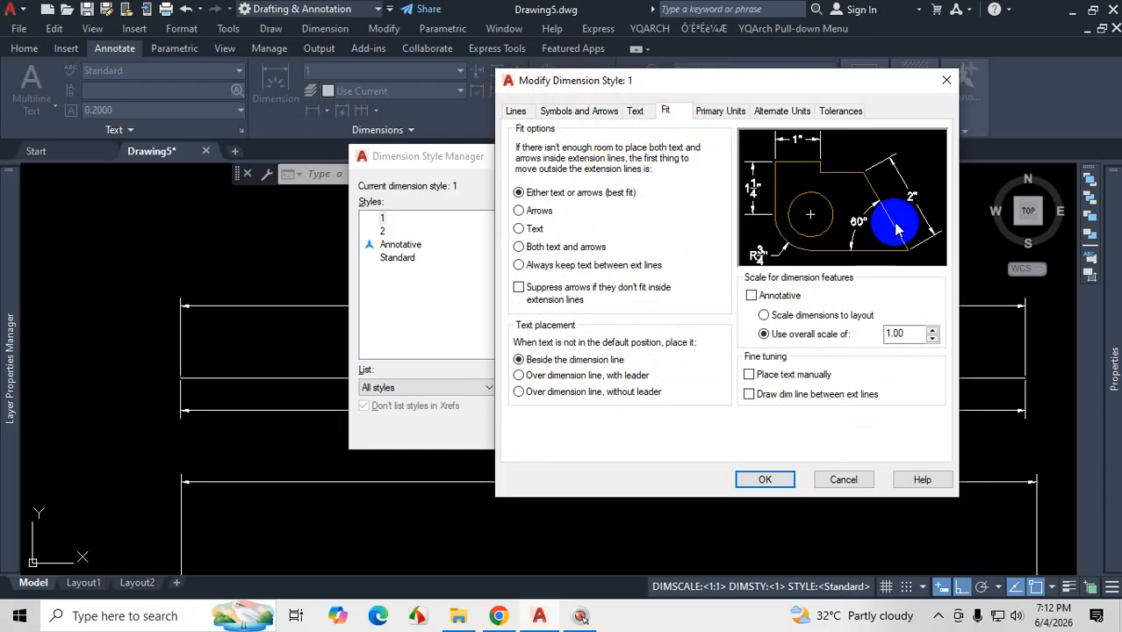
pyautogui.click(938, 616)
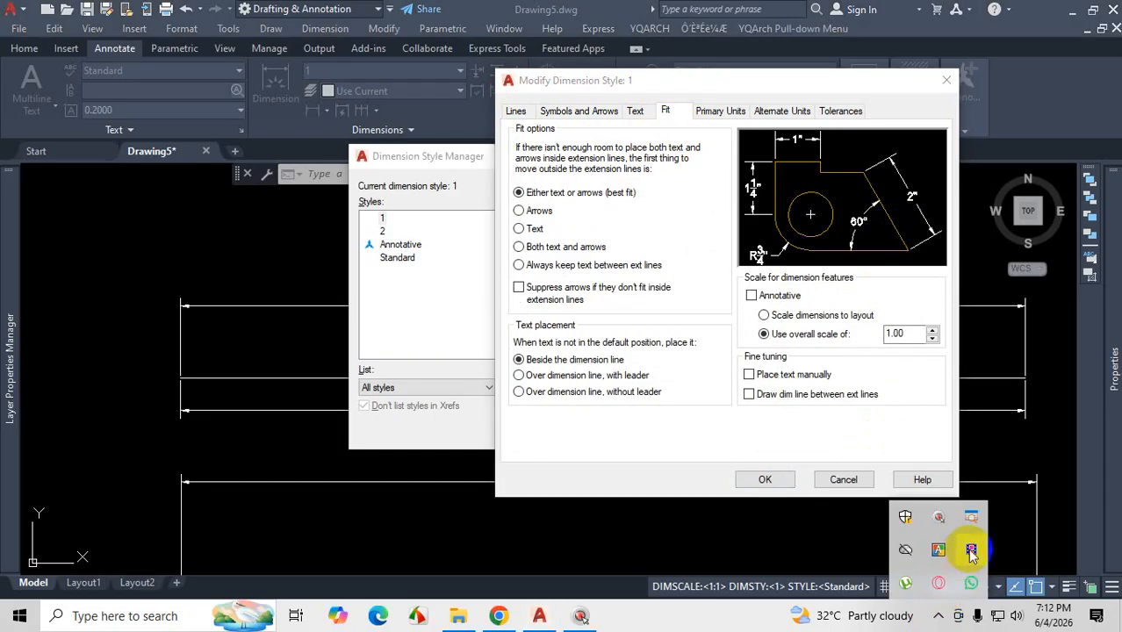
pyautogui.click(971, 550)
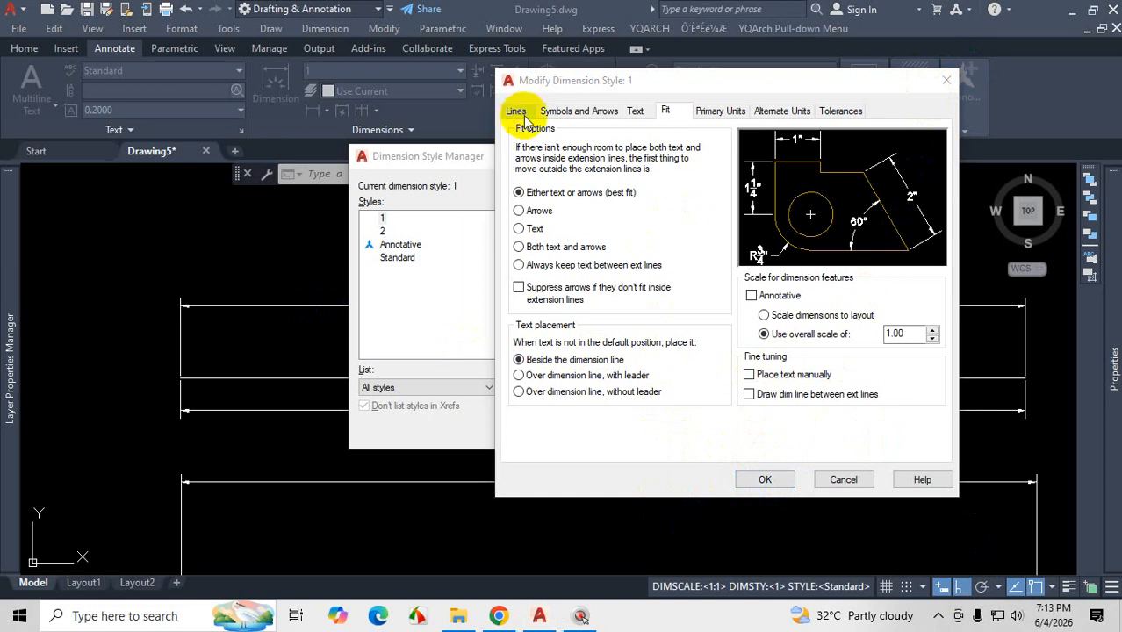
# - Set the overall scale for dimension features in style 1 to 50
pyautogui.click(588, 113)
pyautogui.click(633, 111)
pyautogui.click(665, 110)
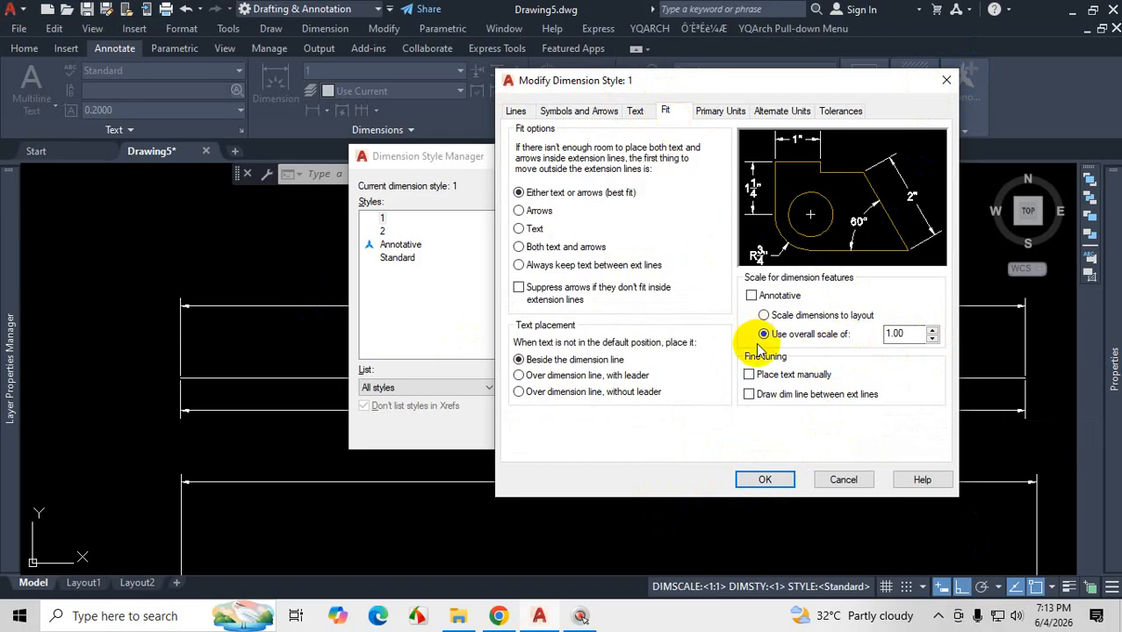
pyautogui.doubleClick(913, 334)
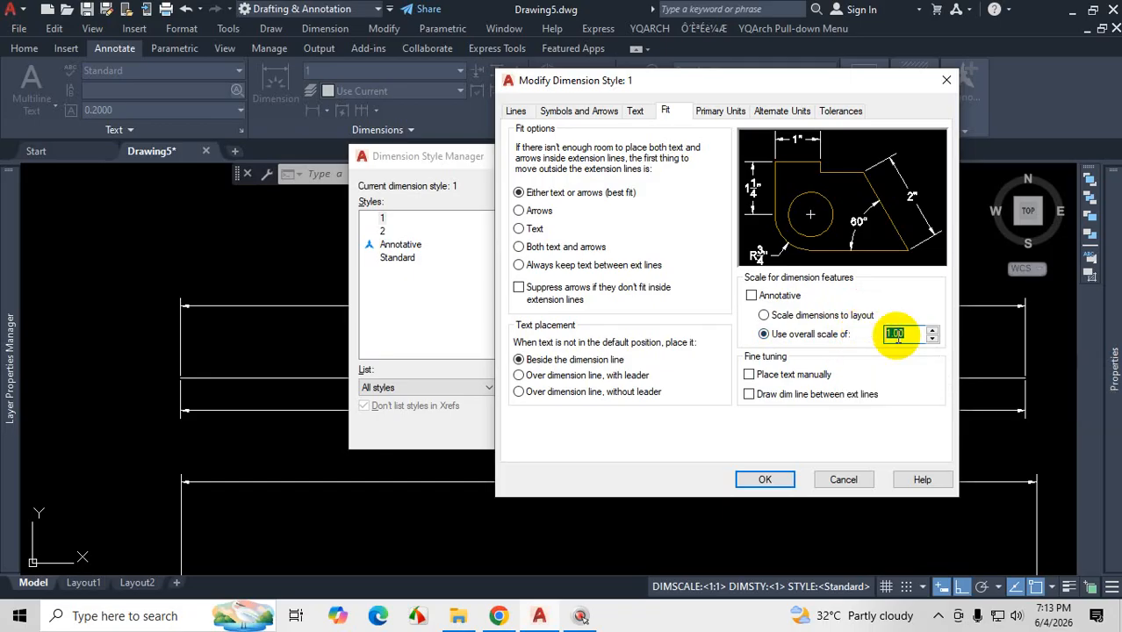
pyautogui.write('50')
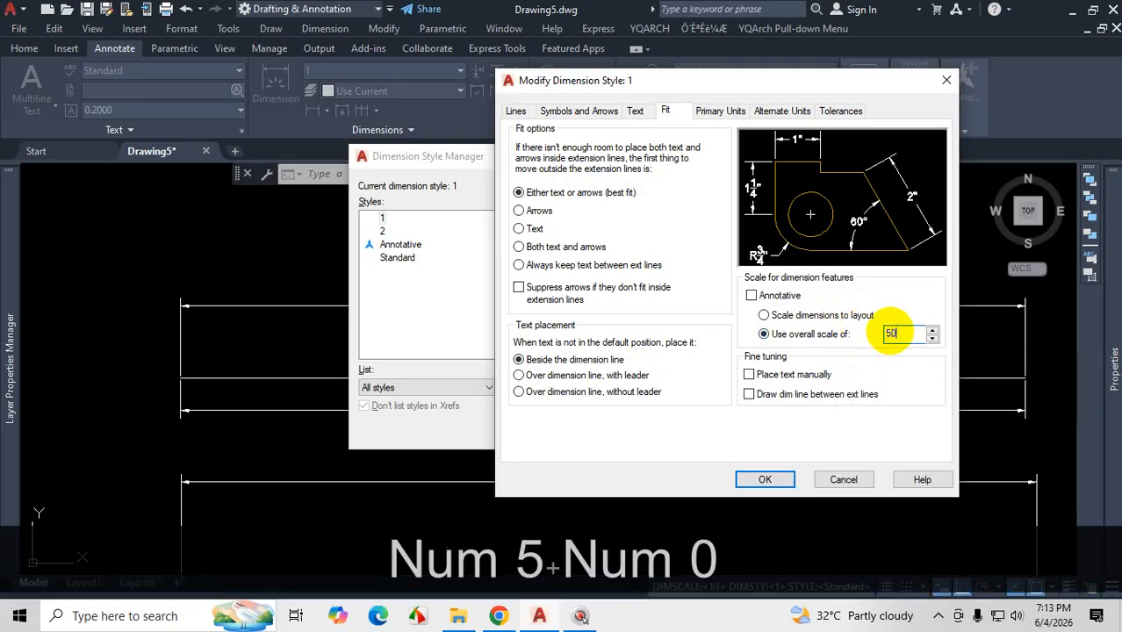
pyautogui.hotkey('ctrl', '1')
pyautogui.click(896, 349)
pyautogui.moveTo(896, 292)
pyautogui.mouseDown()
pyautogui.moveTo(872, 305)
pyautogui.moveTo(887, 309)
pyautogui.mouseUp()
pyautogui.press('Escape')
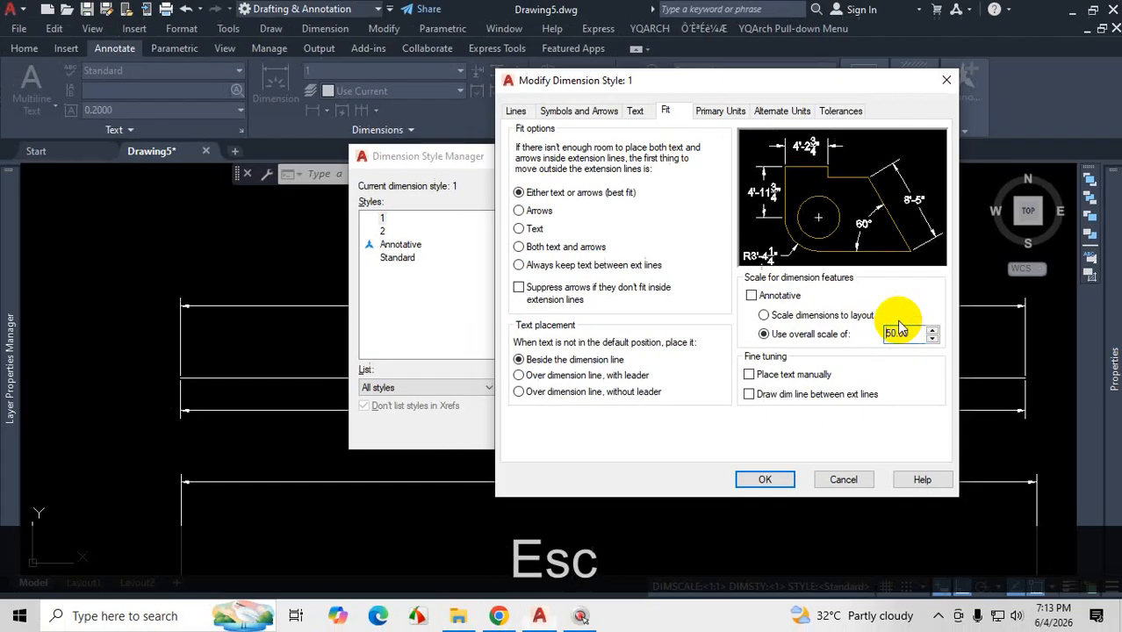
# - Set the linear precision of dimension style 1 to 0'-0 1/2" and accept the style modifications
pyautogui.click(718, 110)
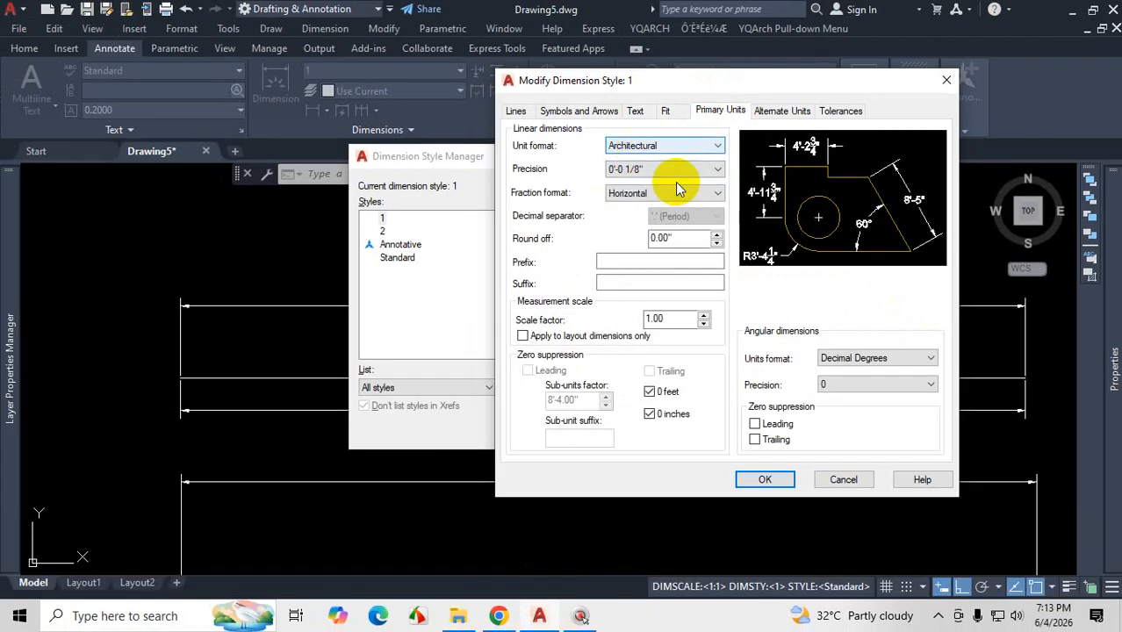
pyautogui.click(683, 170)
pyautogui.click(654, 192)
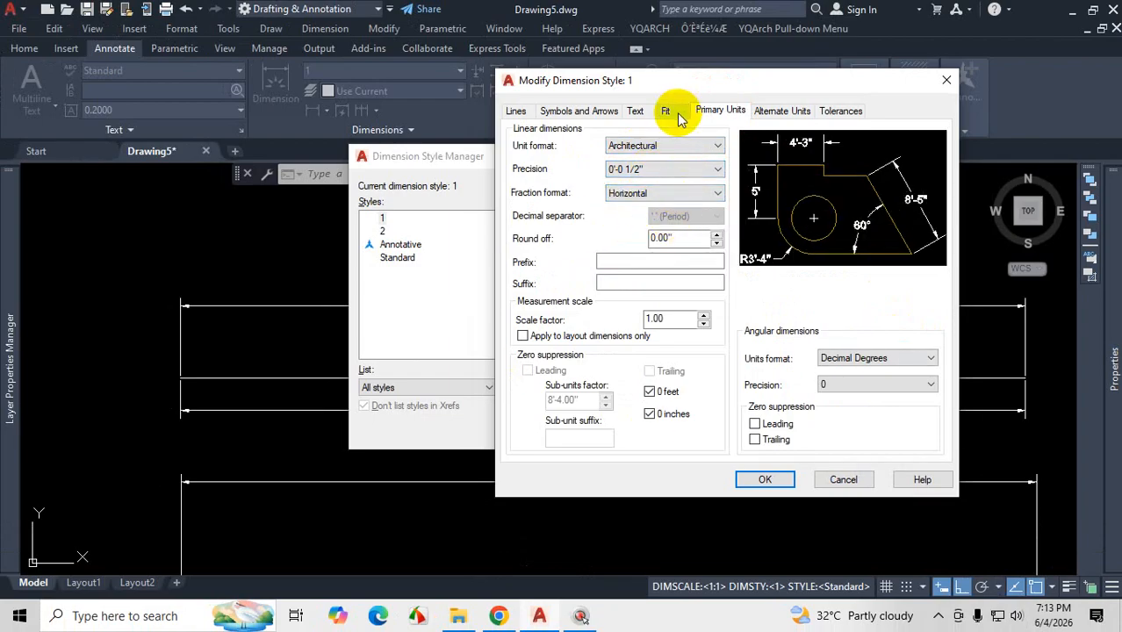
pyautogui.click(667, 112)
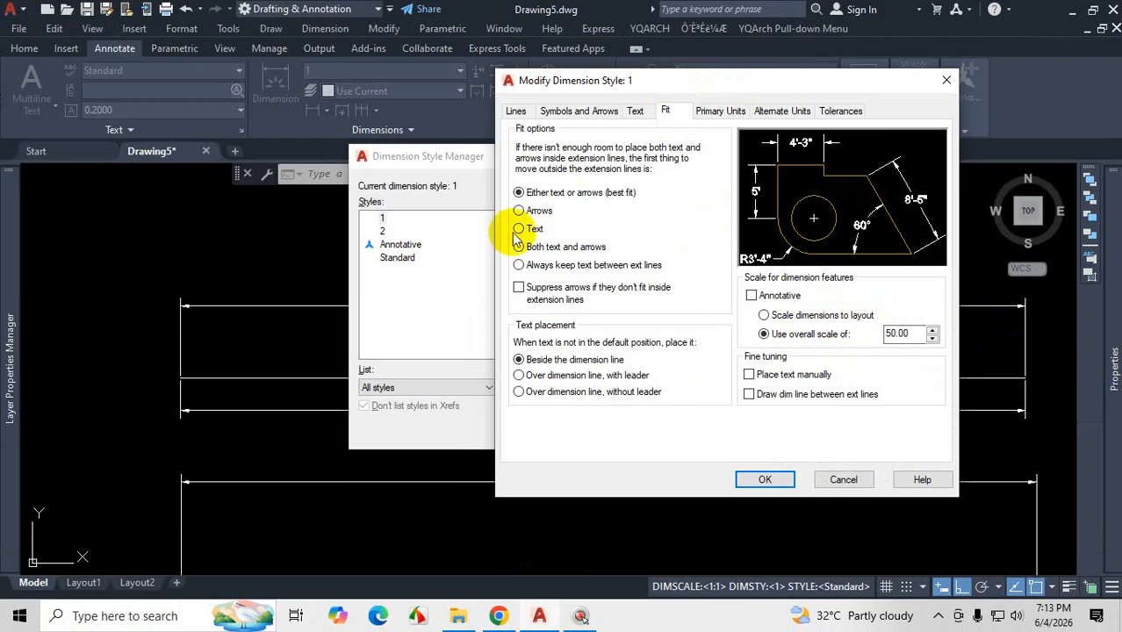
pyautogui.click(764, 479)
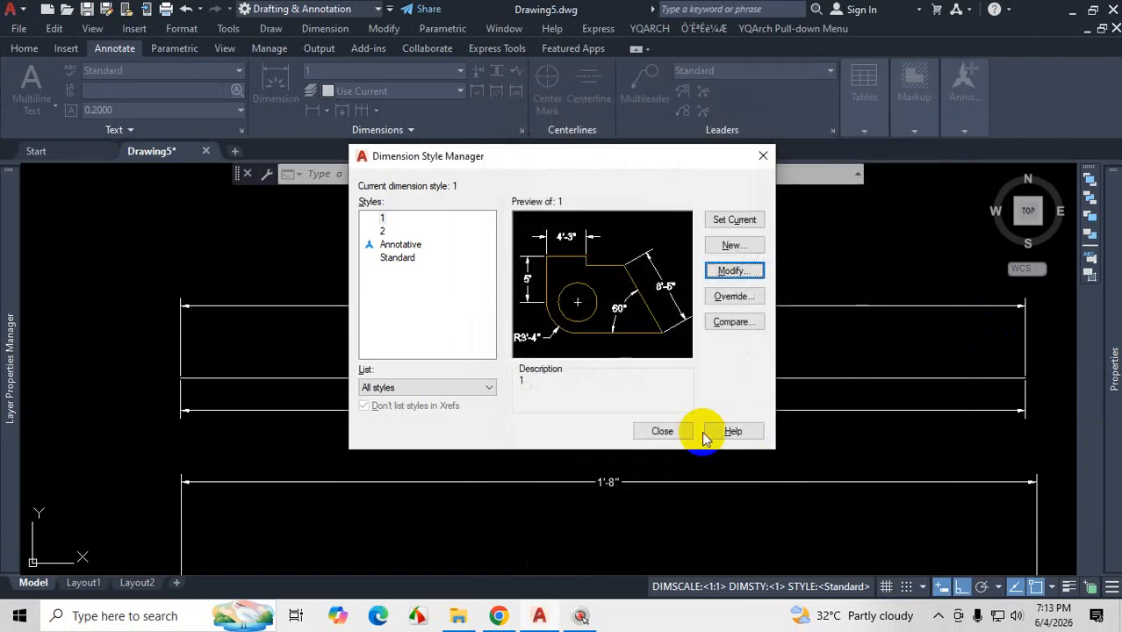
# - Make dimension style 1 current and close the Dimension Style Manager
pyautogui.click(381, 225)
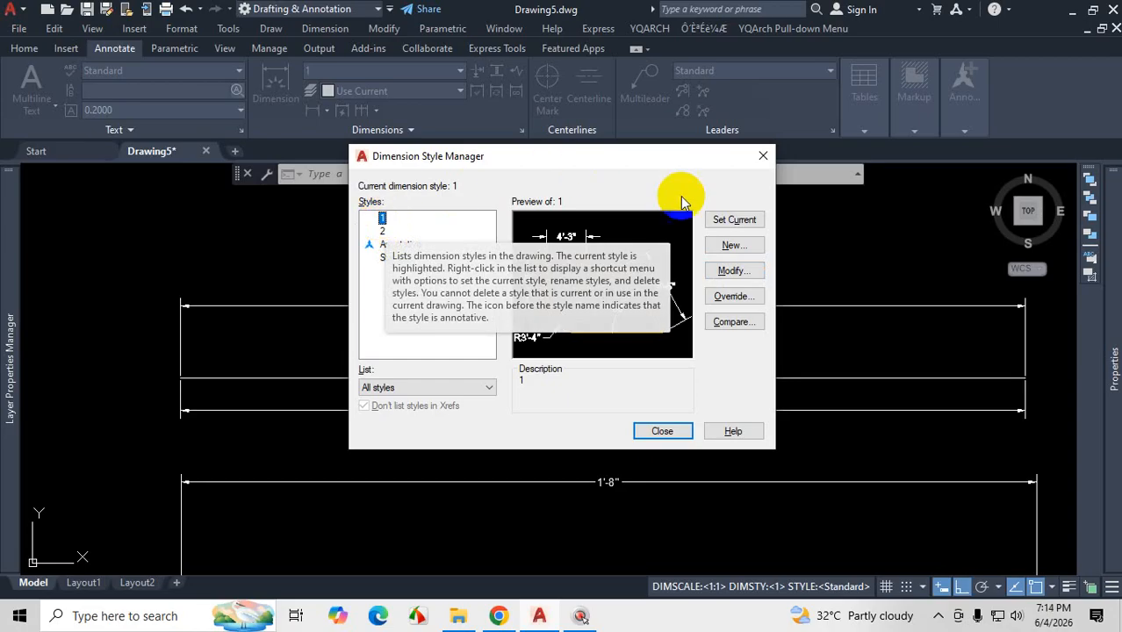
pyautogui.click(736, 220)
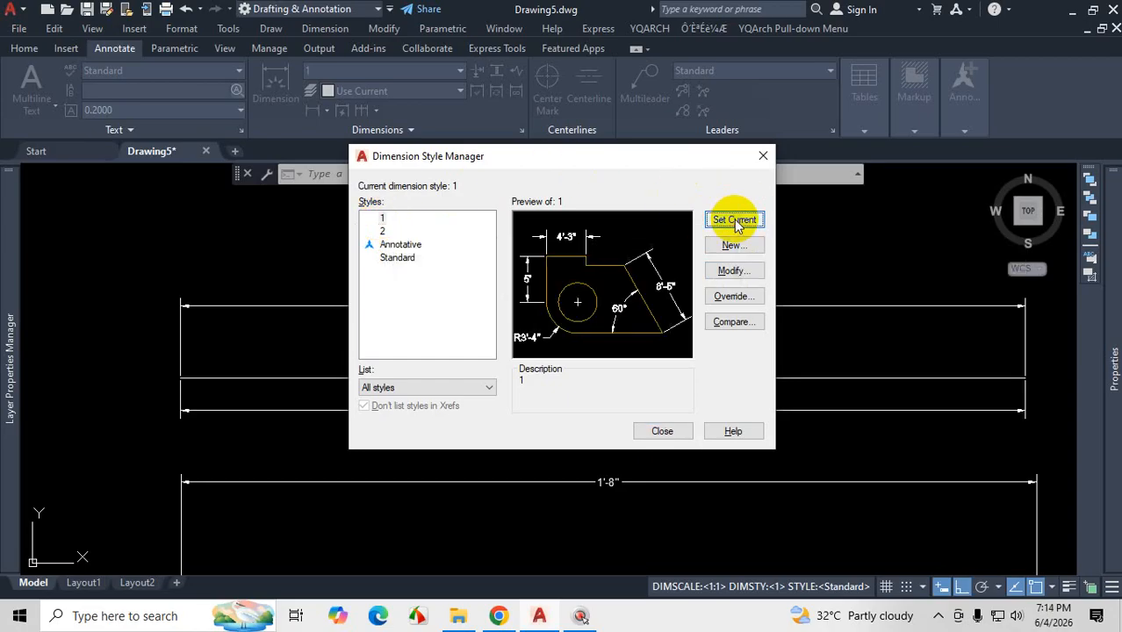
pyautogui.click(660, 431)
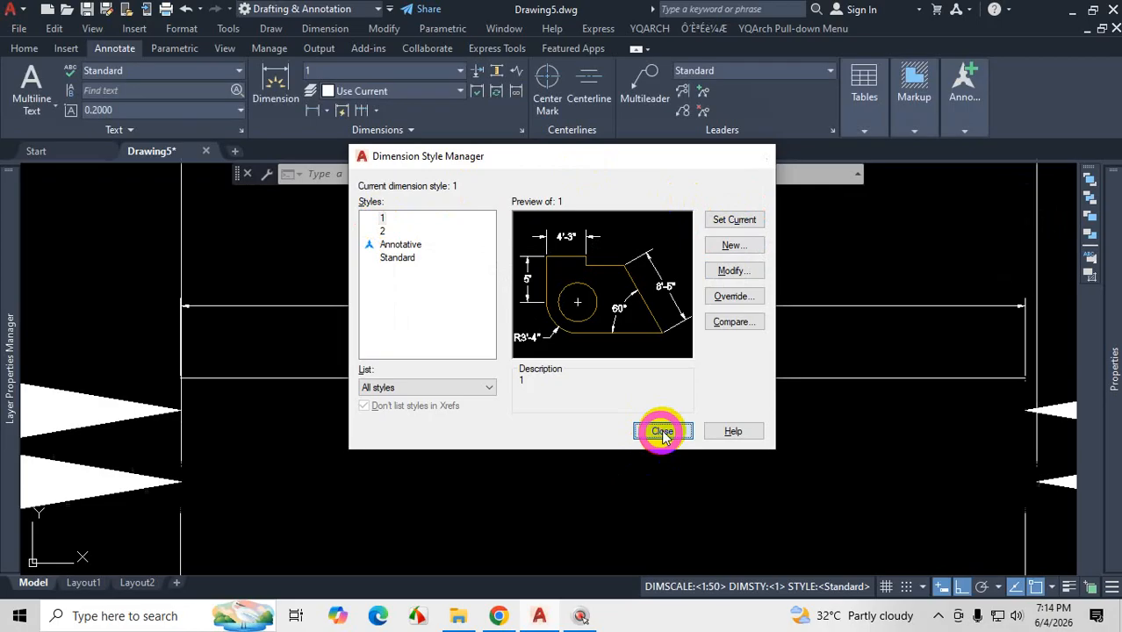
# - Inspect the rescaled dimensions, then erase all the lines and dimensions from the drawing
pyautogui.scroll(-5, 555, 402)
pyautogui.scroll(8, 543, 351)
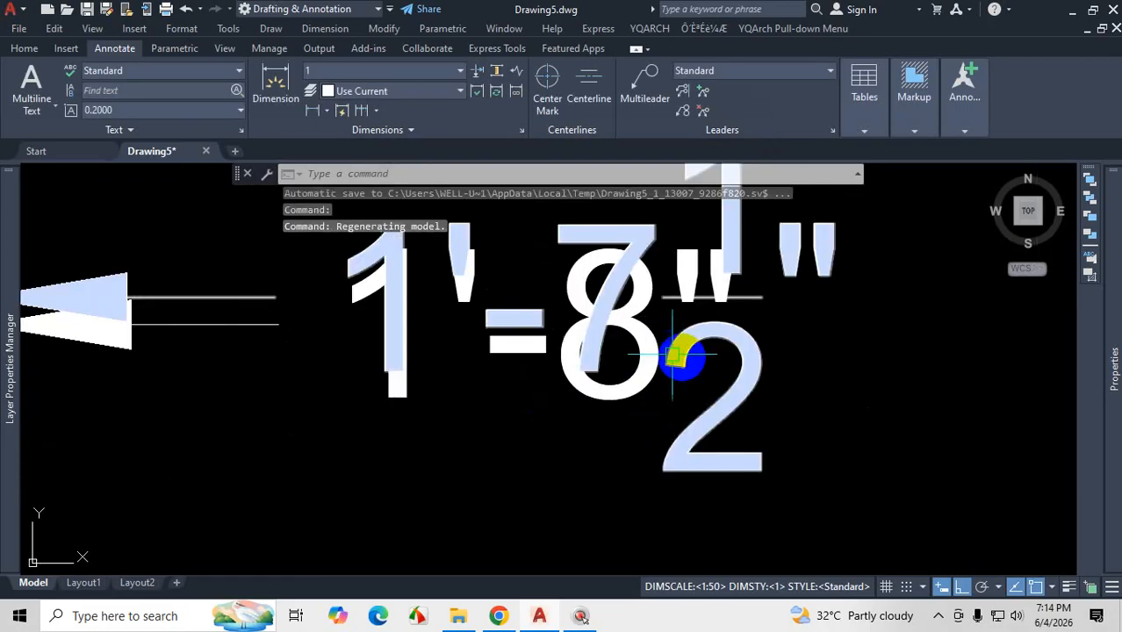
pyautogui.scroll(-2, 767, 336)
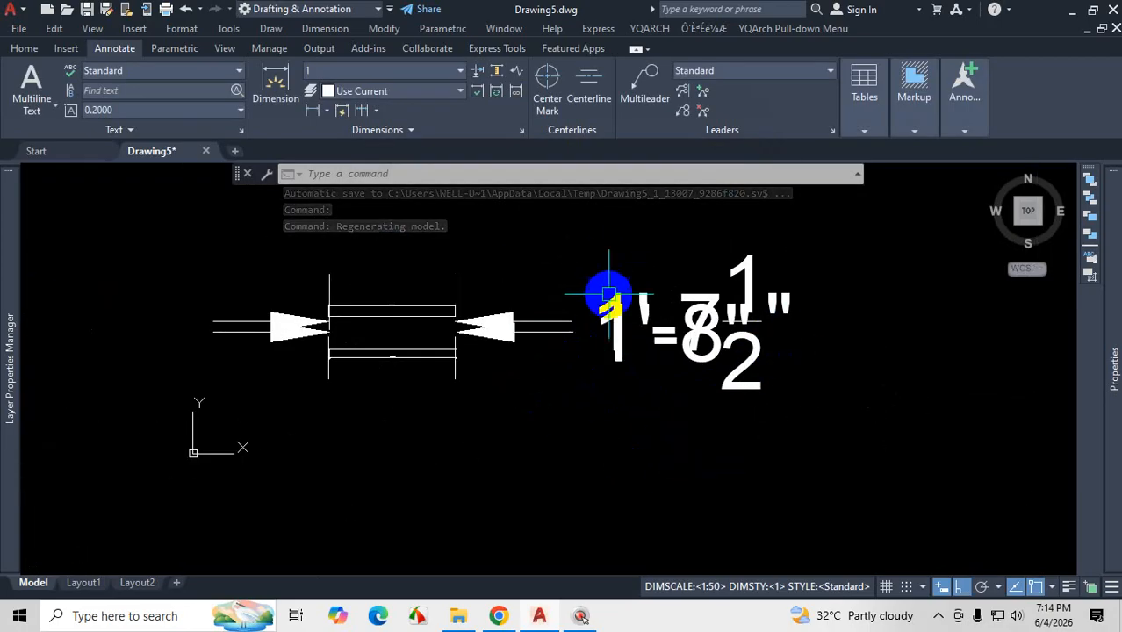
pyautogui.scroll(2, 636, 313)
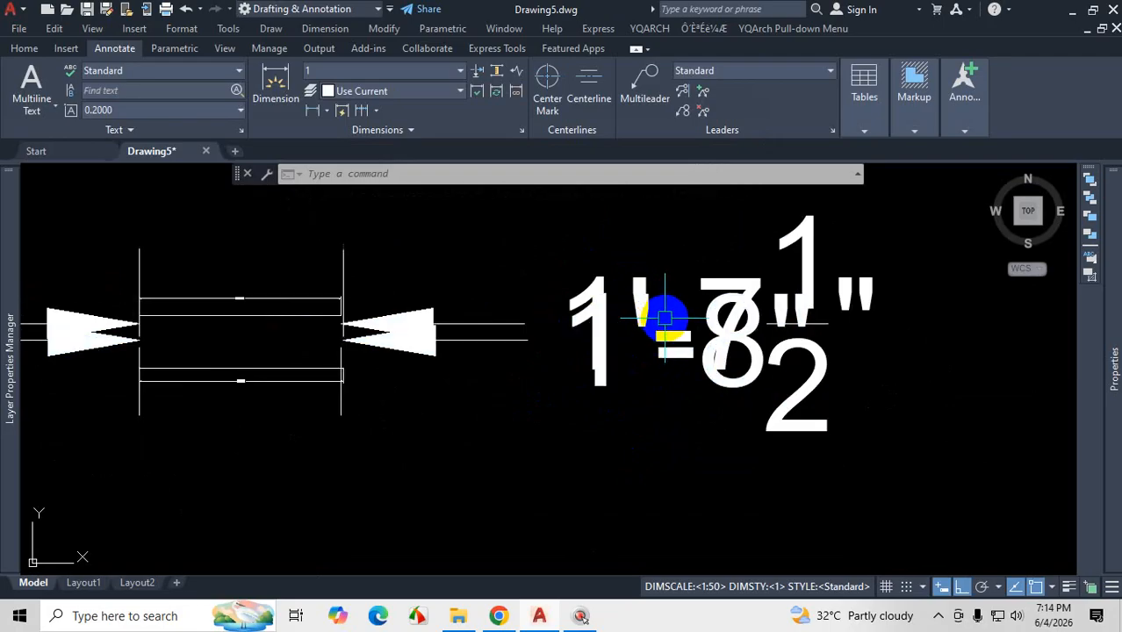
pyautogui.scroll(-2, 632, 342)
pyautogui.scroll(1, 581, 315)
pyautogui.click(610, 254)
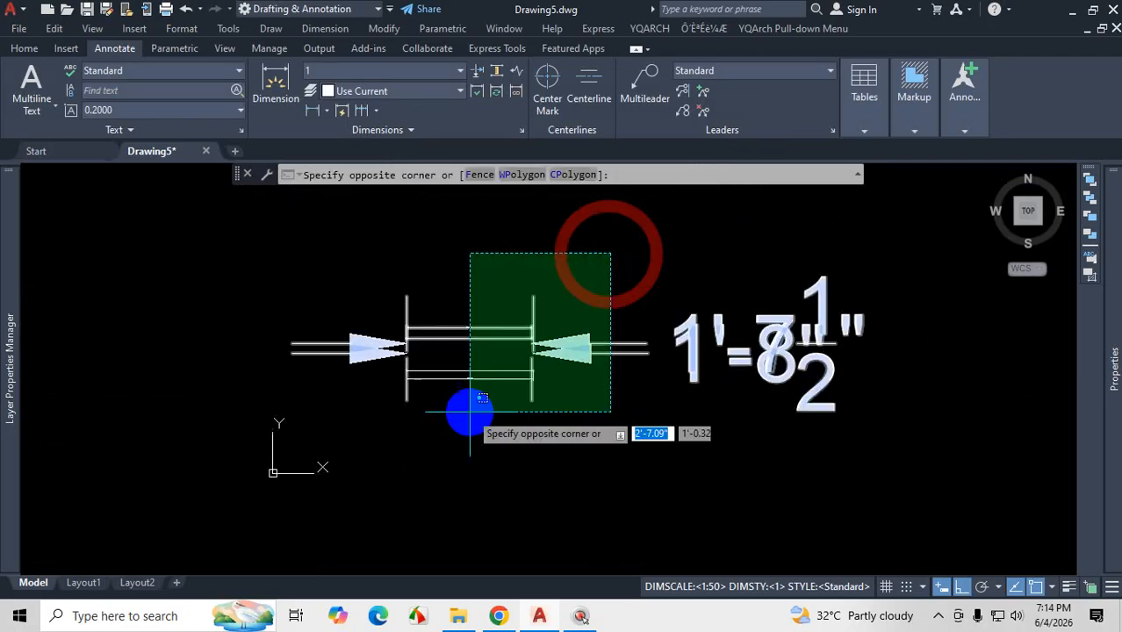
pyautogui.click(470, 411)
pyautogui.press('Delete')
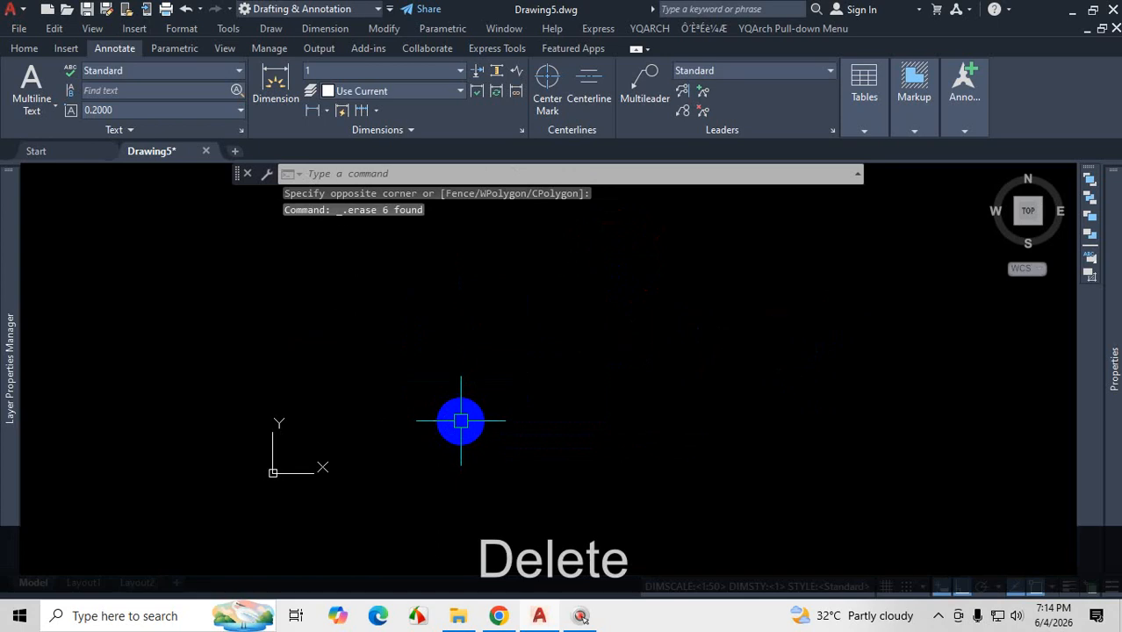
# - Open the drawing units settings and review the available length unit types
pyautogui.write('UN')
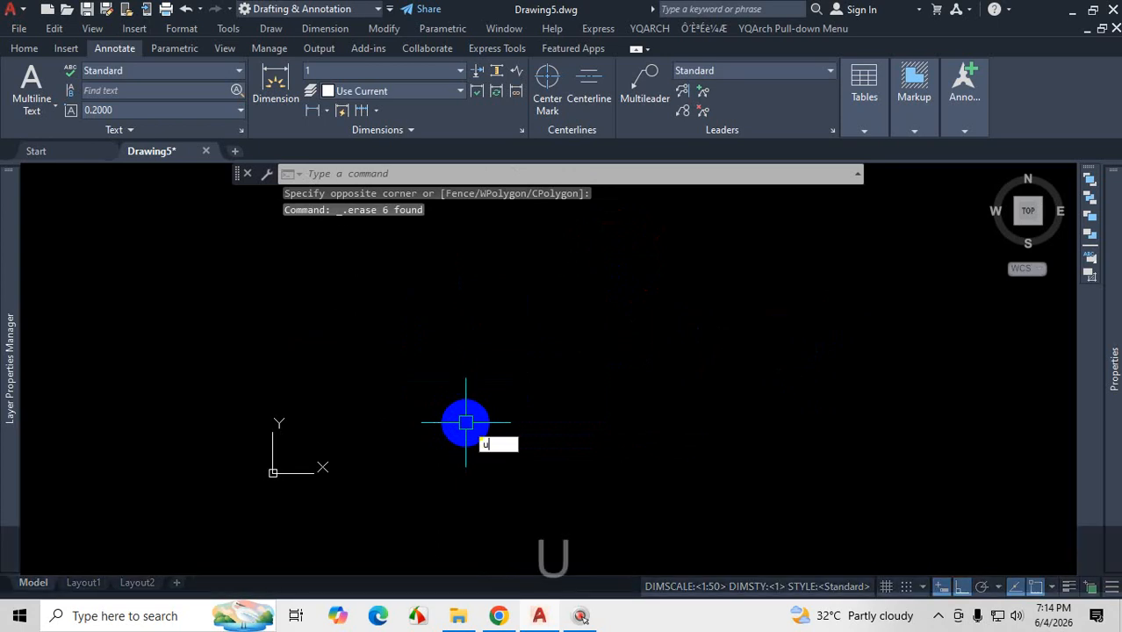
pyautogui.press('Return')
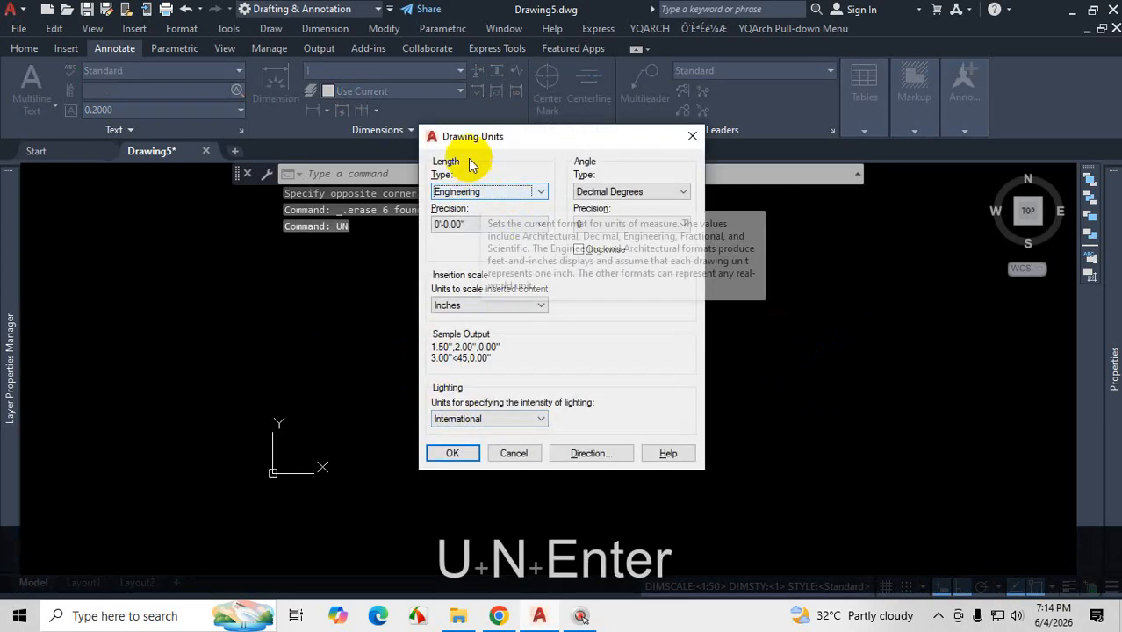
pyautogui.moveTo(476, 192)
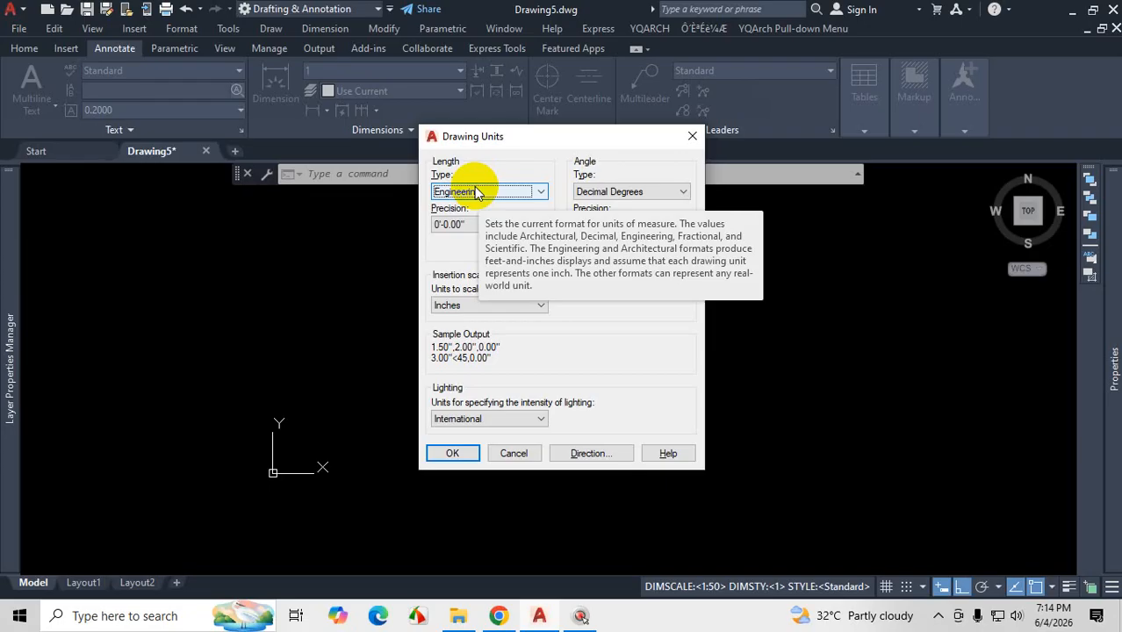
pyautogui.click(539, 192)
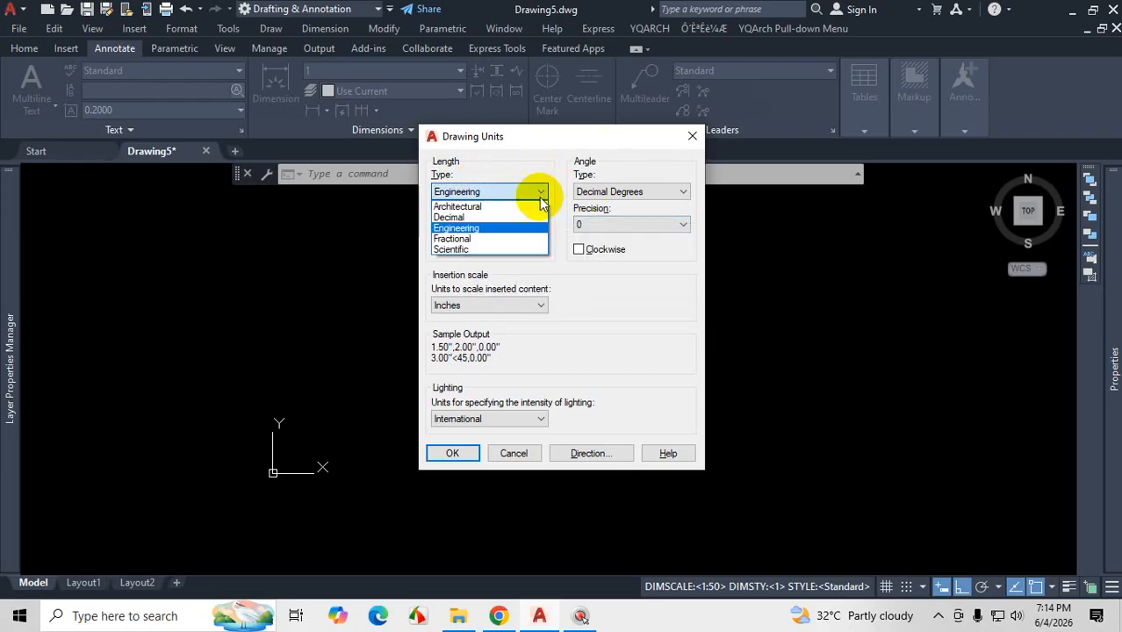
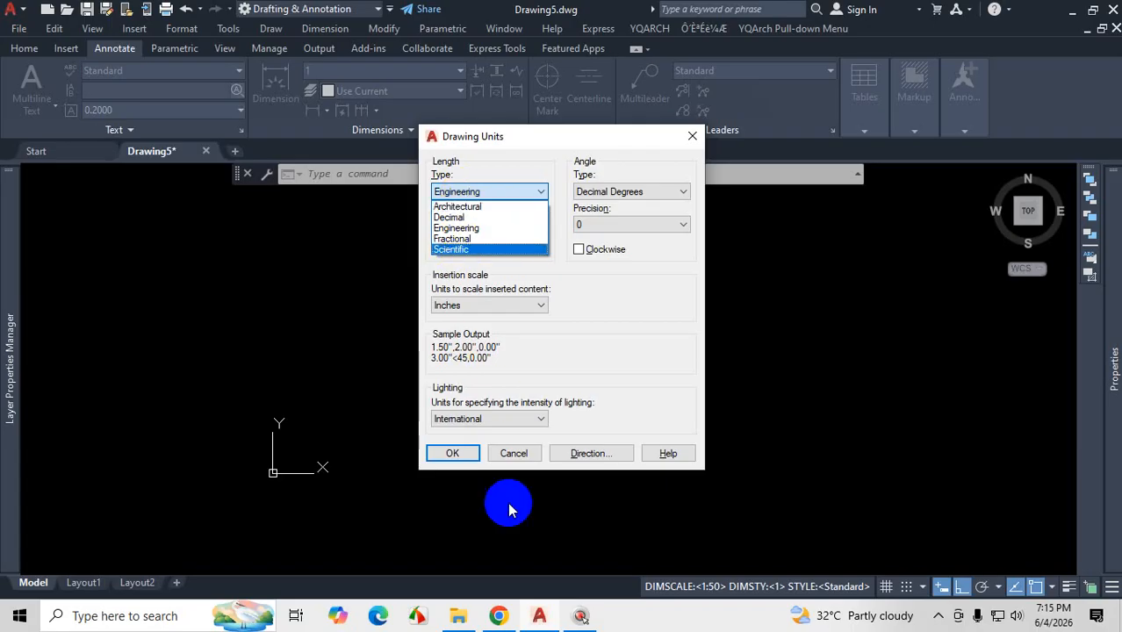
# - Switch to Chrome to examine the pile cap plan dimensions in the structural PDF, then return to AutoCAD and accept the drawing units
pyautogui.click(497, 617)
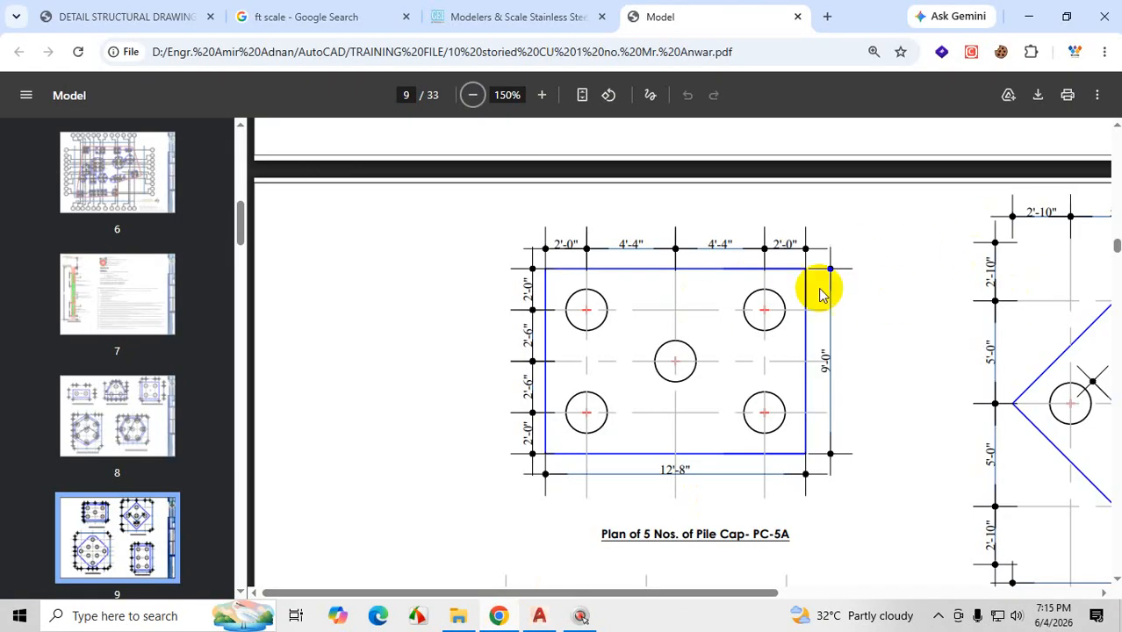
pyautogui.scroll(-6, 726, 343)
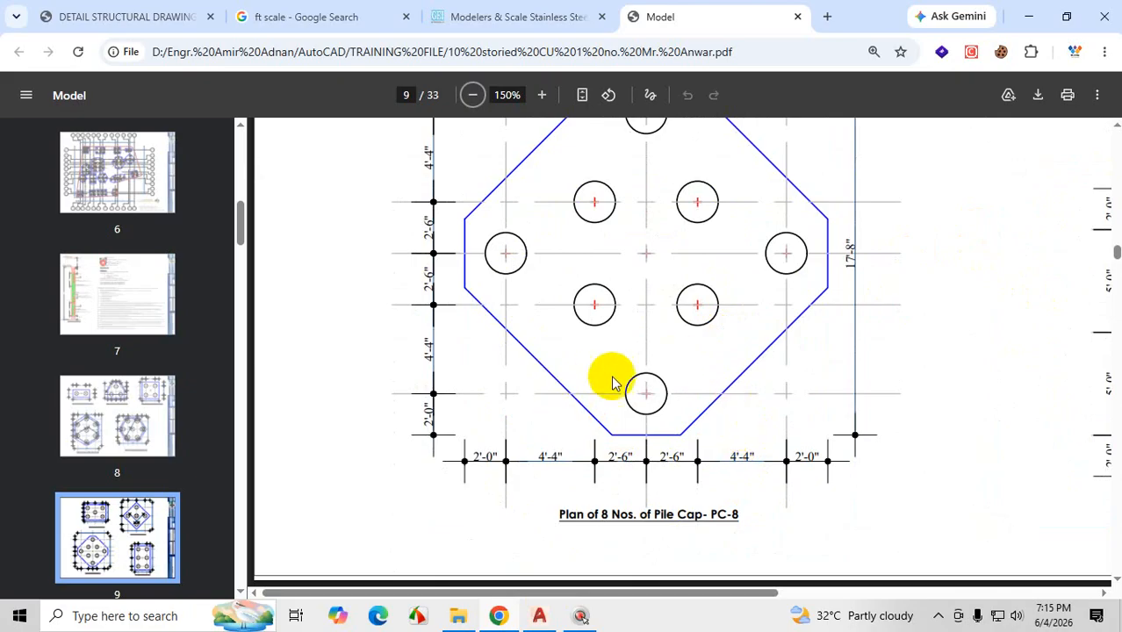
pyautogui.click(1029, 15)
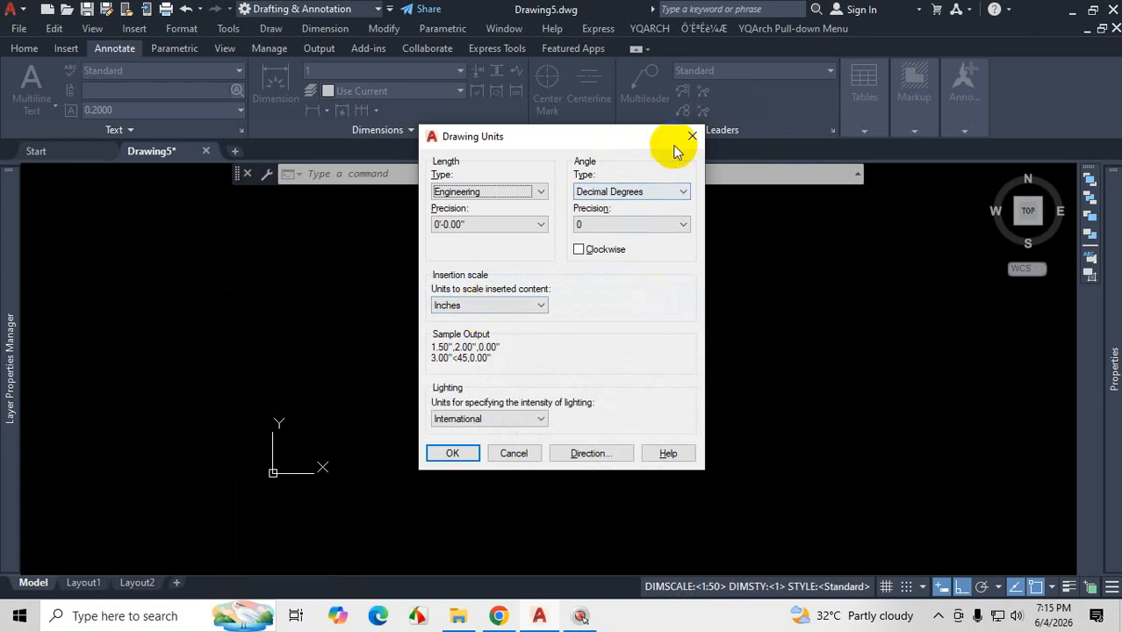
pyautogui.click(472, 464)
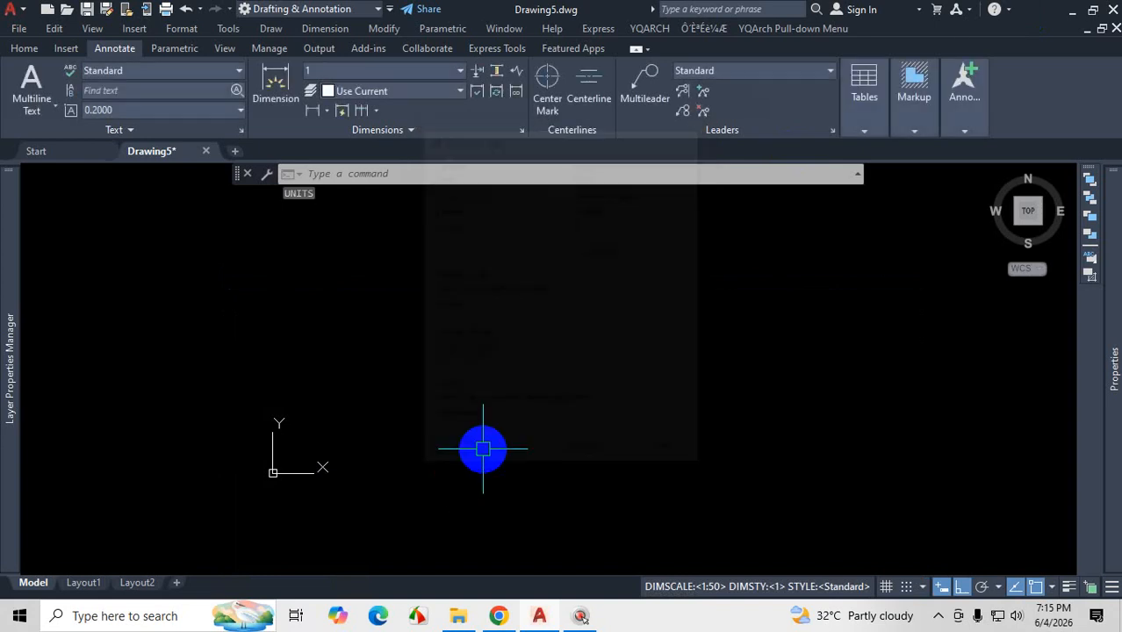
# - Show the templates available for a new drawing on the start page, then return to Drawing5
pyautogui.click(70, 156)
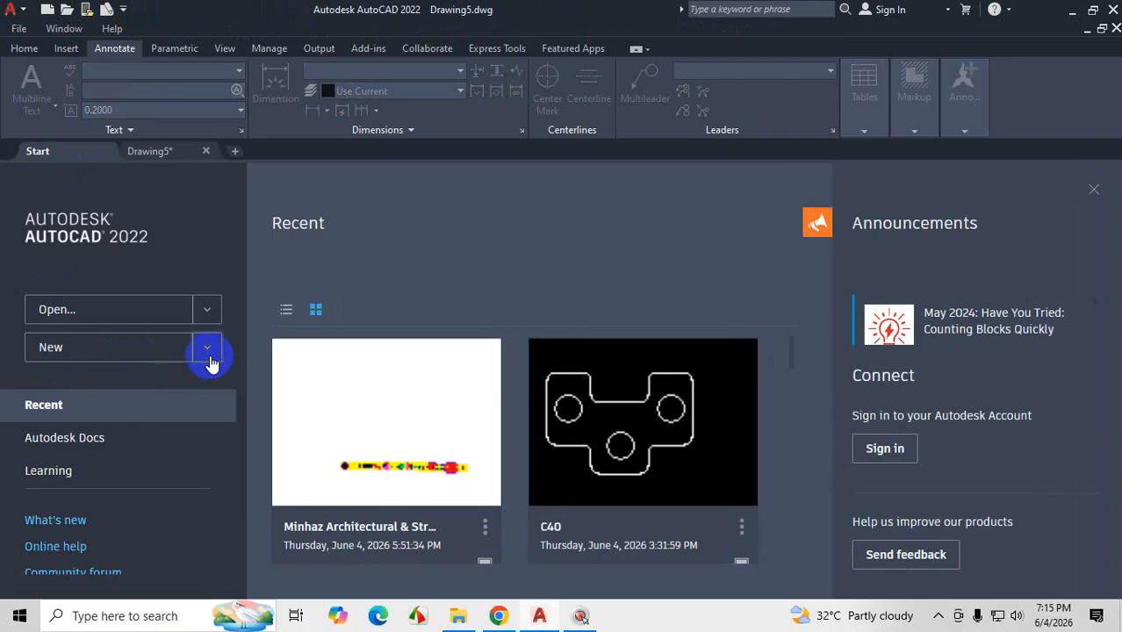
pyautogui.click(206, 349)
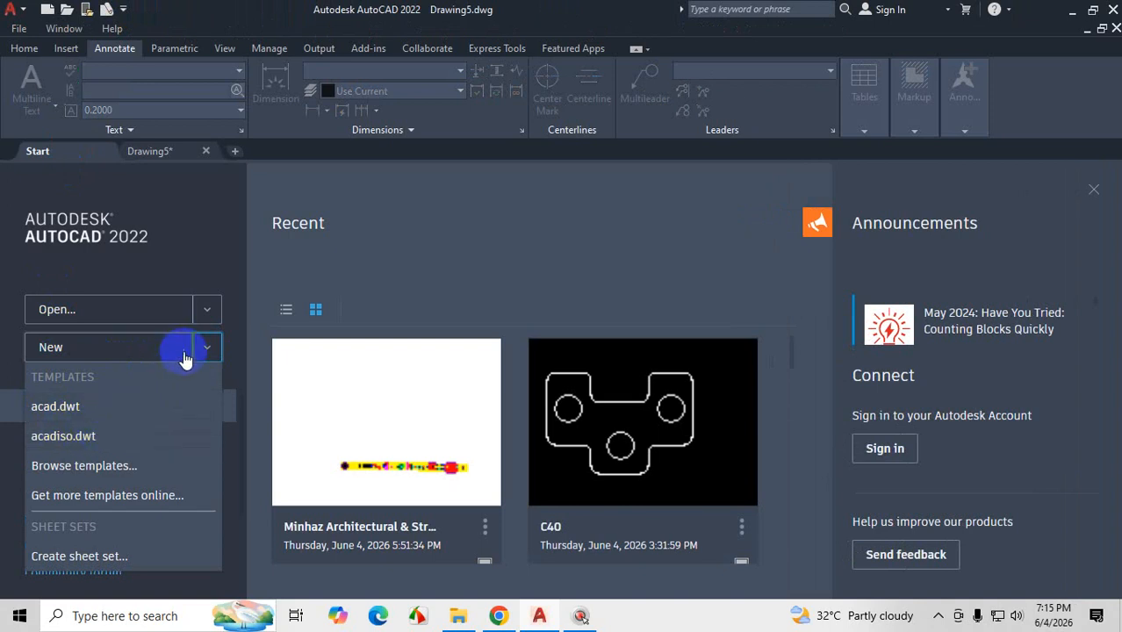
pyautogui.click(154, 151)
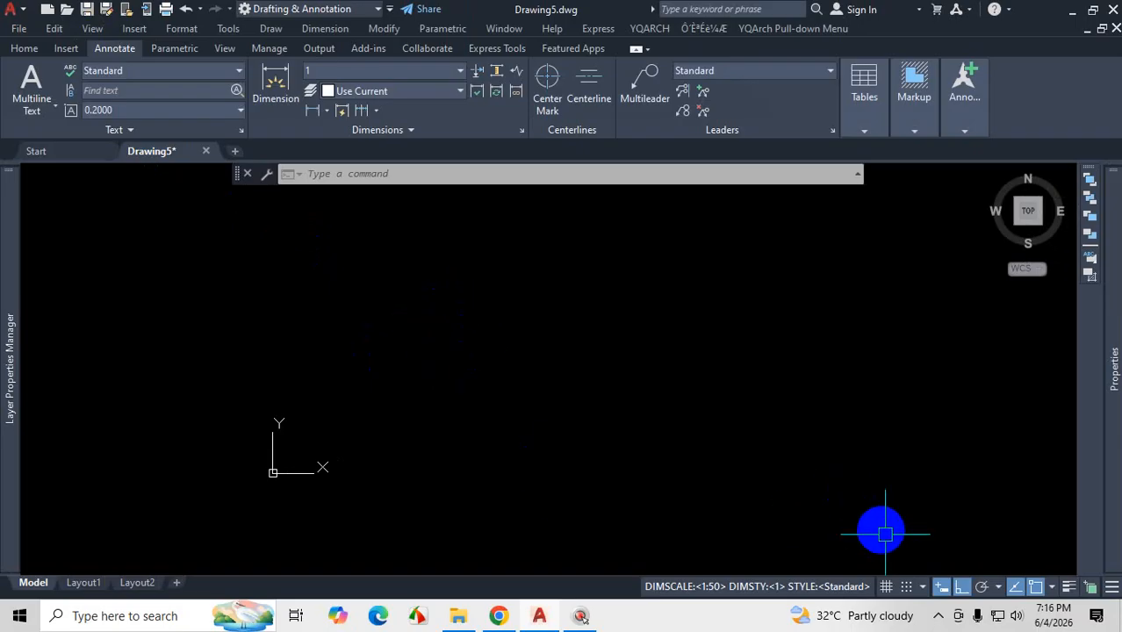
# - Turn on the grid display and snap mode in Drawing5
pyautogui.click(889, 588)
pyautogui.click(906, 587)
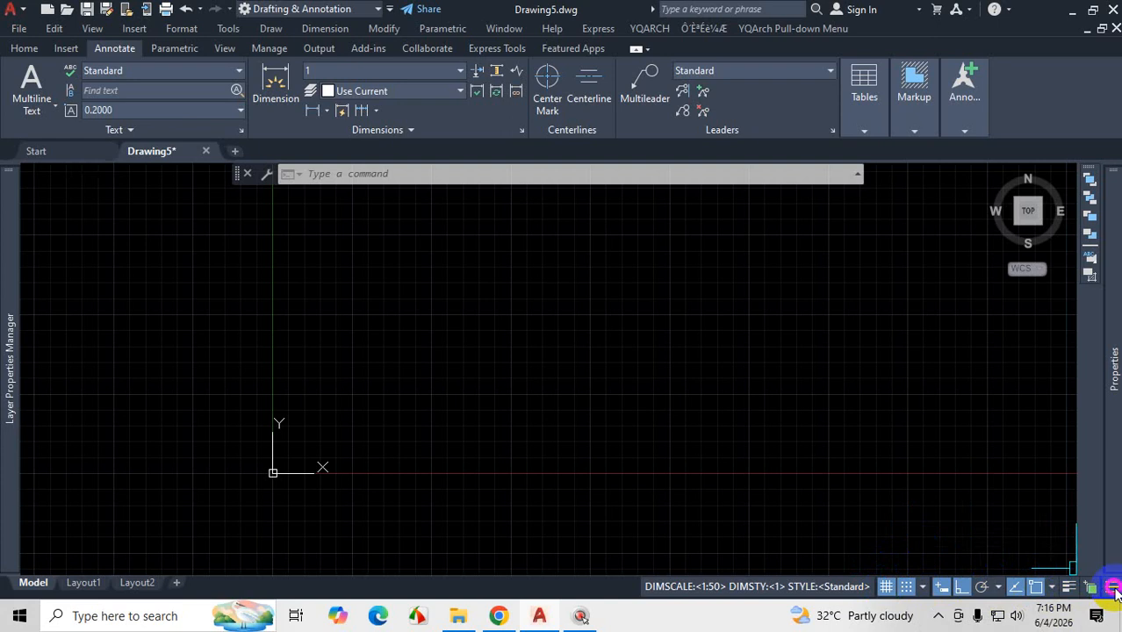
# - Add the Infer Constraints and Isometric Drafting controls to the status bar and review the other customization options
pyautogui.click(1112, 588)
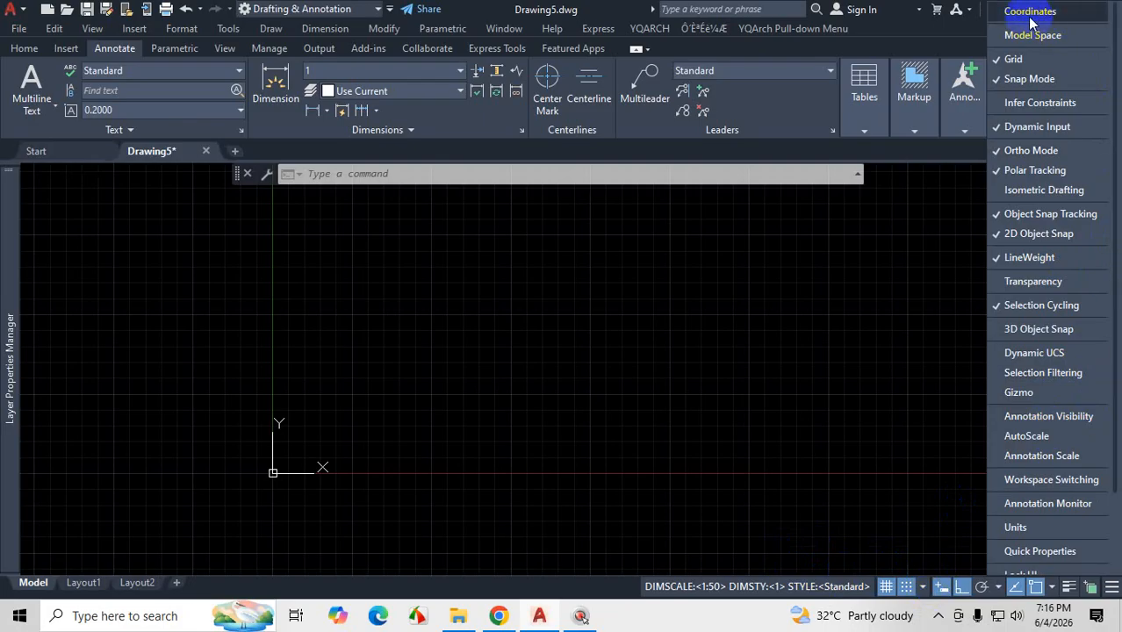
pyautogui.click(1023, 105)
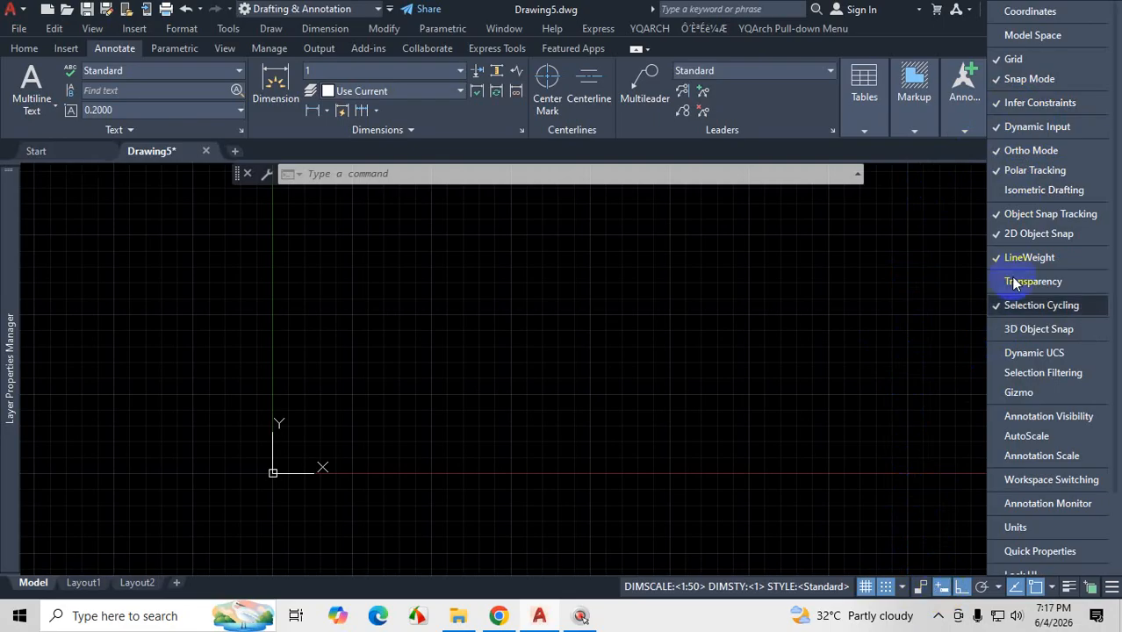
pyautogui.click(1043, 191)
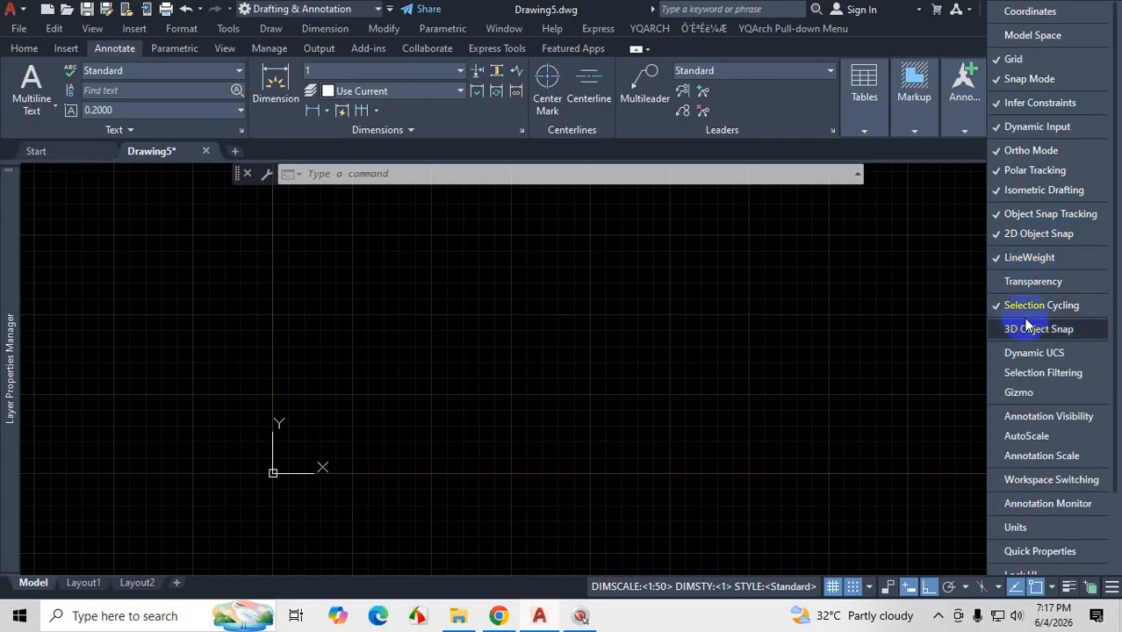
pyautogui.scroll(-2, 1046, 377)
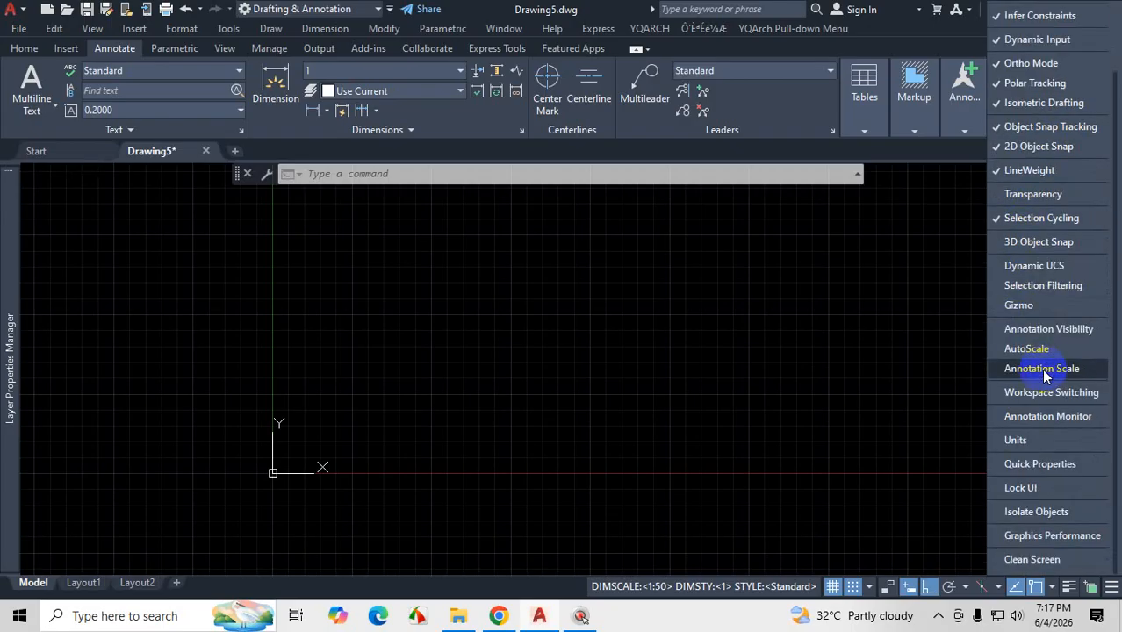
pyautogui.scroll(2, 1049, 384)
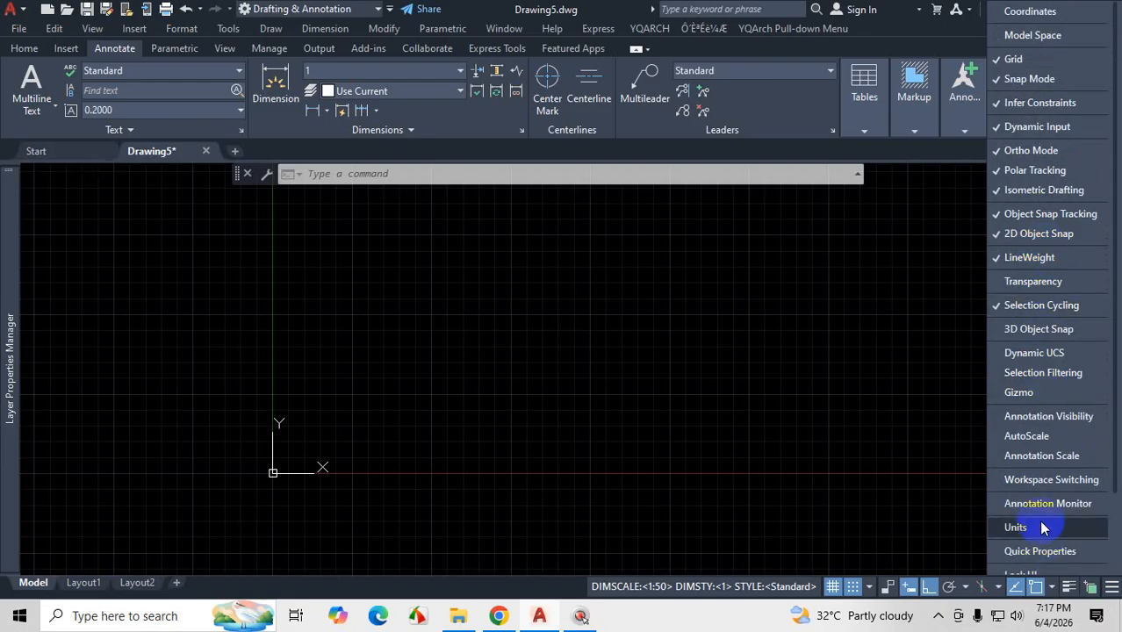
pyautogui.scroll(-2, 1058, 332)
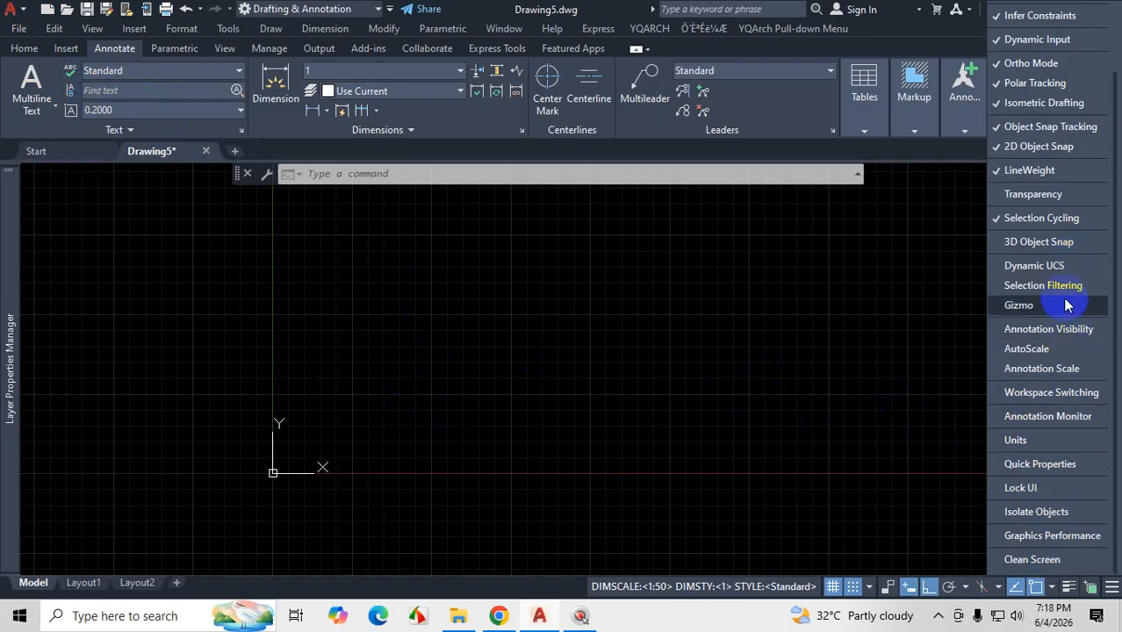
pyautogui.scroll(3, 1062, 274)
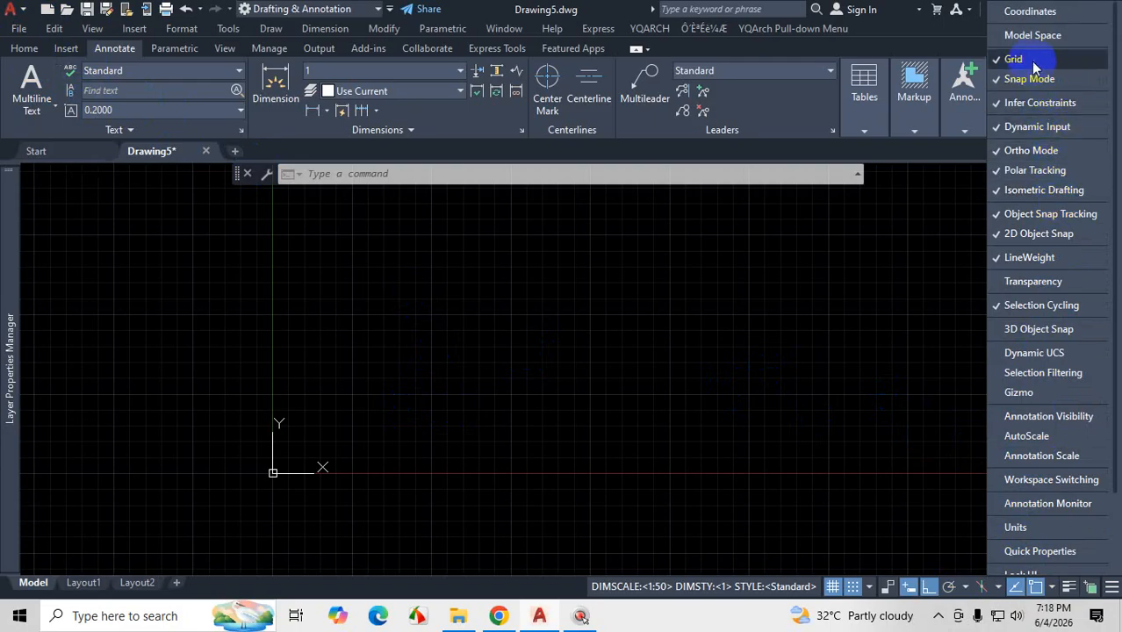
pyautogui.click(582, 332)
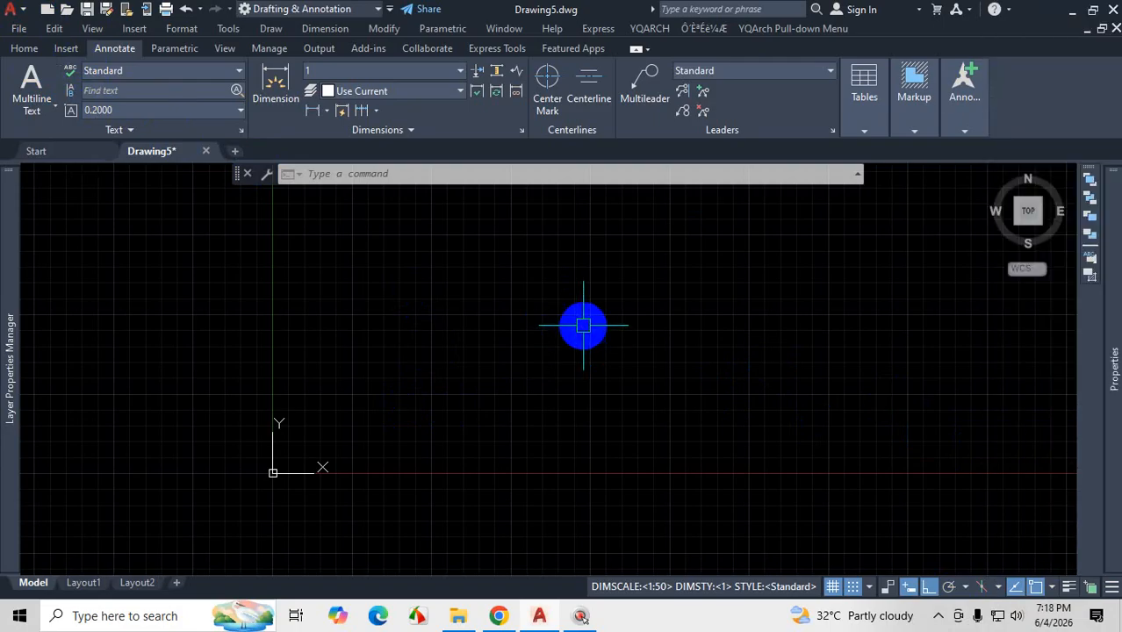
# - Inspect the grid at different magnifications and toggle its display off and on twice
pyautogui.scroll(-5, 585, 314)
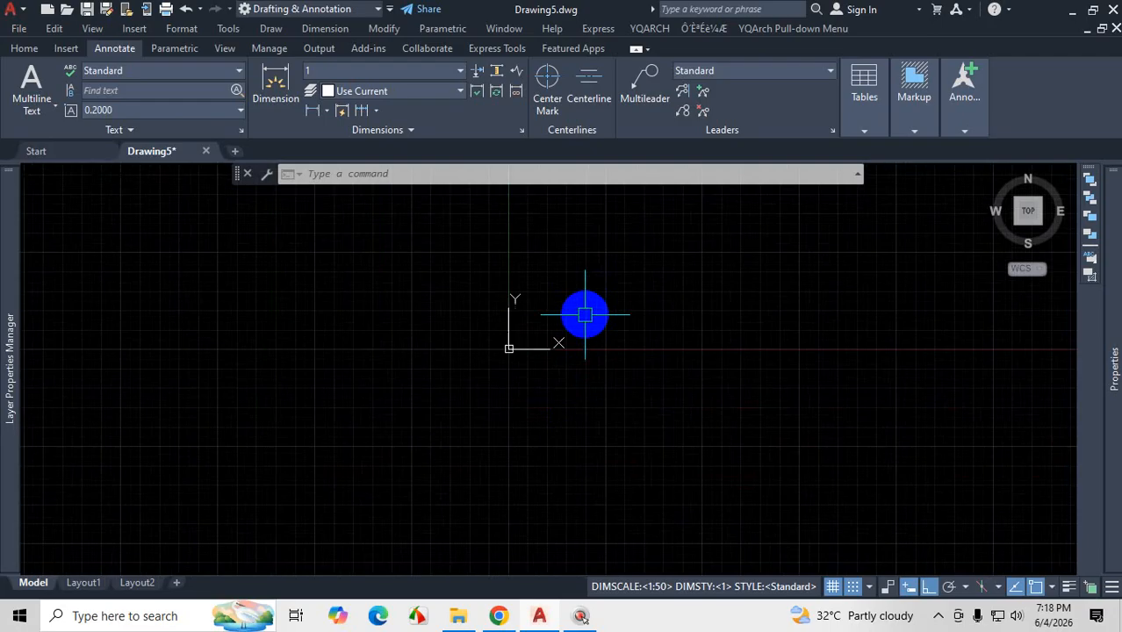
pyautogui.scroll(6, 632, 276)
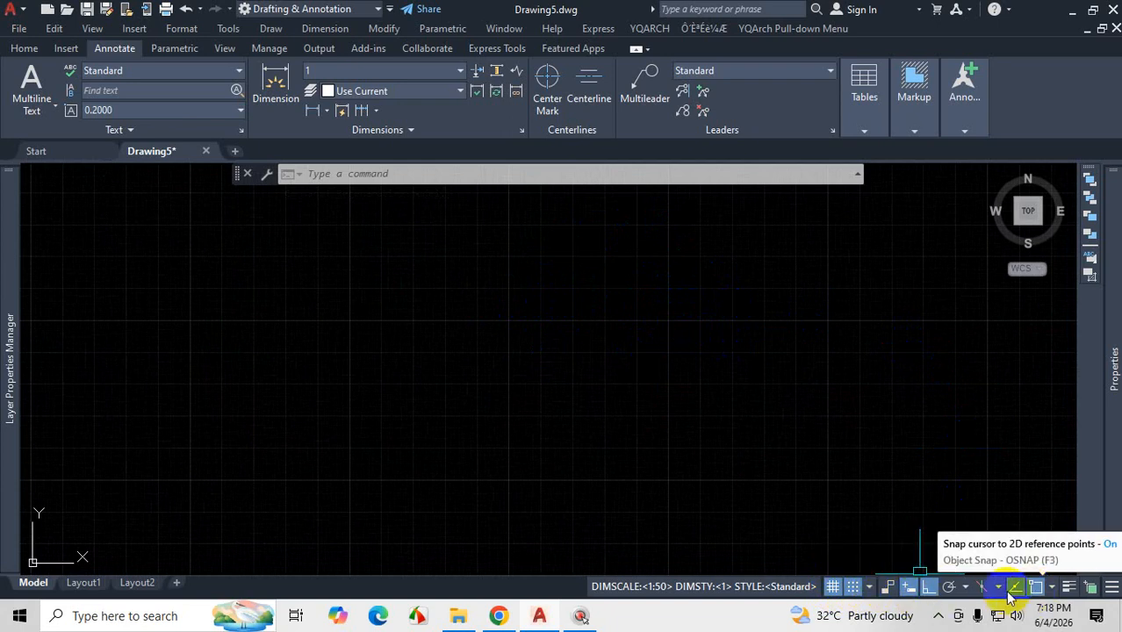
pyautogui.click(928, 588)
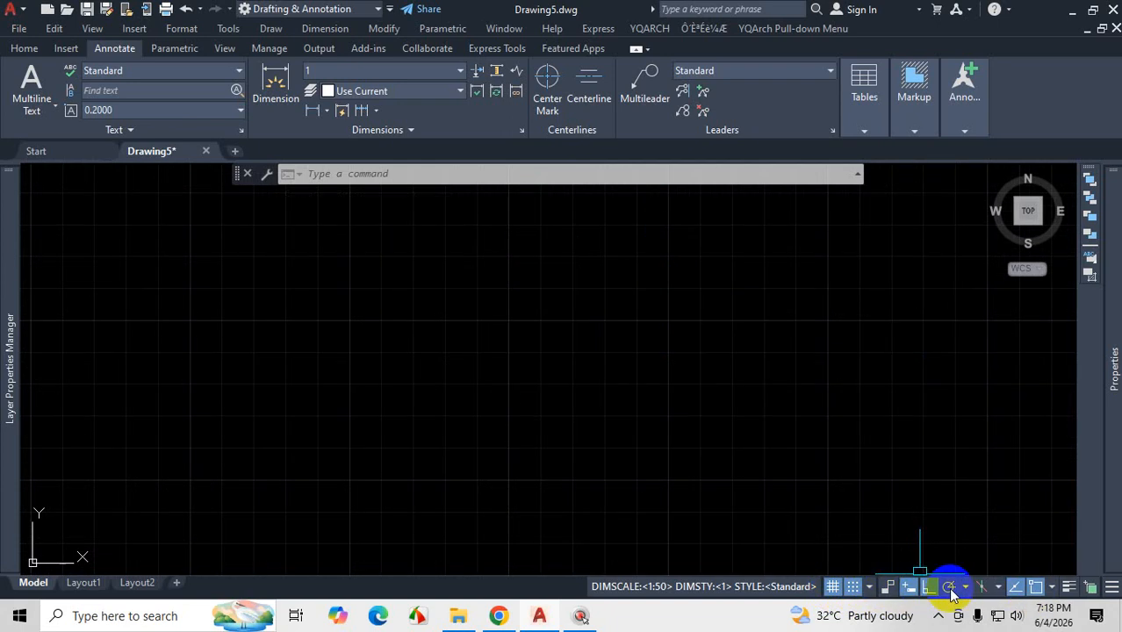
pyautogui.click(833, 594)
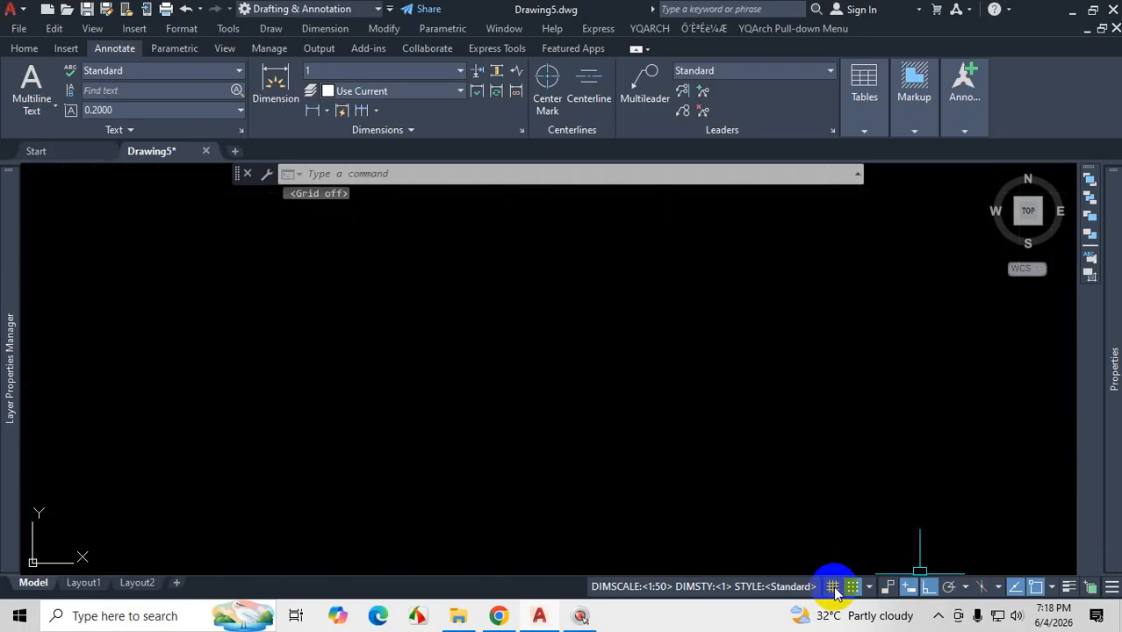
pyautogui.click(832, 588)
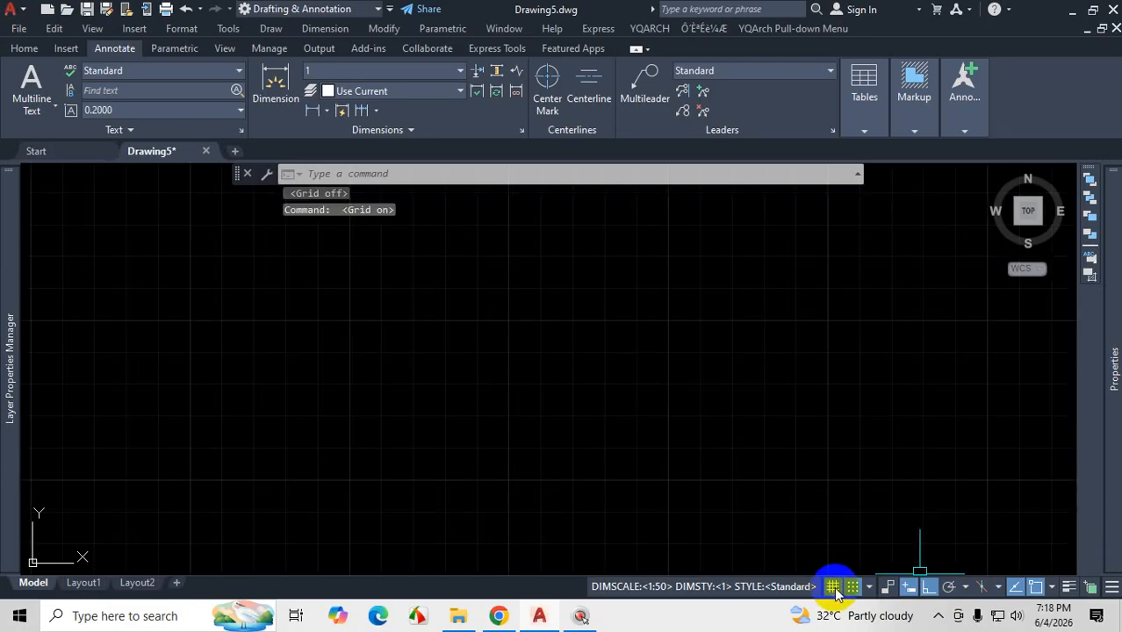
pyautogui.click(833, 588)
pyautogui.click(834, 587)
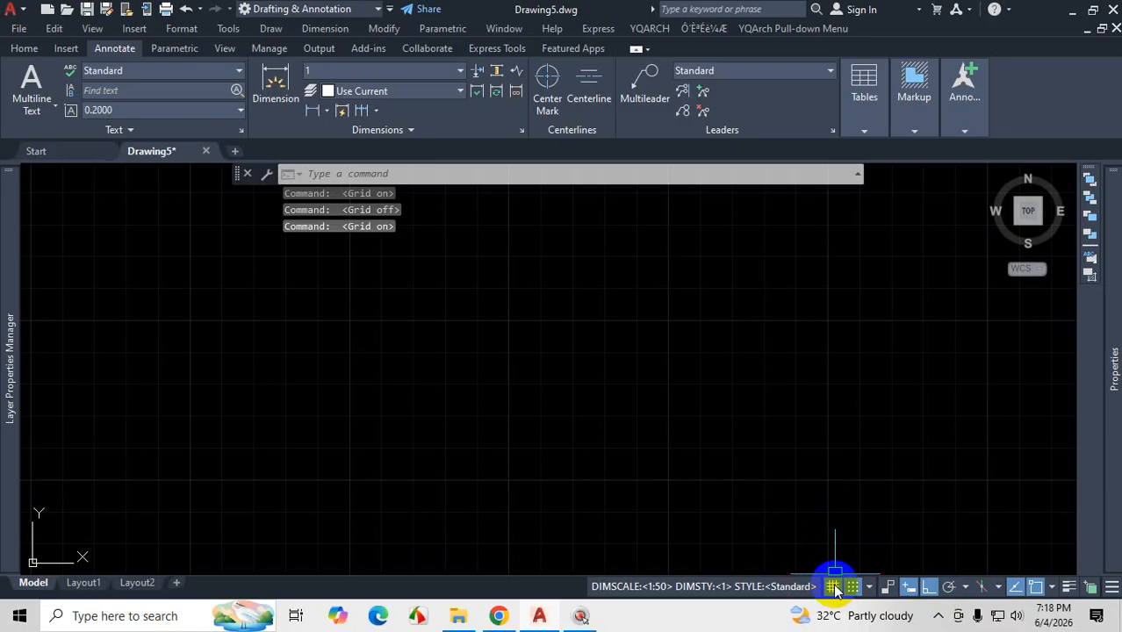
pyautogui.click(937, 615)
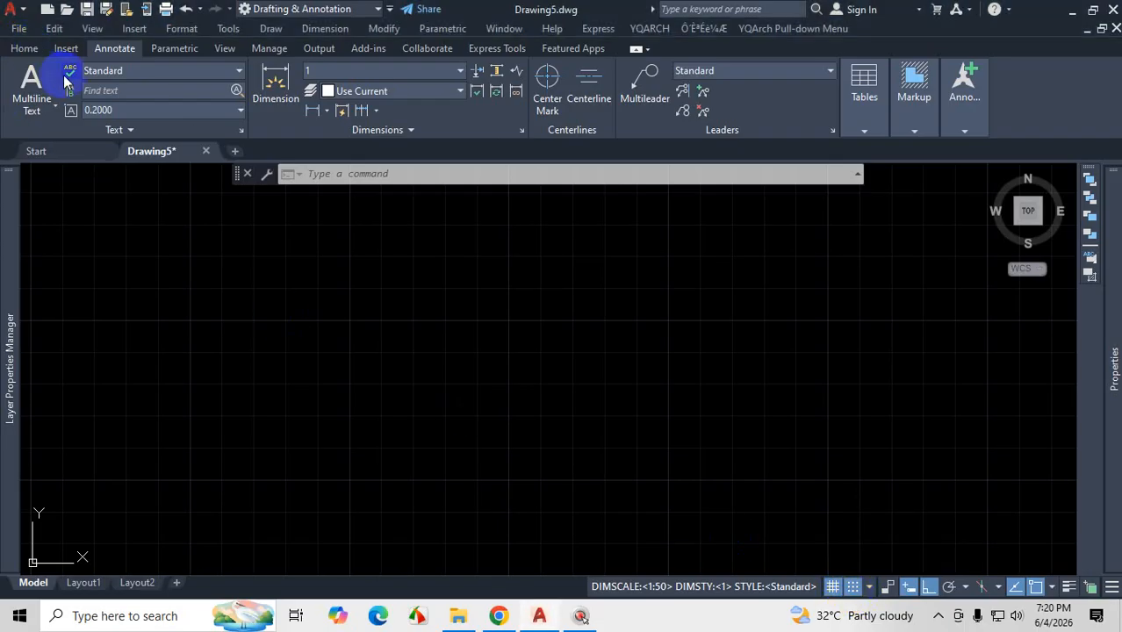
# - Start the Line command and examine how the cursor jumps between grid points with snap on
pyautogui.click(24, 49)
pyautogui.click(20, 87)
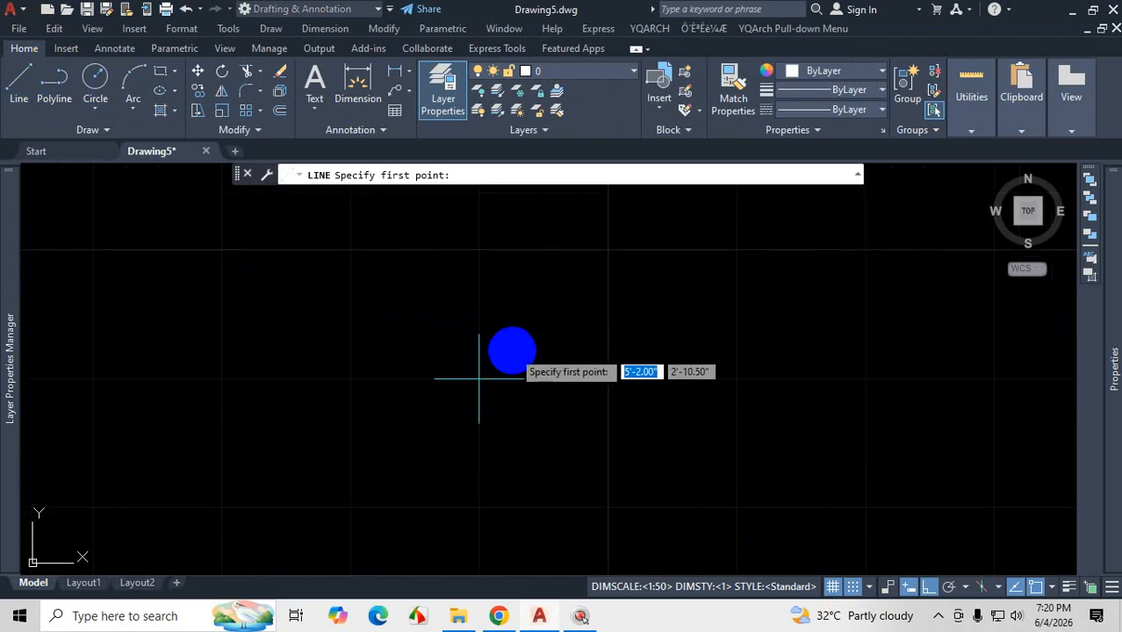
pyautogui.scroll(5, 478, 379)
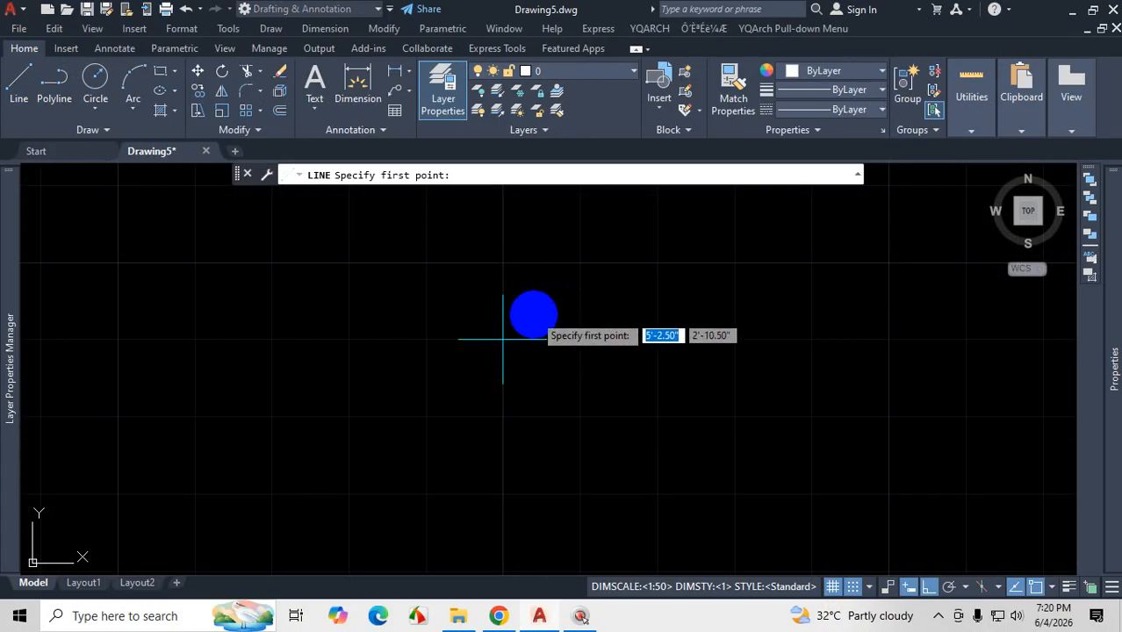
pyautogui.hotkey('ctrl', '1')
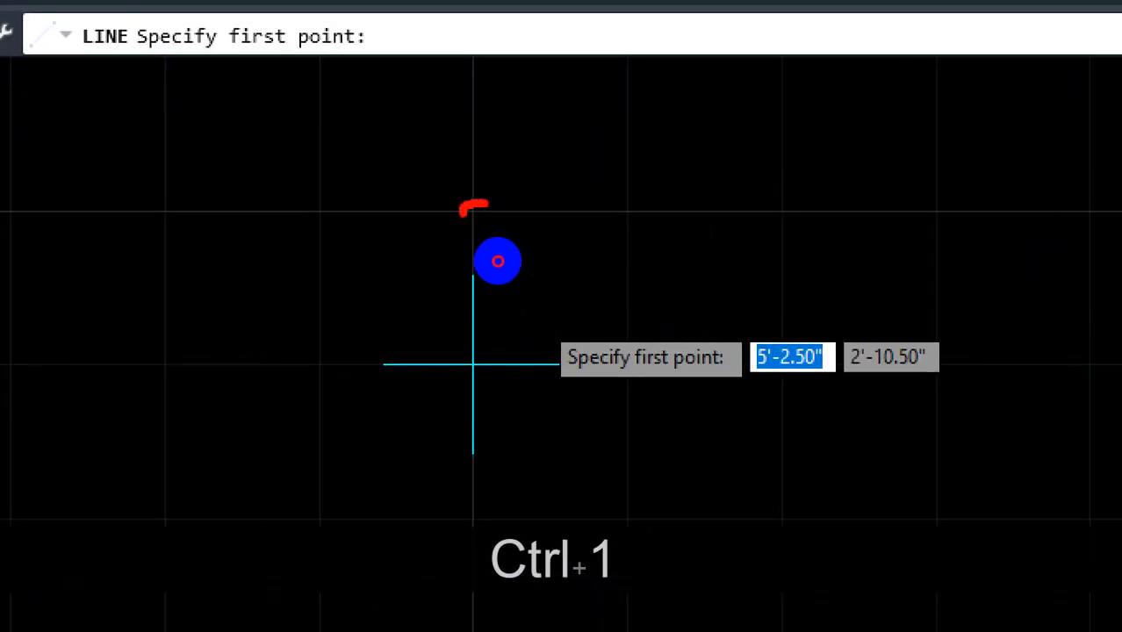
pyautogui.moveTo(469, 206); pyautogui.dragTo(453, 192)
pyautogui.moveTo(627, 208)
pyautogui.mouseDown()
pyautogui.moveTo(654, 210)
pyautogui.moveTo(634, 213)
pyautogui.mouseUp()
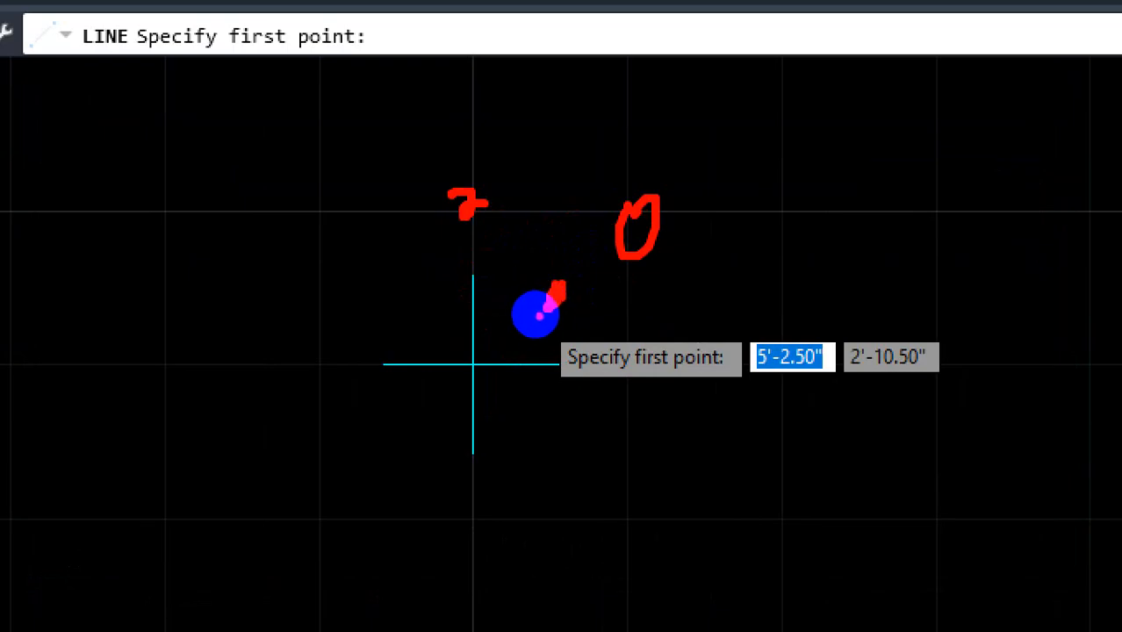
pyautogui.press('Escape')
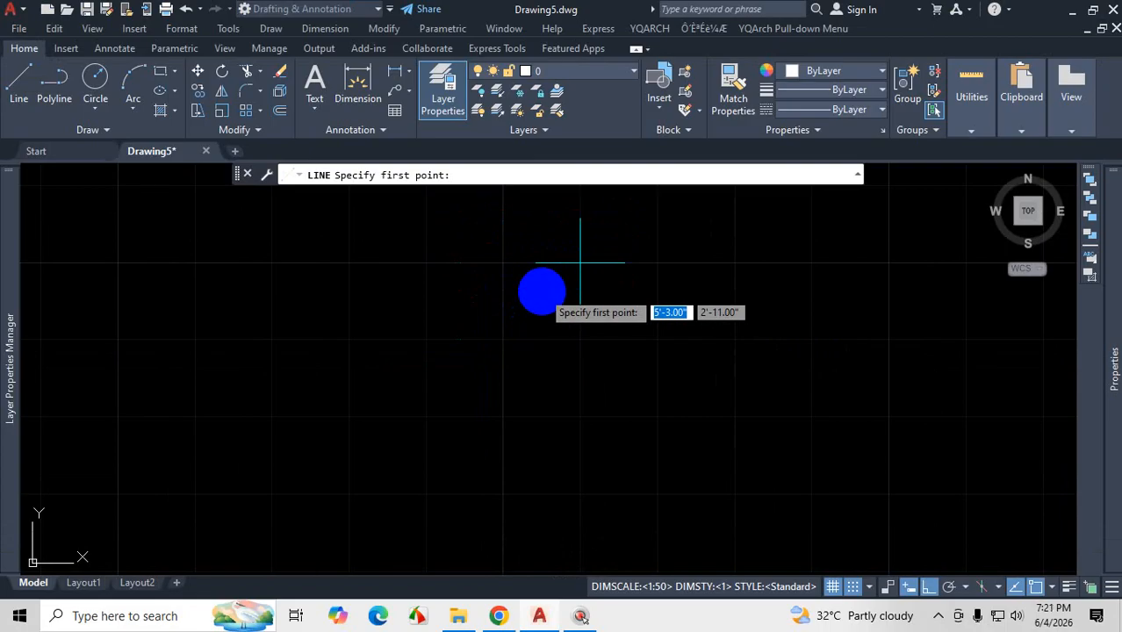
# - Turn off snap mode and the grid display while the Line command waits for its first point
pyautogui.click(851, 587)
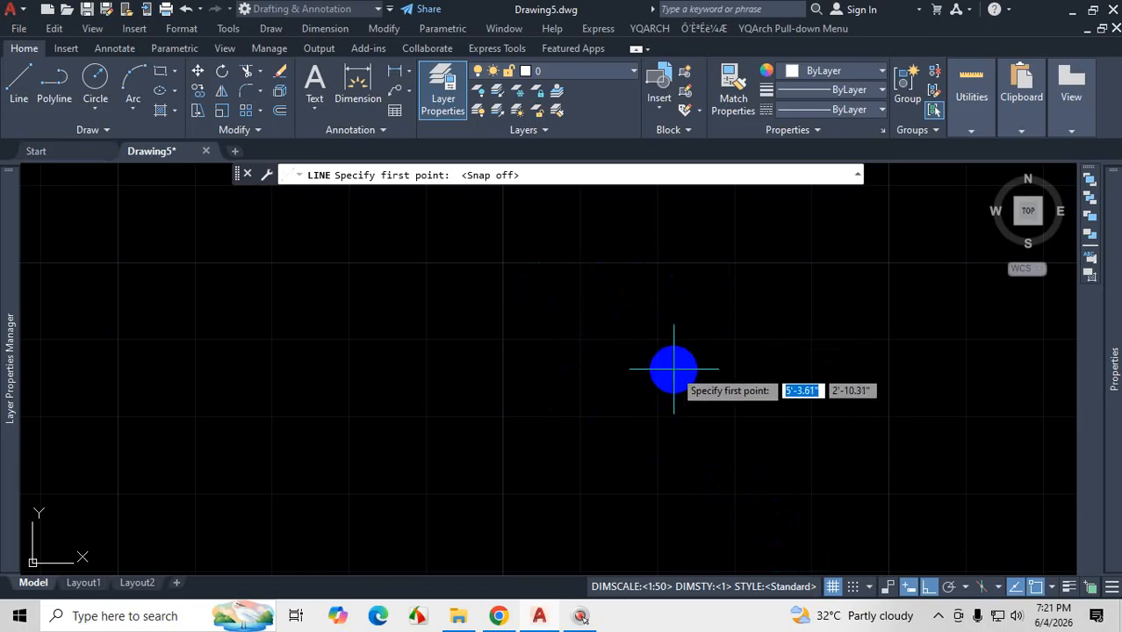
pyautogui.click(838, 592)
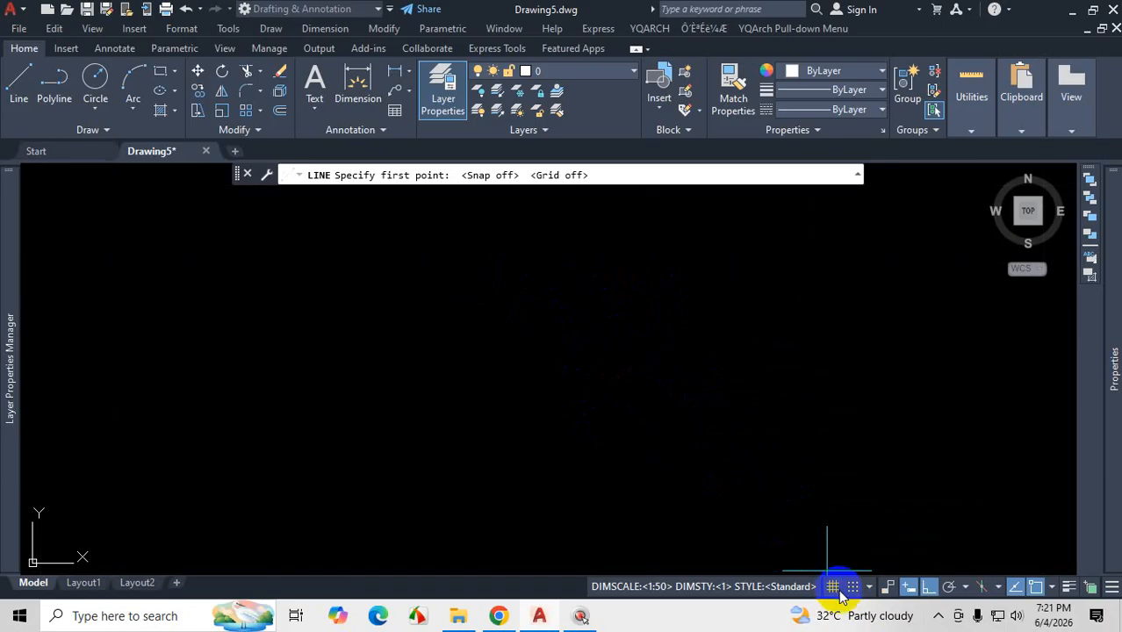
# - Toggle snap mode on and off again, and enable Infer Constraints while the Line command waits for its first point
pyautogui.click(854, 590)
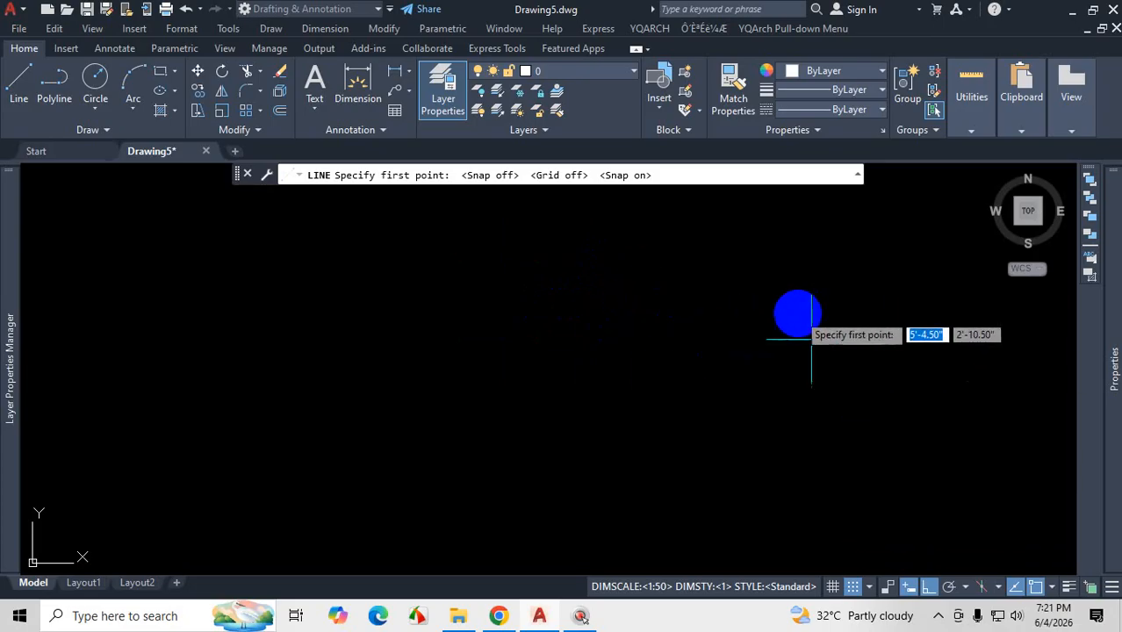
pyautogui.click(852, 586)
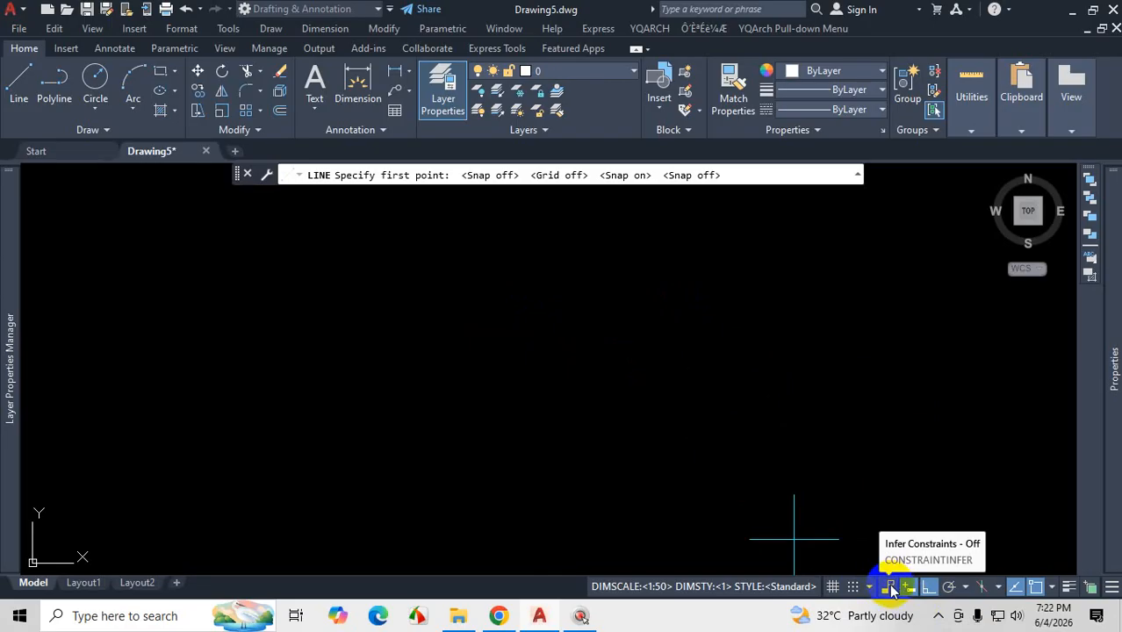
pyautogui.click(889, 588)
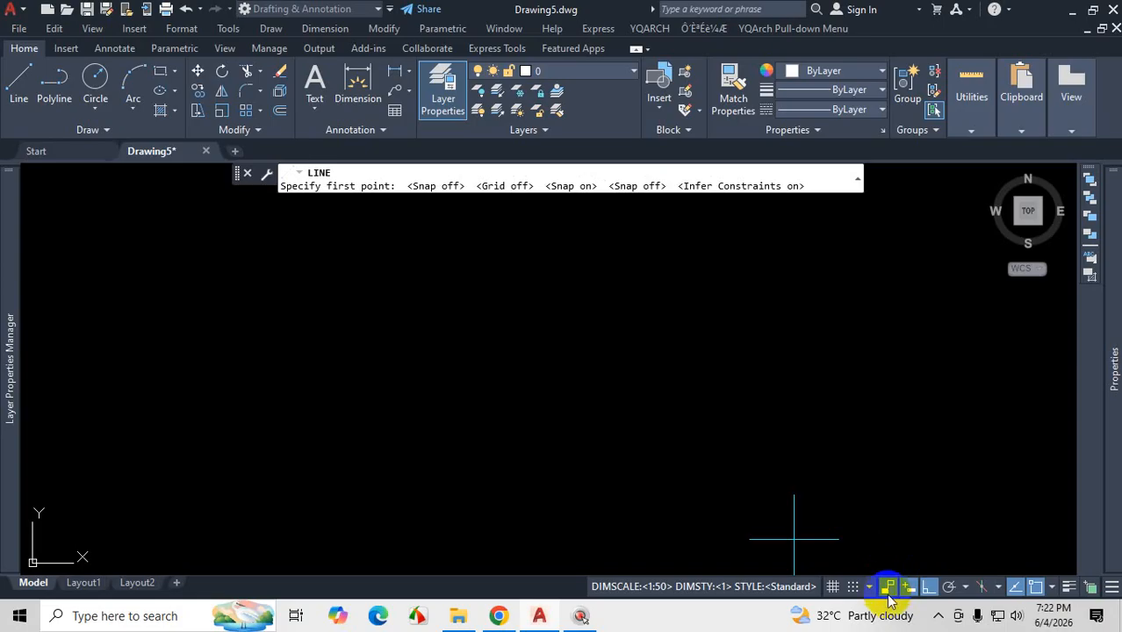
# - Draw a stepped chain of nine connected horizontal and vertical lines with Infer Constraints active
pyautogui.click(391, 293)
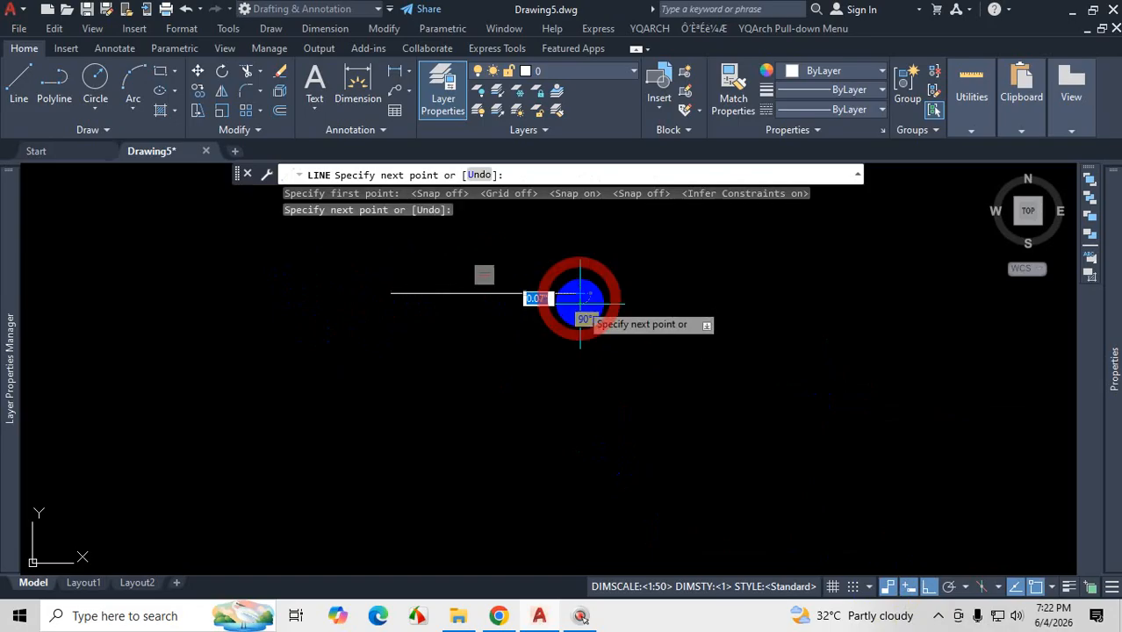
pyautogui.click(579, 298)
pyautogui.click(579, 372)
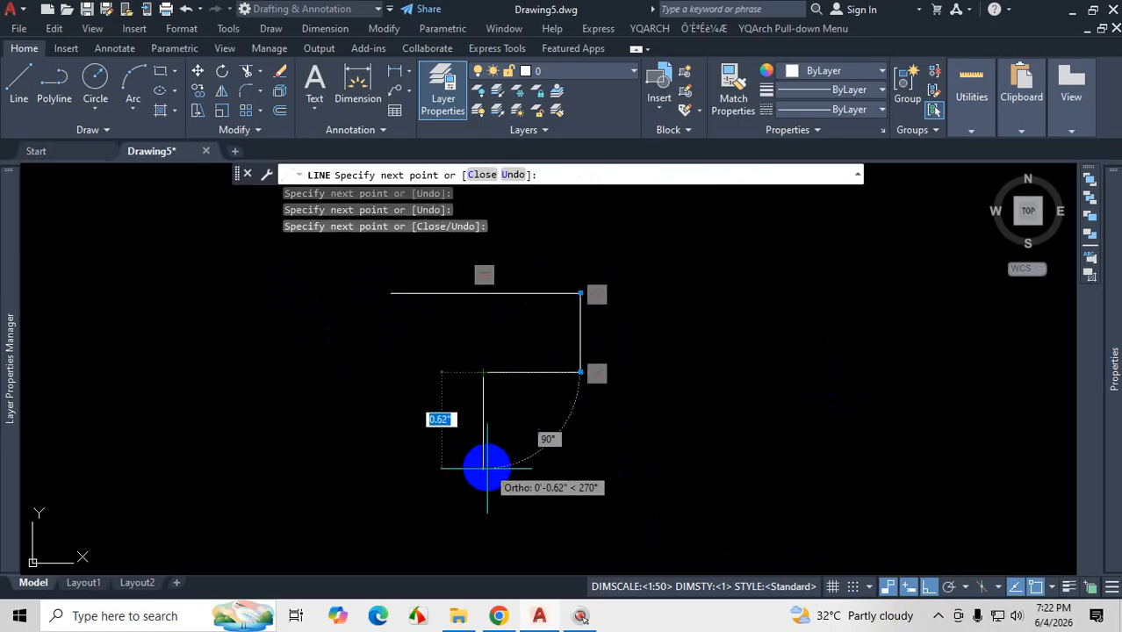
pyautogui.click(483, 485)
pyautogui.click(584, 485)
pyautogui.click(584, 419)
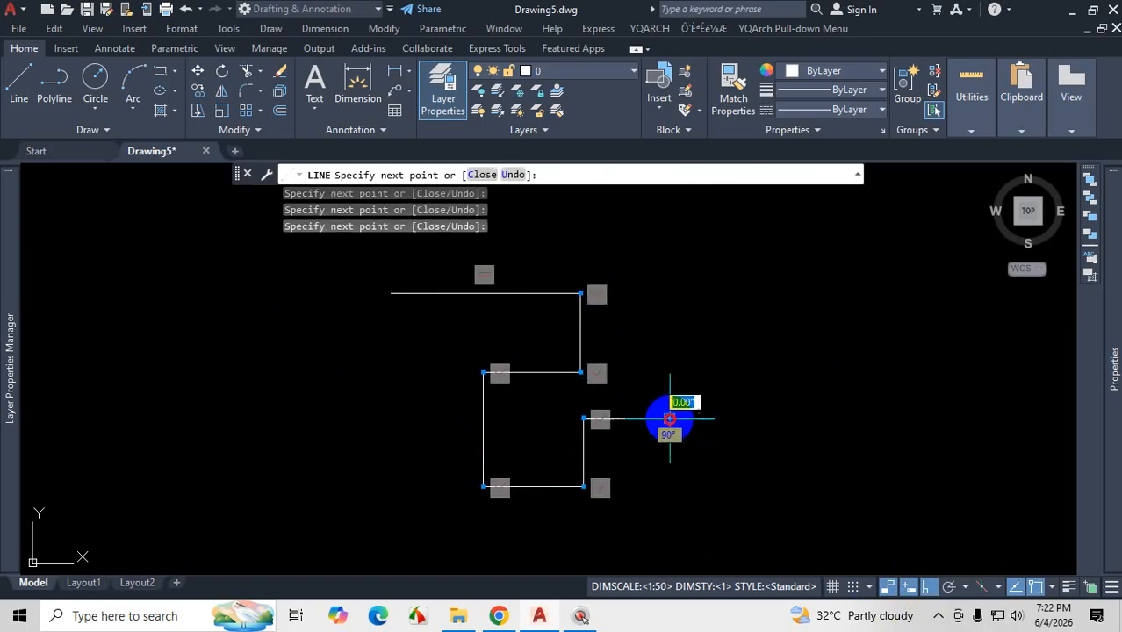
pyautogui.click(670, 419)
pyautogui.click(671, 493)
pyautogui.click(770, 478)
pyautogui.press('Escape')
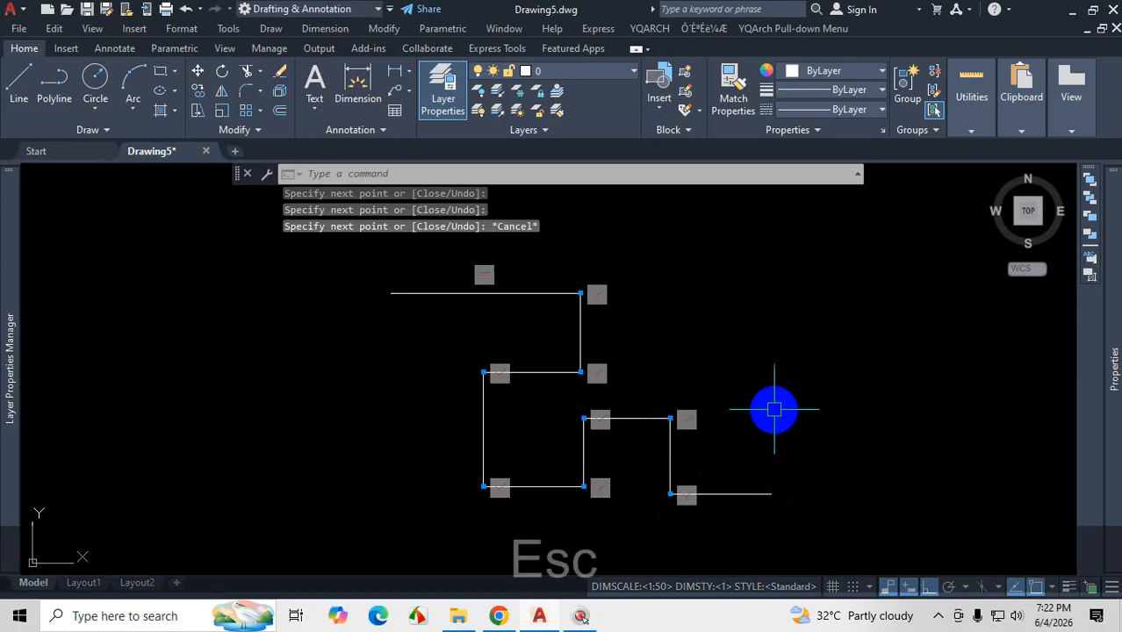
# - Turn off Infer Constraints and draw a second stepped chain of eight horizontal and vertical lines beside the first
pyautogui.click(890, 588)
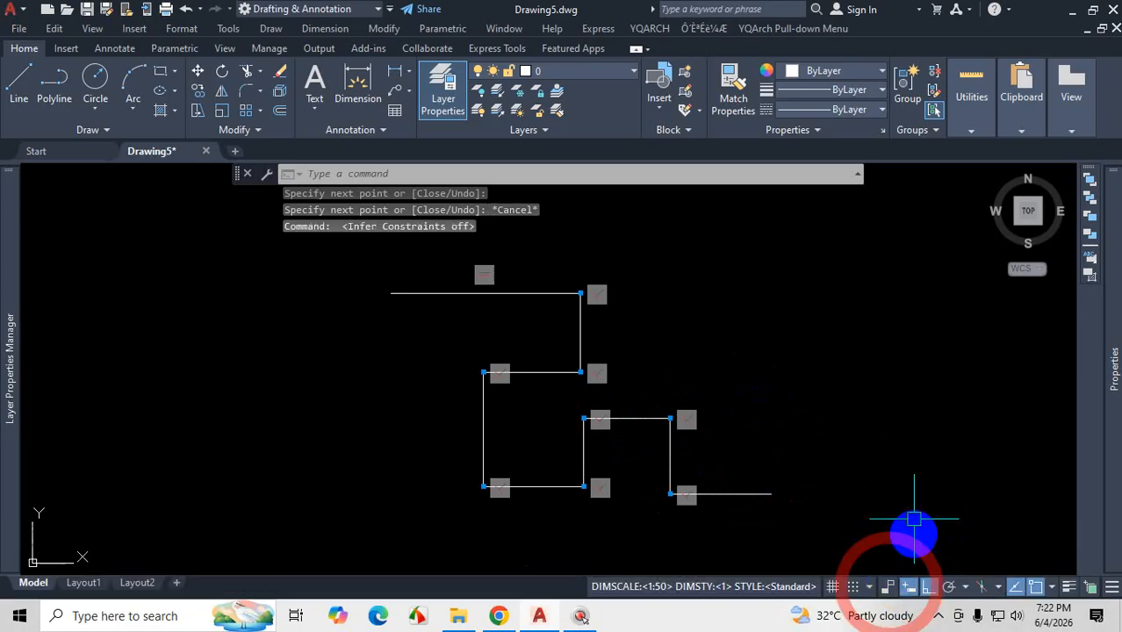
pyautogui.click(18, 83)
pyautogui.click(768, 285)
pyautogui.click(873, 285)
pyautogui.click(873, 382)
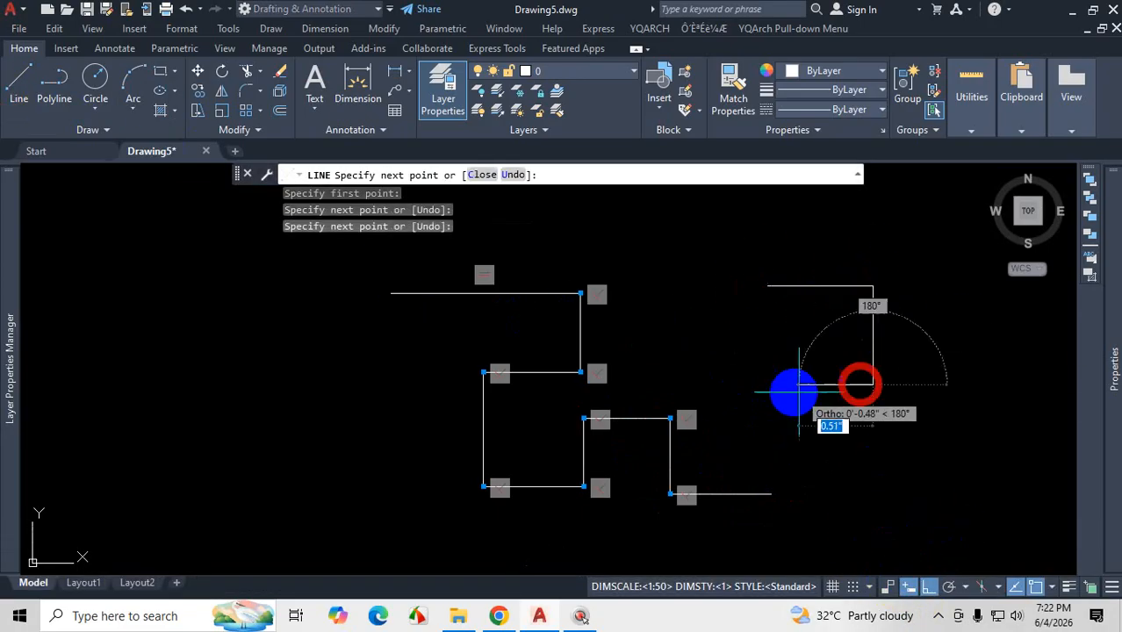
pyautogui.click(787, 383)
pyautogui.click(787, 489)
pyautogui.click(919, 489)
pyautogui.click(918, 357)
pyautogui.click(971, 357)
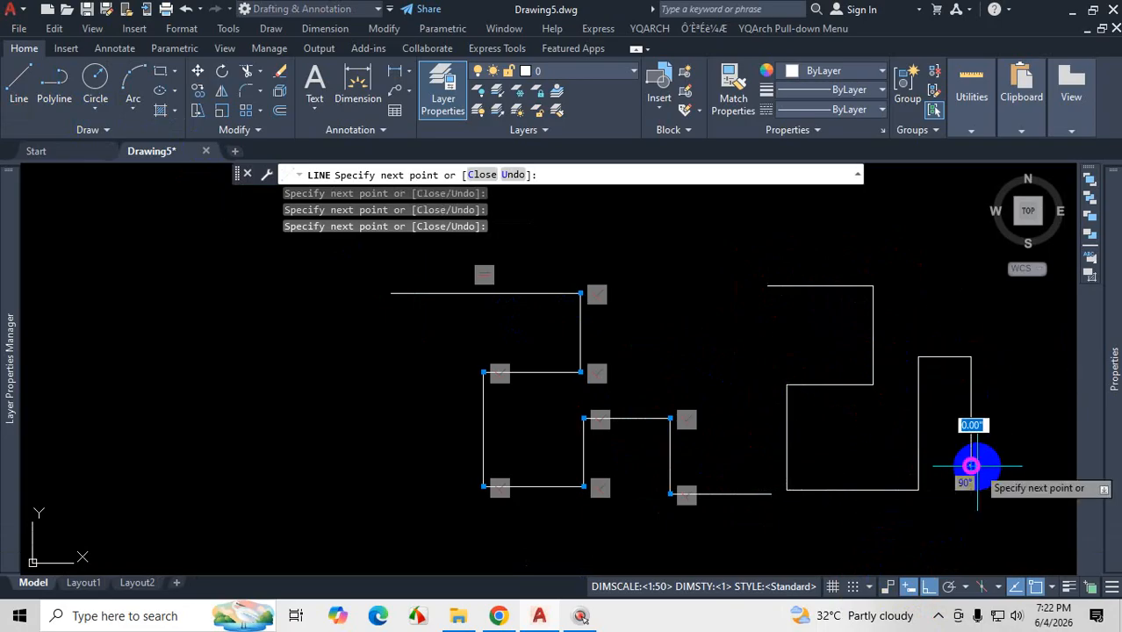
pyautogui.press('Escape')
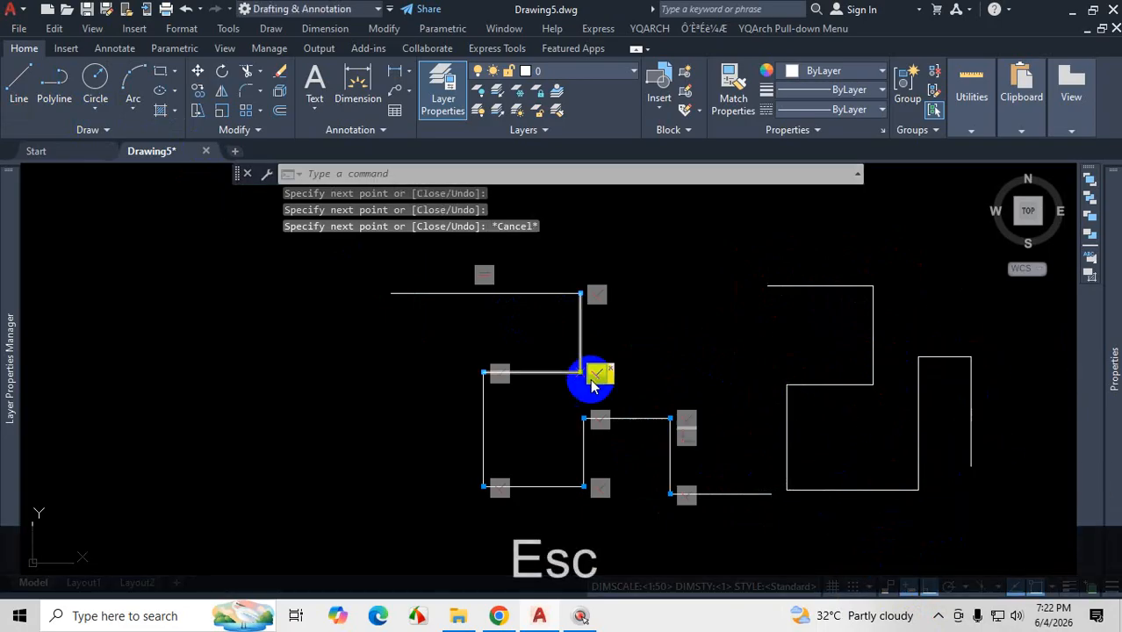
# - Examine the constraint markers on the first line chain, compare them with the unconstrained chain, and review the parametric constraint tools
pyautogui.hotkey('ctrl', '1')
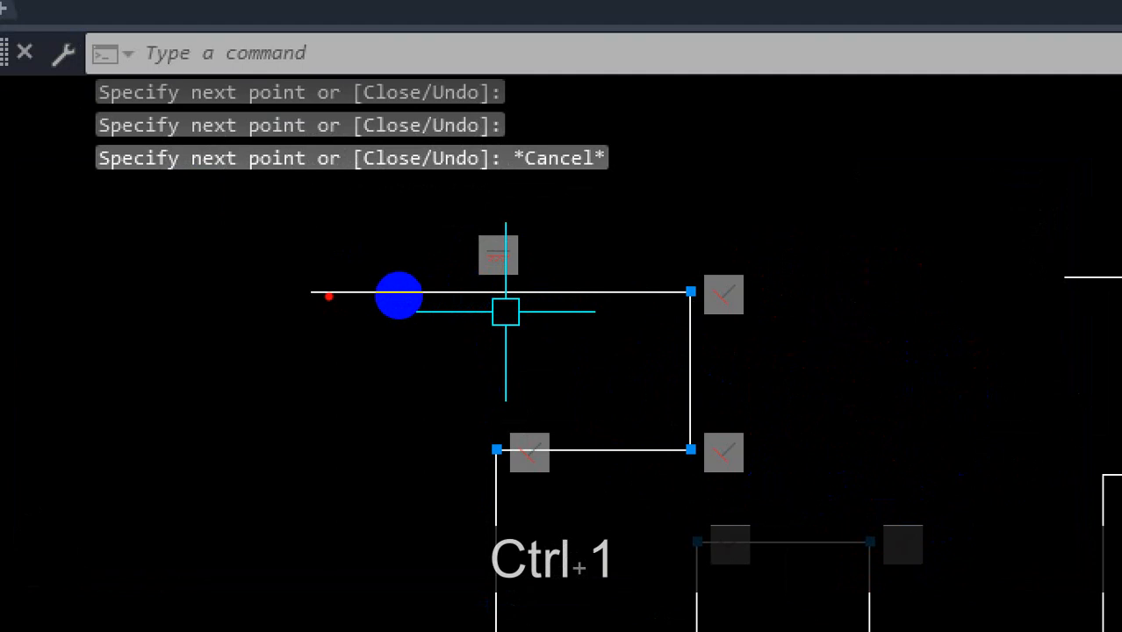
pyautogui.moveTo(328, 297); pyautogui.dragTo(683, 303)
pyautogui.moveTo(473, 249)
pyautogui.mouseDown()
pyautogui.moveTo(545, 247)
pyautogui.moveTo(521, 272)
pyautogui.moveTo(487, 188)
pyautogui.mouseUp()
pyautogui.press('Escape')
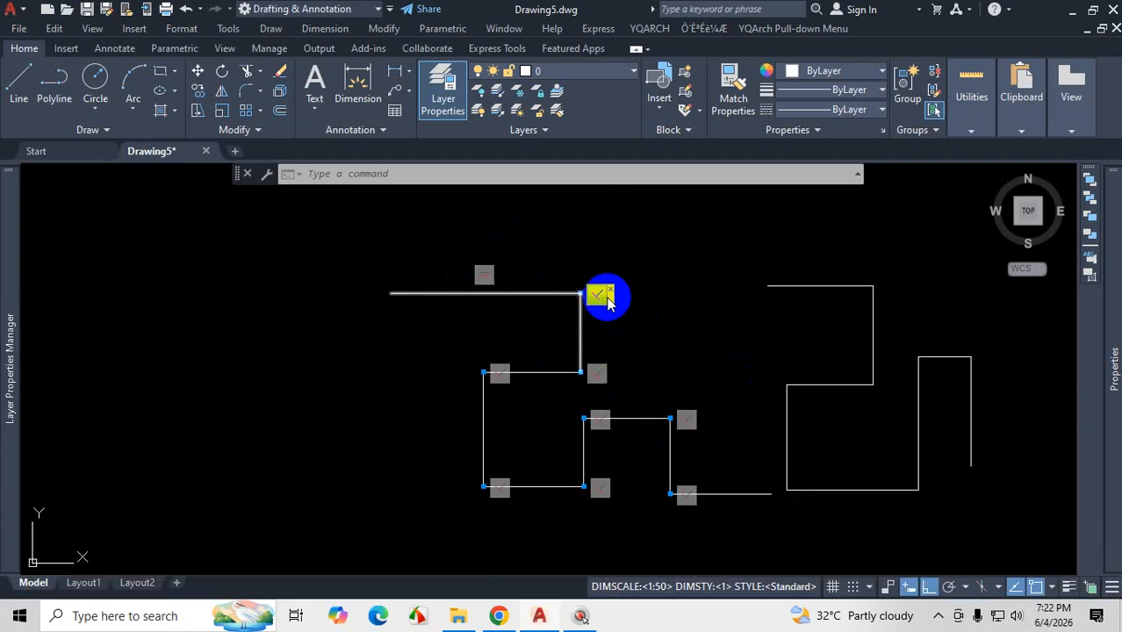
pyautogui.scroll(4, 604, 296)
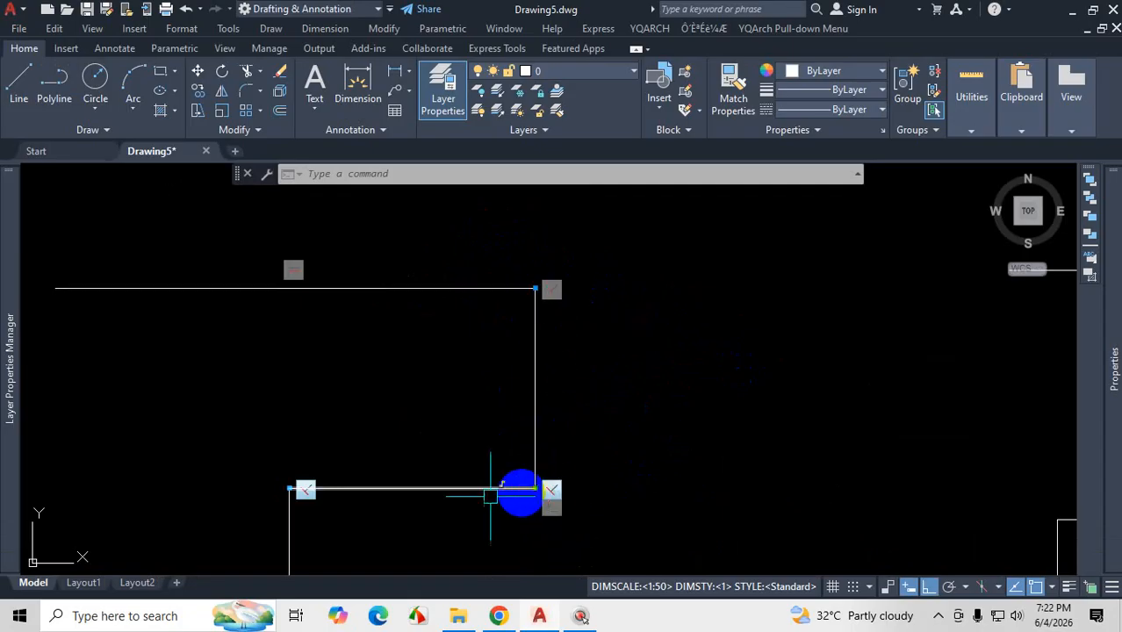
pyautogui.scroll(-8, 518, 312)
pyautogui.scroll(6, 614, 303)
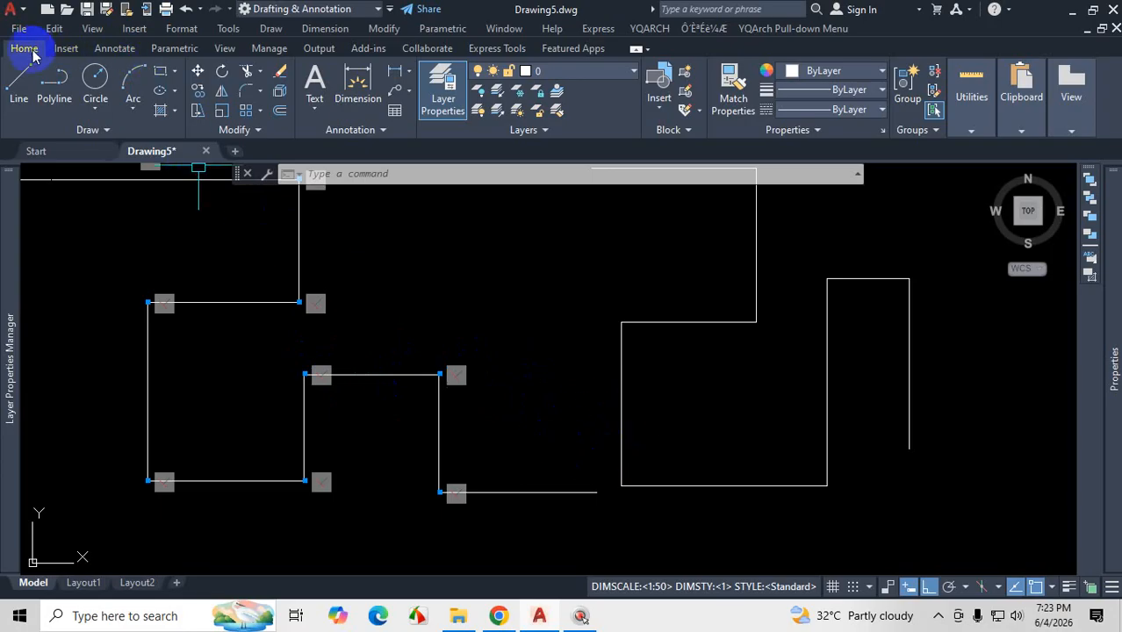
pyautogui.click(175, 49)
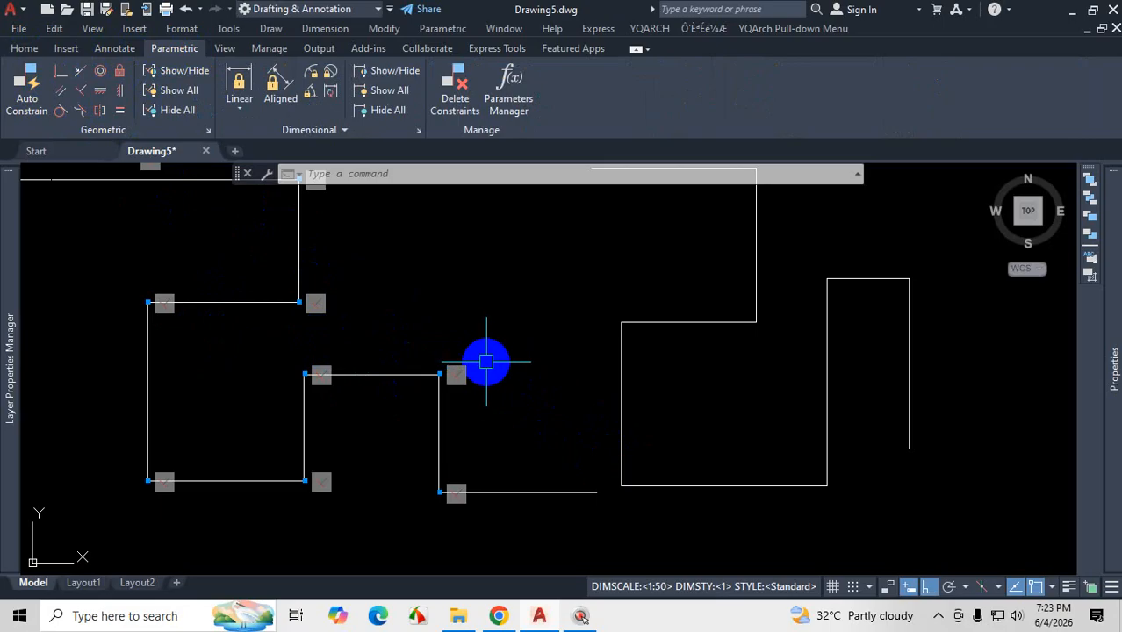
pyautogui.scroll(-2, 491, 378)
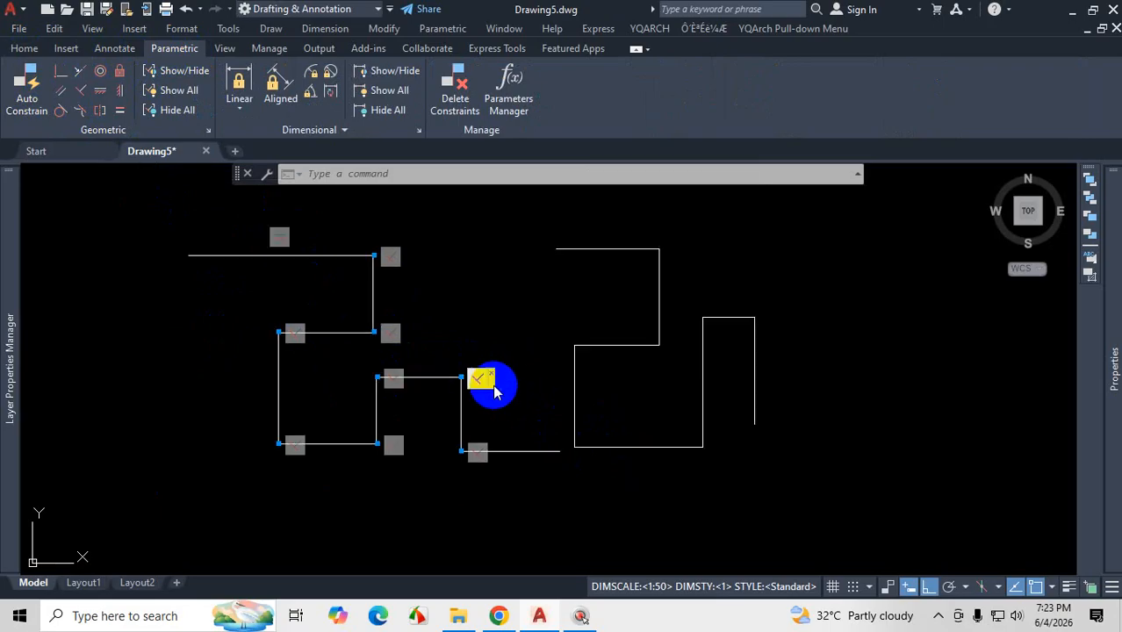
pyautogui.scroll(4, 356, 232)
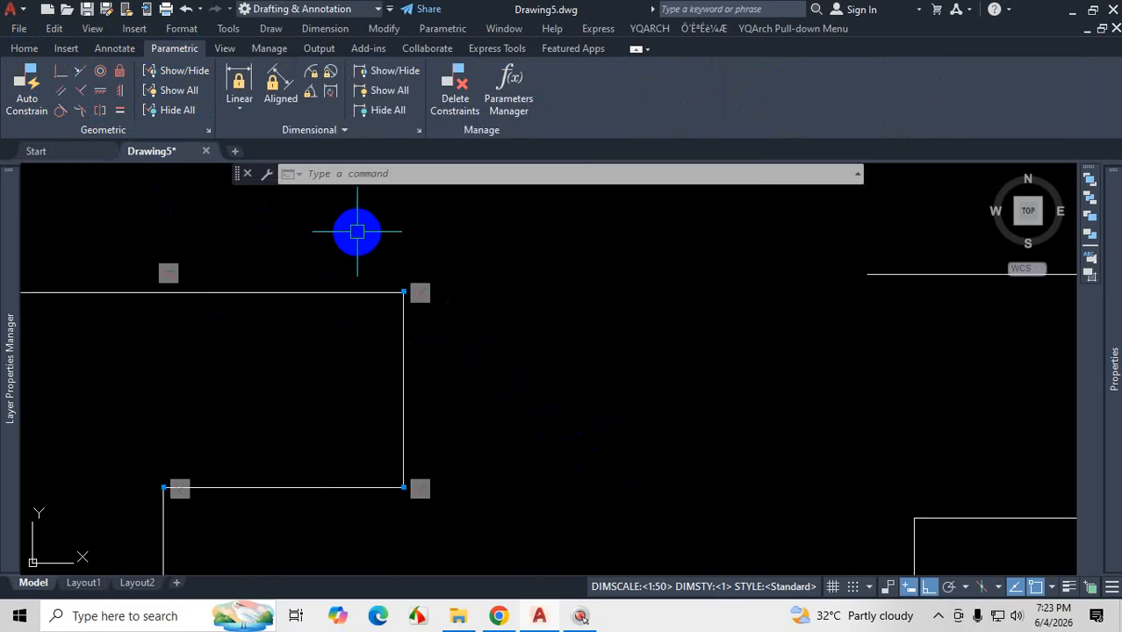
pyautogui.scroll(-4, 422, 202)
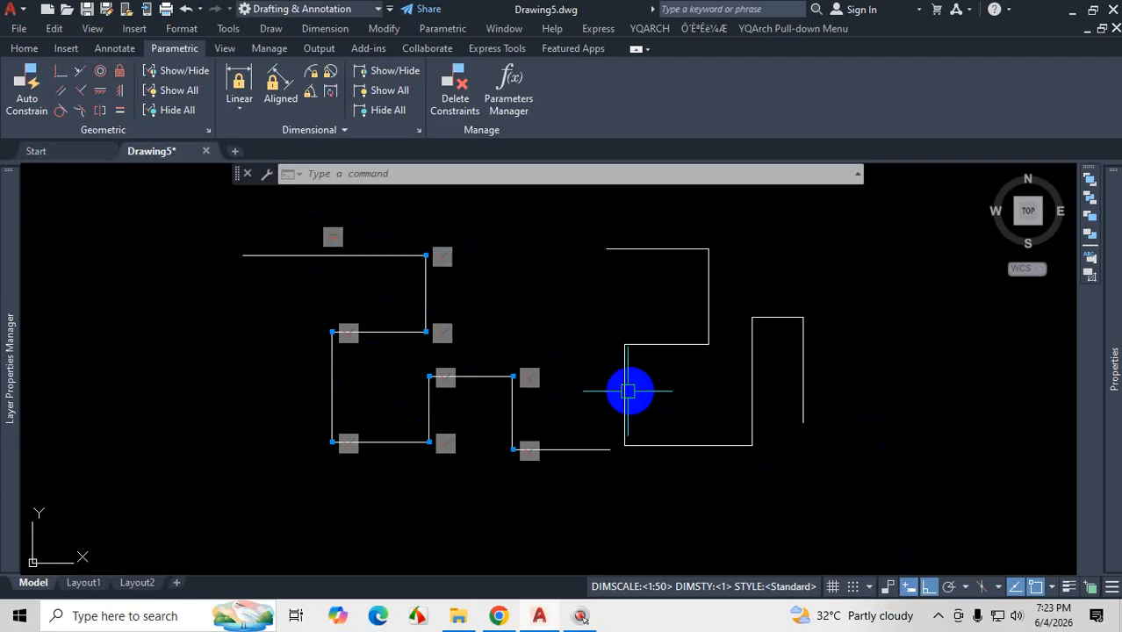
# - Delete all geometric constraints from the first line chain
pyautogui.click(464, 99)
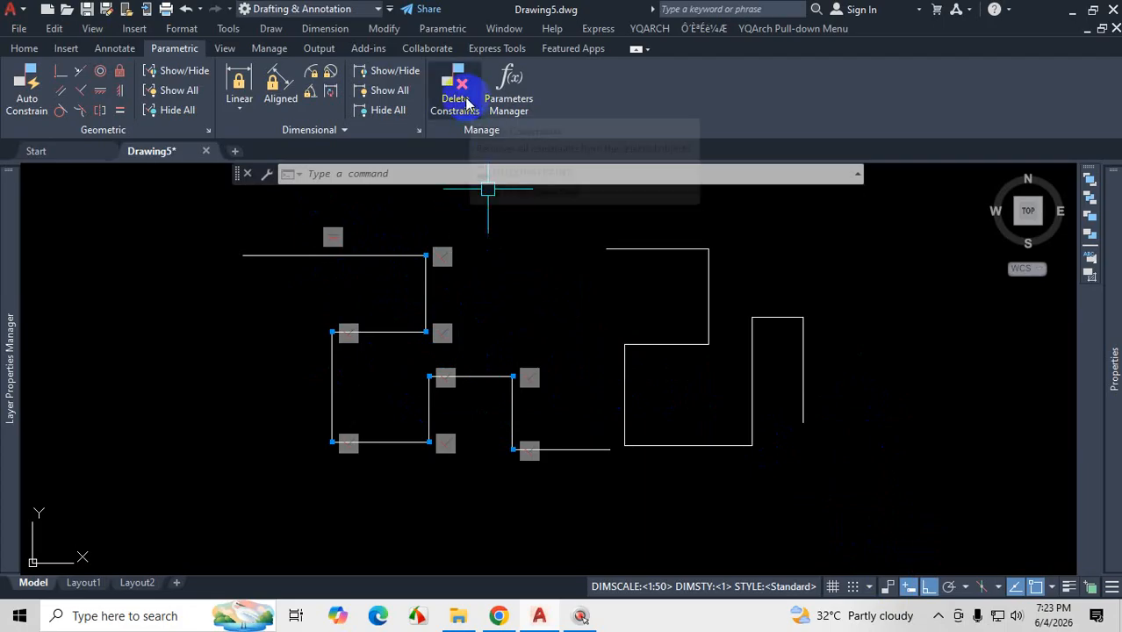
pyautogui.scroll(-2, 351, 280)
pyautogui.click(264, 213)
pyautogui.click(711, 519)
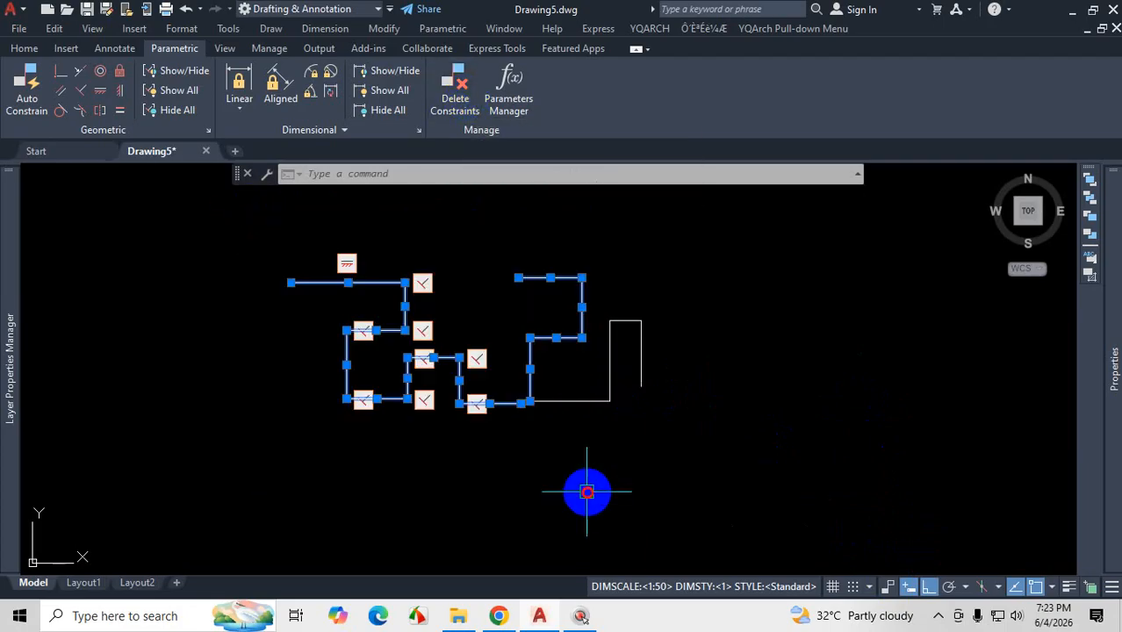
pyautogui.press('Return')
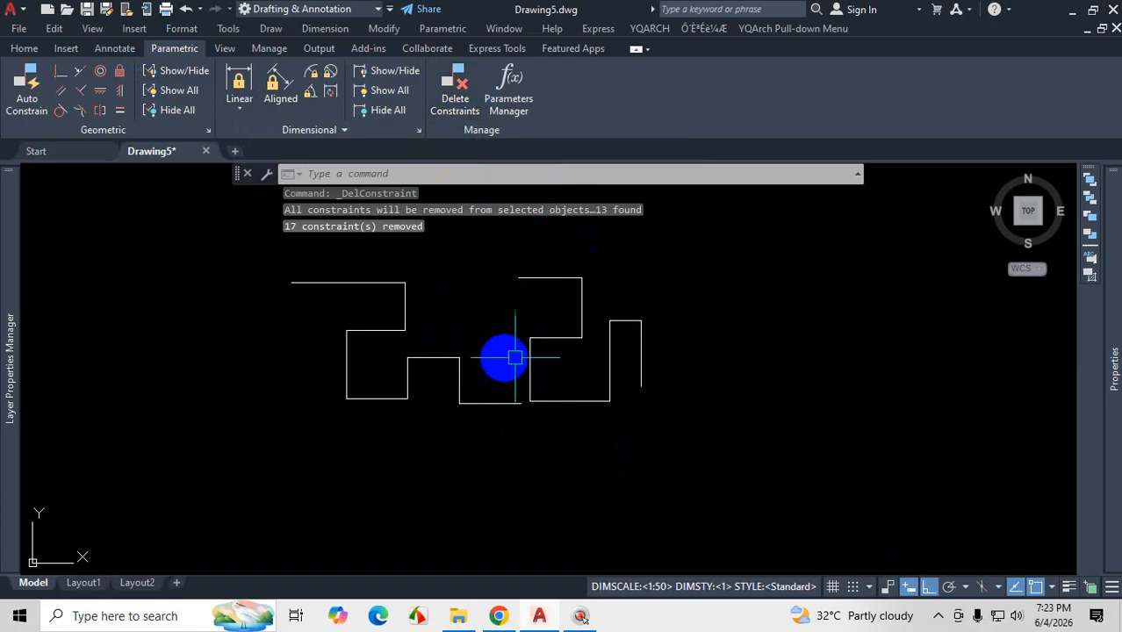
# - Undo the constraint deletion and both line chains, and redo the units change after undoing one operation too many
pyautogui.hotkey('ctrl', 'z')
pyautogui.hotkey('ctrl', 'z')
pyautogui.hotkey('ctrl', 'z')
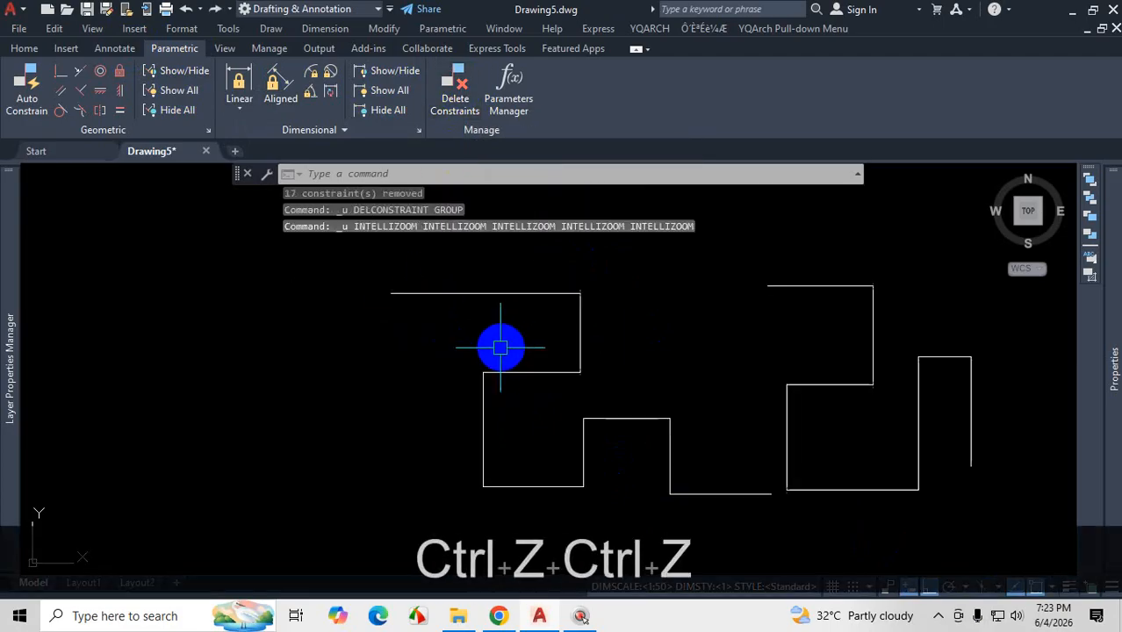
pyautogui.hotkey('ctrl', 'z')
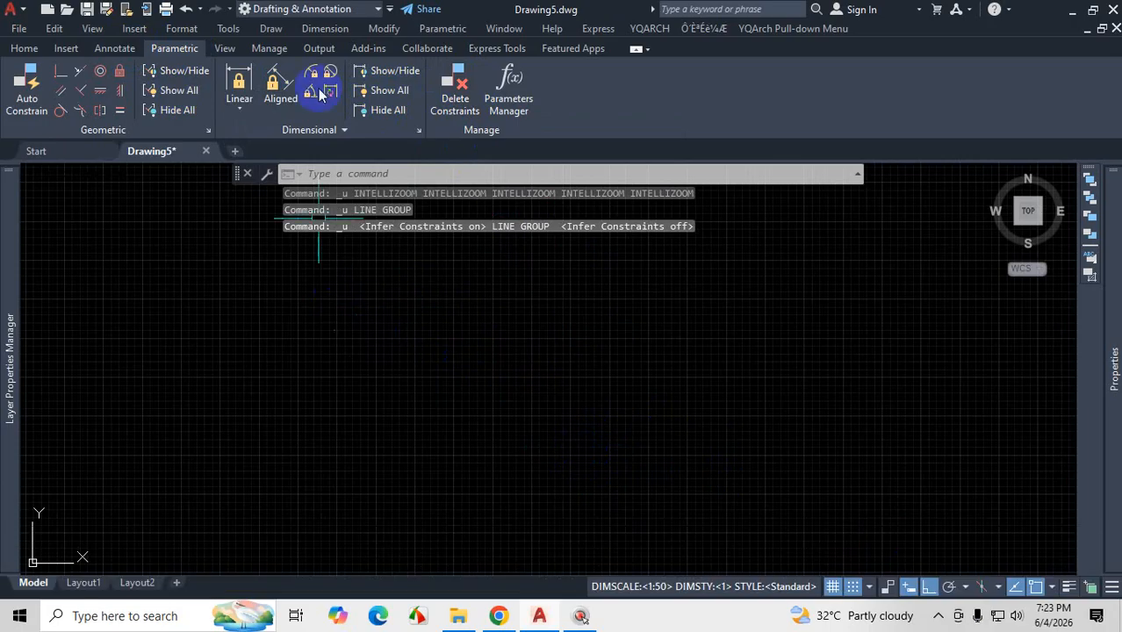
pyautogui.click(186, 10)
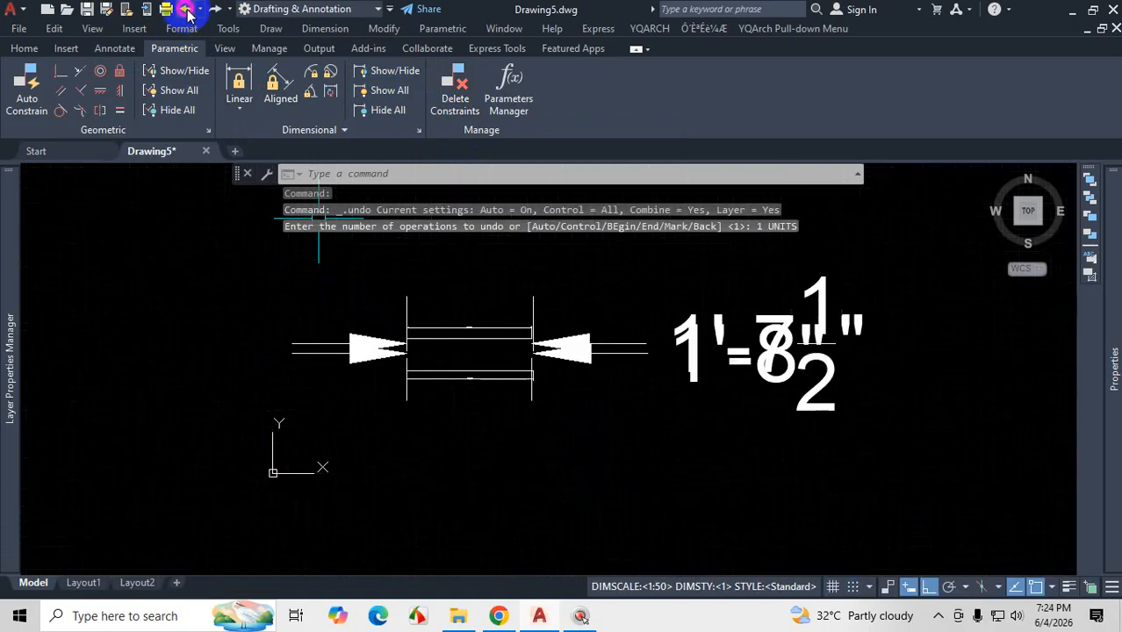
pyautogui.click(212, 10)
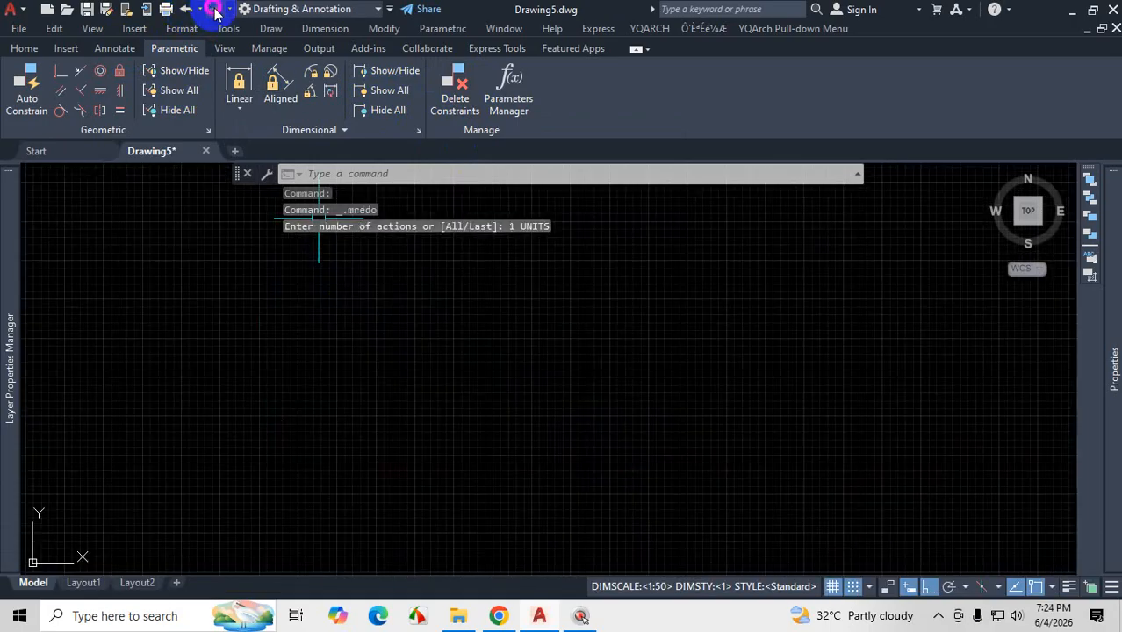
pyautogui.scroll(-3, 380, 265)
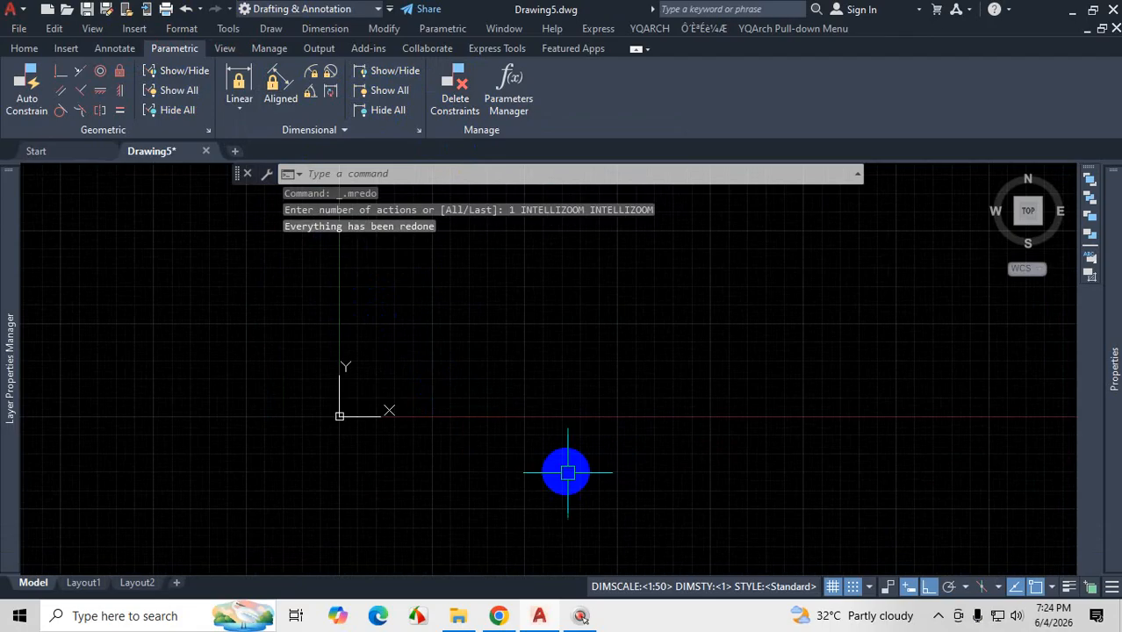
# - Enable Infer Constraints and turn off the grid display and snap mode
pyautogui.click(887, 586)
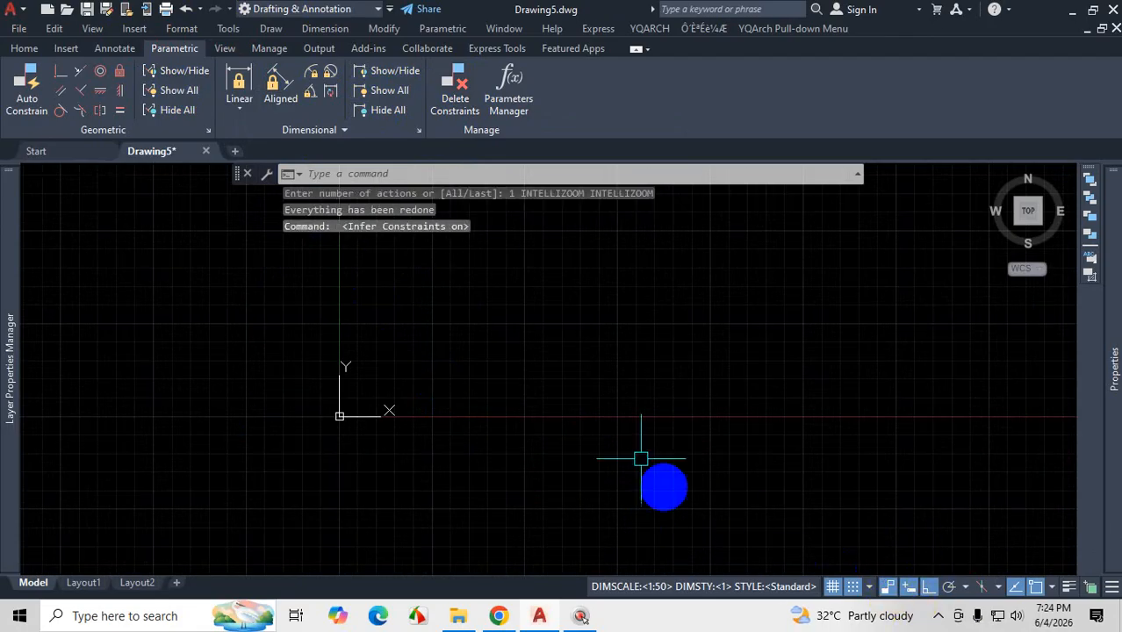
pyautogui.click(832, 586)
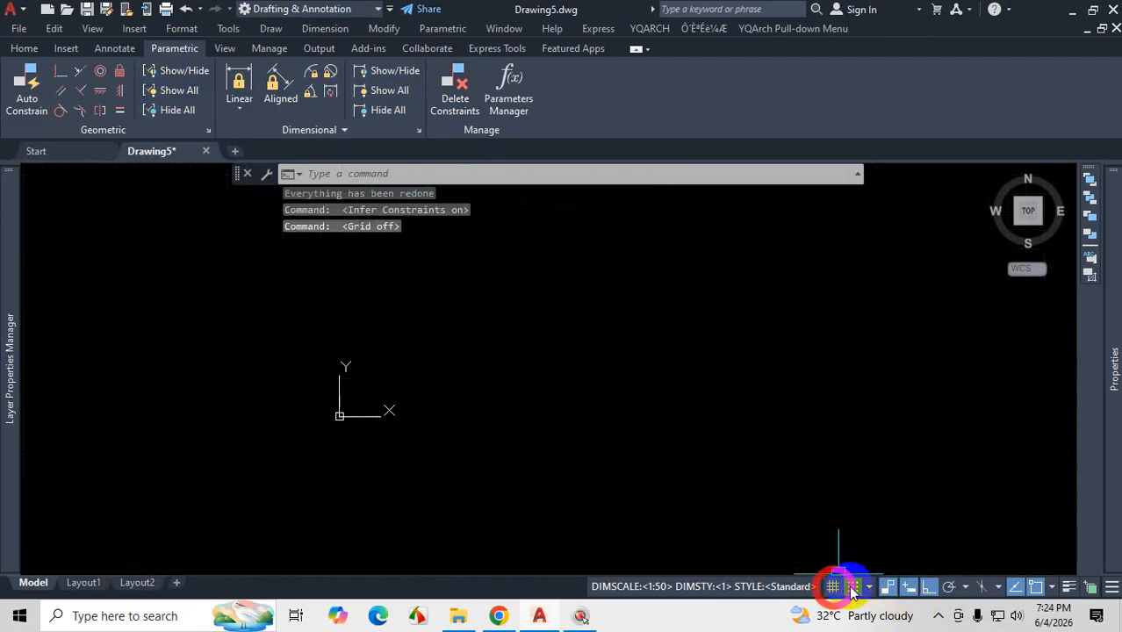
pyautogui.click(852, 586)
# - Draw a stepped chain of six connected horizontal and vertical lines, starting with a horizontal segment about 5' long
pyautogui.click(26, 49)
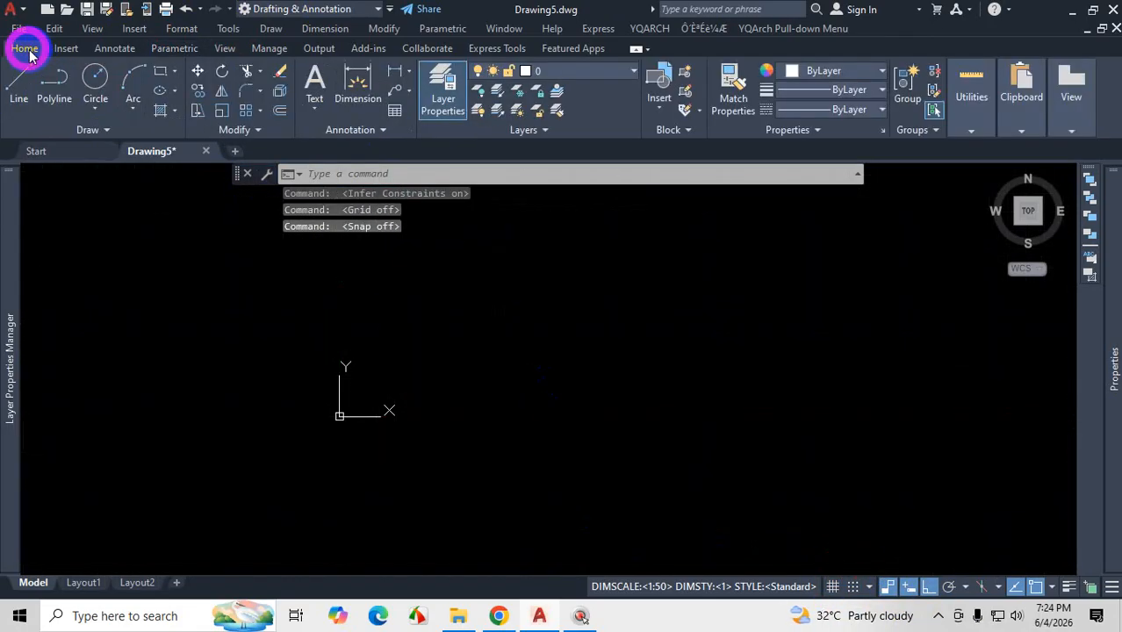
pyautogui.click(24, 86)
pyautogui.click(540, 279)
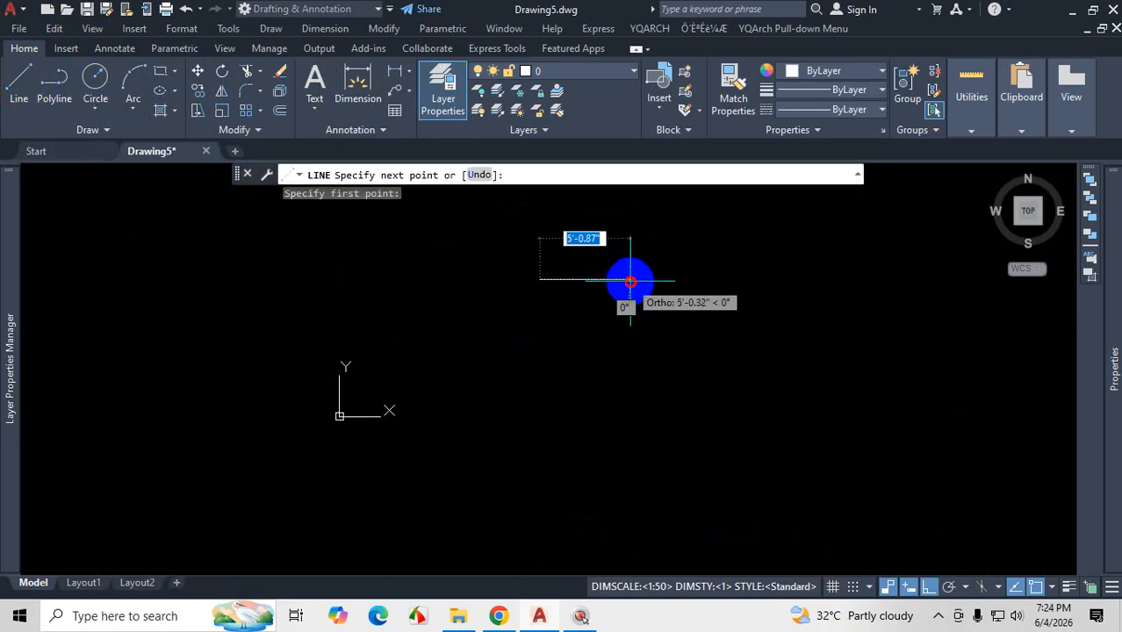
pyautogui.click(629, 279)
pyautogui.click(629, 369)
pyautogui.click(740, 369)
pyautogui.click(740, 310)
pyautogui.click(795, 310)
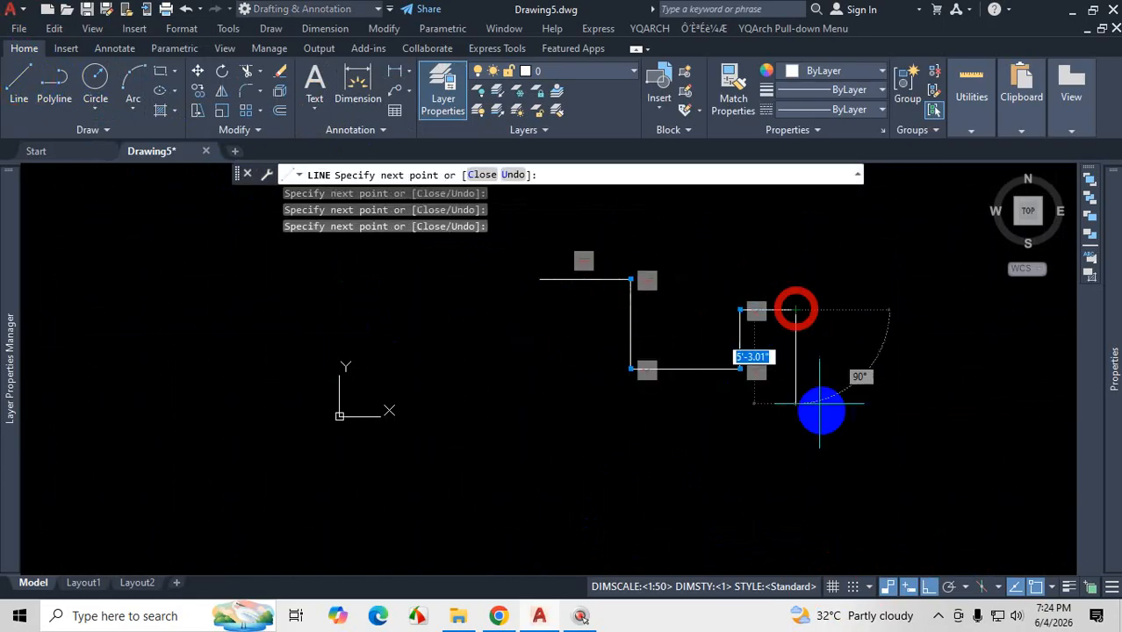
pyautogui.click(834, 432)
pyautogui.press('Escape')
# - Hide all geometric constraint markers on the stepped line chain
pyautogui.scroll(2, 904, 289)
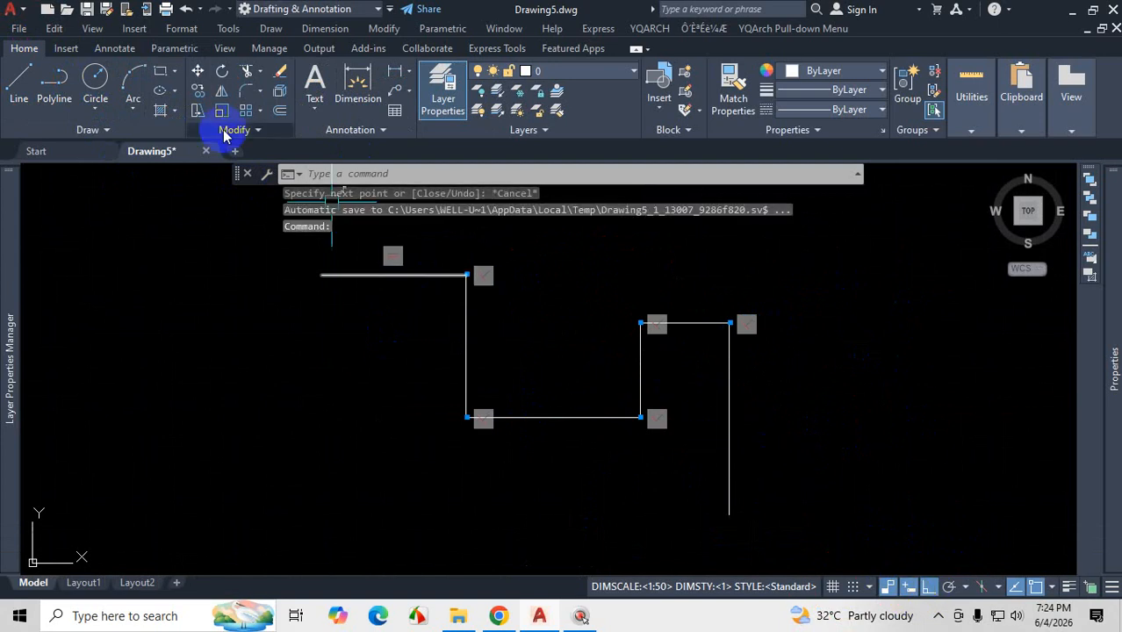
pyautogui.click(175, 51)
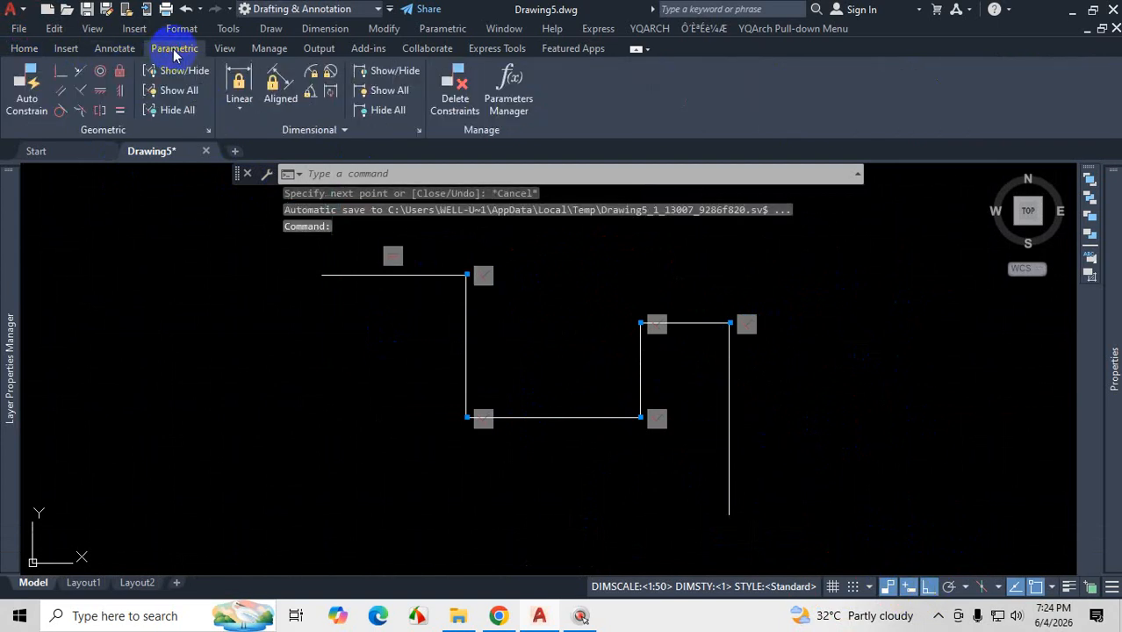
pyautogui.click(176, 109)
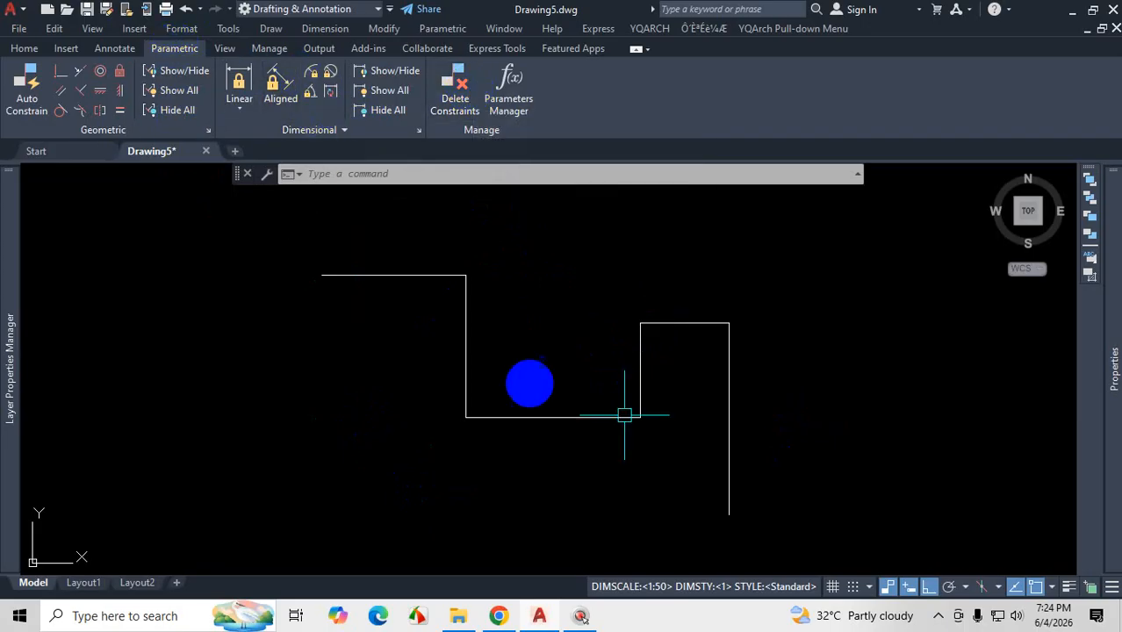
# - Turn off Infer Constraints and remove its toggle from the status bar
pyautogui.click(889, 588)
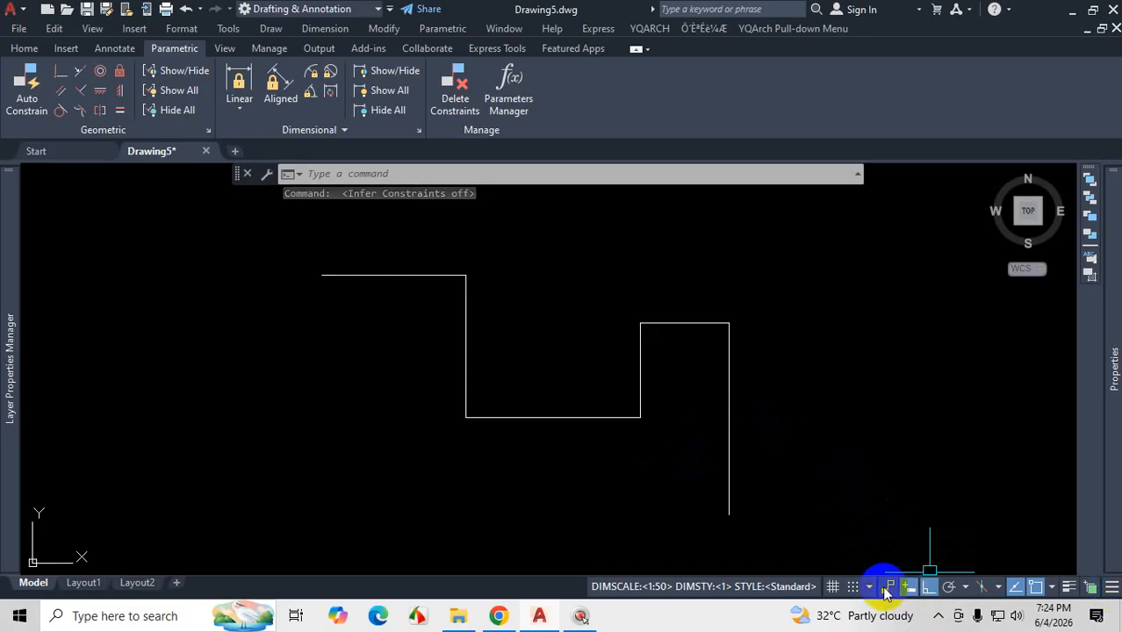
pyautogui.click(1111, 587)
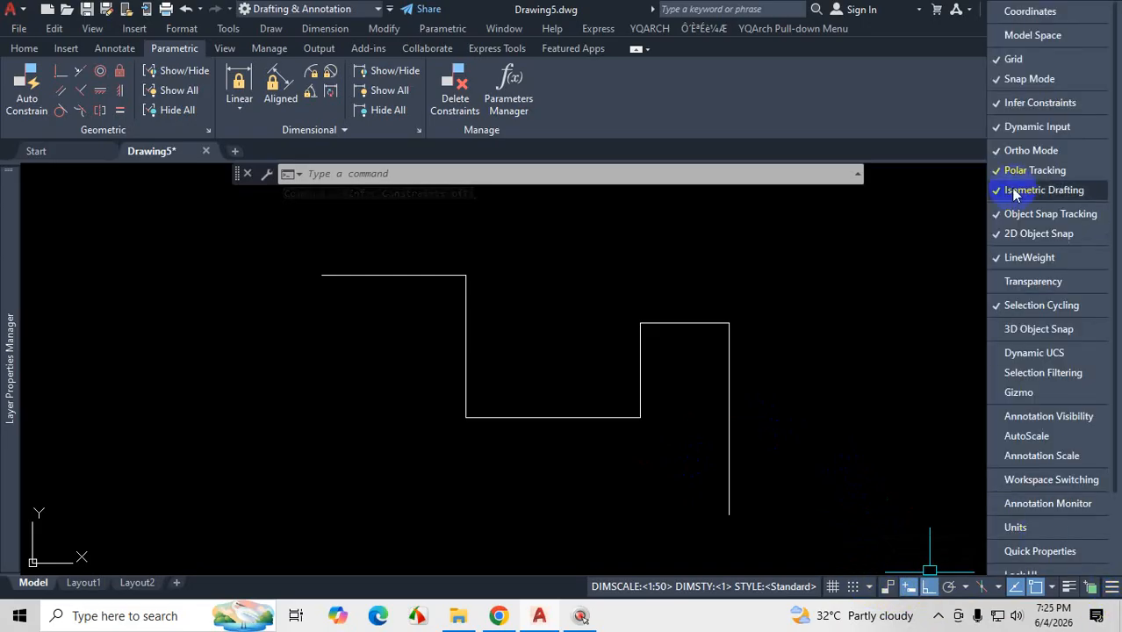
pyautogui.click(1038, 104)
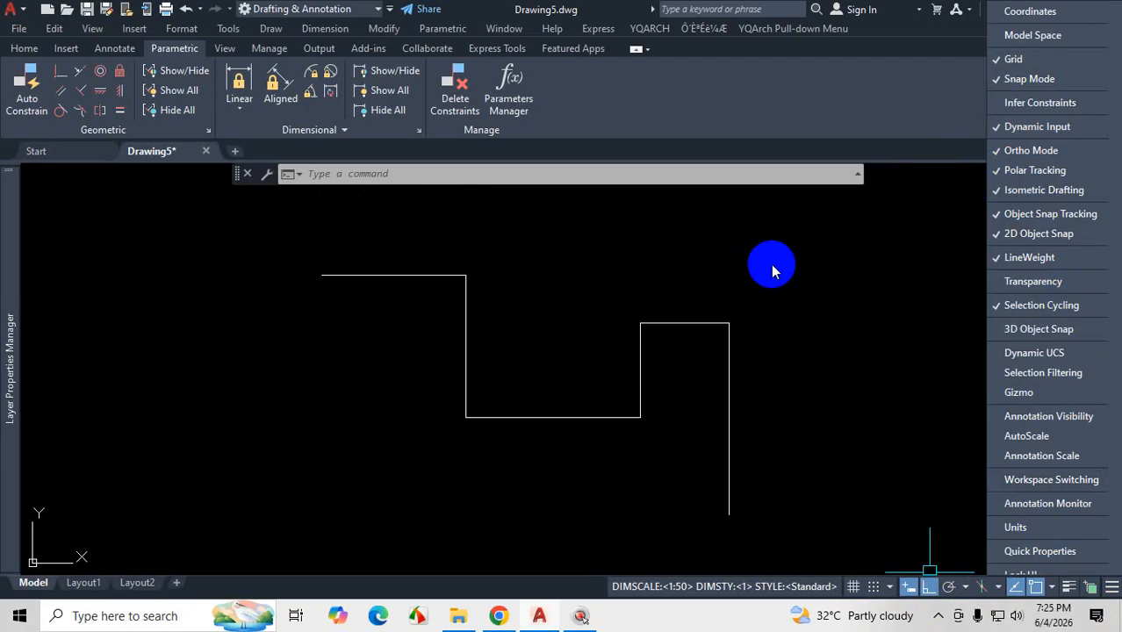
pyautogui.click(21, 47)
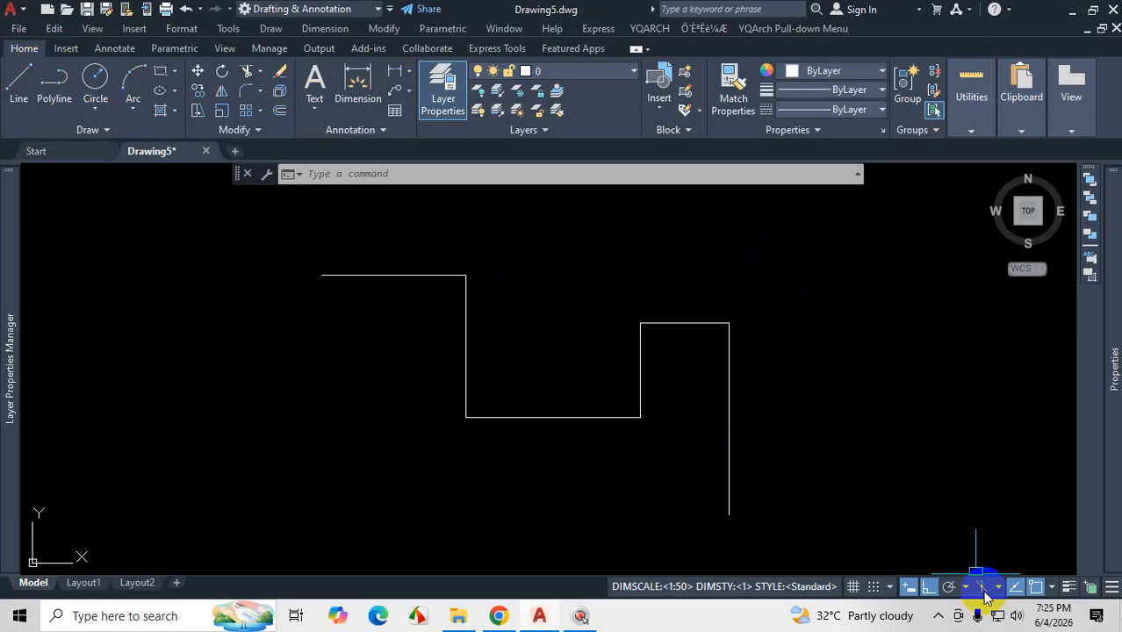
pyautogui.click(1111, 587)
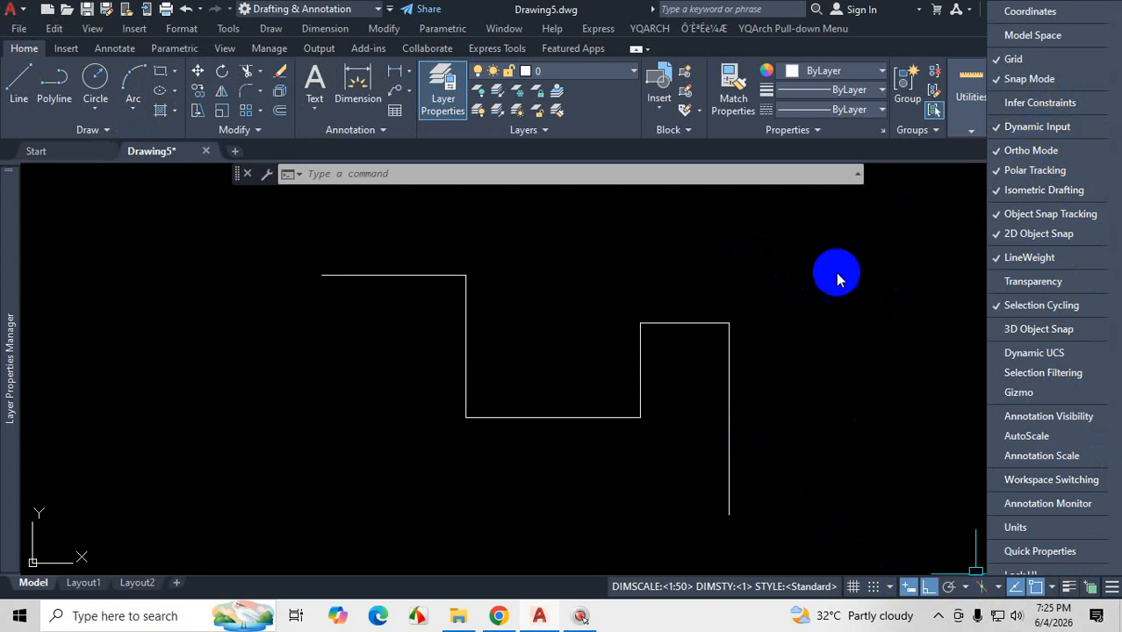
pyautogui.click(794, 348)
pyautogui.press('Escape')
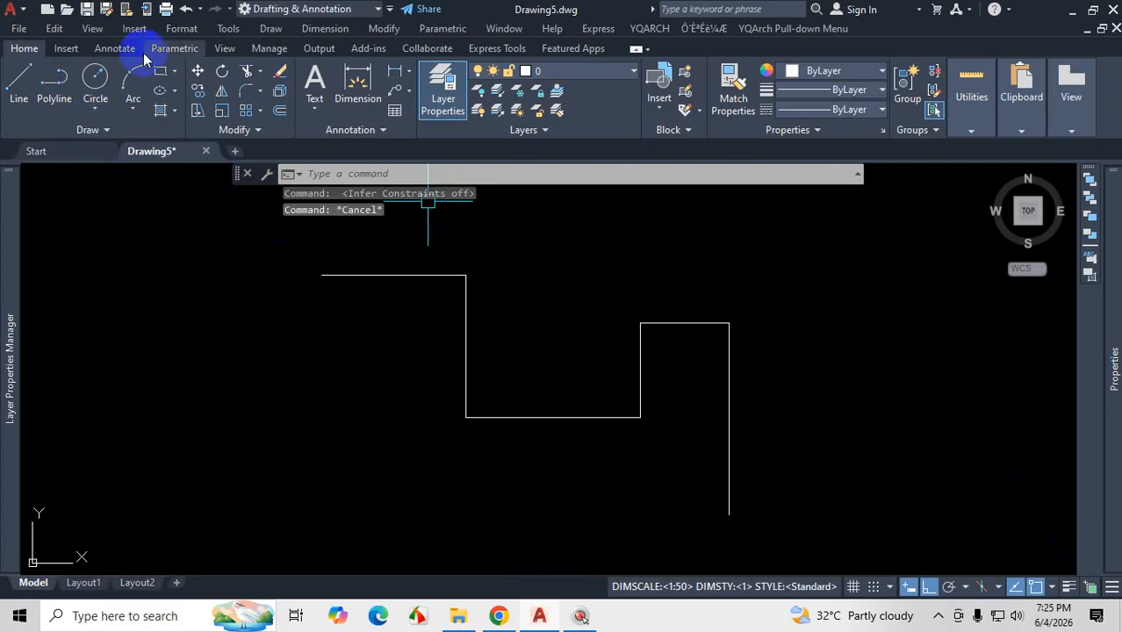
# - Examine the dynamic input prompt and command suggestions at the cursor by starting and cancelling the Line command, including with the alias L
pyautogui.click(26, 82)
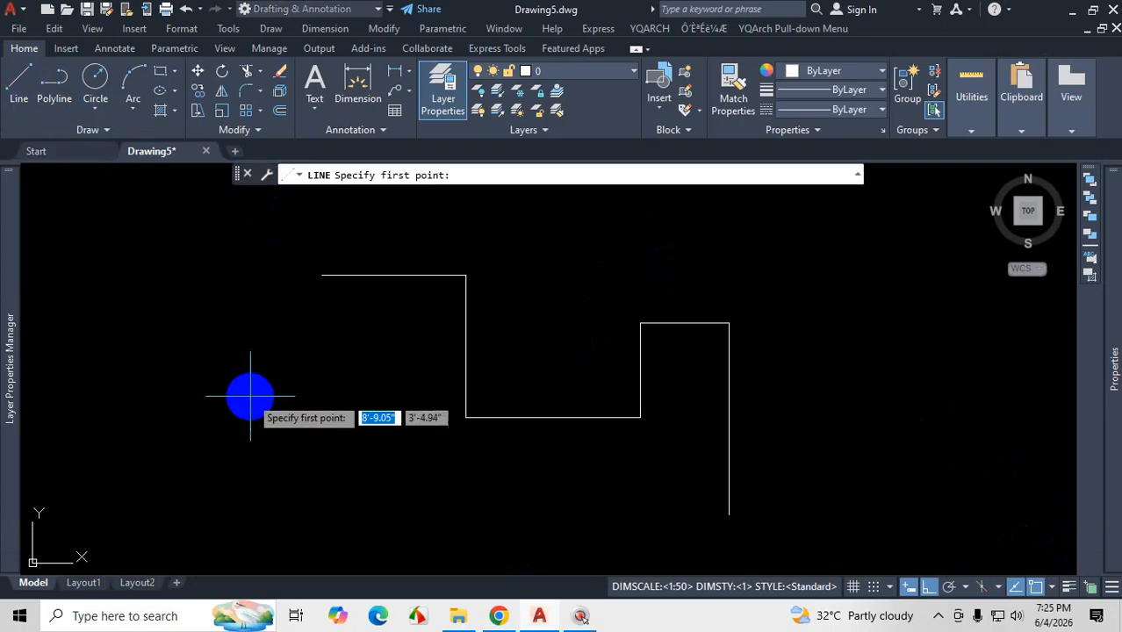
pyautogui.press('Escape')
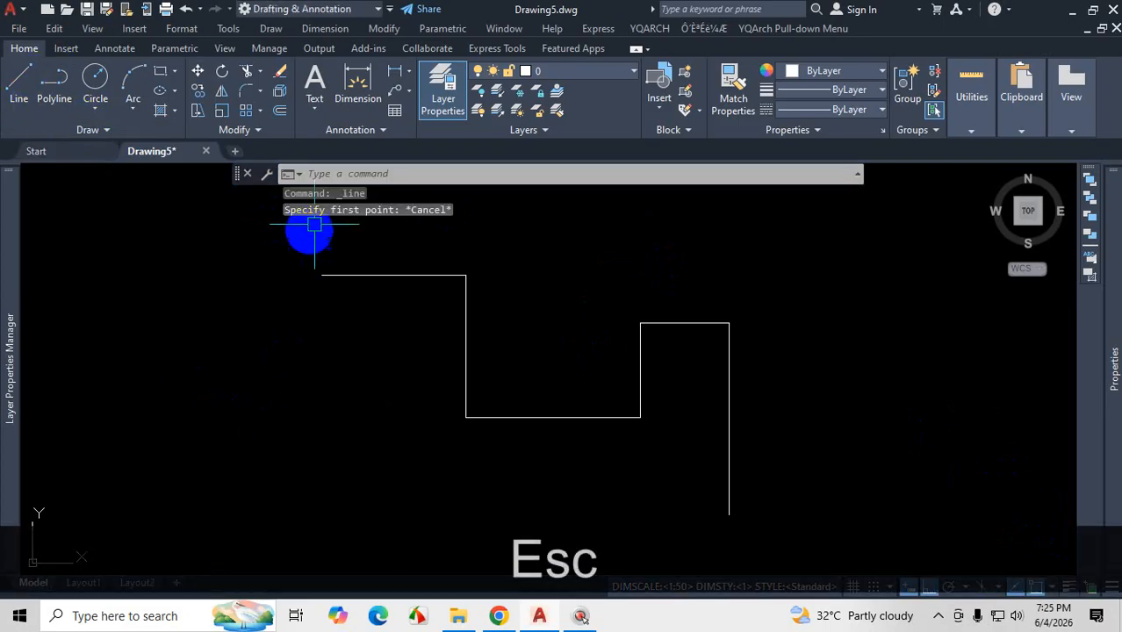
pyautogui.write('l')
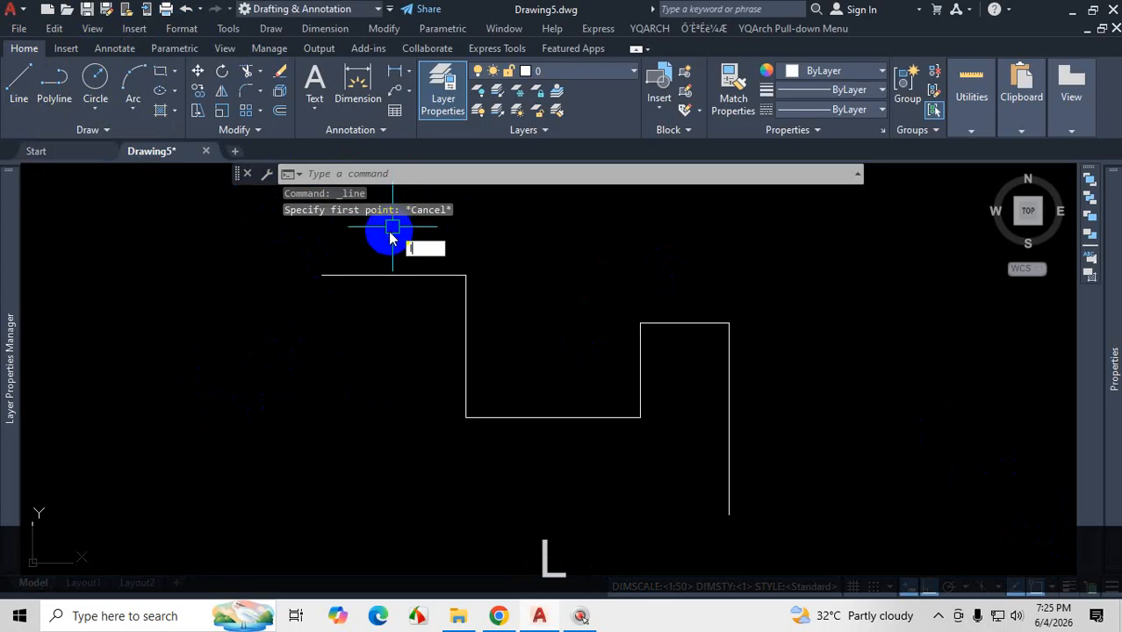
pyautogui.press('Return')
pyautogui.press('Escape')
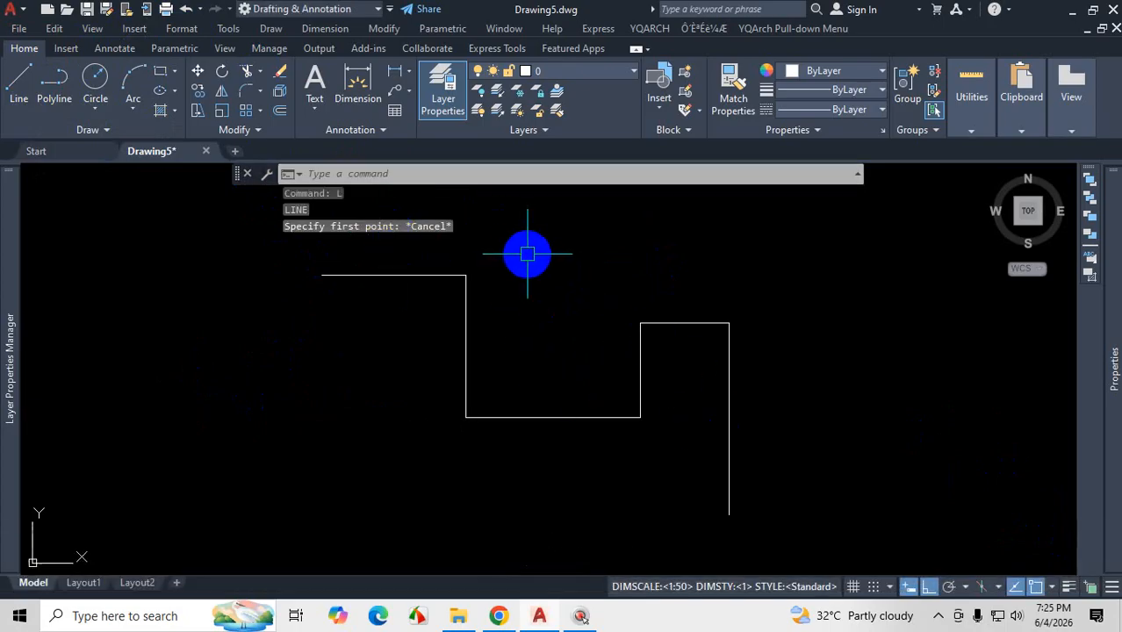
pyautogui.write('l')
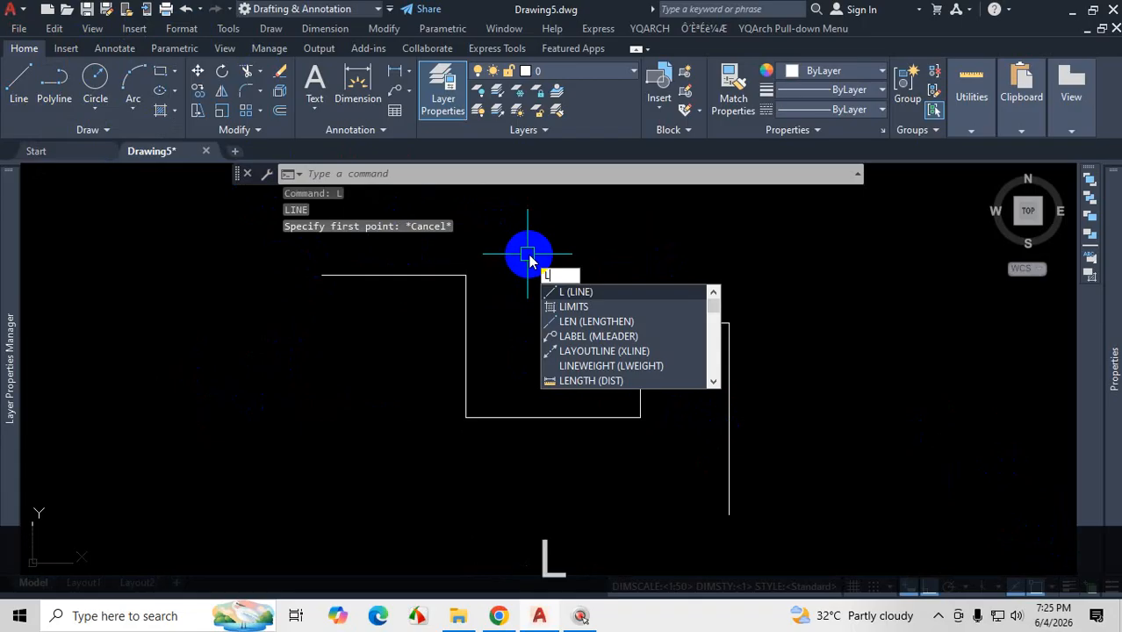
pyautogui.hotkey('ctrl', '1')
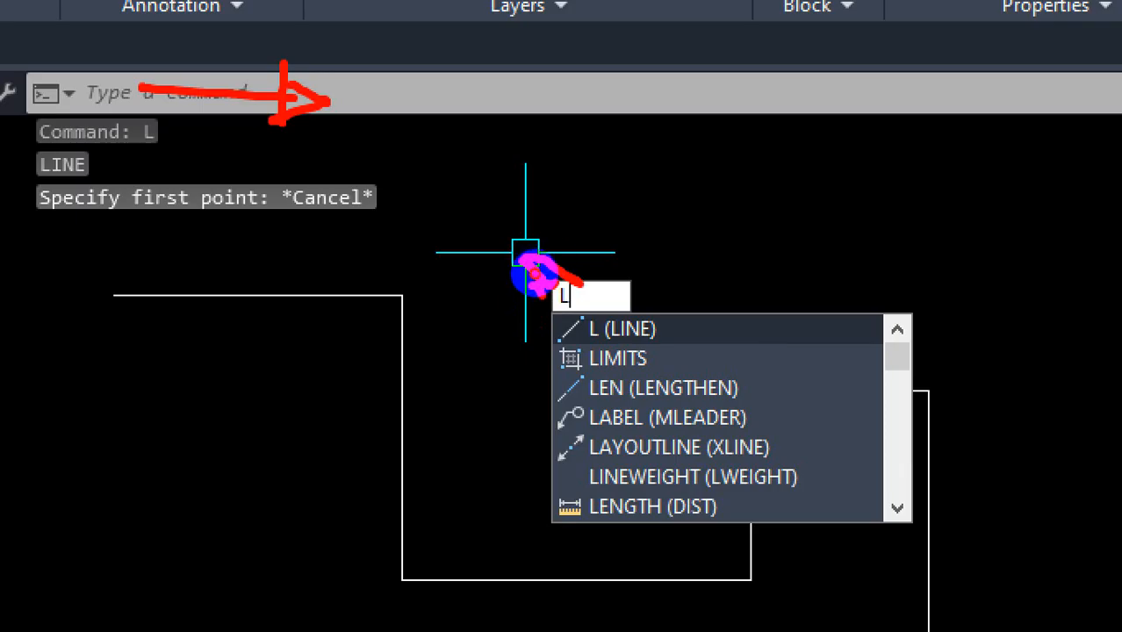
pyautogui.press('Escape')
pyautogui.press('Escape')
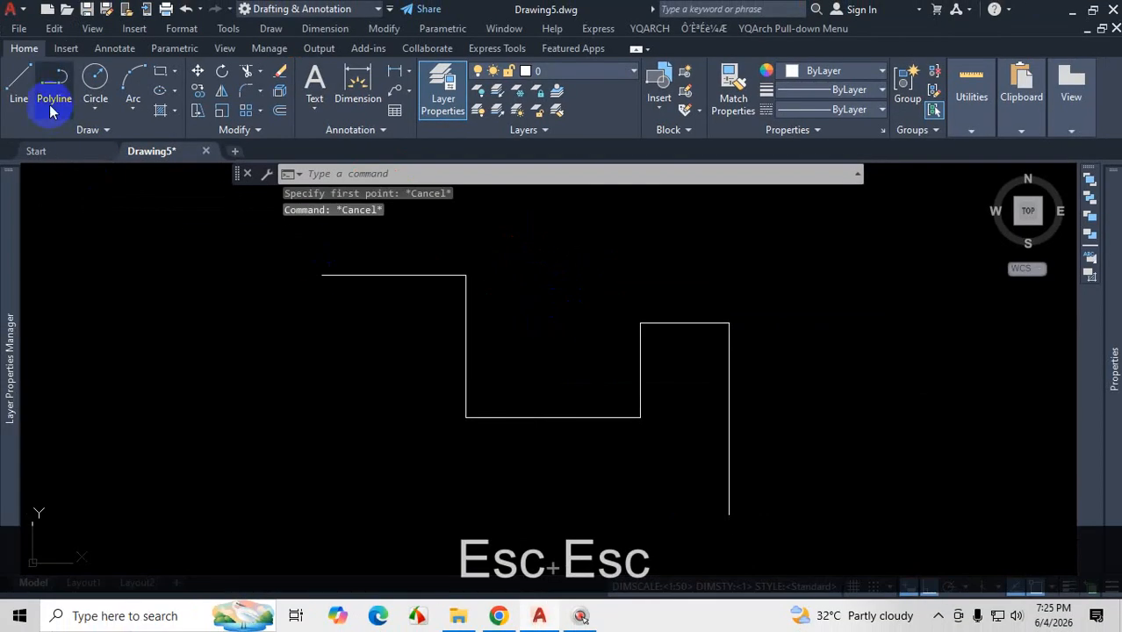
# - Start the Line command and examine the first-point prompt and coordinate fields beside the cursor against the command line prompt
pyautogui.click(19, 88)
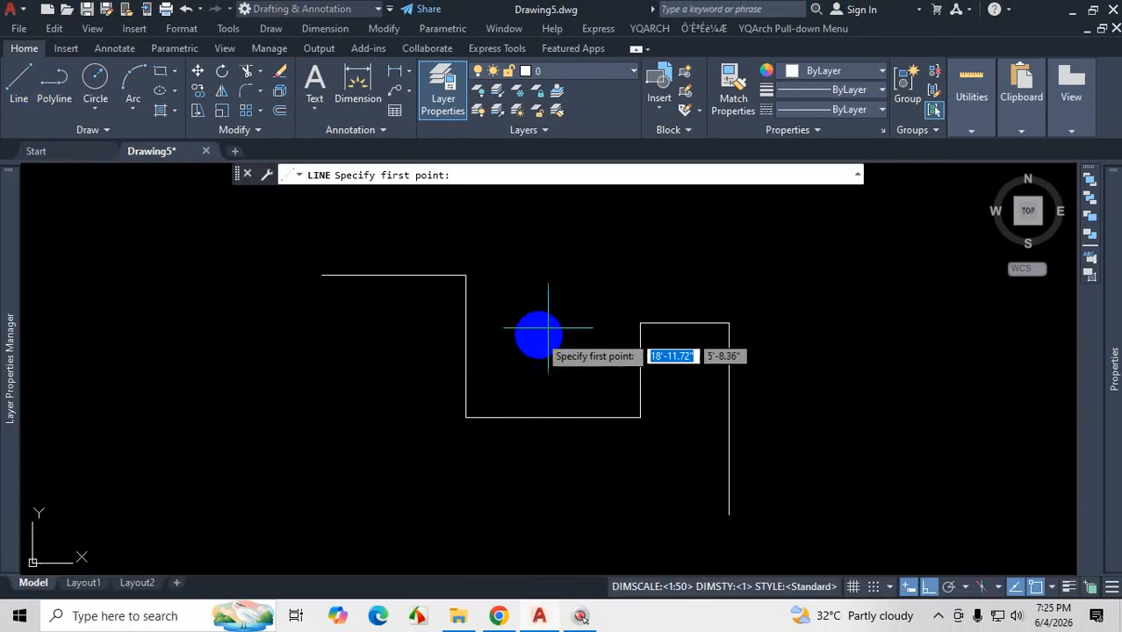
pyautogui.hotkey('ctrl', '1')
pyautogui.click(556, 263)
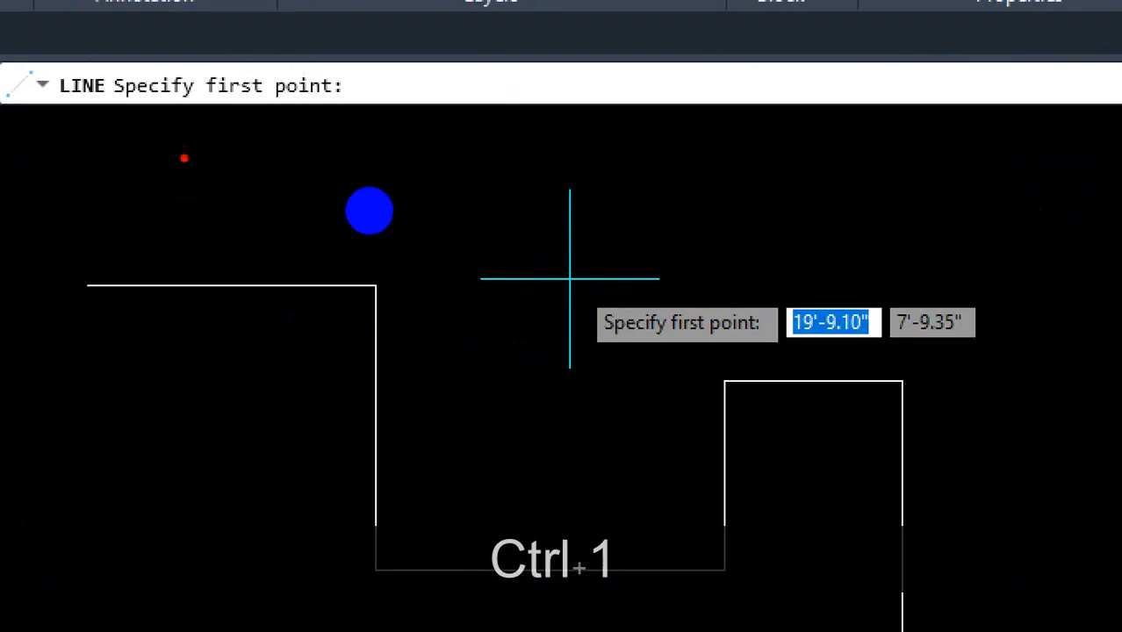
pyautogui.moveTo(347, 176); pyautogui.dragTo(422, 177)
pyautogui.moveTo(693, 382); pyautogui.dragTo(602, 379)
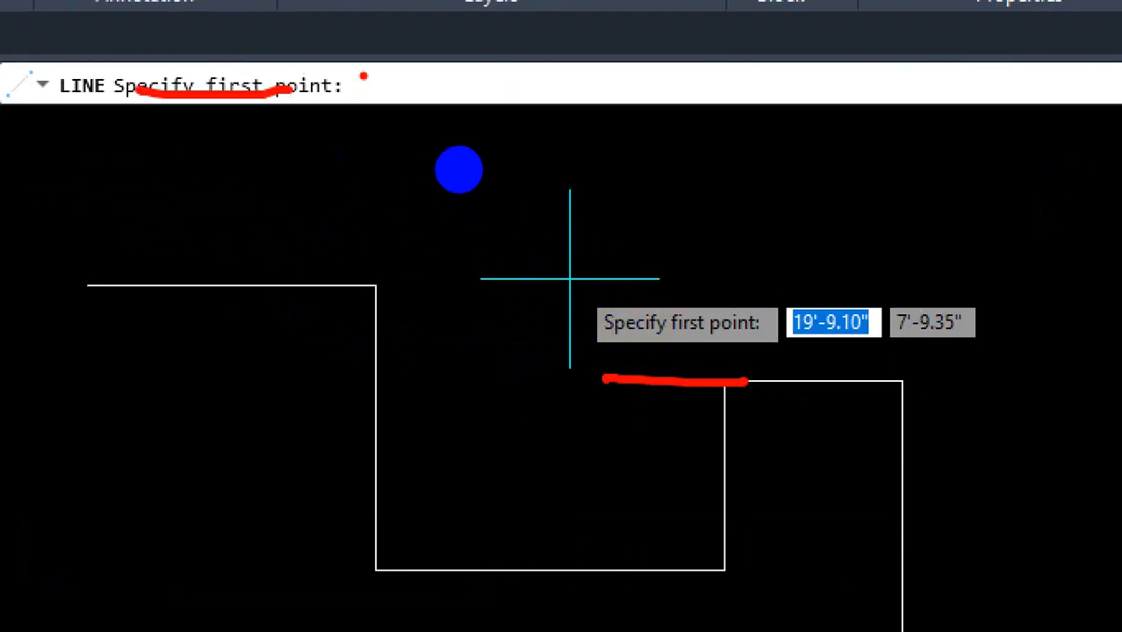
pyautogui.moveTo(573, 265); pyautogui.dragTo(648, 299)
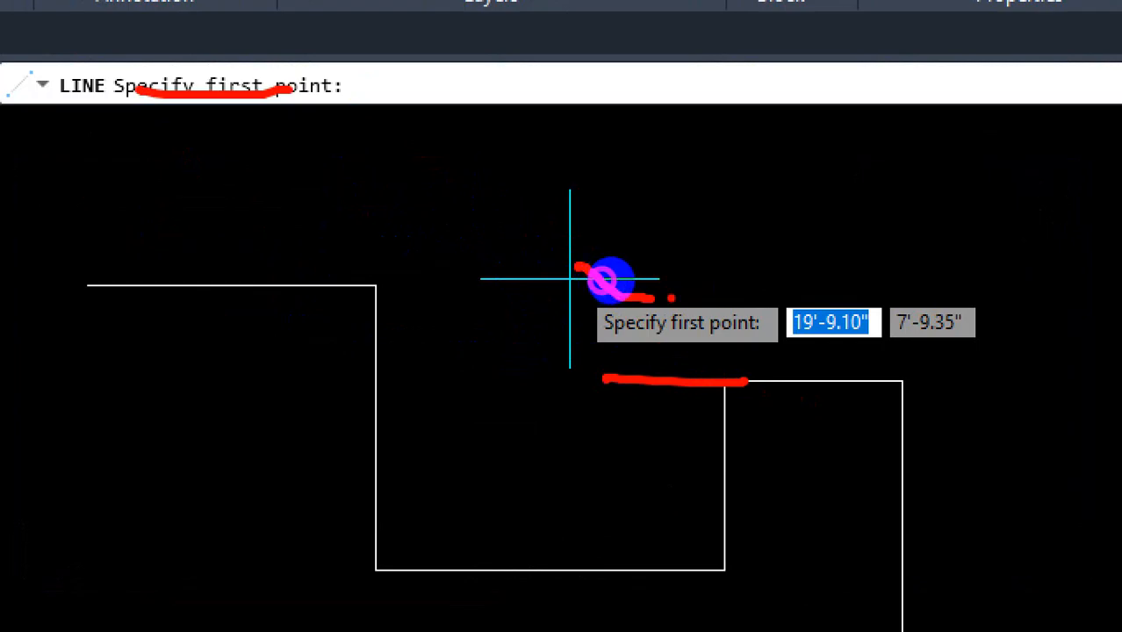
pyautogui.moveTo(831, 299)
pyautogui.mouseDown()
pyautogui.moveTo(920, 243)
pyautogui.moveTo(917, 327)
pyautogui.moveTo(892, 286)
pyautogui.mouseUp()
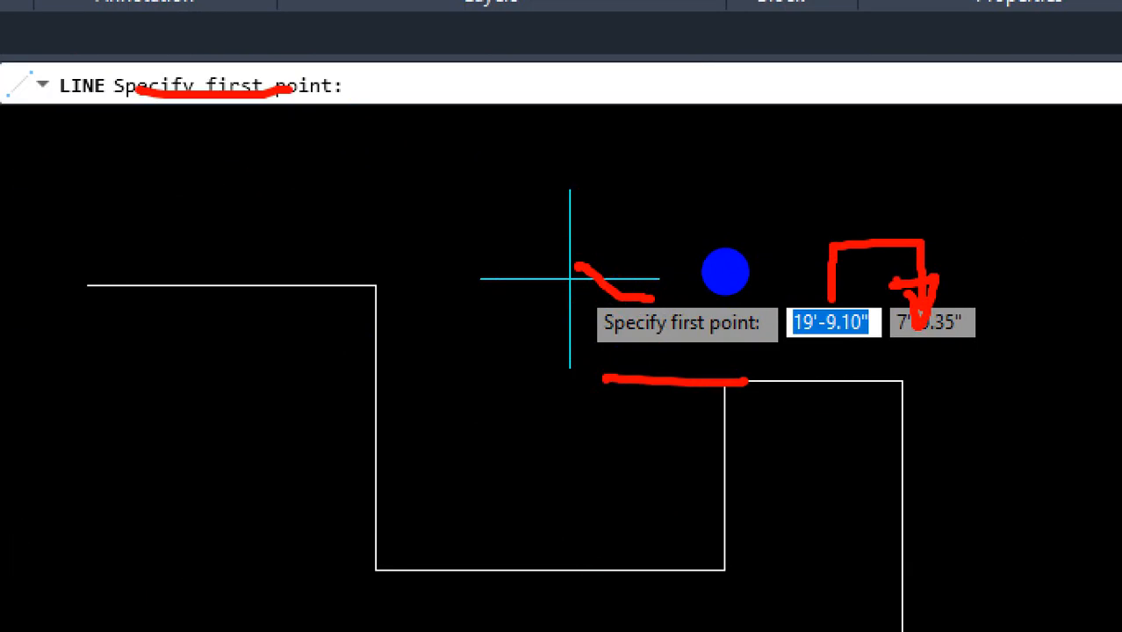
pyautogui.press('Escape')
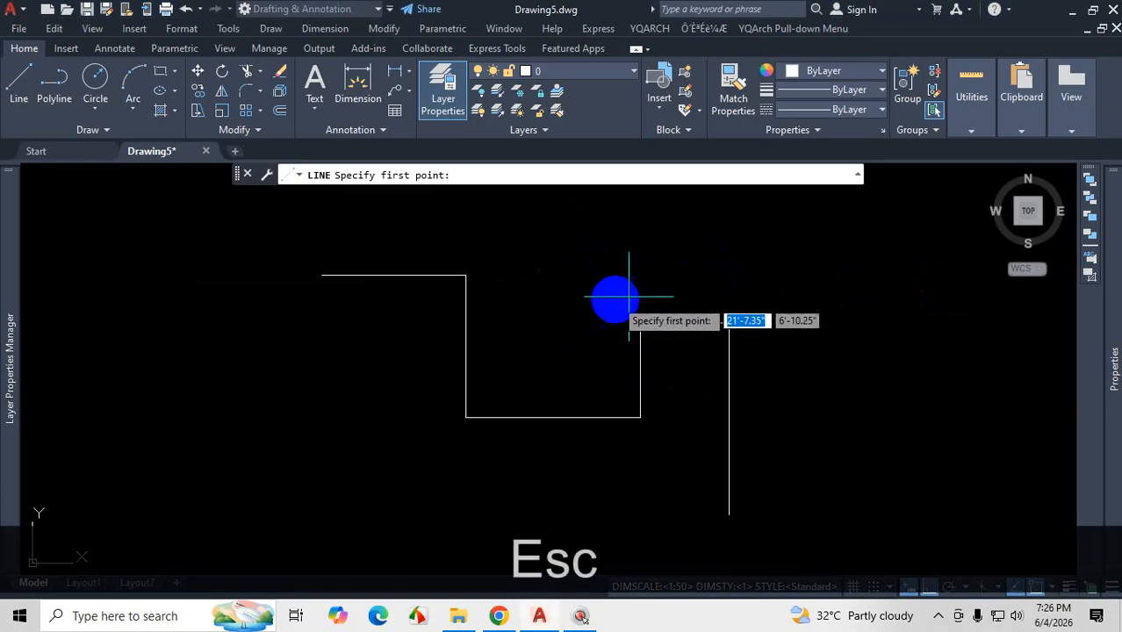
pyautogui.hotkey('ctrl', '1')
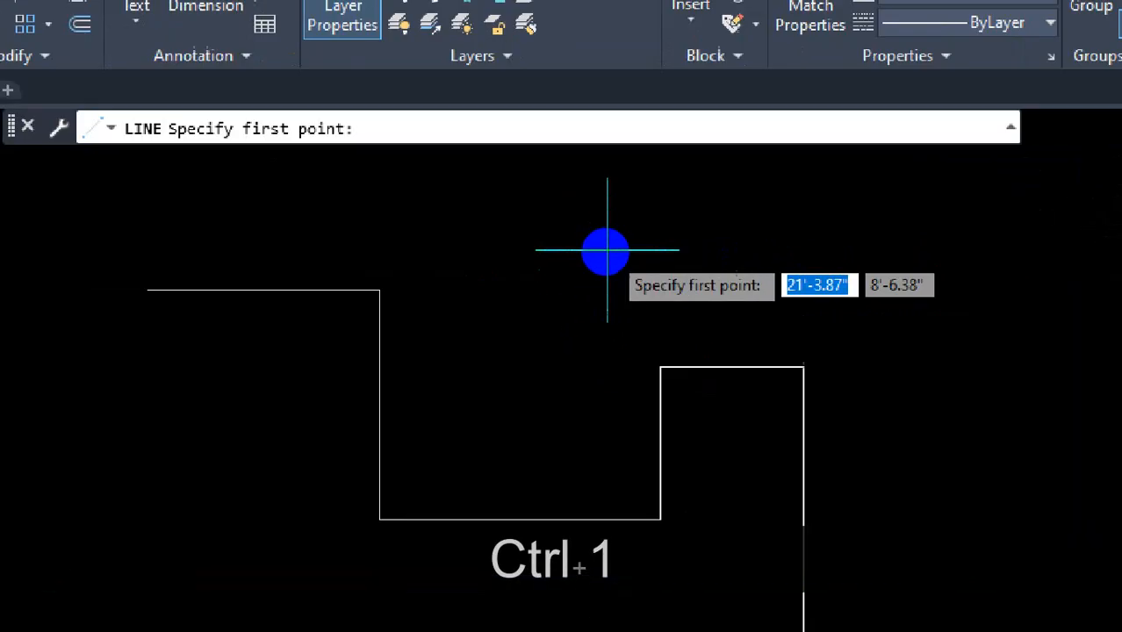
pyautogui.moveTo(883, 234)
pyautogui.mouseDown()
pyautogui.moveTo(690, 227)
pyautogui.moveTo(807, 379)
pyautogui.moveTo(1009, 246)
pyautogui.mouseUp()
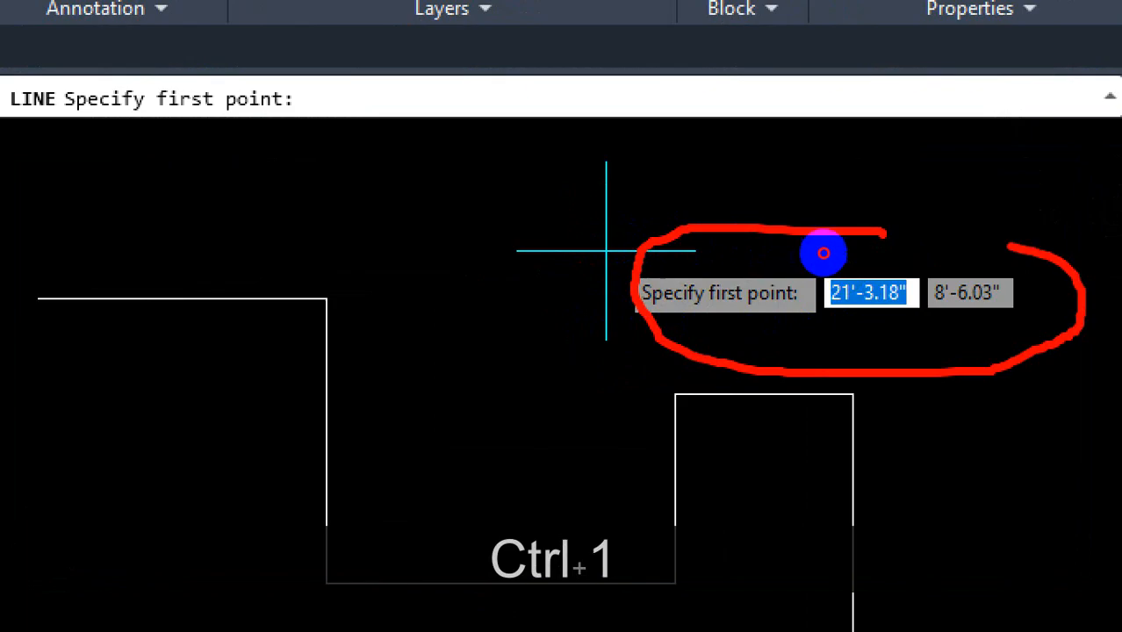
pyautogui.moveTo(823, 252); pyautogui.dragTo(726, 236)
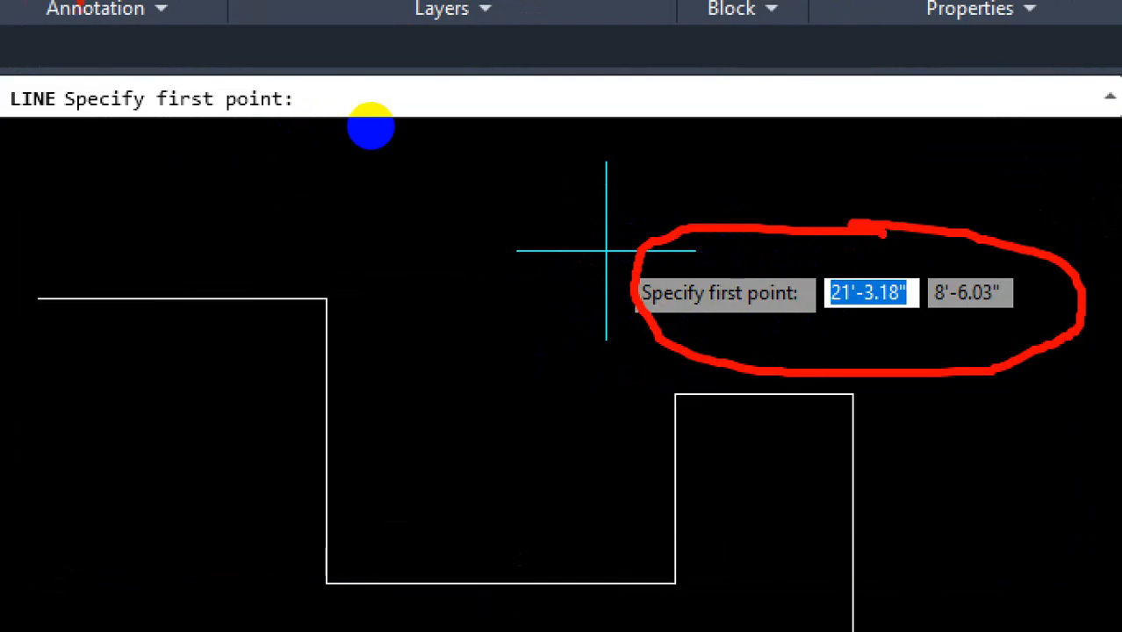
pyautogui.hotkey('ctrl', '1')
pyautogui.press('Escape')
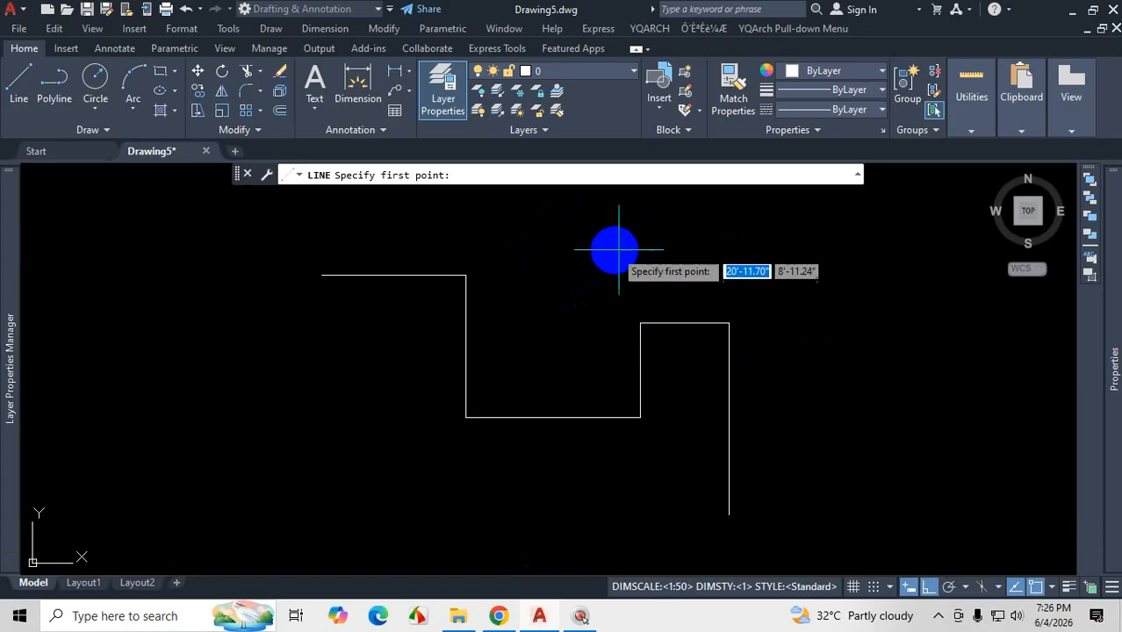
# - Turn off Dynamic Input, start the Circle command without it, and turn Dynamic Input back on
pyautogui.click(909, 591)
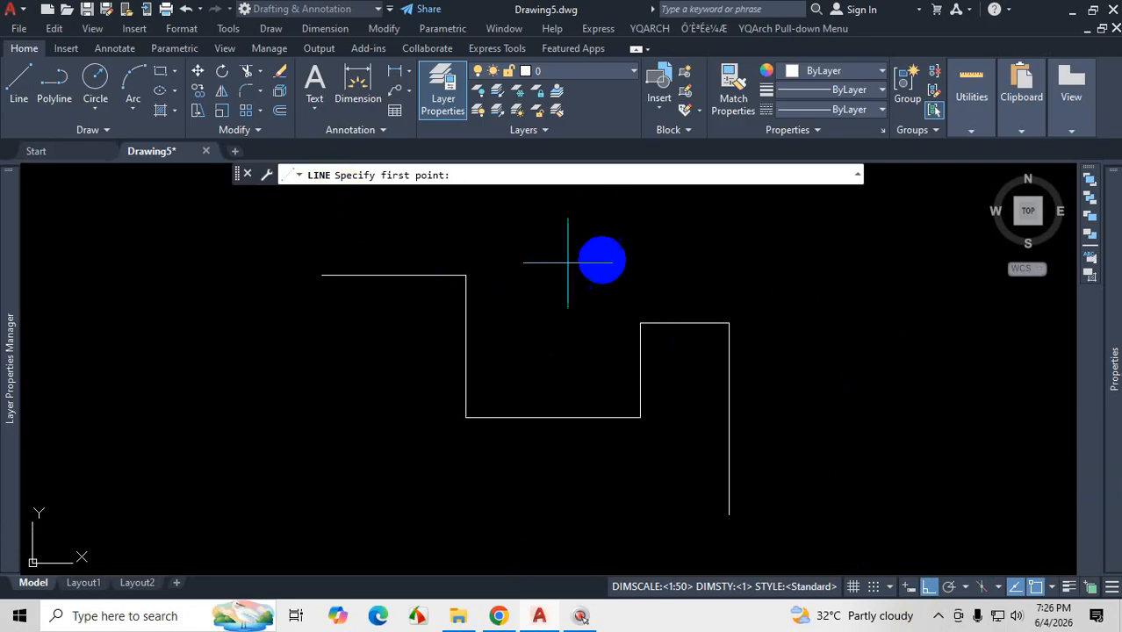
pyautogui.click(97, 79)
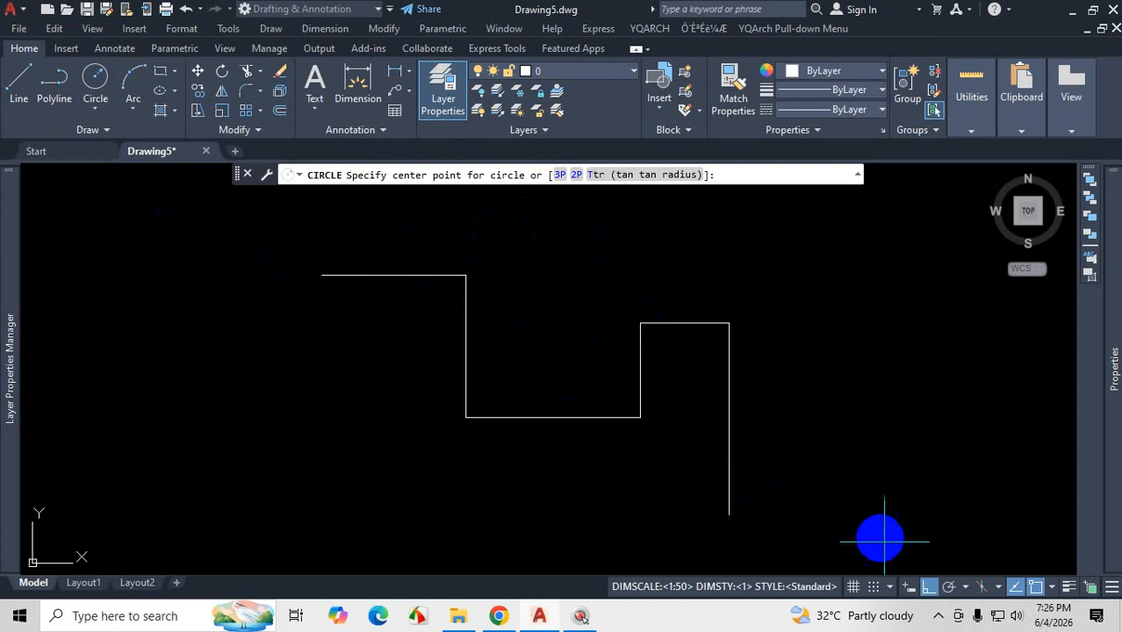
pyautogui.click(909, 588)
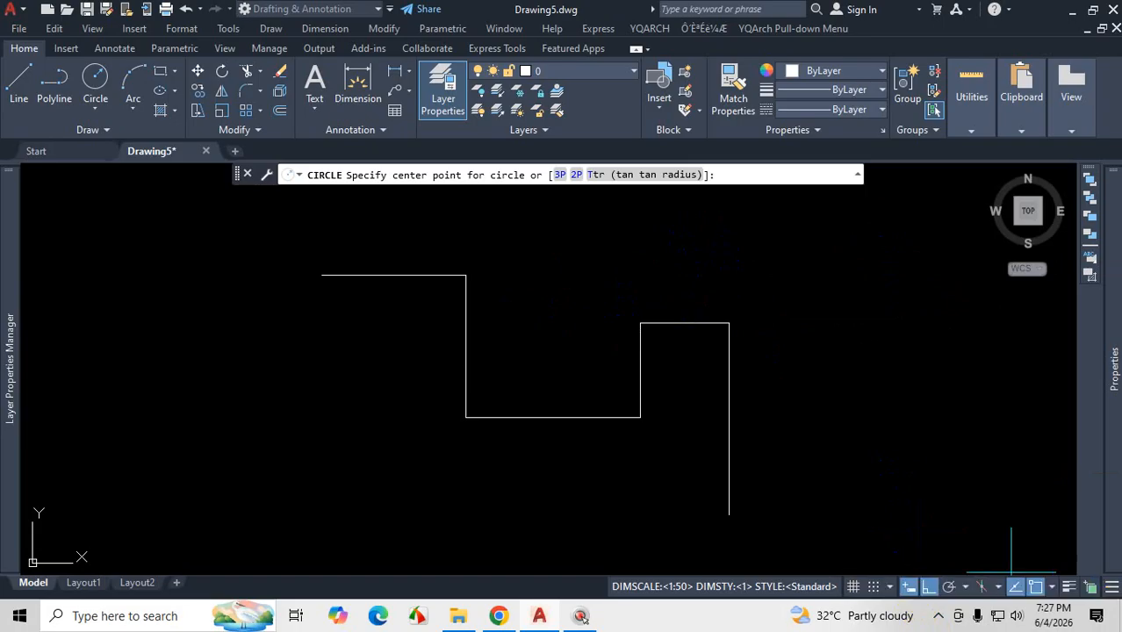
# - Turn on the grid display and enable isometric drafting on the left isoplane, leaving the Circle command
pyautogui.click(1111, 587)
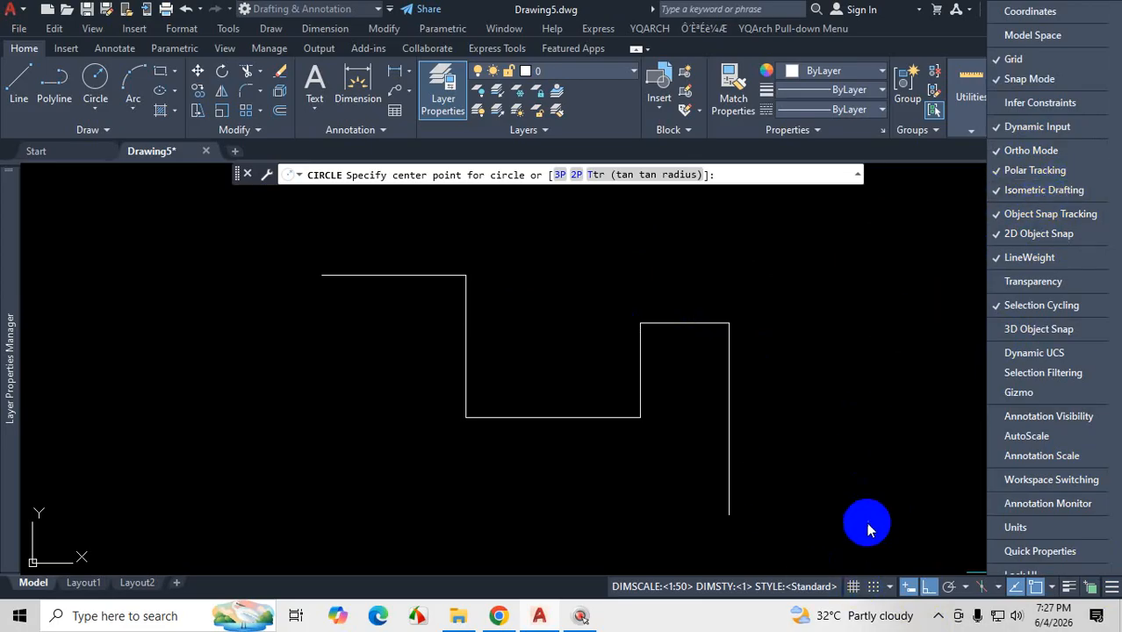
pyautogui.click(853, 588)
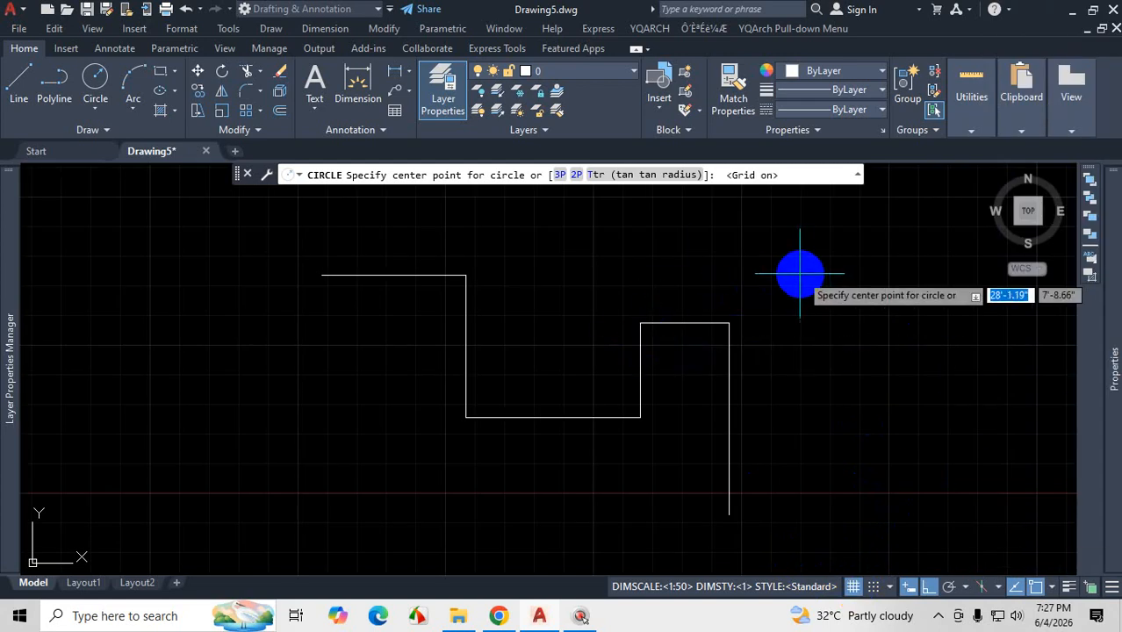
pyautogui.press('Escape')
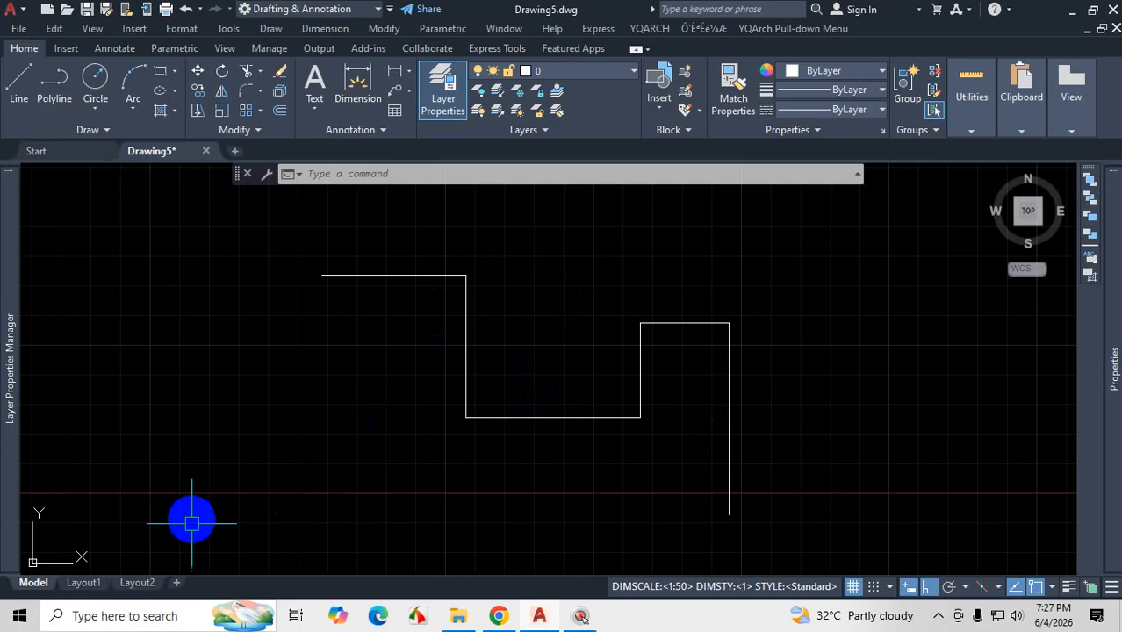
pyautogui.press('ctrl')
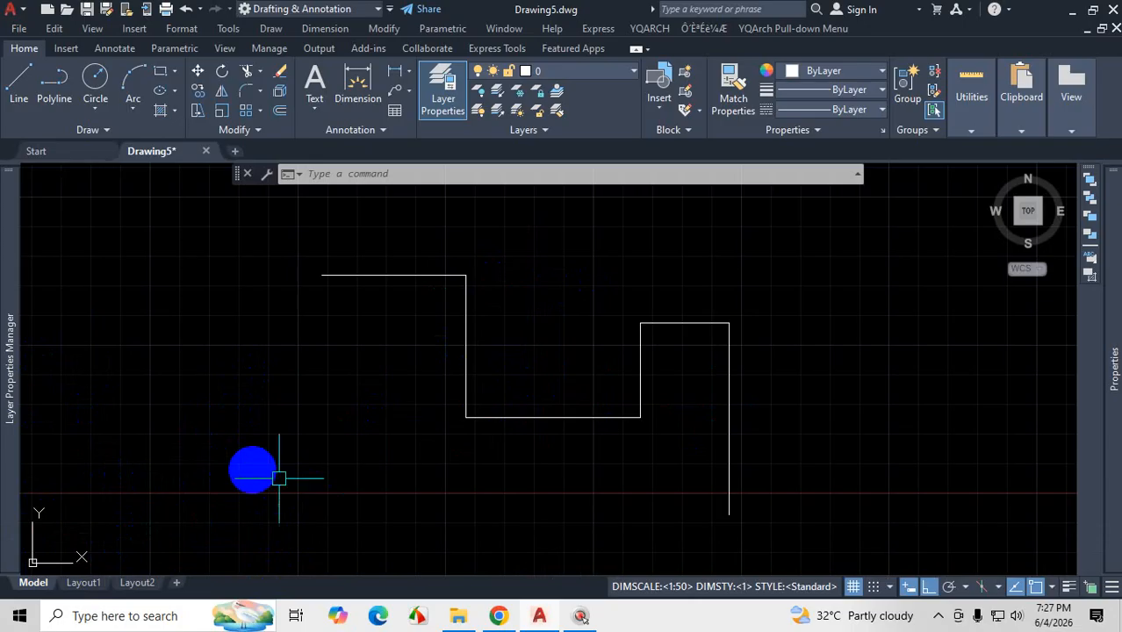
pyautogui.click(982, 587)
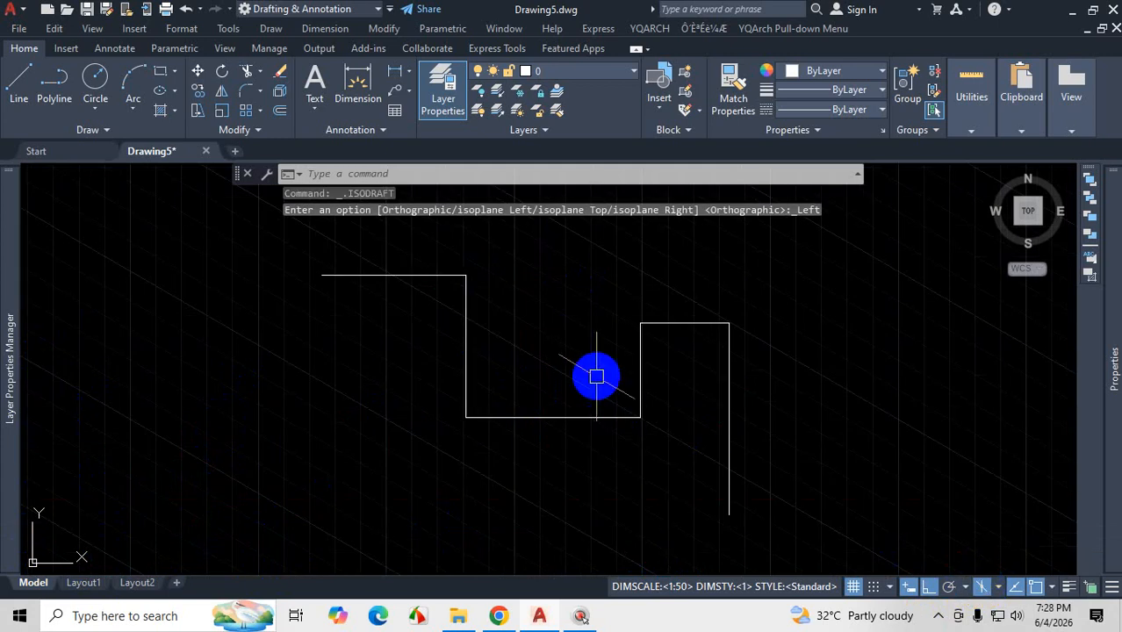
pyautogui.hotkey('ctrl', '1')
pyautogui.click(317, 379)
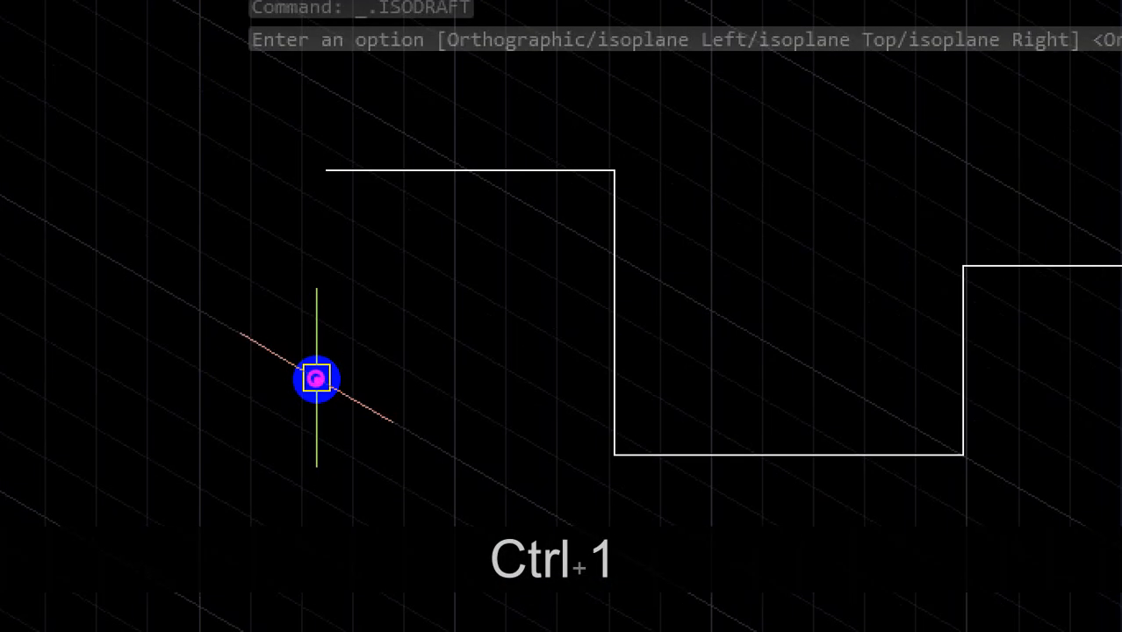
pyautogui.moveTo(156, 279)
pyautogui.mouseDown()
pyautogui.moveTo(288, 361)
pyautogui.moveTo(405, 125)
pyautogui.mouseUp()
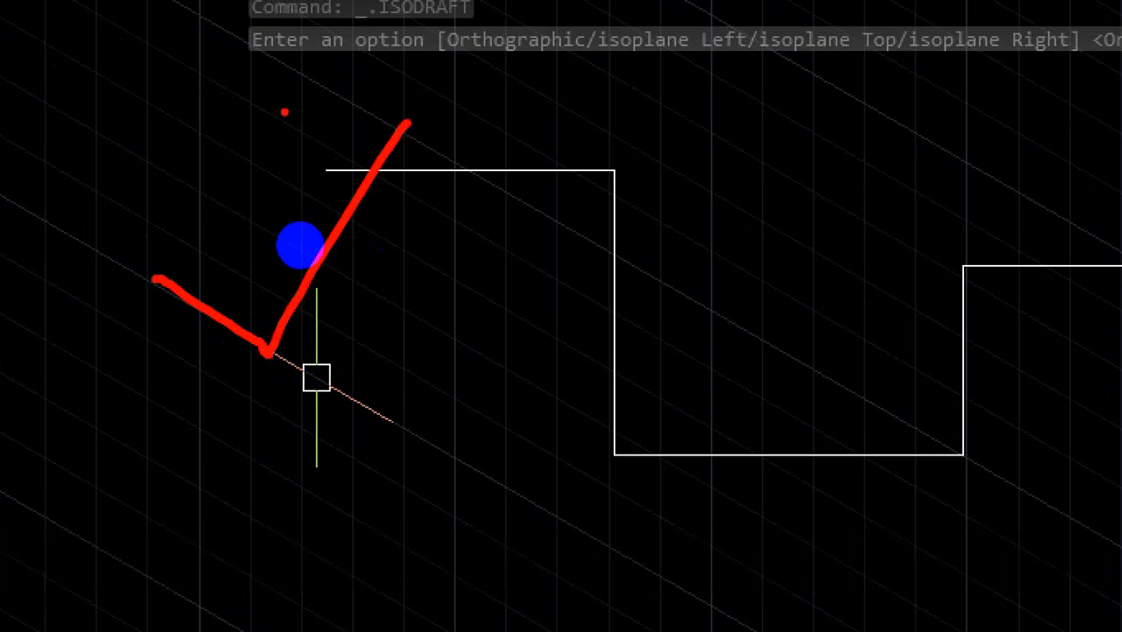
pyautogui.moveTo(299, 73); pyautogui.dragTo(165, 267)
pyautogui.moveTo(243, 79); pyautogui.dragTo(400, 114)
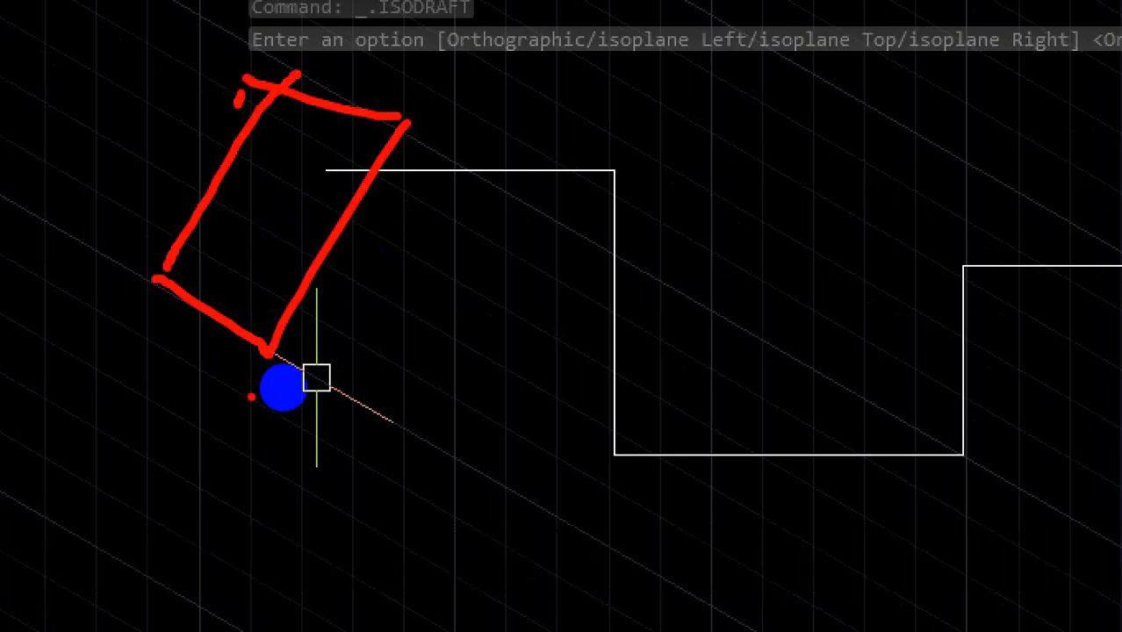
pyautogui.moveTo(267, 351); pyautogui.dragTo(273, 86)
pyautogui.moveTo(113, 38)
pyautogui.mouseDown()
pyautogui.moveTo(120, 263)
pyautogui.moveTo(250, 12)
pyautogui.moveTo(283, 86)
pyautogui.mouseUp()
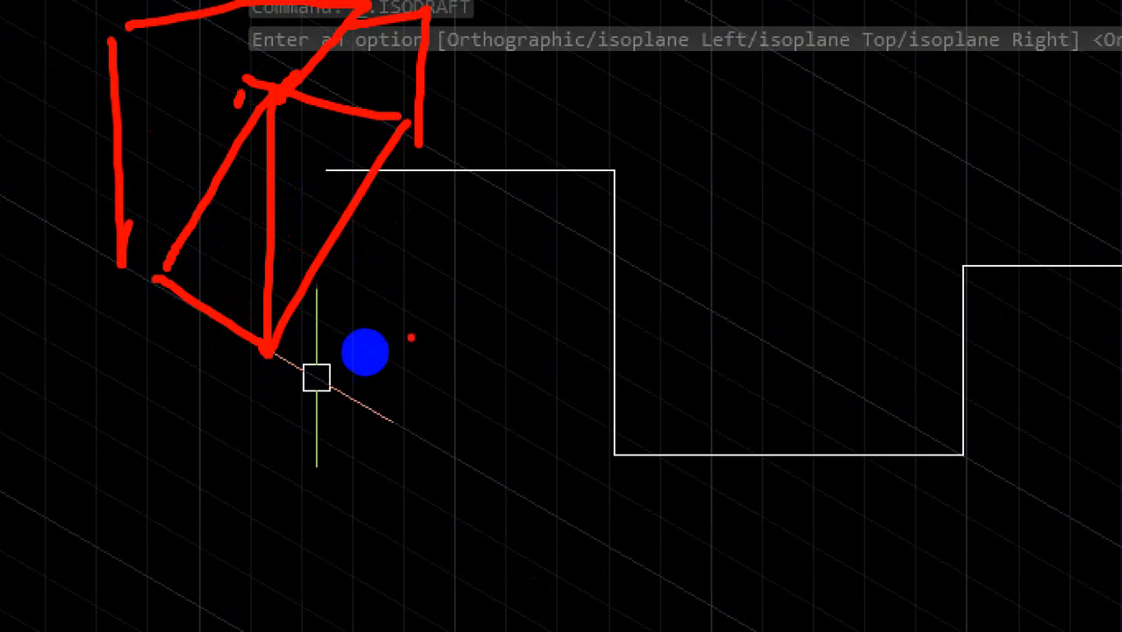
# - Turn off the grid display and isometric drafting, then examine the perpendicular orthographic crosshair
pyautogui.press('Escape')
pyautogui.scroll(-3, 590, 385)
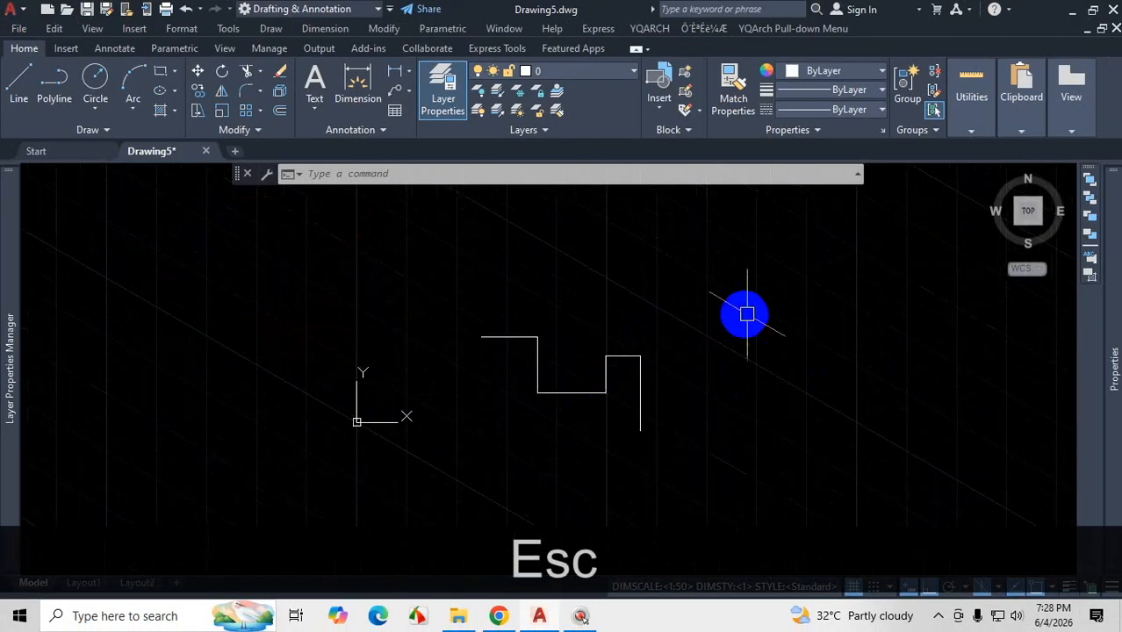
pyautogui.click(853, 586)
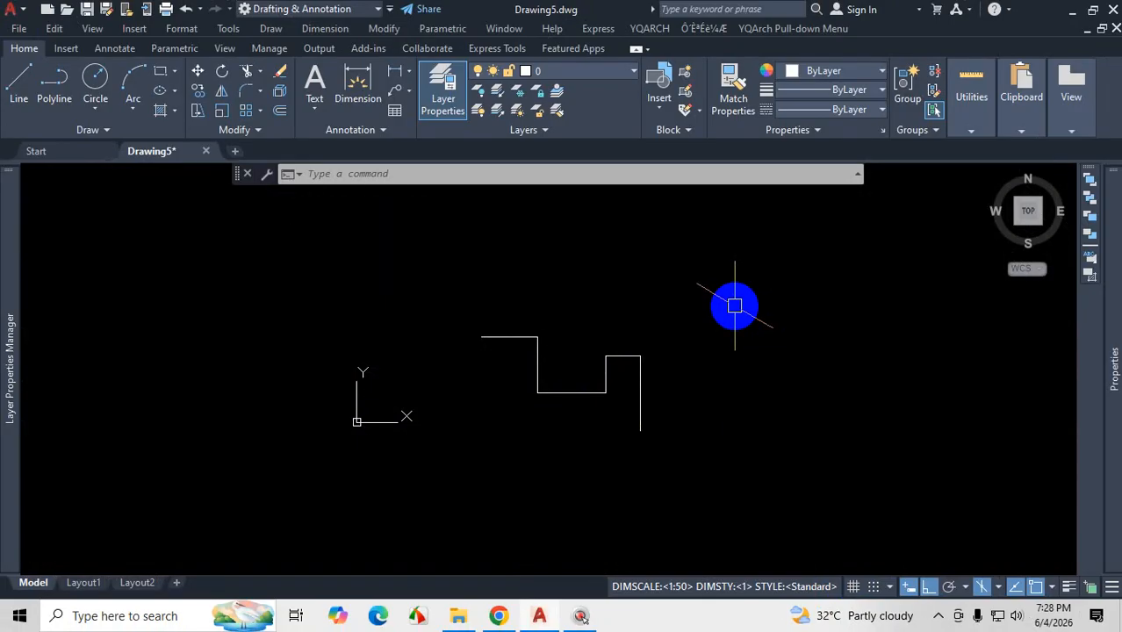
pyautogui.click(981, 588)
pyautogui.hotkey('ctrl', '1')
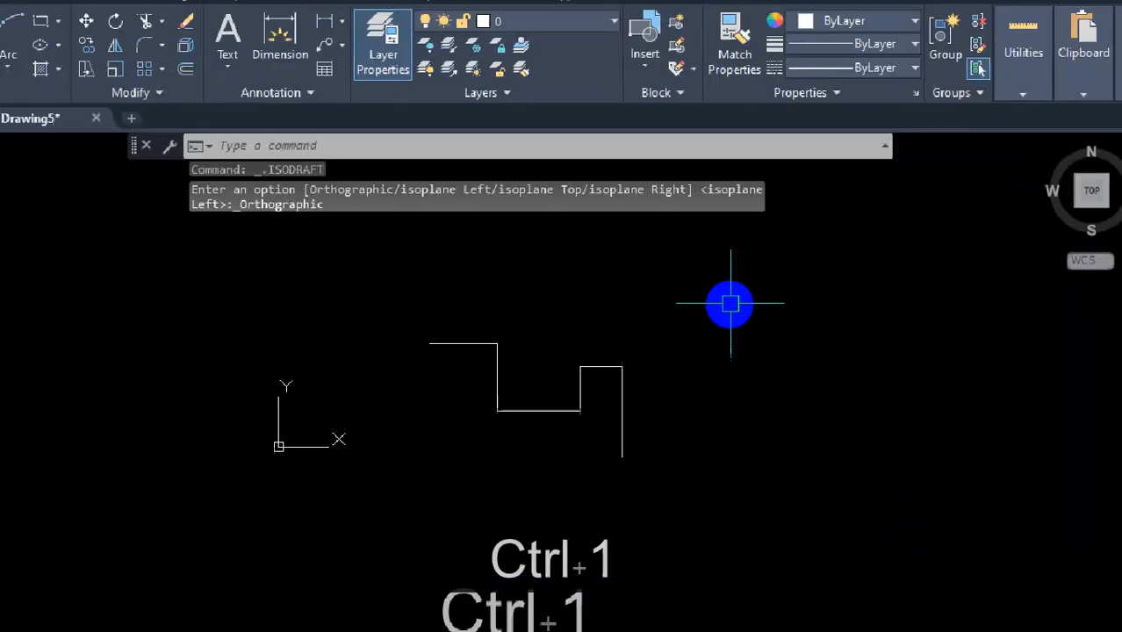
pyautogui.moveTo(753, 229)
pyautogui.mouseDown()
pyautogui.moveTo(668, 306)
pyautogui.moveTo(796, 263)
pyautogui.moveTo(729, 219)
pyautogui.mouseUp()
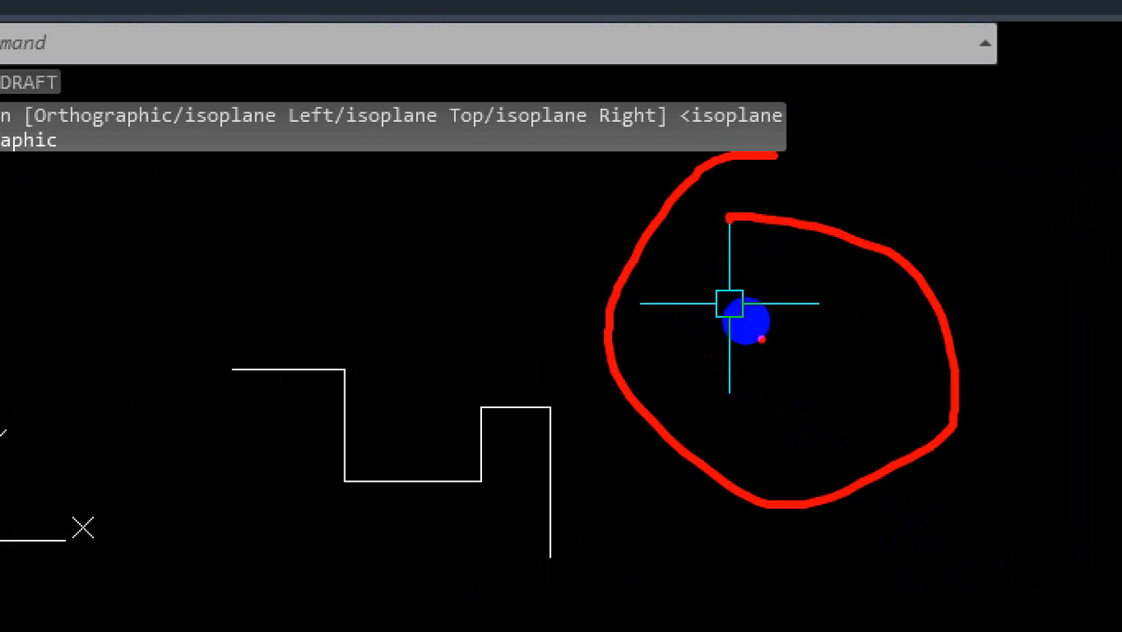
pyautogui.moveTo(818, 351); pyautogui.dragTo(818, 449)
pyautogui.moveTo(739, 393); pyautogui.dragTo(910, 390)
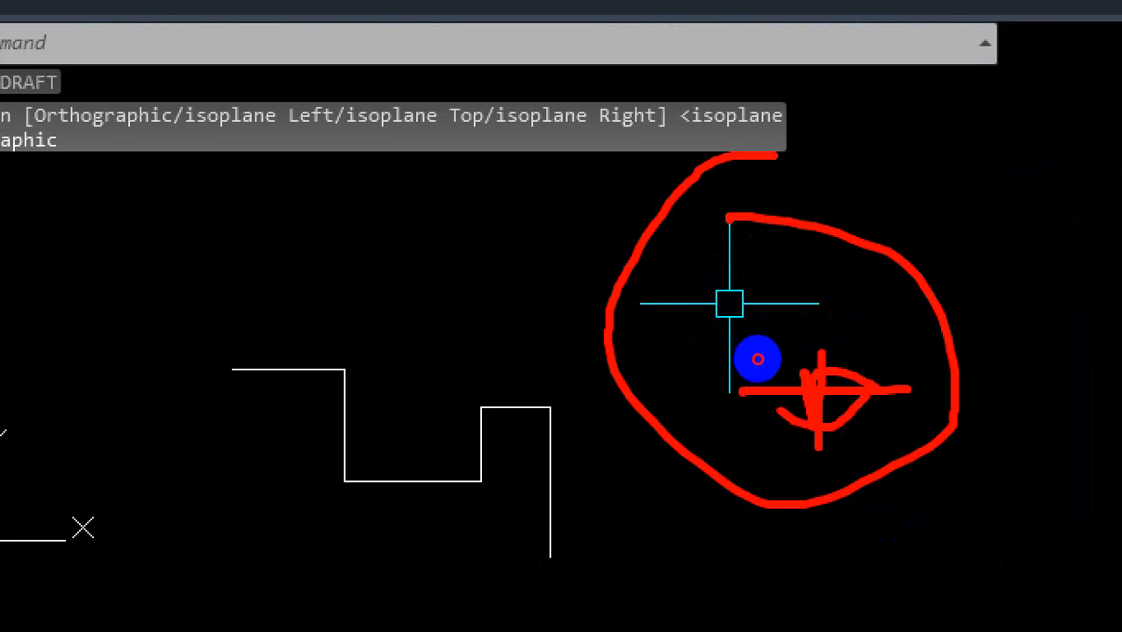
pyautogui.press('Escape')
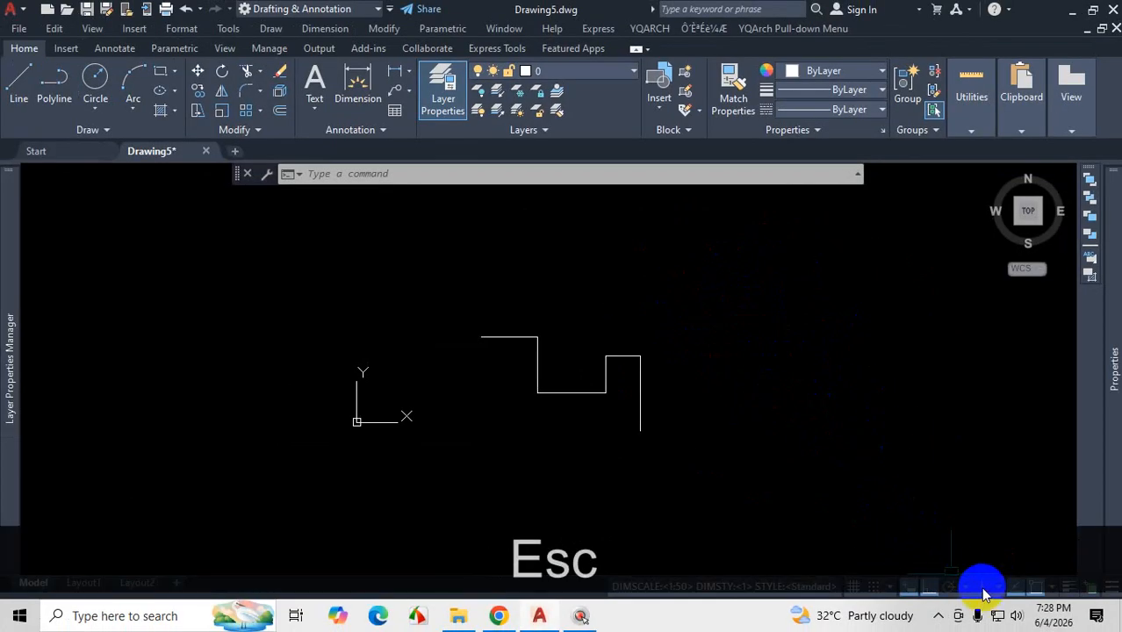
# - Turn isometric drafting back on at the left isoplane and examine the slanted crosshair axes
pyautogui.click(983, 593)
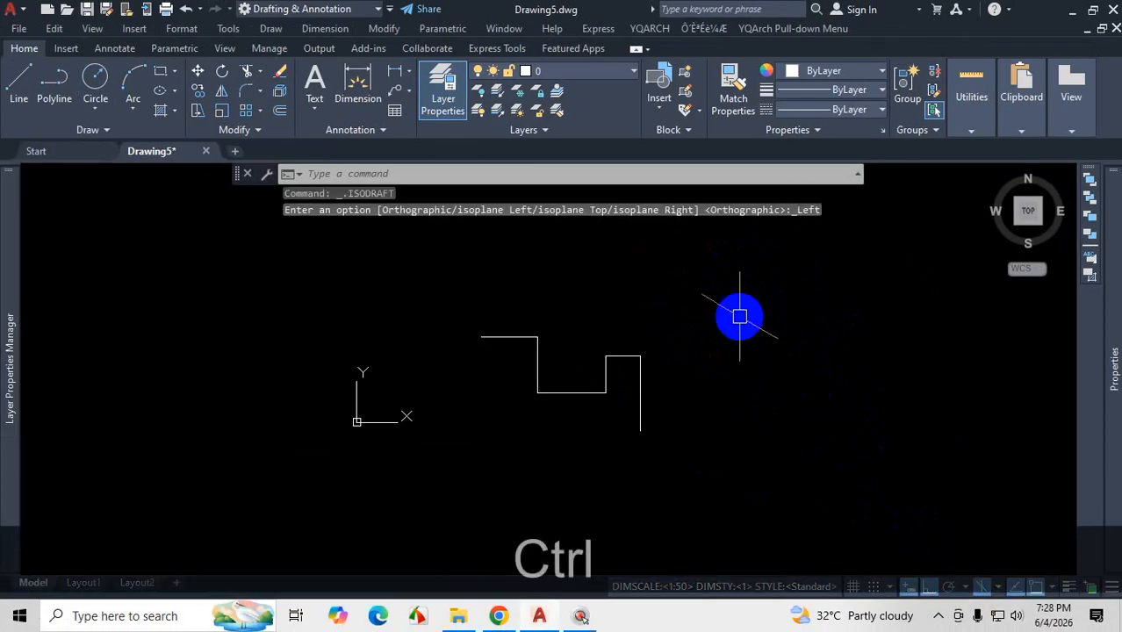
pyautogui.hotkey('ctrl', '1')
pyautogui.moveTo(669, 263); pyautogui.dragTo(818, 358)
pyautogui.moveTo(744, 200); pyautogui.dragTo(757, 420)
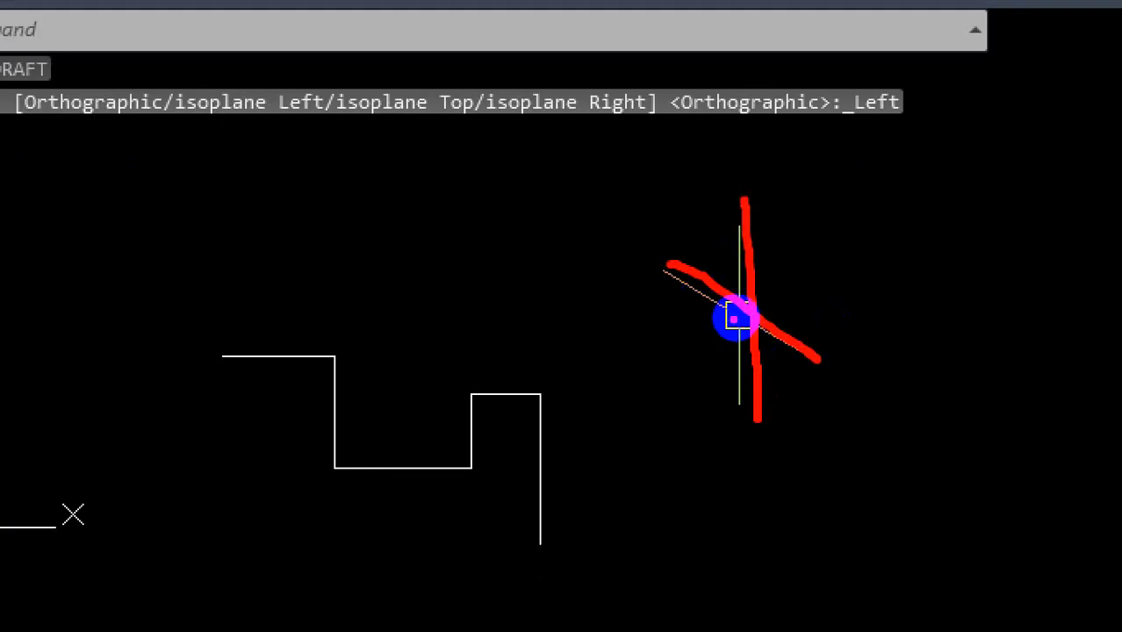
pyautogui.press('Escape')
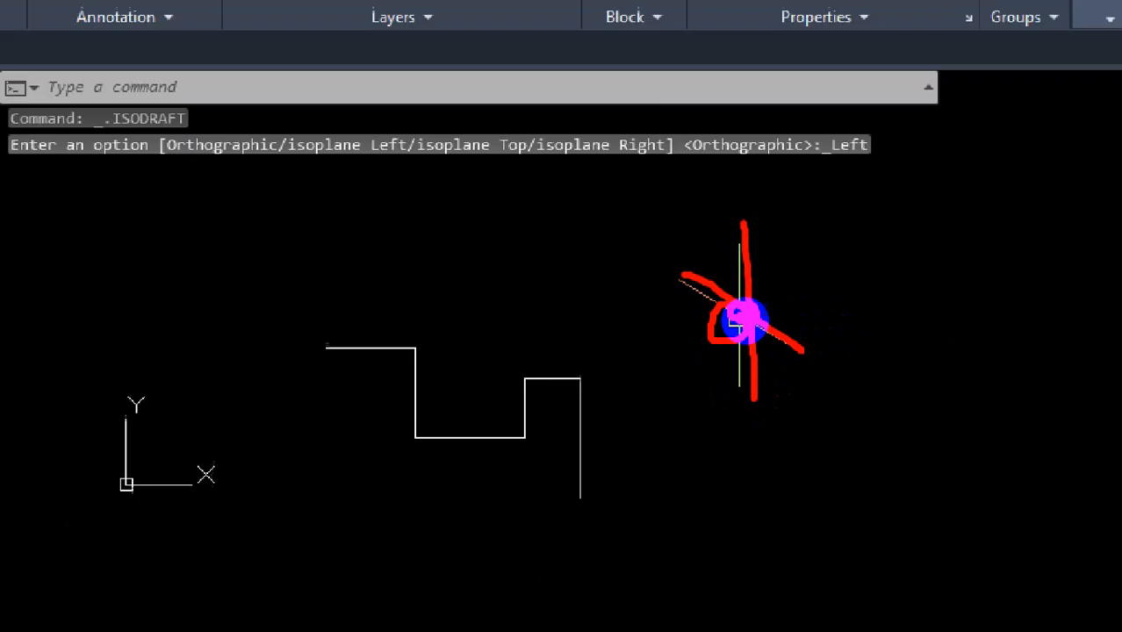
pyautogui.hotkey('ctrl', '1')
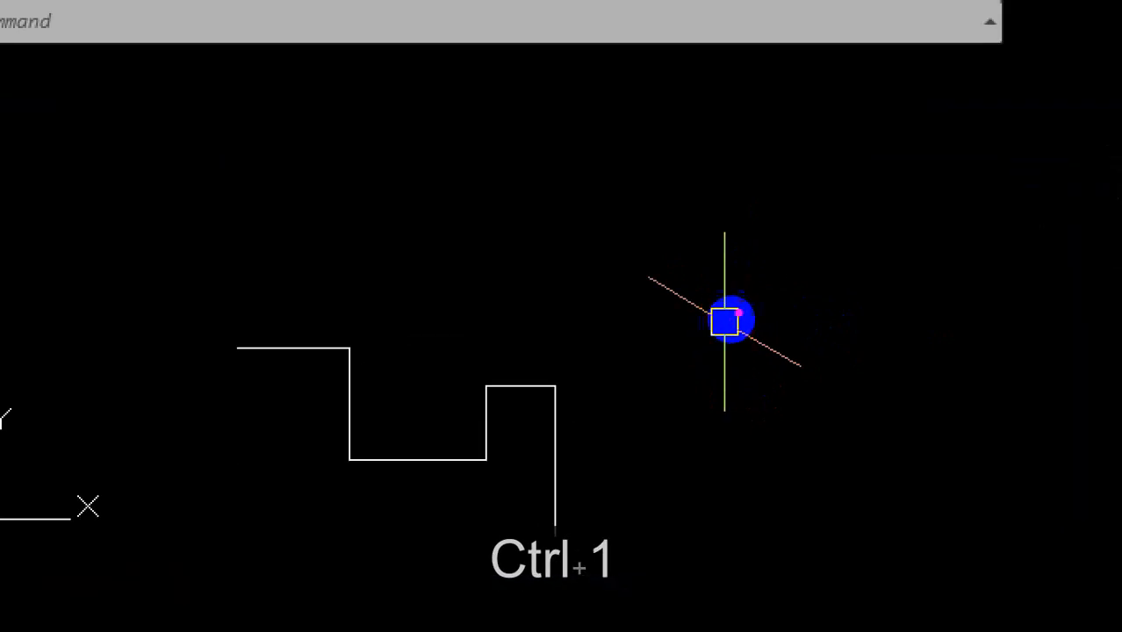
pyautogui.moveTo(742, 297)
pyautogui.mouseDown()
pyautogui.moveTo(711, 326)
pyautogui.moveTo(771, 341)
pyautogui.moveTo(757, 319)
pyautogui.mouseUp()
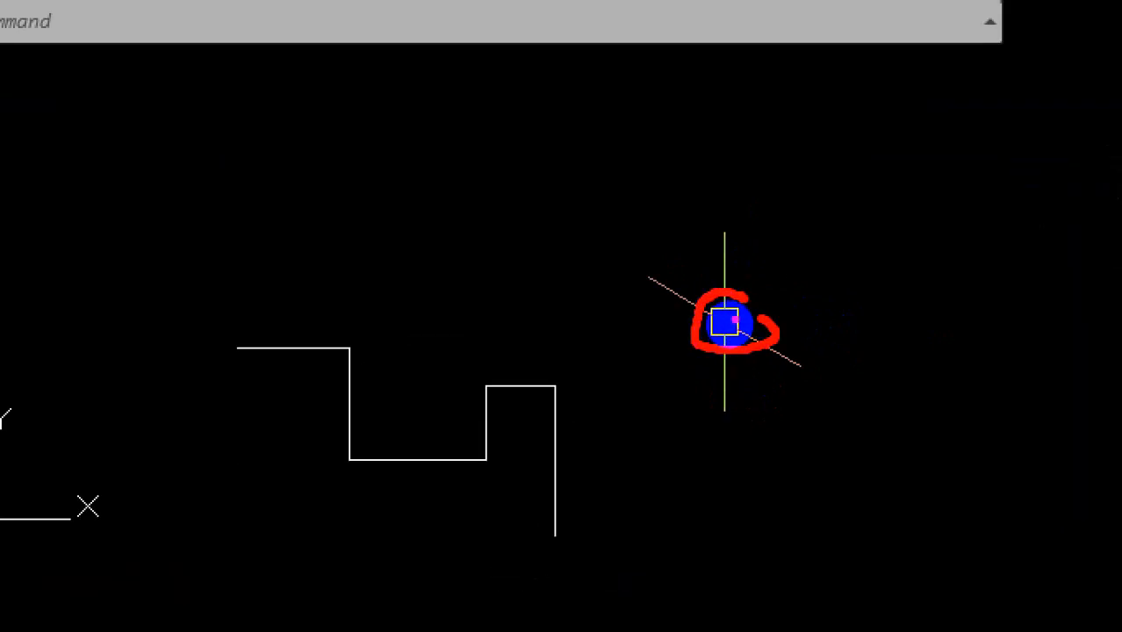
pyautogui.moveTo(727, 191)
pyautogui.mouseDown()
pyautogui.moveTo(725, 300)
pyautogui.moveTo(663, 330)
pyautogui.moveTo(594, 332)
pyautogui.mouseUp()
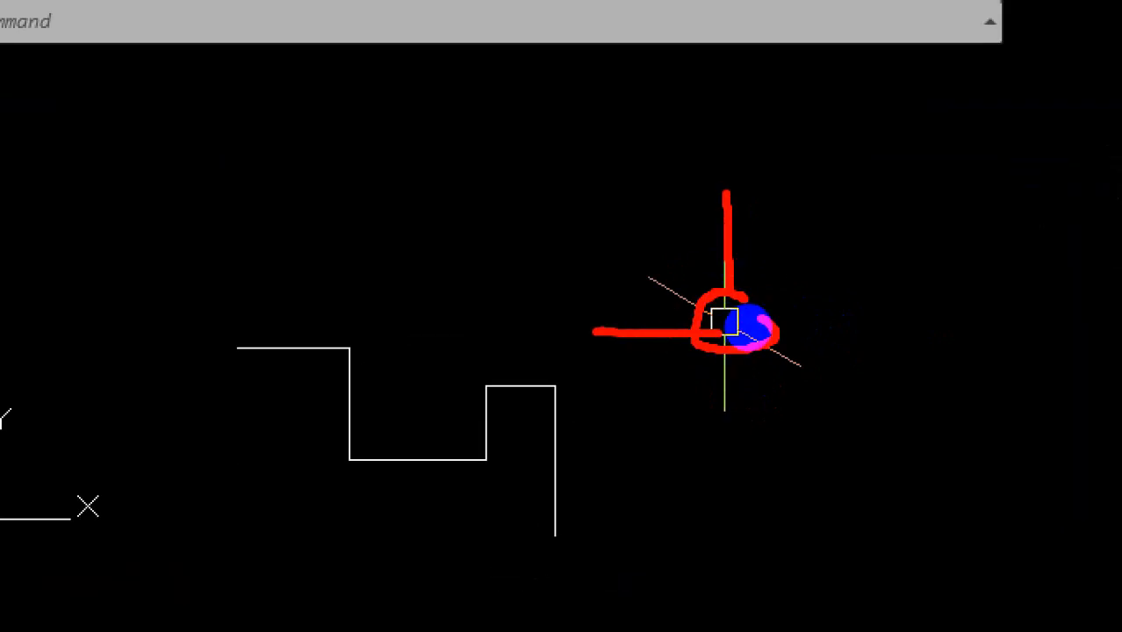
pyautogui.moveTo(904, 165)
pyautogui.mouseDown()
pyautogui.moveTo(910, 280)
pyautogui.moveTo(809, 283)
pyautogui.mouseUp()
pyautogui.moveTo(914, 295)
pyautogui.mouseDown()
pyautogui.moveTo(979, 288)
pyautogui.moveTo(892, 389)
pyautogui.mouseUp()
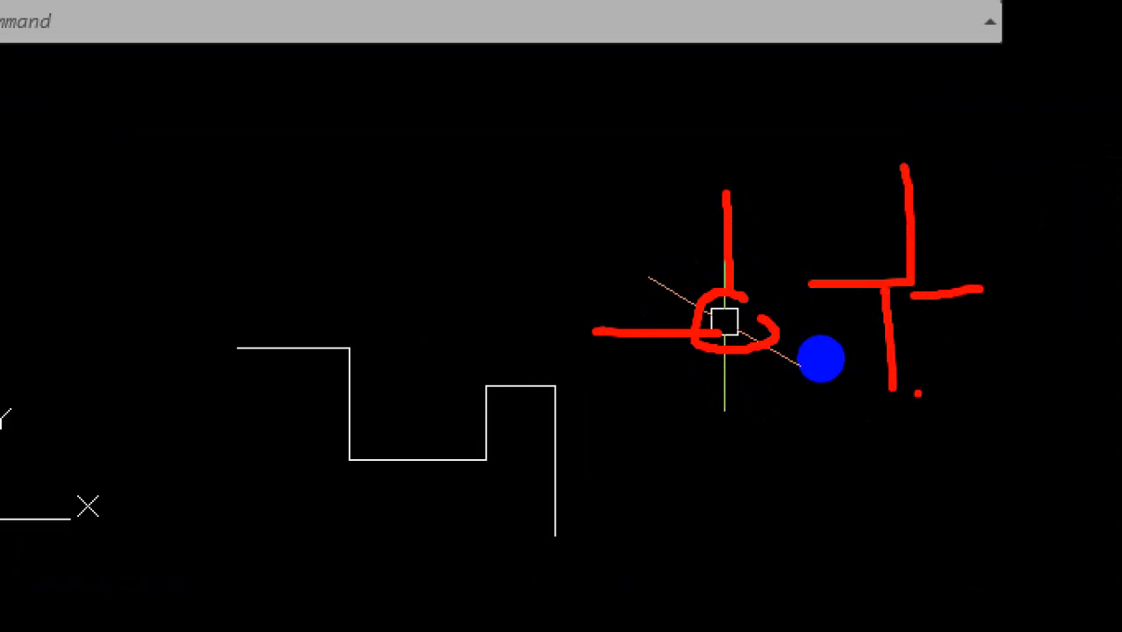
pyautogui.hotkey('ctrl', '1')
pyautogui.press('Escape')
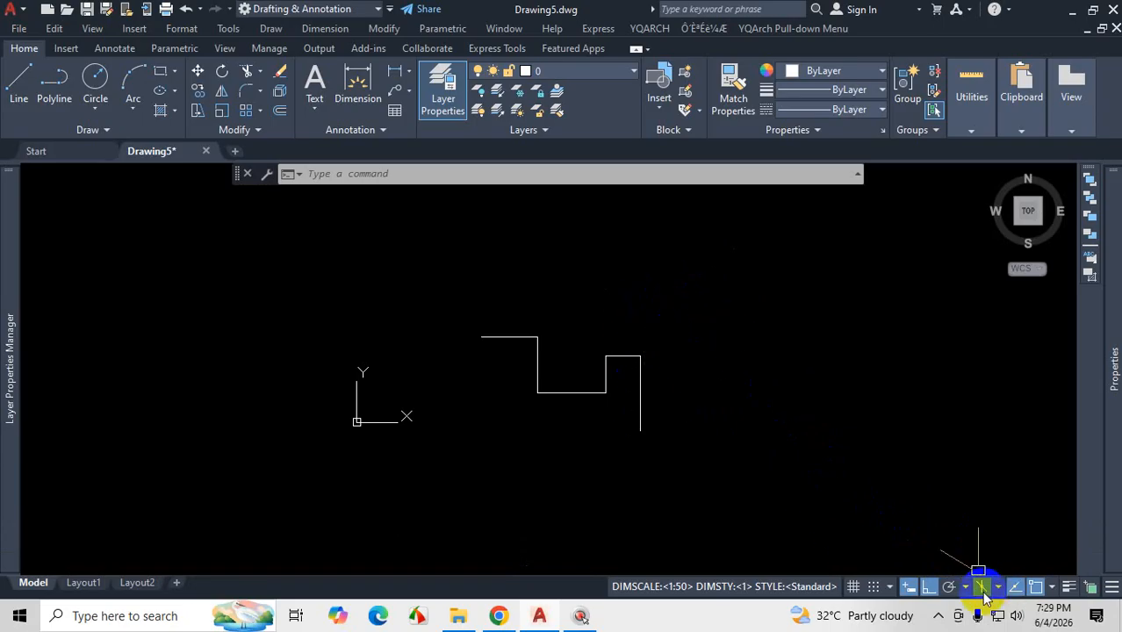
# - Switch the crosshair from the left isoplane back to orthographic by turning off isometric drafting
pyautogui.hotkey('ctrl', '1')
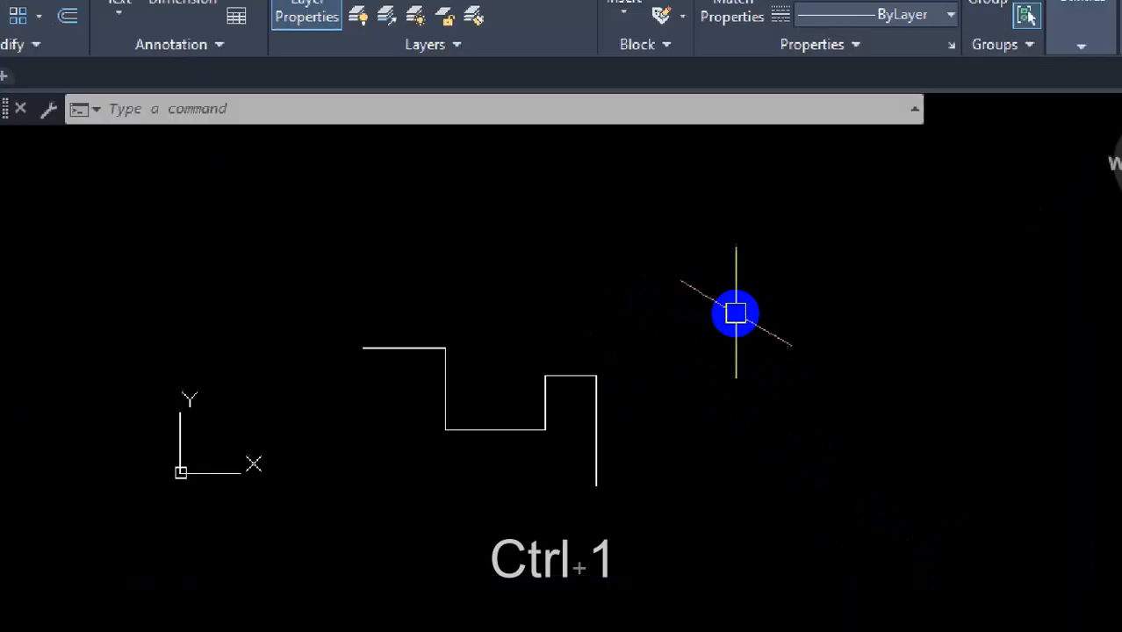
pyautogui.click(735, 314)
pyautogui.moveTo(752, 246)
pyautogui.mouseDown()
pyautogui.moveTo(831, 371)
pyautogui.moveTo(763, 259)
pyautogui.mouseUp()
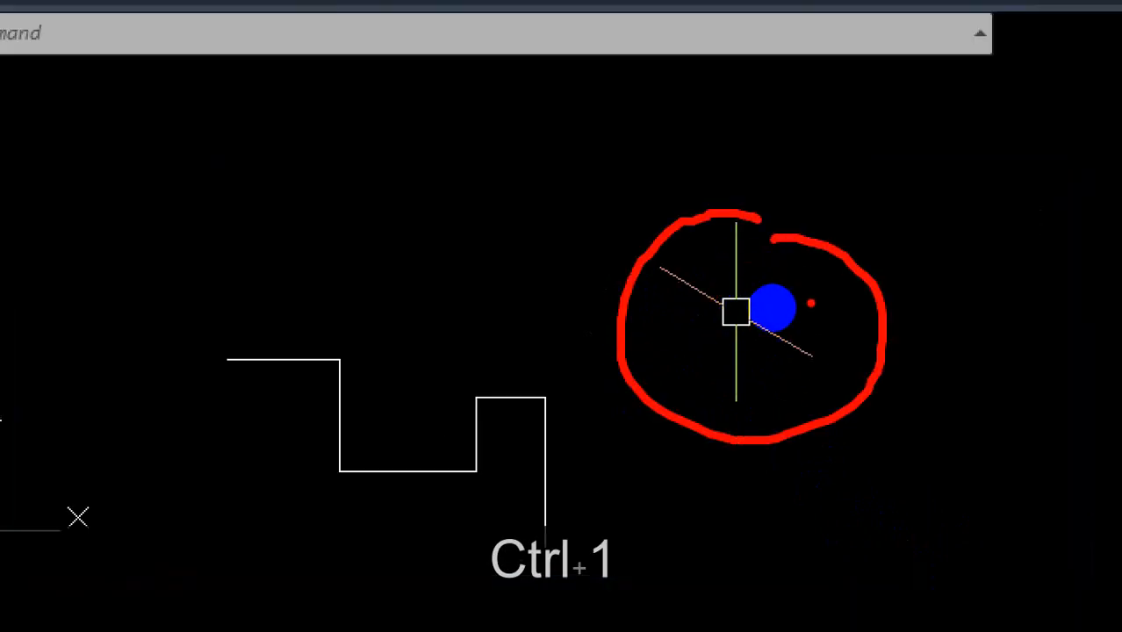
pyautogui.press('Escape')
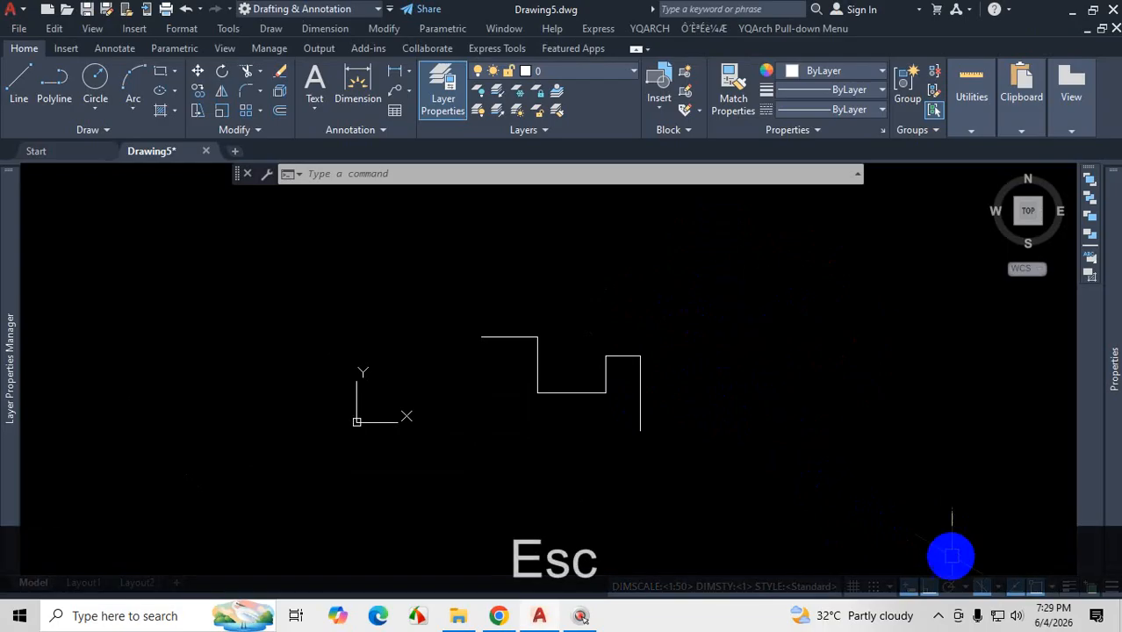
pyautogui.click(984, 592)
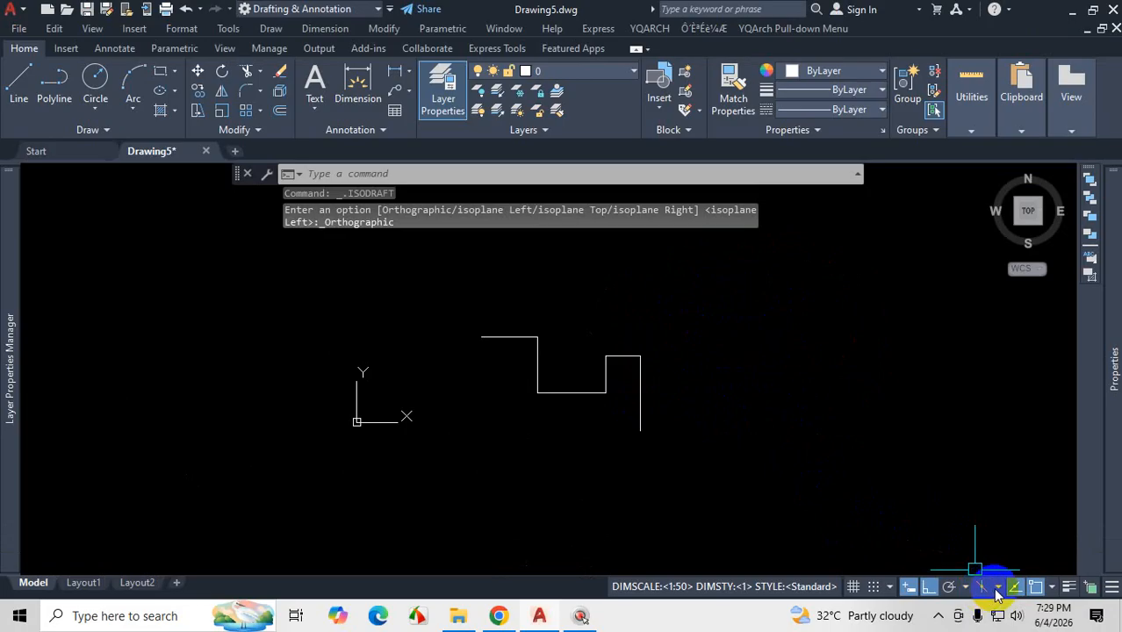
# - Remove the Isometric Drafting toggle from the status bar
pyautogui.click(1112, 592)
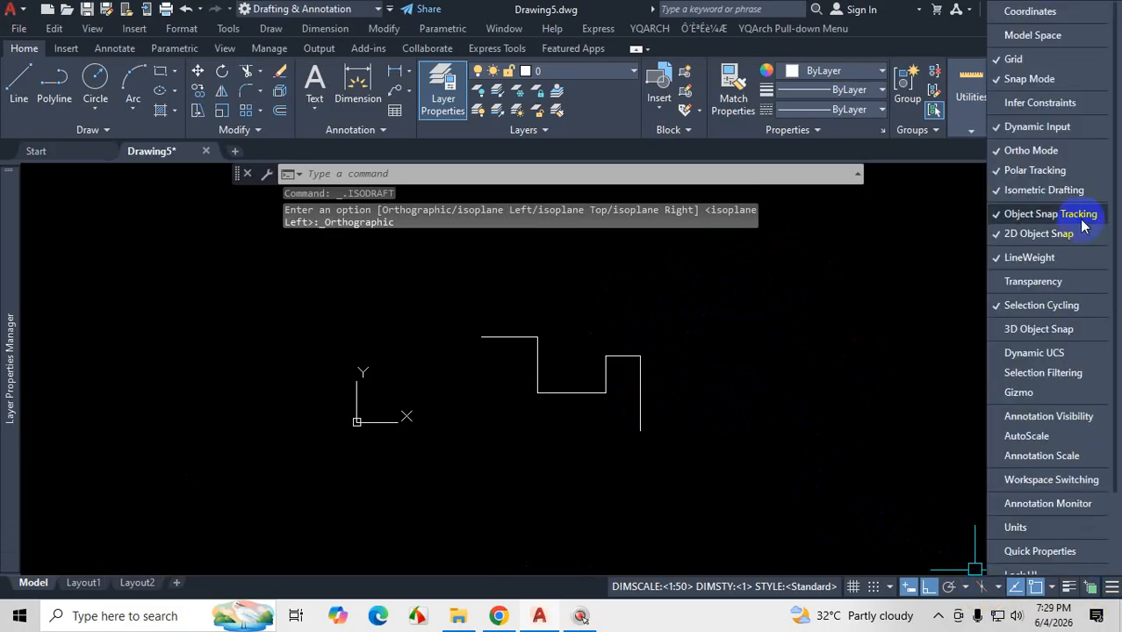
pyautogui.click(1039, 191)
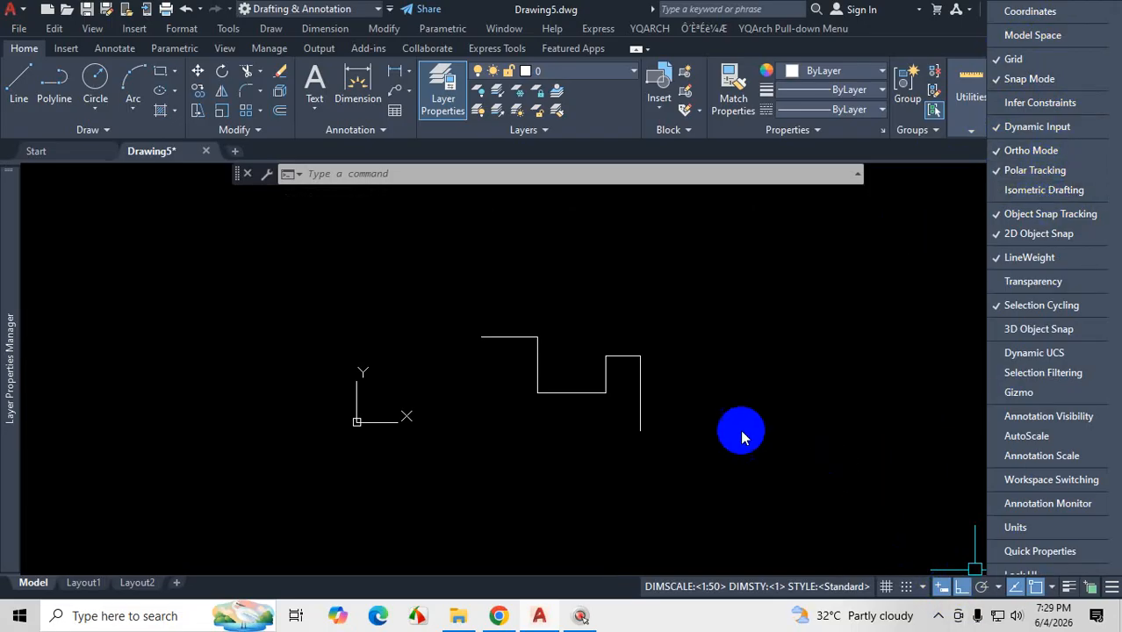
pyautogui.click(751, 367)
pyautogui.press('Escape')
pyautogui.press('Escape')
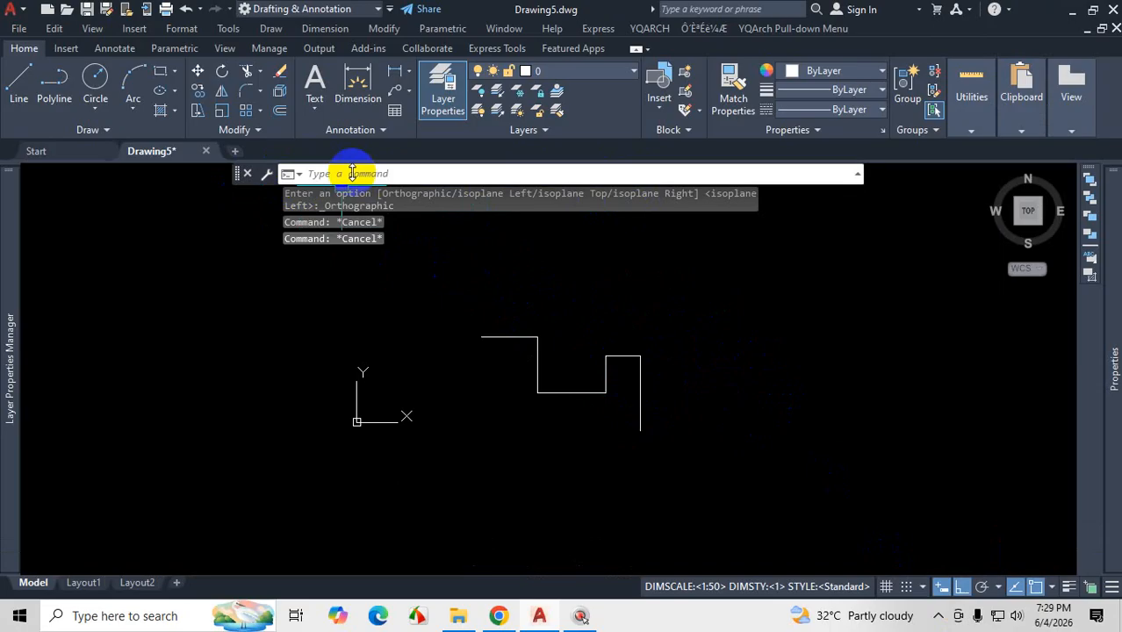
# - Close the command line window, bring it back, and hide it again
pyautogui.click(248, 174)
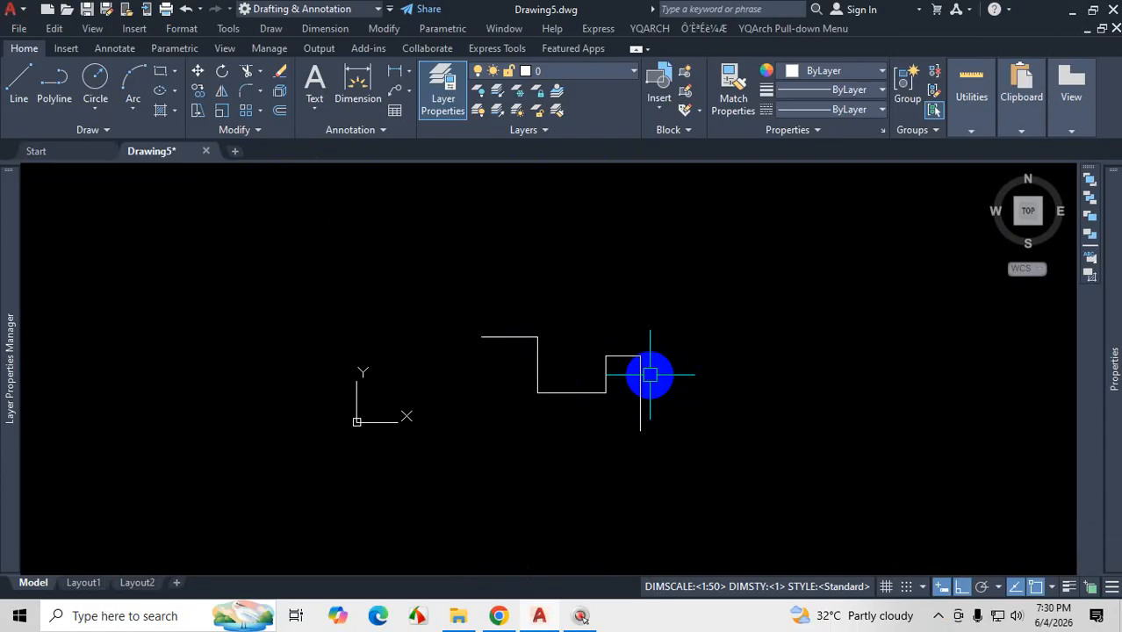
pyautogui.press('ctrl')
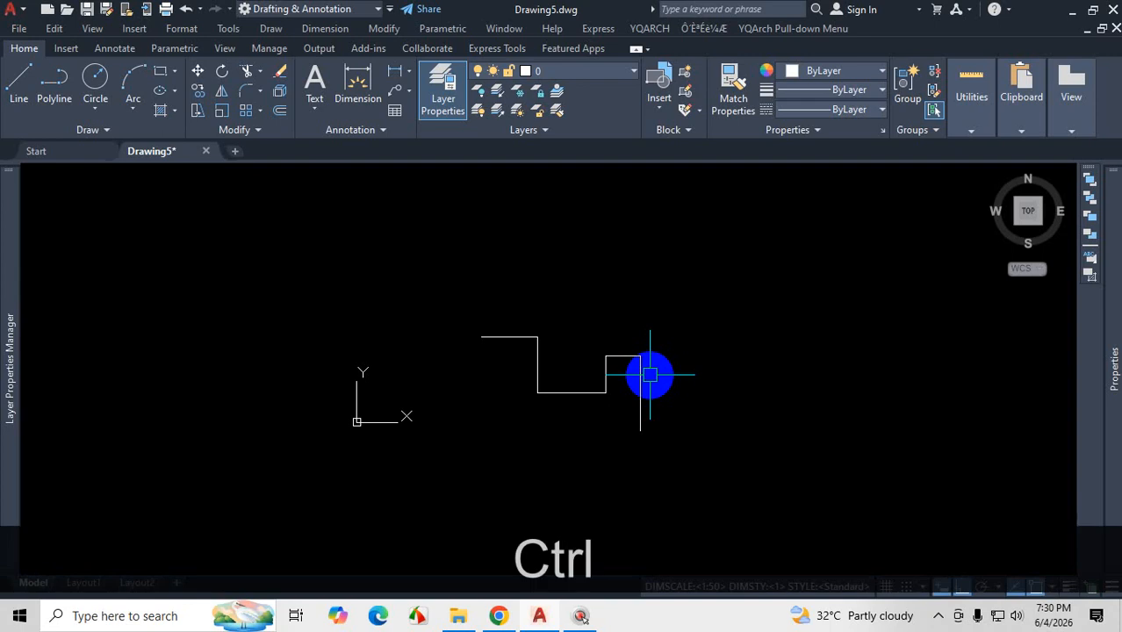
pyautogui.hotkey('ctrl', '9')
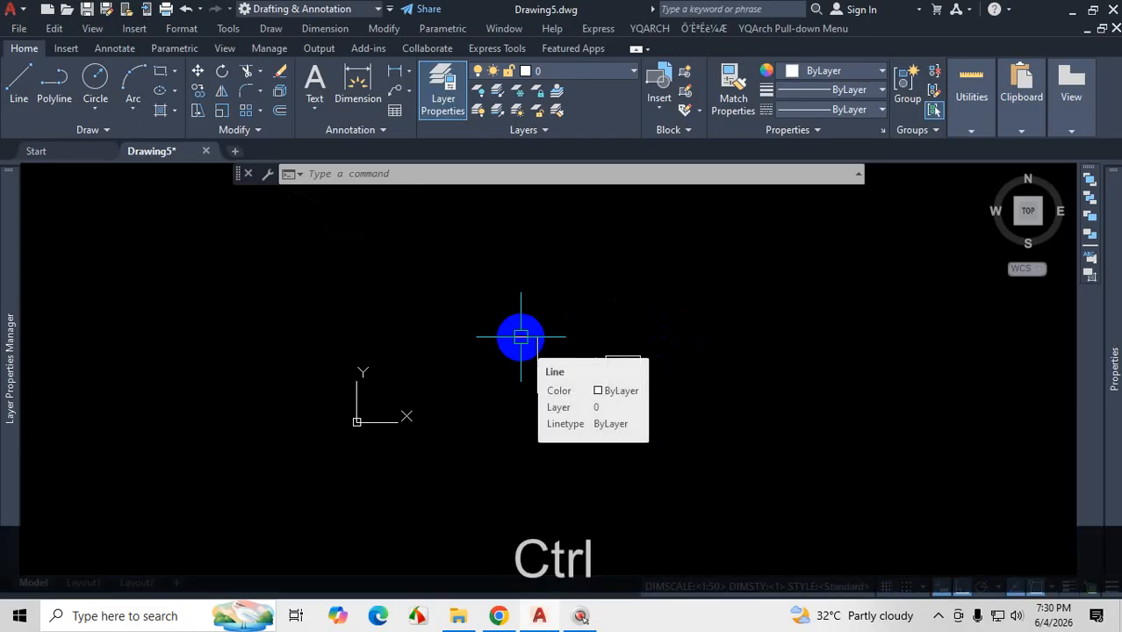
pyautogui.hotkey('ctrl', '9')
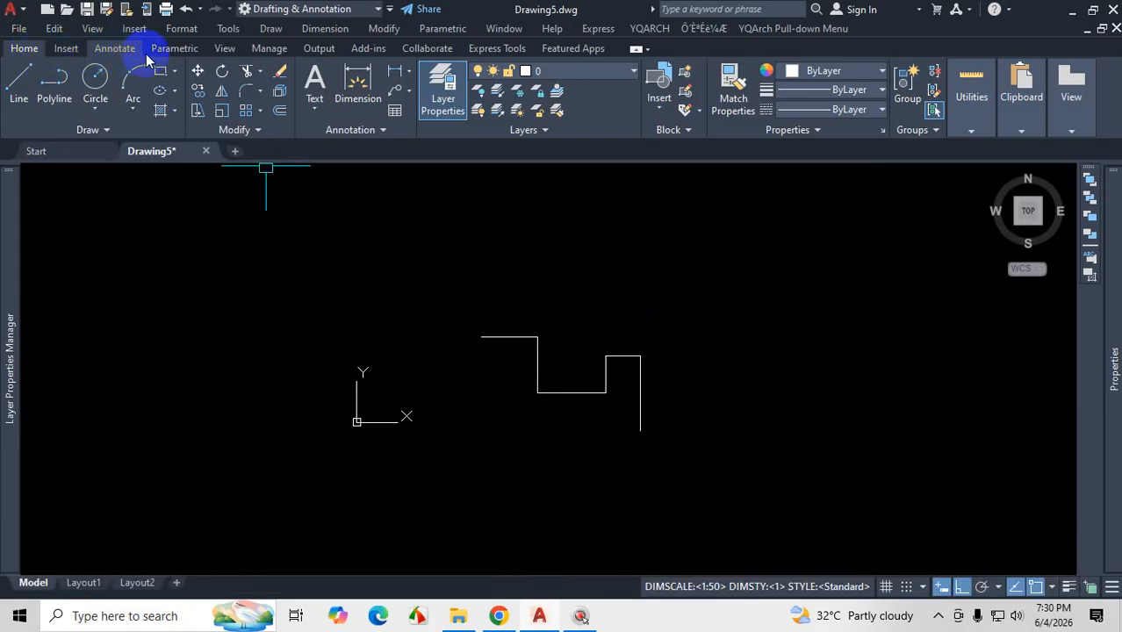
# - Display the command line and place it along the upper edge of the drawing area
pyautogui.click(226, 49)
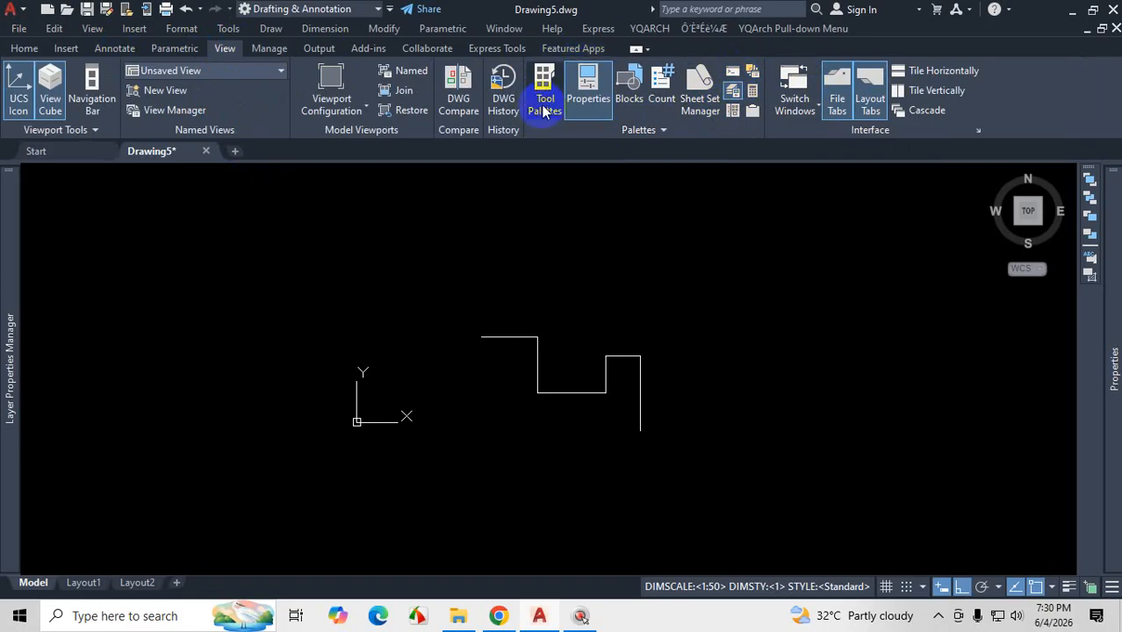
pyautogui.click(733, 75)
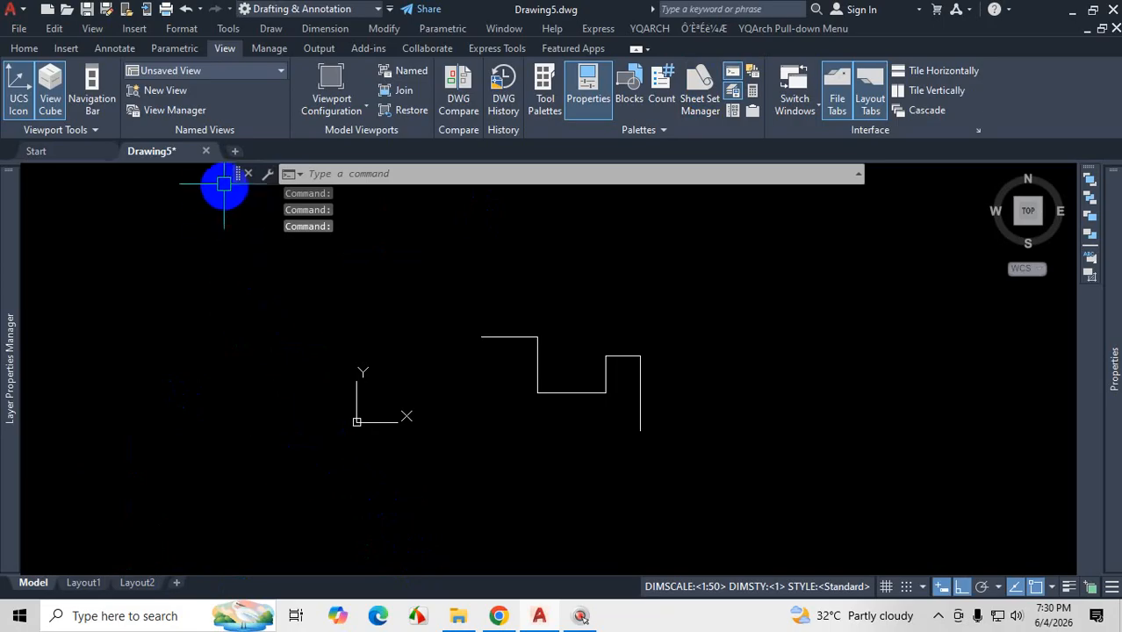
pyautogui.moveTo(238, 181)
pyautogui.mouseDown()
pyautogui.moveTo(243, 440)
pyautogui.moveTo(250, 273)
pyautogui.moveTo(233, 199)
pyautogui.mouseUp()
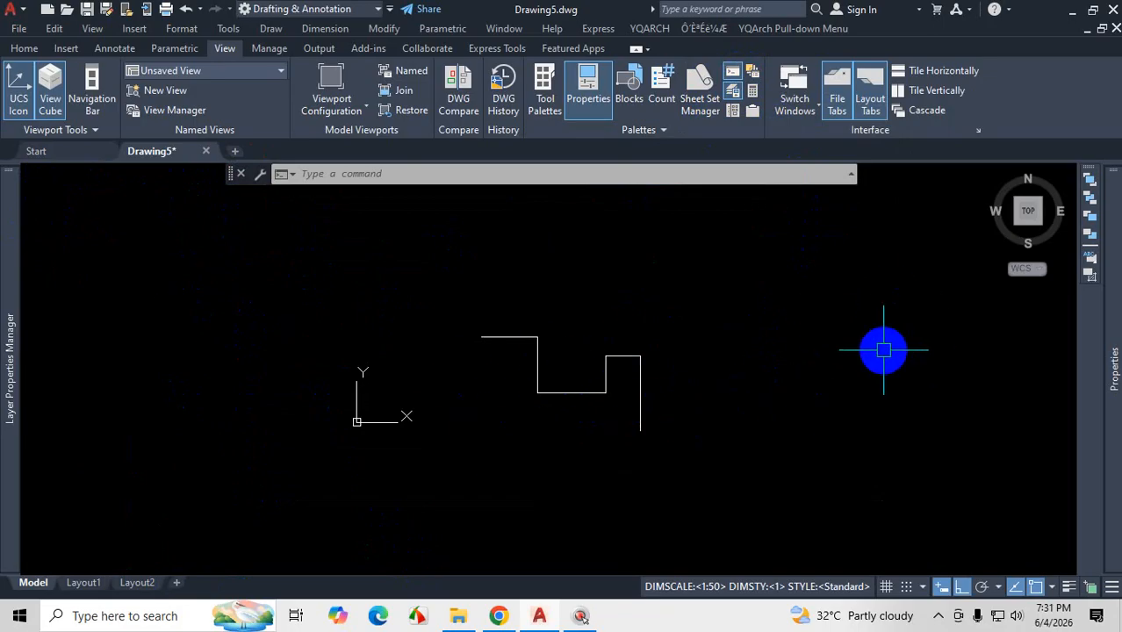
# - Use the ViewCube to look at the stepped line from the left, top and right sides and in the home isometric view
pyautogui.hotkey('ctrl', '1')
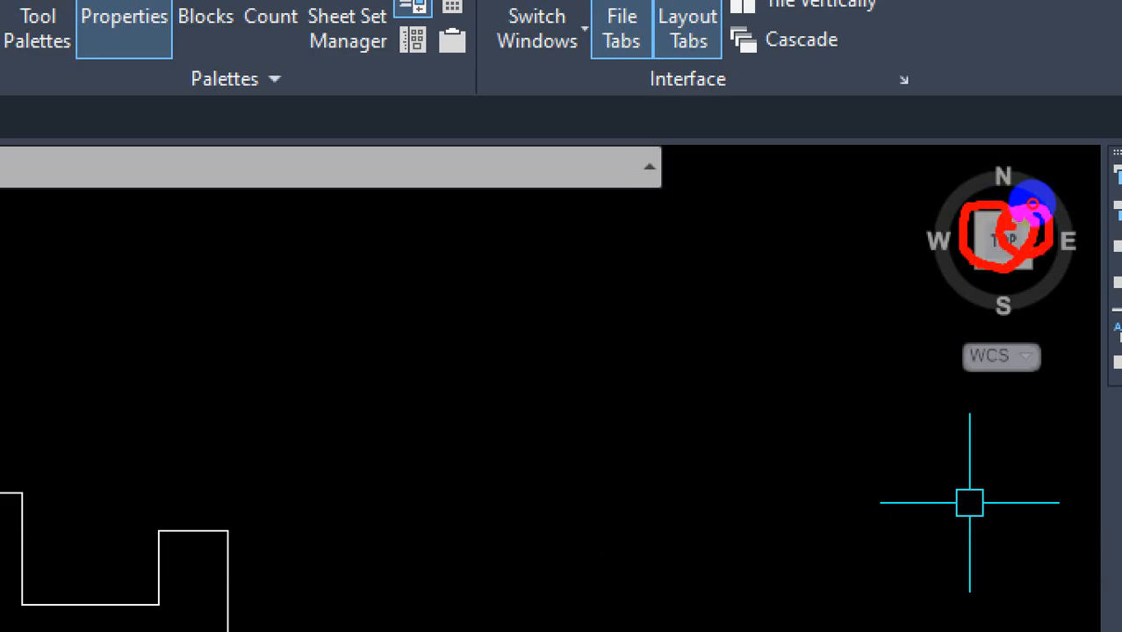
pyautogui.press('Escape')
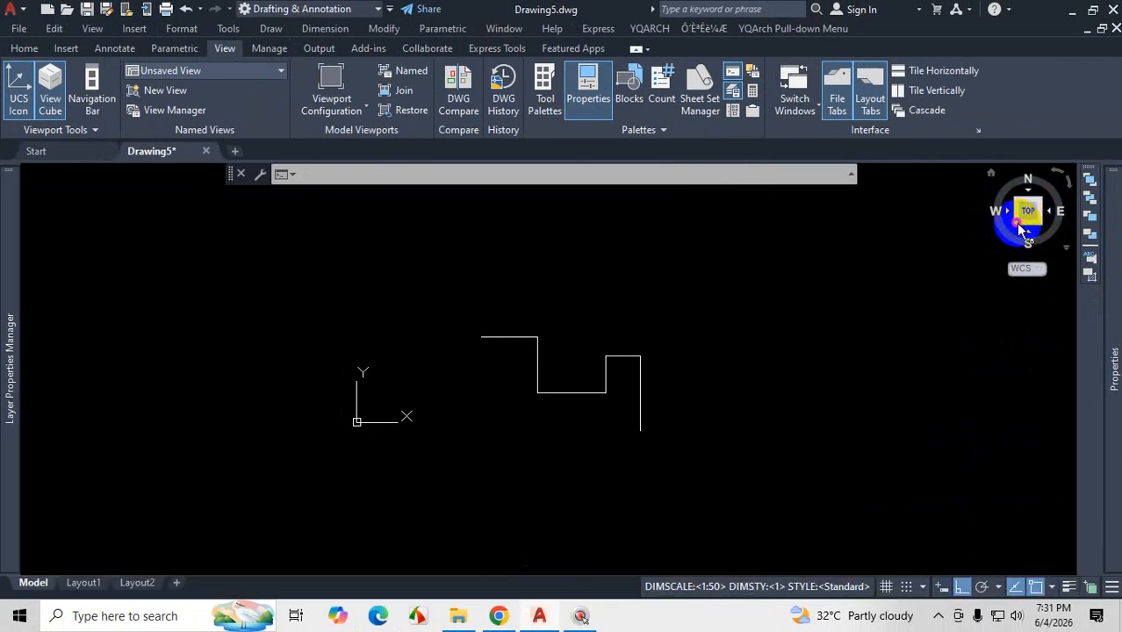
pyautogui.click(1017, 223)
pyautogui.click(1041, 224)
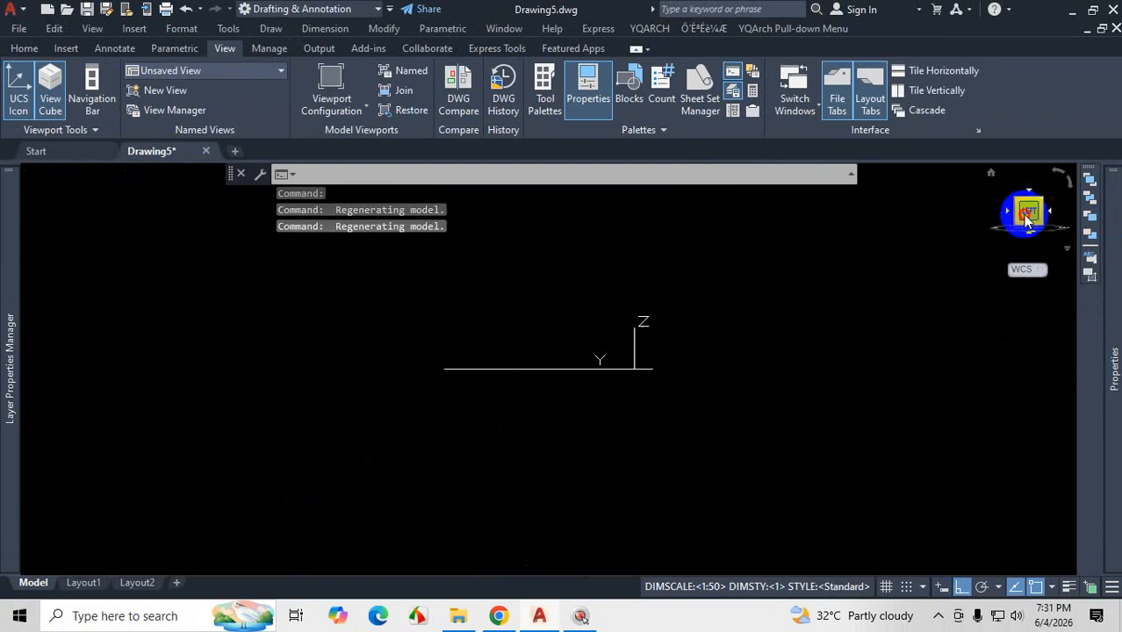
pyautogui.click(1032, 212)
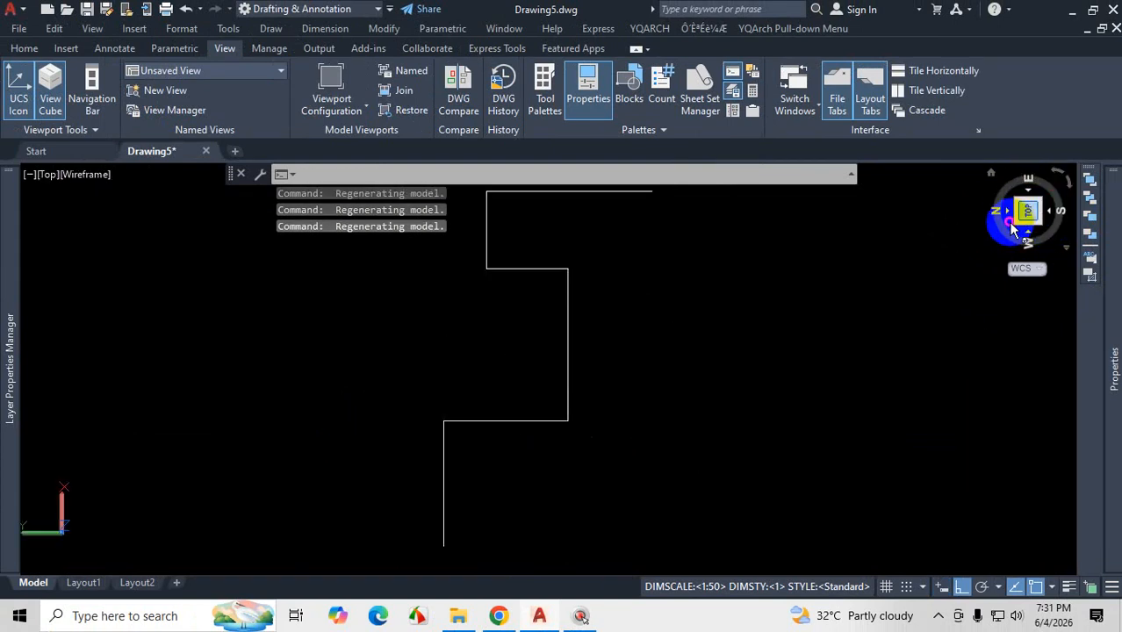
pyautogui.click(1029, 190)
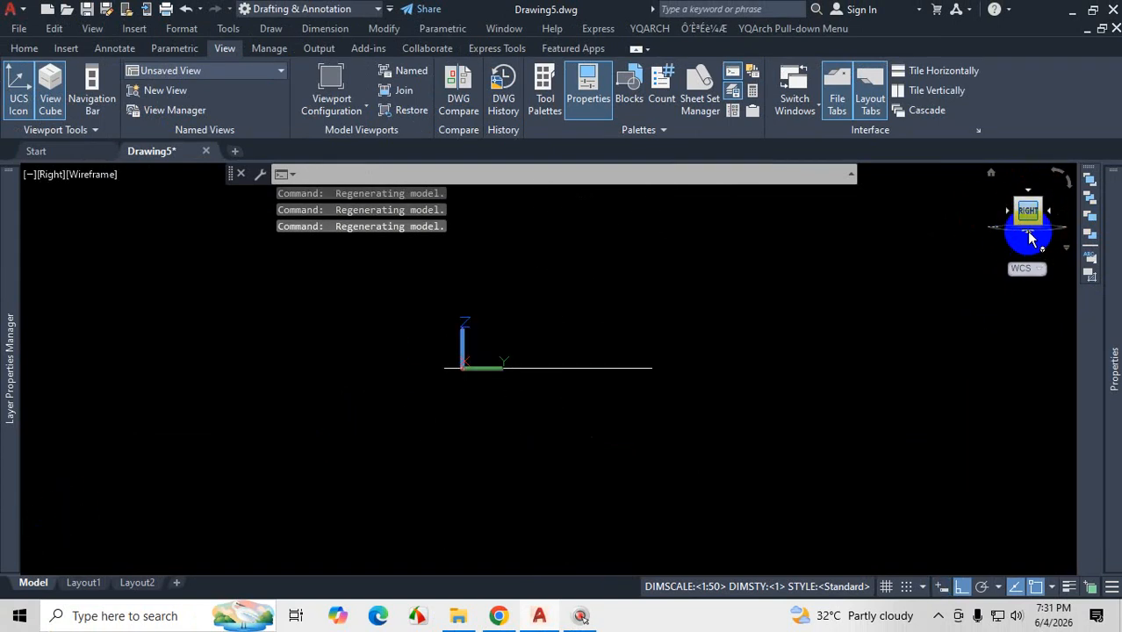
pyautogui.click(991, 173)
pyautogui.click(991, 171)
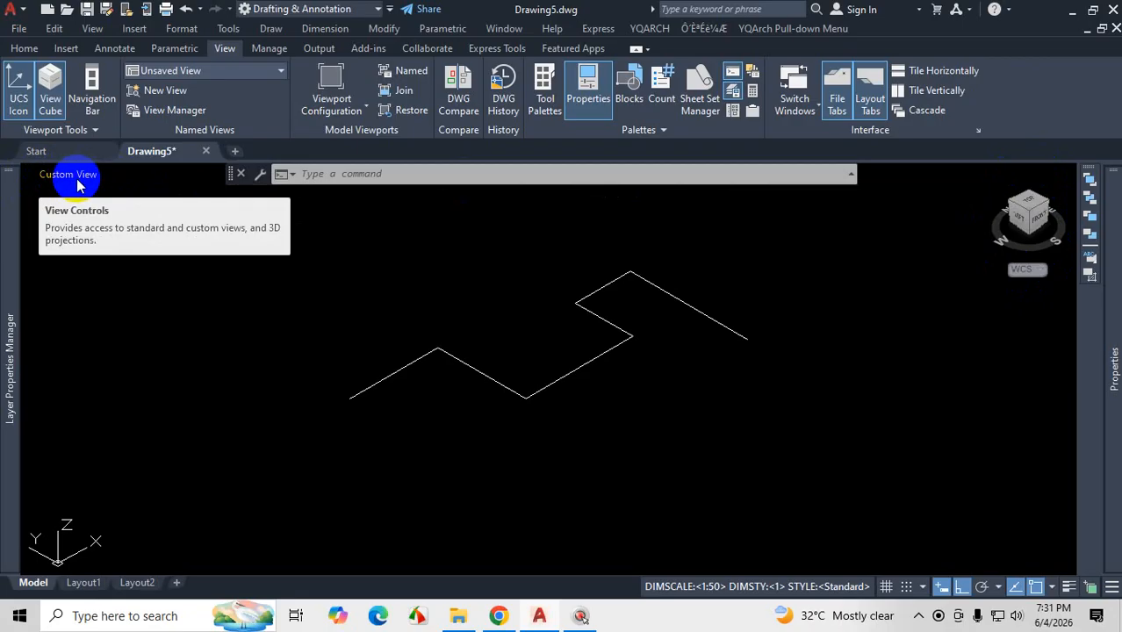
# - Restore the Top view of the drawing and hide the ViewCube
pyautogui.click(76, 187)
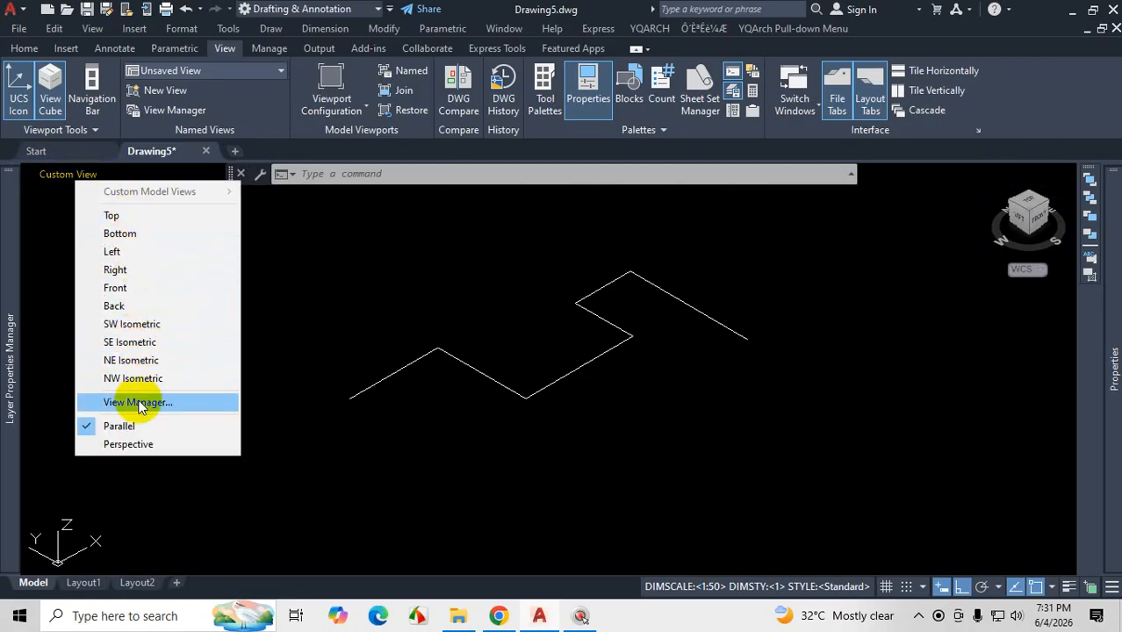
pyautogui.click(122, 218)
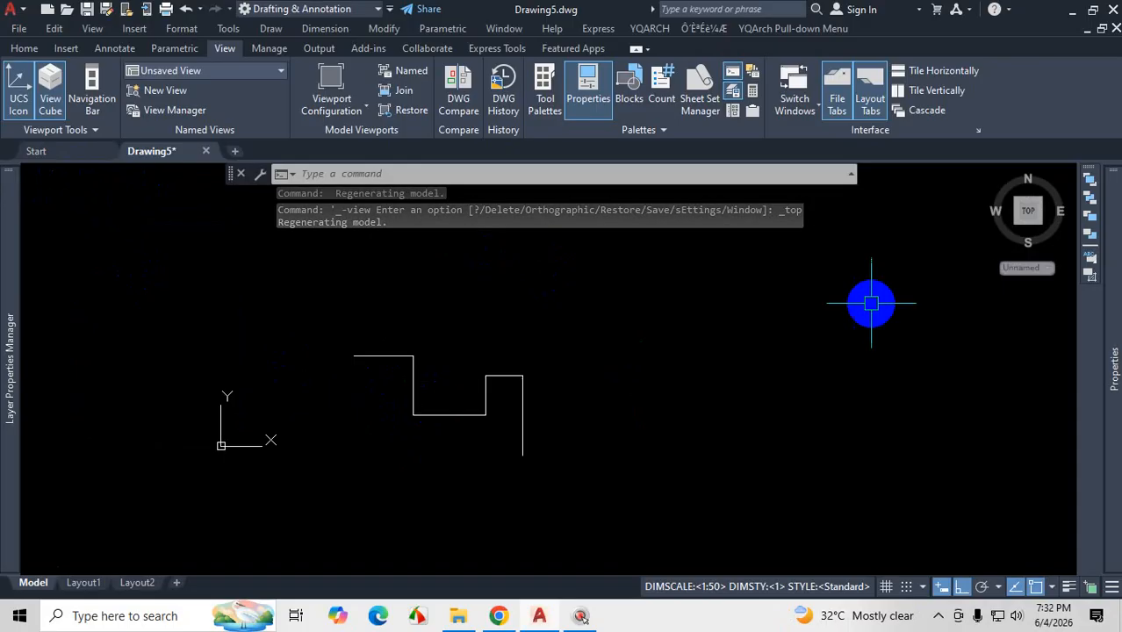
pyautogui.moveTo(1111, 289)
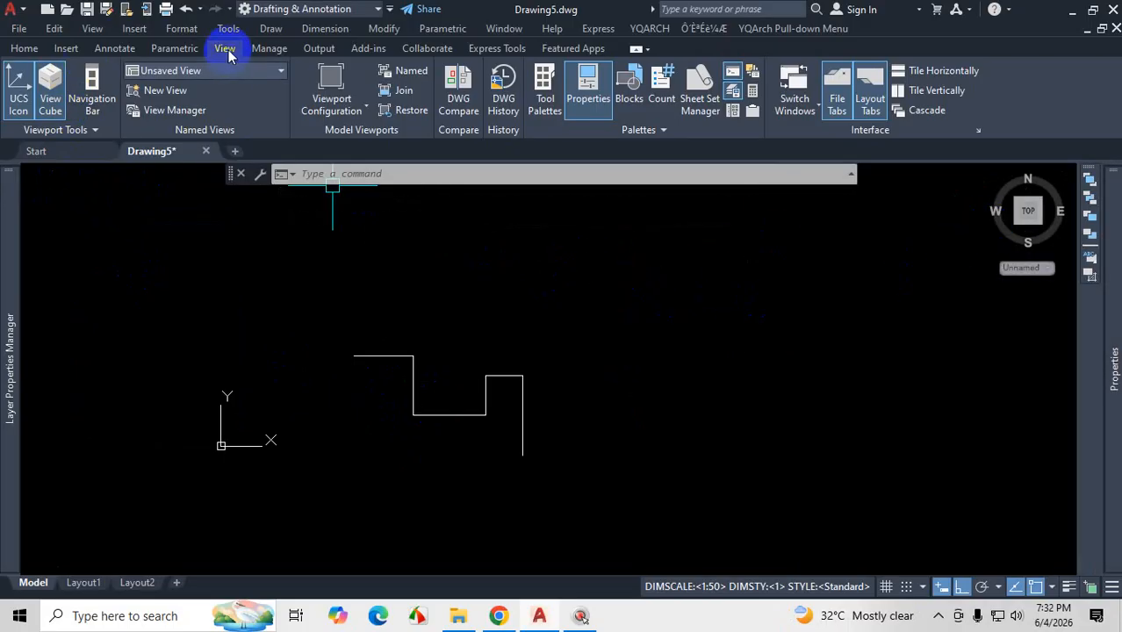
pyautogui.click(57, 98)
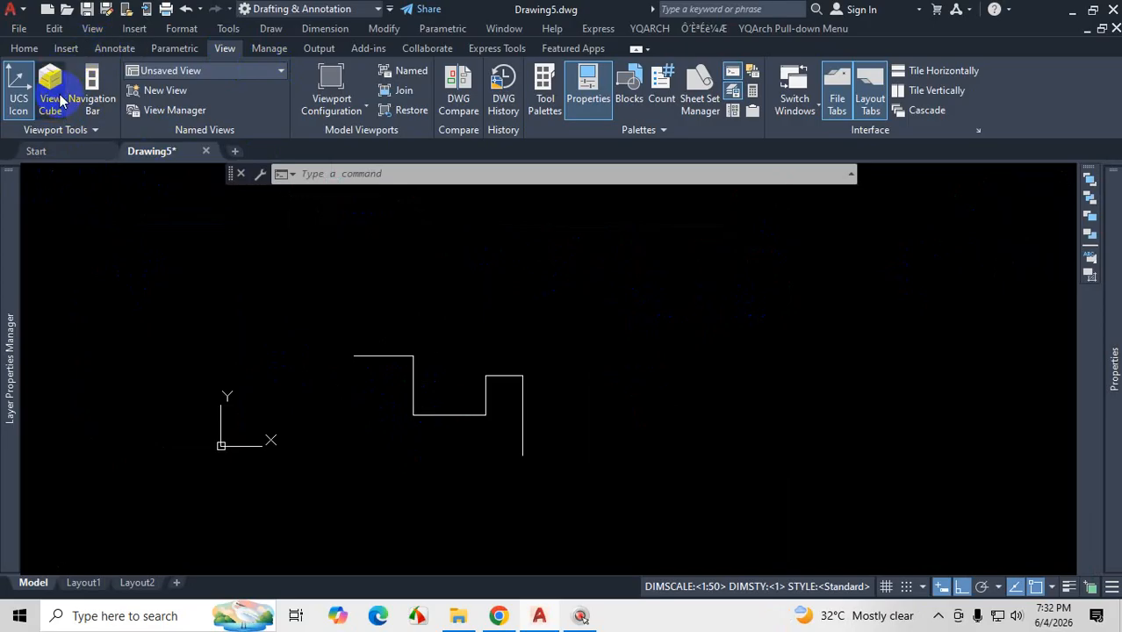
pyautogui.click(86, 102)
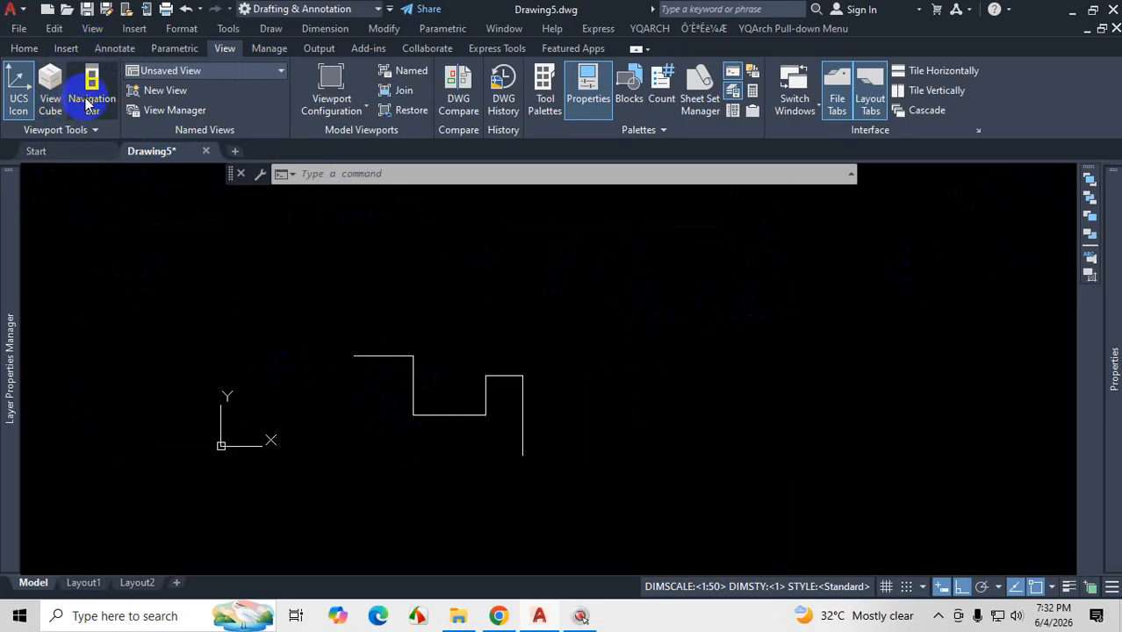
# - Set the visual style of the model viewport to 2D Wireframe
pyautogui.click(482, 392)
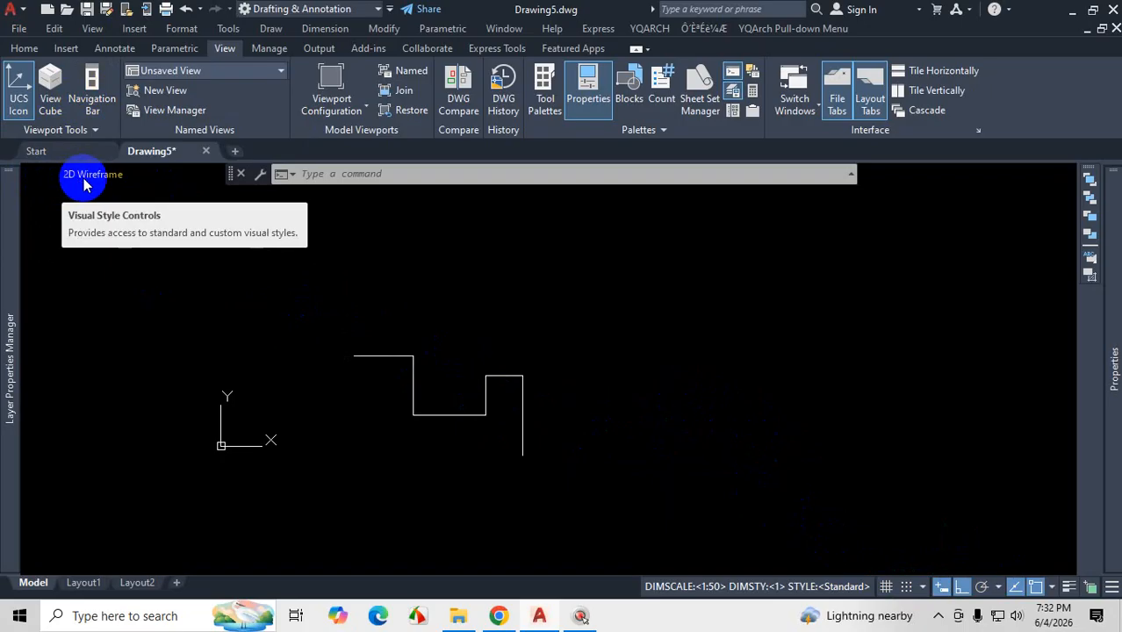
pyautogui.click(87, 180)
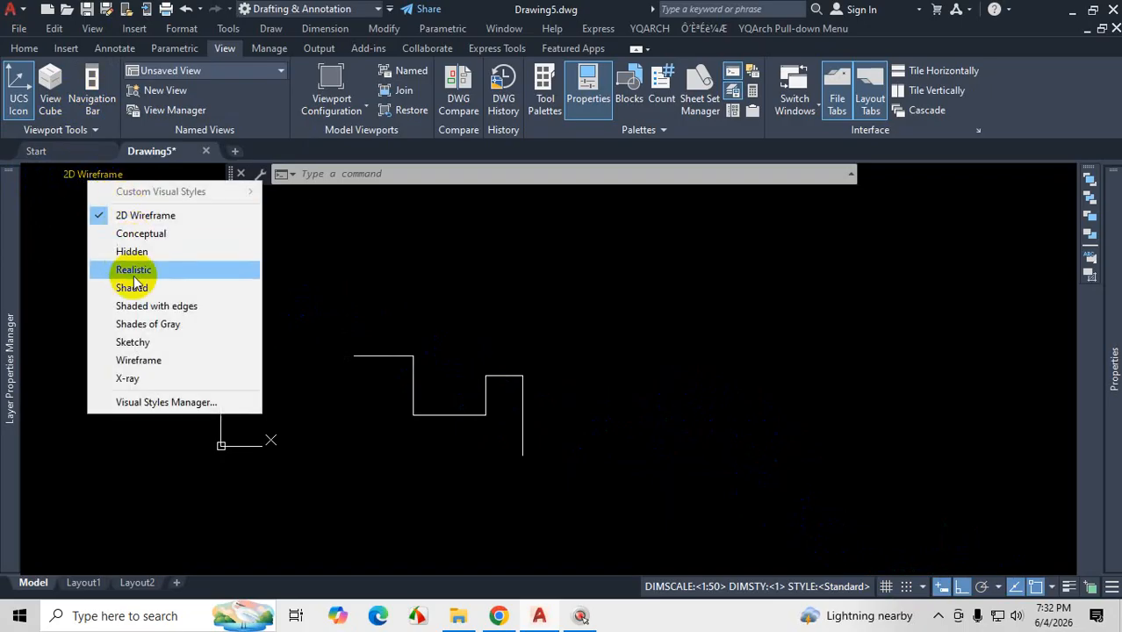
pyautogui.click(151, 216)
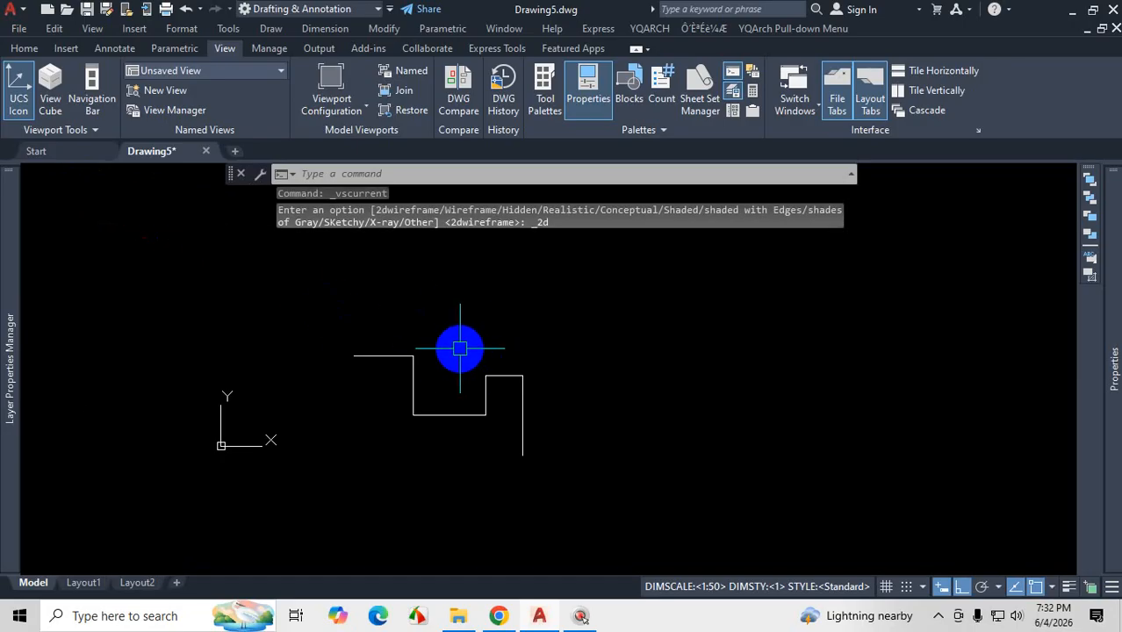
# - Examine how the UCS icon at the drawing origin behaves at different zoom levels and view positions
pyautogui.scroll(-4, 574, 423)
pyautogui.scroll(4, 546, 401)
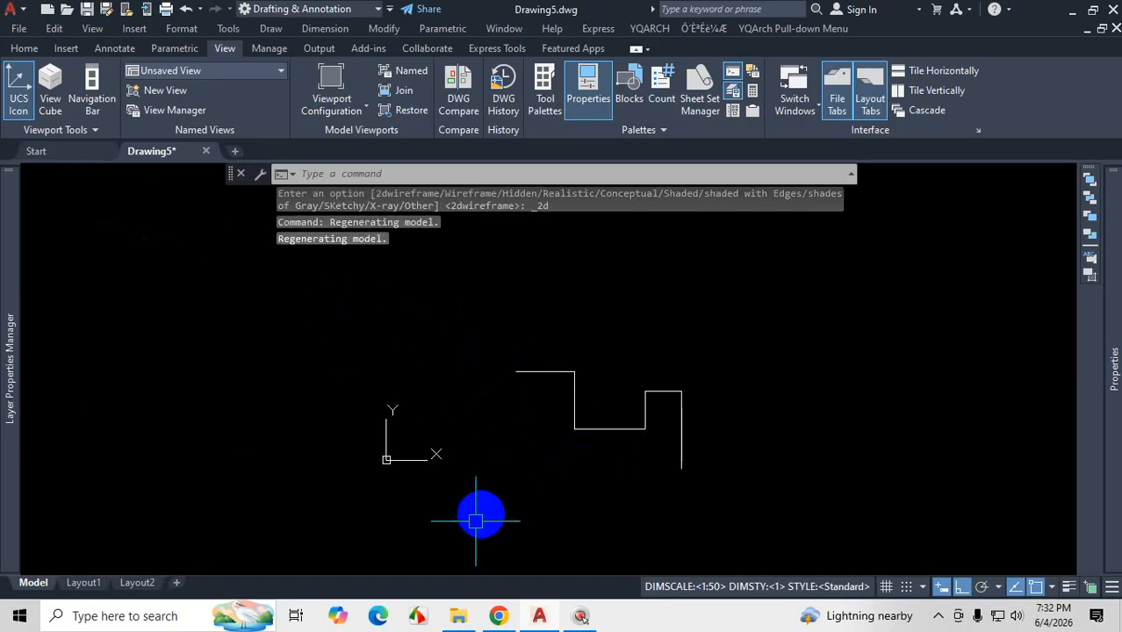
pyautogui.scroll(4, 387, 468)
pyautogui.scroll(-4, 513, 380)
pyautogui.scroll(4, 500, 377)
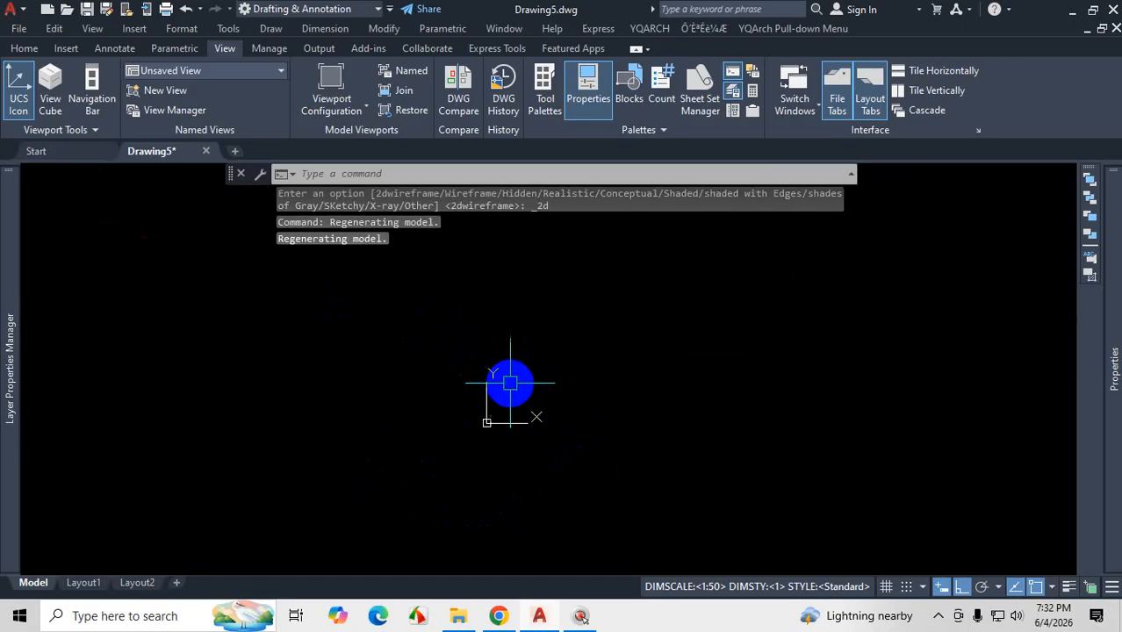
pyautogui.scroll(-3, 505, 369)
pyautogui.scroll(3, 501, 379)
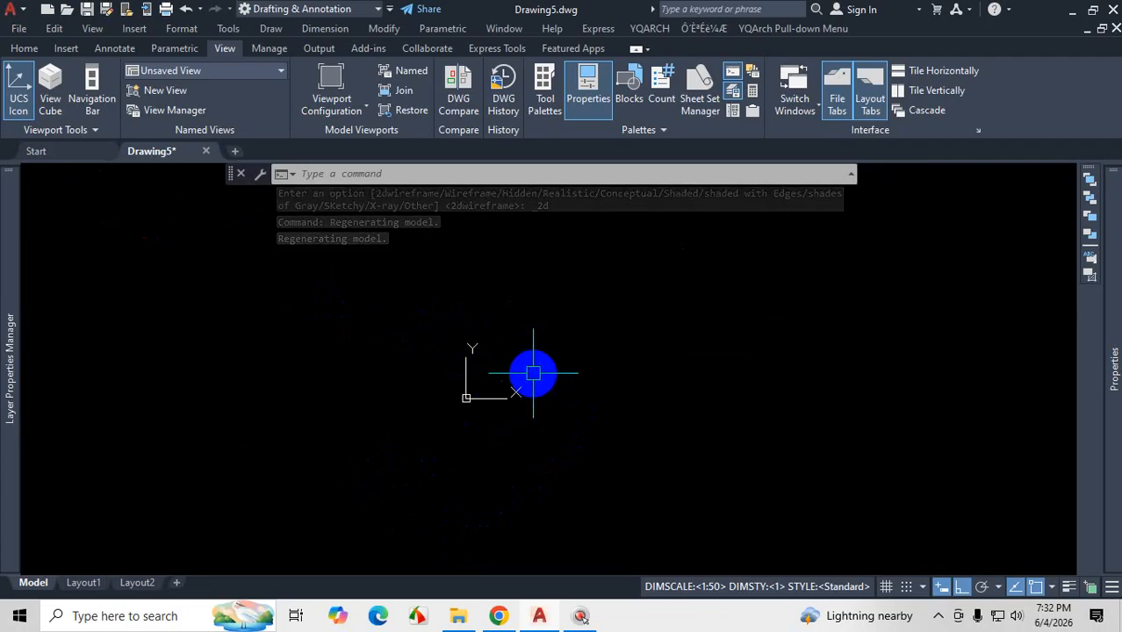
pyautogui.scroll(-3, 468, 364)
pyautogui.scroll(3, 543, 388)
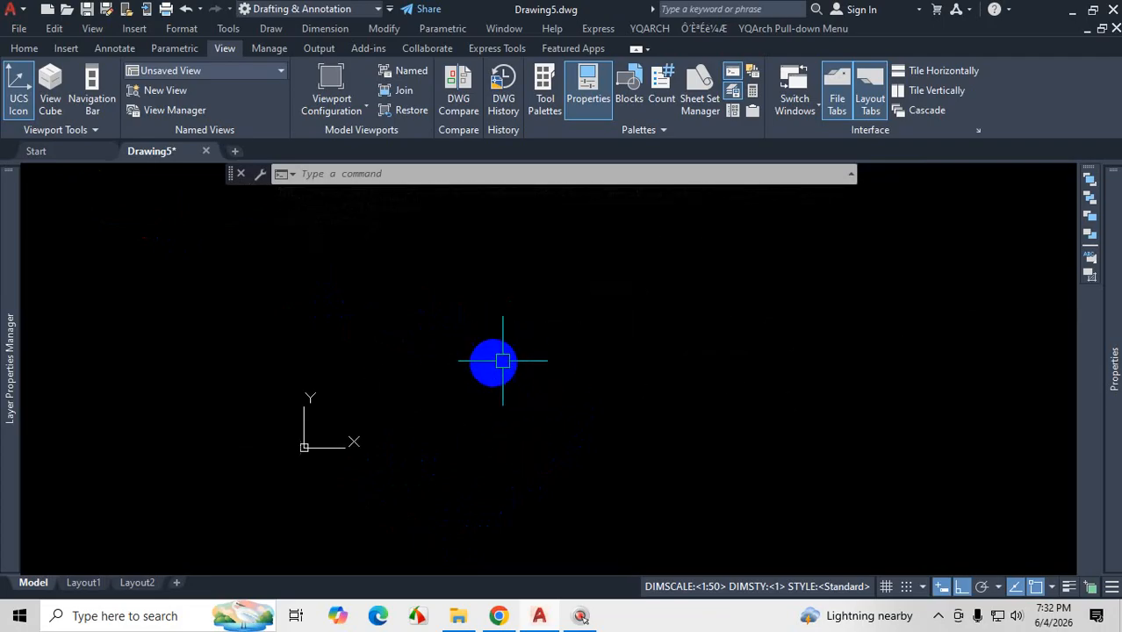
pyautogui.scroll(-4, 586, 340)
pyautogui.scroll(2, 570, 346)
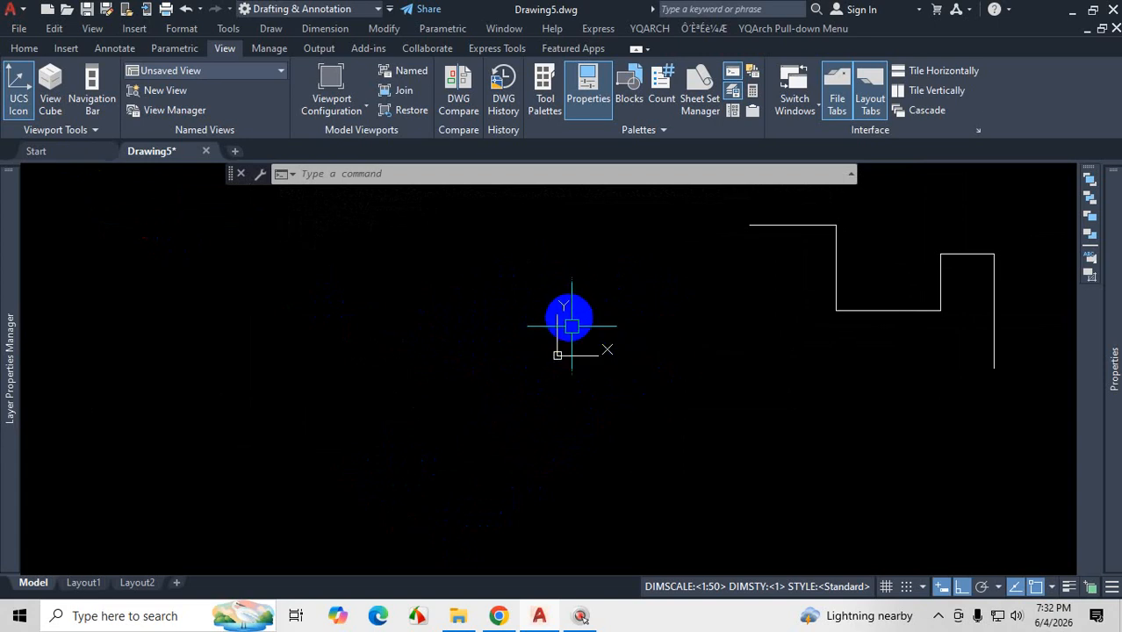
# - Turn on the drawing grid, check it around the origin at different zoom levels, and turn it off again
pyautogui.click(886, 587)
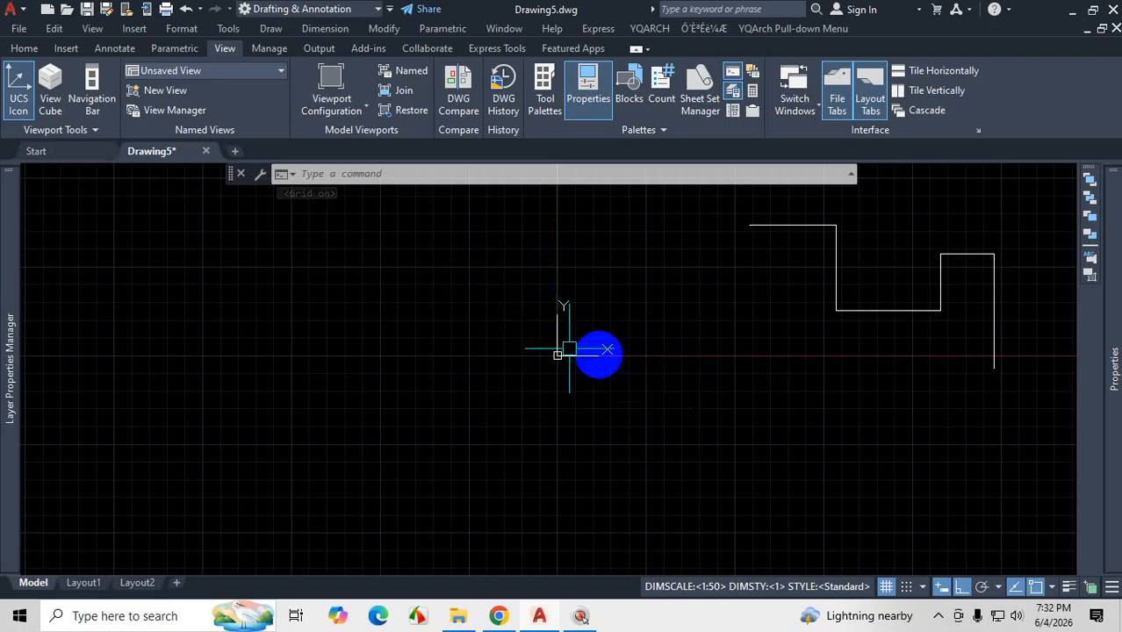
pyautogui.scroll(-3, 531, 399)
pyautogui.scroll(3, 557, 373)
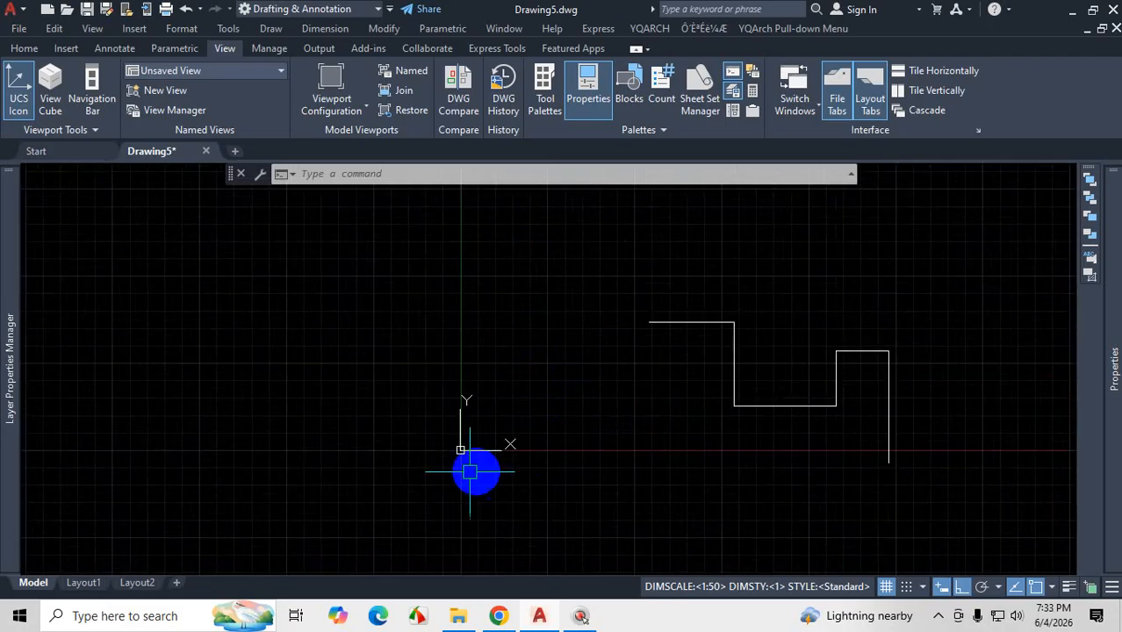
pyautogui.scroll(3, 443, 476)
pyautogui.scroll(5, 567, 342)
pyautogui.scroll(-6, 563, 347)
pyautogui.scroll(5, 526, 351)
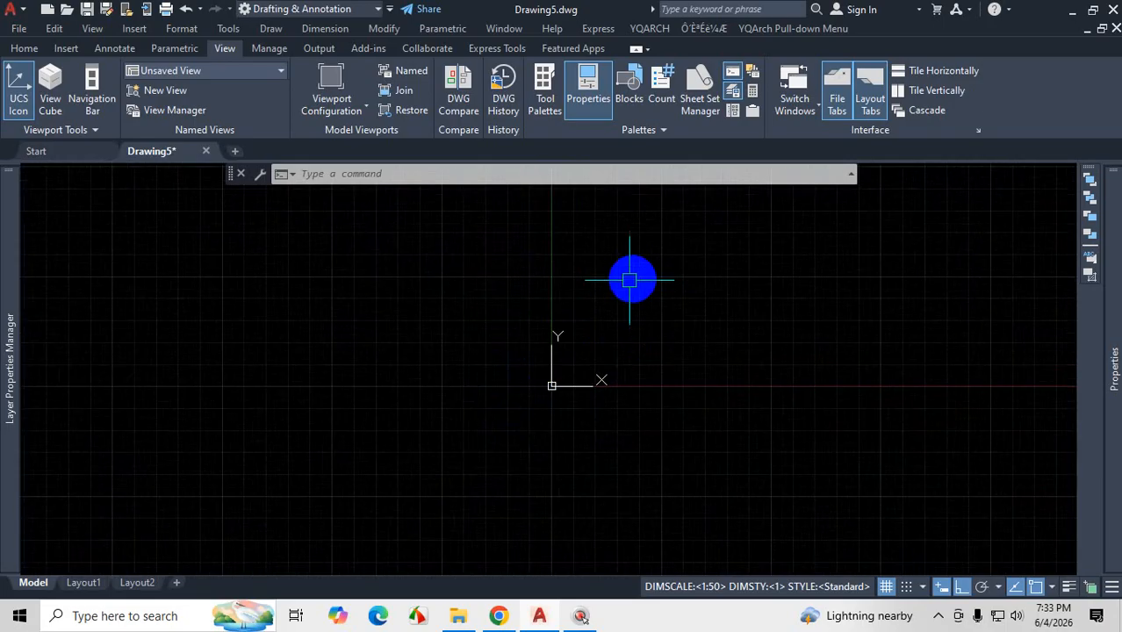
pyautogui.scroll(-5, 542, 448)
pyautogui.scroll(-5, 606, 383)
pyautogui.scroll(5, 629, 330)
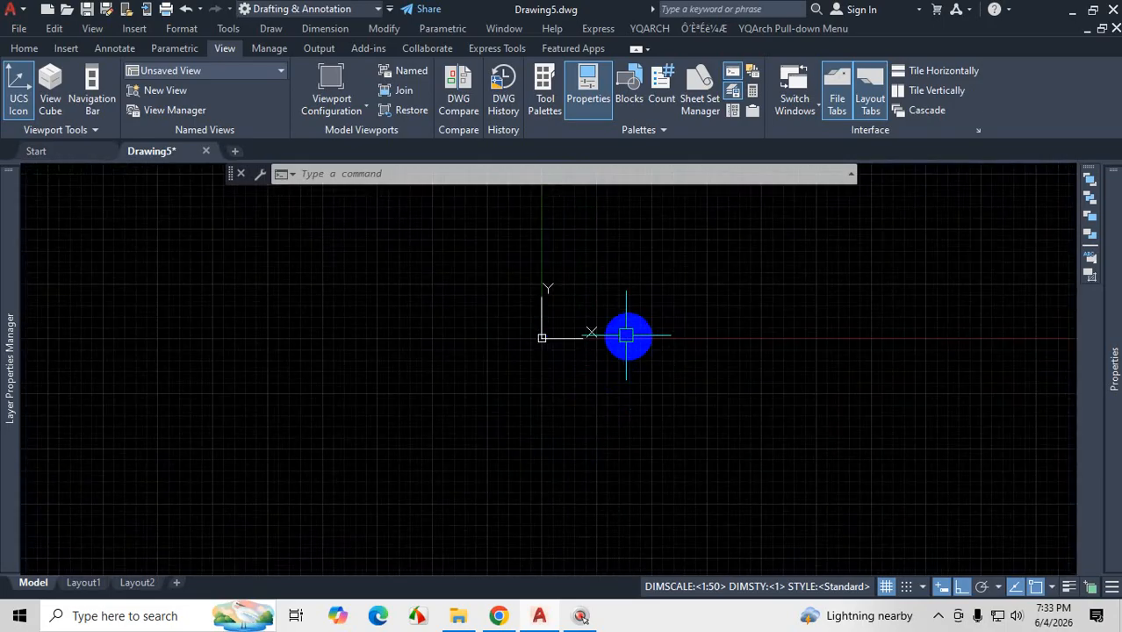
pyautogui.click(887, 586)
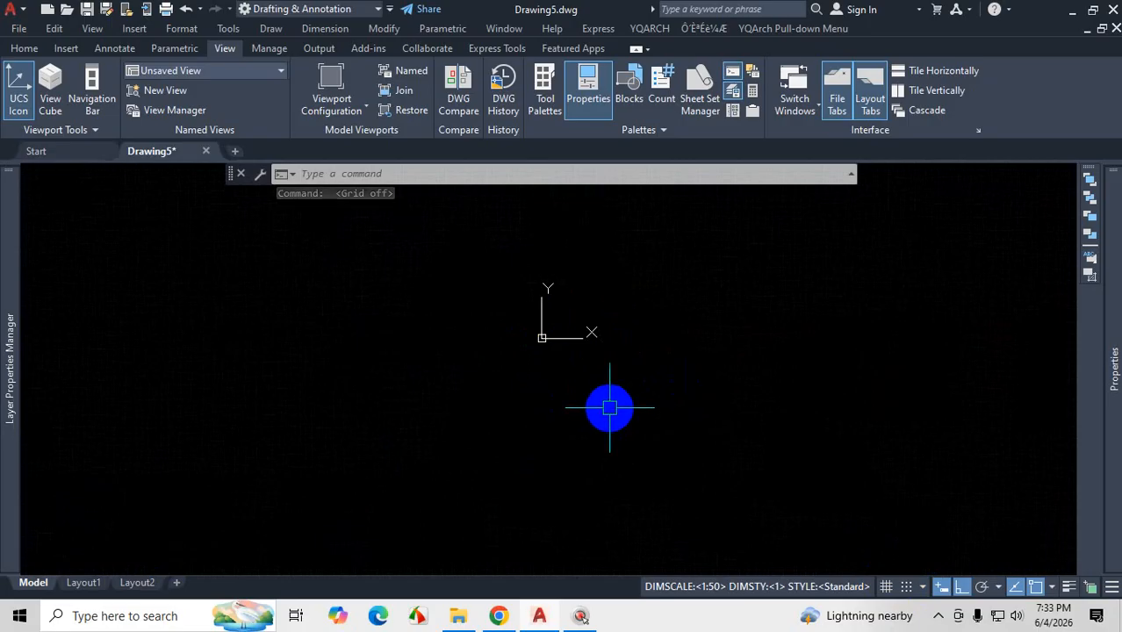
# - Disable the Show UCS Icon at Origin setting so the UCS icon no longer follows the drawing origin
pyautogui.scroll(-6, 609, 418)
pyautogui.scroll(1, 738, 437)
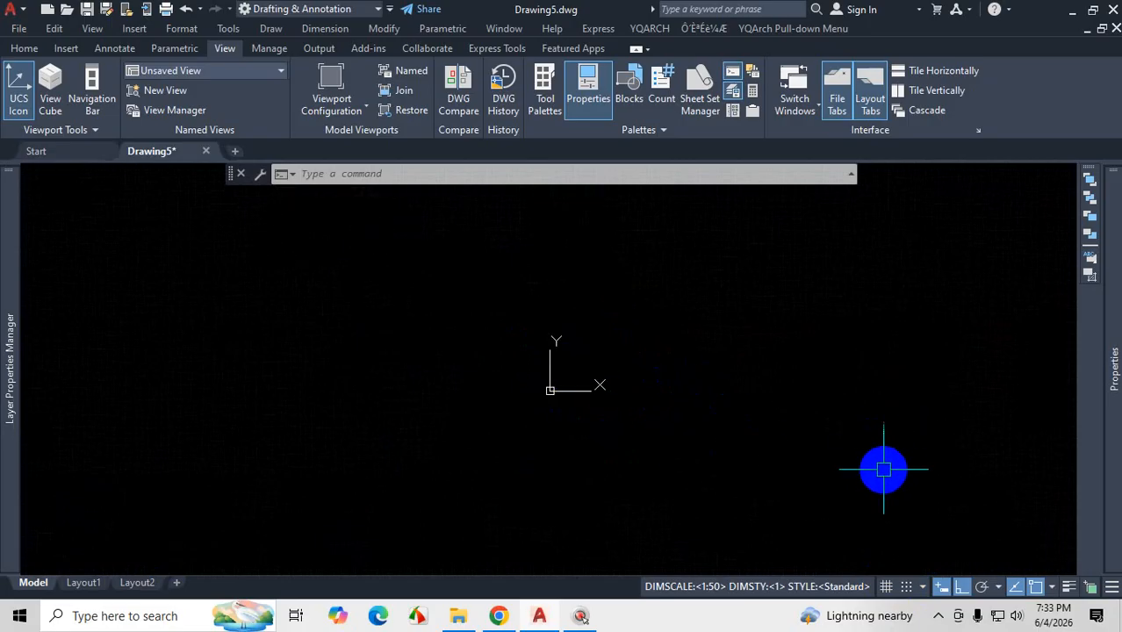
pyautogui.scroll(-5, 750, 323)
pyautogui.scroll(6, 741, 321)
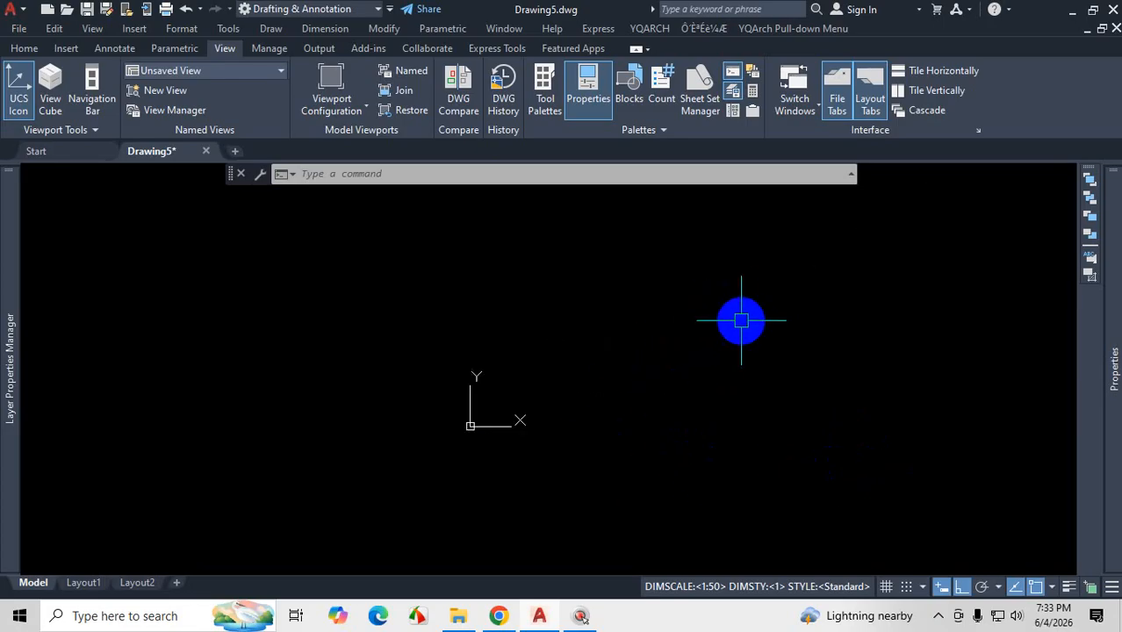
pyautogui.scroll(-5, 741, 321)
pyautogui.scroll(5, 796, 257)
pyautogui.scroll(2, 769, 322)
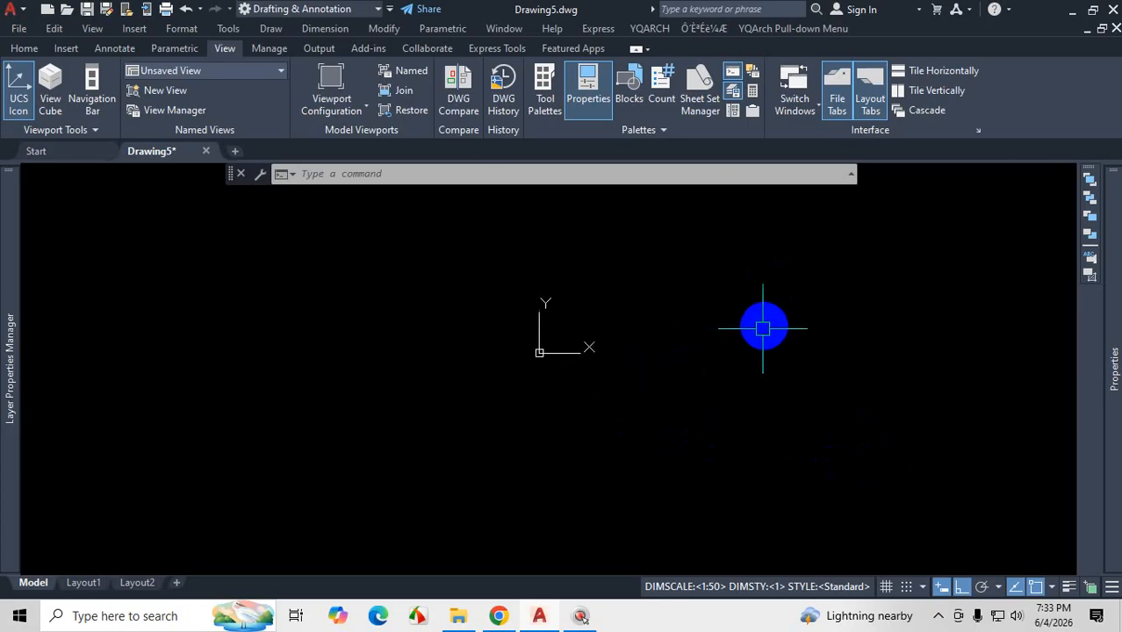
pyautogui.scroll(-1, 729, 347)
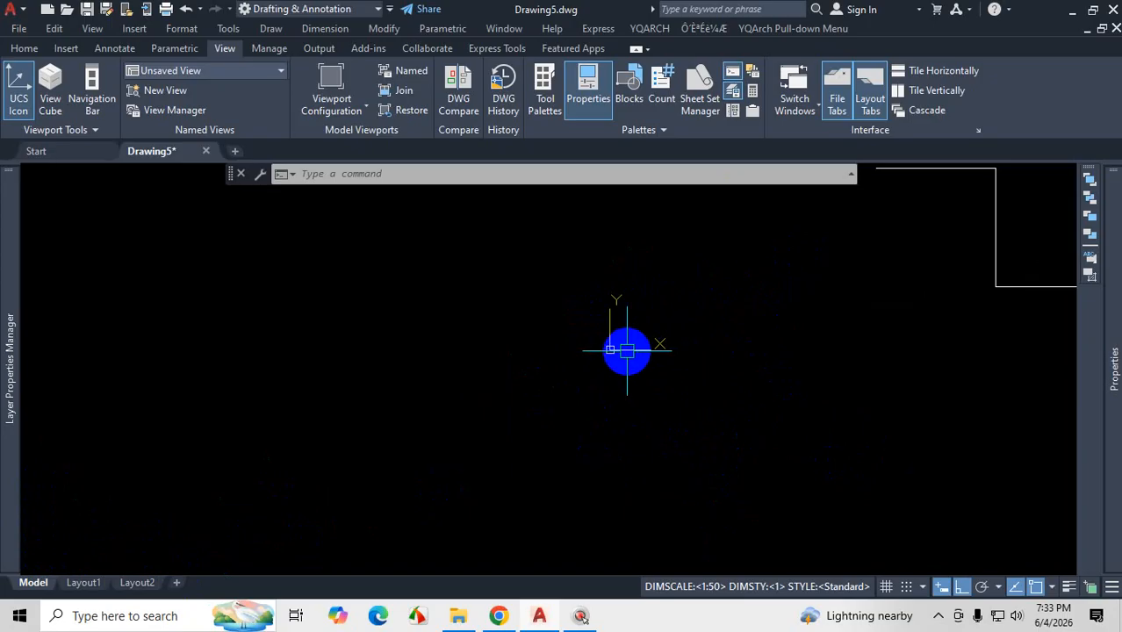
pyautogui.rightClick(626, 352)
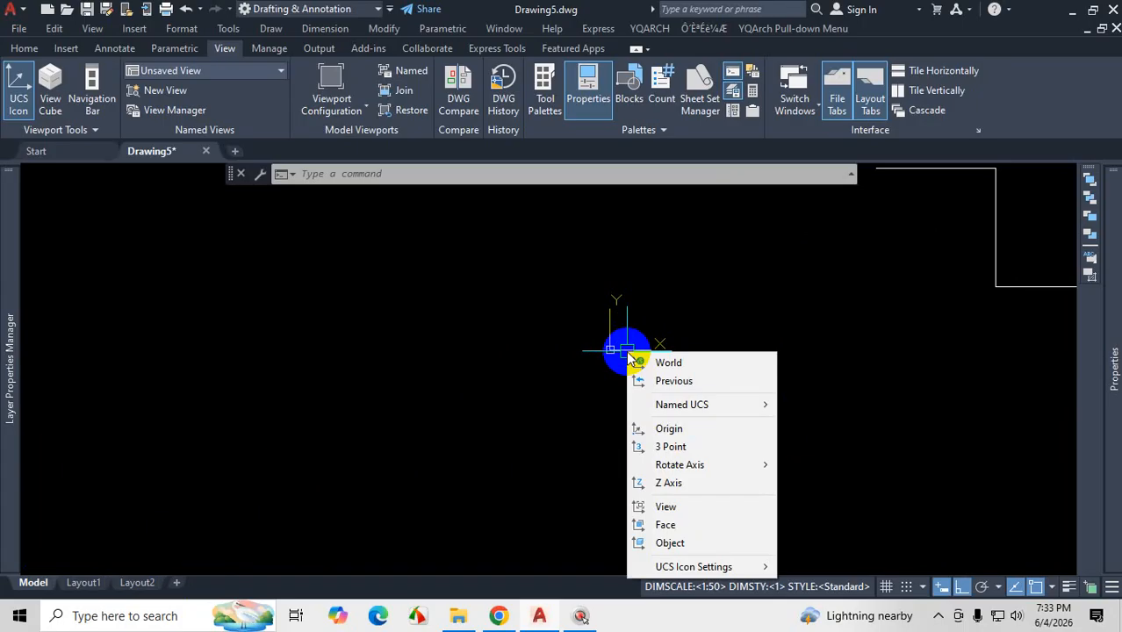
pyautogui.moveTo(663, 570)
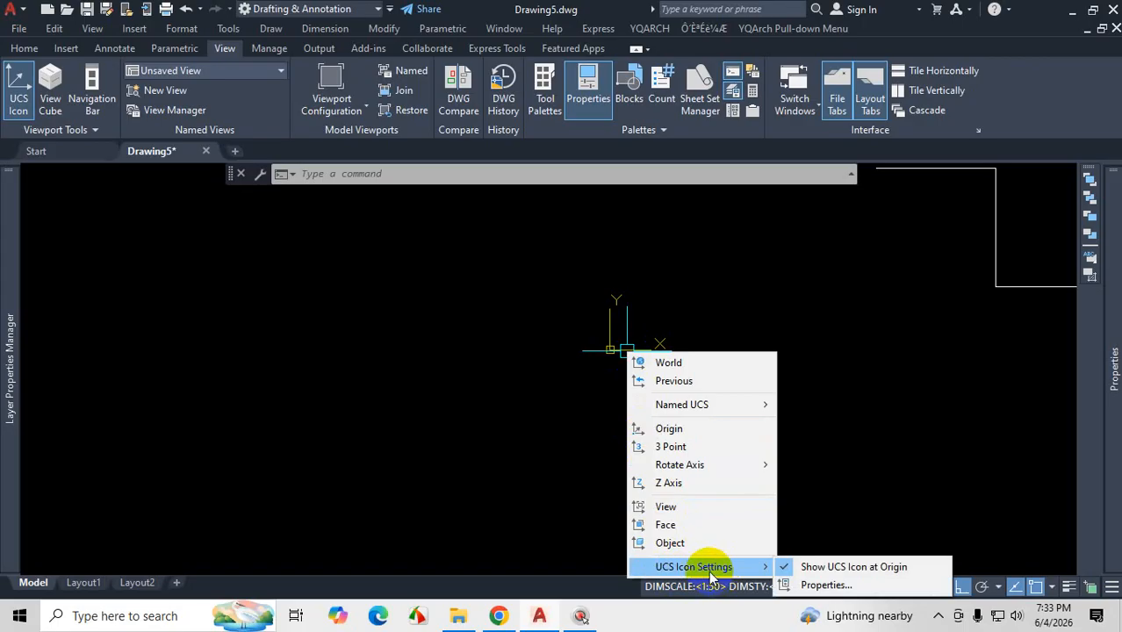
pyautogui.click(852, 571)
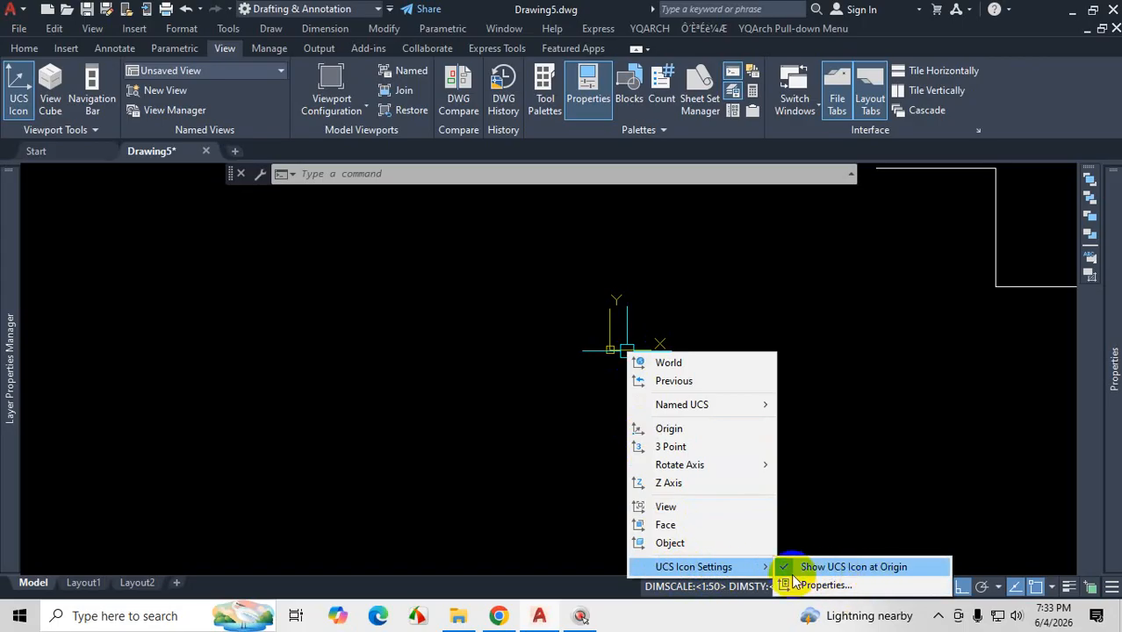
pyautogui.click(857, 568)
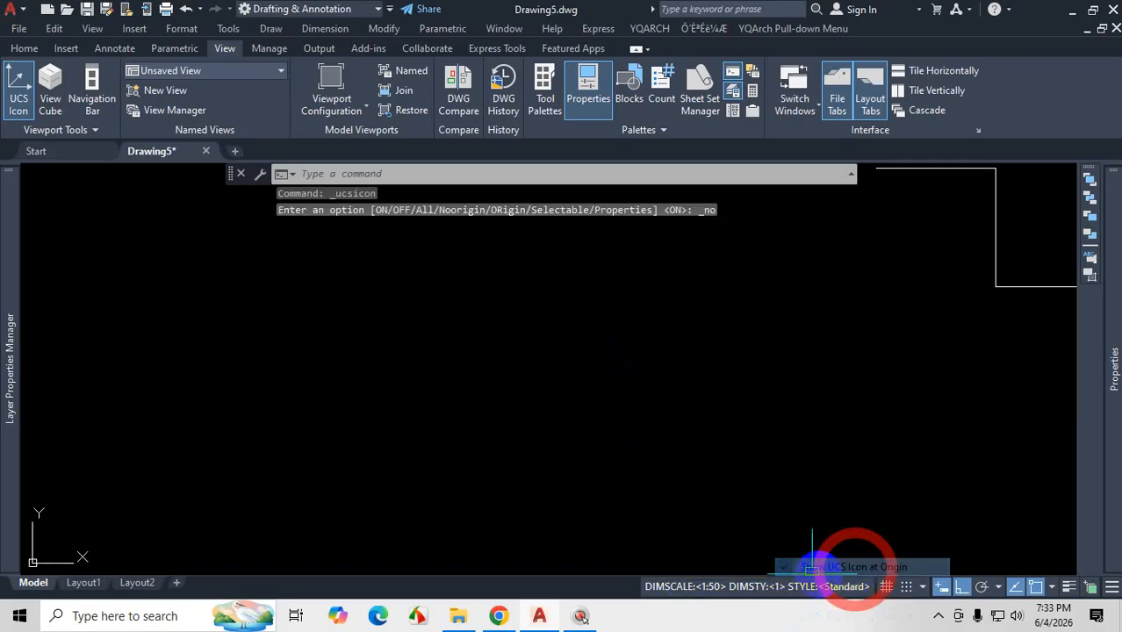
# - Examine how the UCS icon behaves at different zoom levels with the origin setting disabled
pyautogui.scroll(-5, 334, 430)
pyautogui.scroll(3, 360, 452)
pyautogui.scroll(-4, 383, 433)
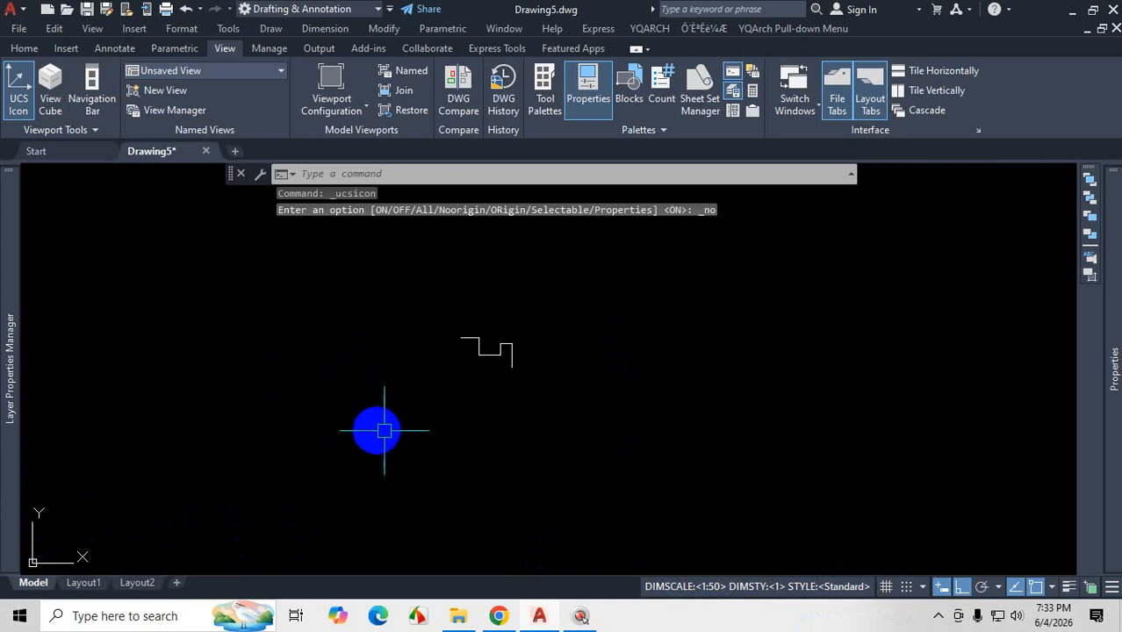
pyautogui.scroll(2, 104, 539)
pyautogui.scroll(-1, 375, 460)
pyautogui.scroll(-2, 375, 461)
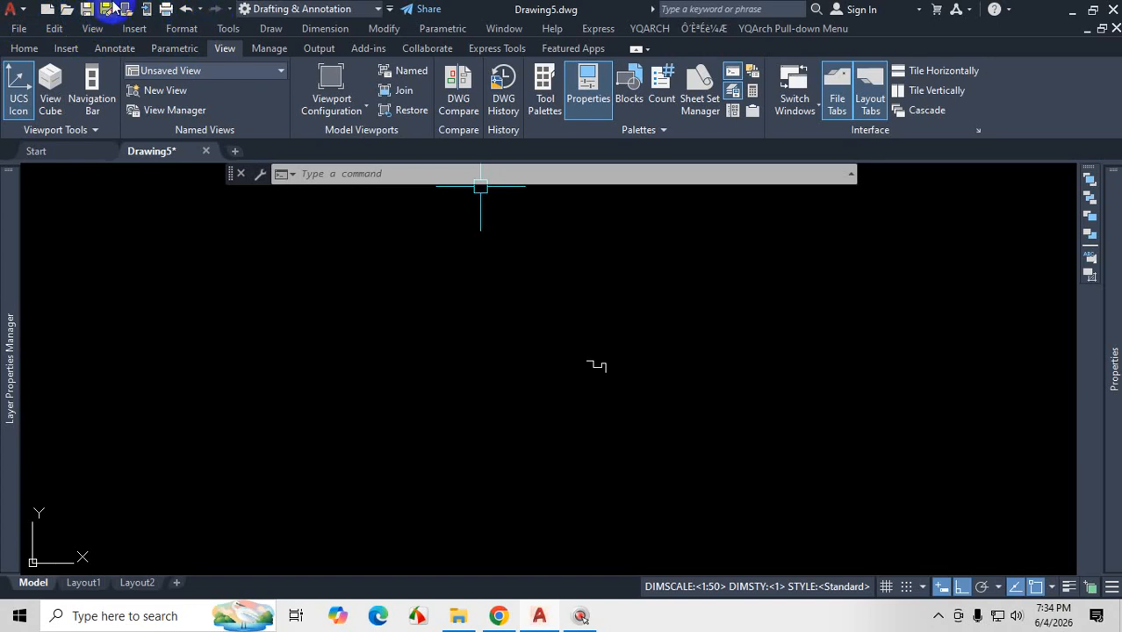
# - Hide the classic menu bar and show it again
pyautogui.click(389, 10)
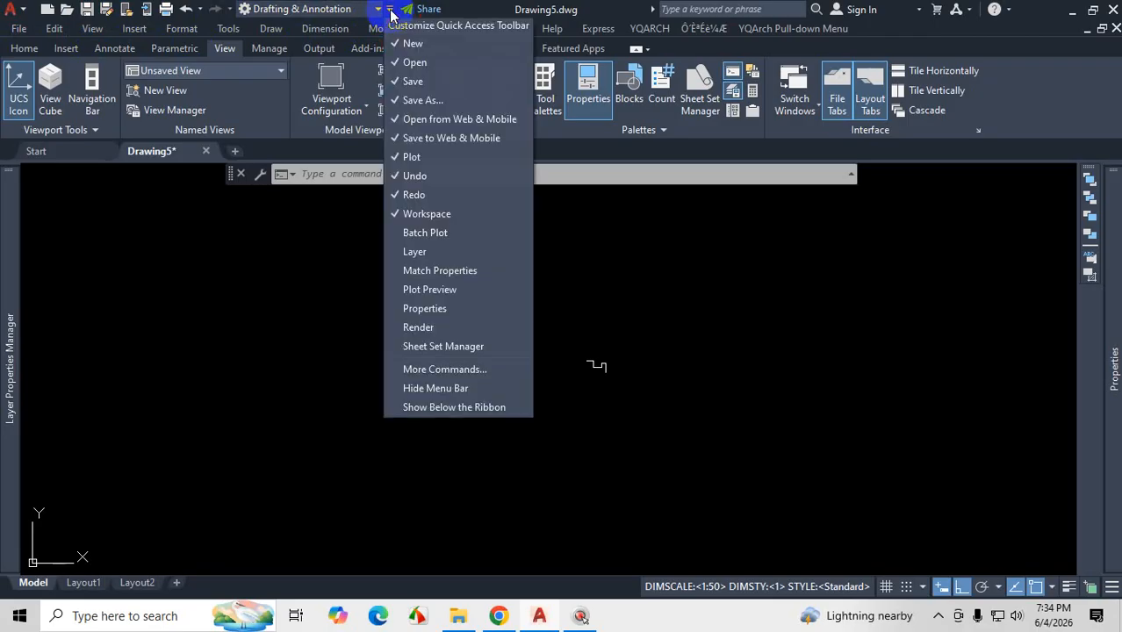
pyautogui.click(446, 389)
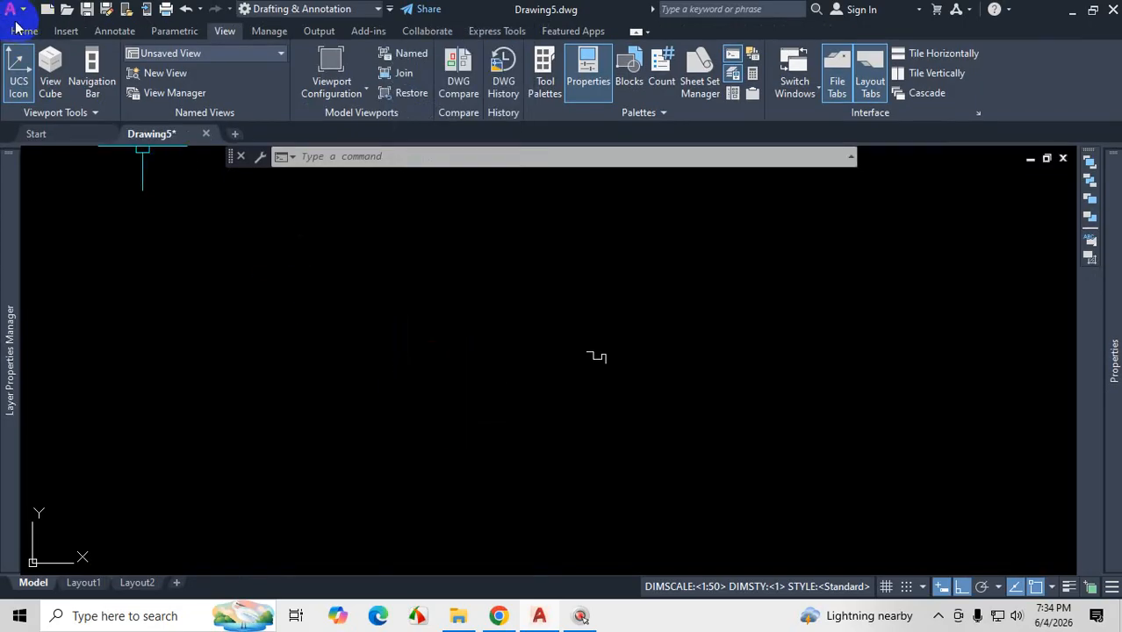
pyautogui.click(391, 10)
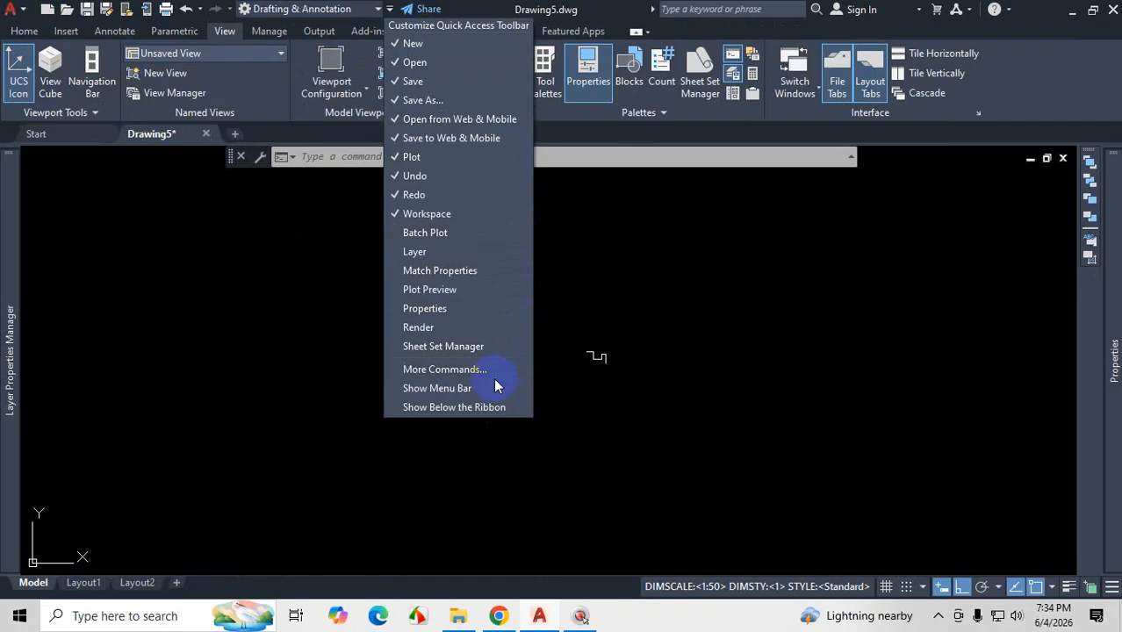
pyautogui.click(421, 387)
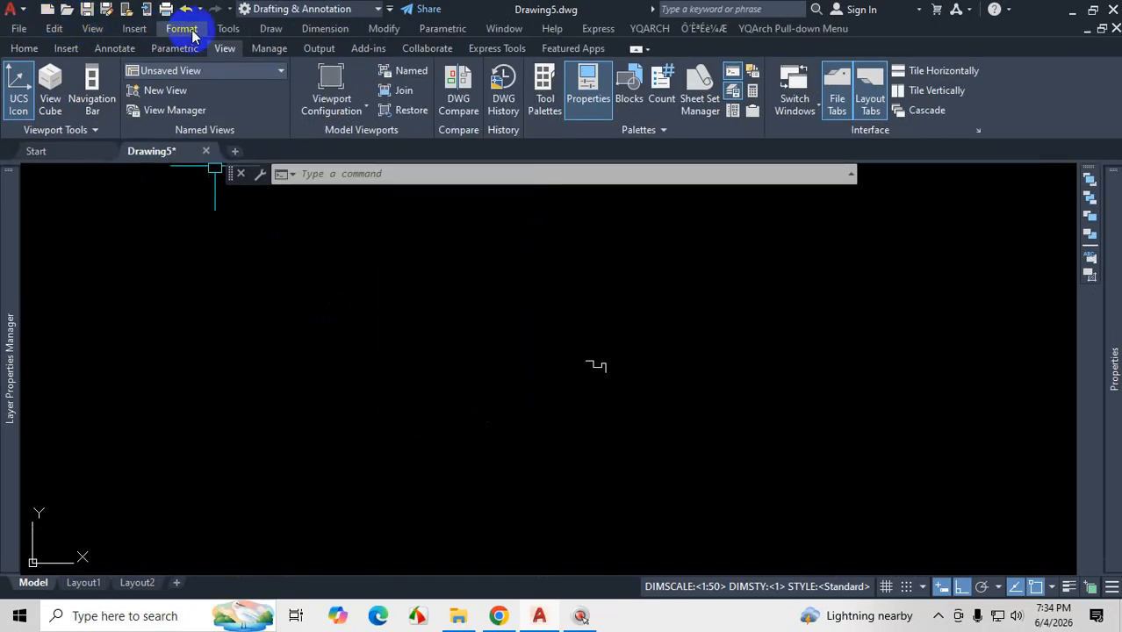
# - Turn on the UCS icon's Origin display option and check the icon beside the stepped polyline
pyautogui.click(95, 29)
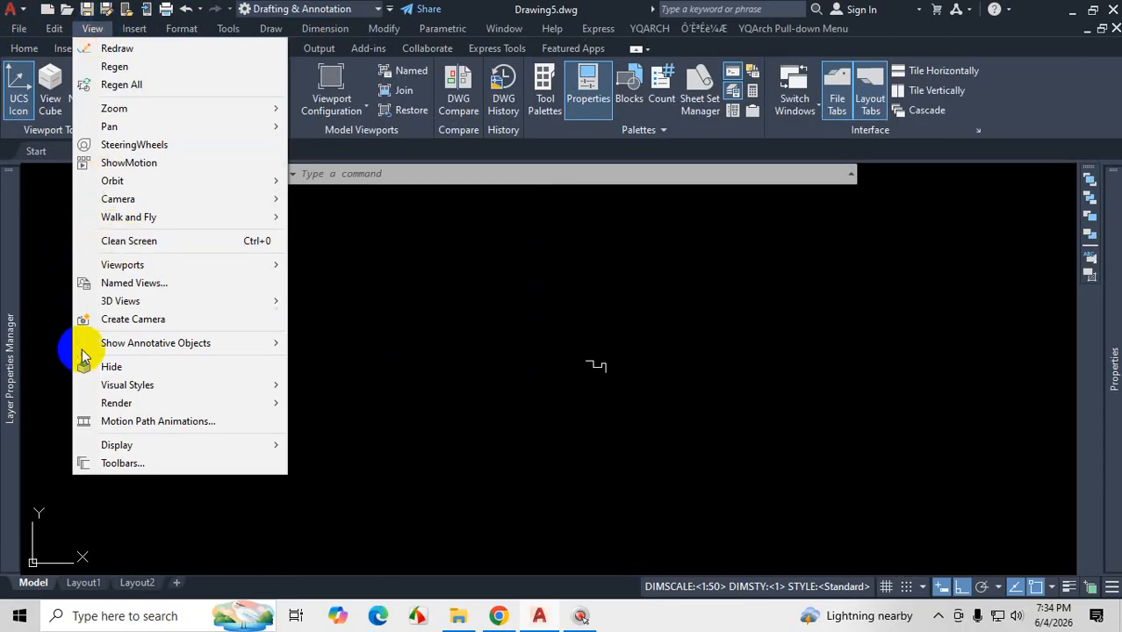
pyautogui.moveTo(166, 452)
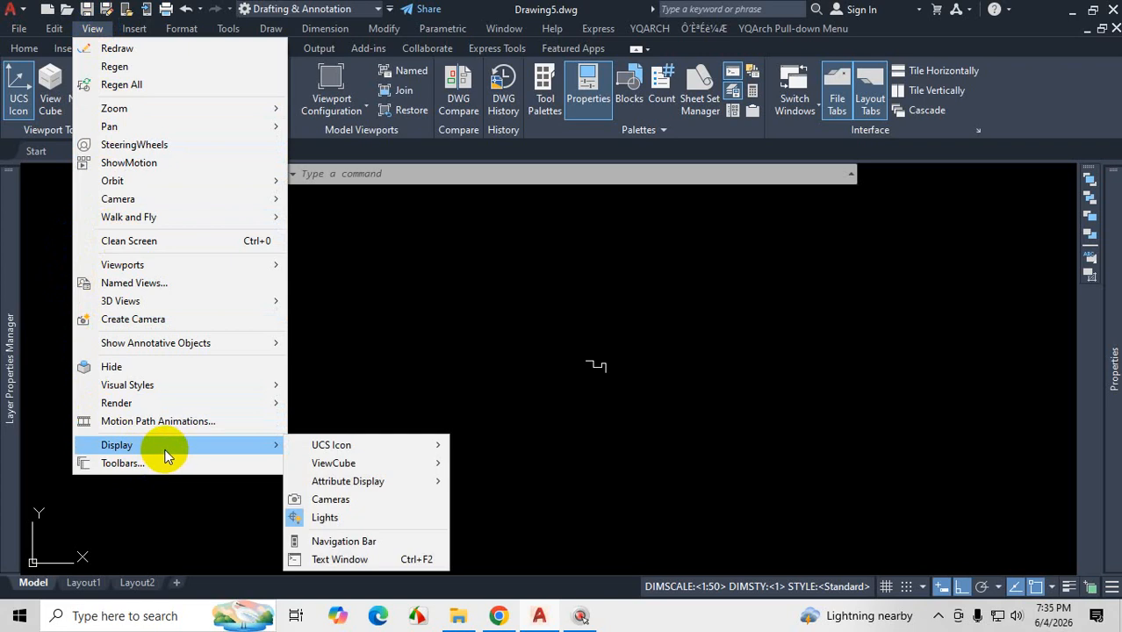
pyautogui.click(393, 447)
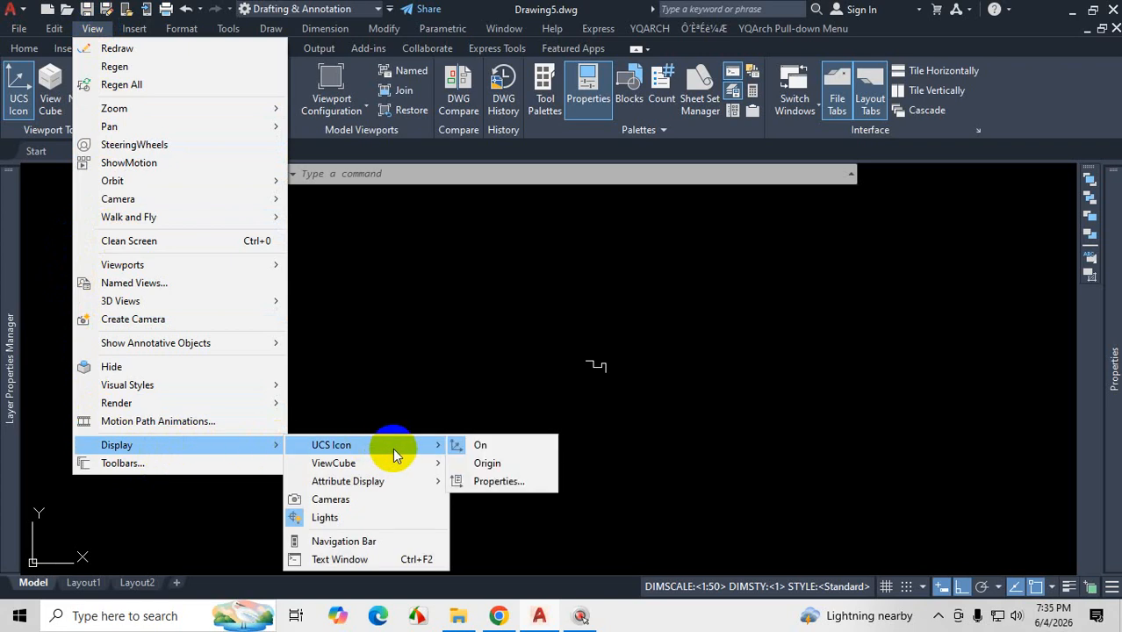
pyautogui.click(488, 463)
pyautogui.scroll(4, 579, 351)
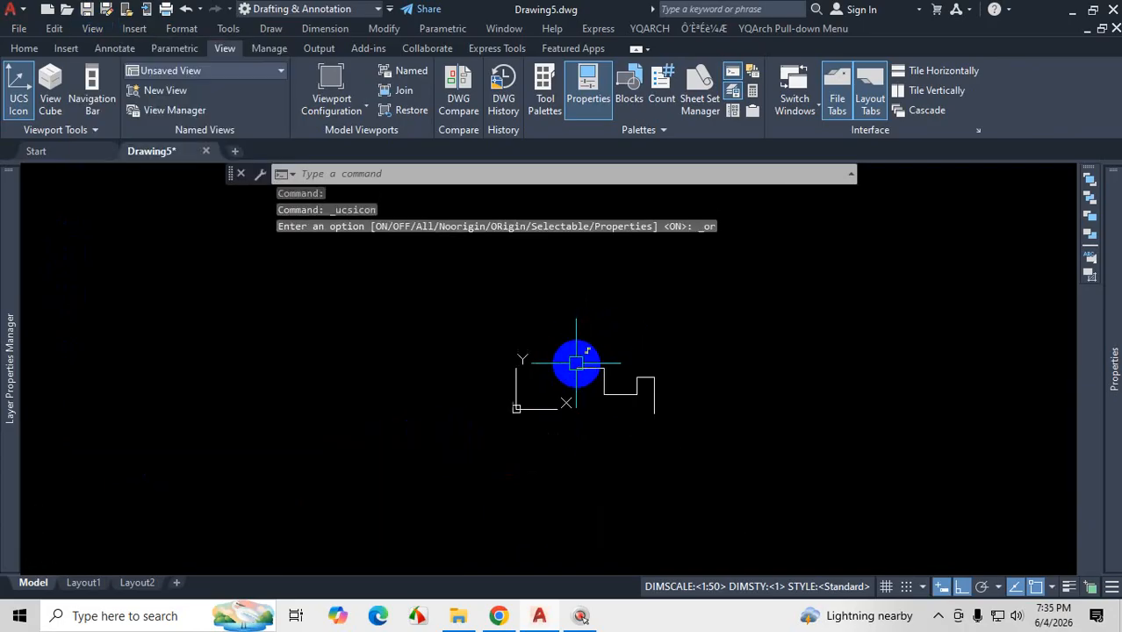
# - Turn off the UCS icon's Origin display option and check the icon at different zoom levels
pyautogui.click(93, 29)
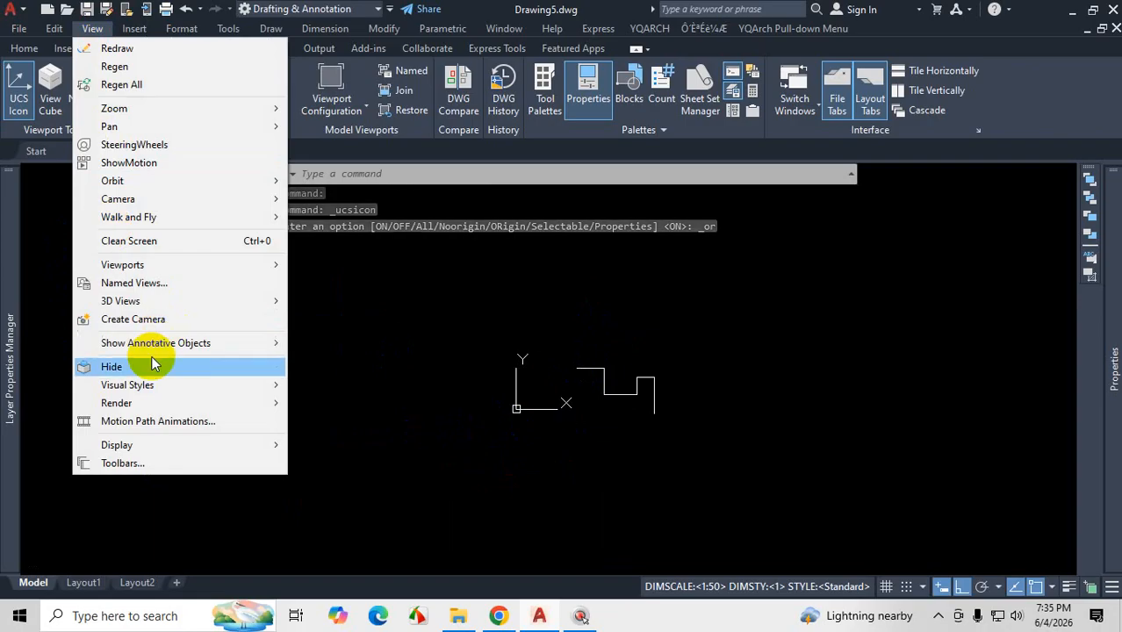
pyautogui.moveTo(140, 450)
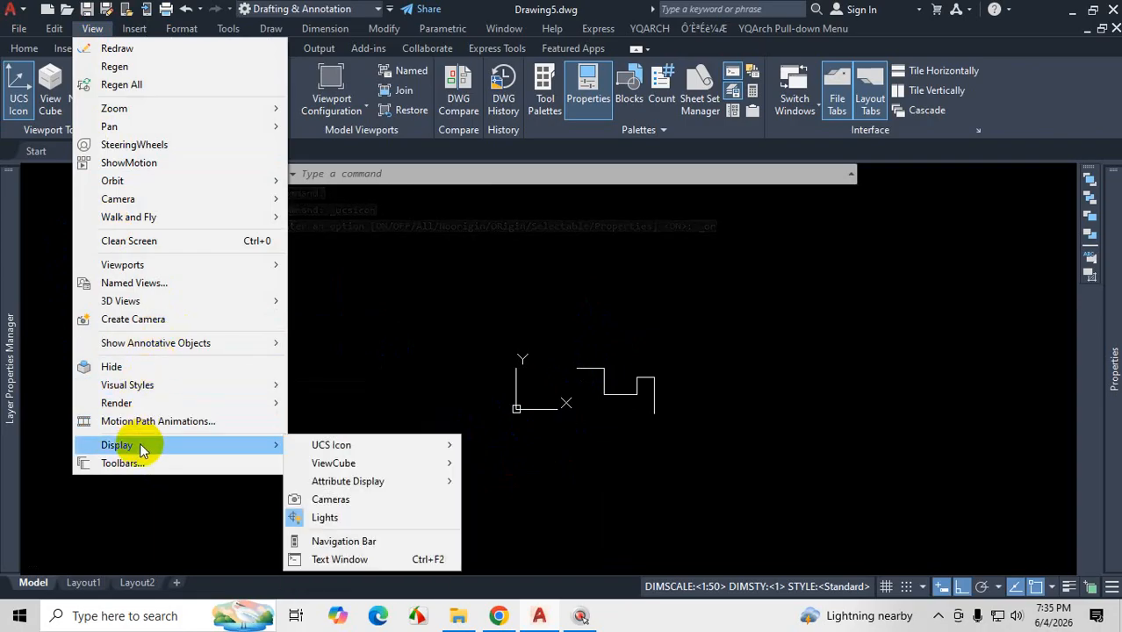
pyautogui.moveTo(369, 446)
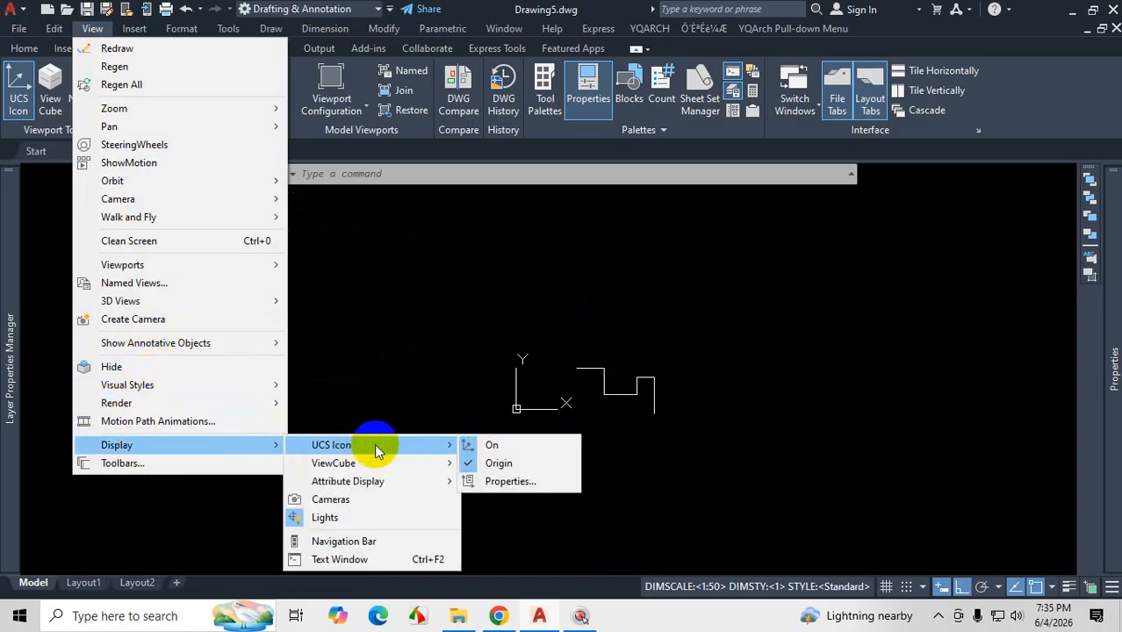
pyautogui.click(497, 463)
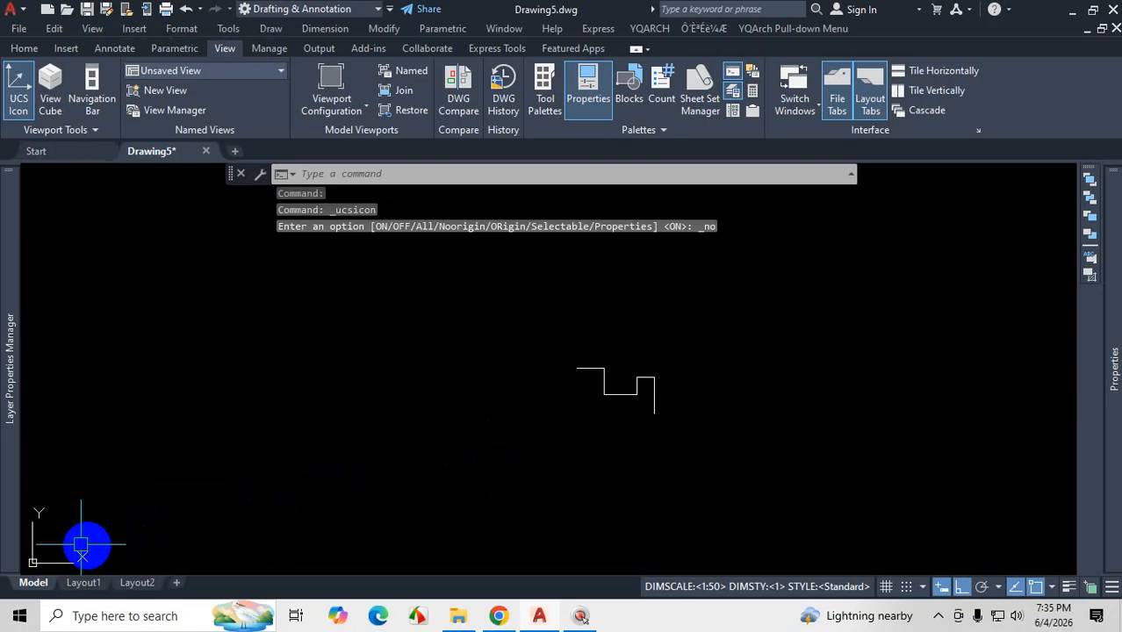
pyautogui.scroll(-4, 482, 341)
pyautogui.scroll(5, 518, 361)
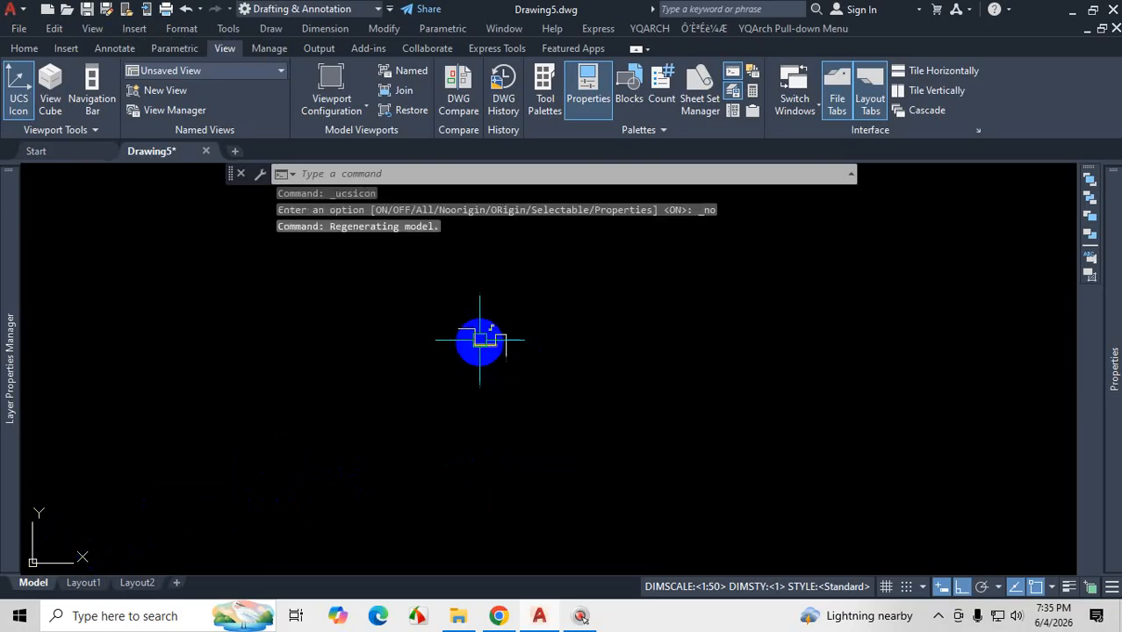
pyautogui.scroll(2, 489, 371)
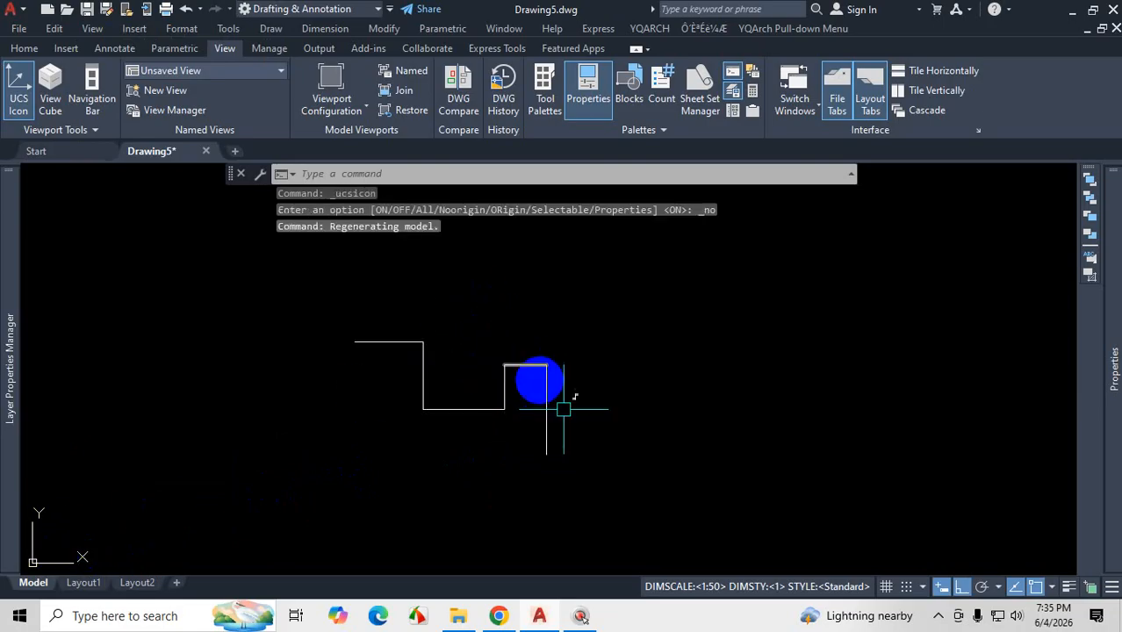
# - Switch from model space to Layout1 and toggle between paper and model space, leaving the layout viewport active in model space
pyautogui.click(937, 615)
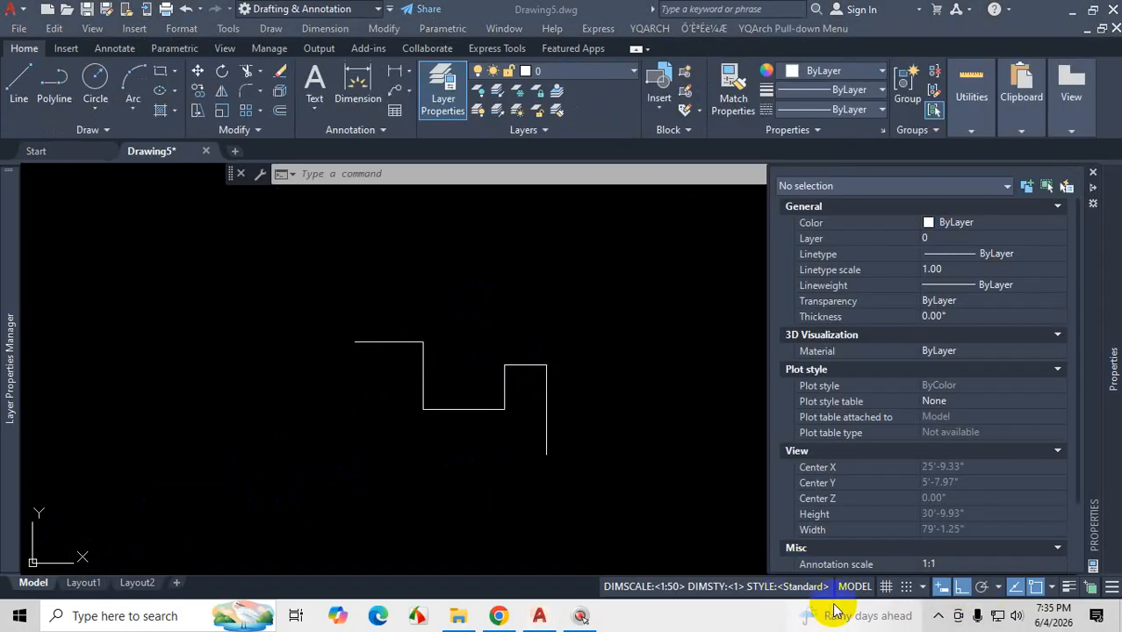
pyautogui.click(853, 587)
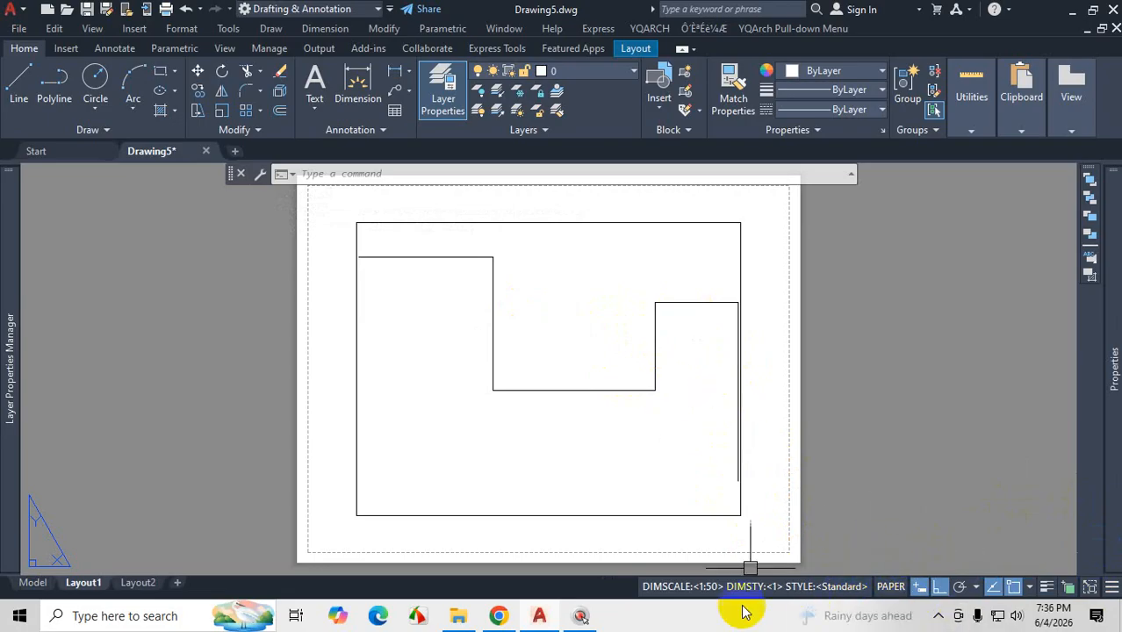
pyautogui.click(891, 587)
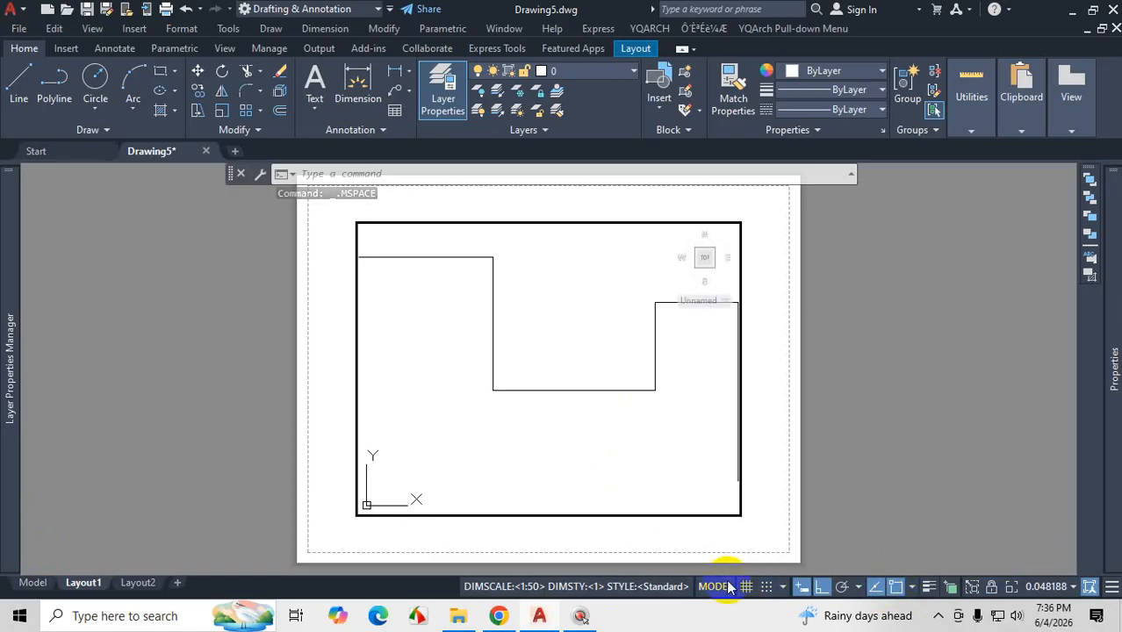
pyautogui.click(718, 588)
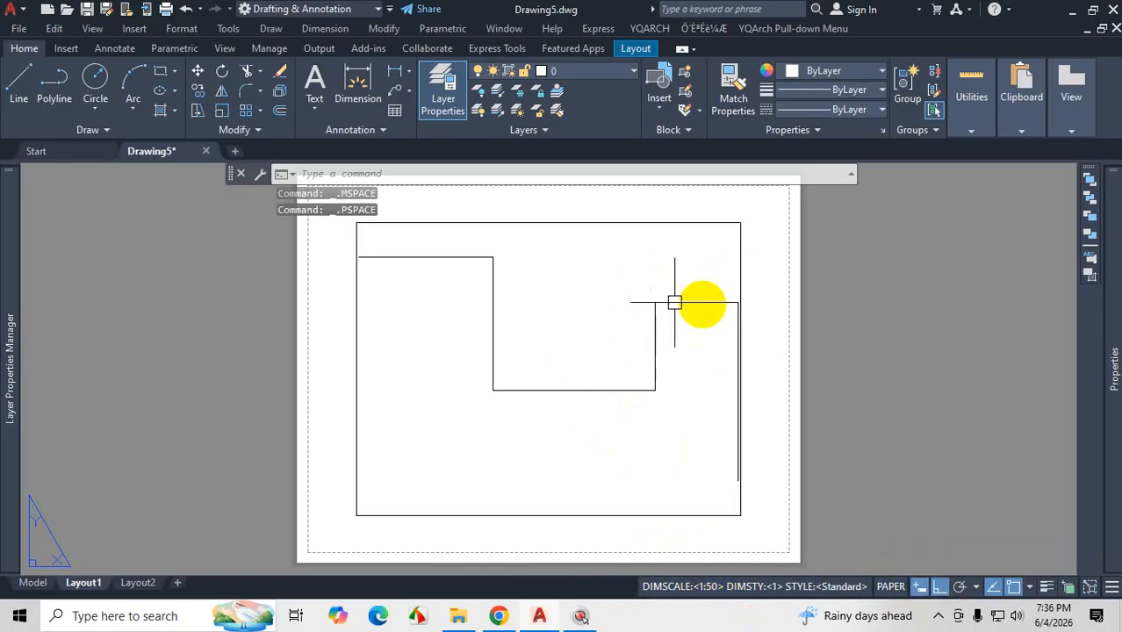
pyautogui.click(892, 587)
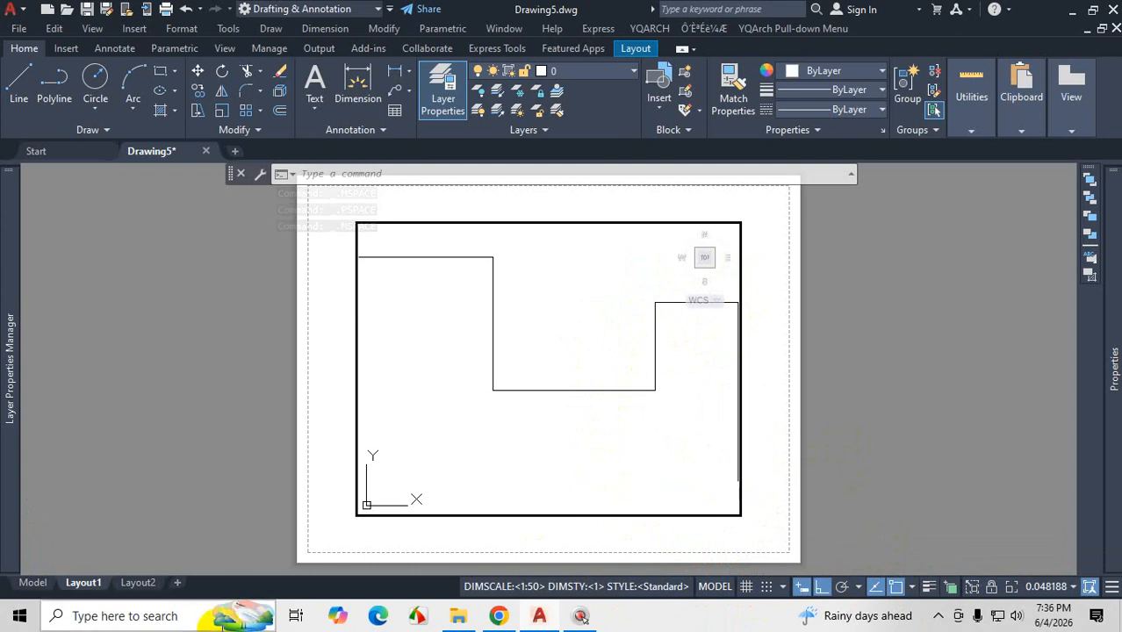
pyautogui.press('ctrl')
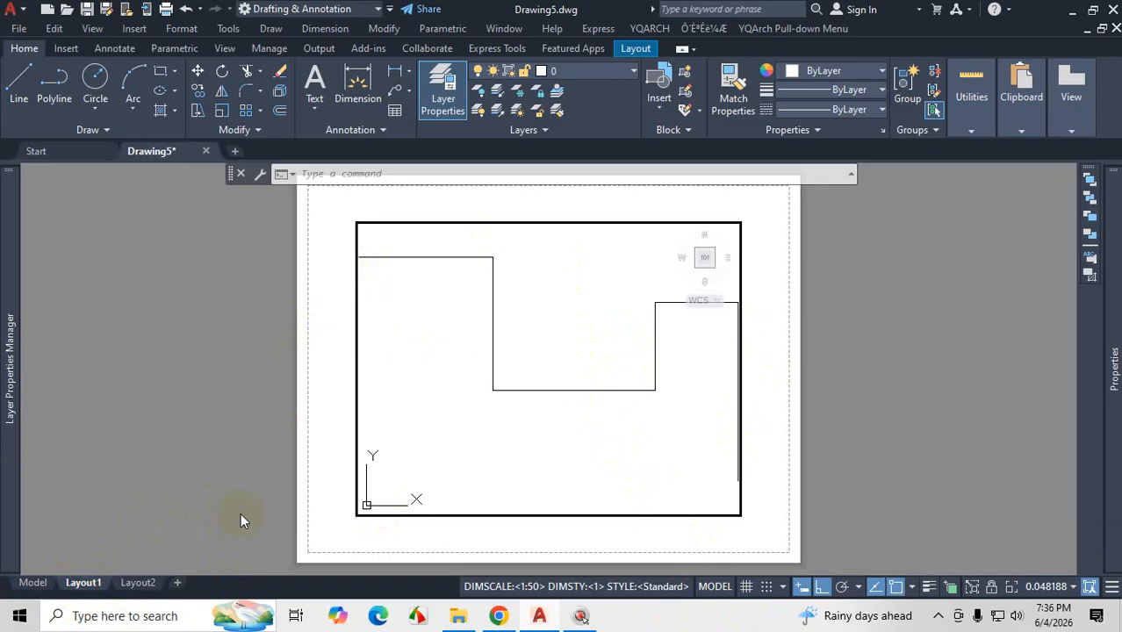
# - Compare the drawing in the Model space with its display on Layout1, ending in the Model space
pyautogui.click(33, 583)
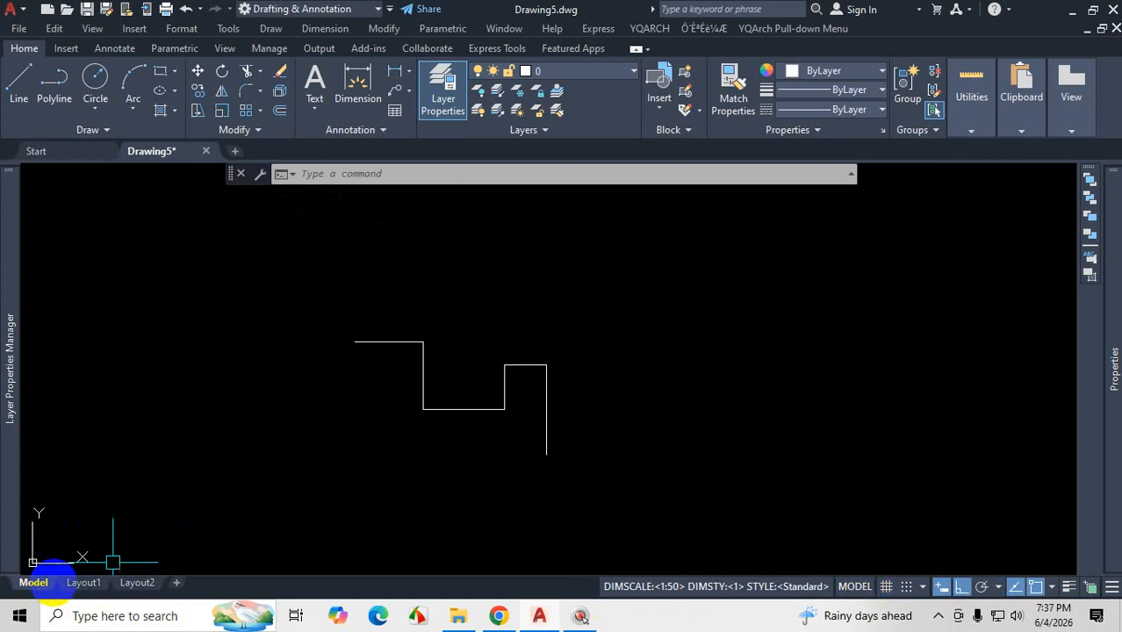
pyautogui.scroll(-3, 476, 369)
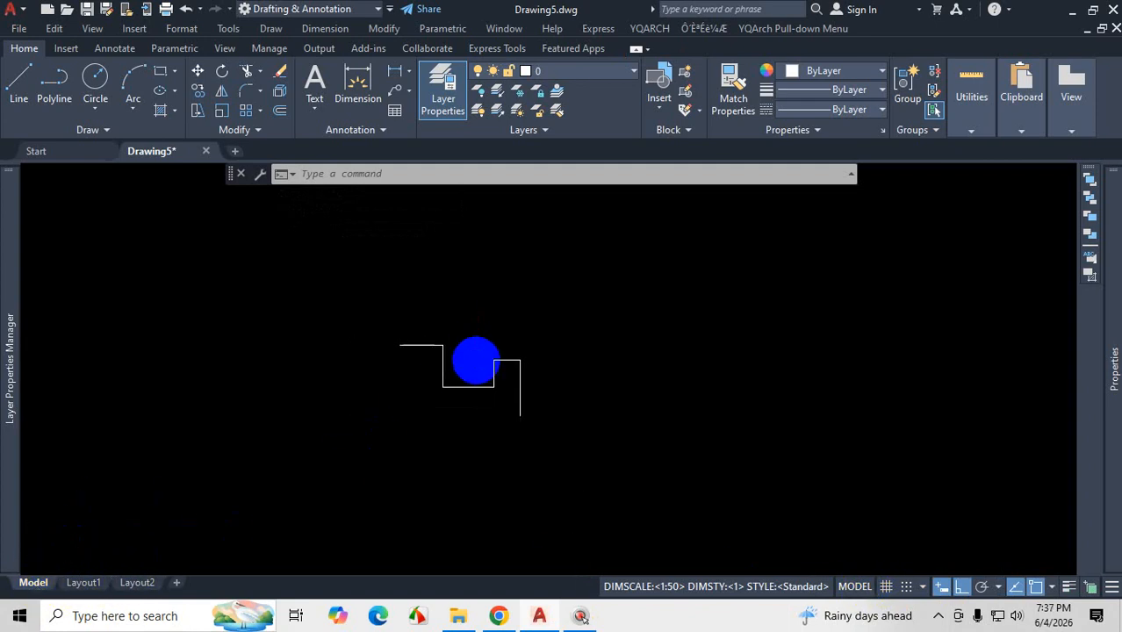
pyautogui.click(84, 583)
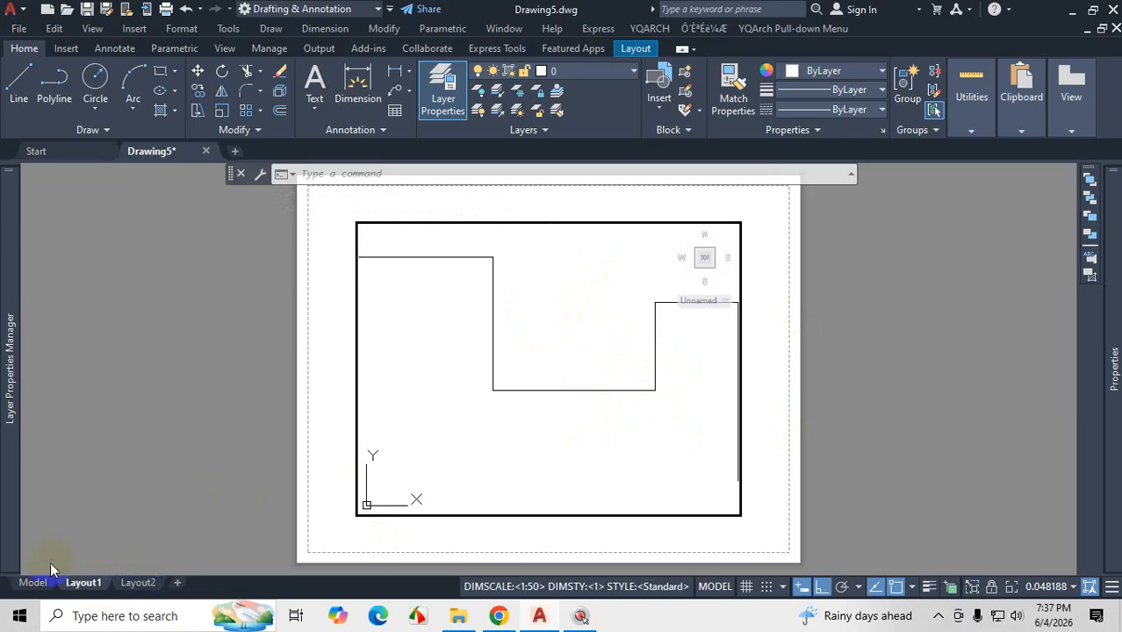
pyautogui.click(28, 582)
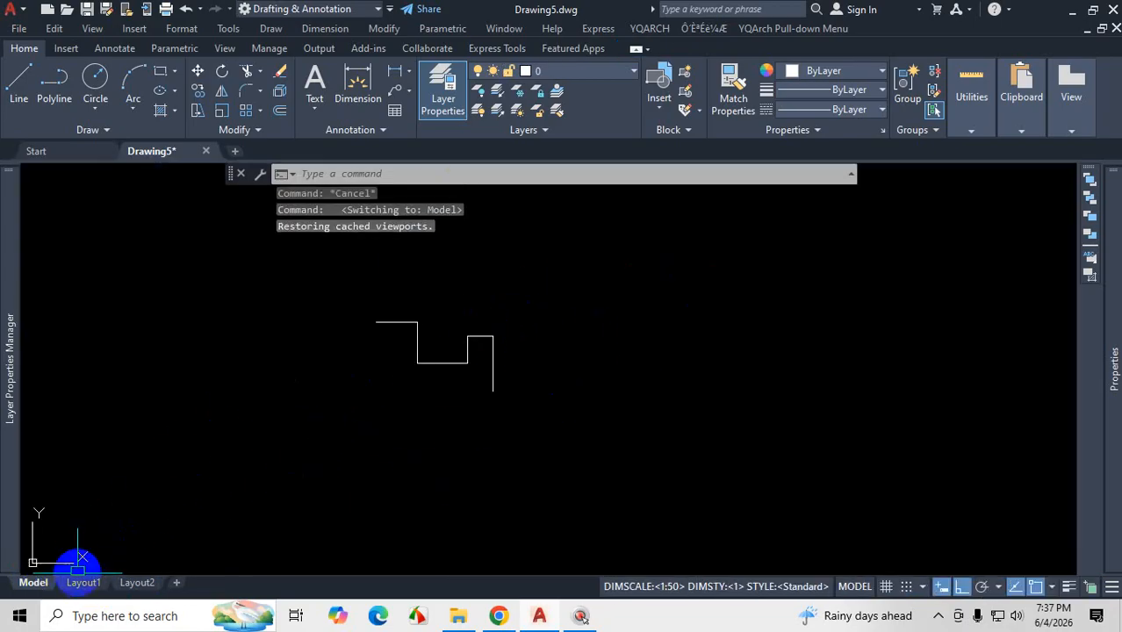
# - With Layout1 open, remove the Model Space toggle from the status bar and return to the Model space
pyautogui.click(84, 582)
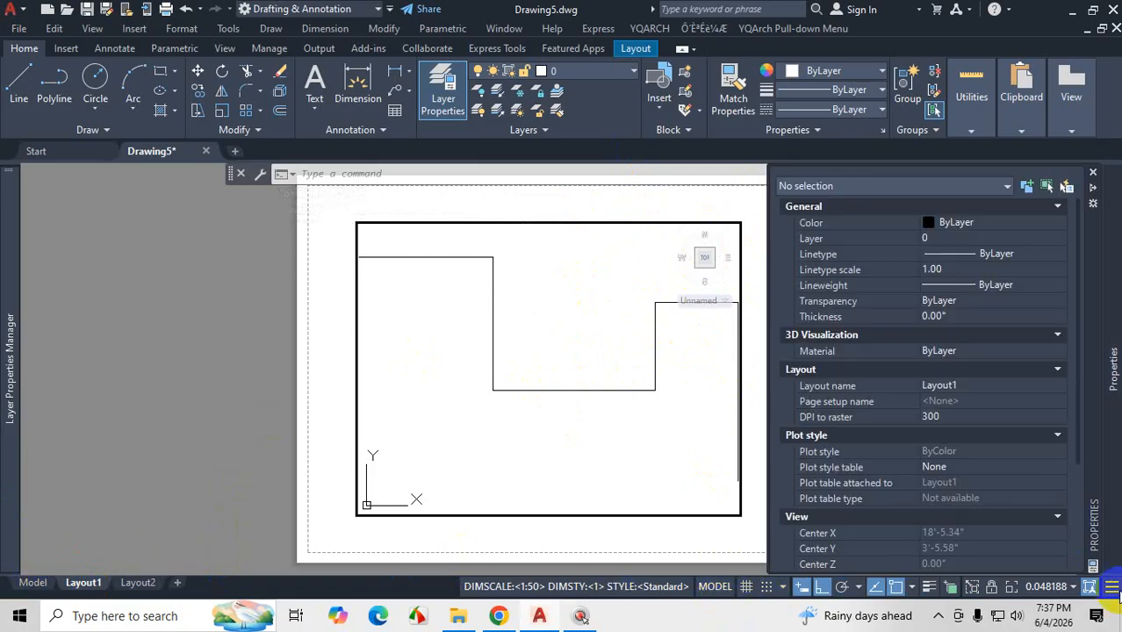
pyautogui.click(1111, 586)
pyautogui.click(1026, 35)
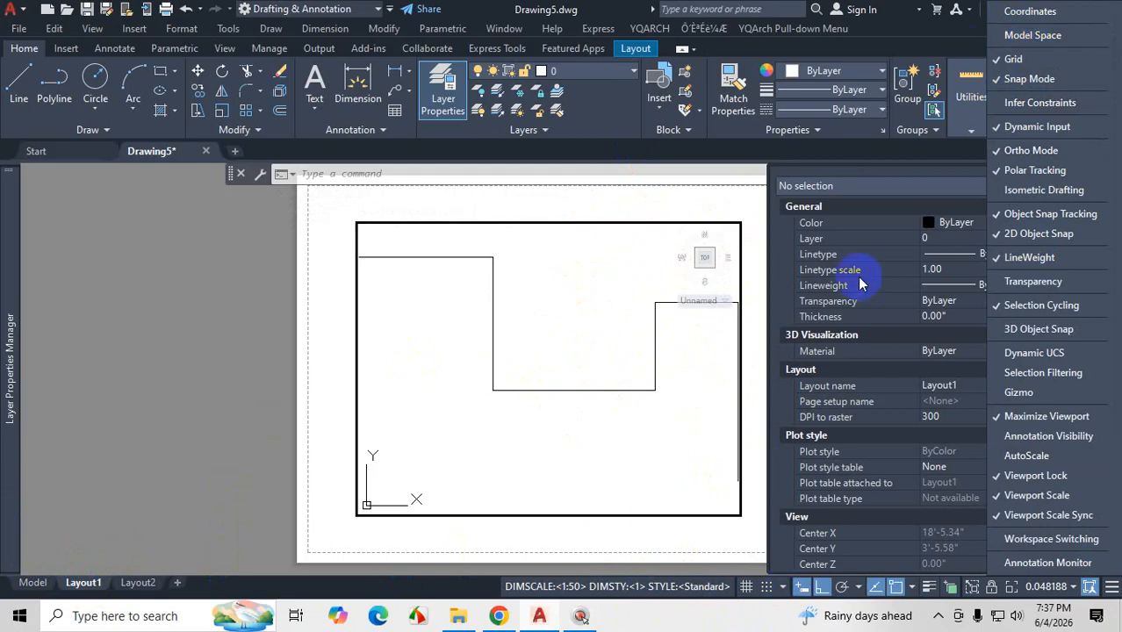
pyautogui.click(193, 326)
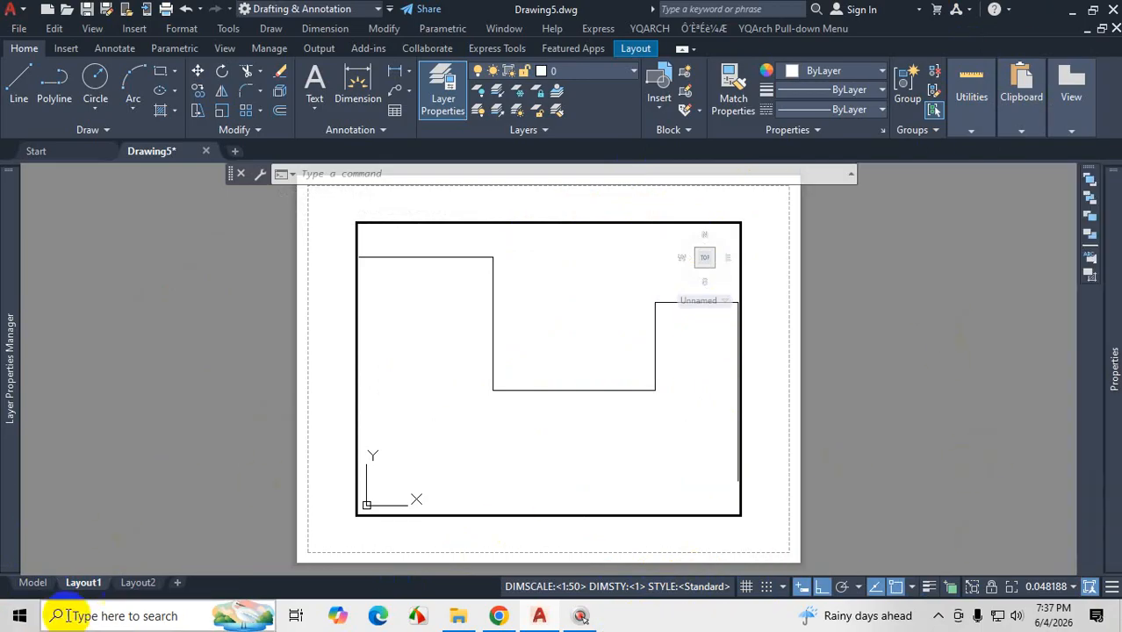
pyautogui.click(33, 582)
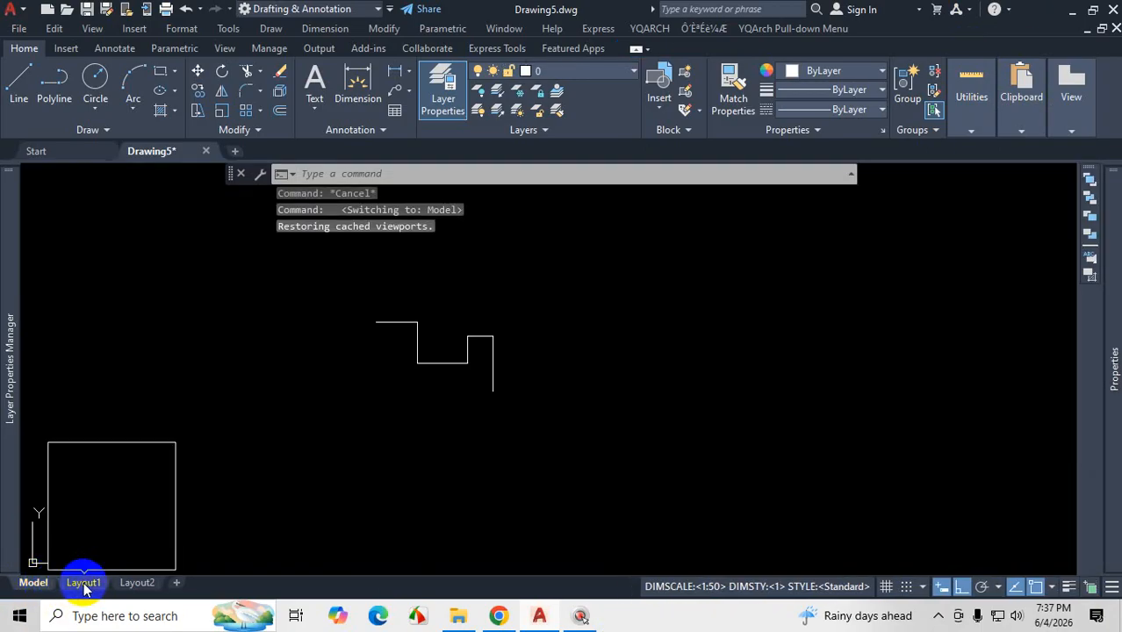
pyautogui.hotkey('ctrl', '1')
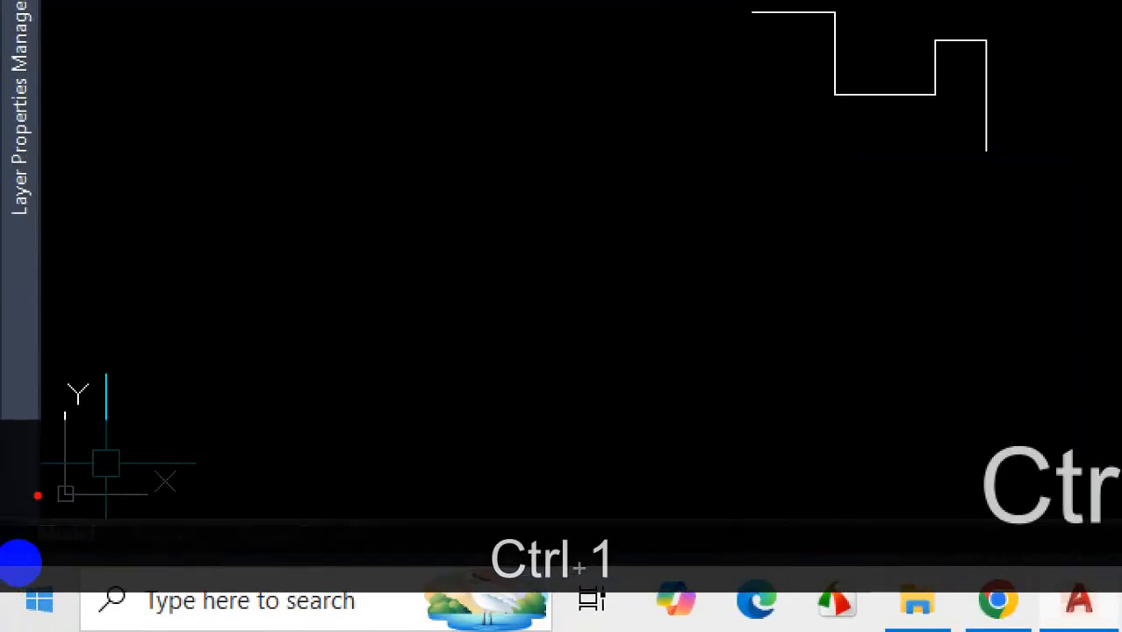
pyautogui.moveTo(37, 496)
pyautogui.mouseDown()
pyautogui.moveTo(26, 567)
pyautogui.moveTo(426, 576)
pyautogui.moveTo(76, 478)
pyautogui.moveTo(33, 487)
pyautogui.mouseUp()
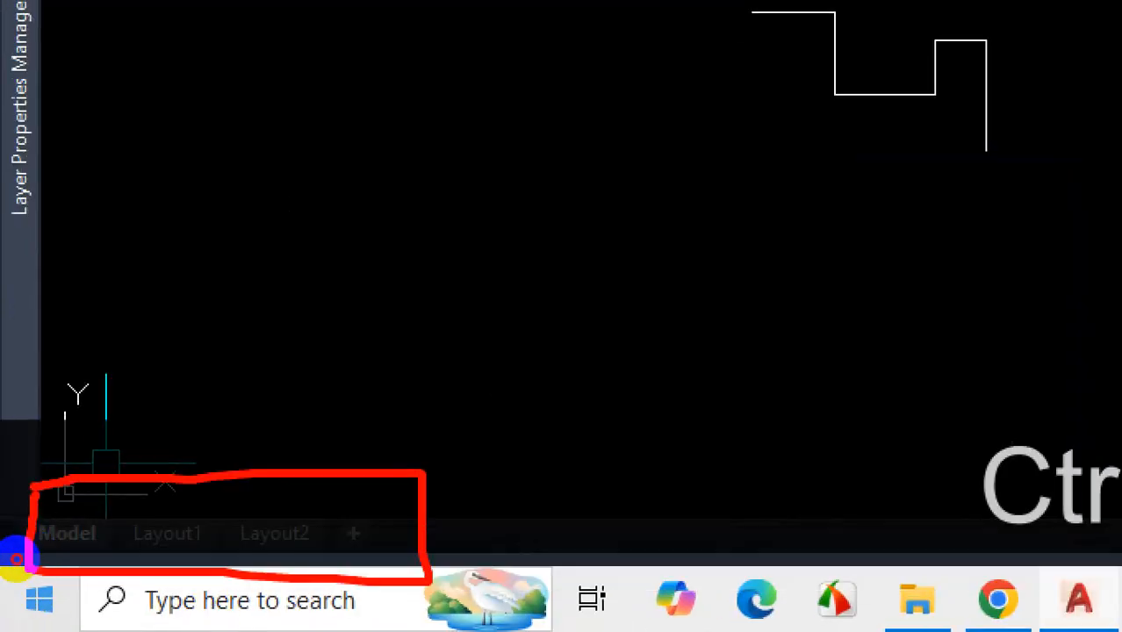
pyautogui.moveTo(193, 555)
pyautogui.mouseDown()
pyautogui.moveTo(205, 538)
pyautogui.moveTo(72, 546)
pyautogui.mouseUp()
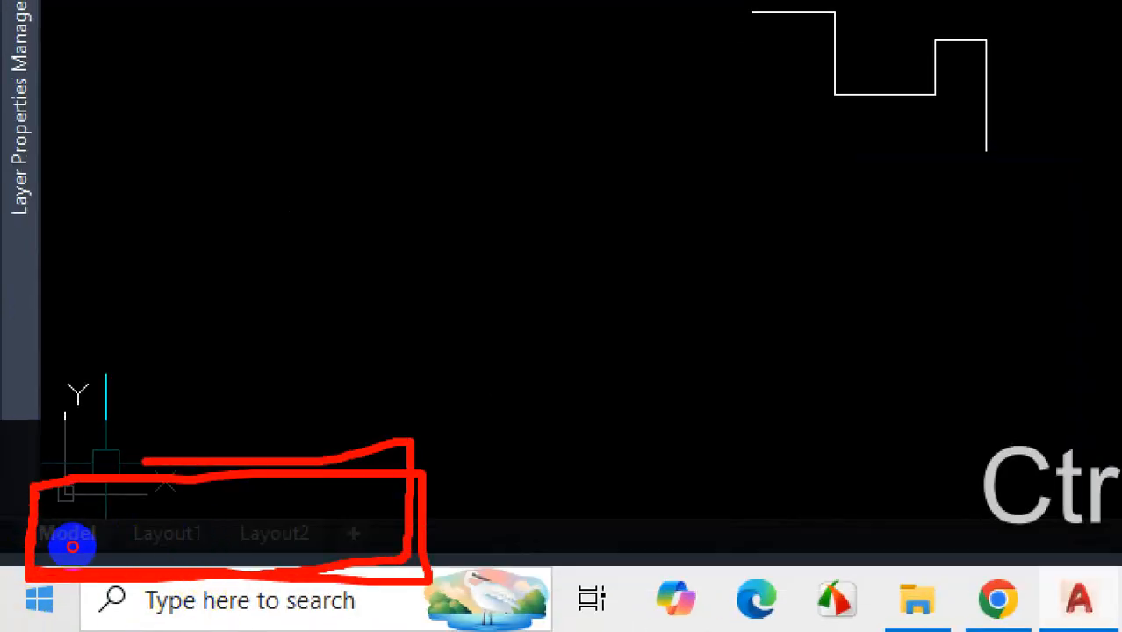
pyautogui.moveTo(238, 506); pyautogui.dragTo(124, 566)
pyautogui.moveTo(137, 526); pyautogui.dragTo(211, 570)
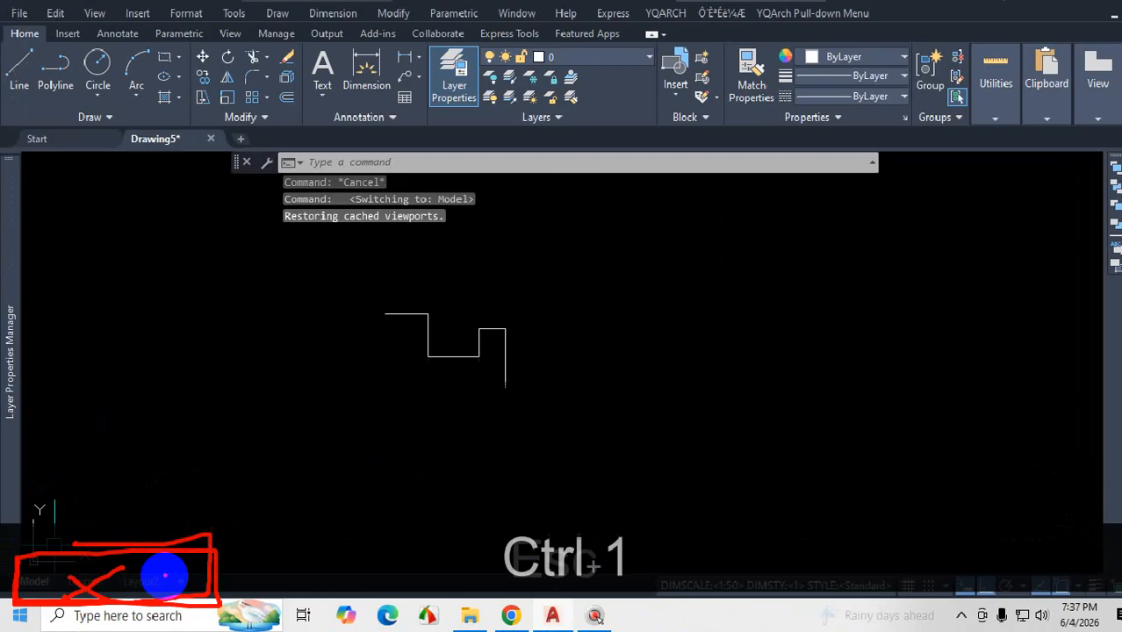
pyautogui.press('Escape')
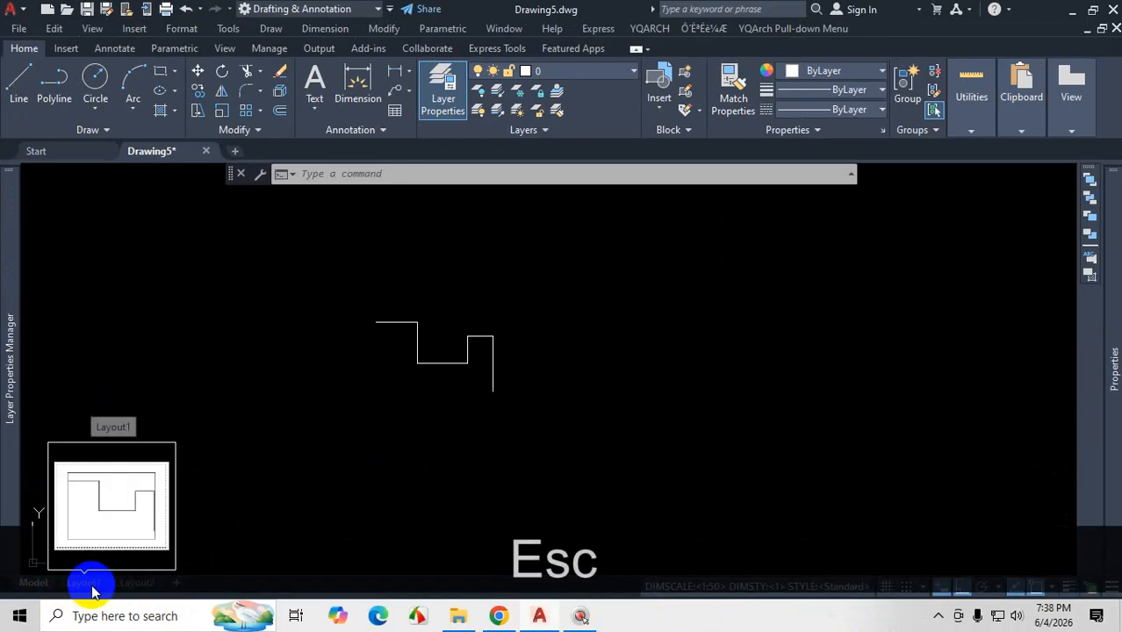
# - Hide the Layout and Model tabs of the drawing and display them again
pyautogui.click(226, 49)
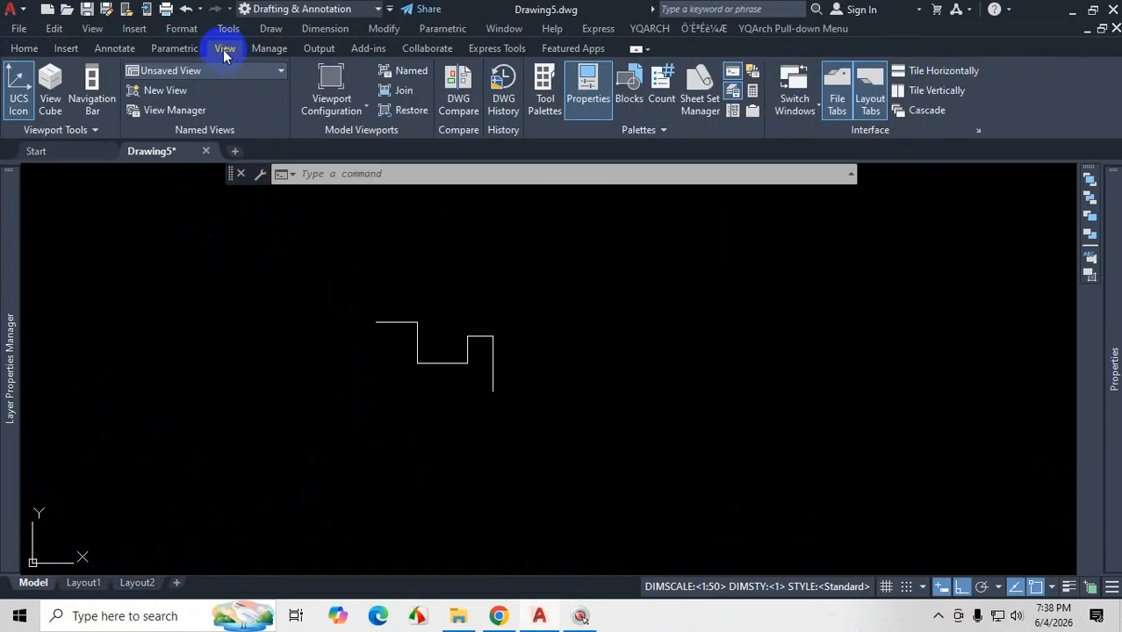
pyautogui.hotkey('ctrl', '1')
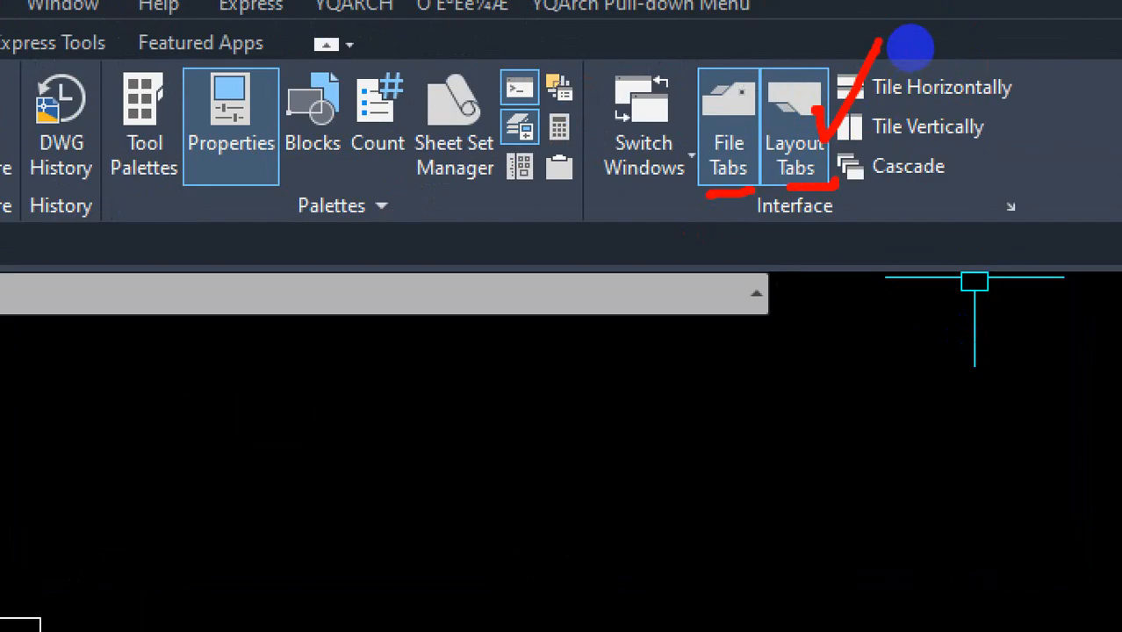
pyautogui.press('Escape')
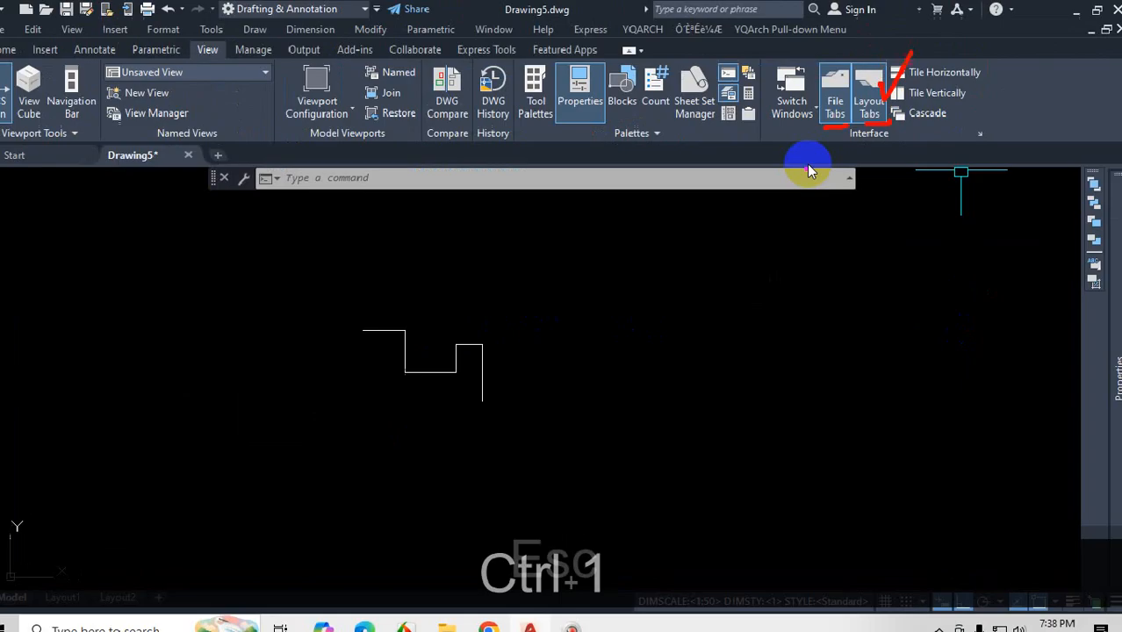
pyautogui.click(875, 98)
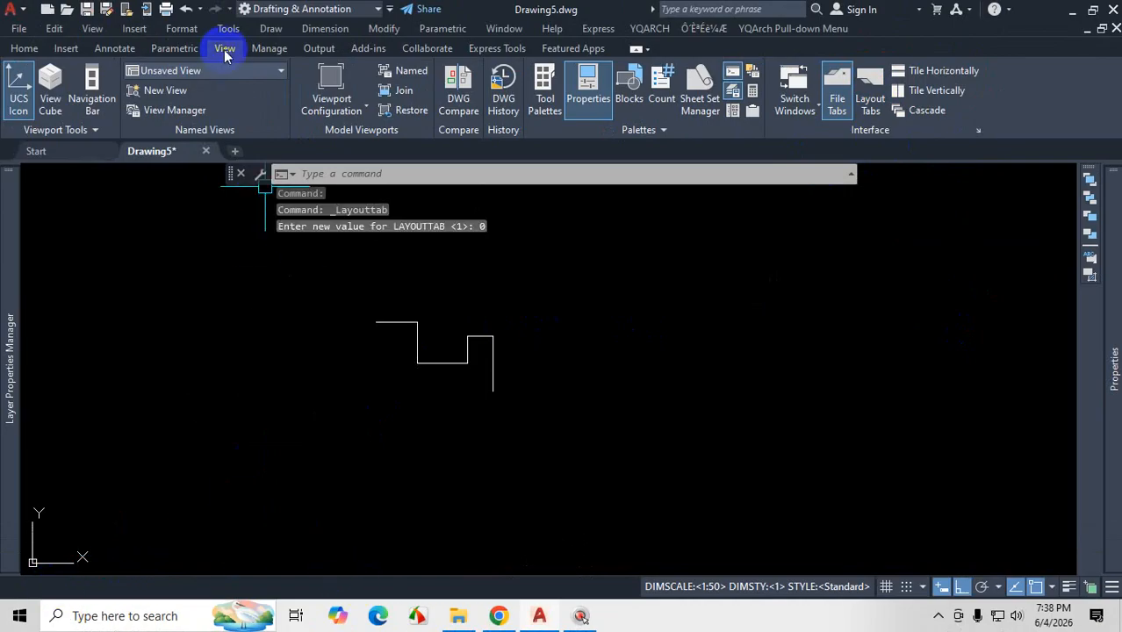
pyautogui.click(877, 96)
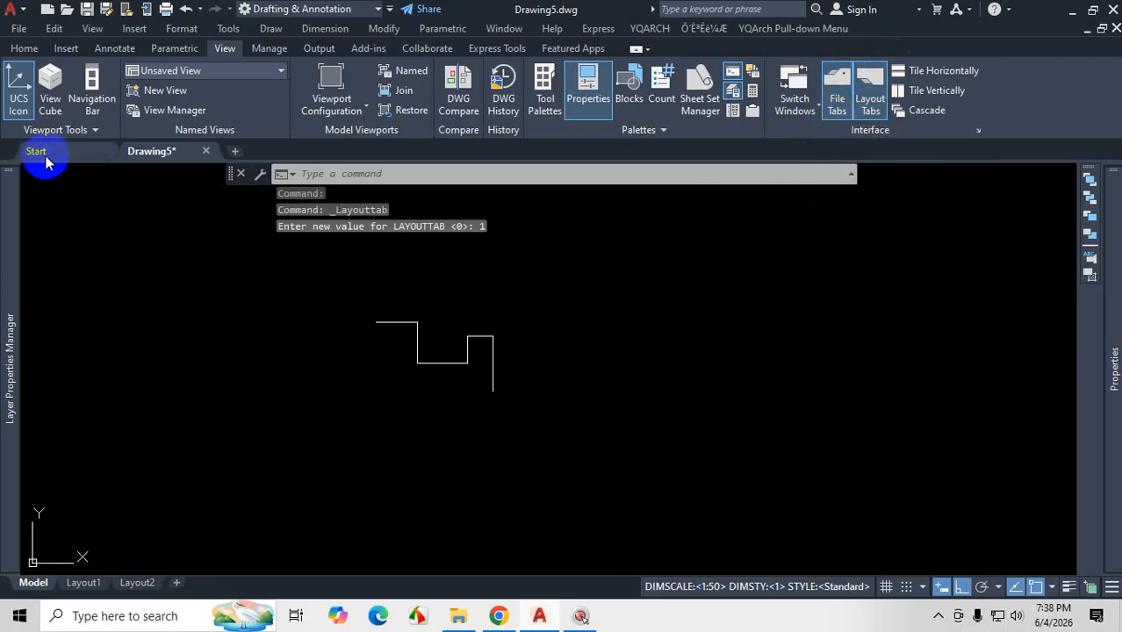
# - Create a new blank drawing and open the recent architectural design portfolio drawing
pyautogui.click(236, 155)
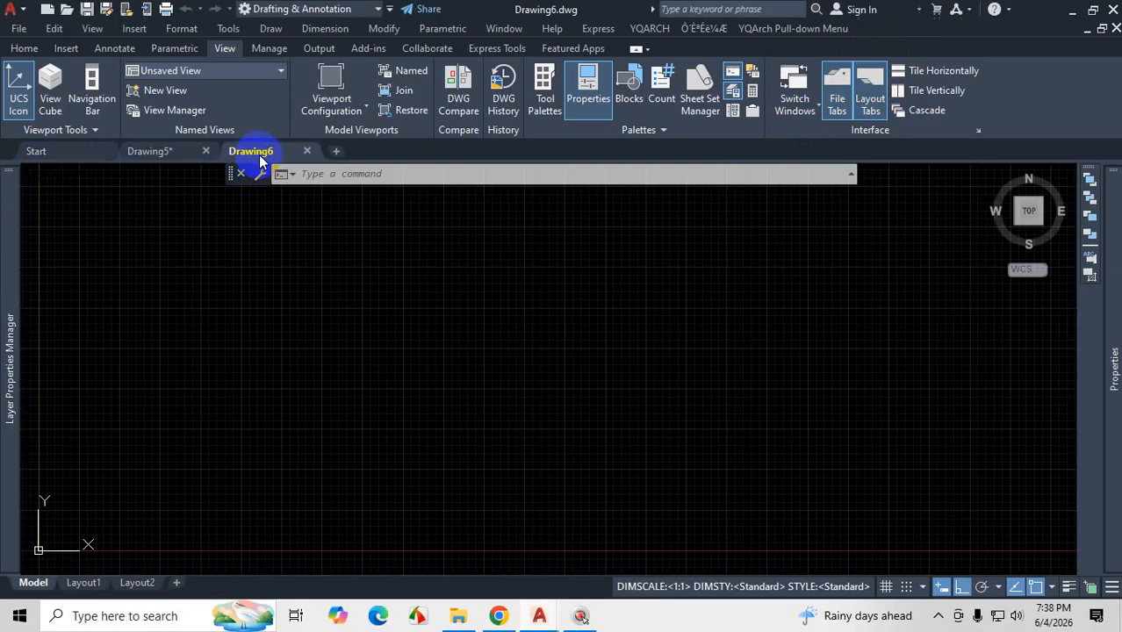
pyautogui.click(88, 158)
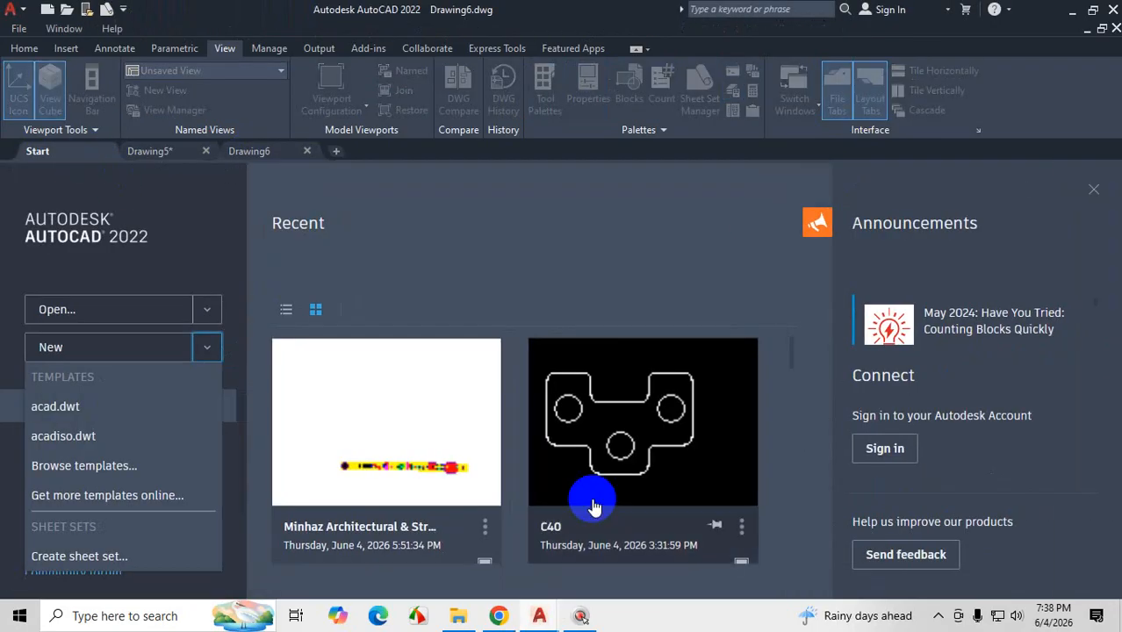
pyautogui.click(390, 470)
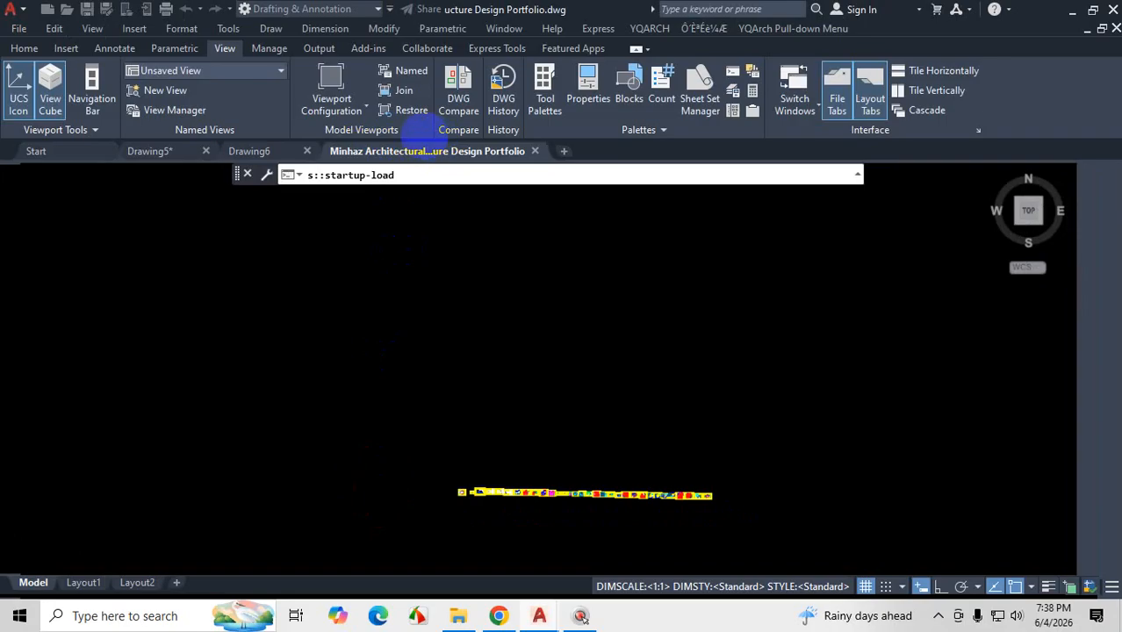
# - Switch through the open drawings back to Drawing5, and toggle the file tabs off and on
pyautogui.click(26, 151)
pyautogui.click(148, 151)
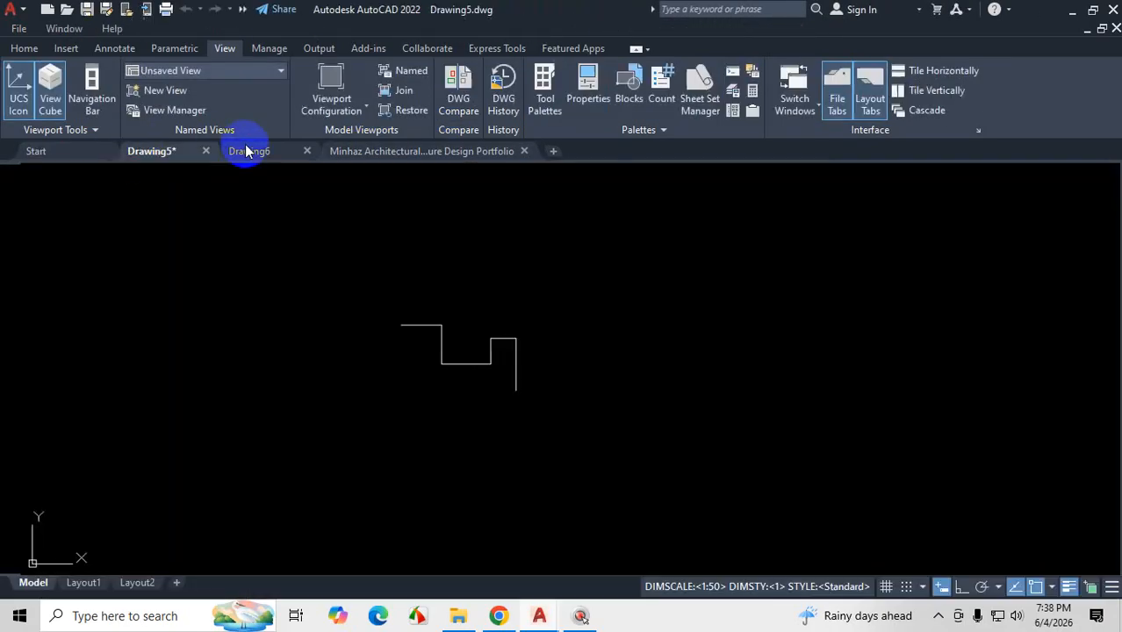
pyautogui.click(250, 151)
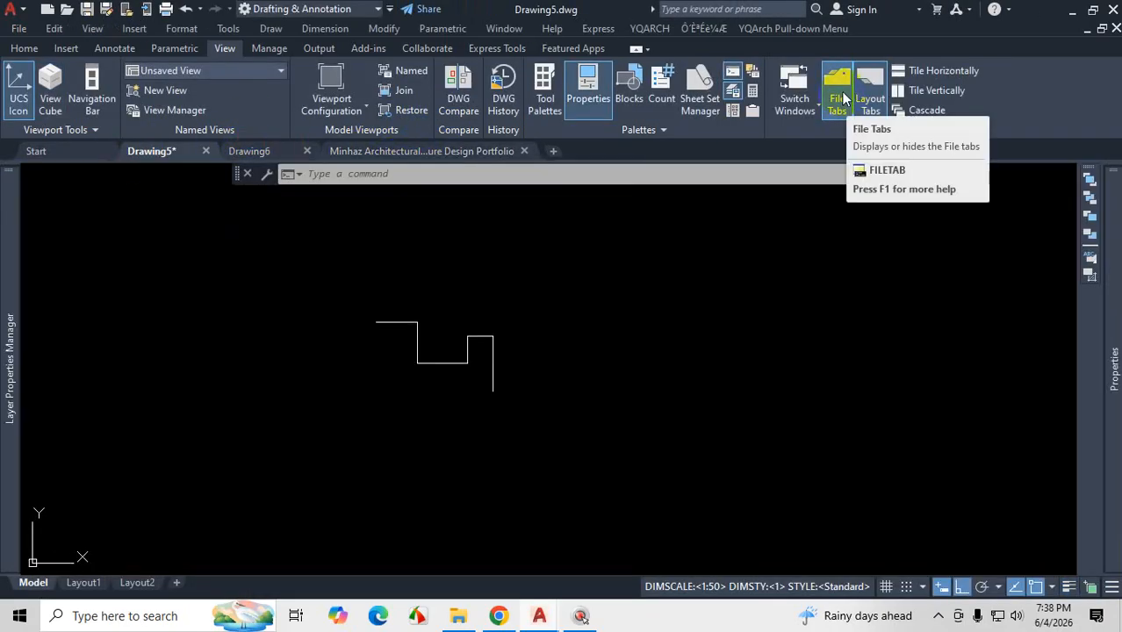
pyautogui.click(839, 98)
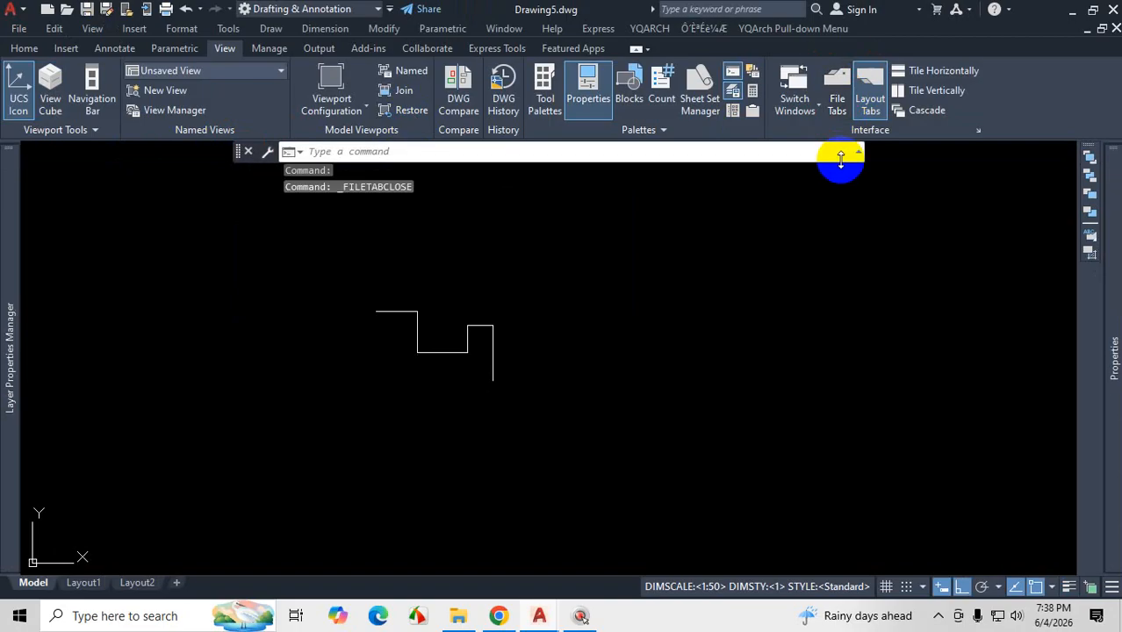
pyautogui.click(838, 93)
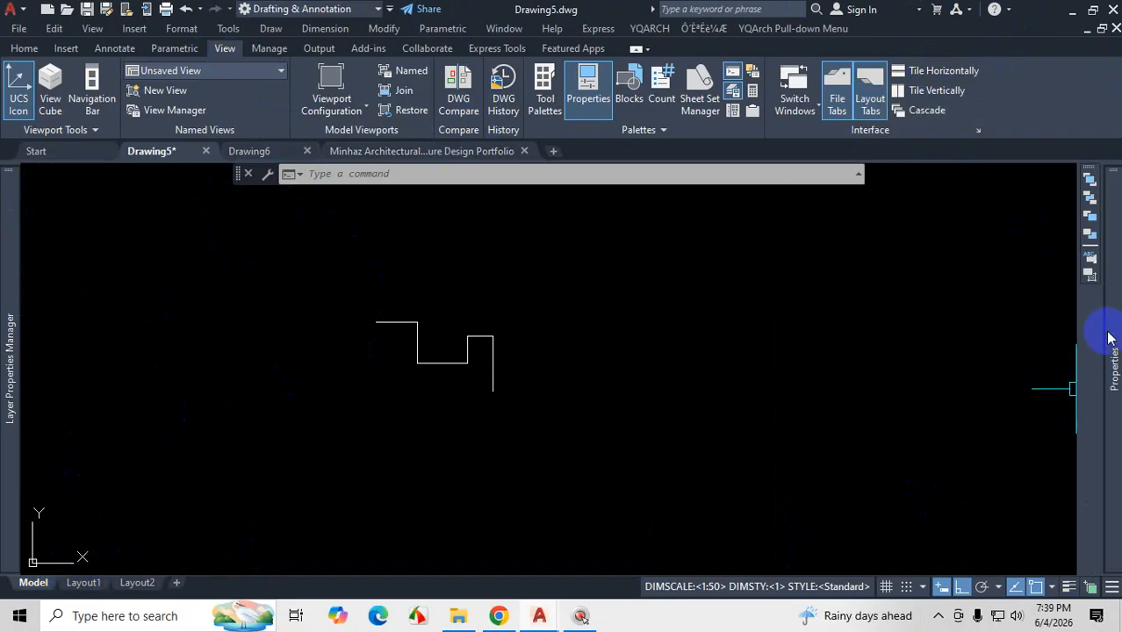
# - Close the Properties palette, and undock and close the draw order toolbar
pyautogui.moveTo(1108, 351)
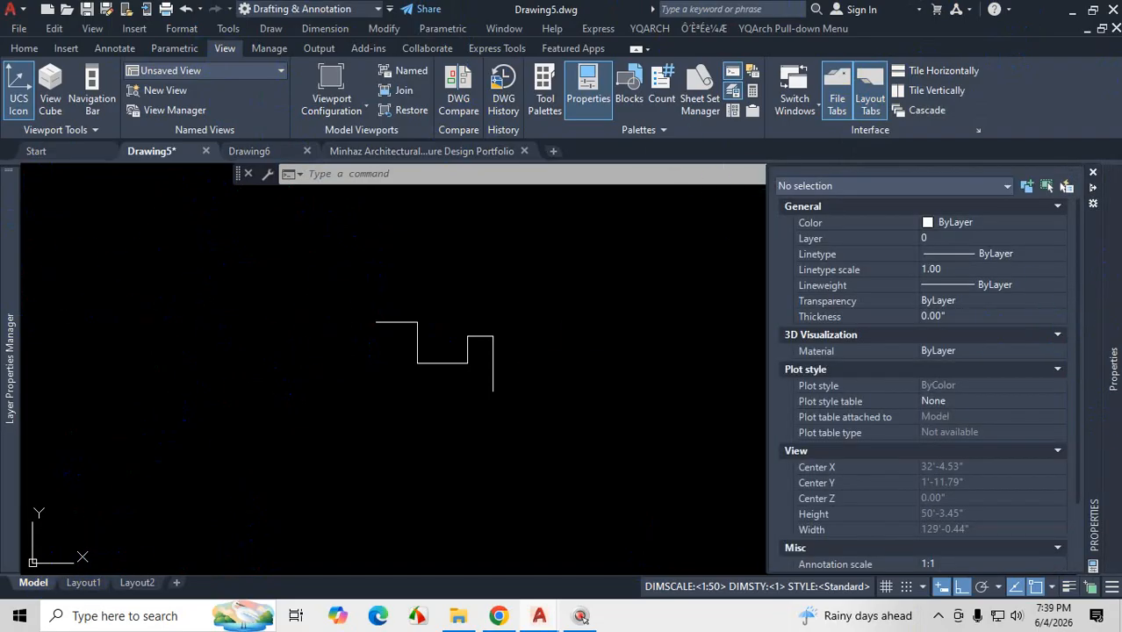
pyautogui.click(588, 98)
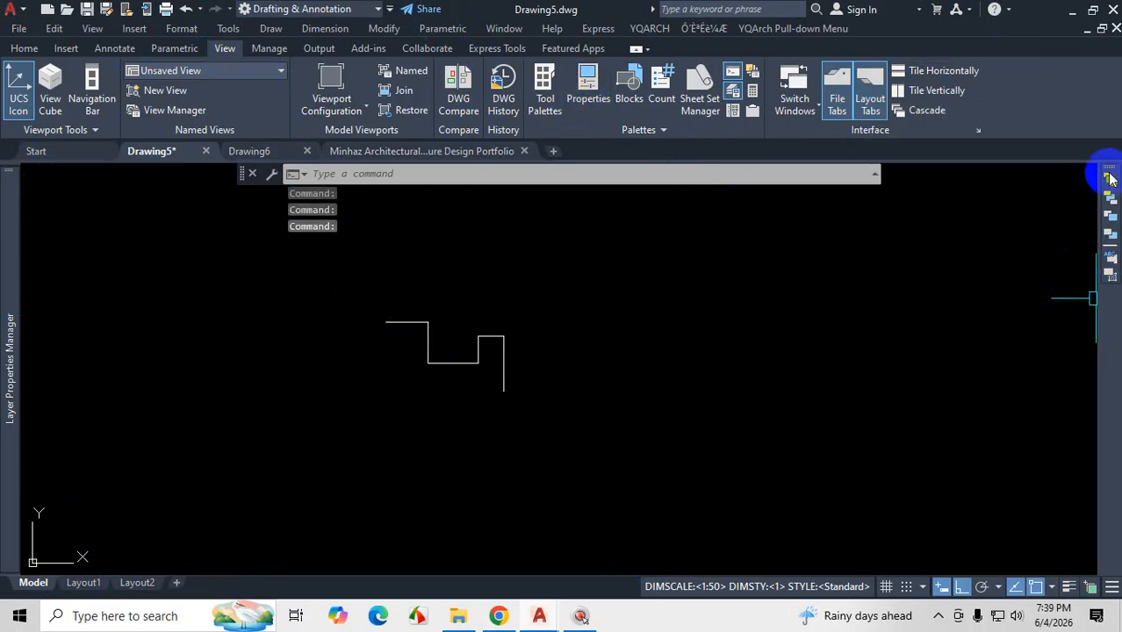
pyautogui.moveTo(1110, 174); pyautogui.dragTo(974, 250)
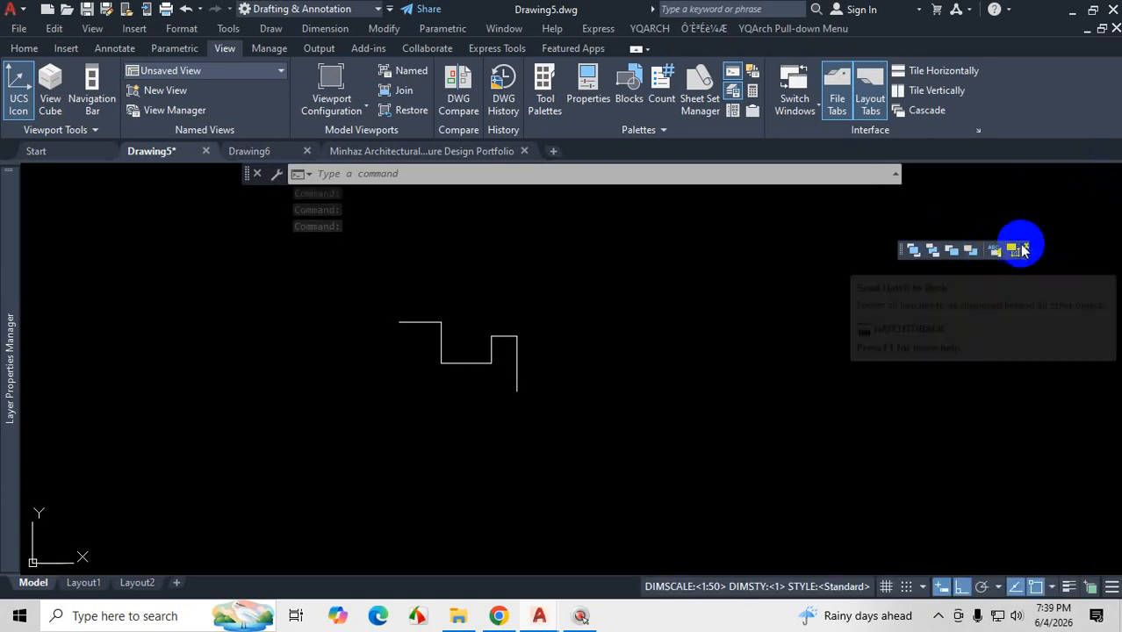
pyautogui.click(1026, 248)
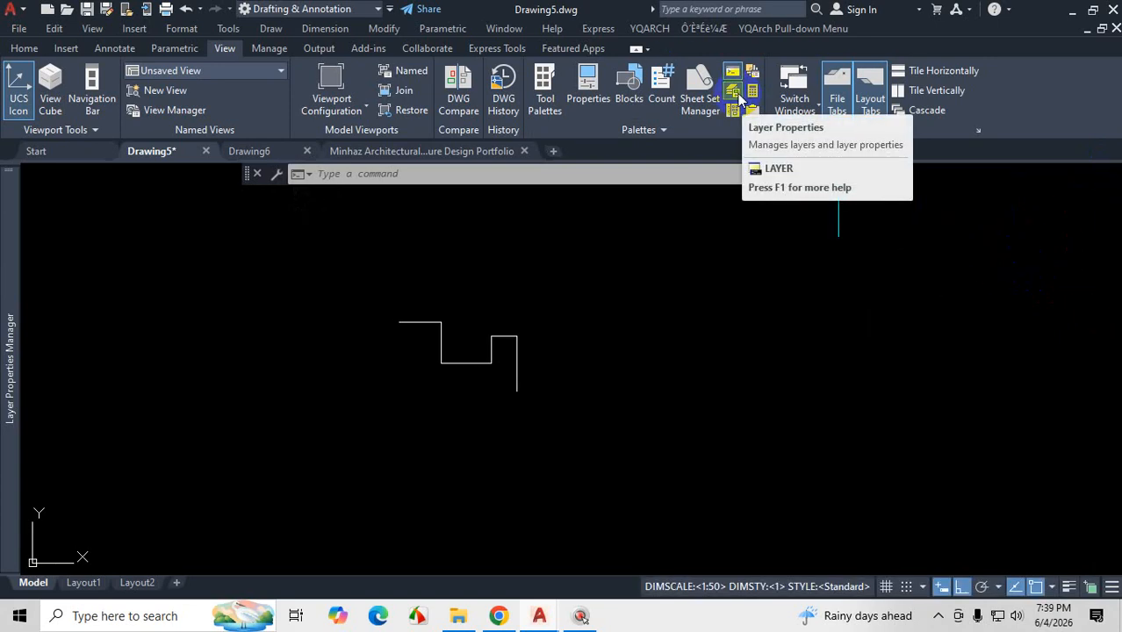
# - Close the Layer Properties Manager palette
pyautogui.click(327, 305)
pyautogui.moveTo(4, 421)
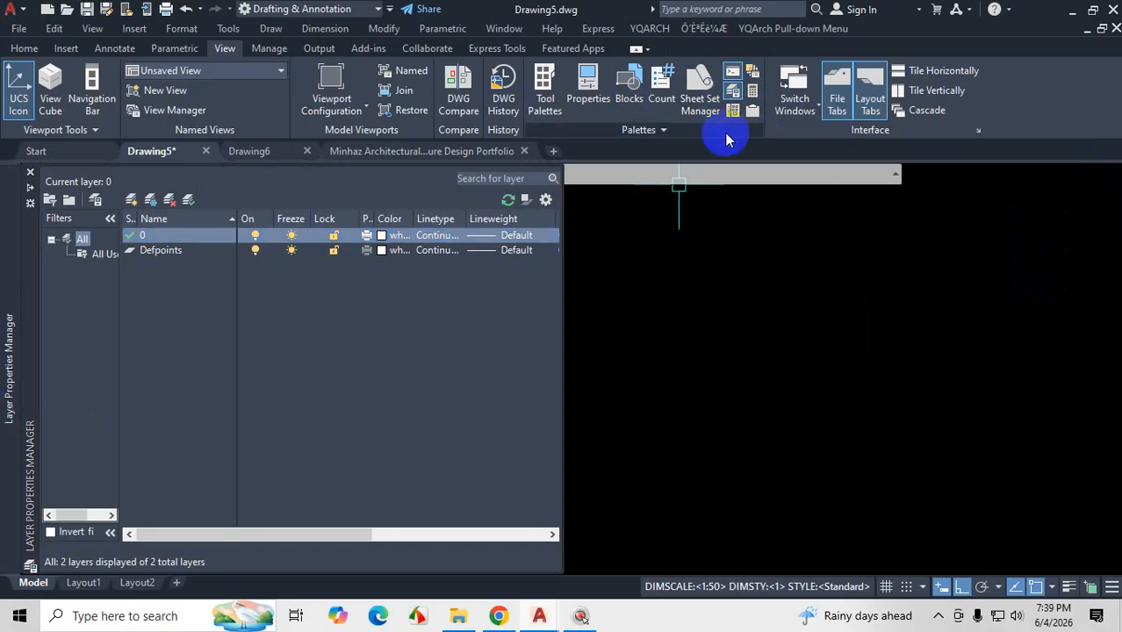
pyautogui.click(734, 89)
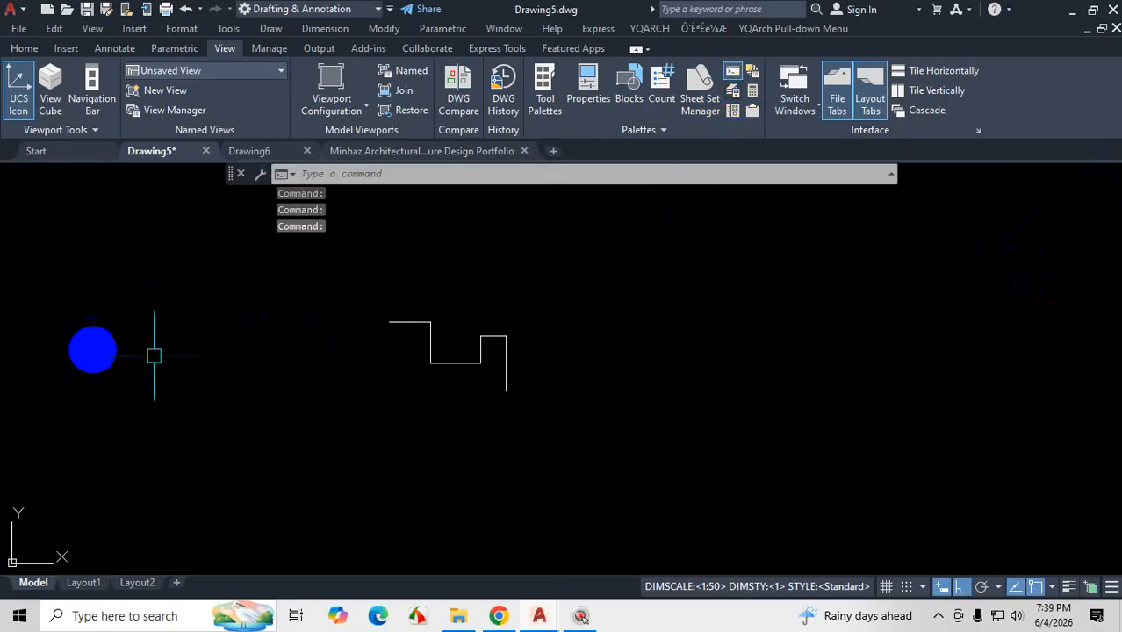
# - Display the ViewCube and the navigation bar in Drawing5, and hide both again
pyautogui.click(53, 101)
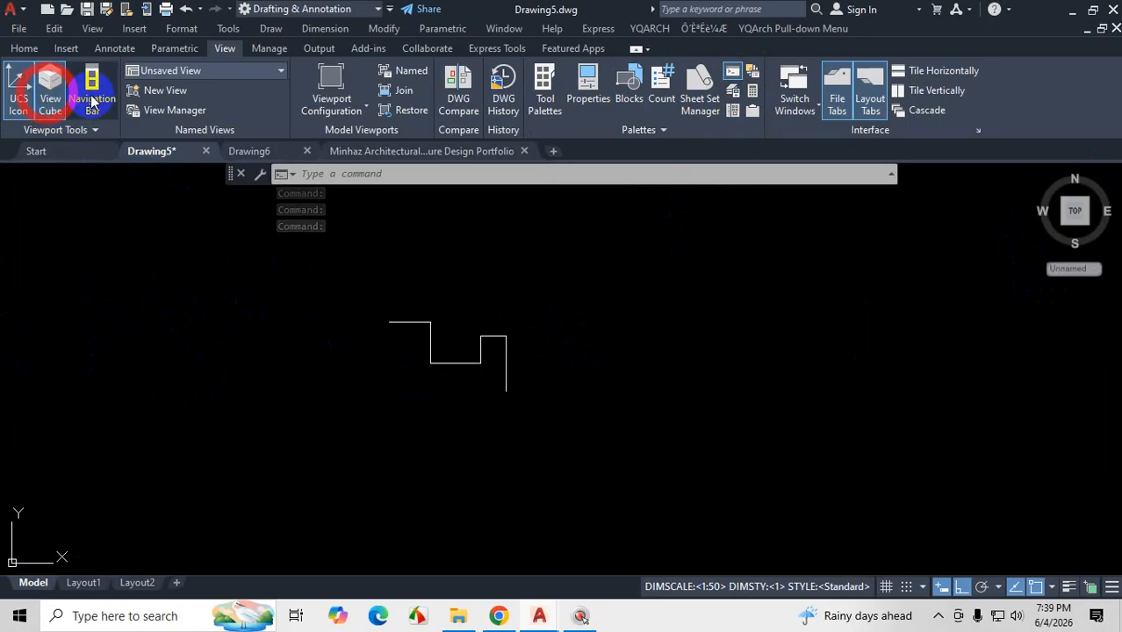
pyautogui.click(91, 92)
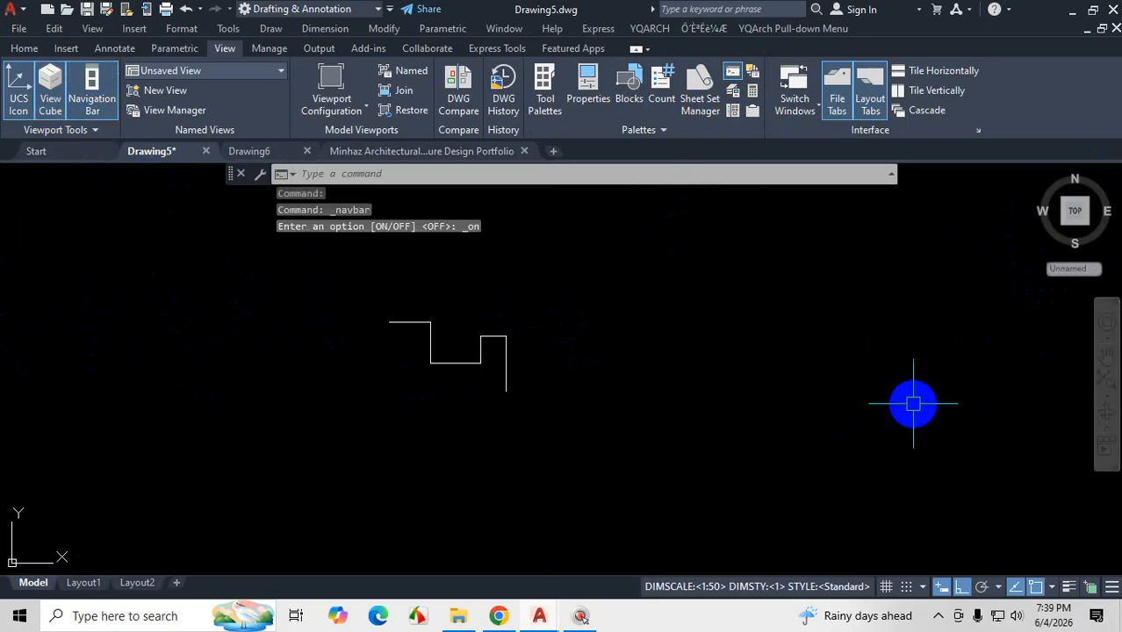
pyautogui.press('Escape')
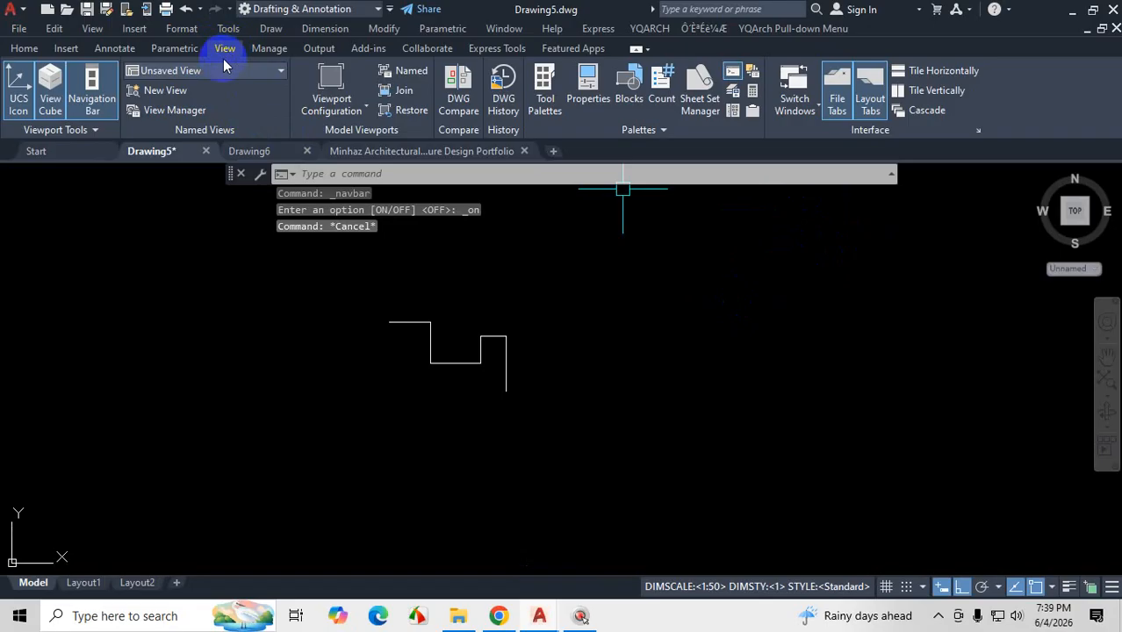
pyautogui.click(954, 270)
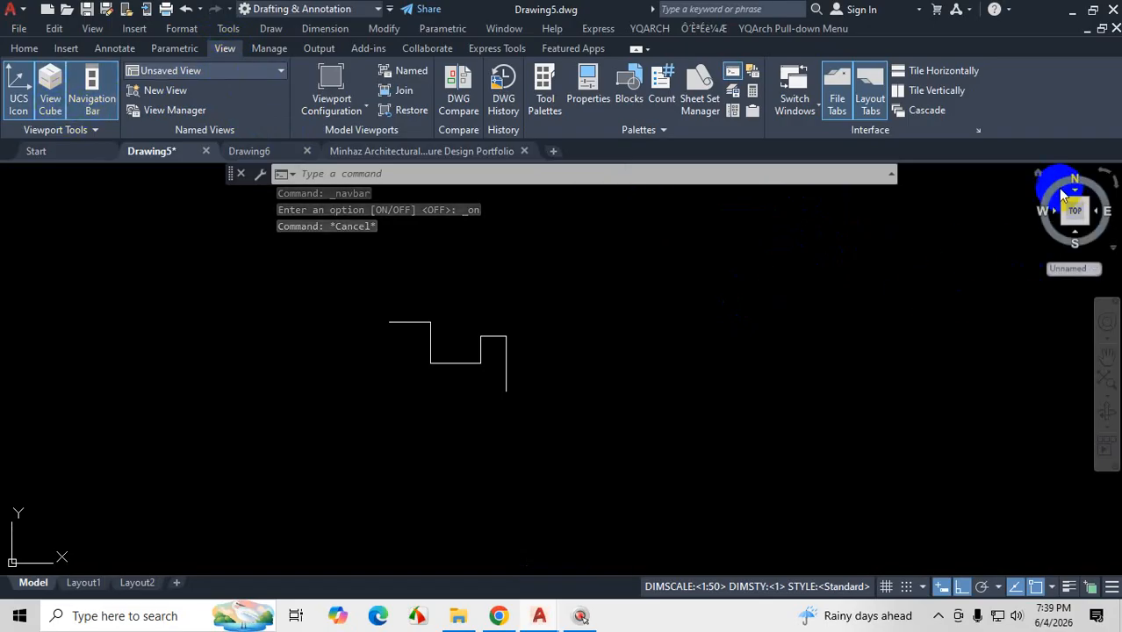
pyautogui.click(43, 104)
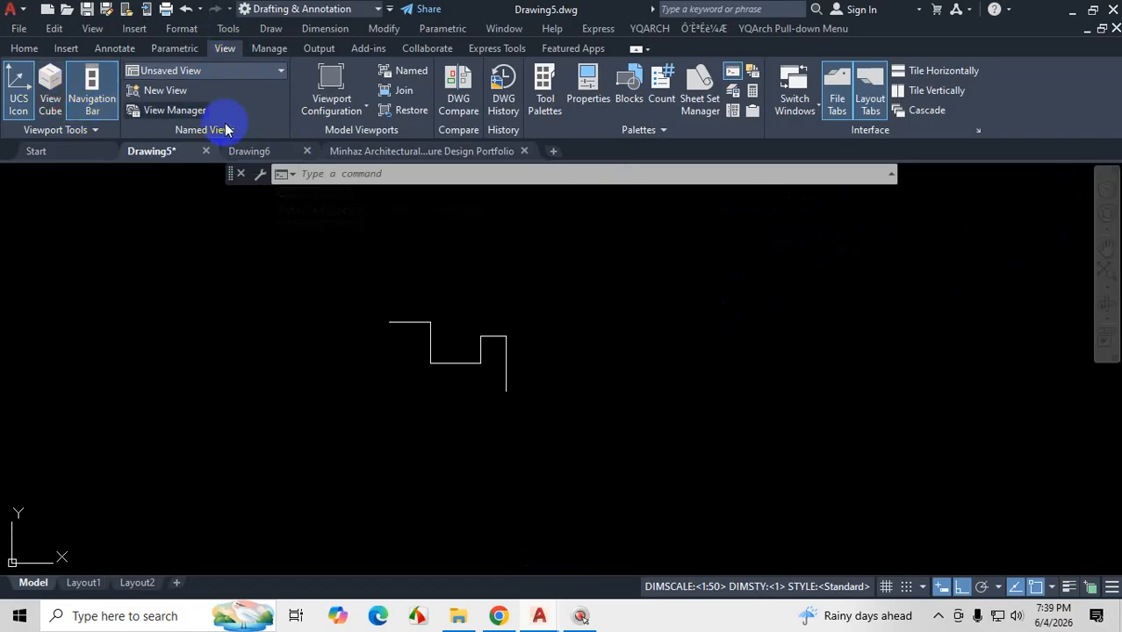
pyautogui.click(1088, 243)
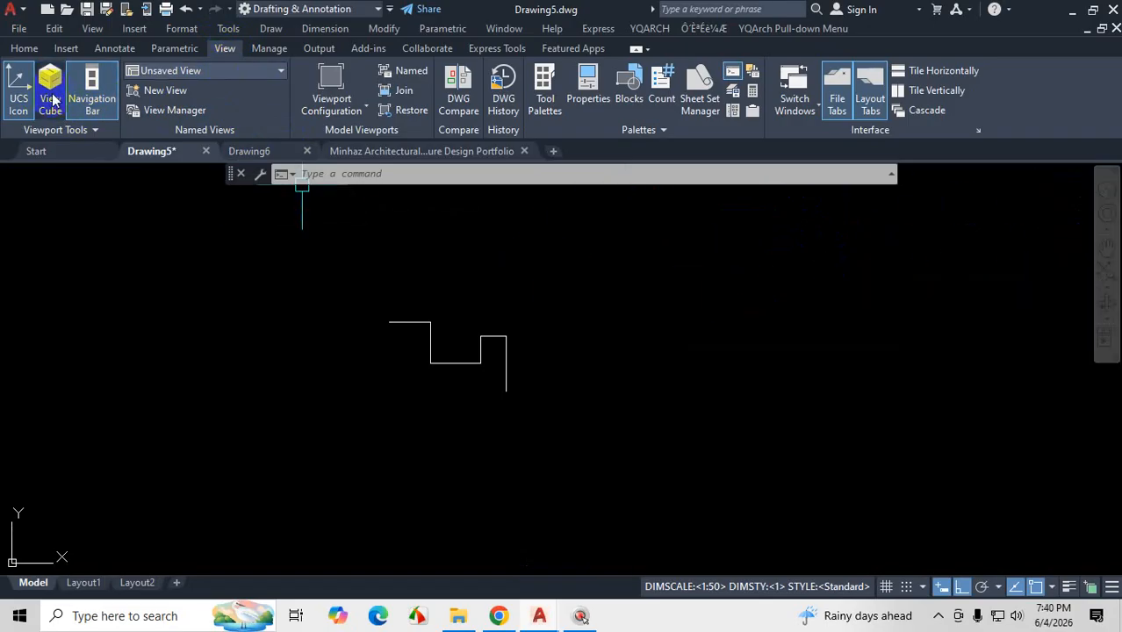
pyautogui.click(92, 96)
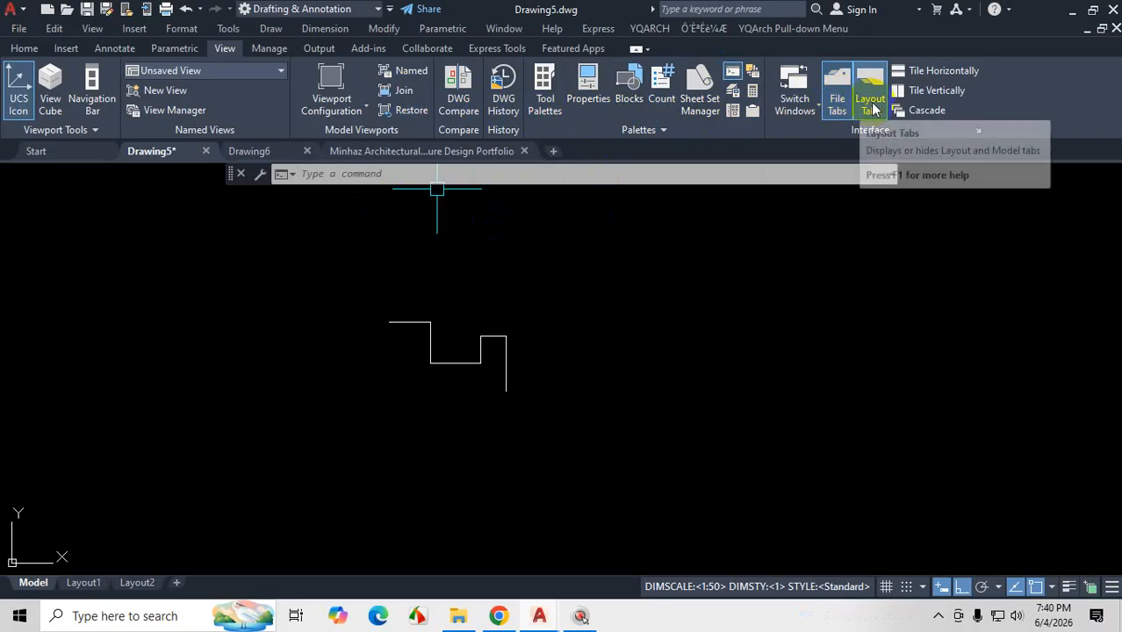
pyautogui.click(832, 108)
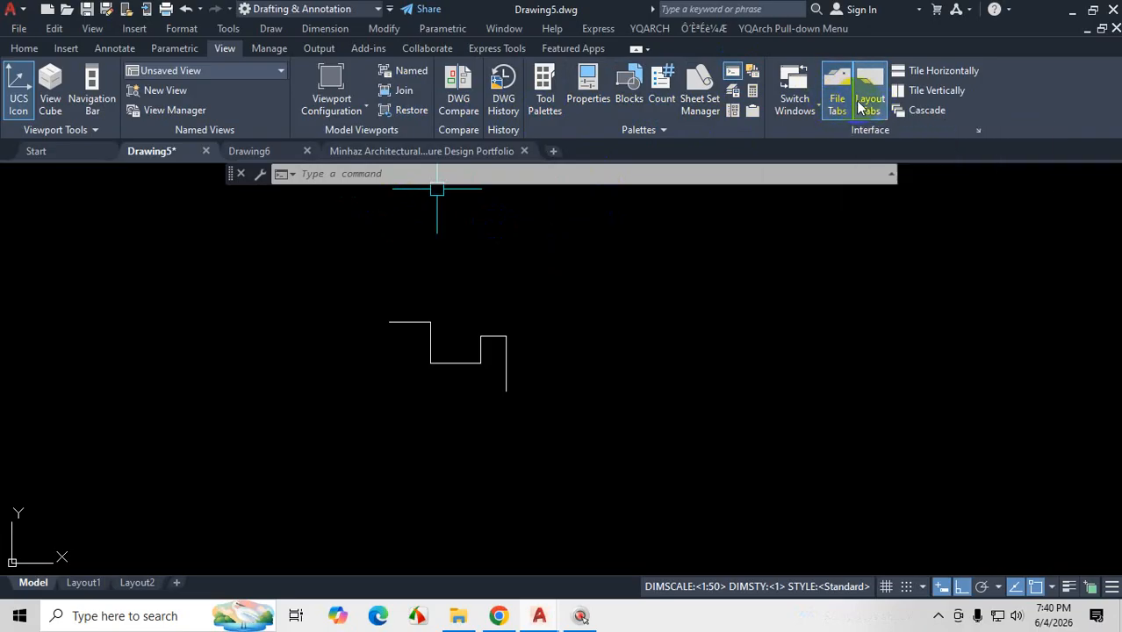
pyautogui.click(136, 296)
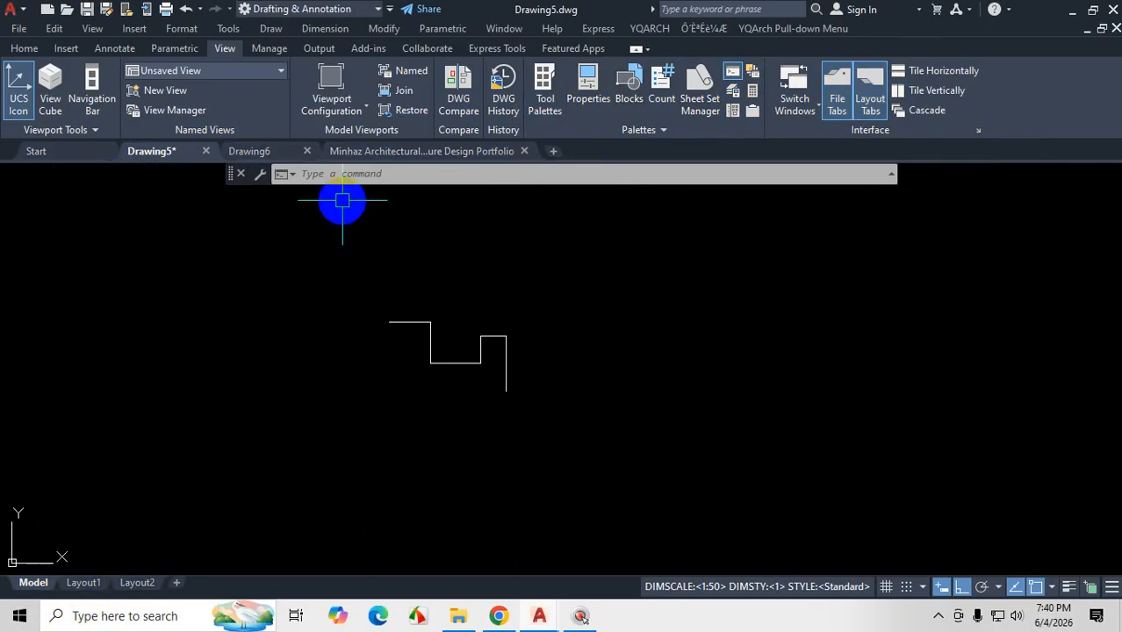
pyautogui.click(20, 48)
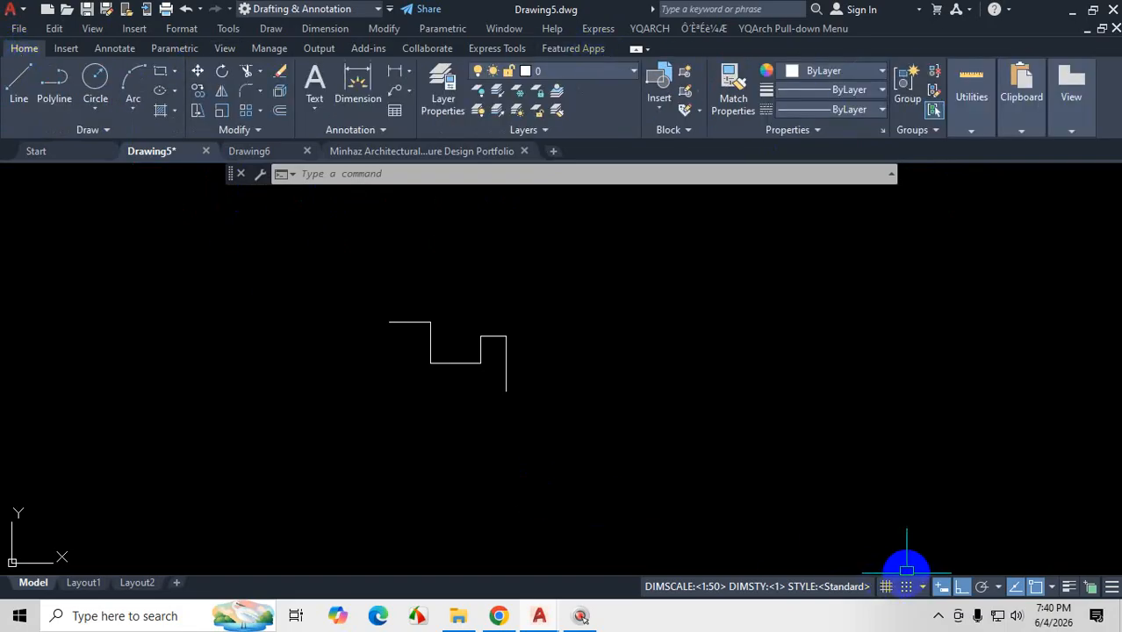
pyautogui.click(938, 614)
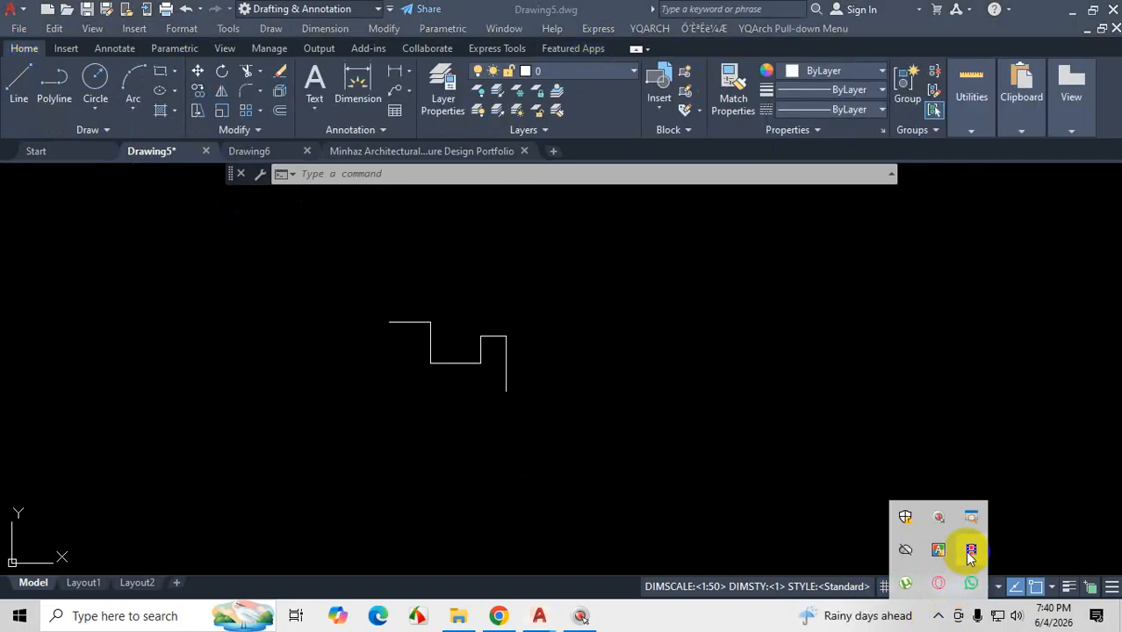
pyautogui.click(873, 535)
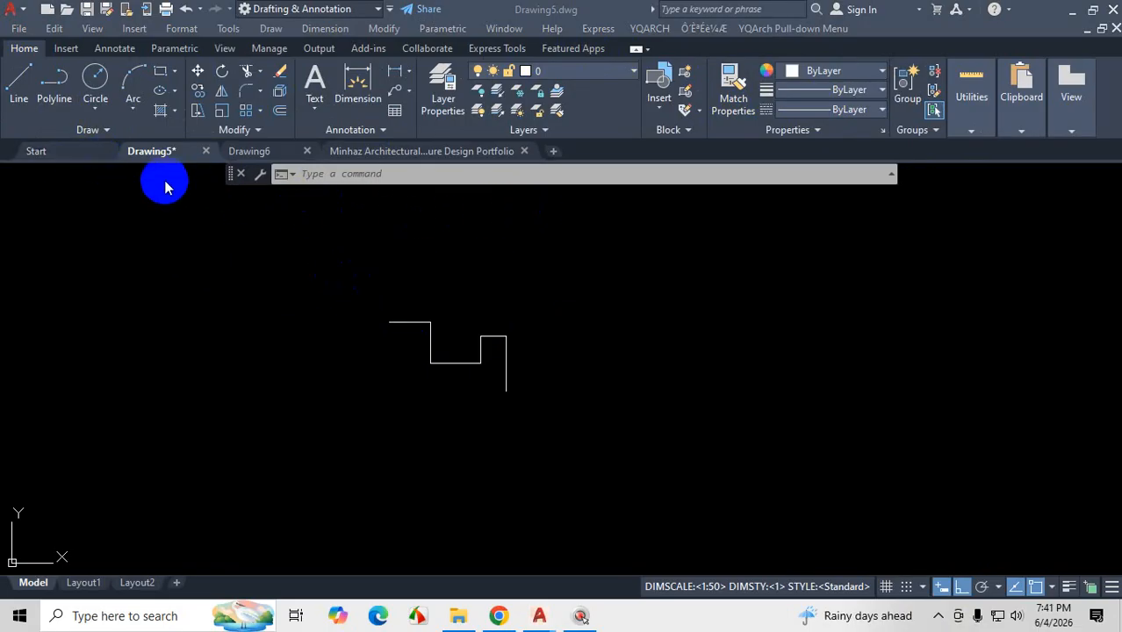
# - Create another new blank drawing and check its grid and UCS icon at different zoom levels
pyautogui.click(553, 152)
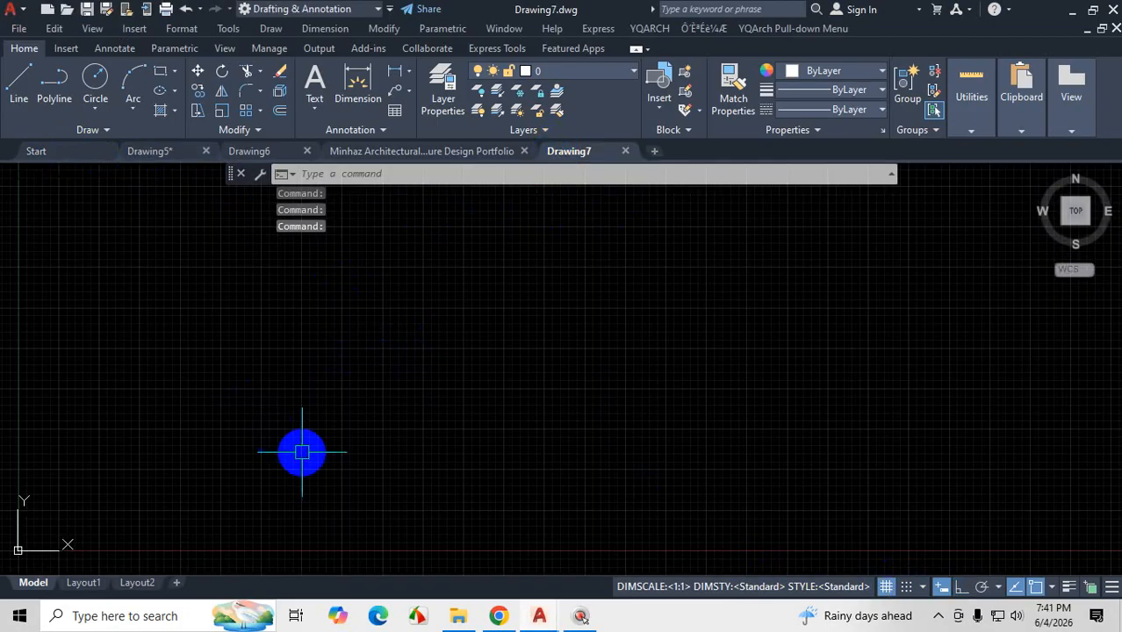
pyautogui.scroll(-2, 232, 456)
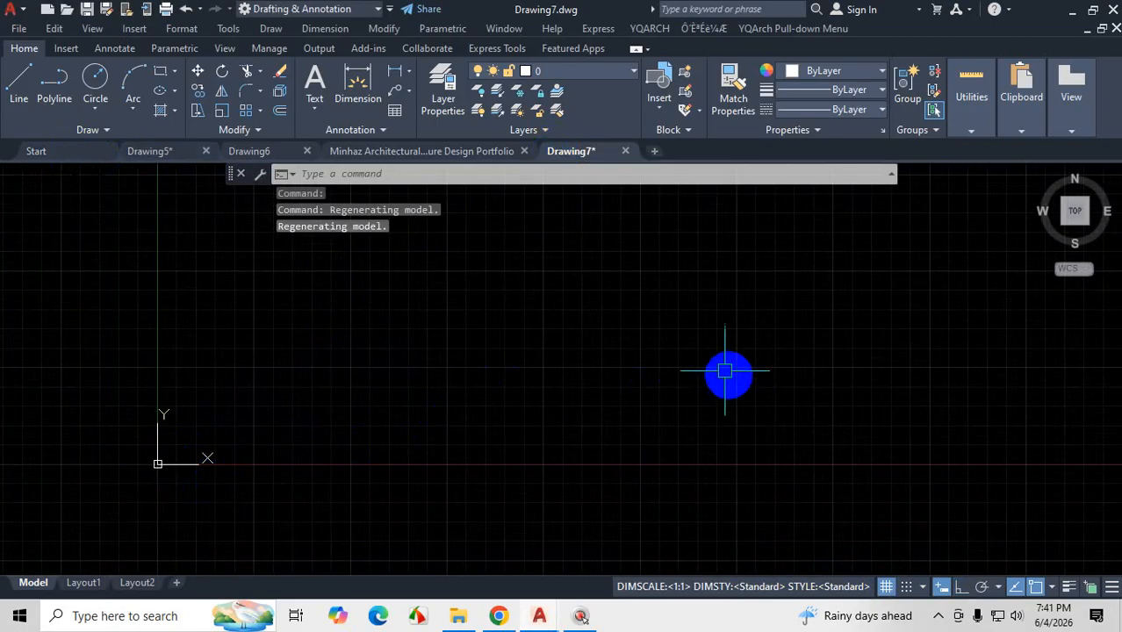
pyautogui.scroll(-1, 346, 381)
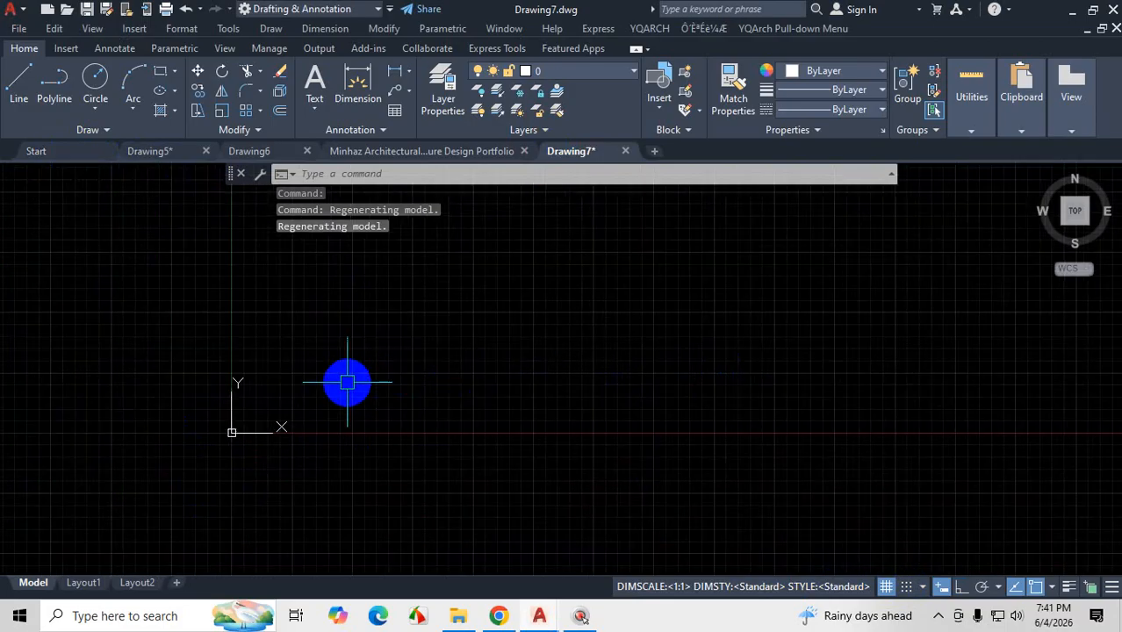
pyautogui.scroll(-1, 255, 455)
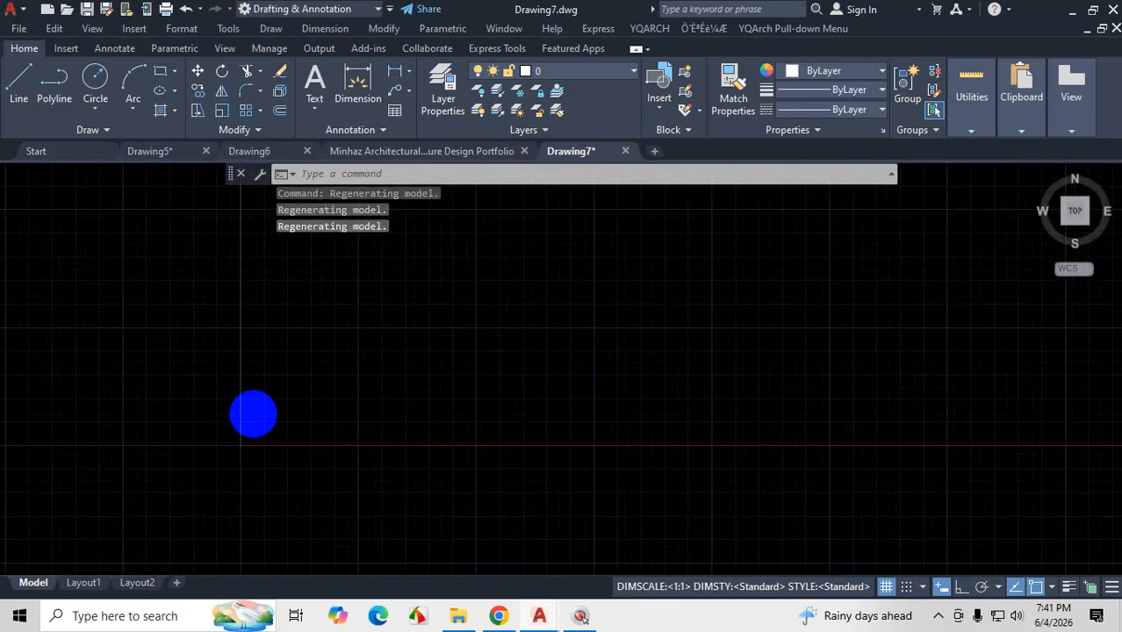
pyautogui.scroll(-1, 255, 414)
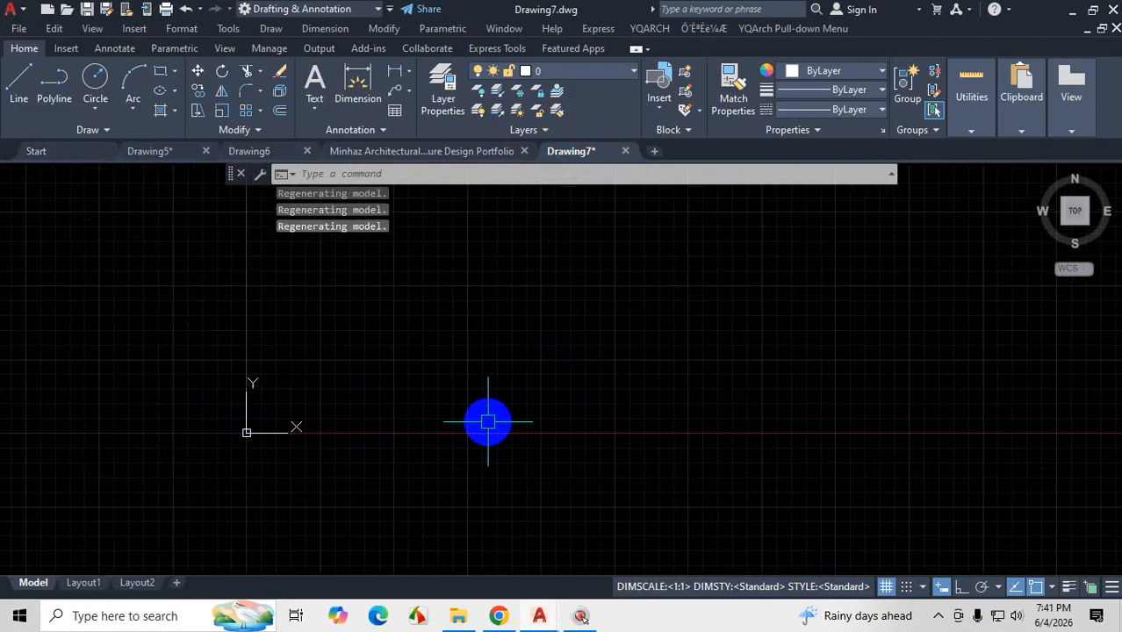
# - Examine how the grid spacing and the UCS icon's position respond to zooming in and out in Drawing7
pyautogui.scroll(-1, 404, 407)
pyautogui.scroll(-1, 437, 324)
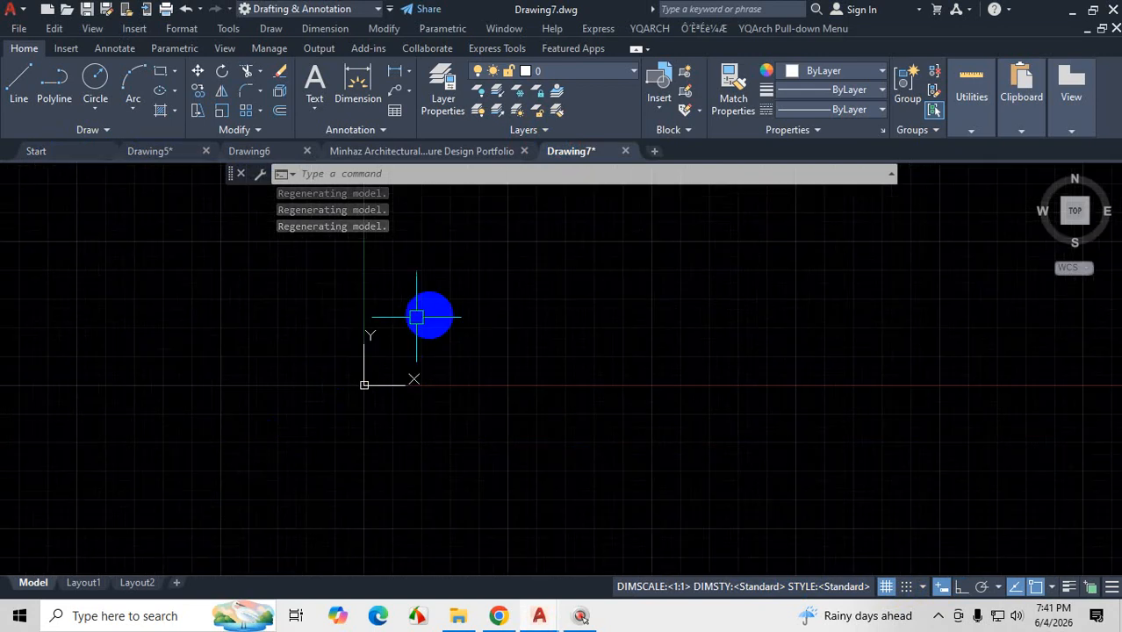
pyautogui.scroll(-3, 241, 416)
pyautogui.scroll(-4, 322, 423)
pyautogui.scroll(4, 340, 404)
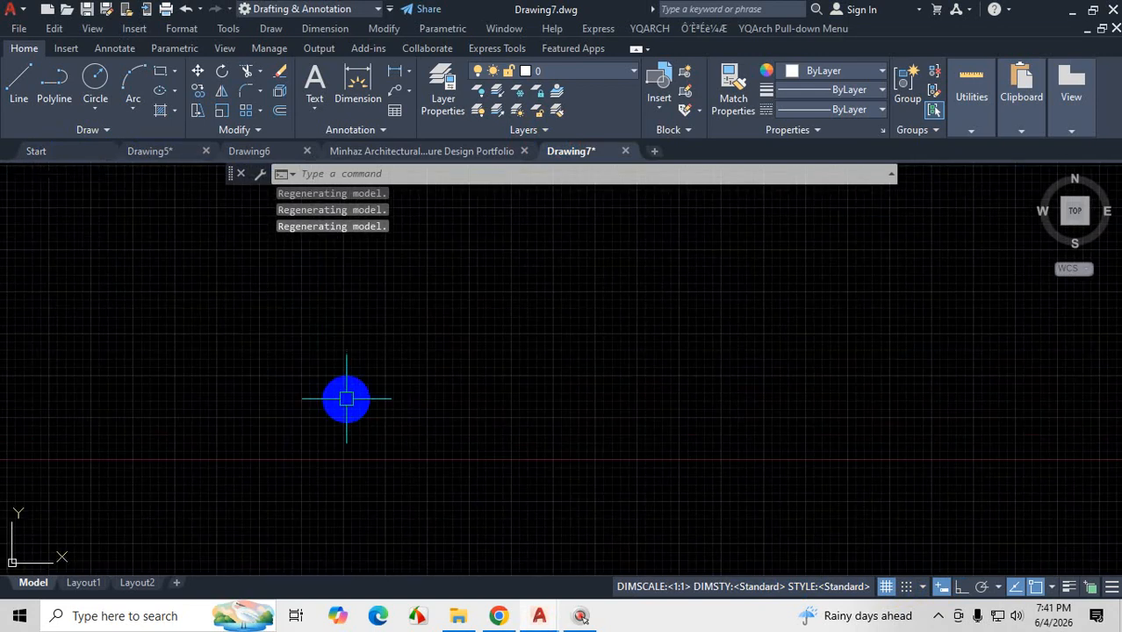
pyautogui.scroll(-5, 346, 399)
pyautogui.scroll(5, 348, 400)
pyautogui.scroll(-8, 348, 401)
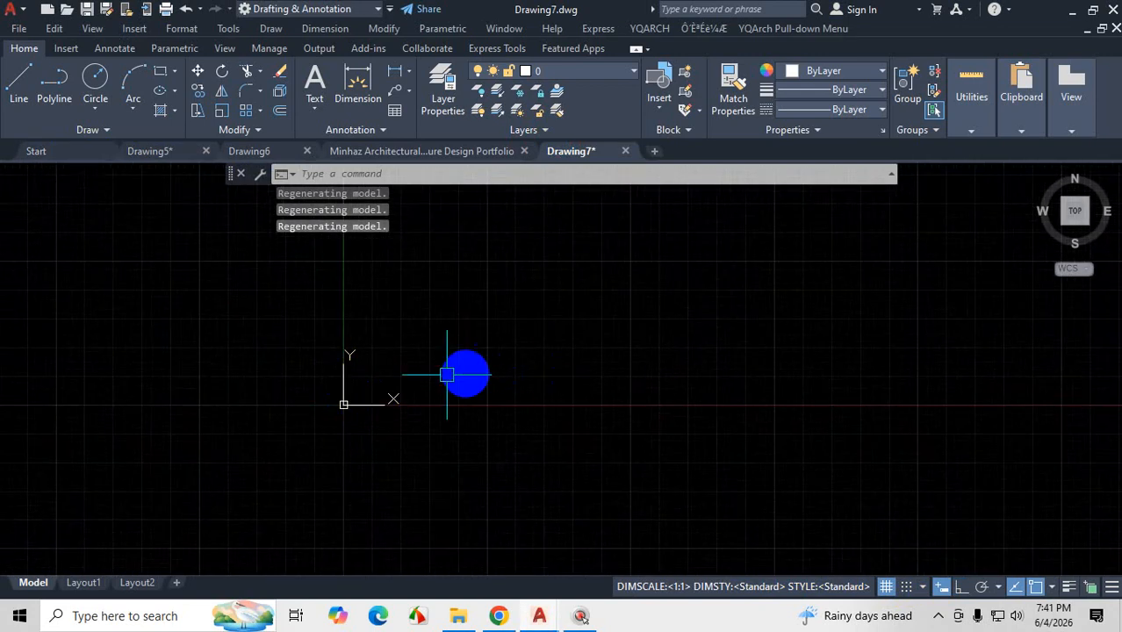
pyautogui.scroll(-6, 385, 418)
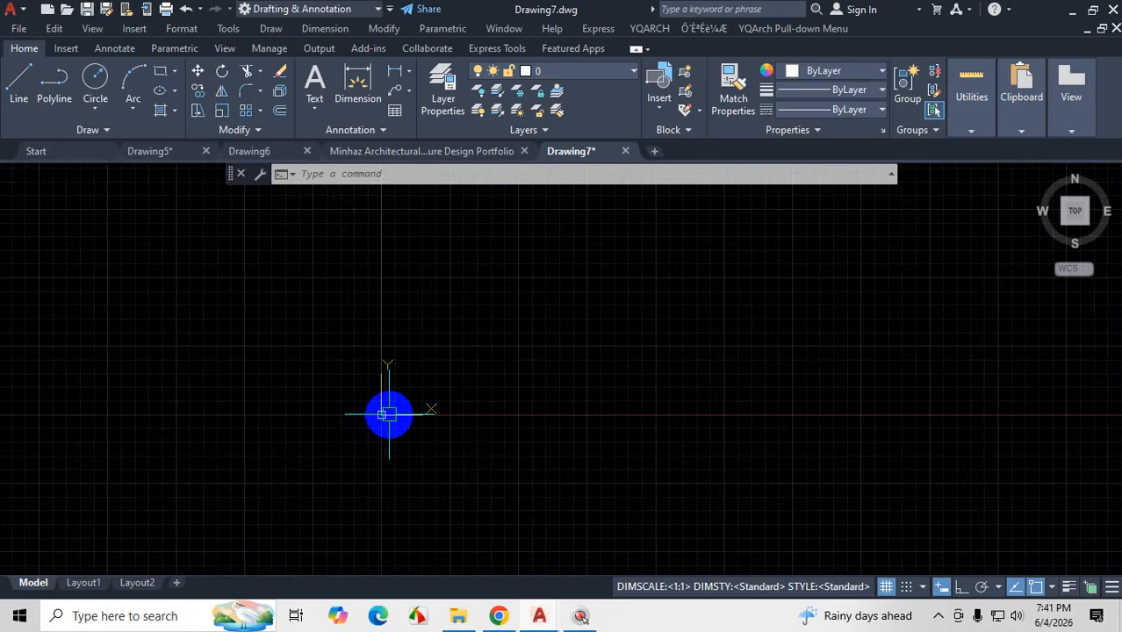
pyautogui.scroll(3, 453, 395)
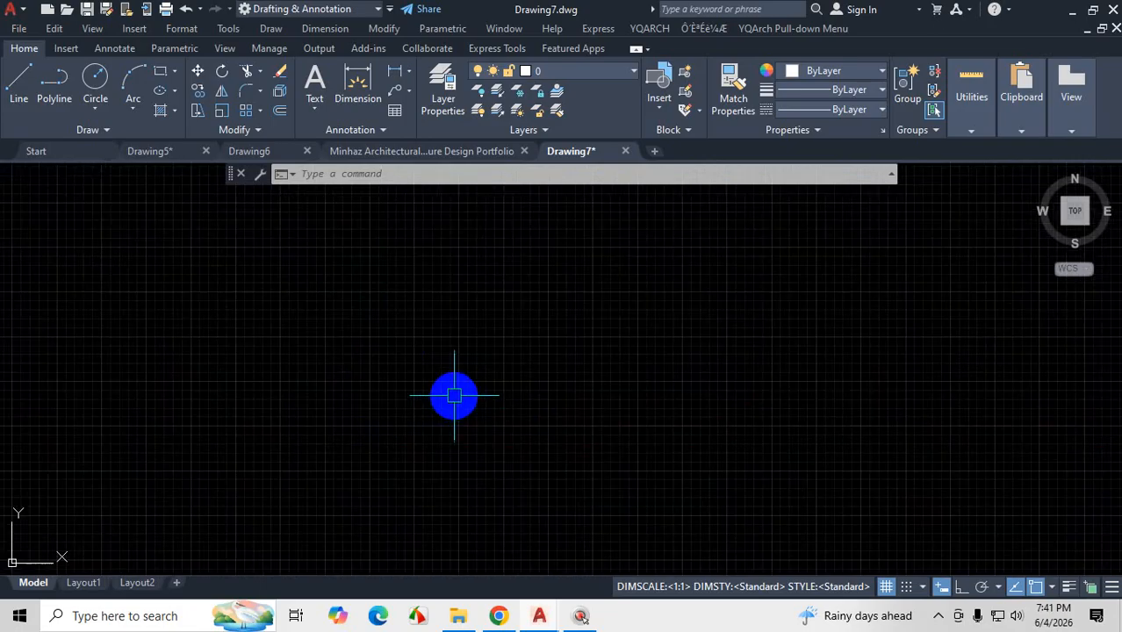
pyautogui.scroll(2, 453, 397)
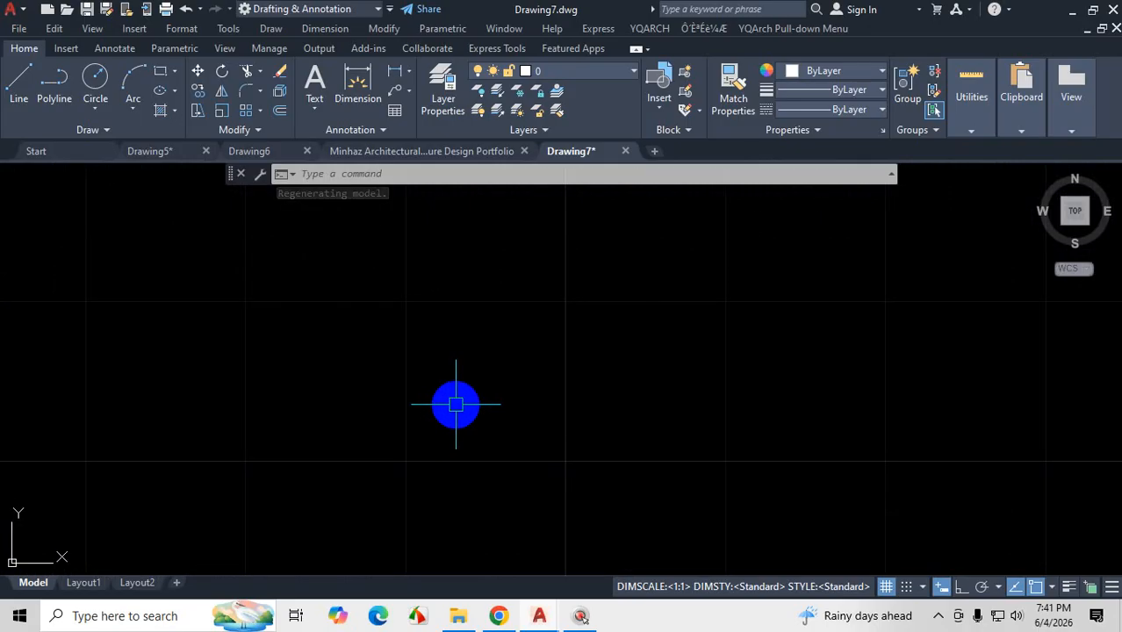
pyautogui.scroll(-4, 456, 403)
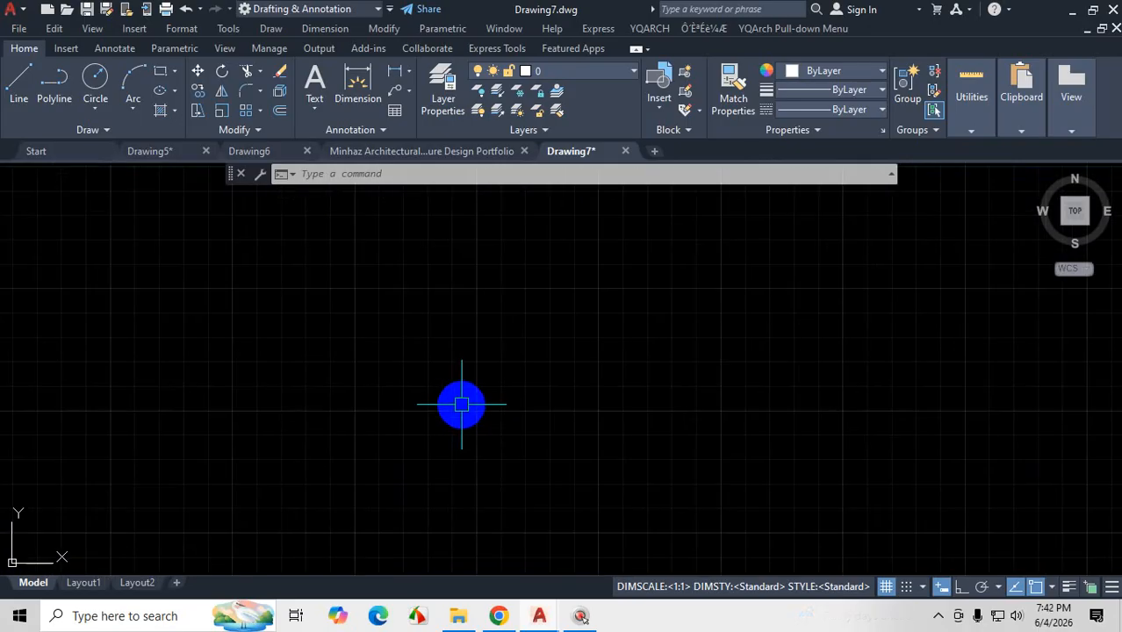
pyautogui.scroll(-2, 398, 439)
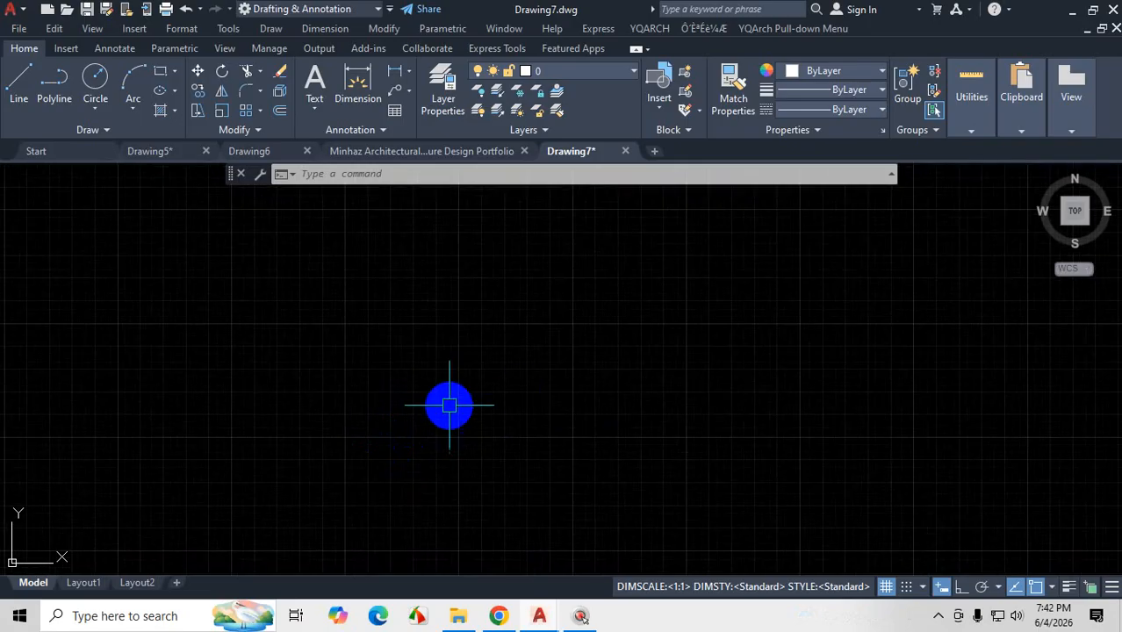
# - Close Drawing7 without saving, Drawing6 and the architectural design portfolio drawing, keeping only Drawing5 open
pyautogui.click(194, 158)
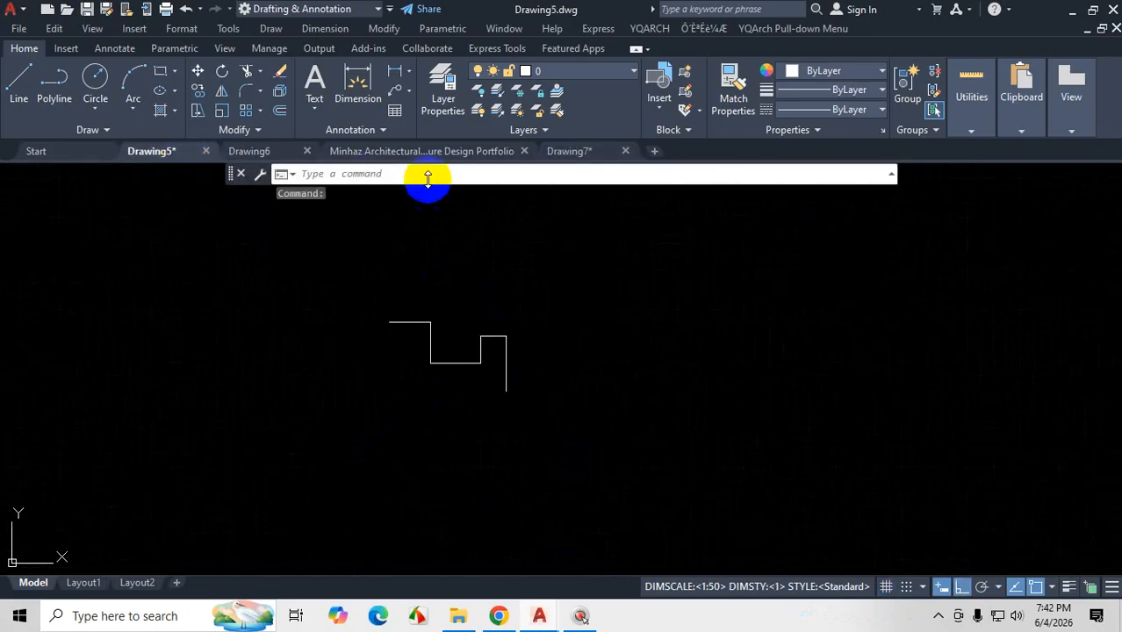
pyautogui.click(624, 151)
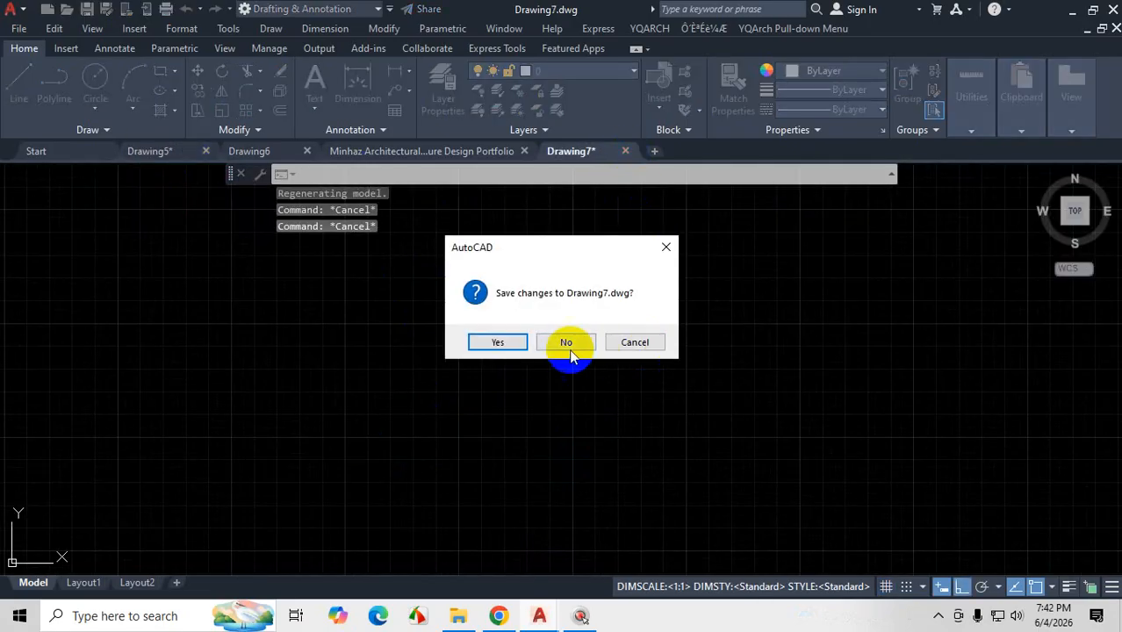
pyautogui.click(569, 339)
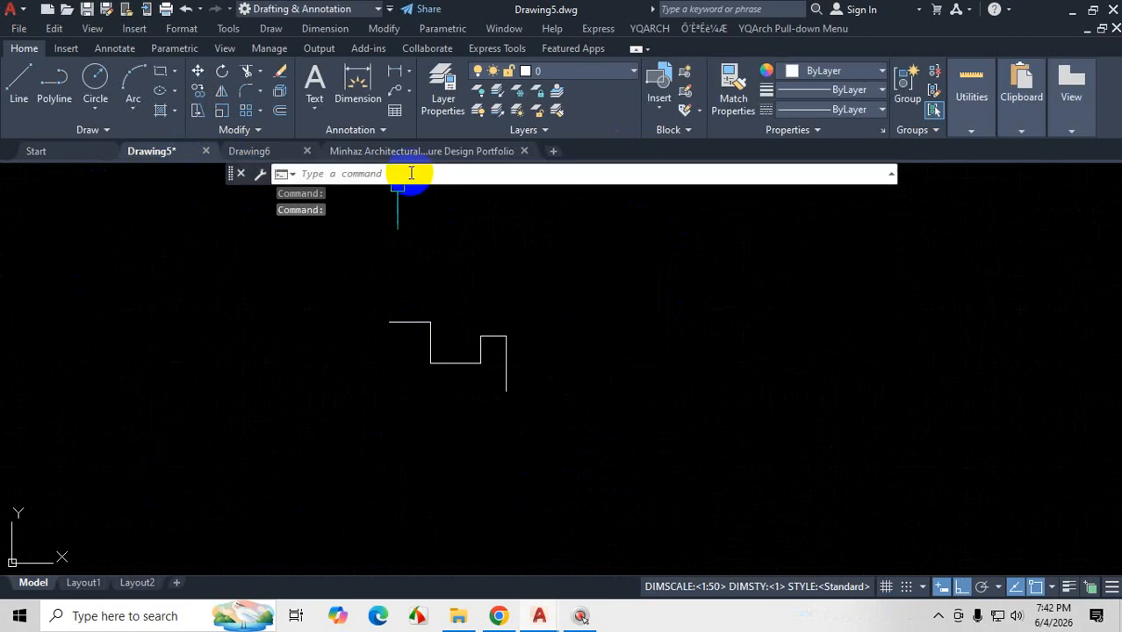
pyautogui.click(307, 151)
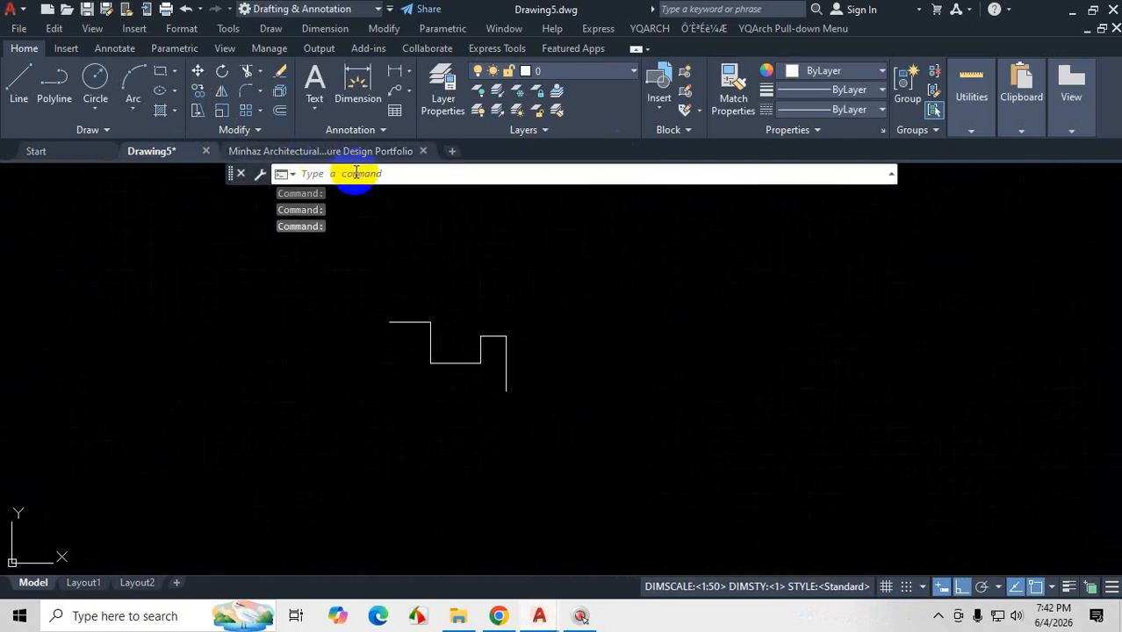
pyautogui.click(423, 152)
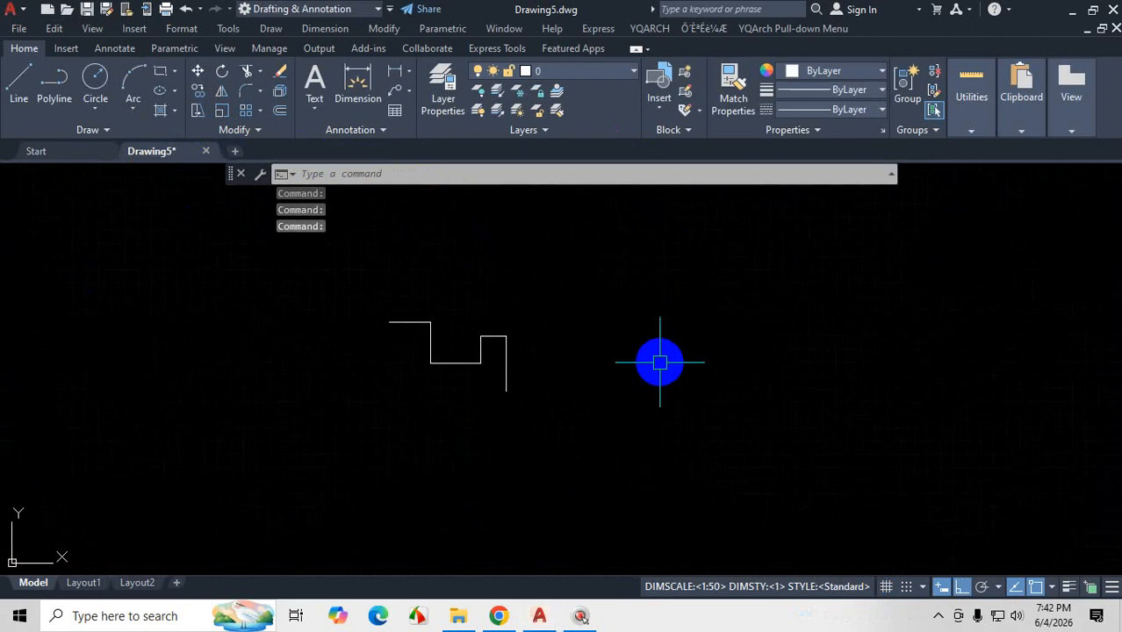
# - Inspect the stepped lines in Drawing5 and their constraint markers by selecting them with a crossing window, and clear the selection
pyautogui.click(571, 248)
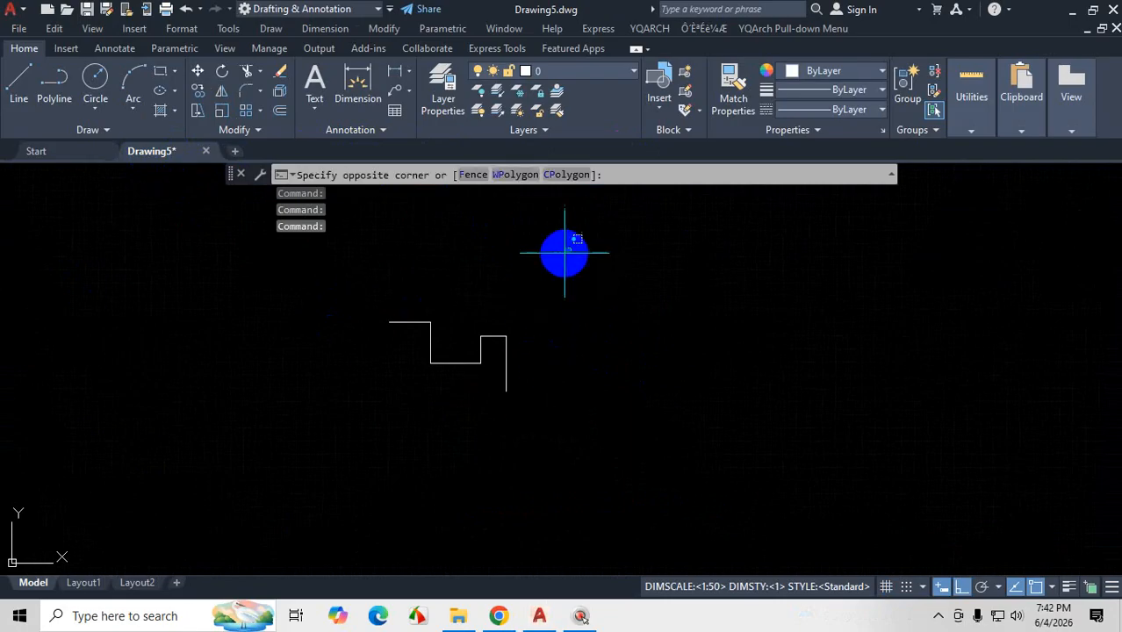
pyautogui.click(360, 427)
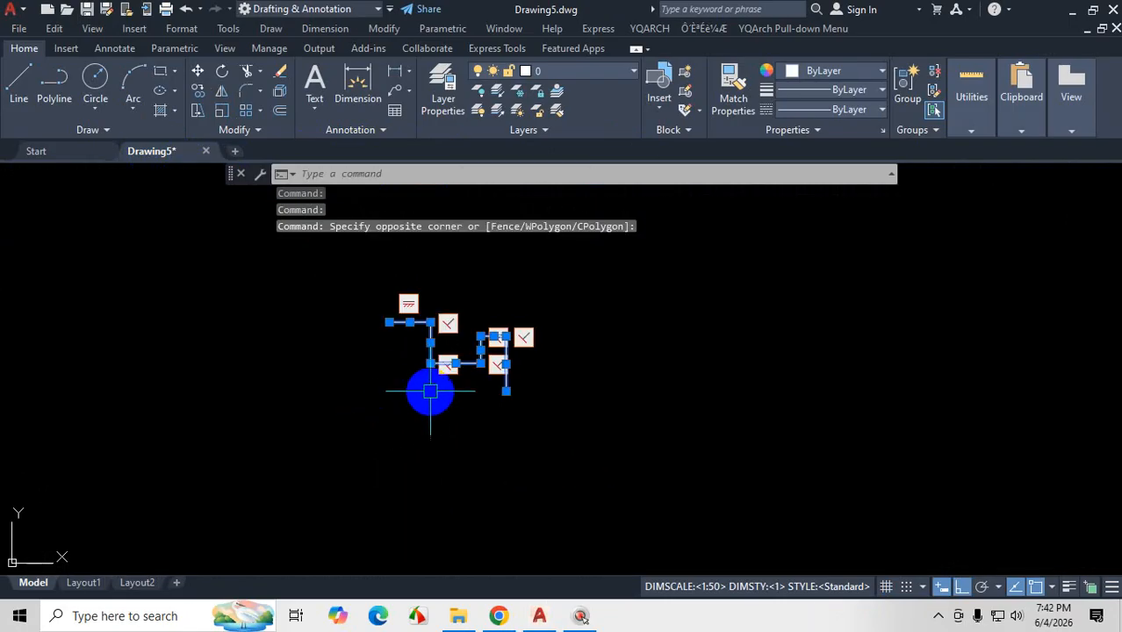
pyautogui.press('Escape')
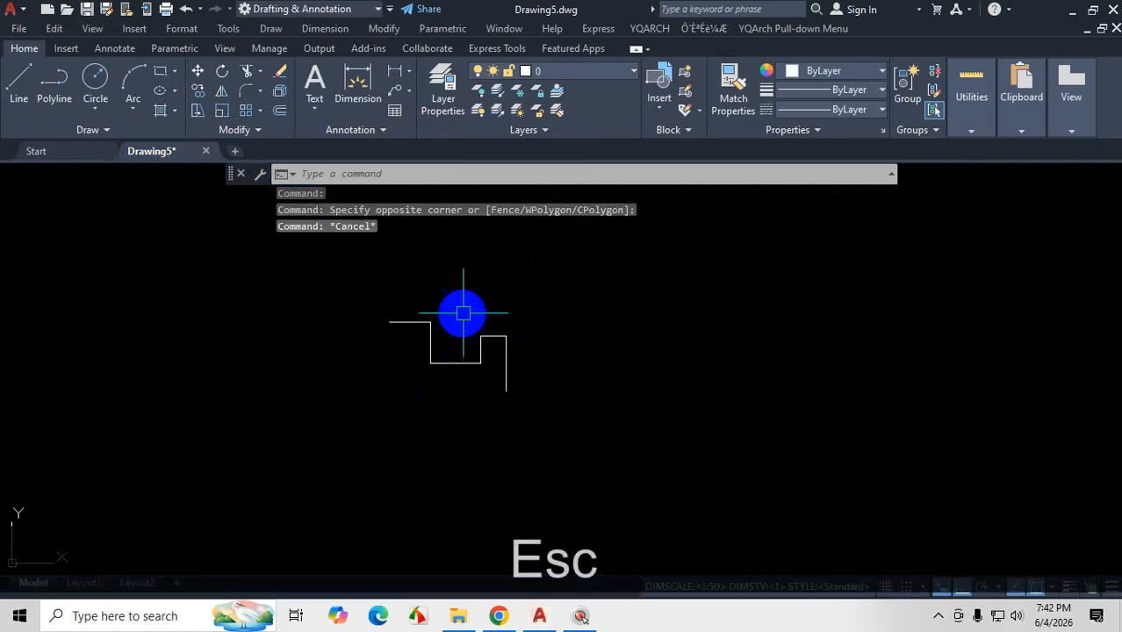
pyautogui.click(567, 303)
pyautogui.click(445, 384)
pyautogui.scroll(2, 431, 331)
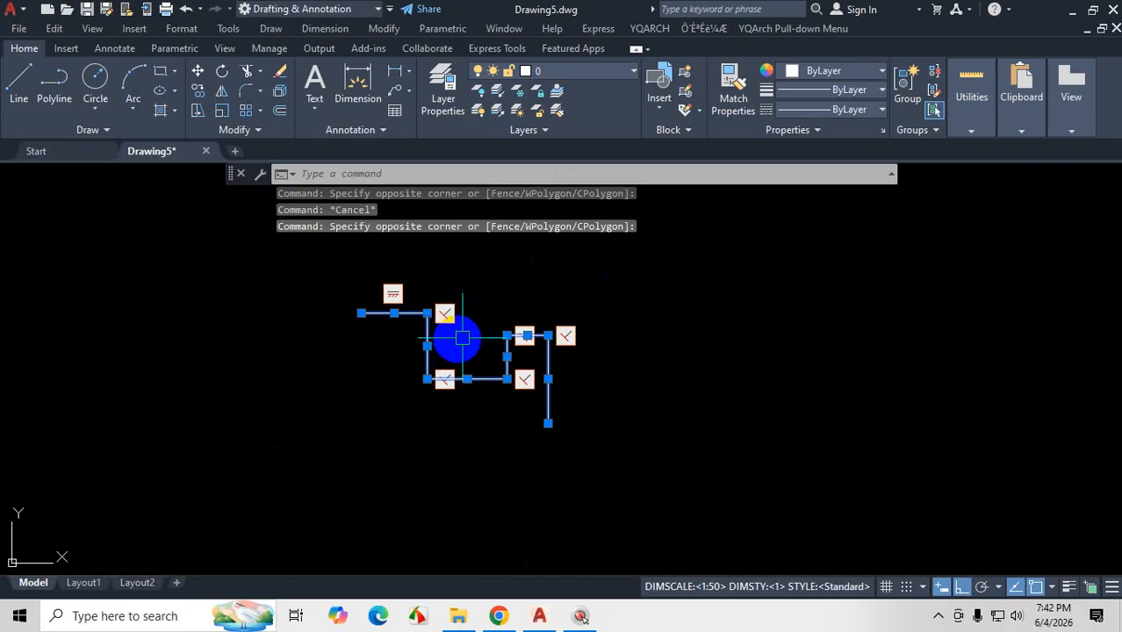
pyautogui.press('Escape')
pyautogui.scroll(-3, 400, 417)
pyautogui.scroll(2, 409, 418)
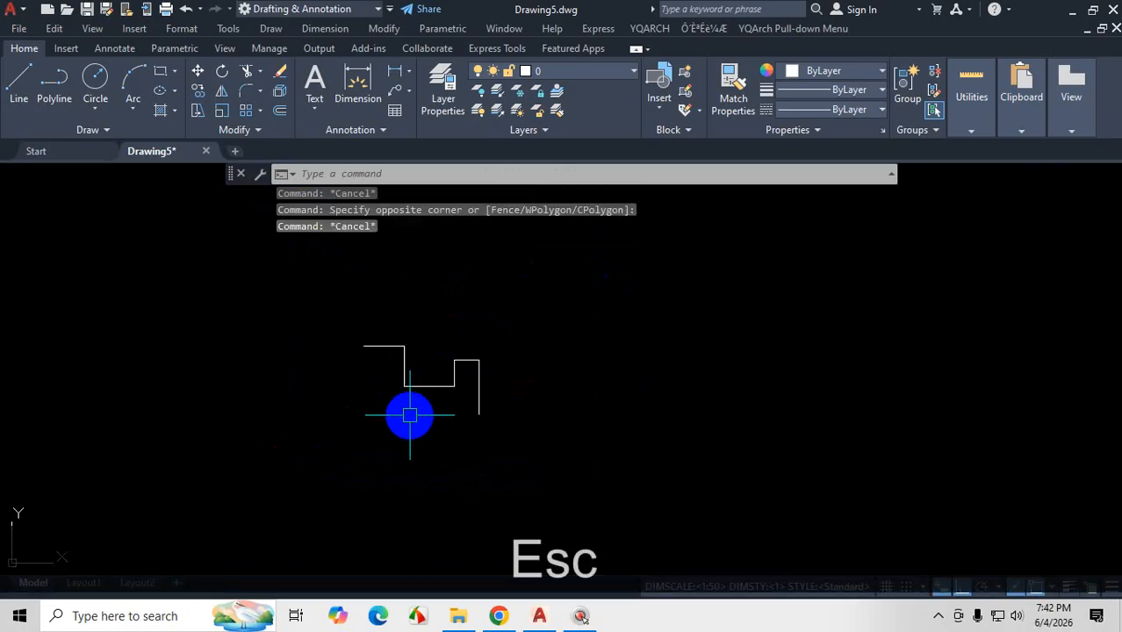
pyautogui.scroll(2, 448, 370)
pyautogui.scroll(2, 470, 397)
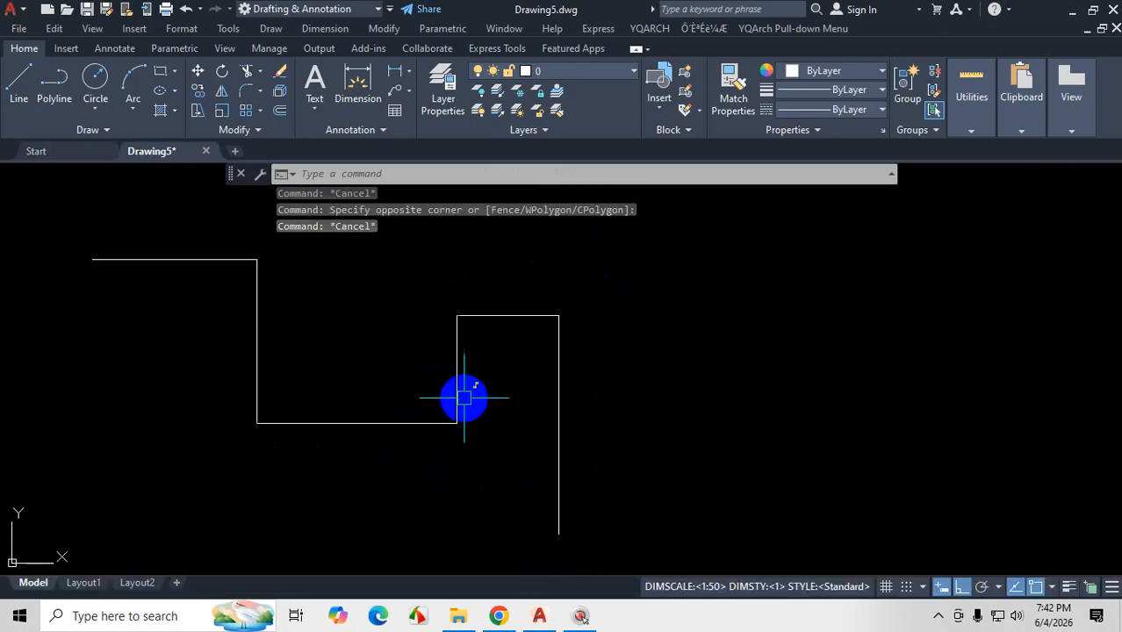
pyautogui.scroll(-5, 476, 395)
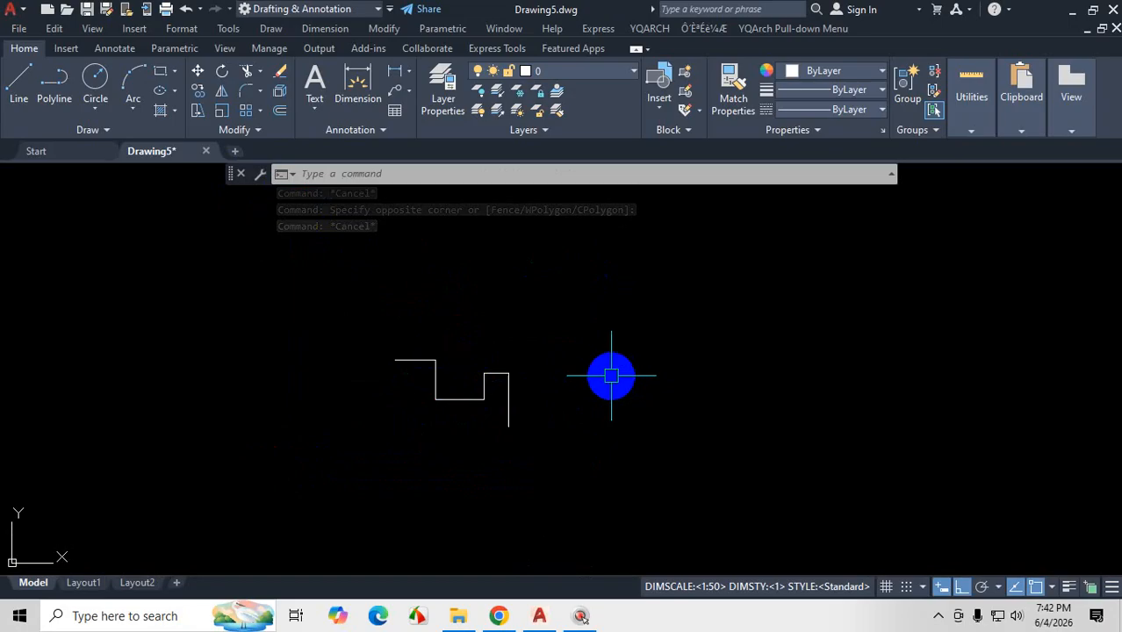
# - Delete all the stepped lines from Drawing5's model space
pyautogui.click(618, 267)
pyautogui.click(294, 487)
pyautogui.press('Delete')
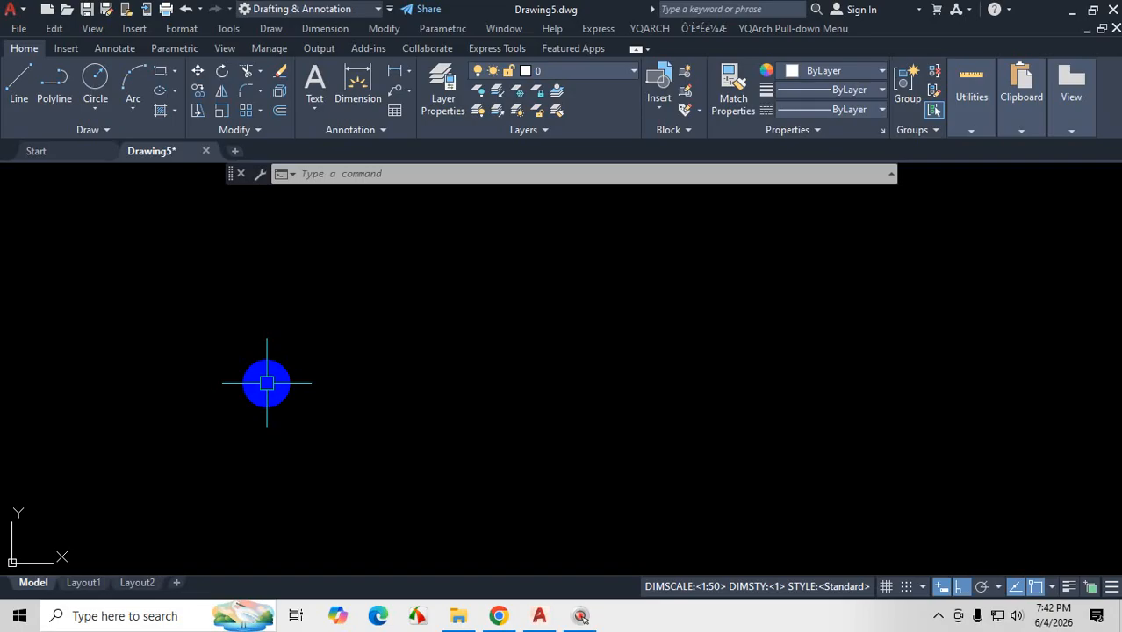
pyautogui.write('LIM')
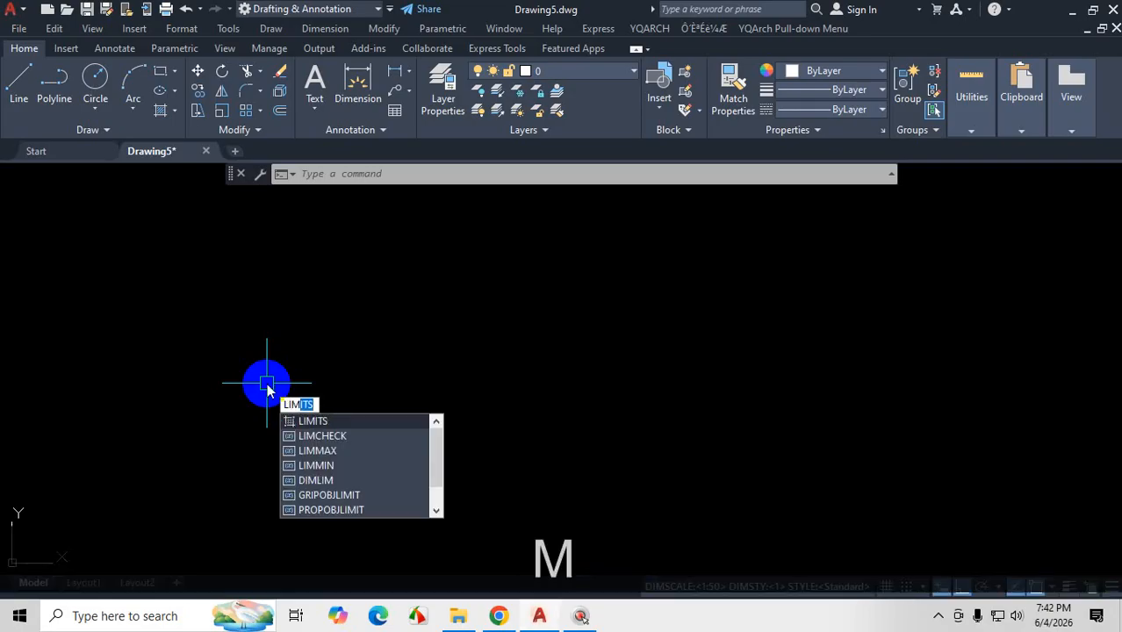
pyautogui.press('Escape')
pyautogui.press('Escape')
# - Check the length type and precision in the Drawing Units settings and accept them
pyautogui.write('un')
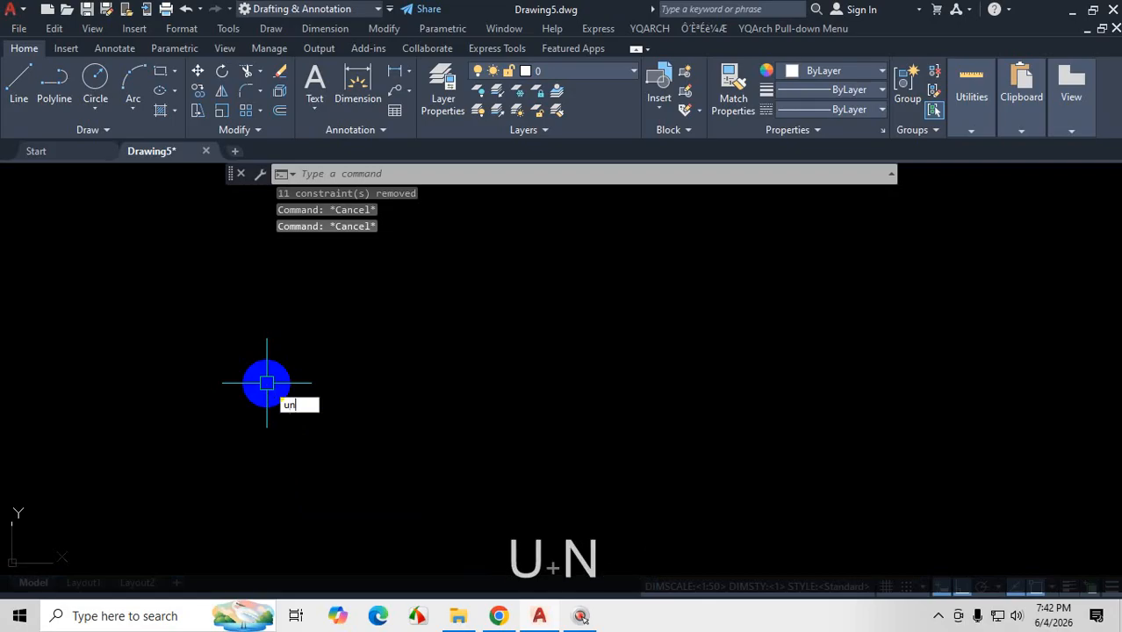
pyautogui.press('Return')
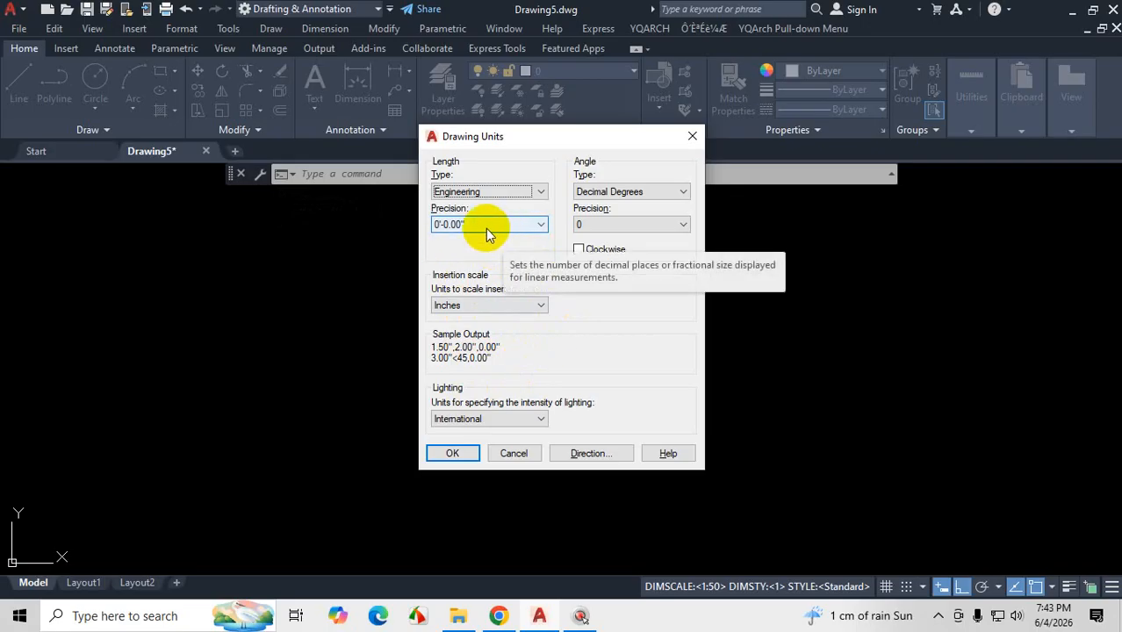
pyautogui.click(468, 451)
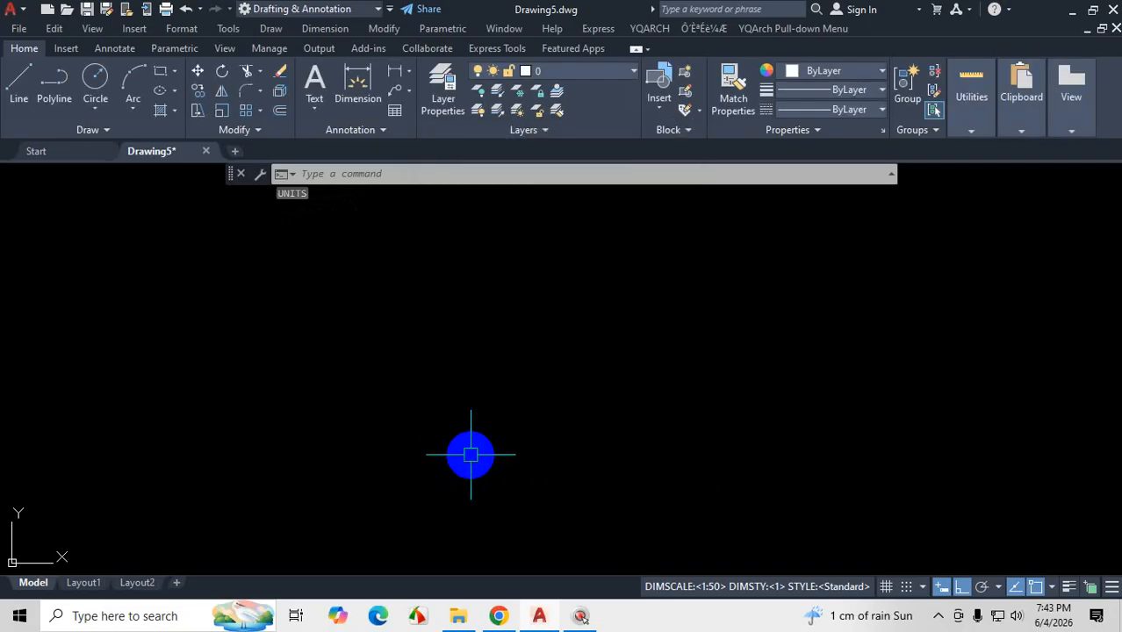
pyautogui.write('LIM')
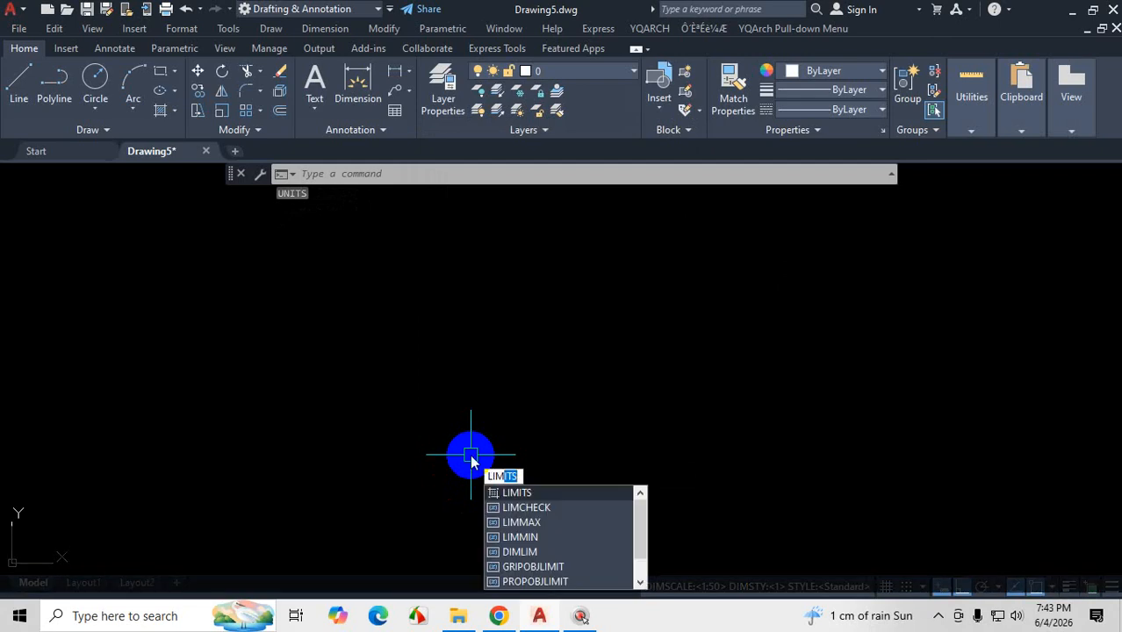
pyautogui.press('Return')
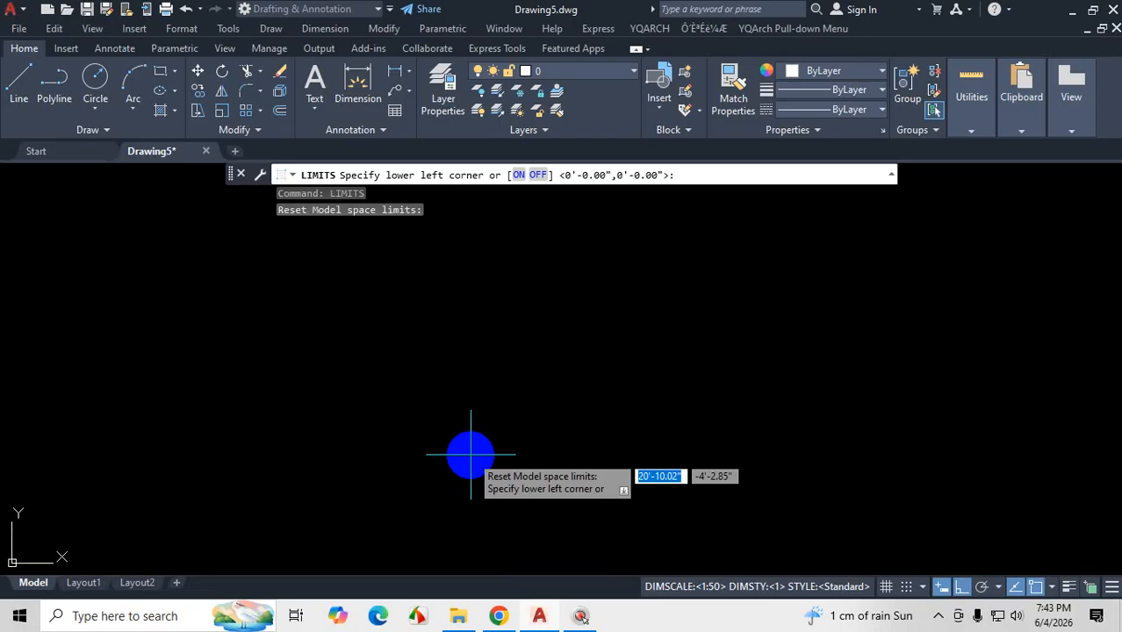
pyautogui.hotkey('ctrl', '1')
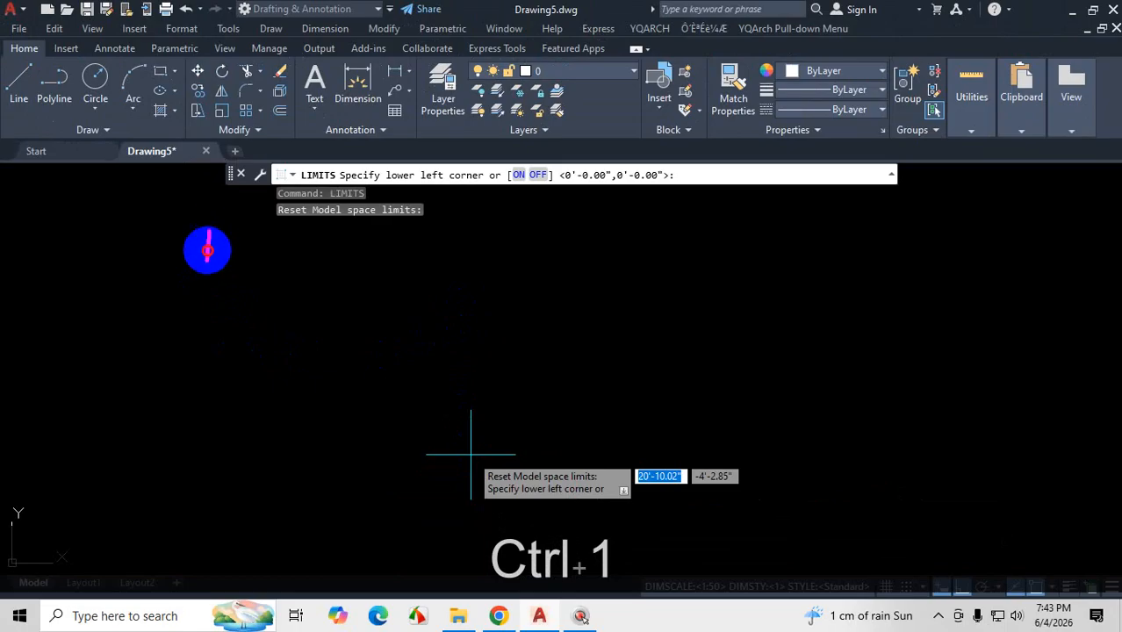
pyautogui.moveTo(207, 251)
pyautogui.mouseDown()
pyautogui.moveTo(182, 440)
pyautogui.moveTo(298, 468)
pyautogui.moveTo(534, 466)
pyautogui.moveTo(577, 270)
pyautogui.moveTo(535, 224)
pyautogui.moveTo(206, 227)
pyautogui.mouseUp()
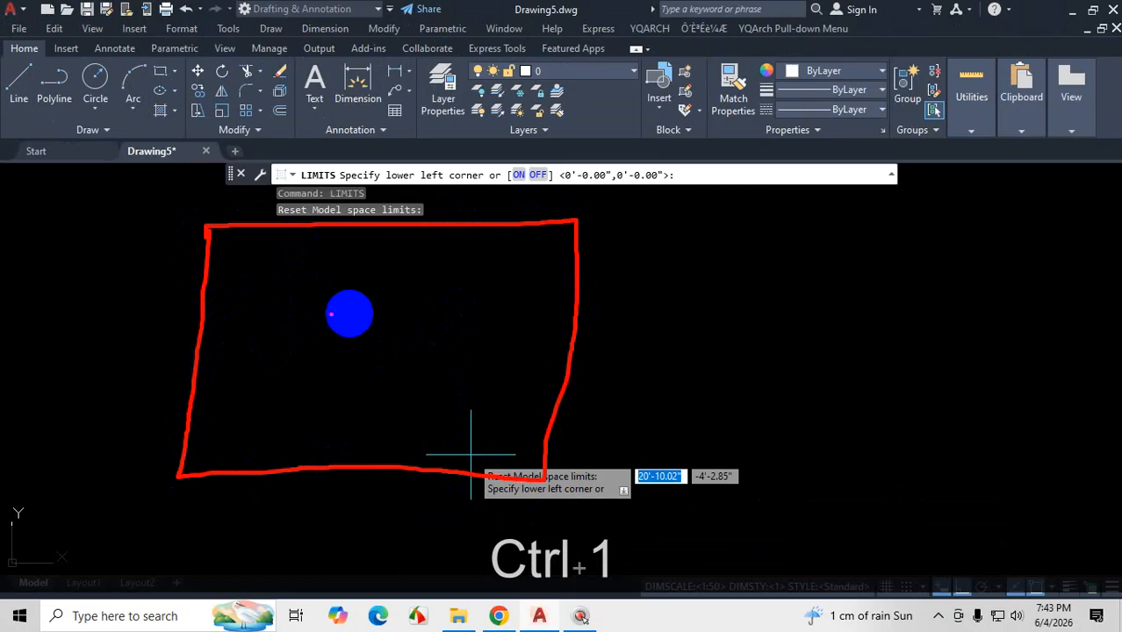
pyautogui.moveTo(331, 452); pyautogui.dragTo(334, 451)
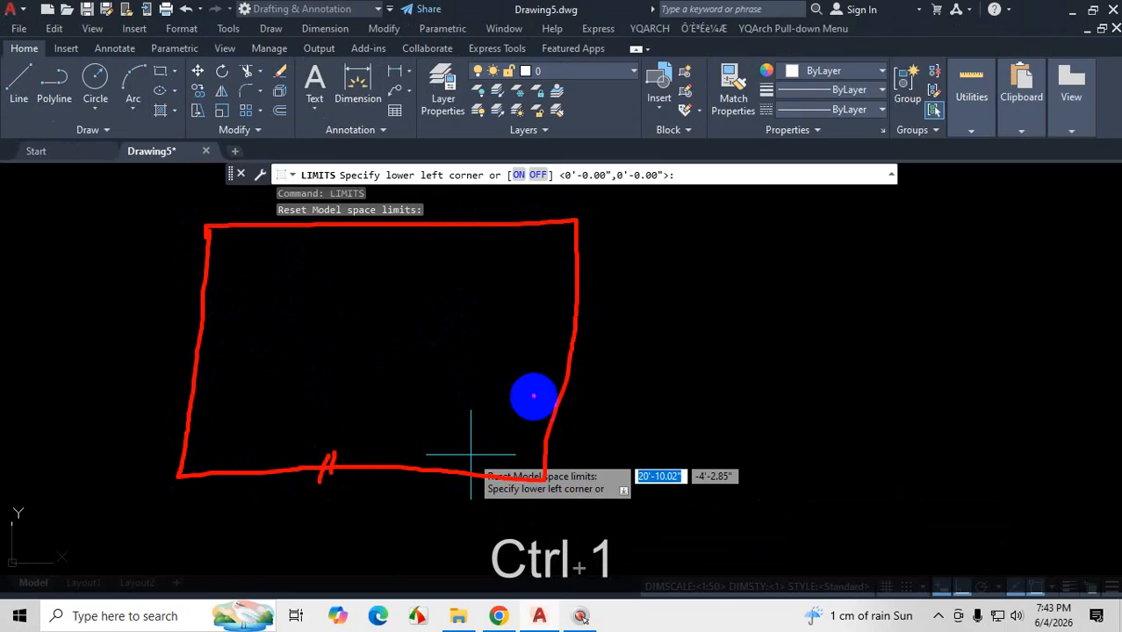
pyautogui.moveTo(561, 357)
pyautogui.mouseDown()
pyautogui.moveTo(586, 352)
pyautogui.moveTo(610, 367)
pyautogui.mouseUp()
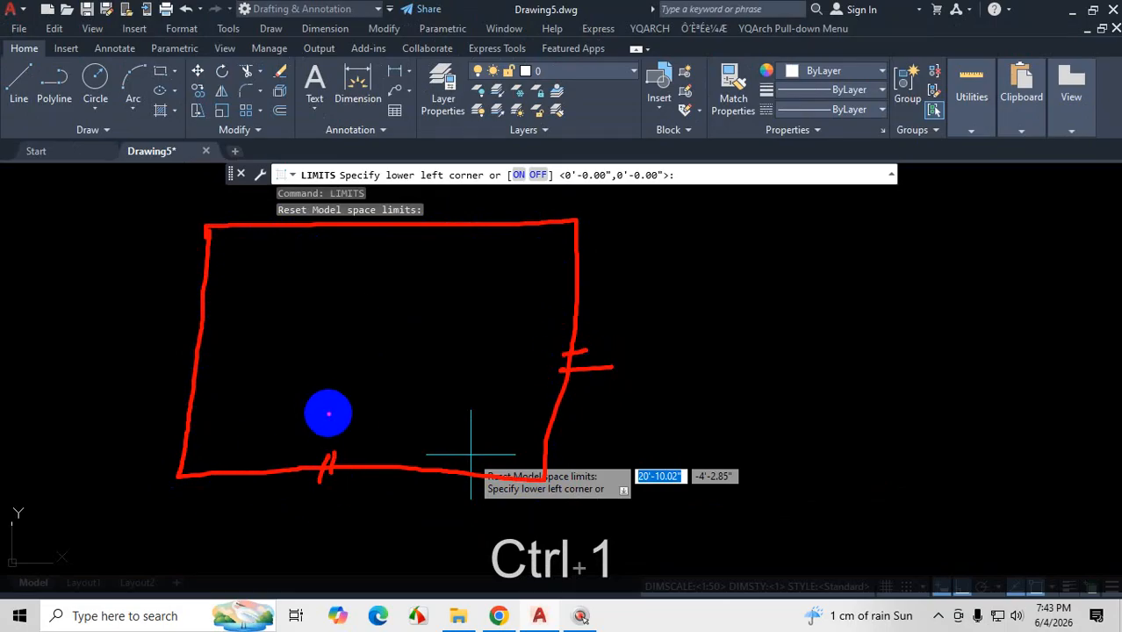
pyautogui.moveTo(321, 412)
pyautogui.mouseDown()
pyautogui.moveTo(341, 441)
pyautogui.moveTo(378, 398)
pyautogui.mouseUp()
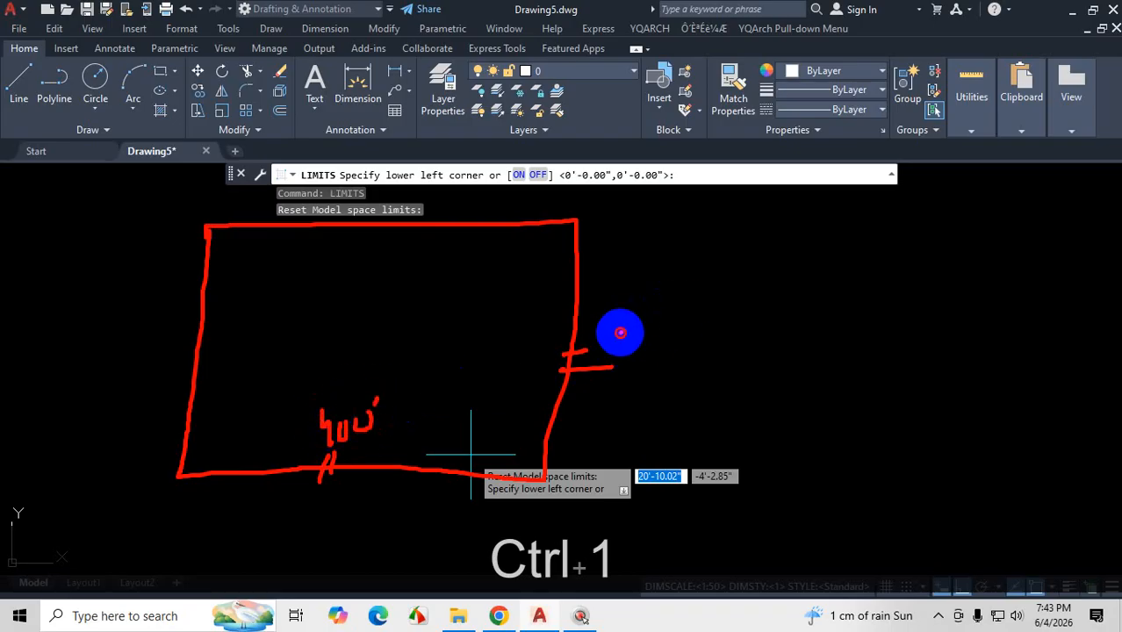
pyautogui.moveTo(618, 333)
pyautogui.mouseDown()
pyautogui.moveTo(653, 355)
pyautogui.moveTo(671, 340)
pyautogui.moveTo(689, 356)
pyautogui.moveTo(720, 333)
pyautogui.moveTo(728, 310)
pyautogui.mouseUp()
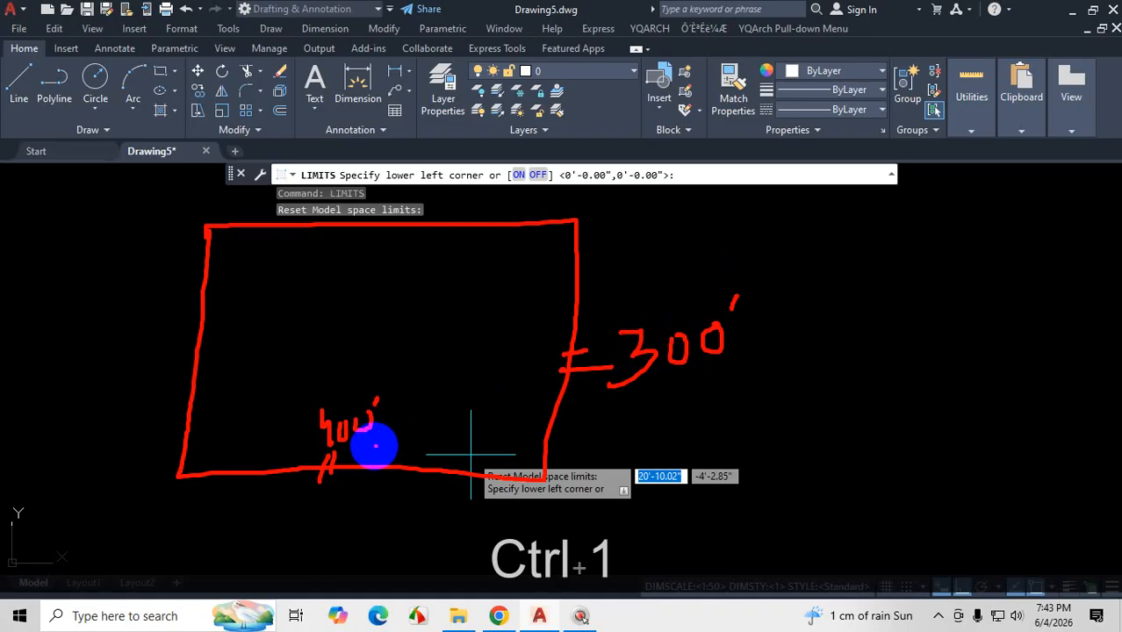
pyautogui.press('Escape')
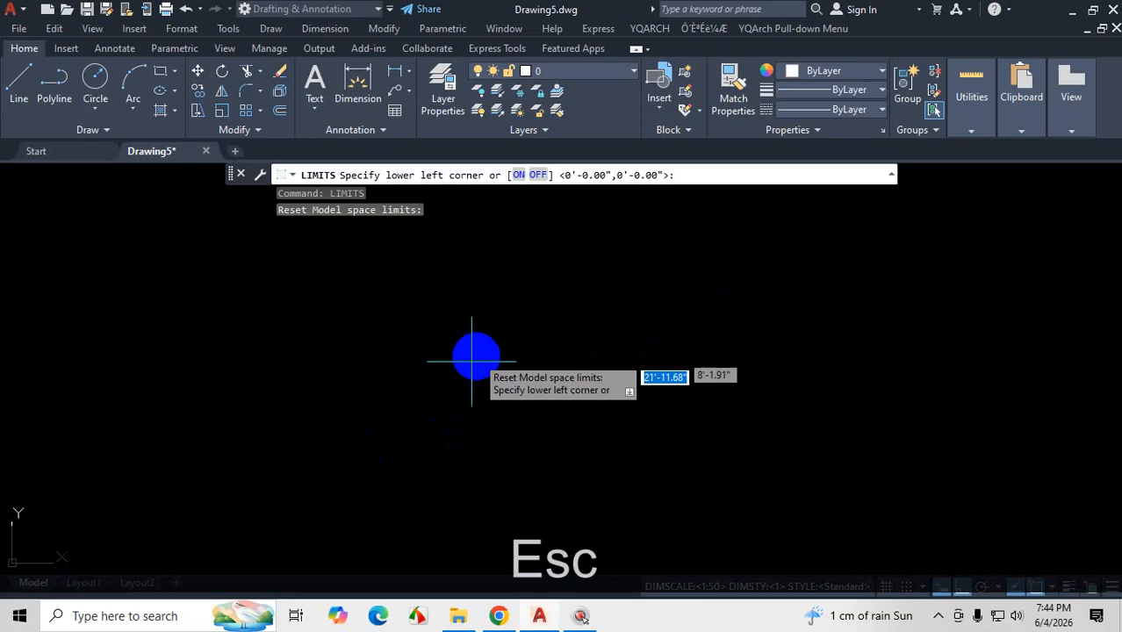
pyautogui.press('Escape')
# - Review the length type, precision and insertion scale in the Drawing Units settings and accept them
pyautogui.write('un')
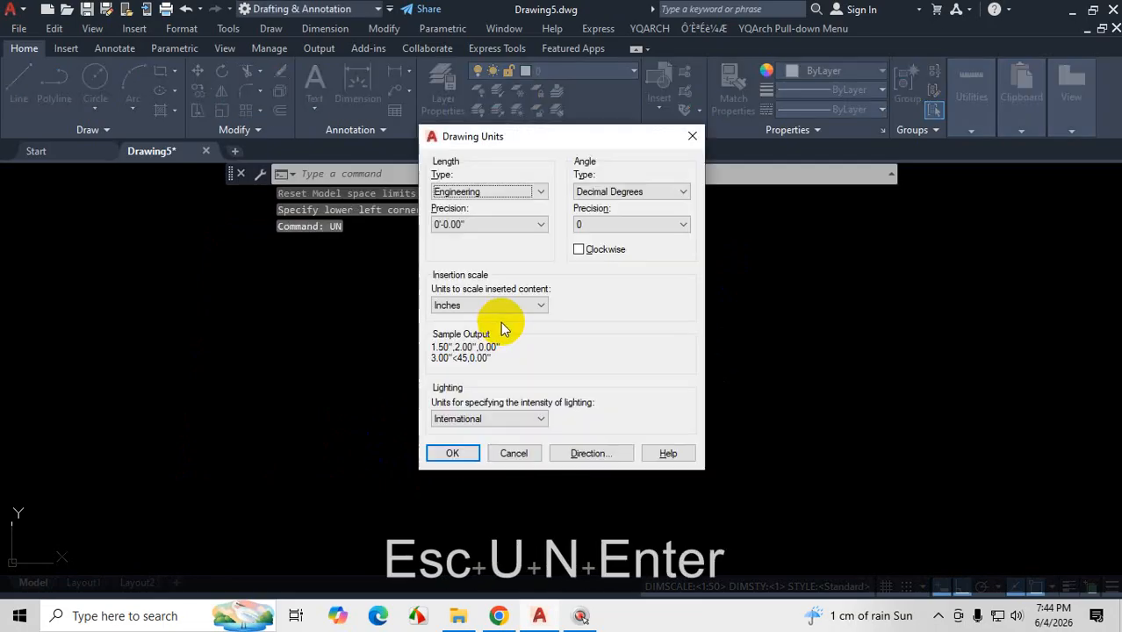
pyautogui.hotkey('ctrl', '1')
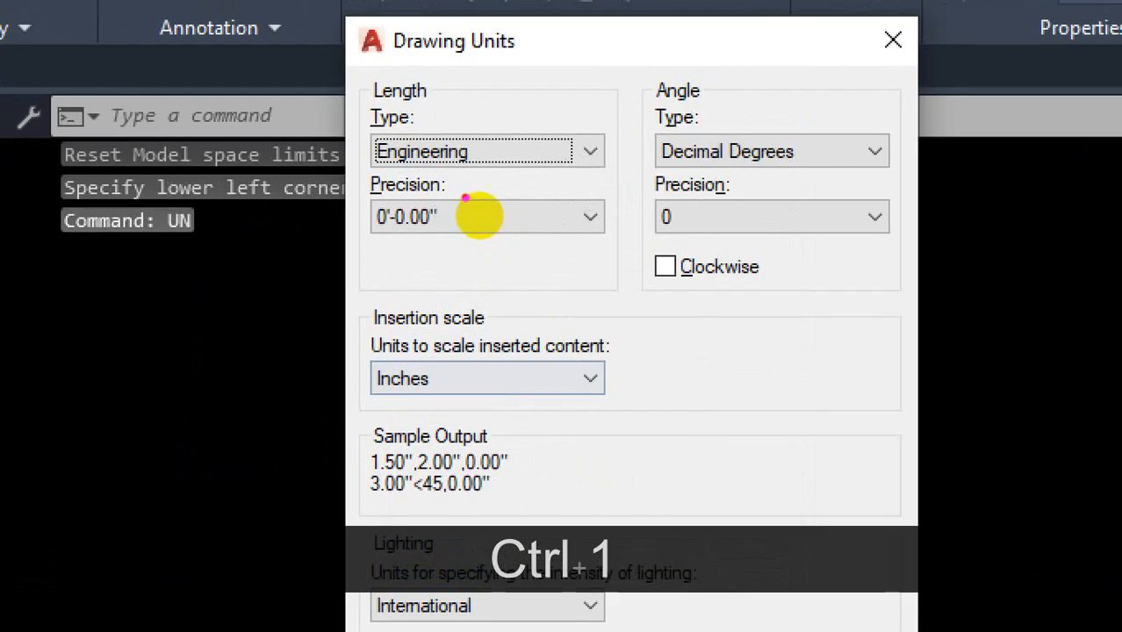
pyautogui.moveTo(444, 184); pyautogui.dragTo(537, 173)
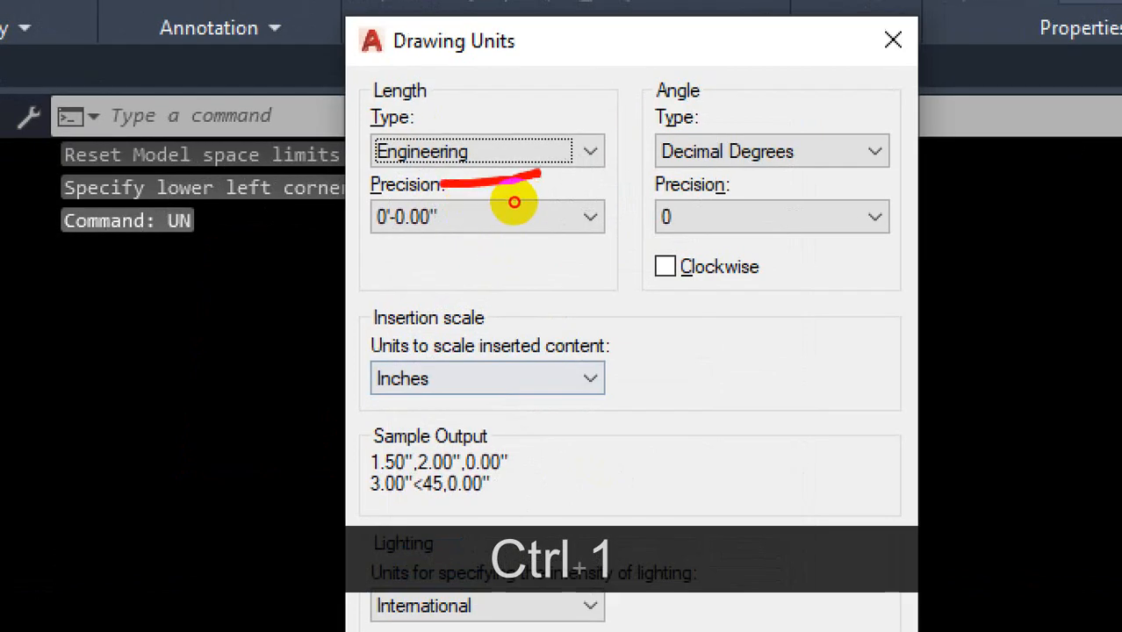
pyautogui.moveTo(395, 240); pyautogui.dragTo(487, 230)
pyautogui.moveTo(390, 332)
pyautogui.mouseDown()
pyautogui.moveTo(368, 364)
pyautogui.moveTo(518, 338)
pyautogui.moveTo(439, 314)
pyautogui.mouseUp()
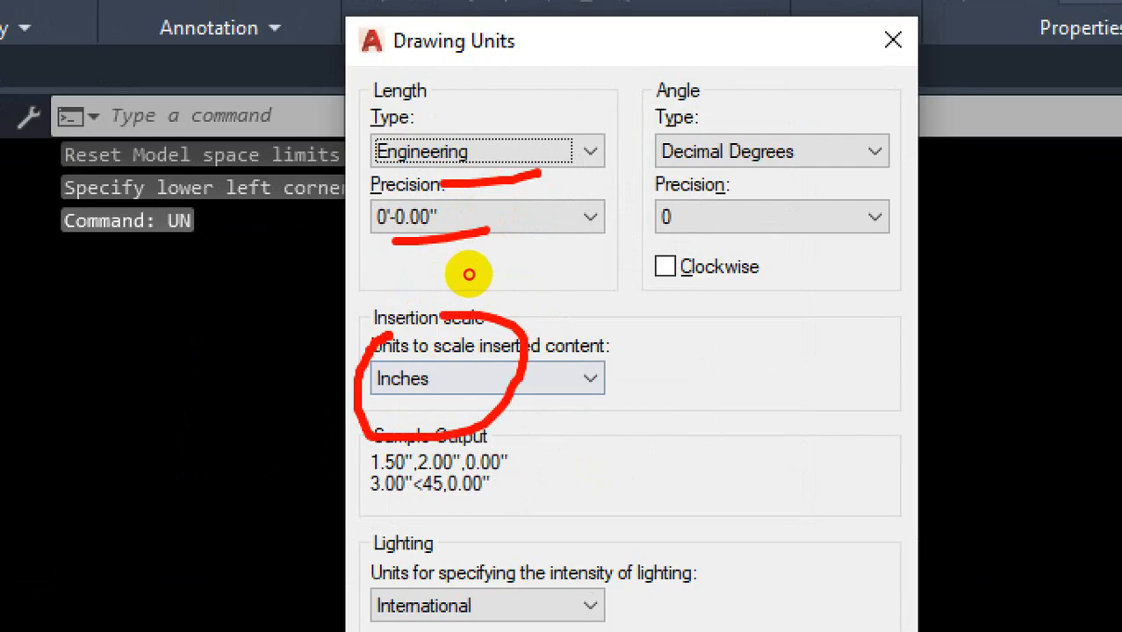
pyautogui.moveTo(438, 400)
pyautogui.mouseDown()
pyautogui.moveTo(377, 399)
pyautogui.moveTo(478, 346)
pyautogui.mouseUp()
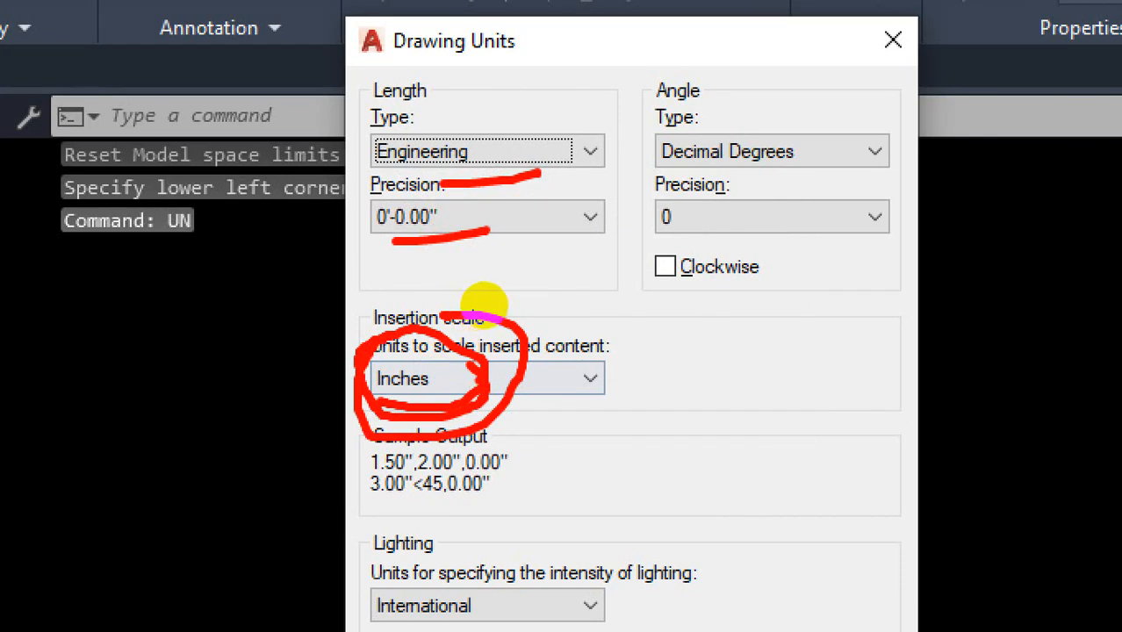
pyautogui.moveTo(533, 376); pyautogui.dragTo(601, 377)
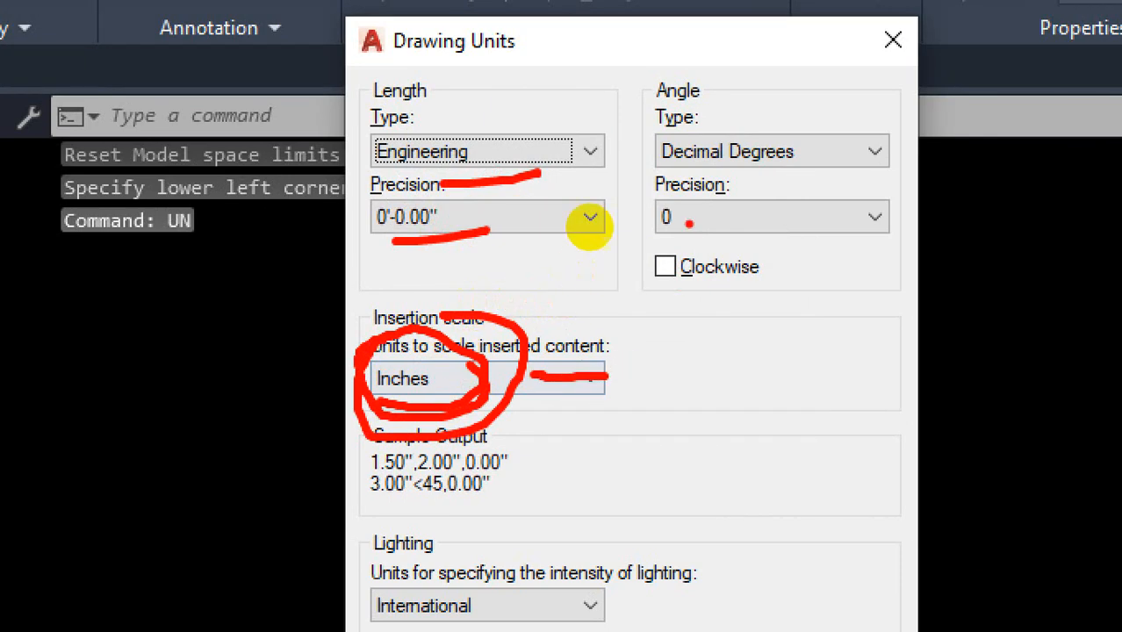
pyautogui.press('Escape')
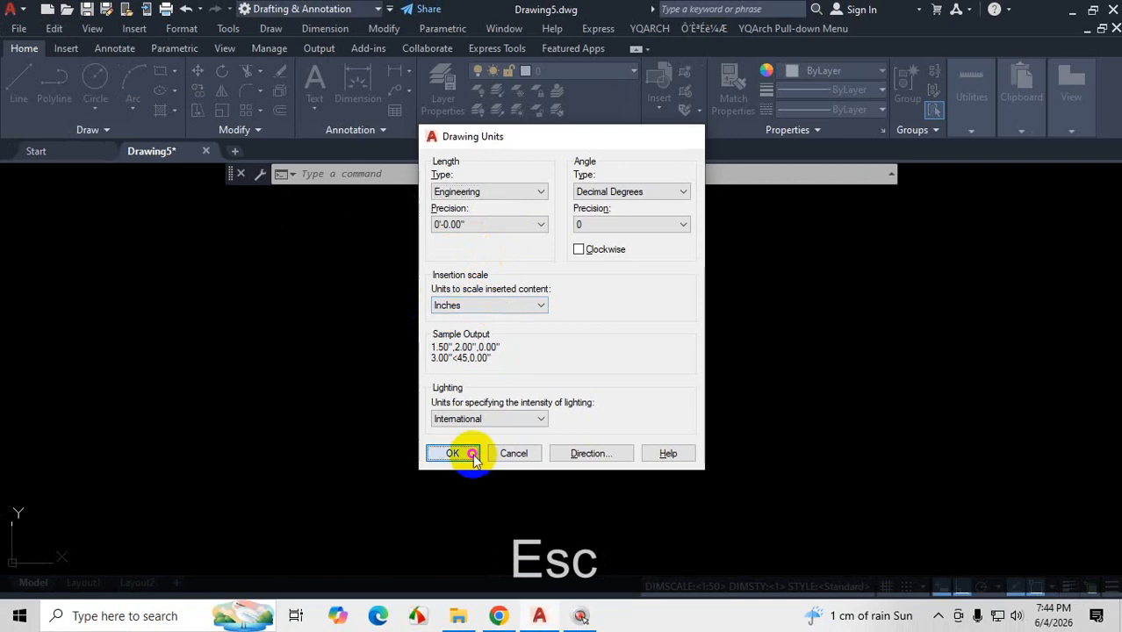
pyautogui.click(472, 460)
pyautogui.write('lim')
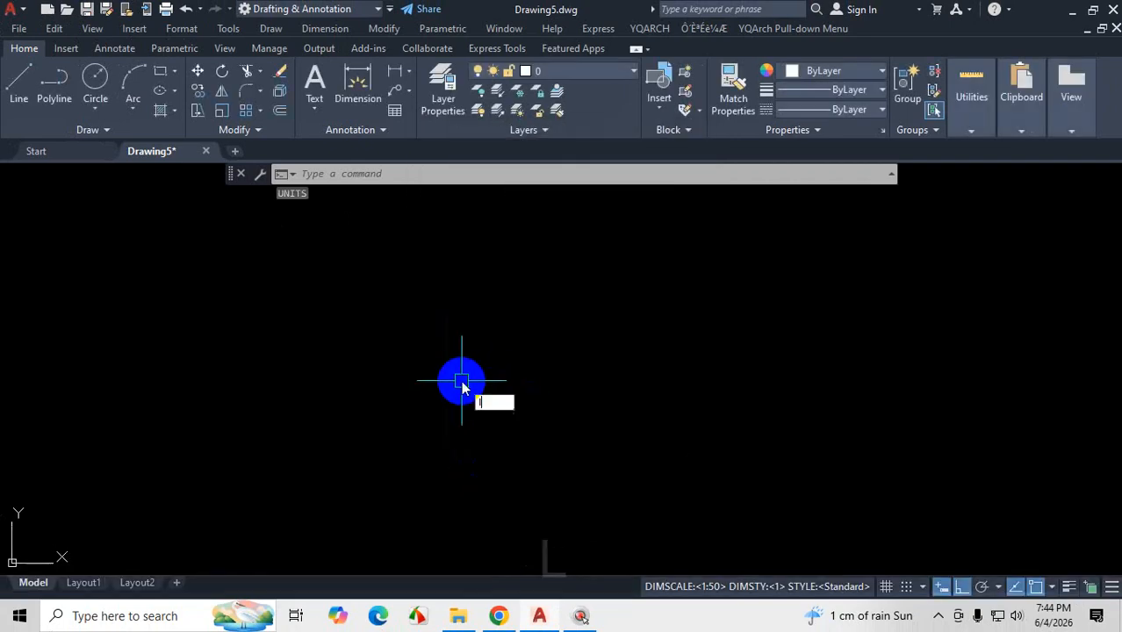
pyautogui.press('Return')
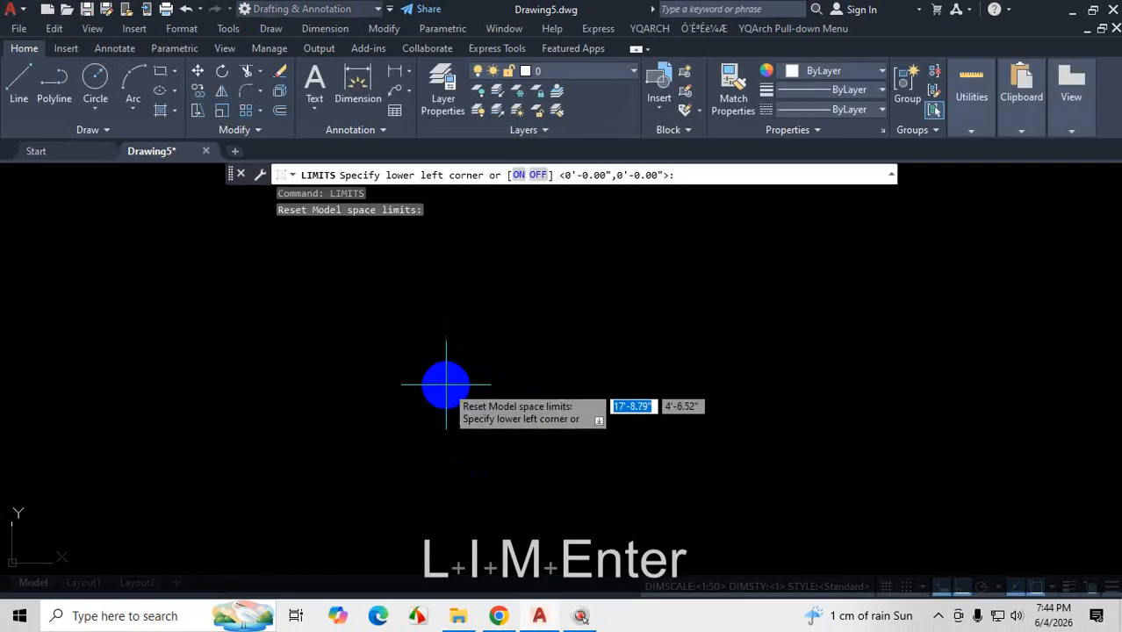
pyautogui.hotkey('ctrl', '1')
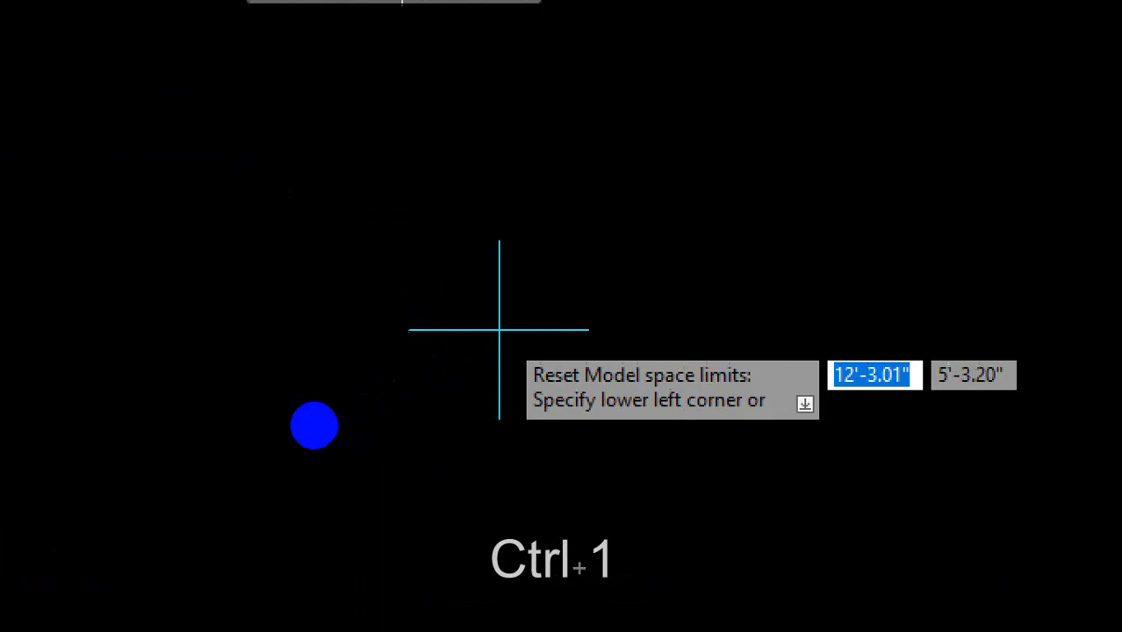
pyautogui.click(260, 433)
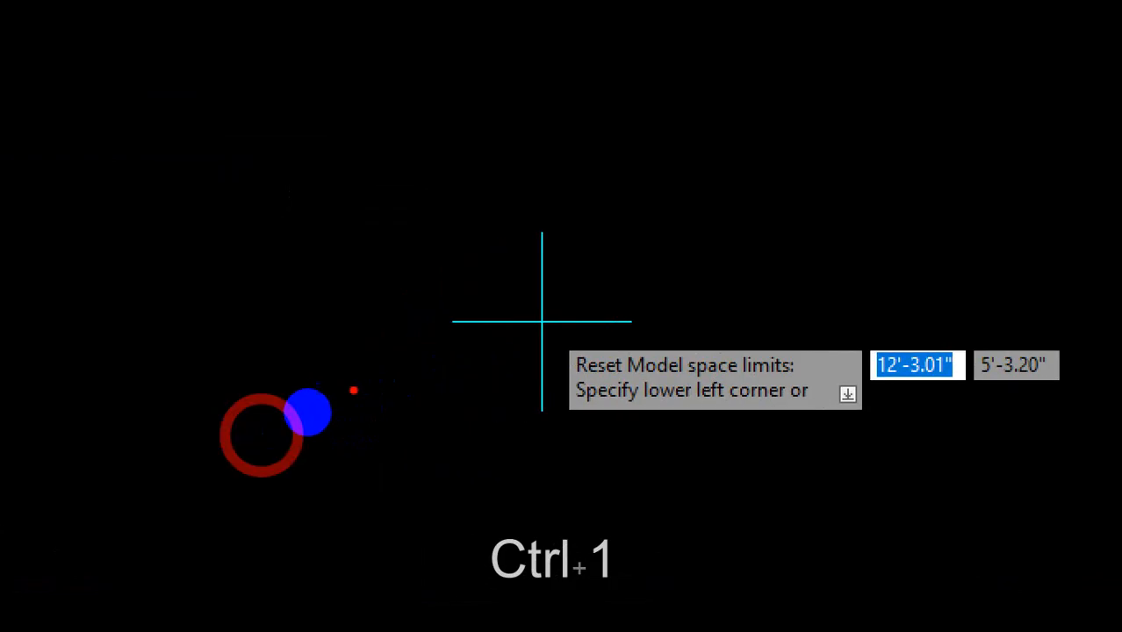
pyautogui.moveTo(275, 84)
pyautogui.mouseDown()
pyautogui.moveTo(245, 426)
pyautogui.moveTo(661, 425)
pyautogui.moveTo(769, 238)
pyautogui.moveTo(799, 57)
pyautogui.moveTo(271, 79)
pyautogui.mouseUp()
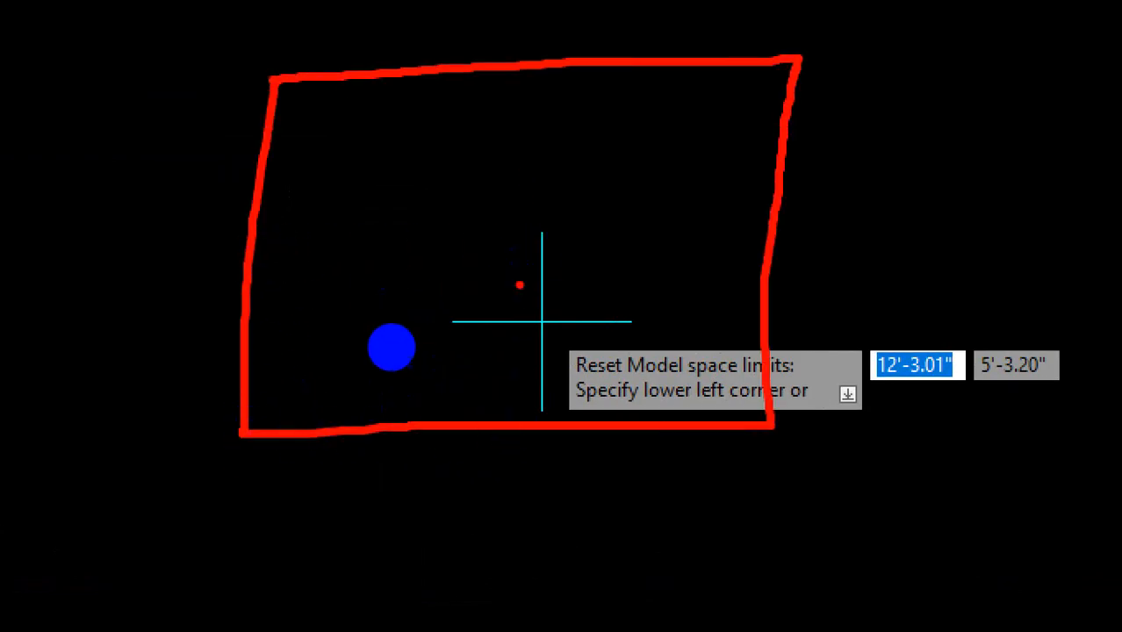
pyautogui.moveTo(510, 431); pyautogui.dragTo(499, 463)
pyautogui.moveTo(496, 505)
pyautogui.mouseDown()
pyautogui.moveTo(518, 505)
pyautogui.moveTo(519, 538)
pyautogui.mouseUp()
pyautogui.moveTo(545, 514); pyautogui.dragTo(587, 536)
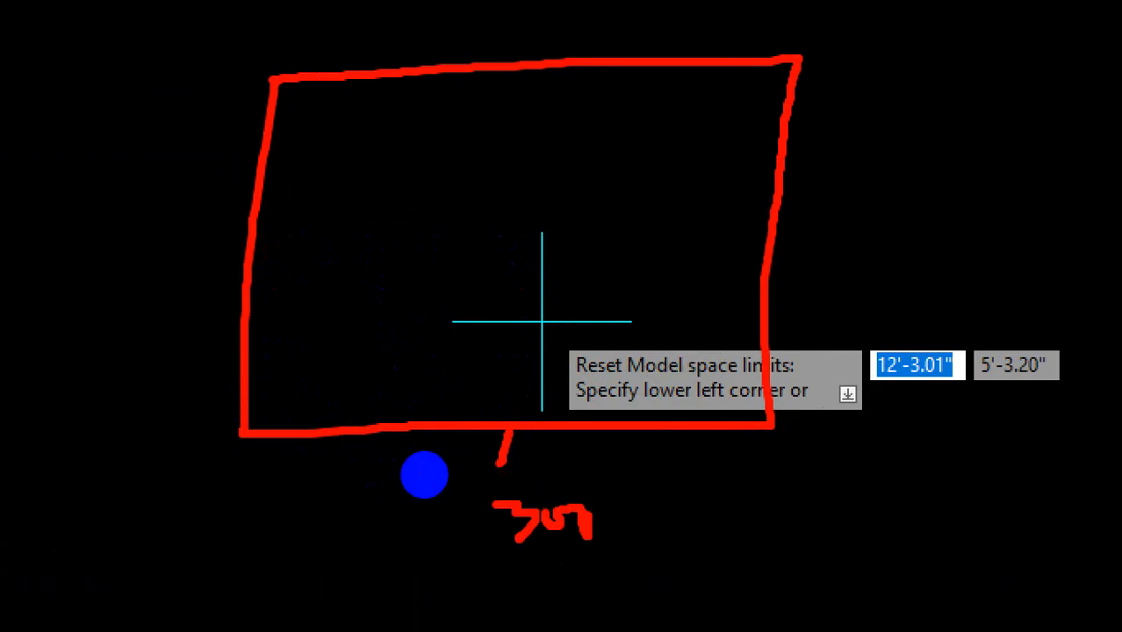
pyautogui.moveTo(604, 493); pyautogui.dragTo(604, 502)
pyautogui.moveTo(804, 209)
pyautogui.mouseDown()
pyautogui.moveTo(866, 219)
pyautogui.moveTo(895, 179)
pyautogui.mouseUp()
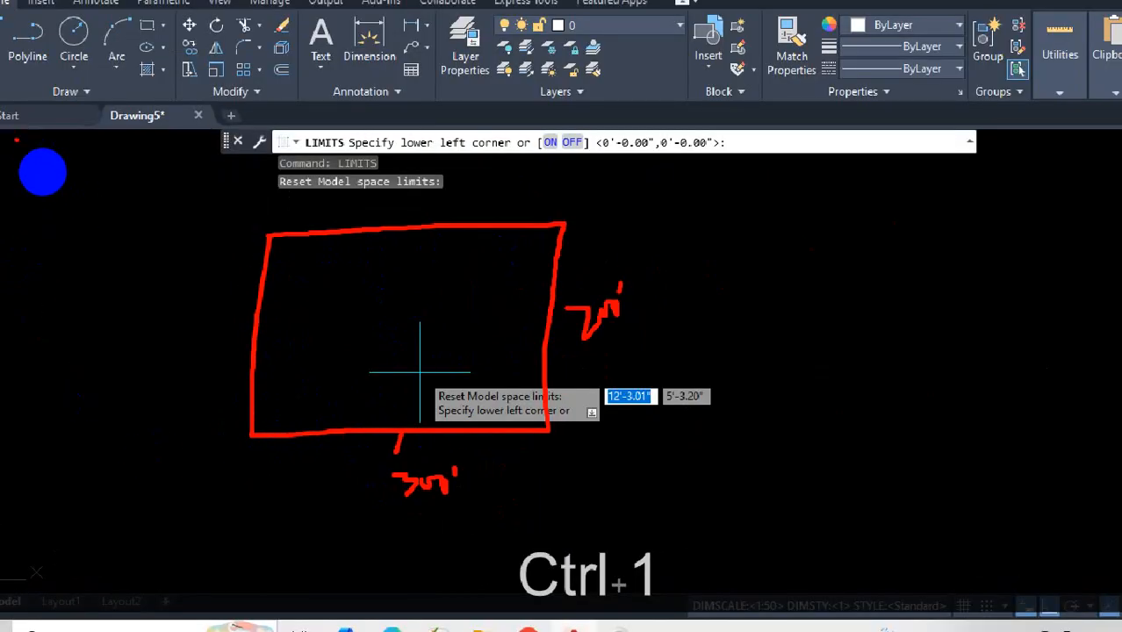
pyautogui.moveTo(41, 131); pyautogui.dragTo(45, 596)
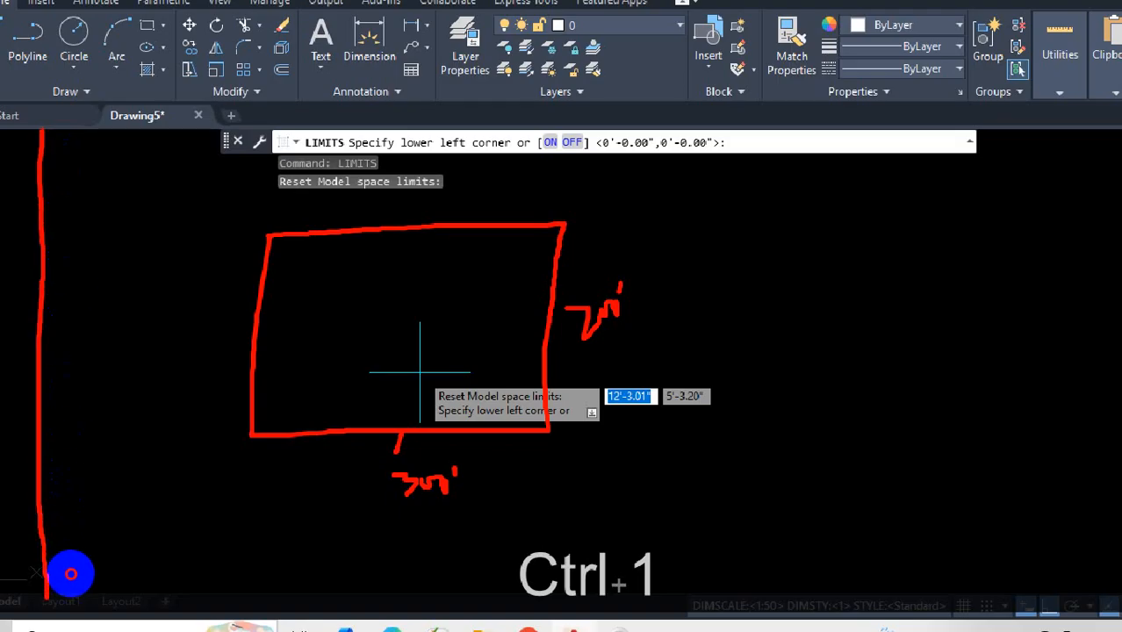
pyautogui.moveTo(78, 372)
pyautogui.mouseDown()
pyautogui.moveTo(94, 439)
pyautogui.moveTo(176, 363)
pyautogui.mouseUp()
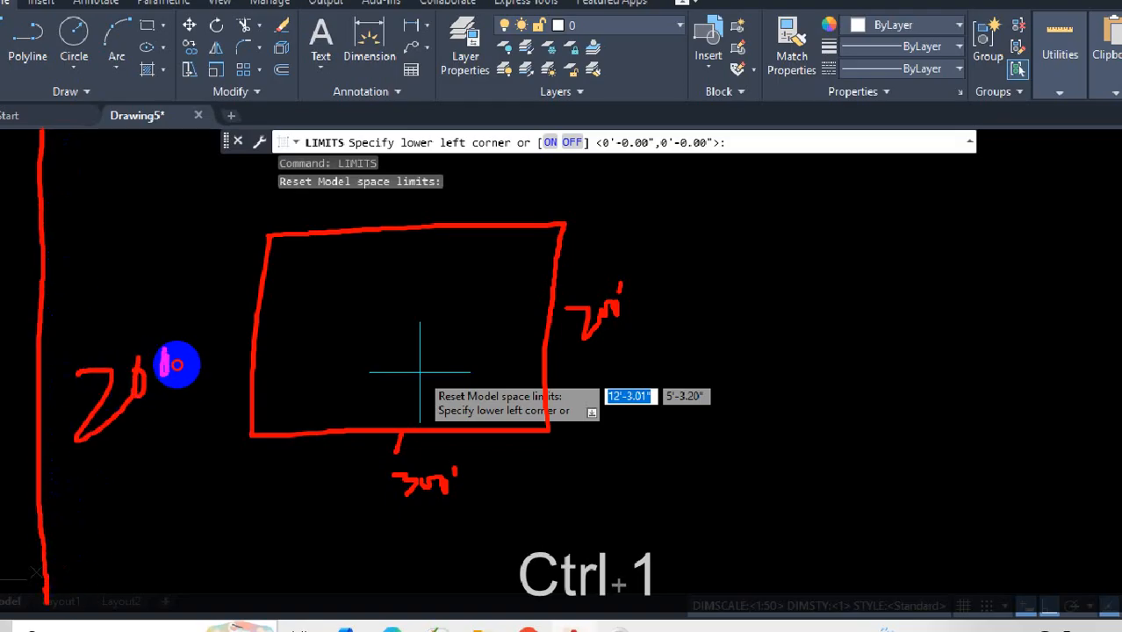
pyautogui.moveTo(177, 318); pyautogui.dragTo(170, 334)
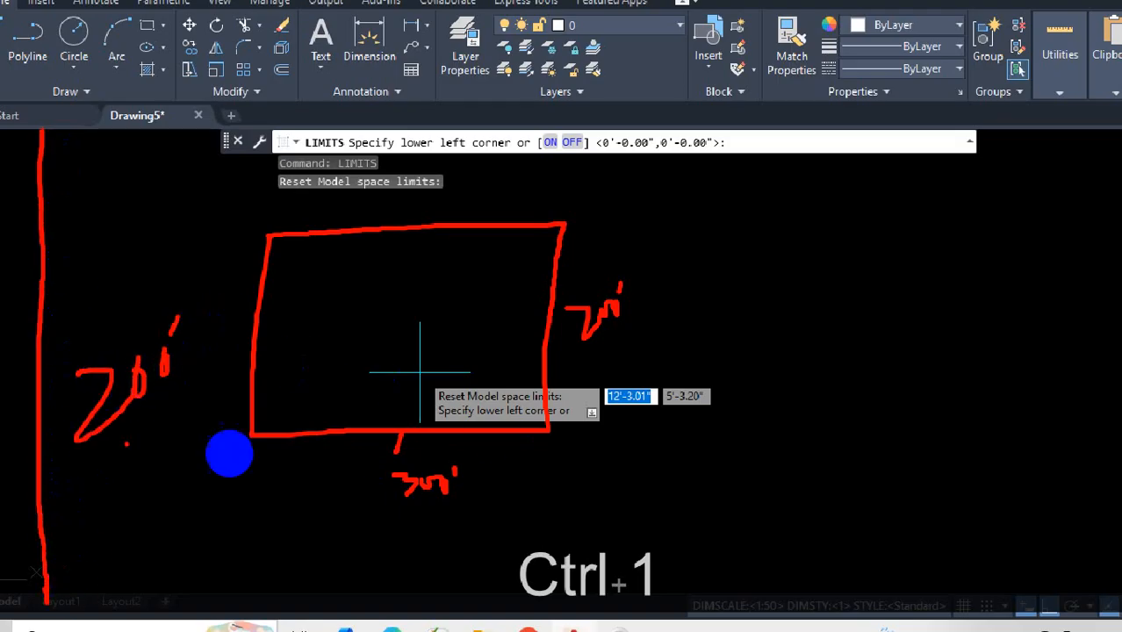
pyautogui.moveTo(2, 449); pyautogui.dragTo(1027, 426)
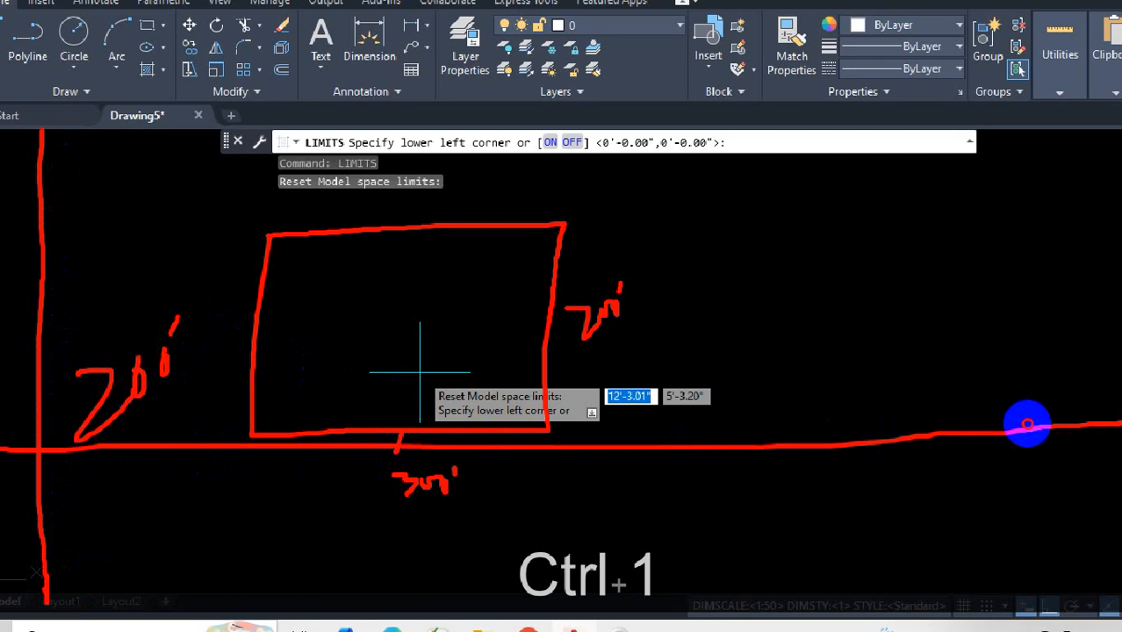
pyautogui.moveTo(411, 445)
pyautogui.mouseDown()
pyautogui.moveTo(388, 513)
pyautogui.moveTo(432, 446)
pyautogui.mouseUp()
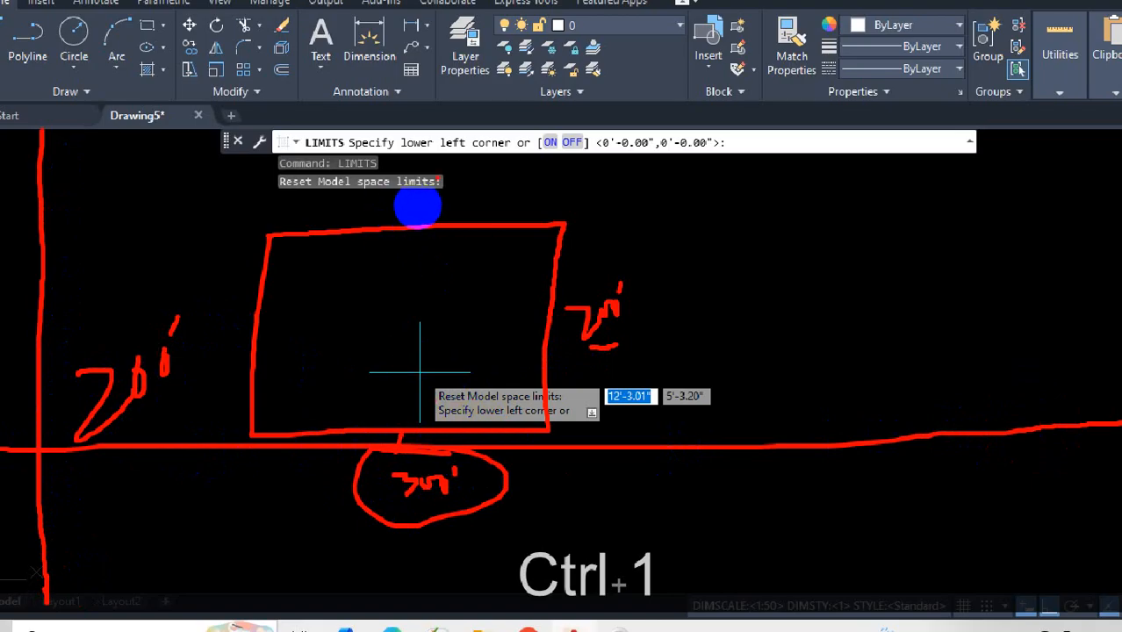
pyautogui.moveTo(404, 194); pyautogui.dragTo(458, 188)
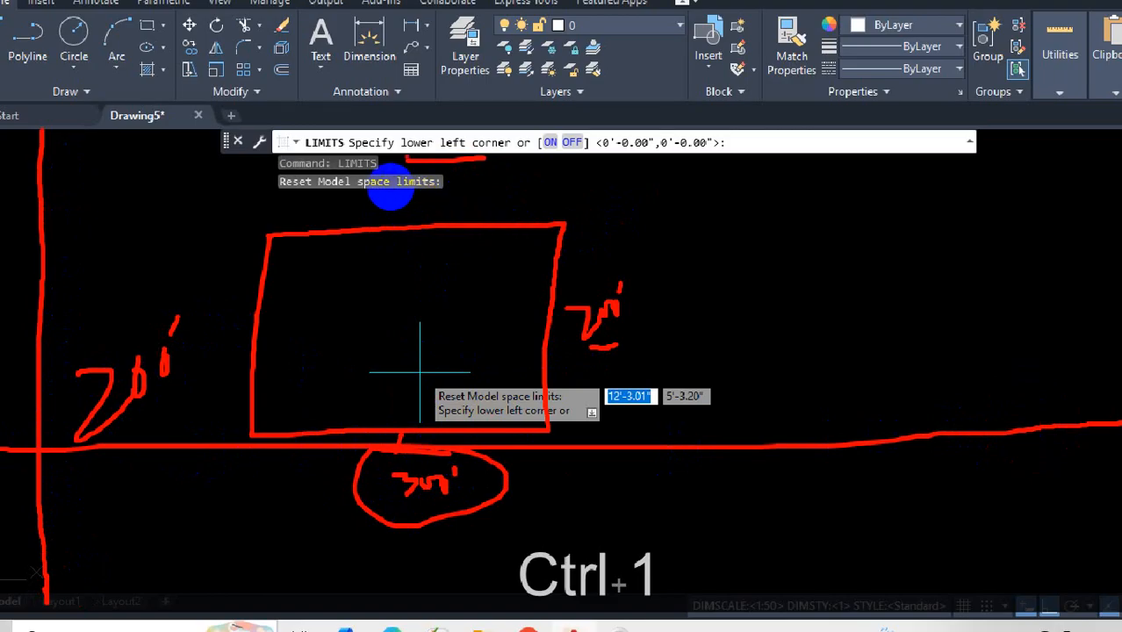
pyautogui.moveTo(407, 156); pyautogui.dragTo(486, 152)
pyautogui.moveTo(268, 427)
pyautogui.mouseDown()
pyautogui.moveTo(238, 427)
pyautogui.moveTo(288, 425)
pyautogui.moveTo(243, 452)
pyautogui.moveTo(283, 404)
pyautogui.moveTo(259, 420)
pyautogui.moveTo(268, 428)
pyautogui.mouseUp()
pyautogui.moveTo(561, 219)
pyautogui.mouseDown()
pyautogui.moveTo(546, 238)
pyautogui.moveTo(559, 232)
pyautogui.mouseUp()
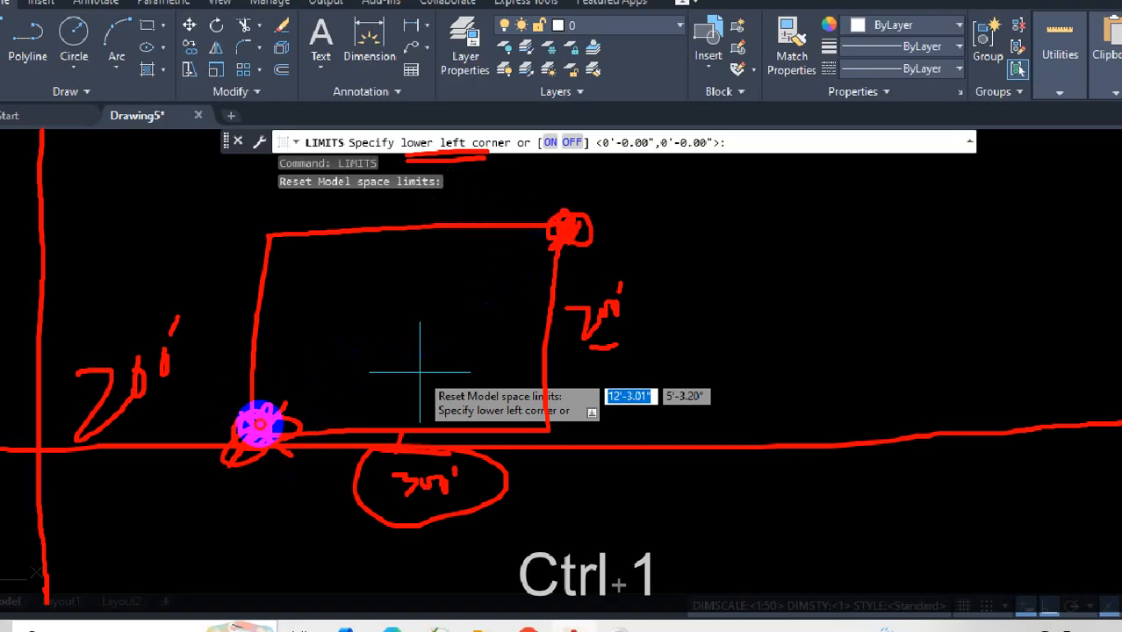
pyautogui.moveTo(259, 425); pyautogui.dragTo(334, 373)
pyautogui.moveTo(532, 256); pyautogui.dragTo(555, 276)
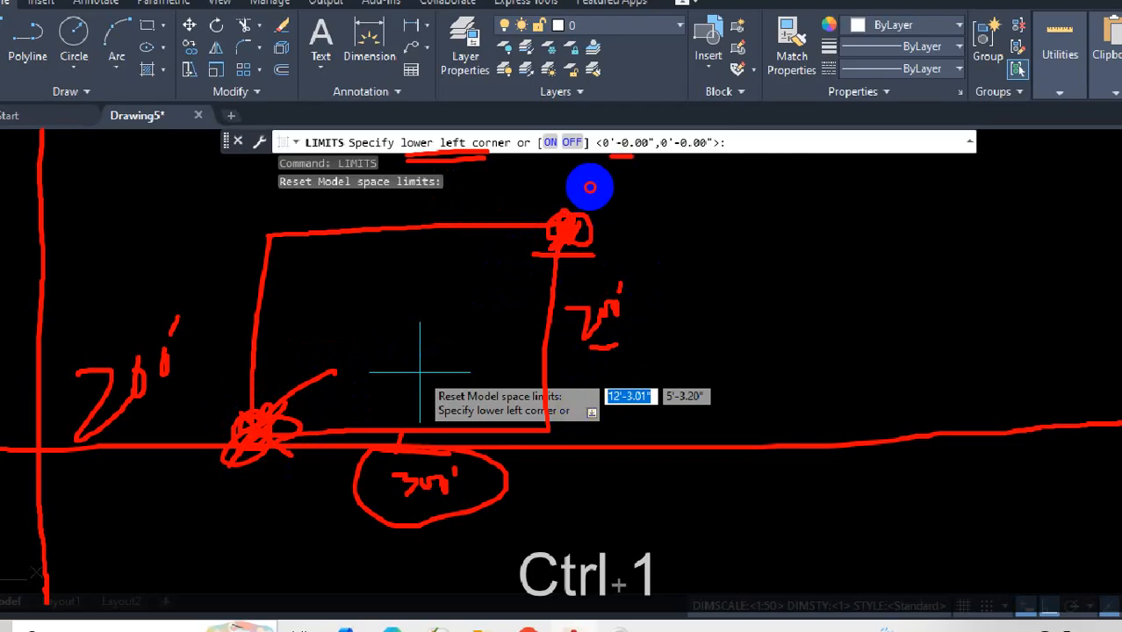
pyautogui.moveTo(668, 152); pyautogui.dragTo(705, 152)
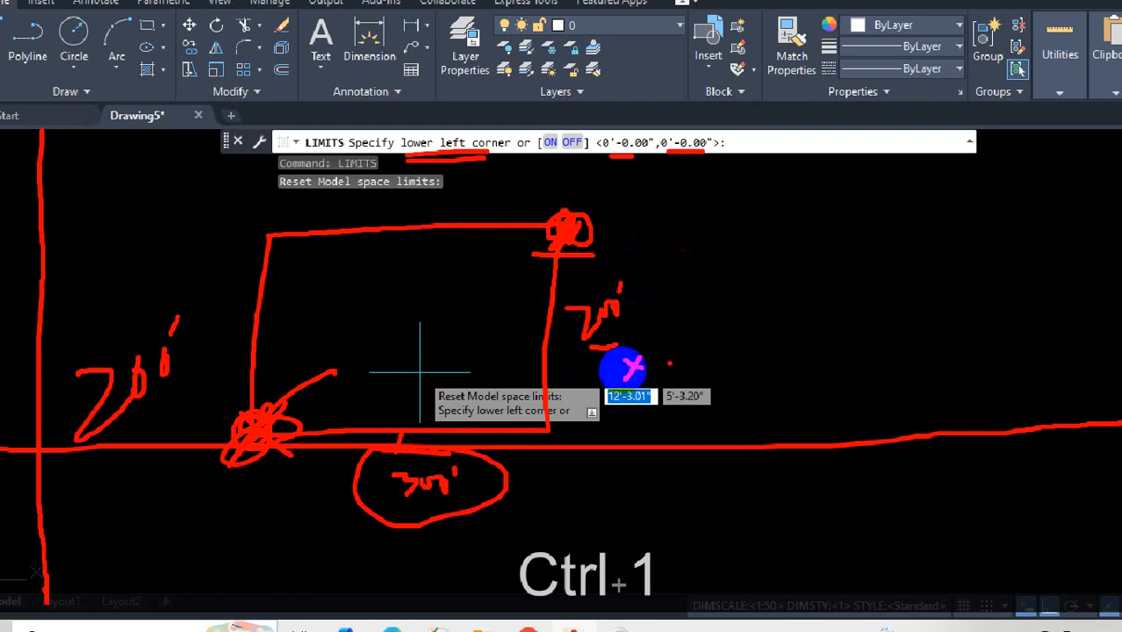
pyautogui.moveTo(623, 355); pyautogui.dragTo(642, 375)
pyautogui.moveTo(642, 357); pyautogui.dragTo(624, 375)
pyautogui.moveTo(680, 353); pyautogui.dragTo(702, 384)
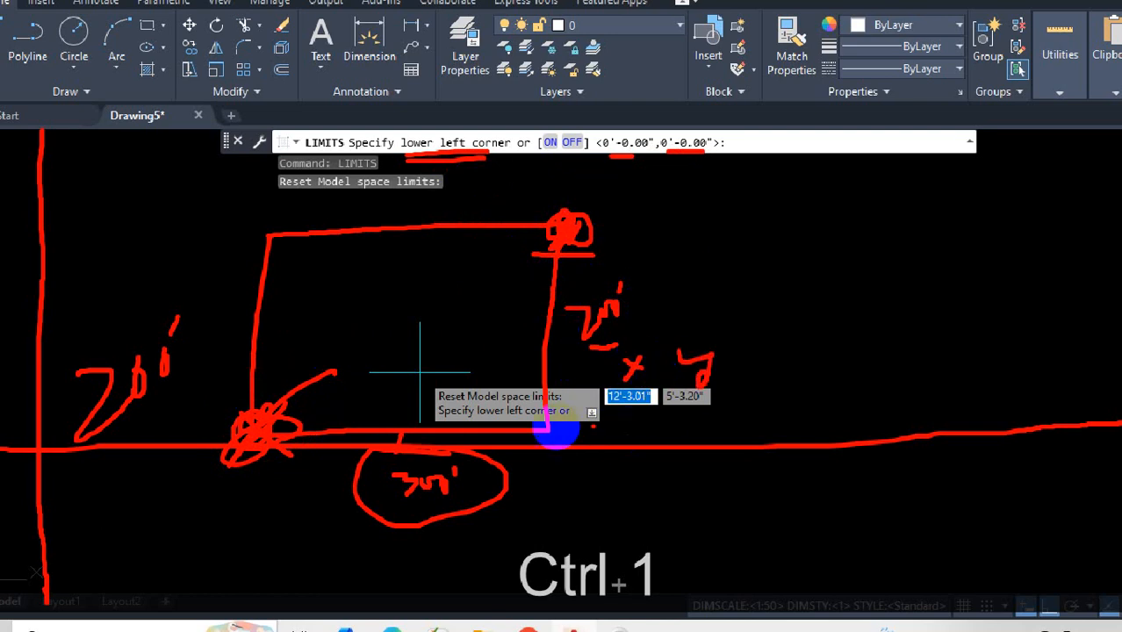
pyautogui.moveTo(590, 426)
pyautogui.mouseDown()
pyautogui.moveTo(739, 411)
pyautogui.moveTo(681, 344)
pyautogui.moveTo(570, 345)
pyautogui.moveTo(595, 429)
pyautogui.mouseUp()
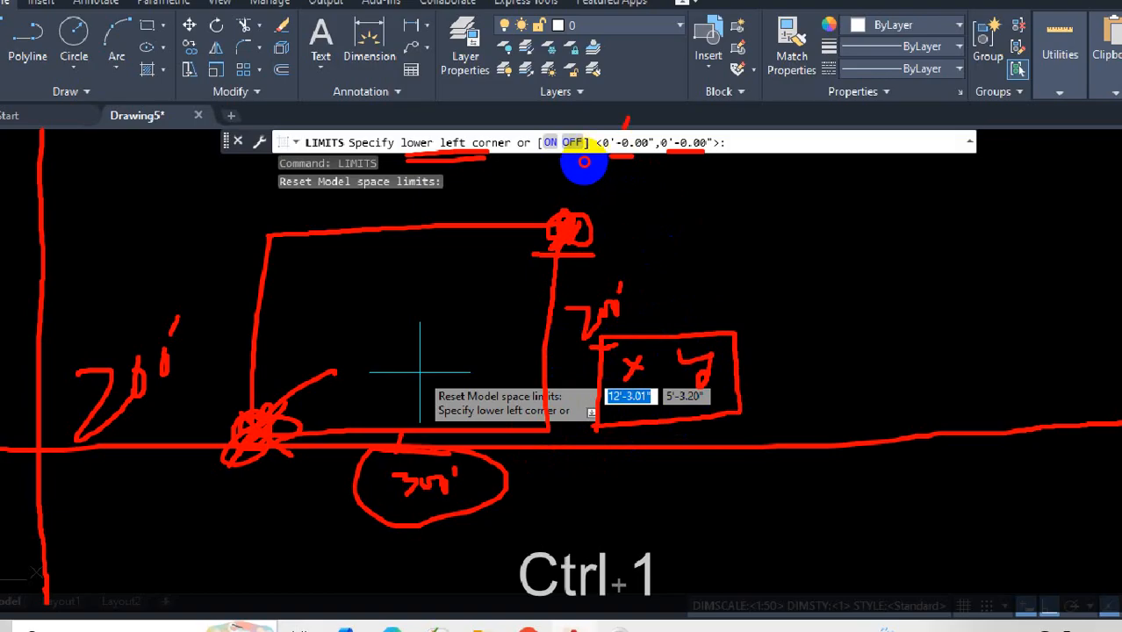
pyautogui.moveTo(629, 117); pyautogui.dragTo(614, 143)
pyautogui.moveTo(615, 119); pyautogui.dragTo(643, 141)
pyautogui.moveTo(674, 107); pyautogui.dragTo(675, 109)
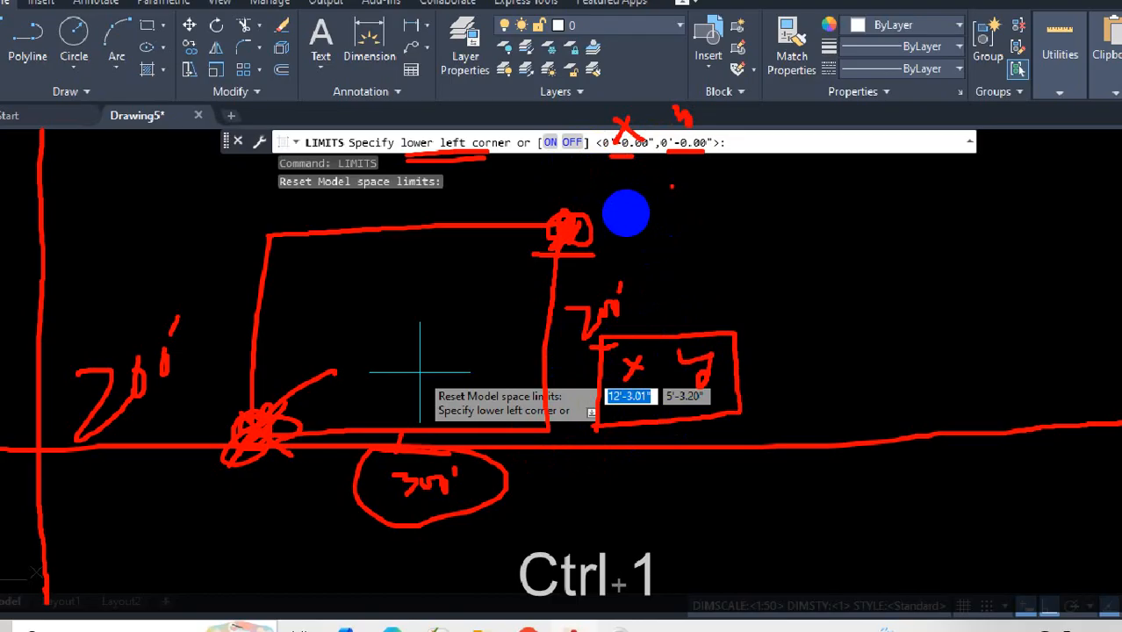
pyautogui.press('Escape')
pyautogui.press('Escape')
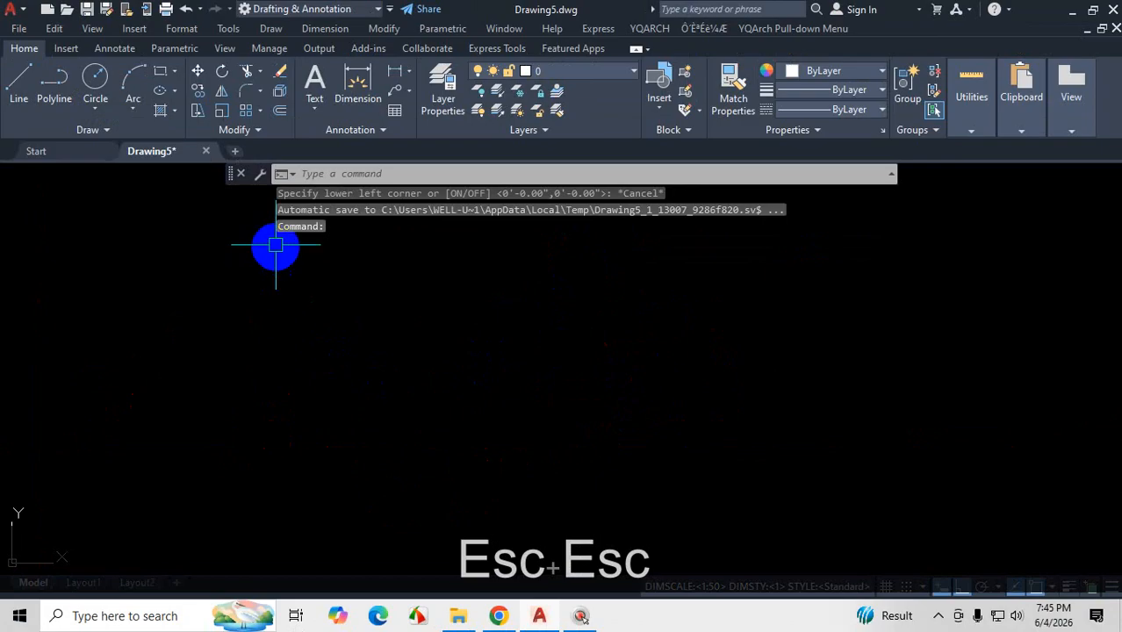
# - Create a new blank drawing and close it again, returning to Drawing5
pyautogui.click(235, 152)
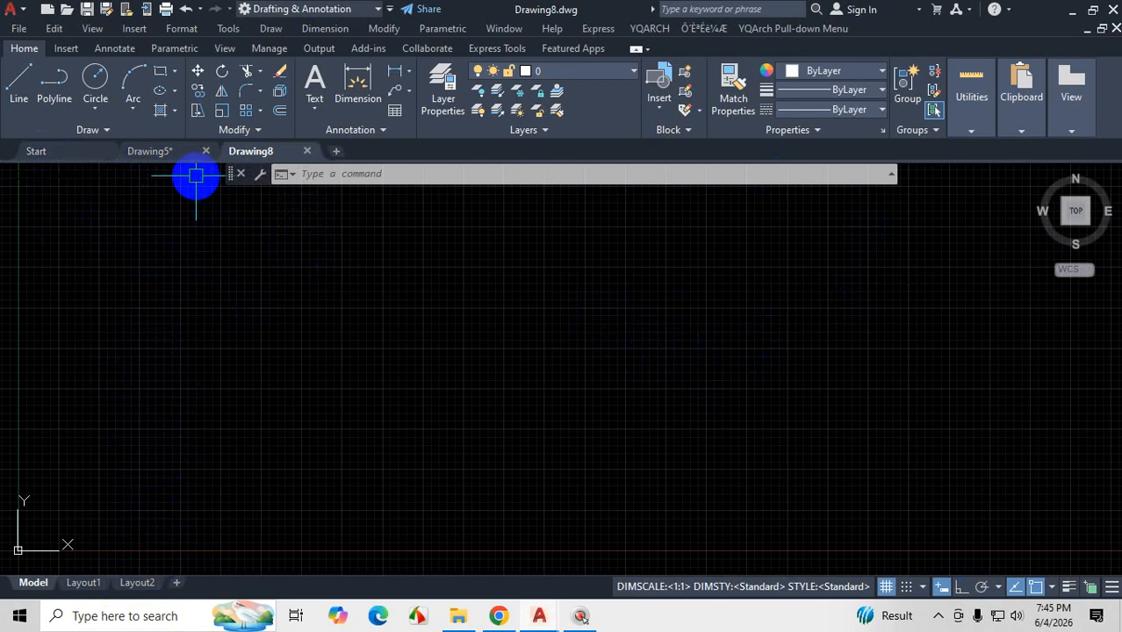
pyautogui.click(309, 153)
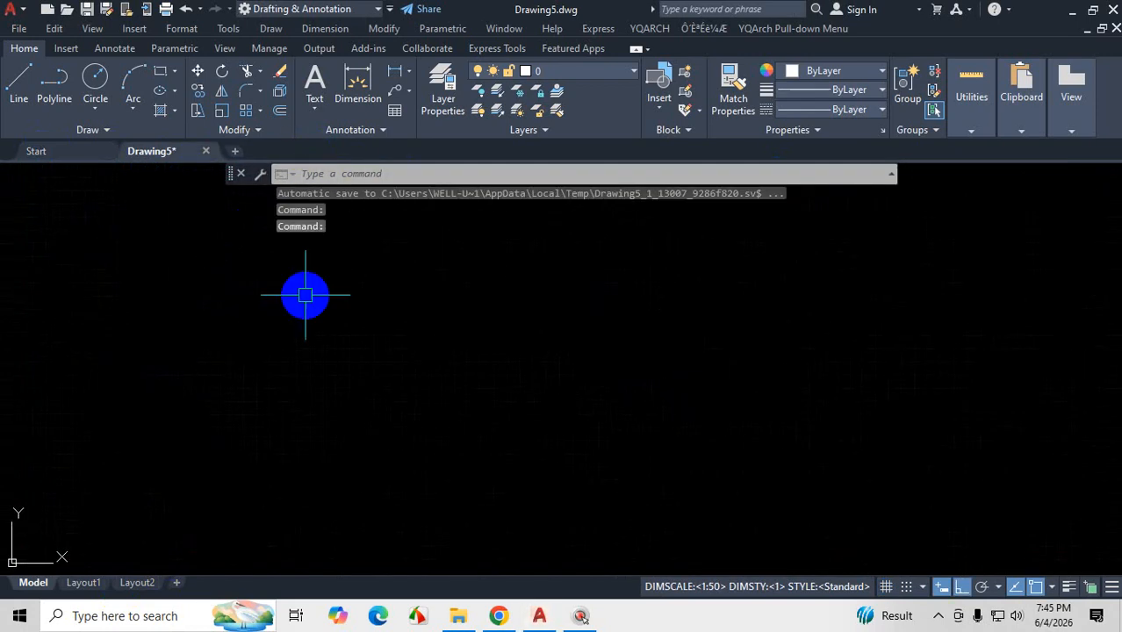
pyautogui.write('un')
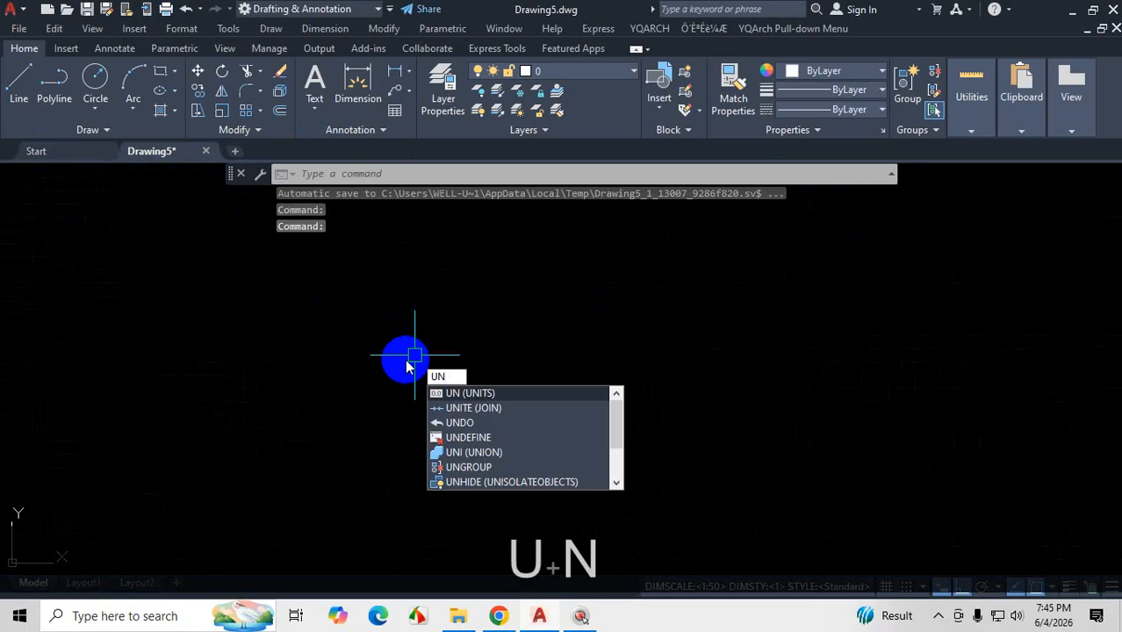
pyautogui.press('Escape')
# - Start resetting the model space limits, turn on the grid, and set the lower left corner to 0,0
pyautogui.write('lim')
pyautogui.press('Return')
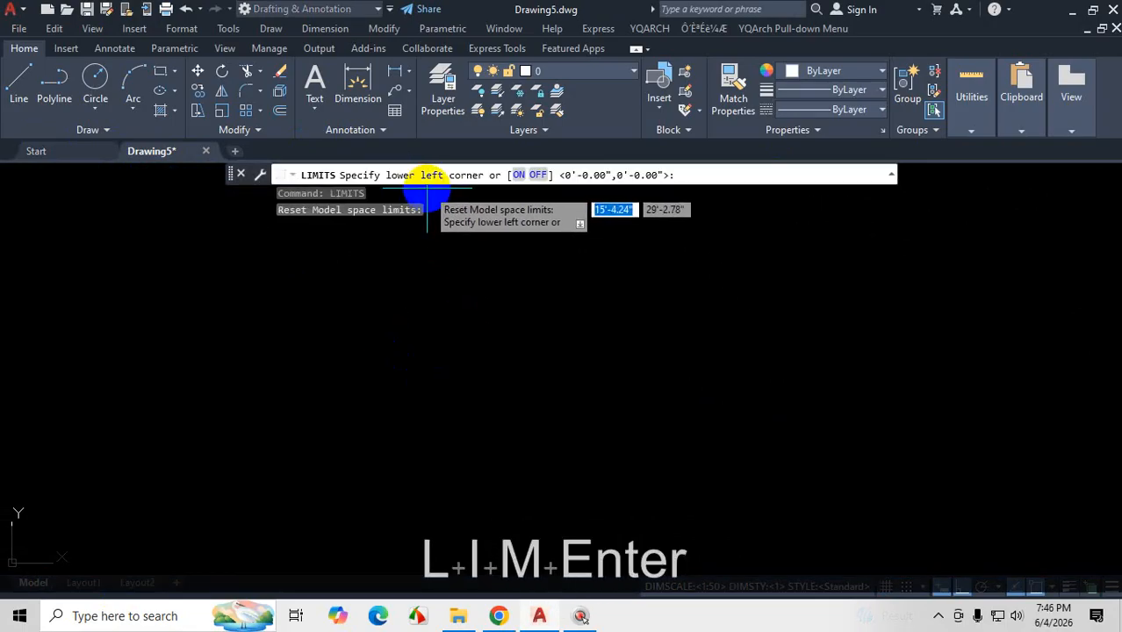
pyautogui.hotkey('ctrl', '1')
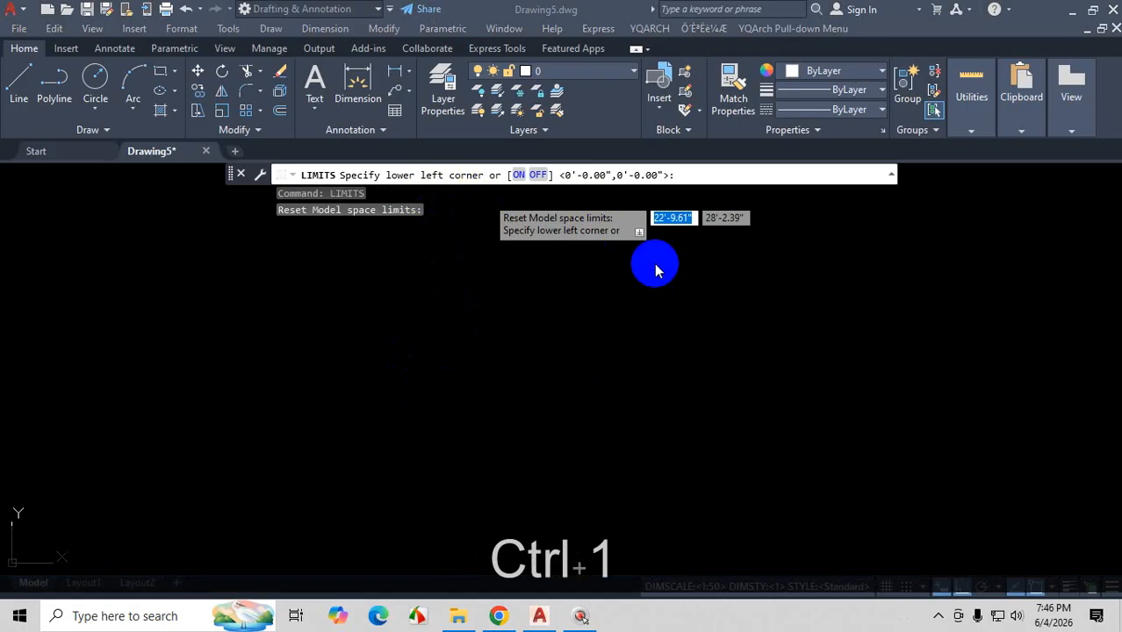
pyautogui.hotkey('ctrl', '1')
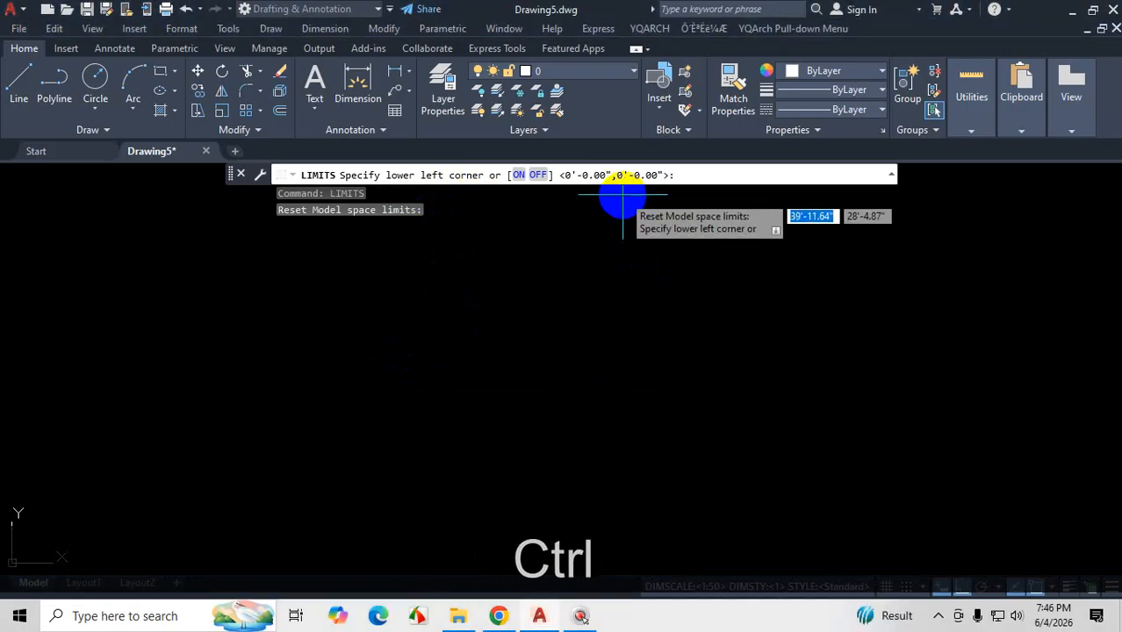
pyautogui.hotkey('ctrl', '1')
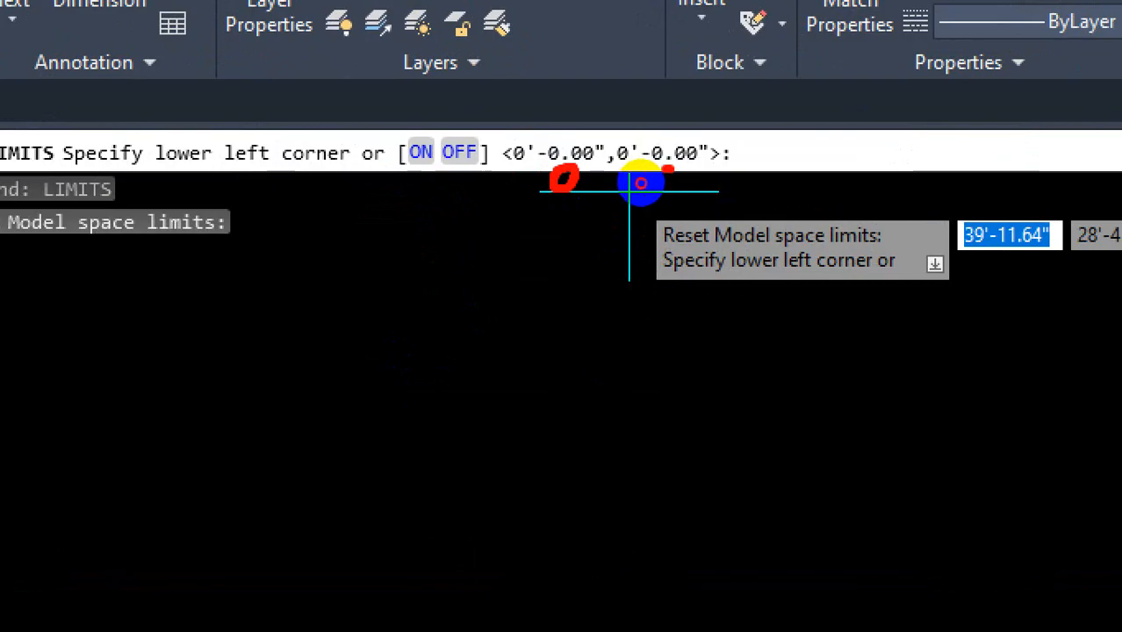
pyautogui.moveTo(640, 182); pyautogui.dragTo(640, 186)
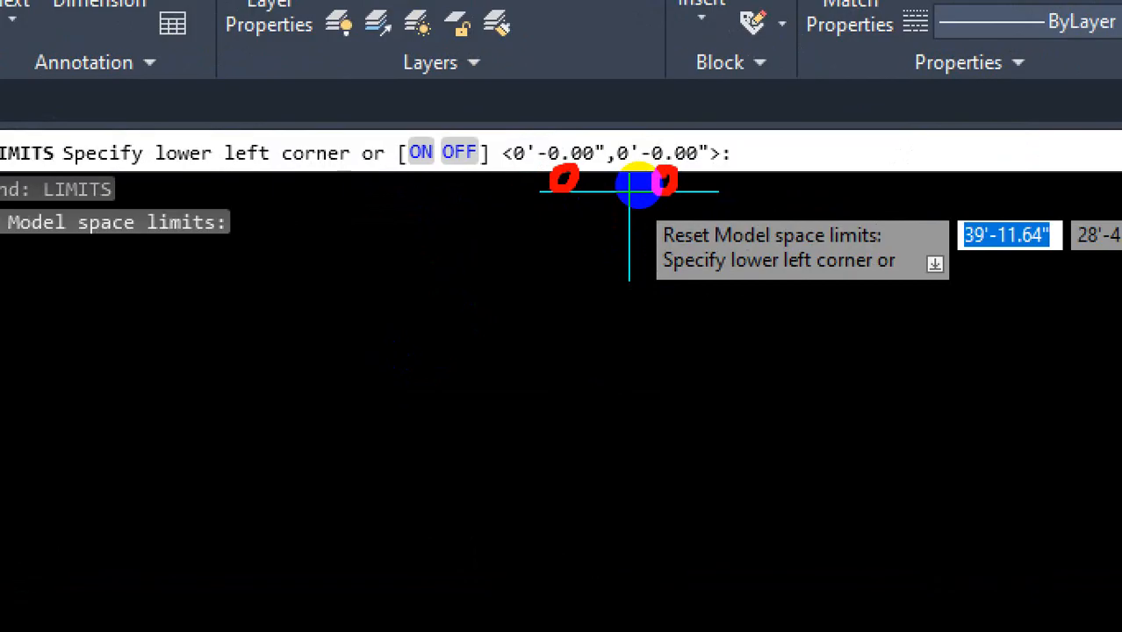
pyautogui.press('Escape')
pyautogui.click(888, 586)
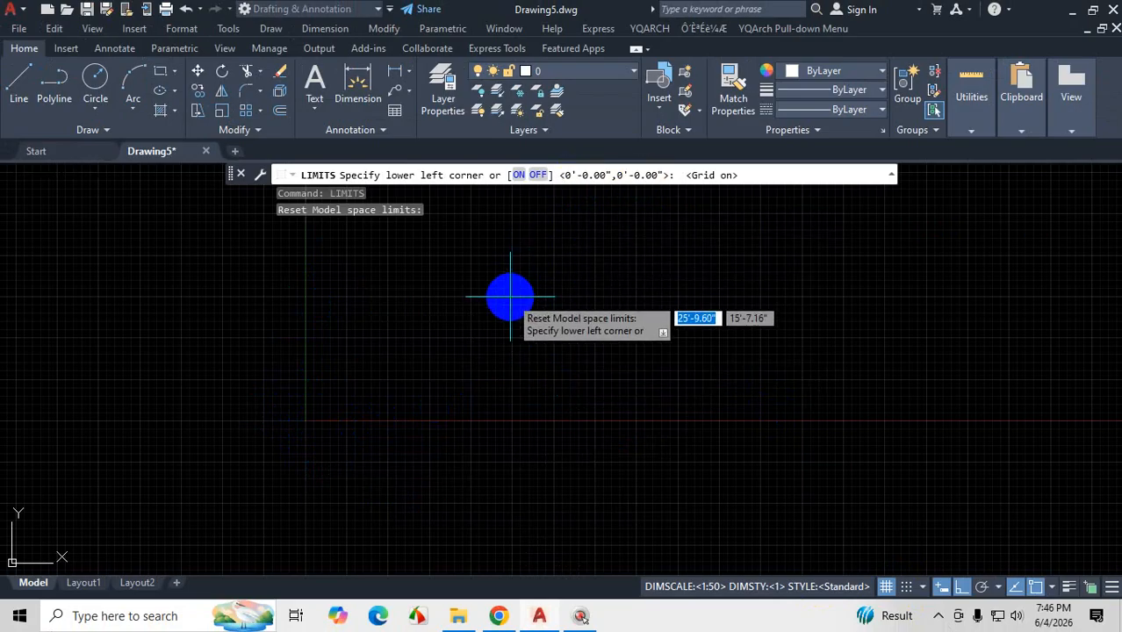
pyautogui.write('0')
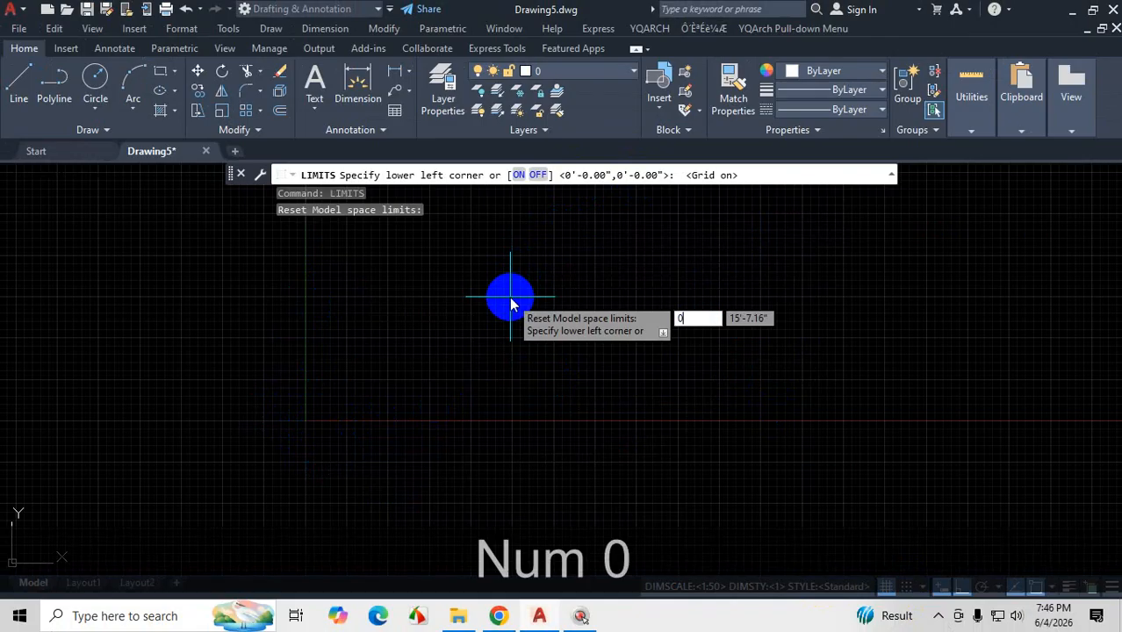
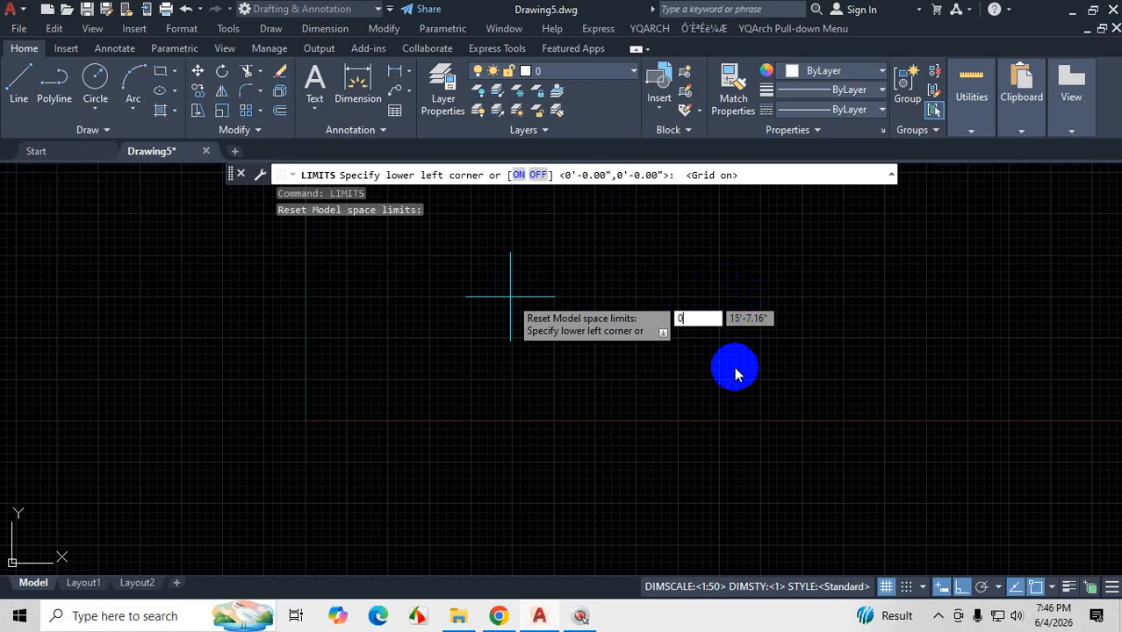
pyautogui.press('Tab')
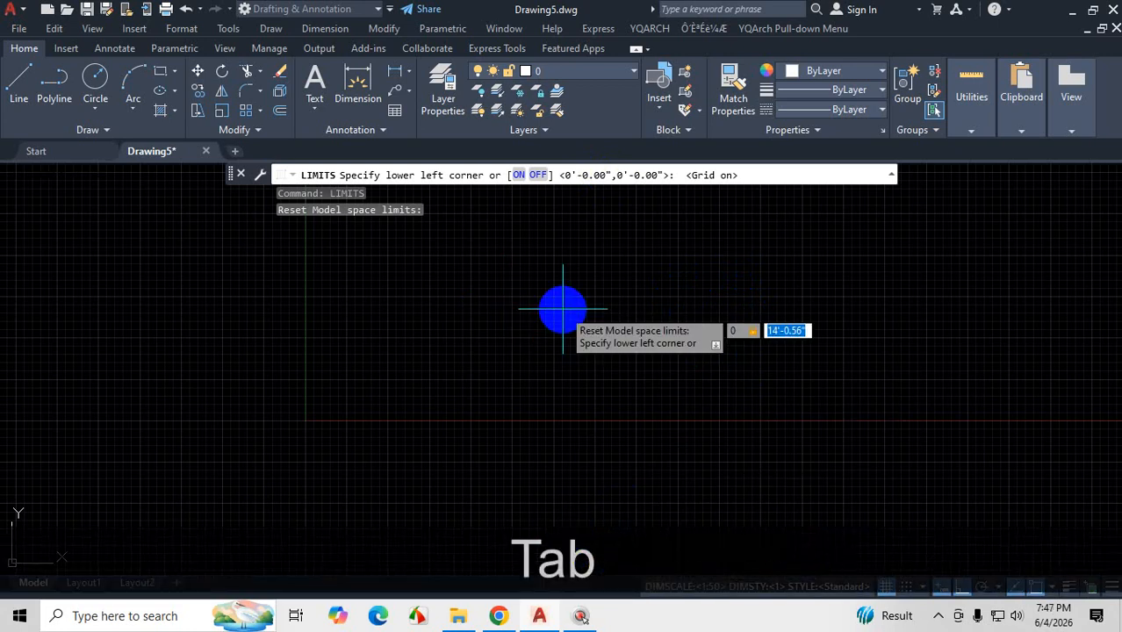
pyautogui.write('0')
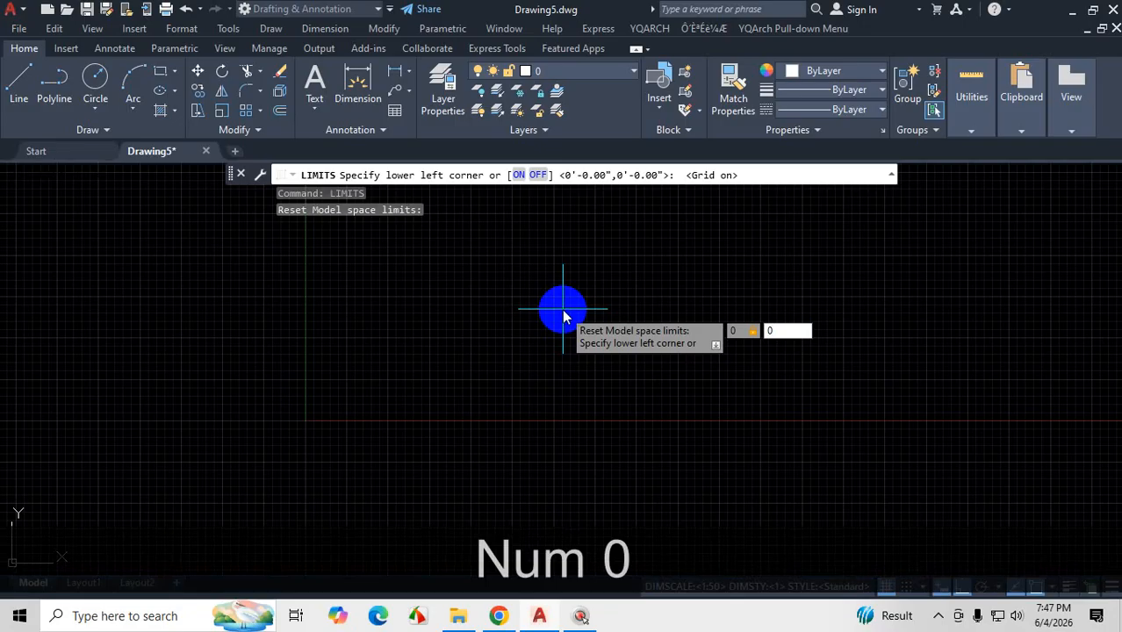
pyautogui.press('Return')
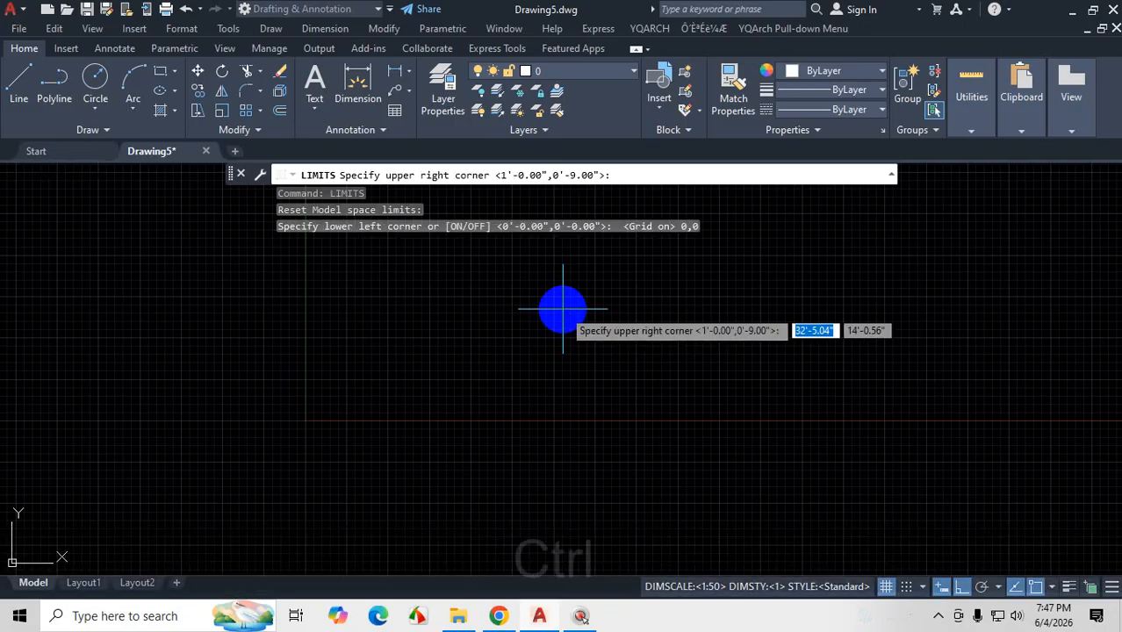
pyautogui.hotkey('ctrl', '1')
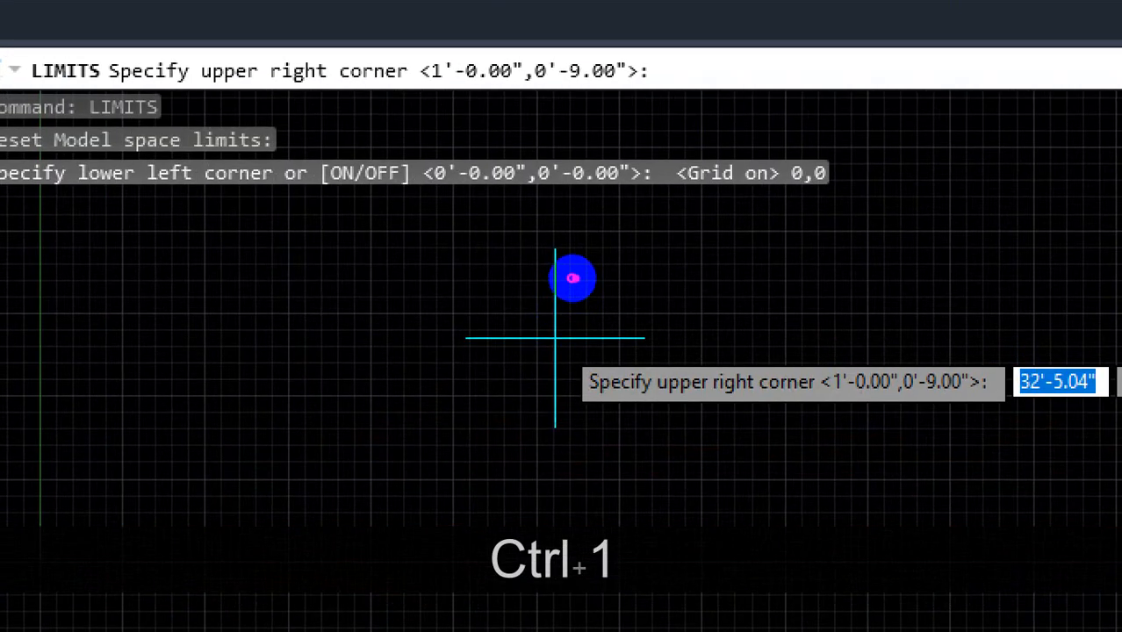
pyautogui.click(572, 278)
pyautogui.moveTo(417, 201); pyautogui.dragTo(632, 197)
pyautogui.moveTo(792, 192)
pyautogui.mouseDown()
pyautogui.moveTo(844, 189)
pyautogui.moveTo(823, 144)
pyautogui.mouseUp()
pyautogui.moveTo(531, 210); pyautogui.dragTo(588, 207)
pyautogui.moveTo(838, 146)
pyautogui.mouseDown()
pyautogui.moveTo(763, 180)
pyautogui.moveTo(843, 208)
pyautogui.mouseUp()
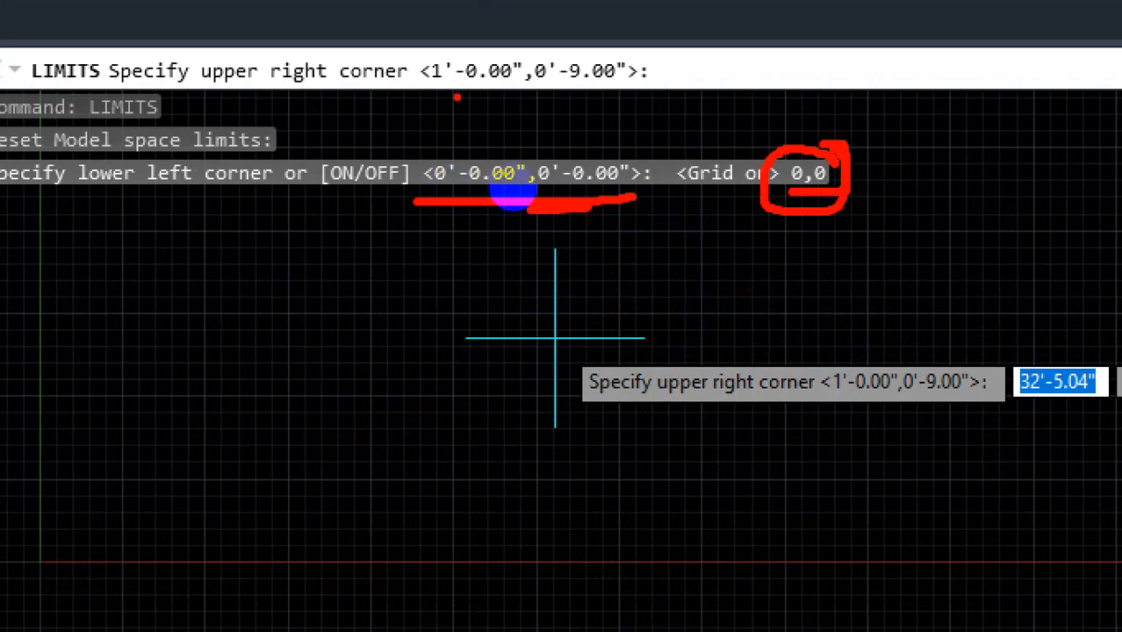
pyautogui.moveTo(430, 87); pyautogui.dragTo(488, 89)
pyautogui.moveTo(572, 94); pyautogui.dragTo(648, 91)
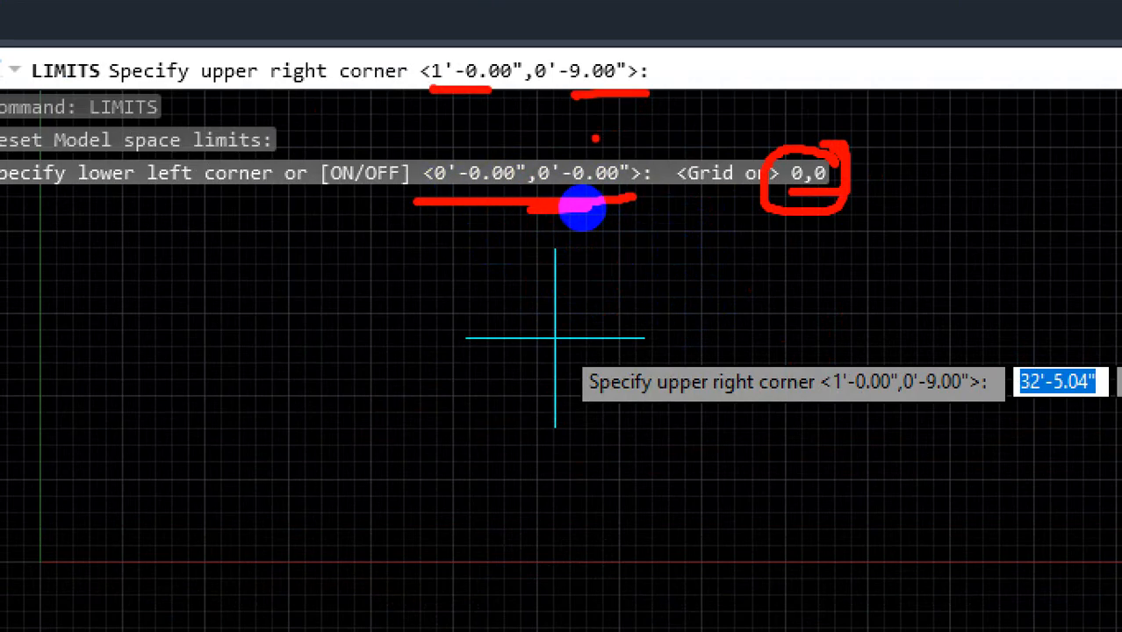
pyautogui.press('Escape')
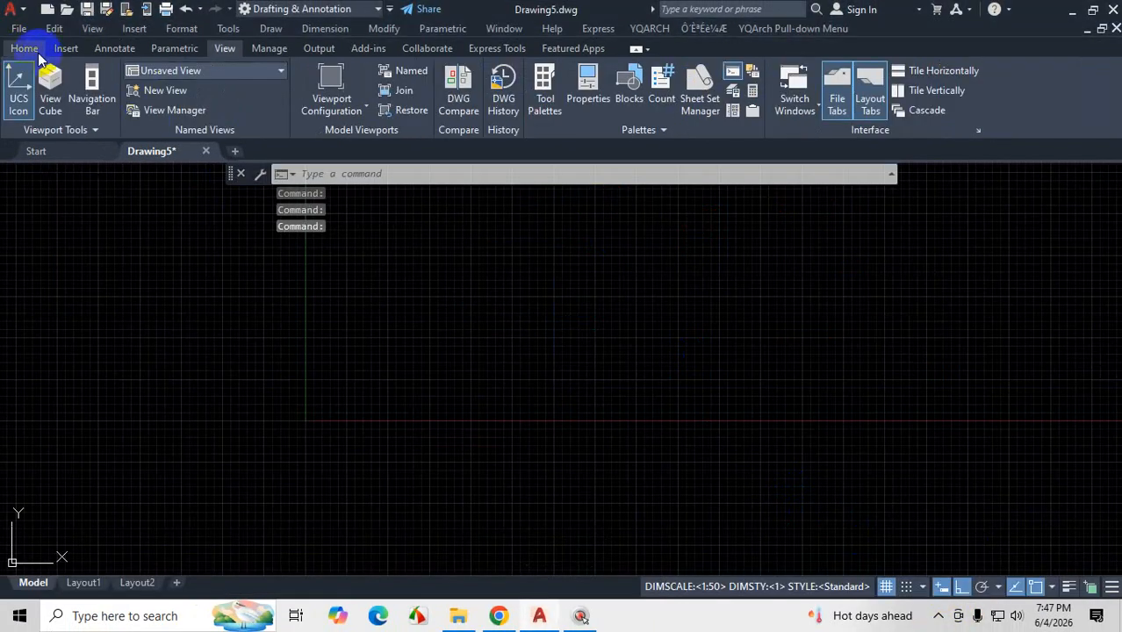
pyautogui.click(38, 52)
pyautogui.press('Escape')
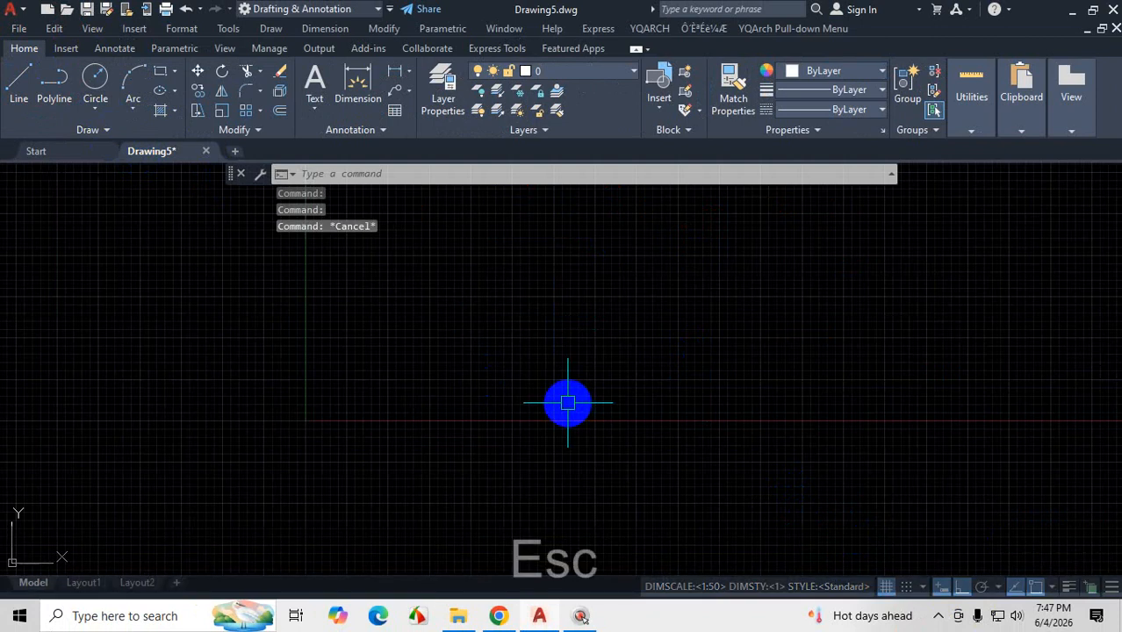
# - Turn off the grid, restart the LIMITS command and accept the default lower left corner
pyautogui.click(886, 586)
pyautogui.write('lim')
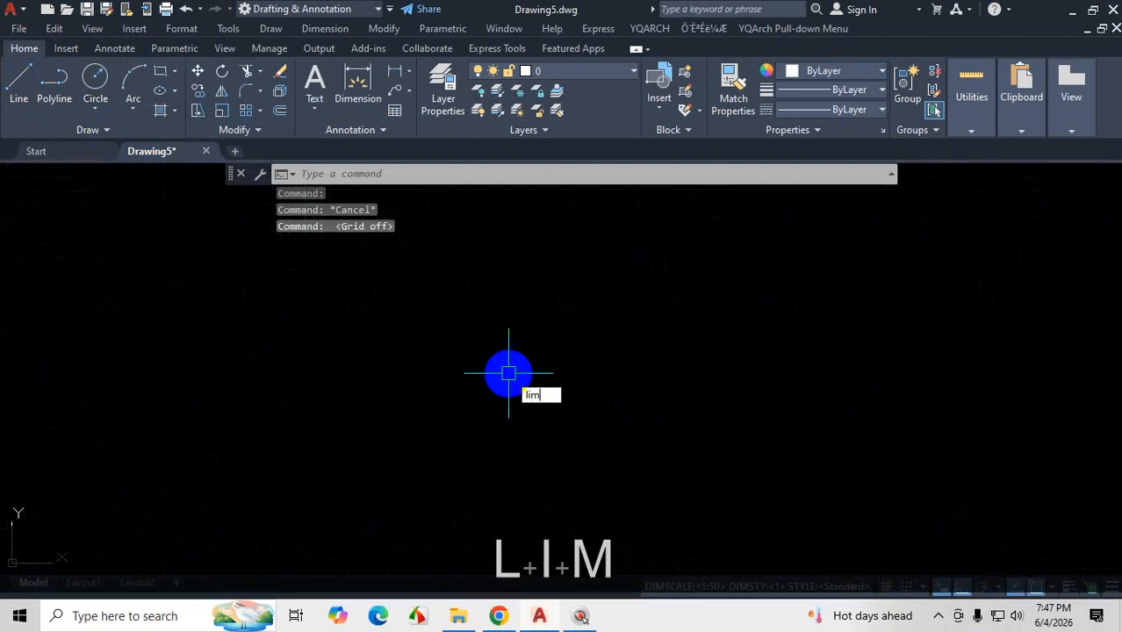
pyautogui.press('Return')
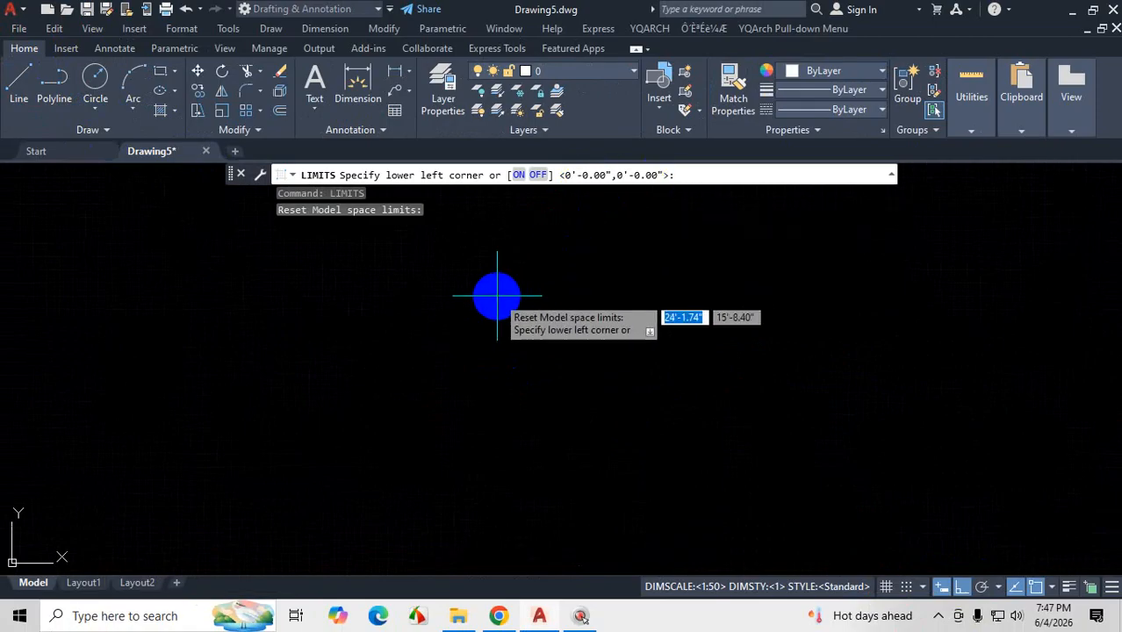
pyautogui.press('Return')
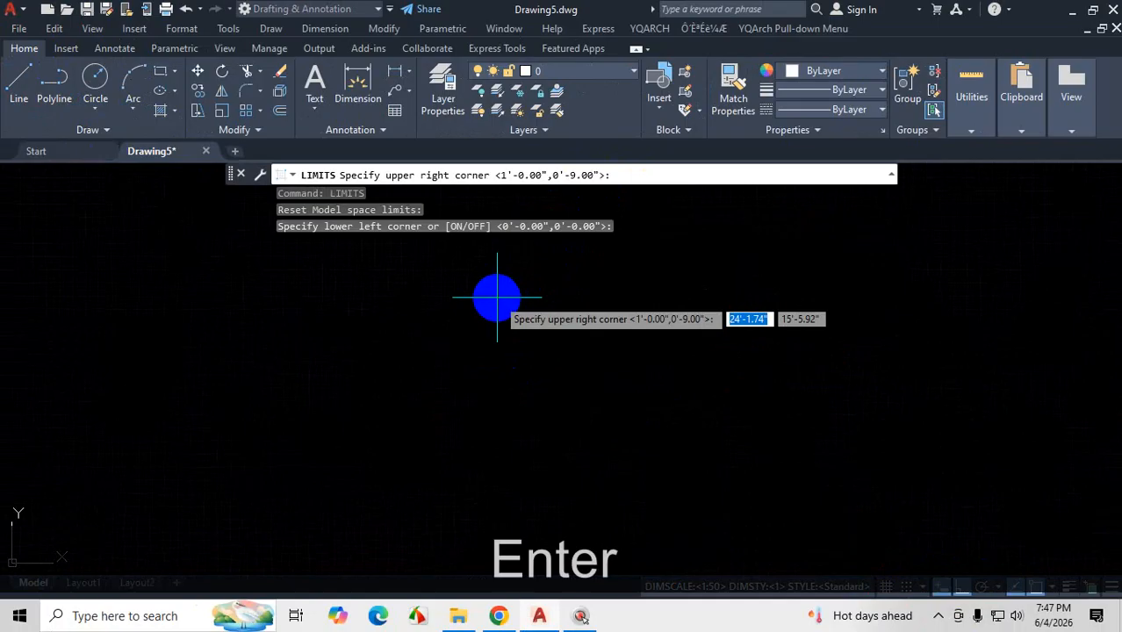
# - Set the upper right corner of the model space limits to 300',200' and turn on the grid
pyautogui.hotkey('ctrl', '1')
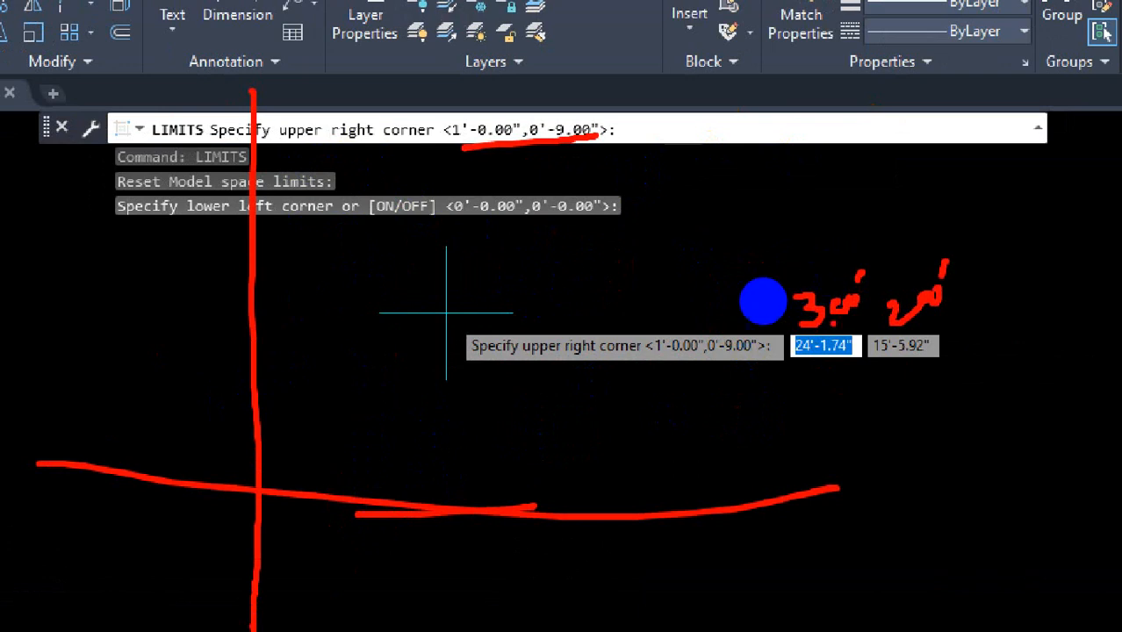
pyautogui.press('Escape')
pyautogui.write('300')
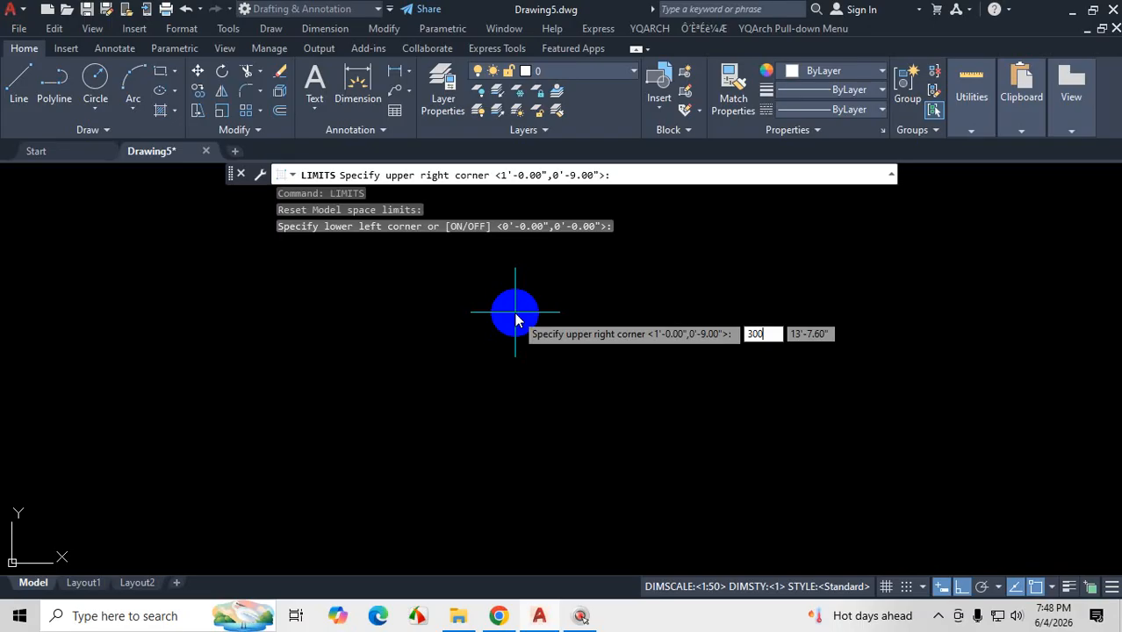
pyautogui.write("'")
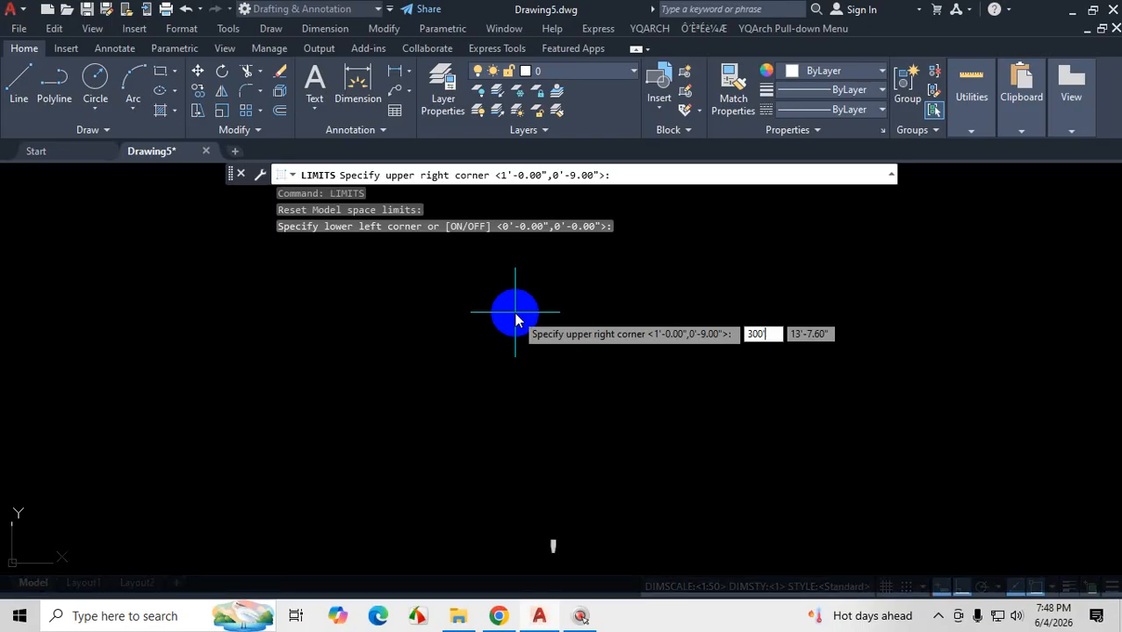
pyautogui.click(763, 336)
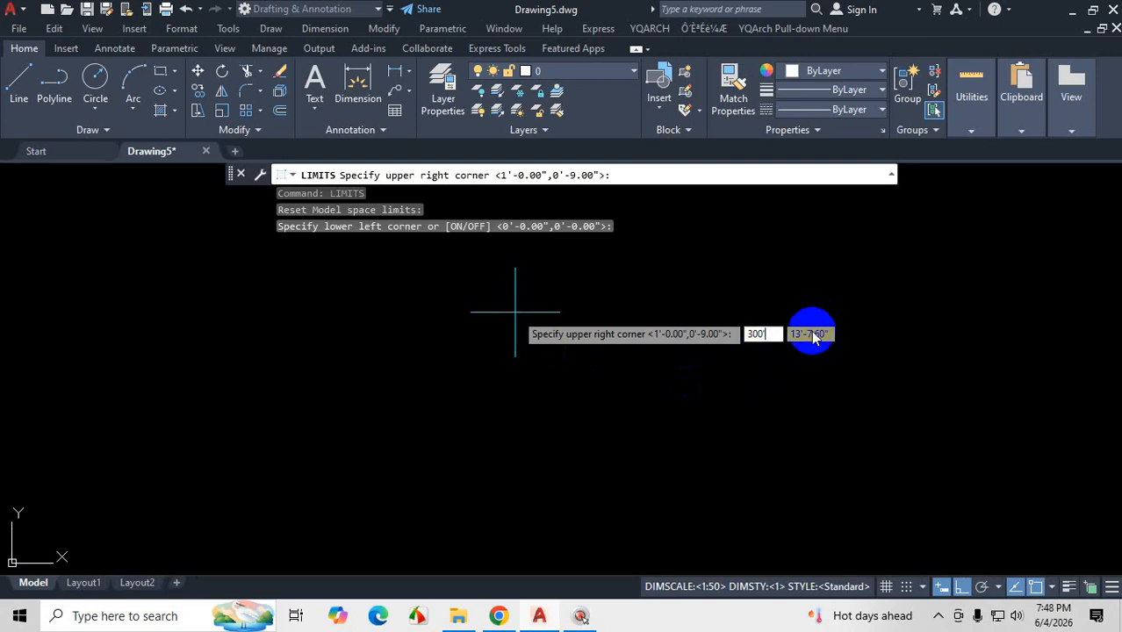
pyautogui.press('Tab')
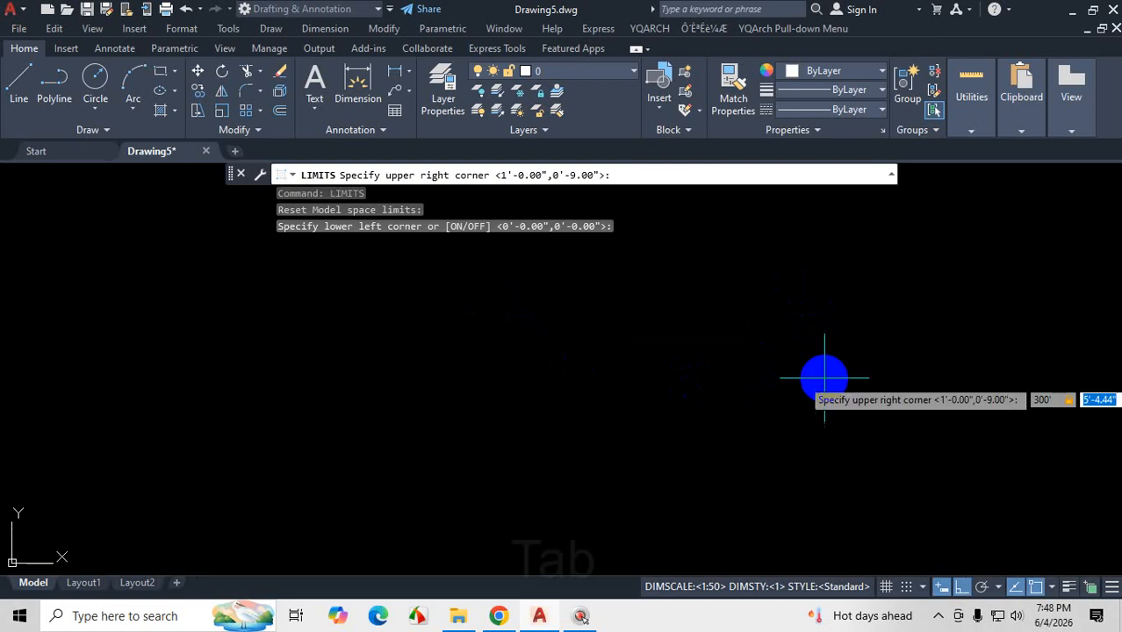
pyautogui.write('200')
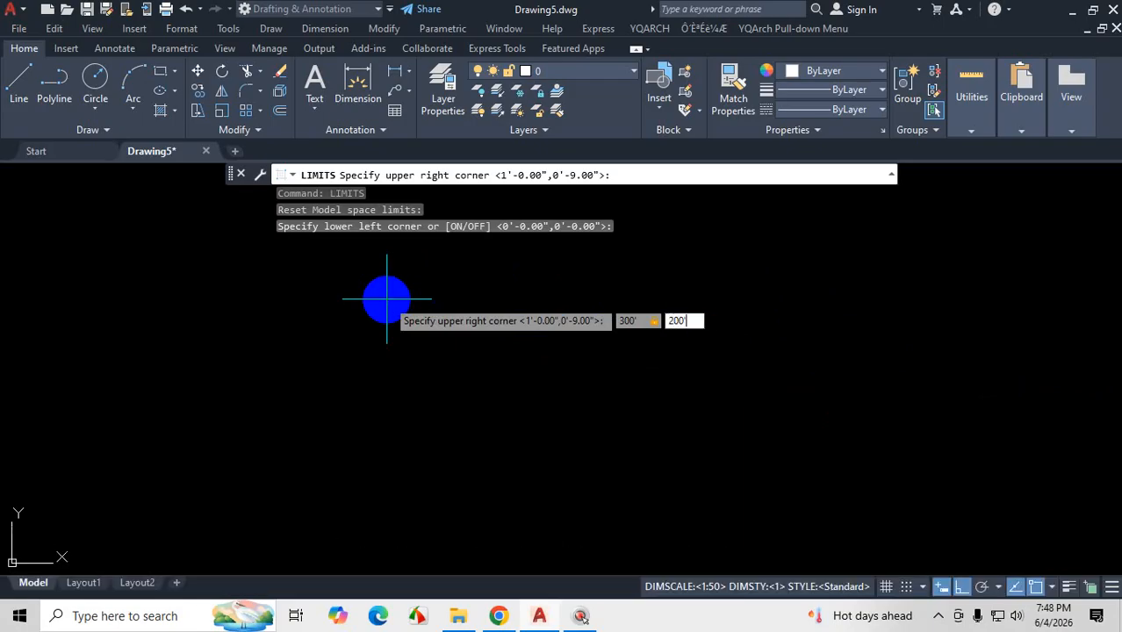
pyautogui.press('Return')
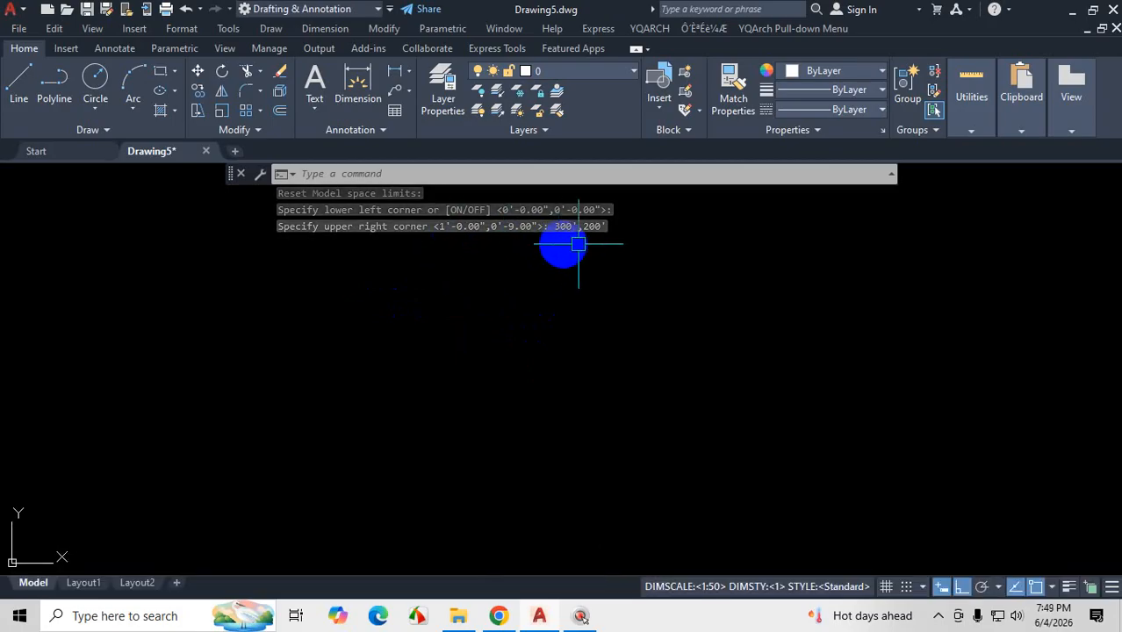
pyautogui.click(885, 587)
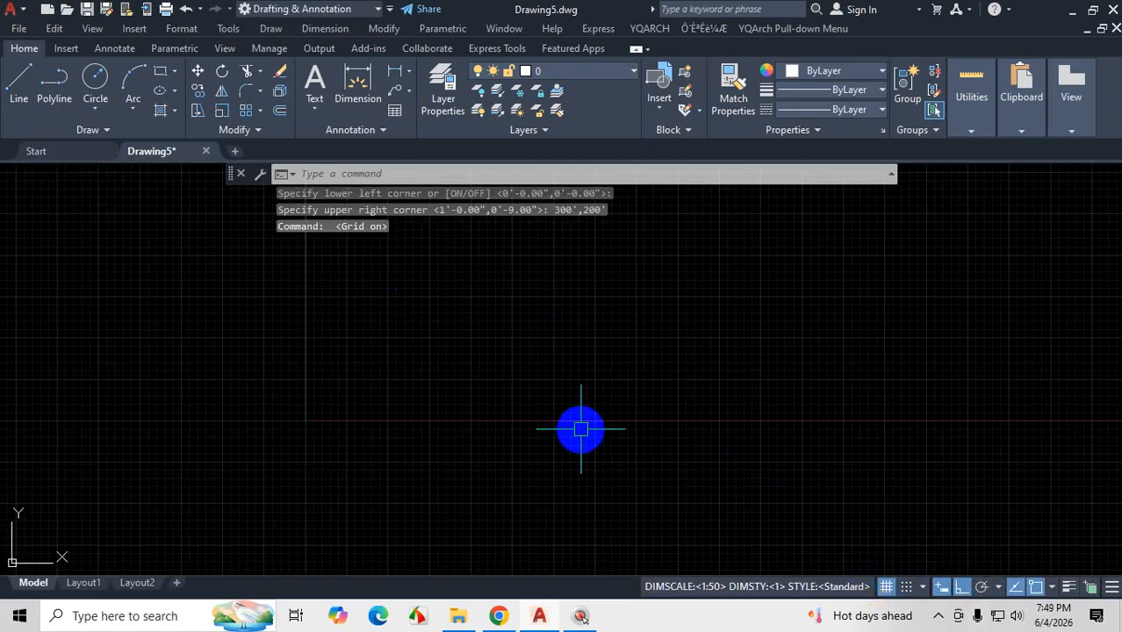
pyautogui.click(938, 616)
pyautogui.click(971, 553)
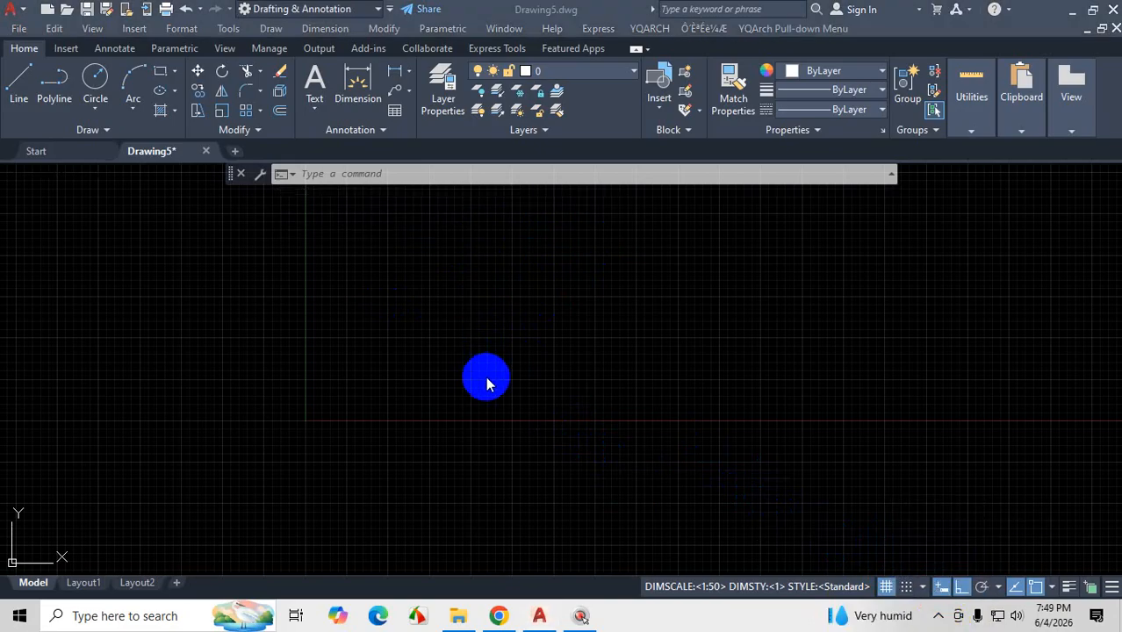
pyautogui.click(453, 365)
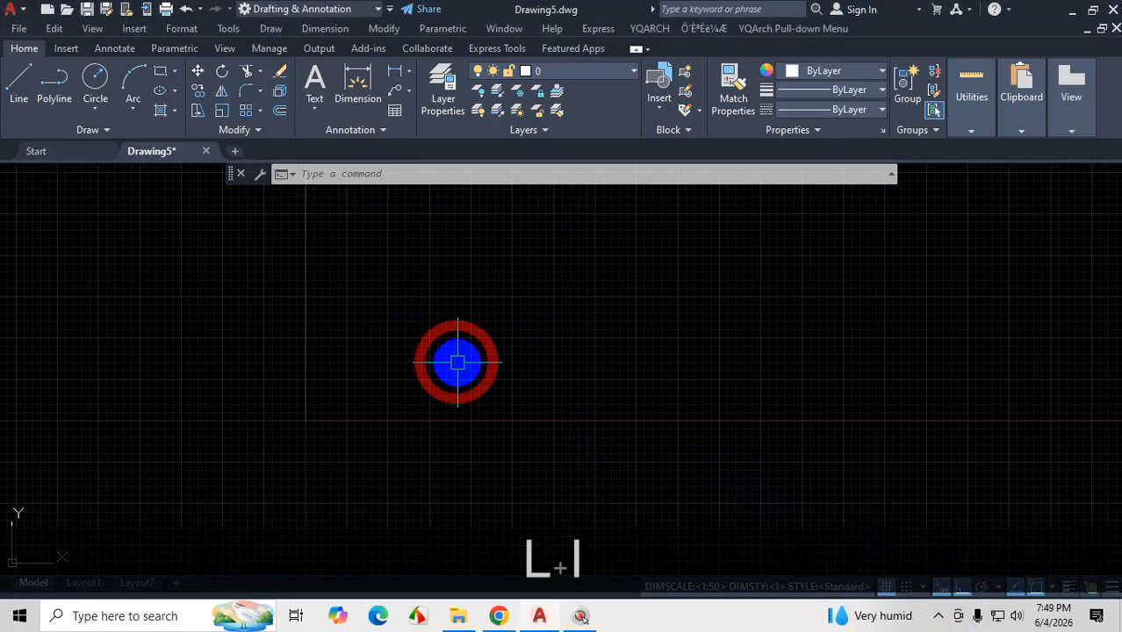
pyautogui.write('lim')
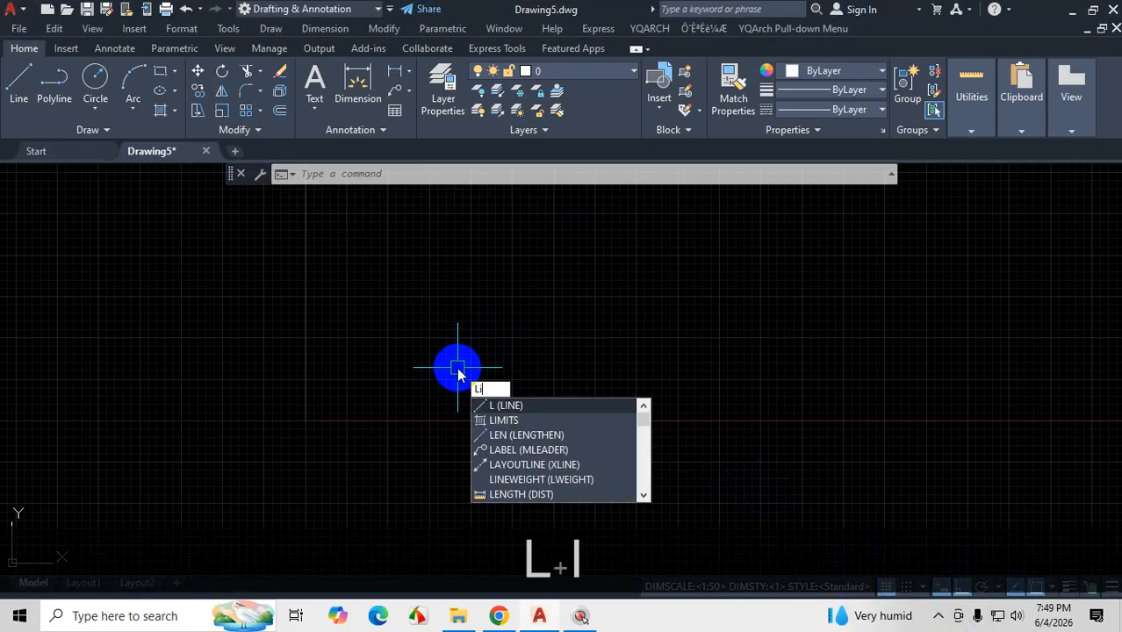
pyautogui.press('Return')
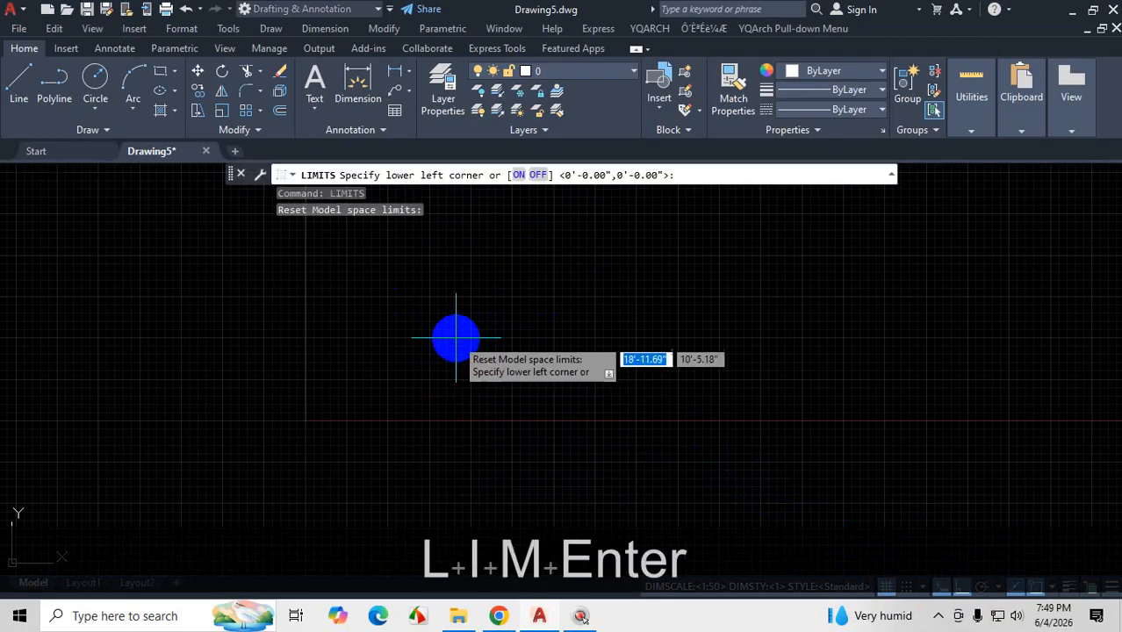
pyautogui.press('Return')
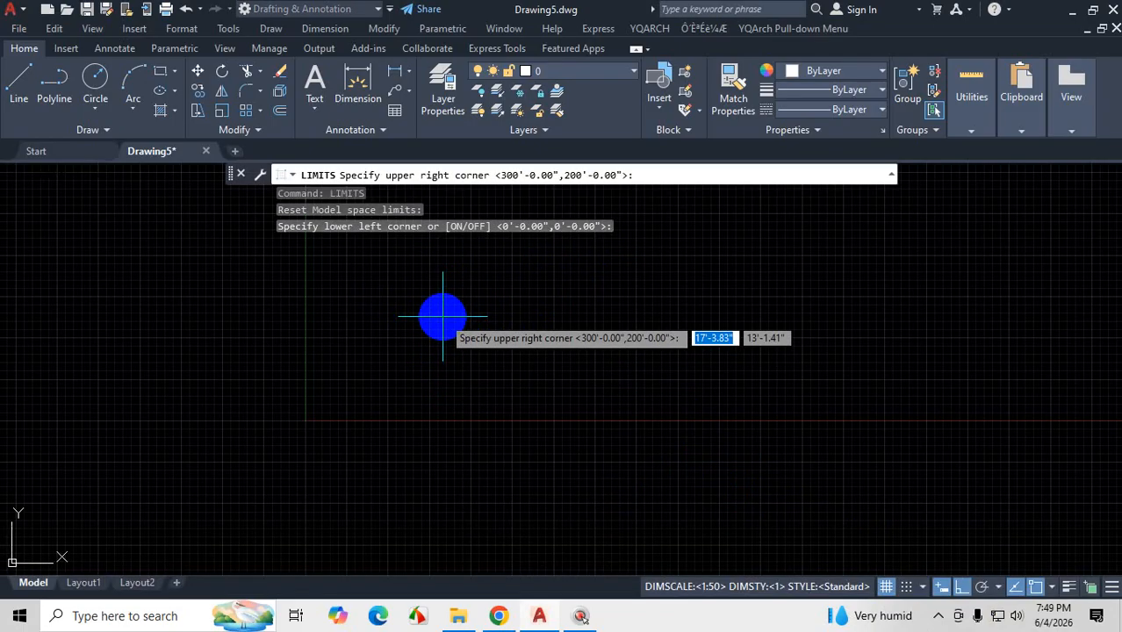
pyautogui.write('300')
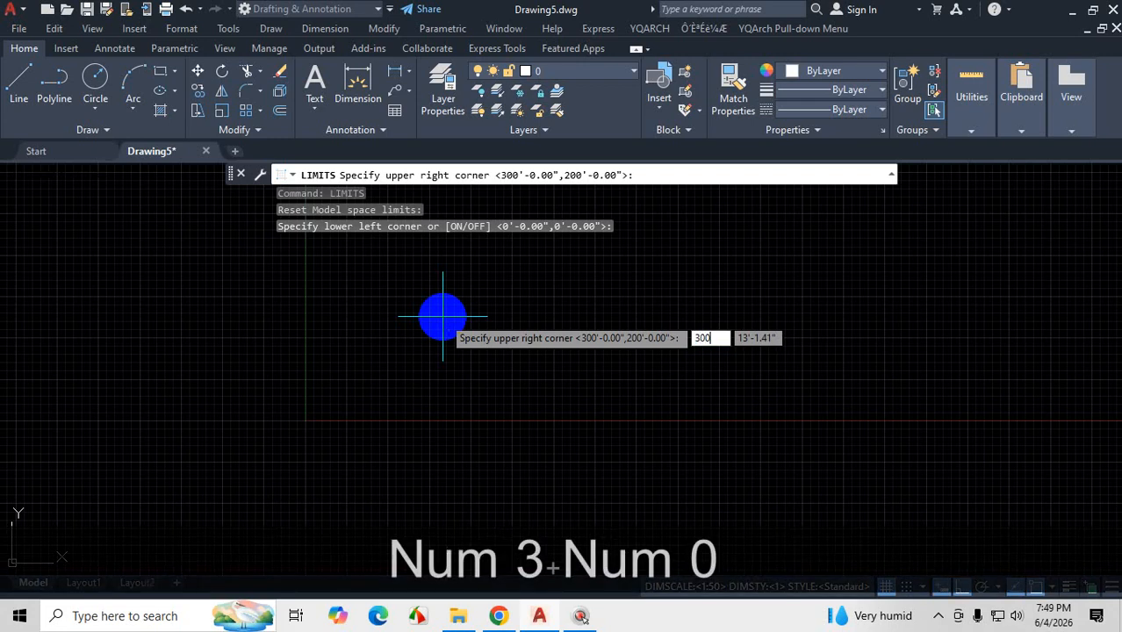
pyautogui.write("'")
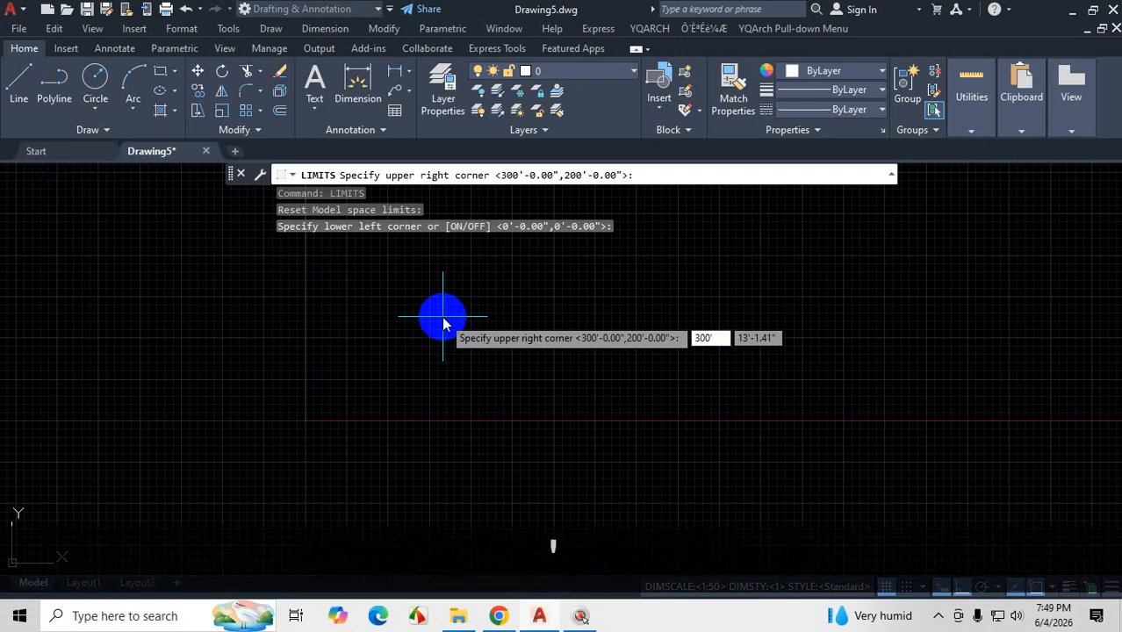
pyautogui.write('5')
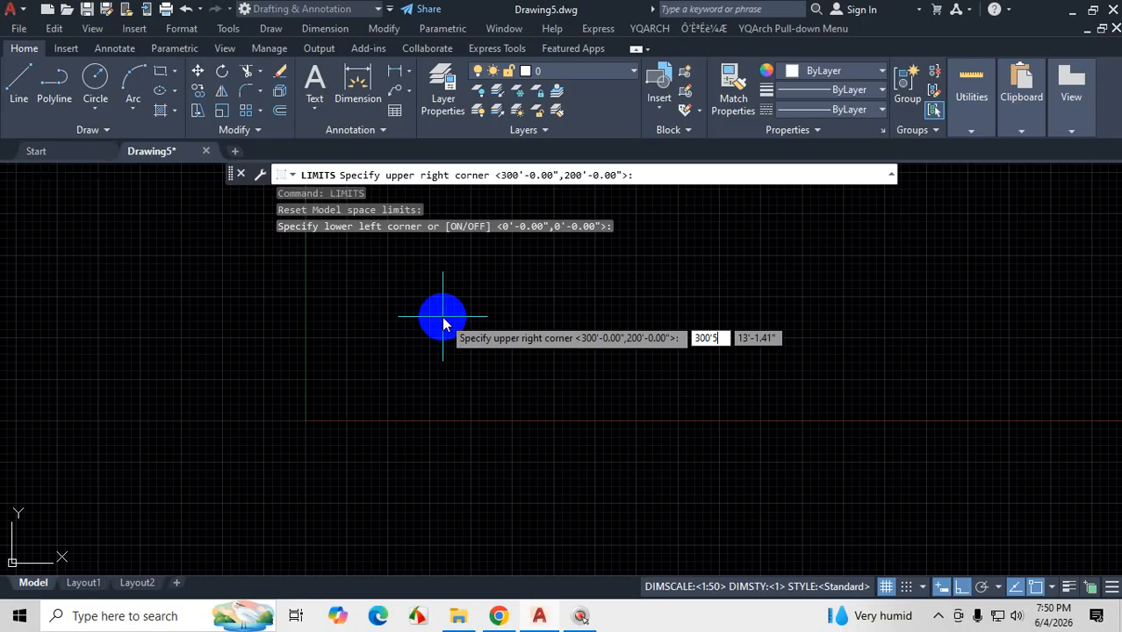
pyautogui.press('BackSpace')
pyautogui.press('BackSpace')
pyautogui.press('BackSpace')
pyautogui.write('0')
pyautogui.press('Escape')
pyautogui.press('Escape')
# - Review the length type, precision and insertion scale in the drawing units settings and accept them as they are
pyautogui.write('un')
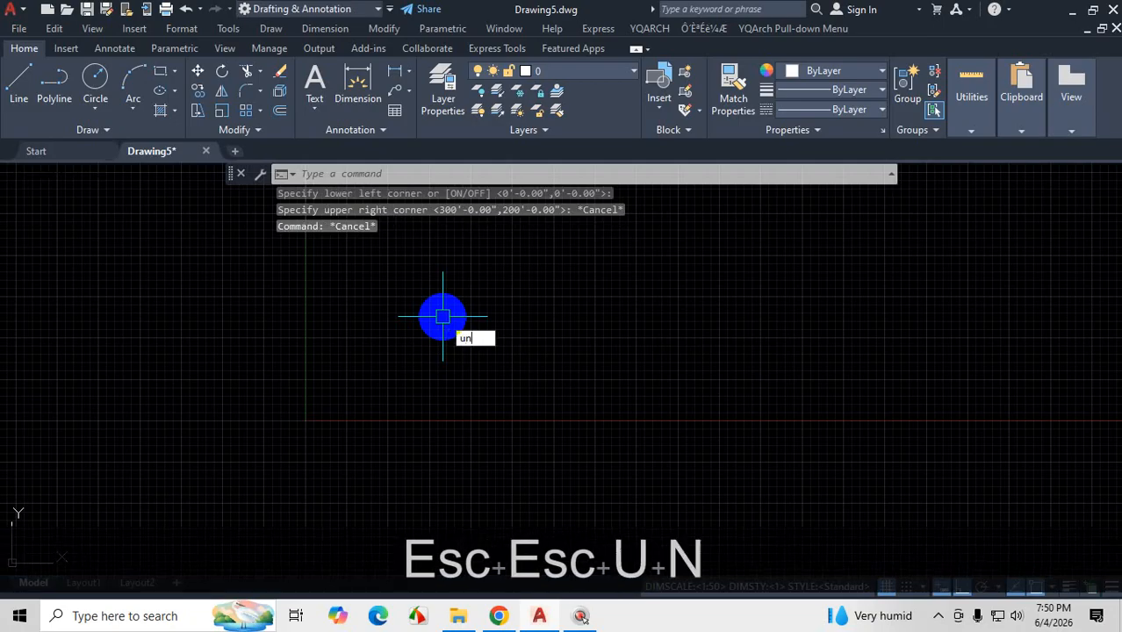
pyautogui.press('Return')
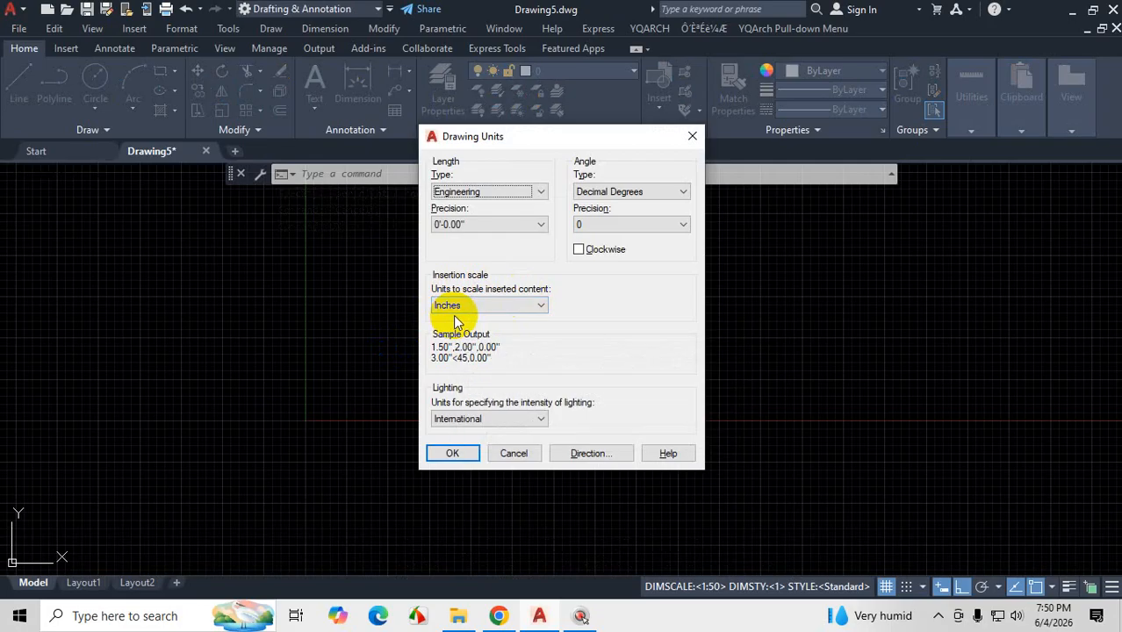
pyautogui.click(453, 453)
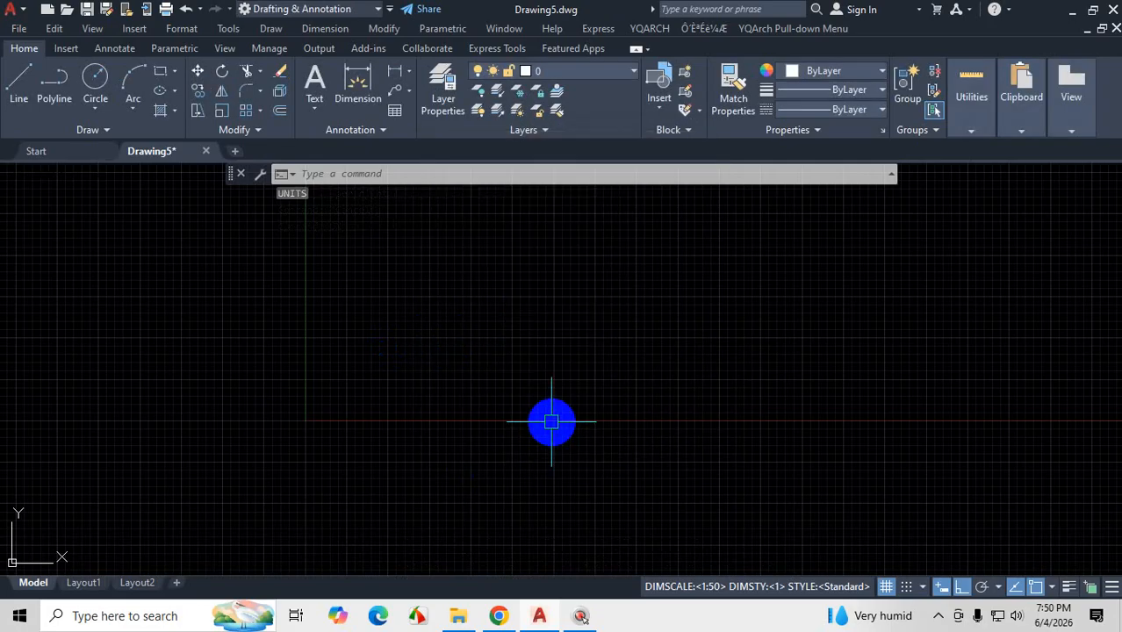
# - Run the LIMITS command and accept the default lower left and upper right corners
pyautogui.write('lim')
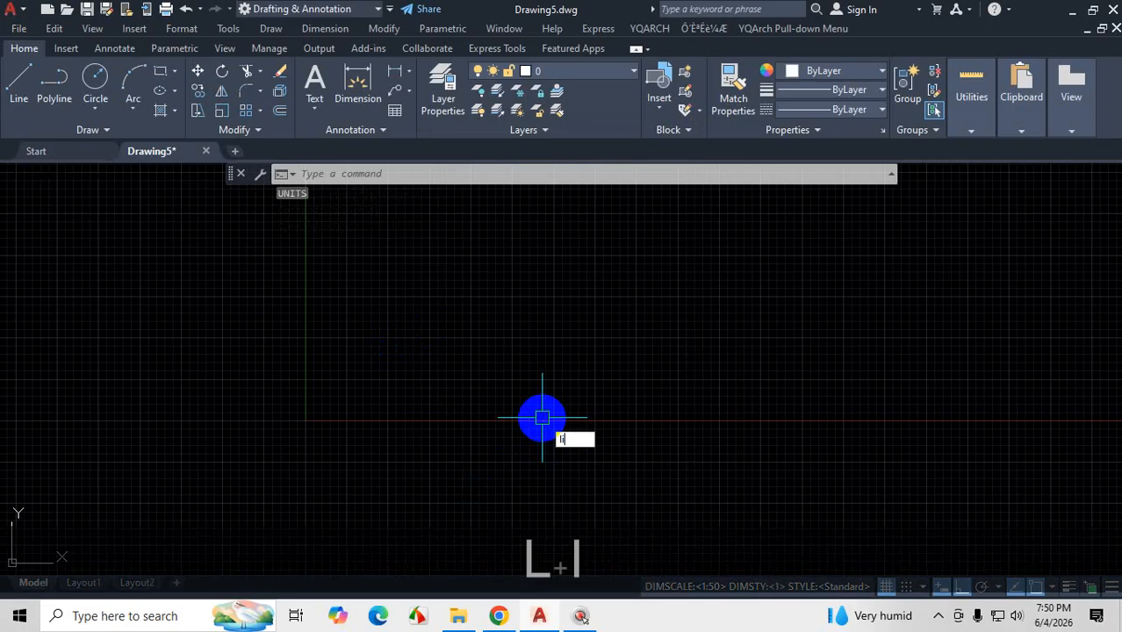
pyautogui.press('Return')
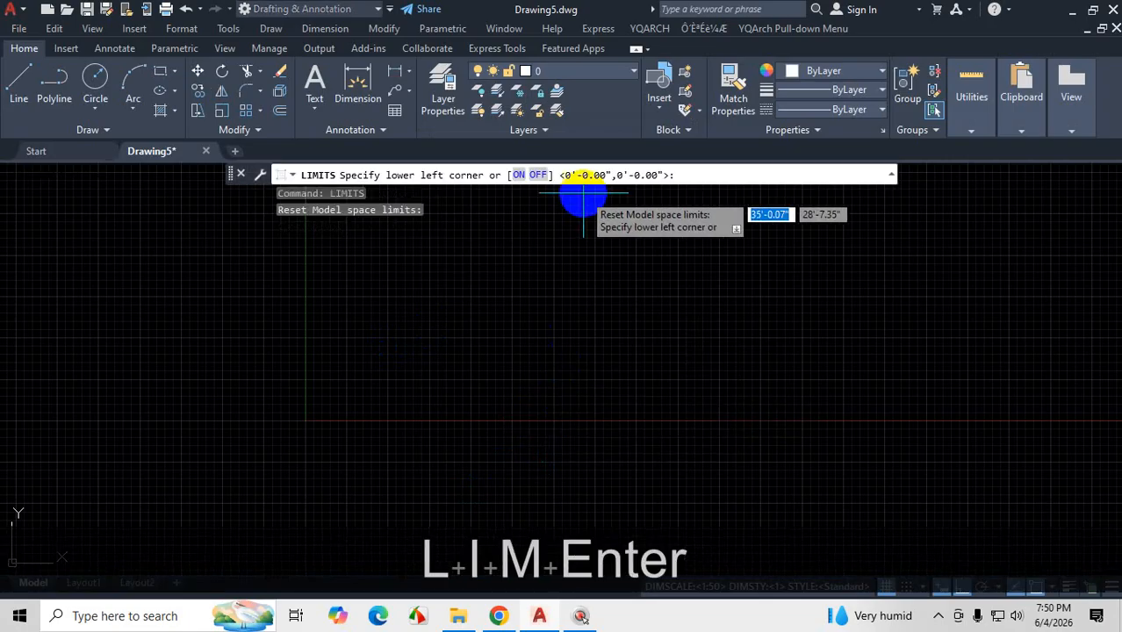
pyautogui.press('Return')
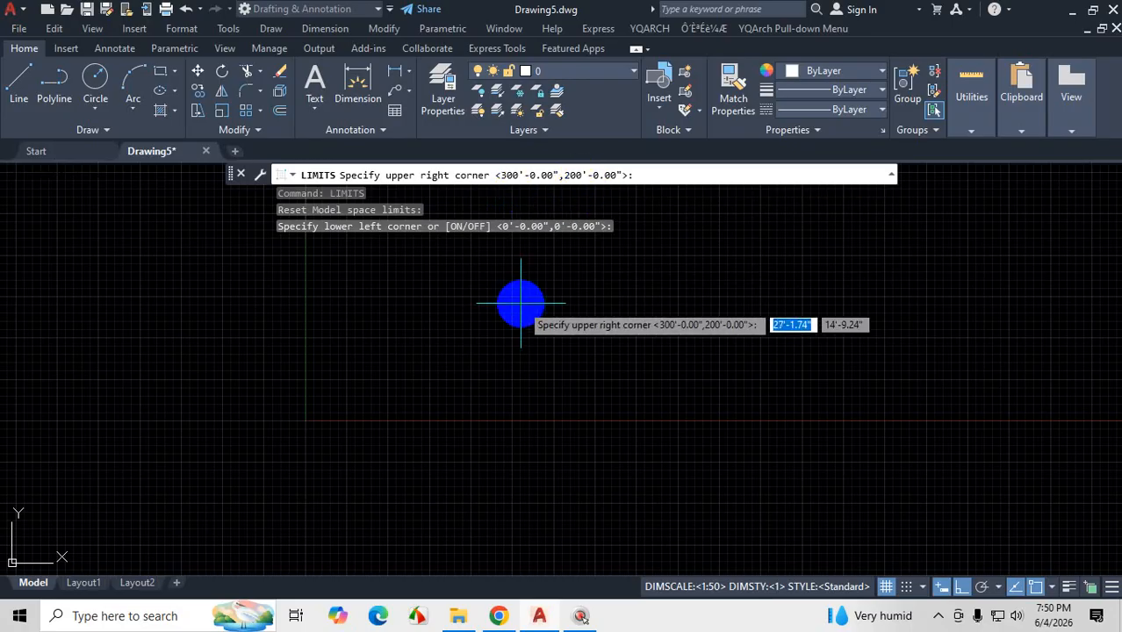
pyautogui.press('Return')
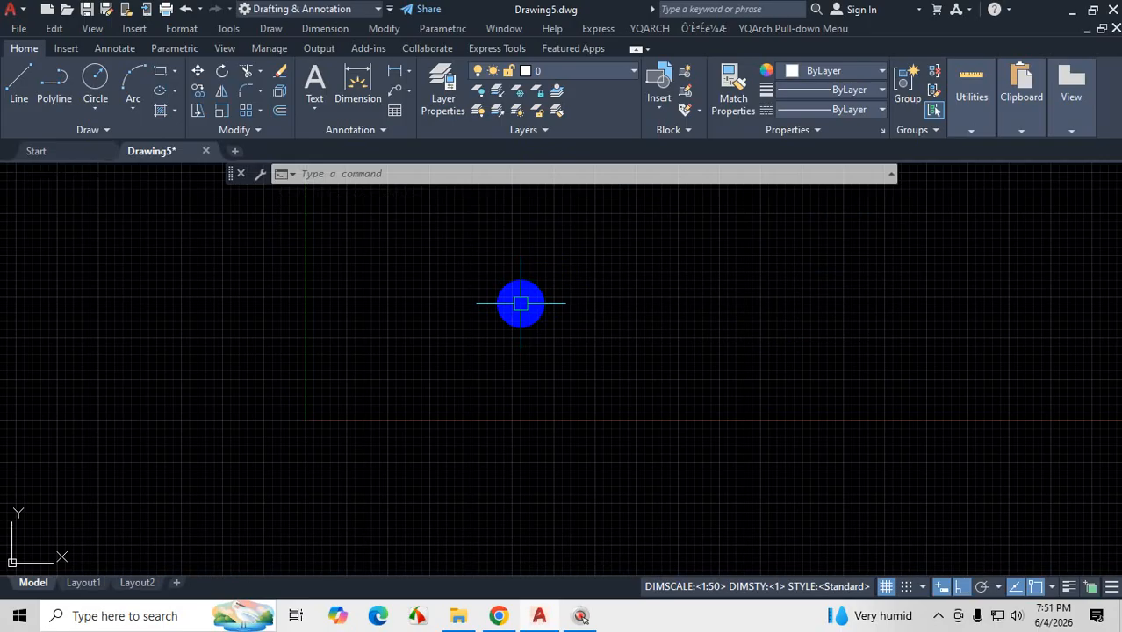
# - Zoom with the All option to fit the whole model space limits and turn off the grid
pyautogui.write('Z')
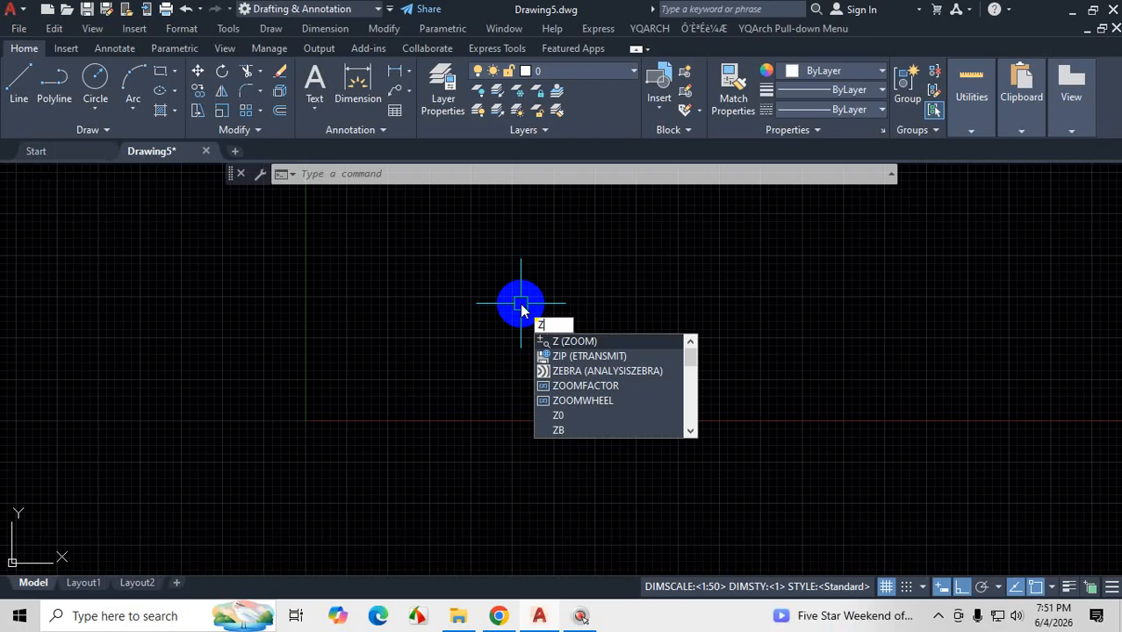
pyautogui.press('Return')
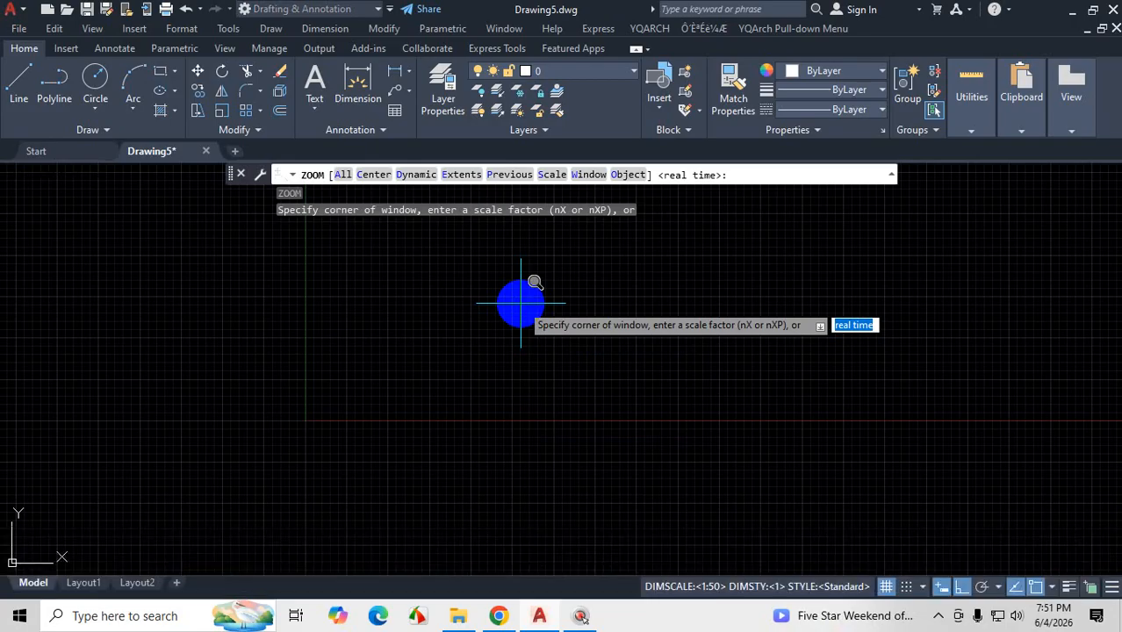
pyautogui.hotkey('ctrl', '1')
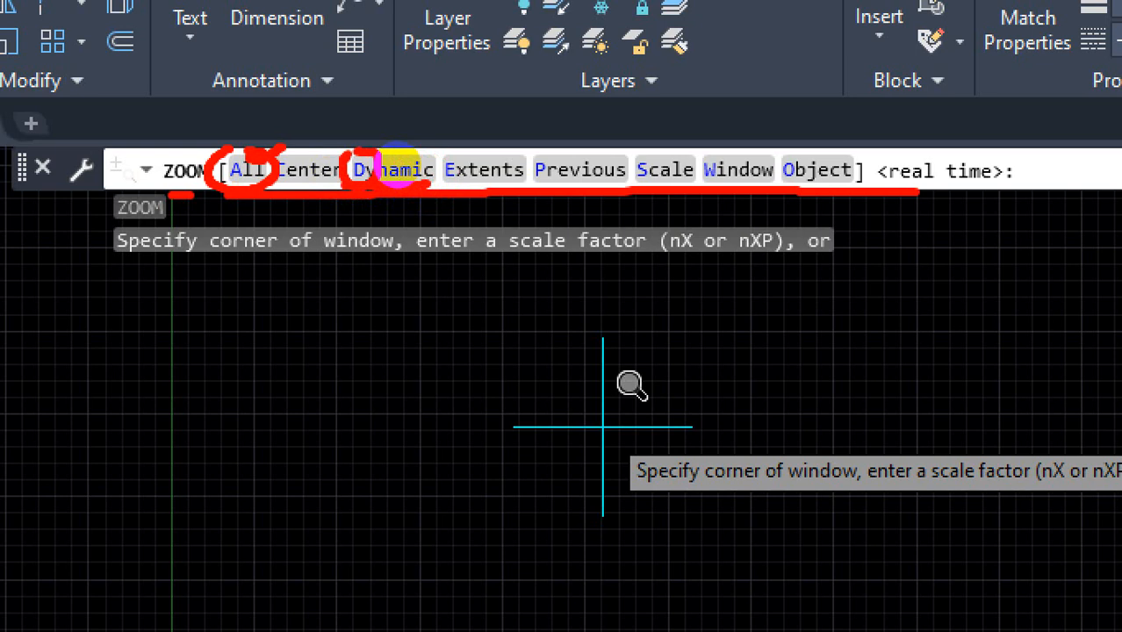
pyautogui.press('Escape')
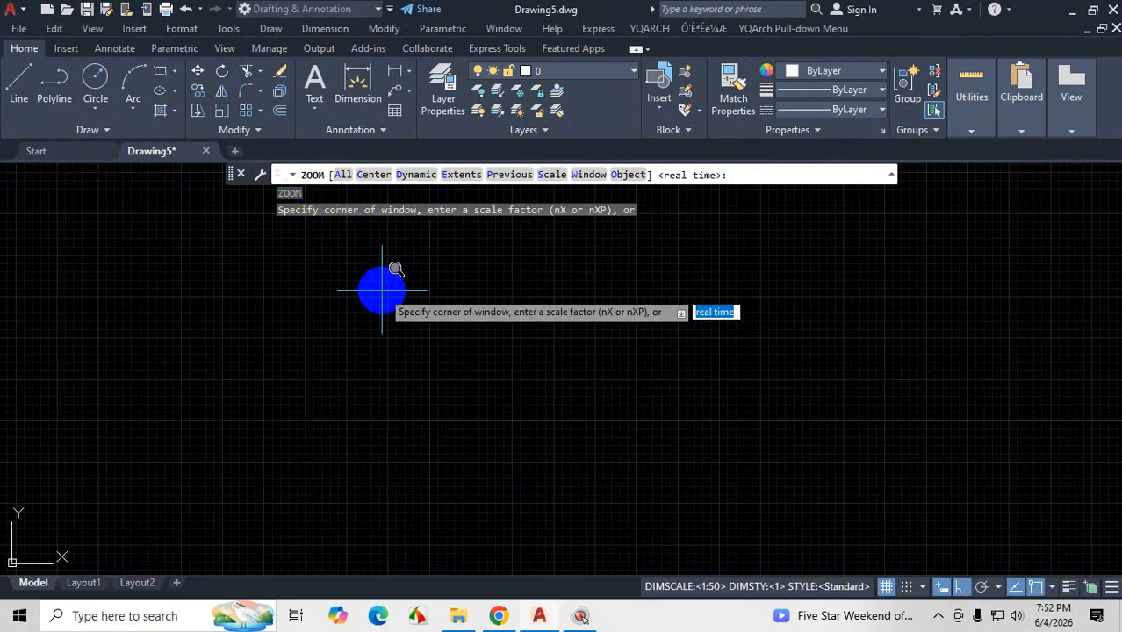
pyautogui.write('1')
pyautogui.press('BackSpace')
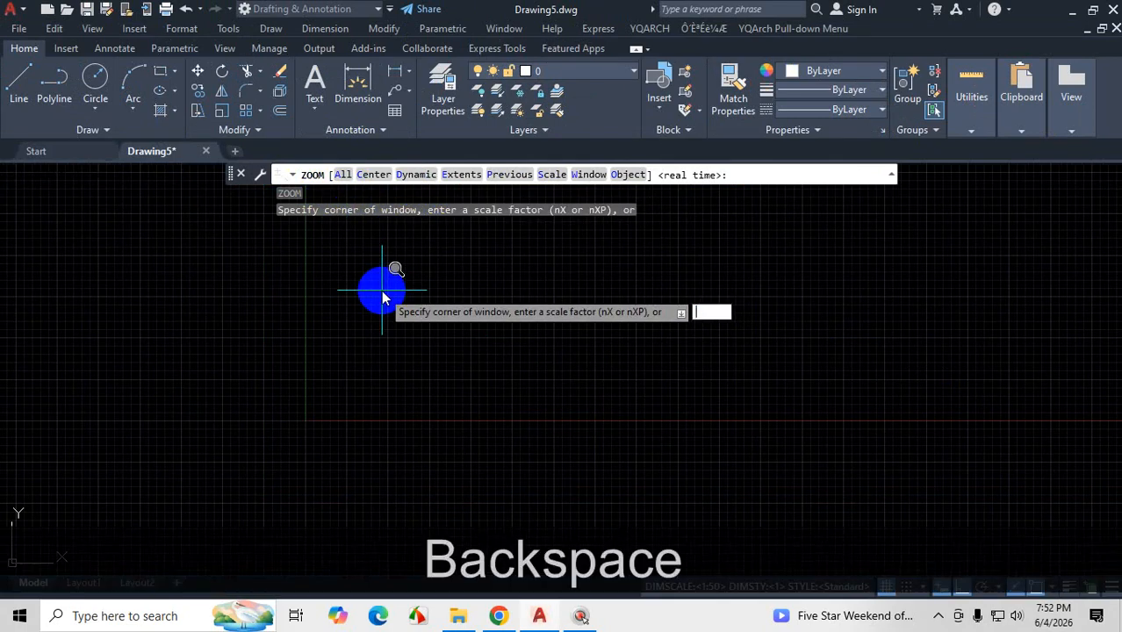
pyautogui.write('a')
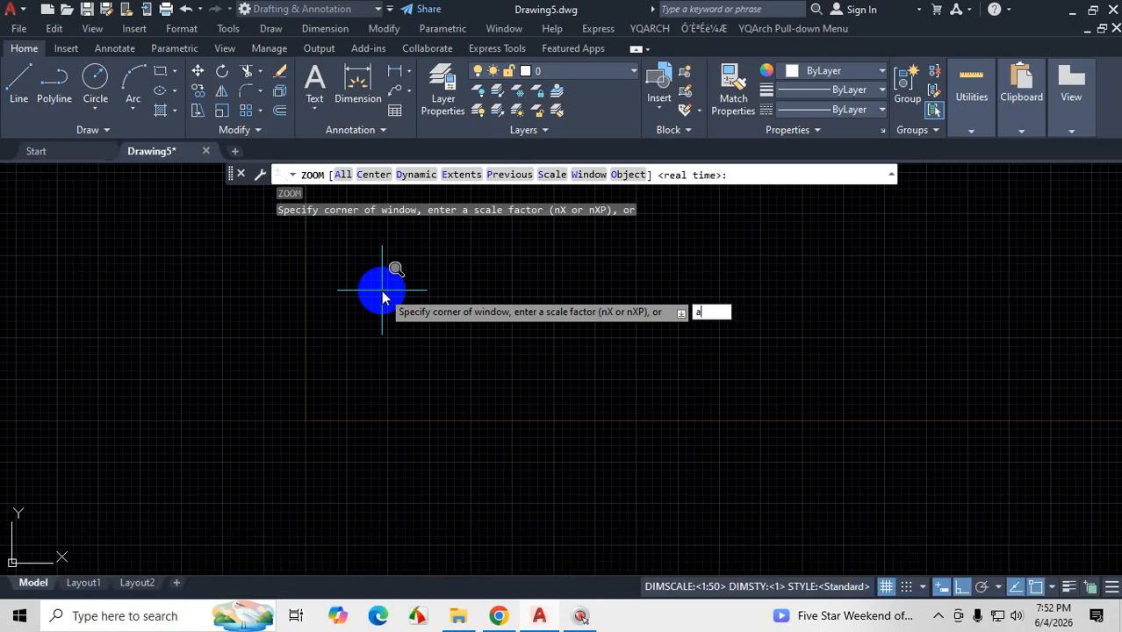
pyautogui.press('Return')
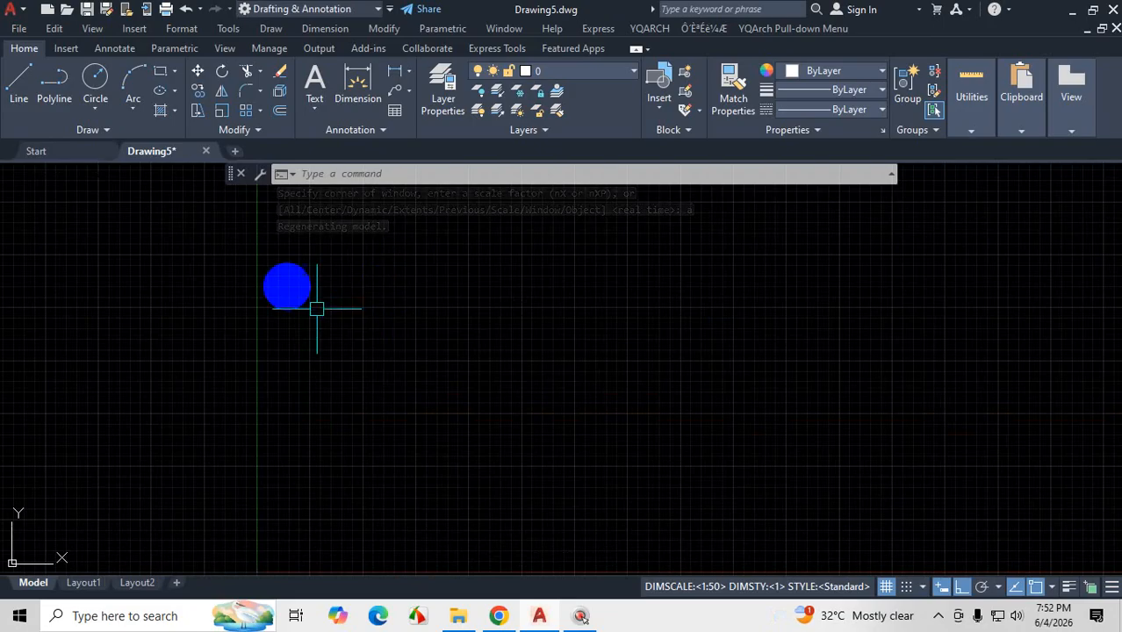
pyautogui.click(886, 586)
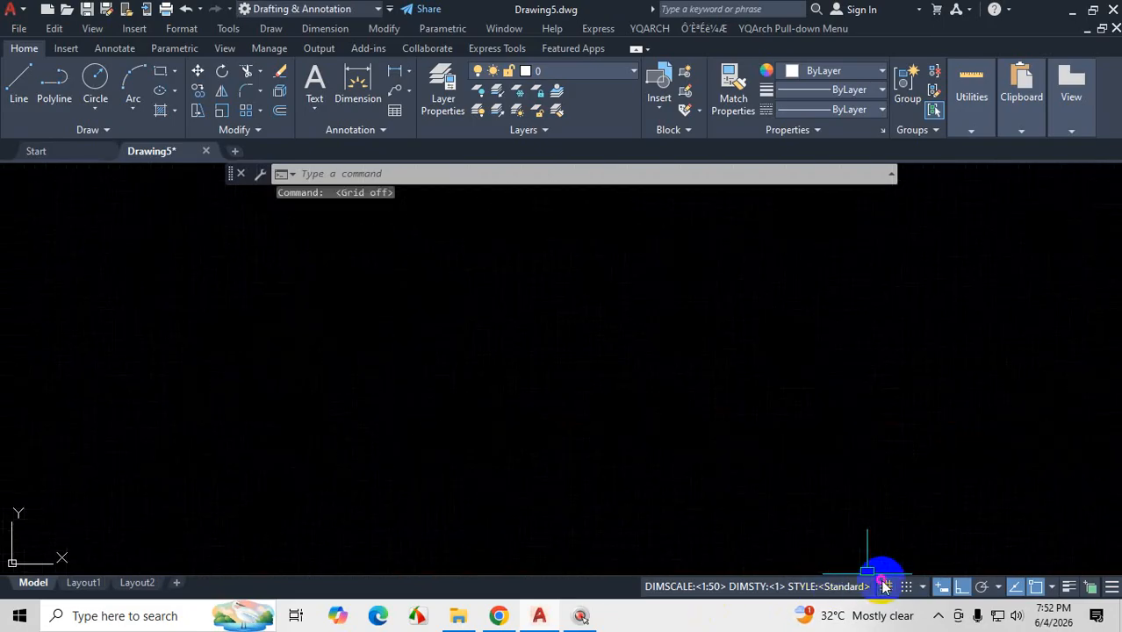
pyautogui.click(19, 83)
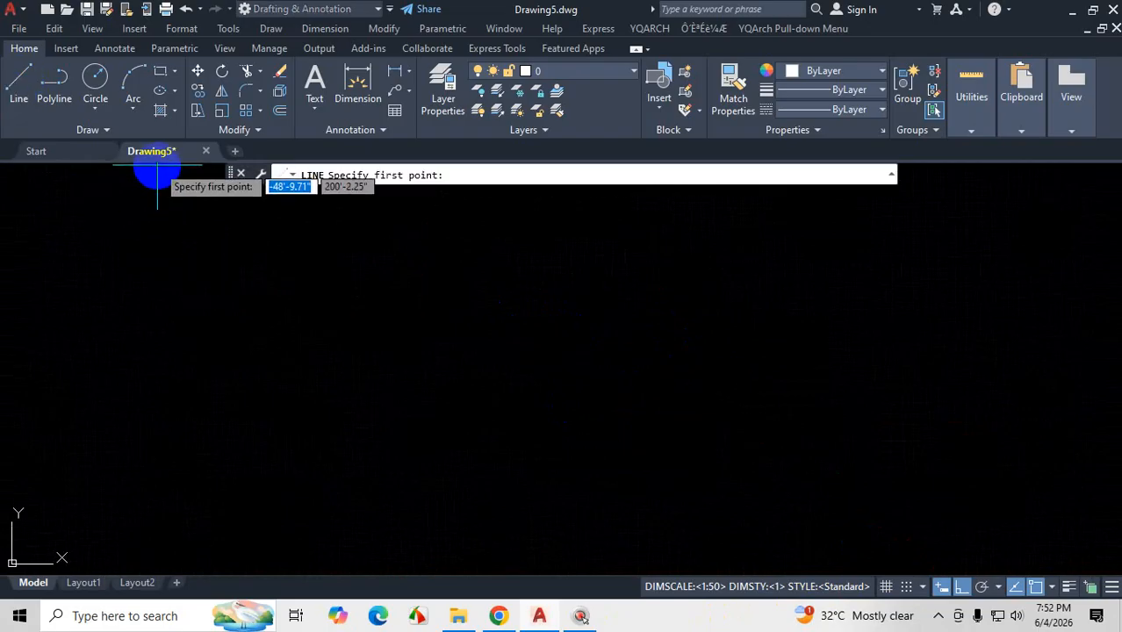
pyautogui.click(157, 173)
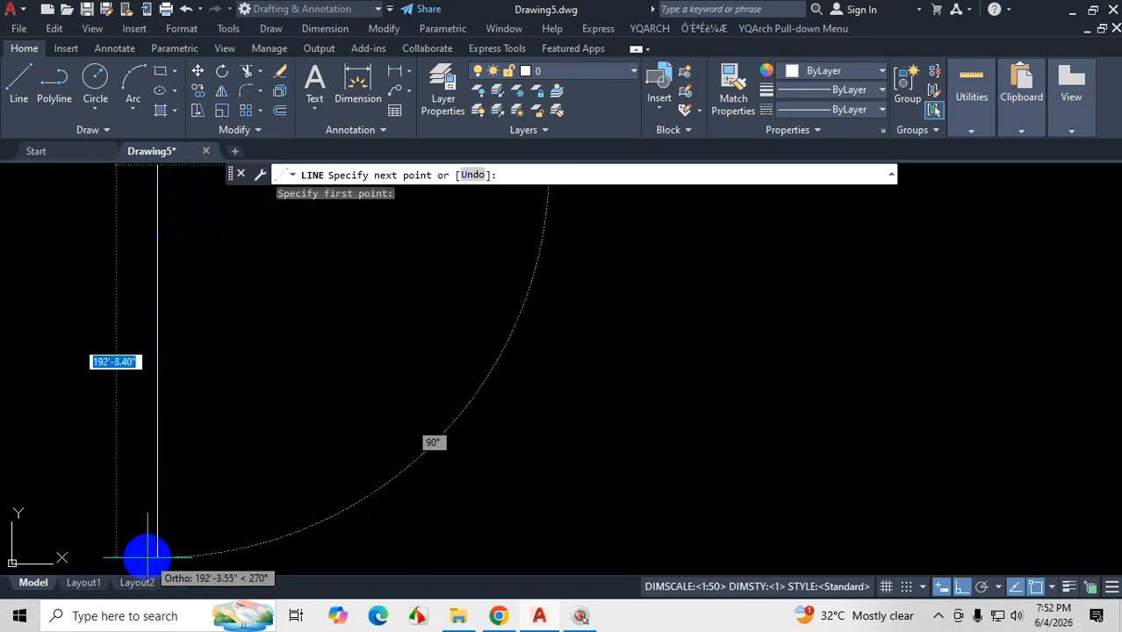
pyautogui.write('`')
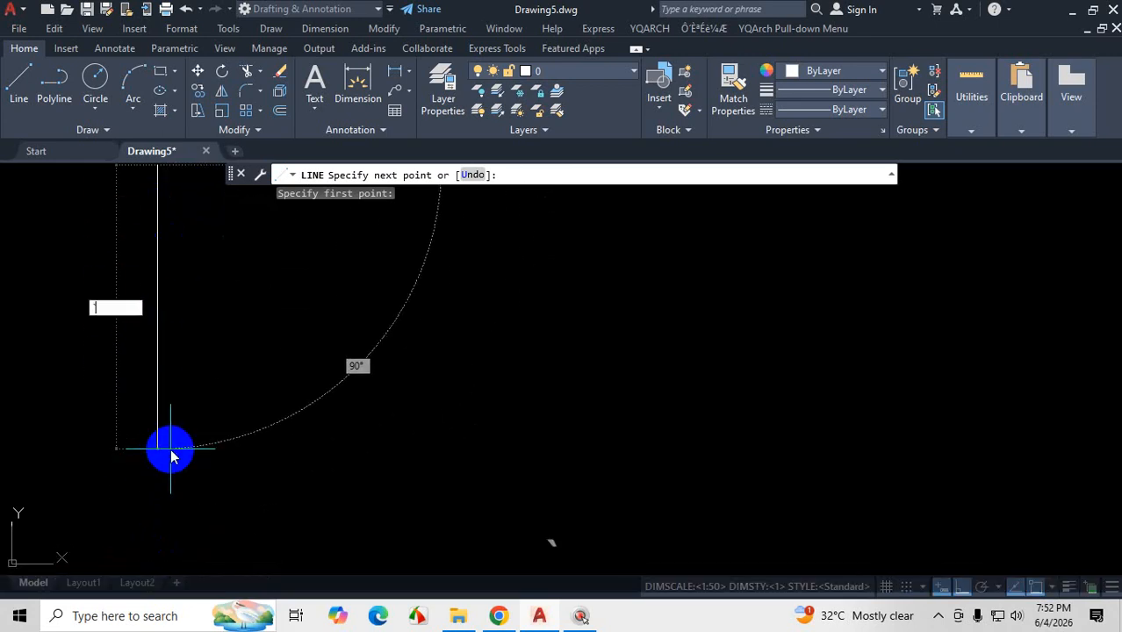
pyautogui.press('Escape')
pyautogui.press('Escape')
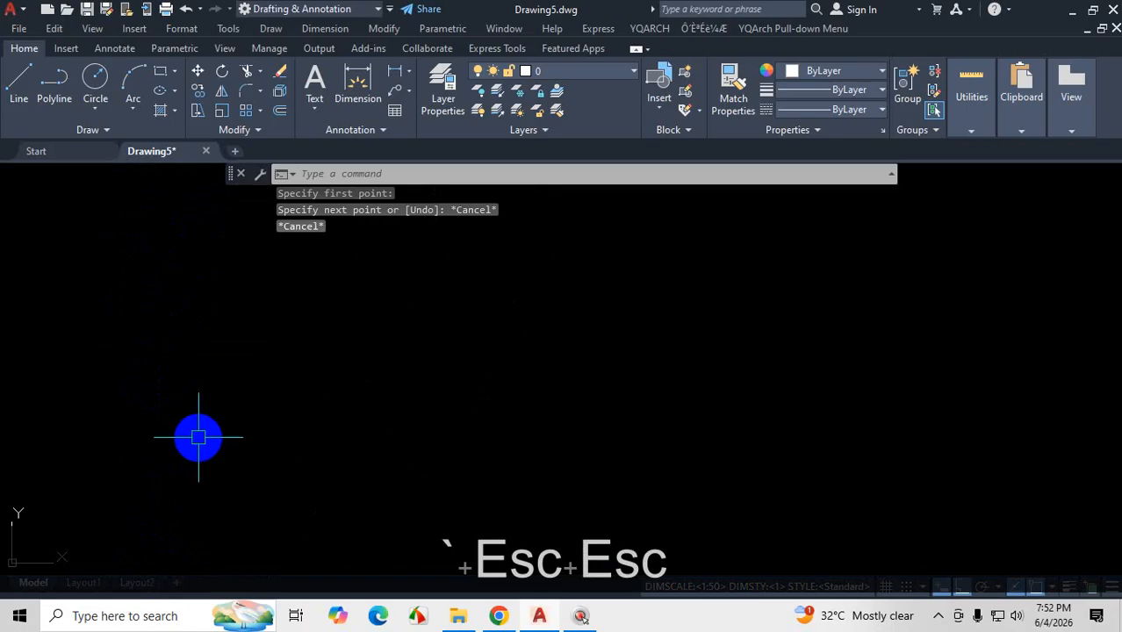
# - Zoom out of the empty drawing and fit the full limits in view again using Zoom All
pyautogui.scroll(-3, 197, 439)
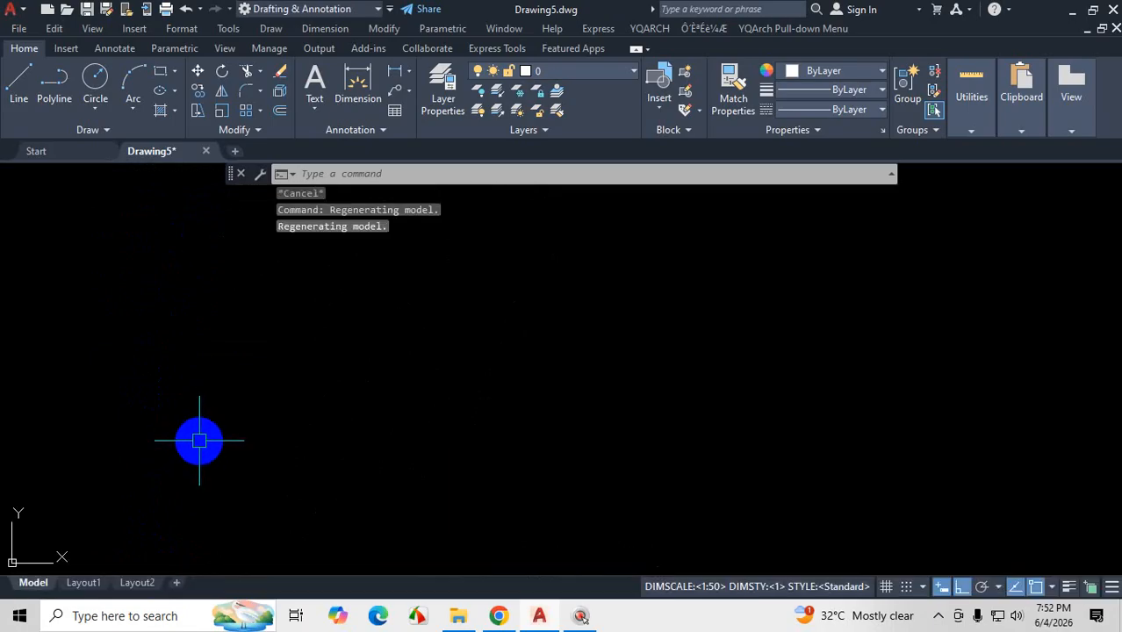
pyautogui.write('z')
pyautogui.press('Return')
pyautogui.write('a')
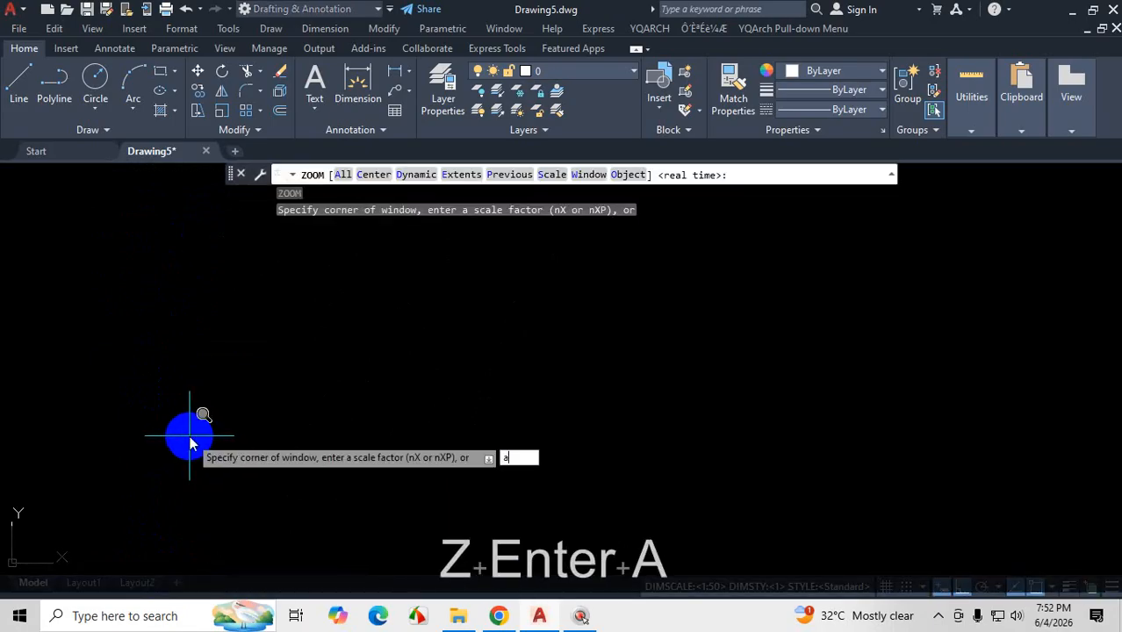
pyautogui.press('Return')
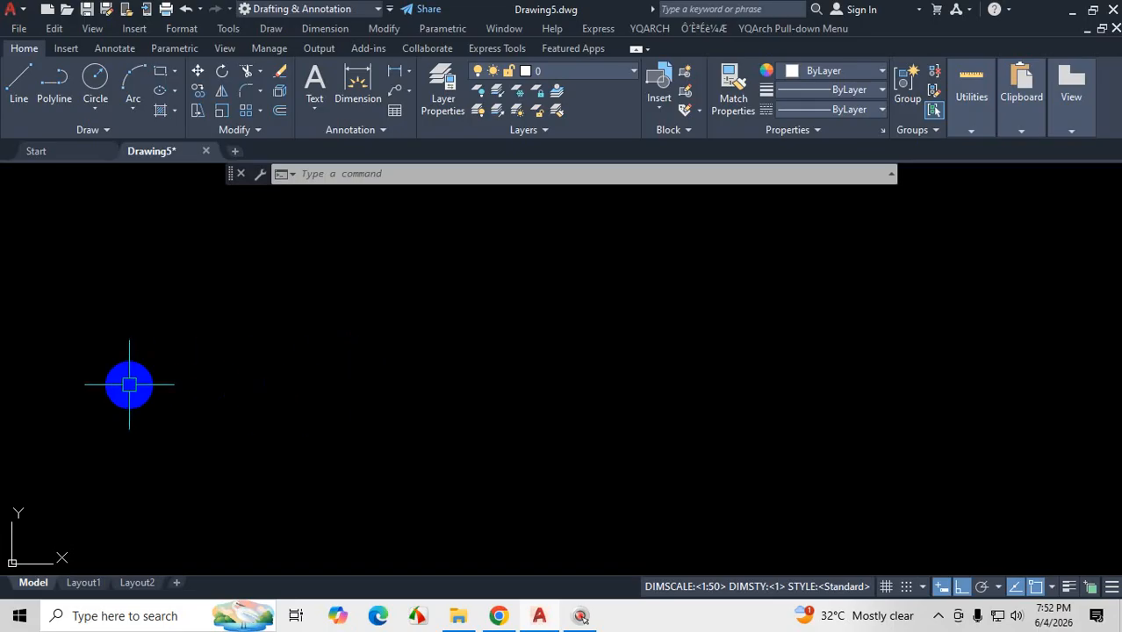
# - Create a new blank drawing and turn off its grid
pyautogui.click(235, 153)
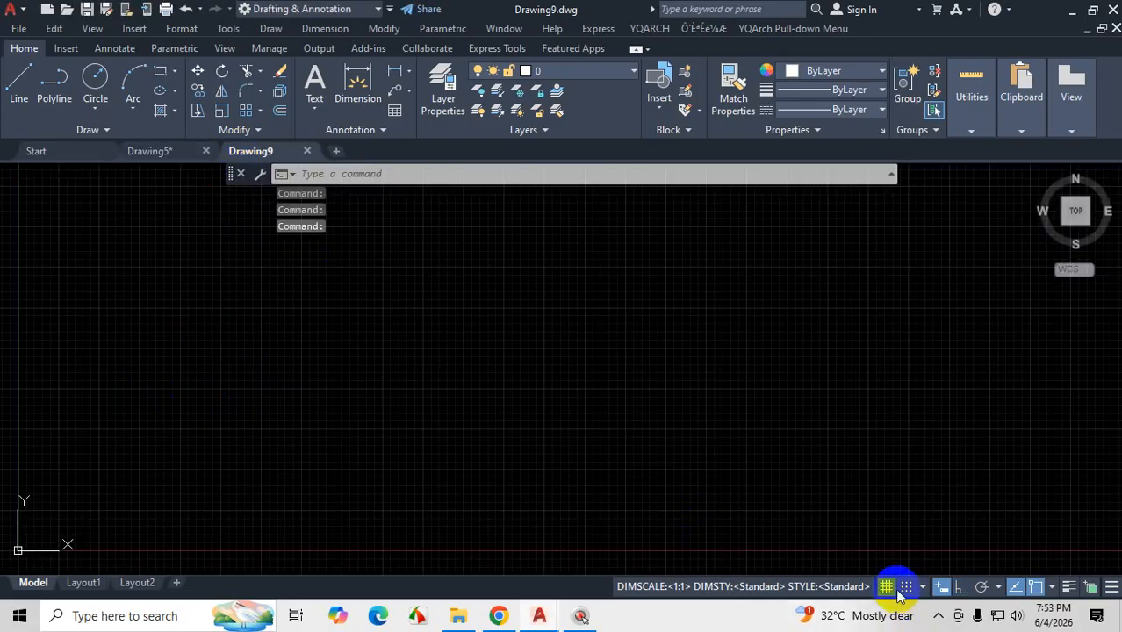
pyautogui.click(890, 588)
pyautogui.moveTo(259, 163)
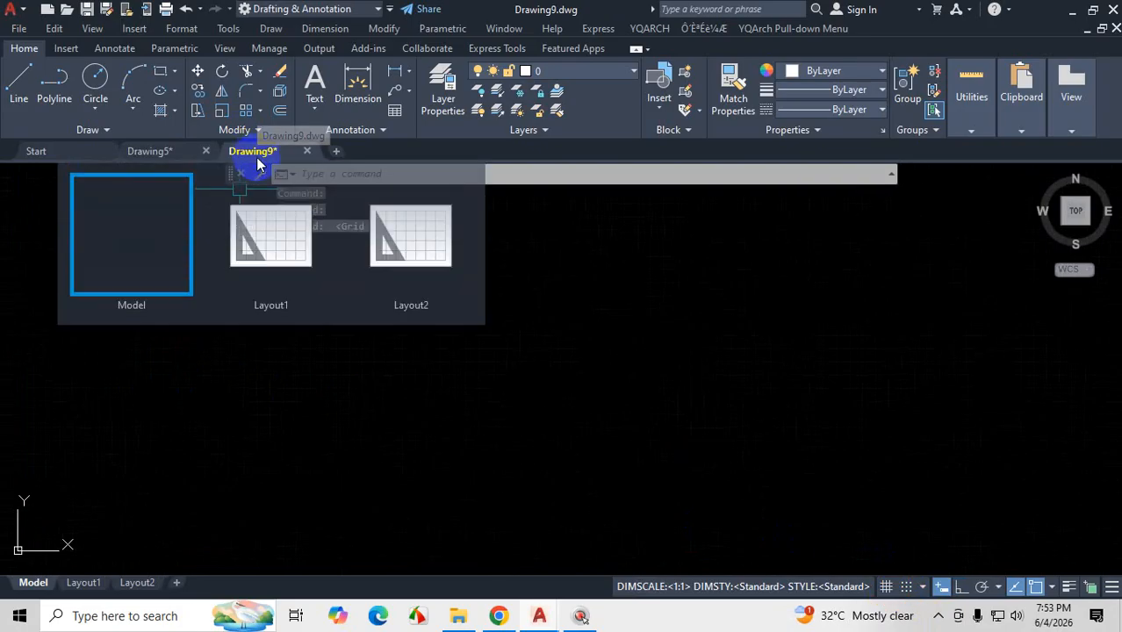
# - Set the new drawing's length units type to Engineering
pyautogui.write('un')
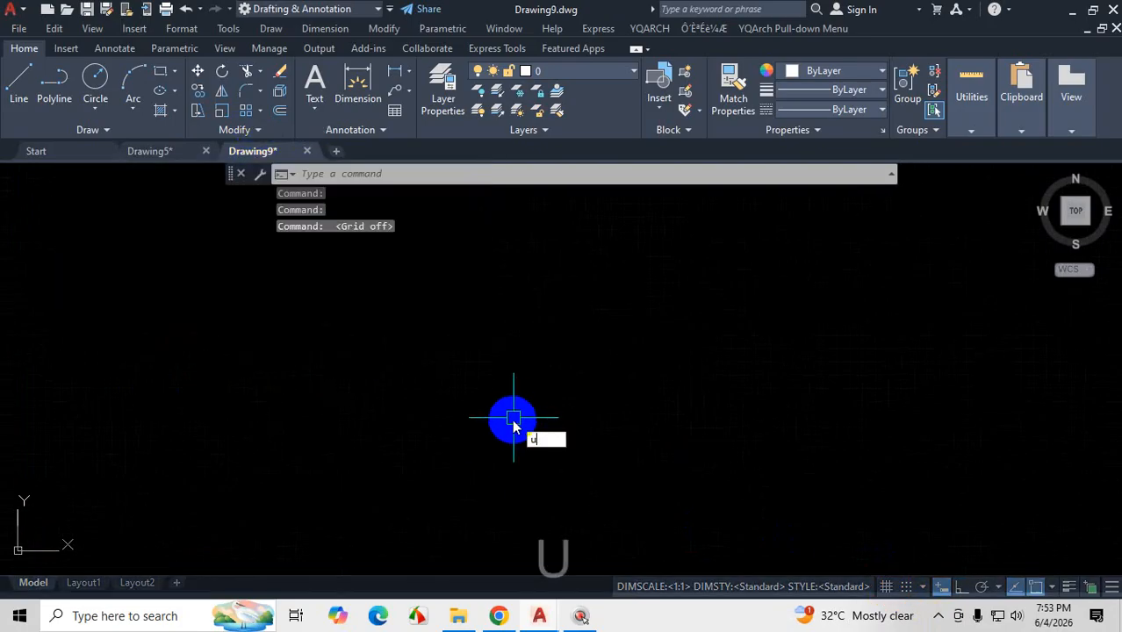
pyautogui.press('Return')
pyautogui.click(516, 198)
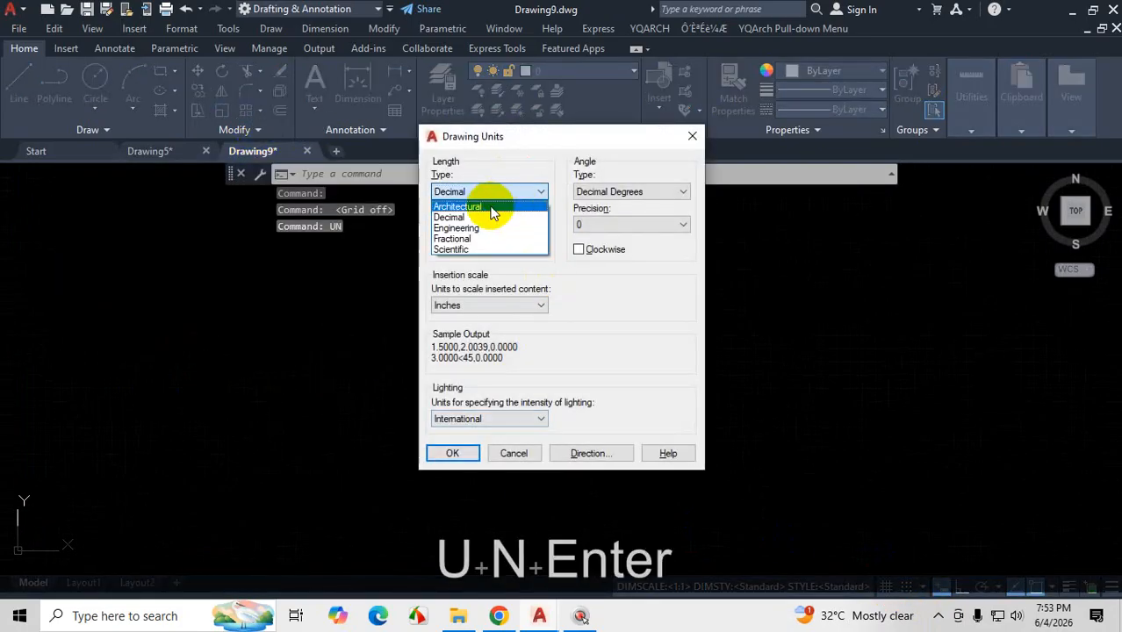
pyautogui.click(488, 229)
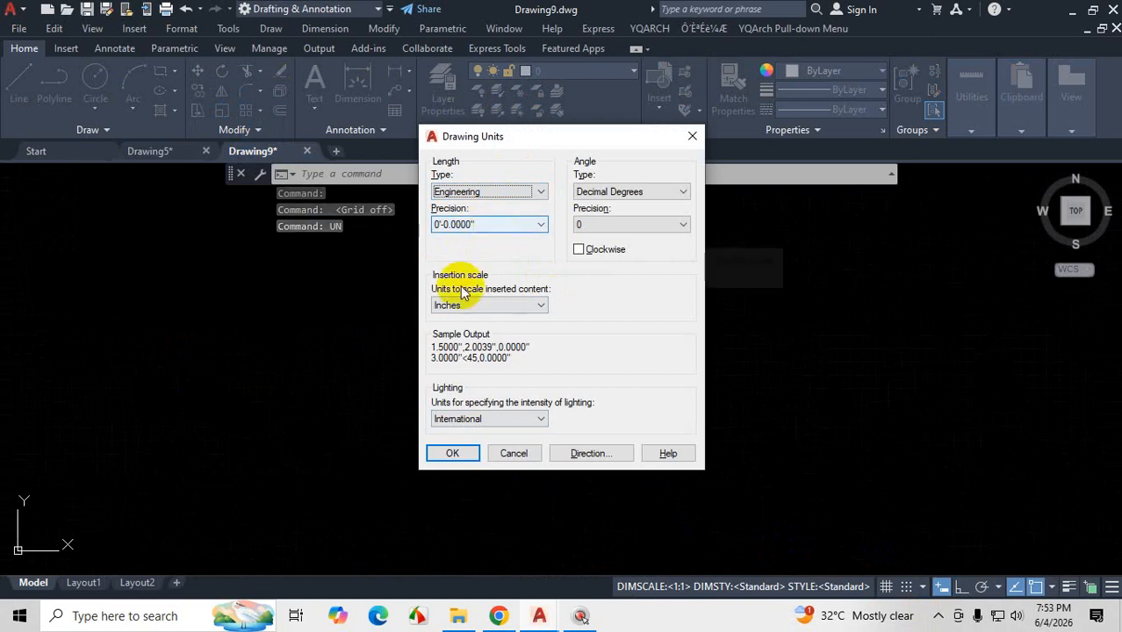
pyautogui.click(451, 452)
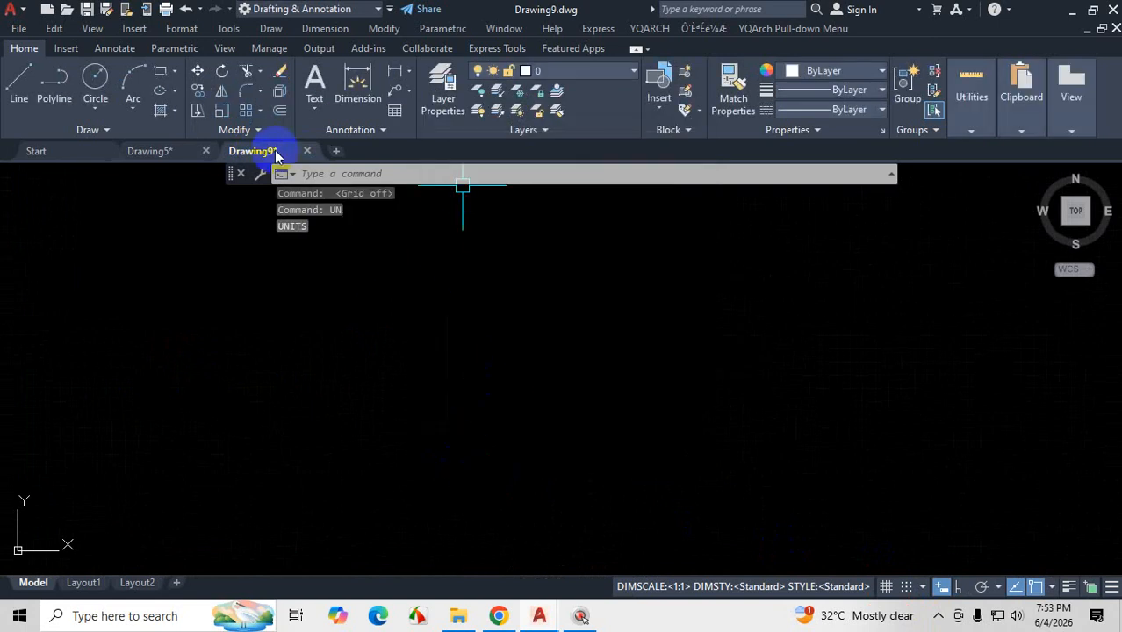
# - Turn on Ortho and draw a horizontal line 50' long from a point near the drawing origin
pyautogui.click(13, 88)
pyautogui.click(74, 382)
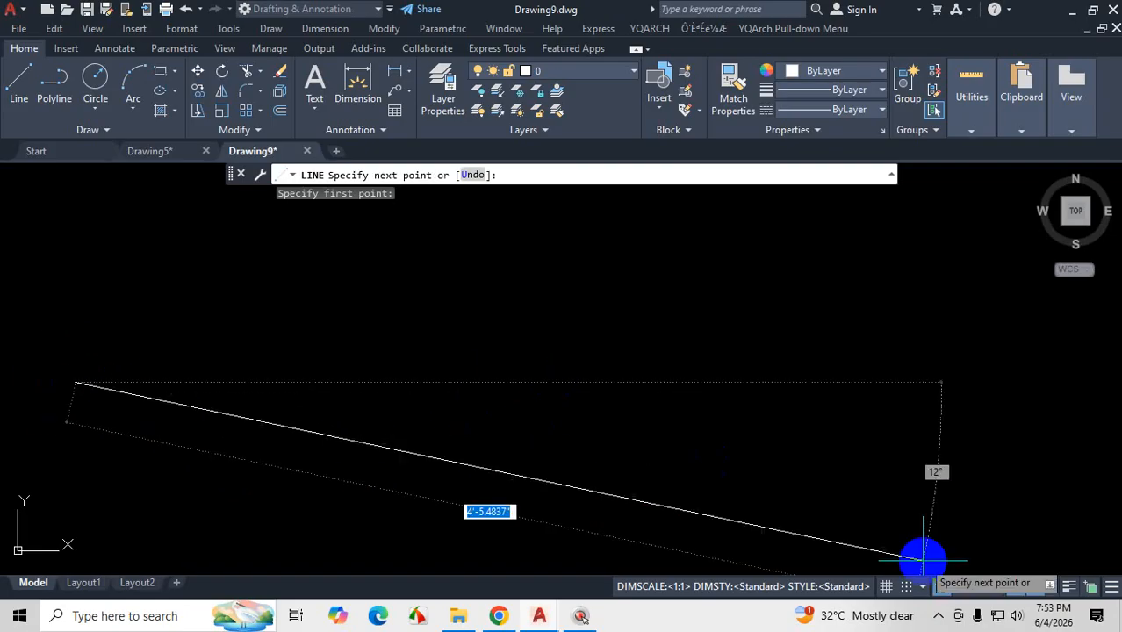
pyautogui.click(961, 587)
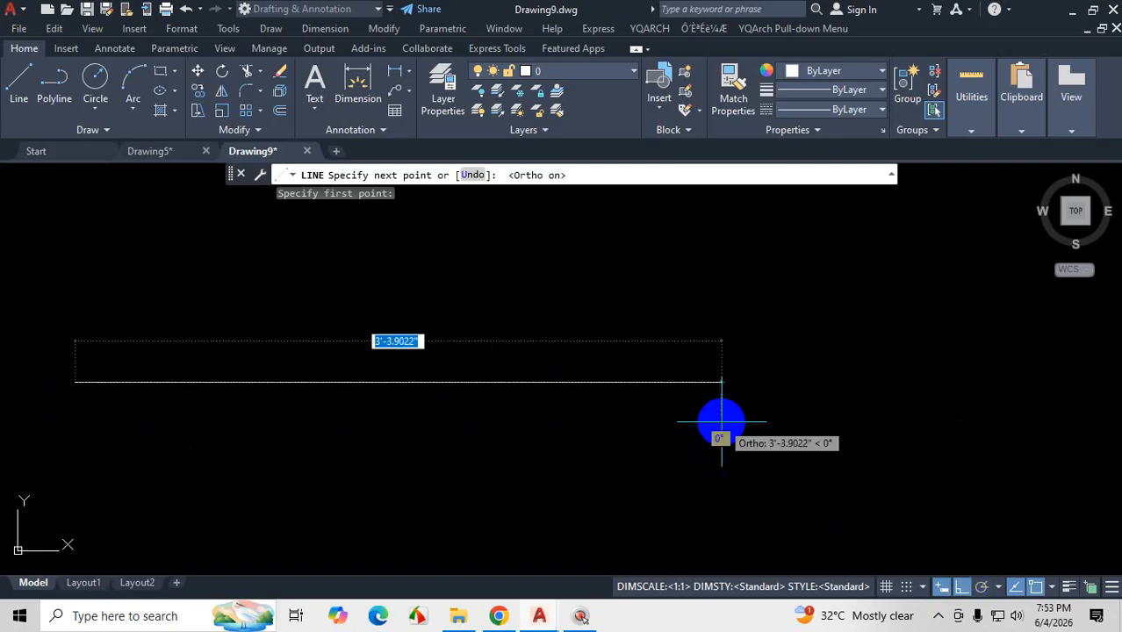
pyautogui.write('100')
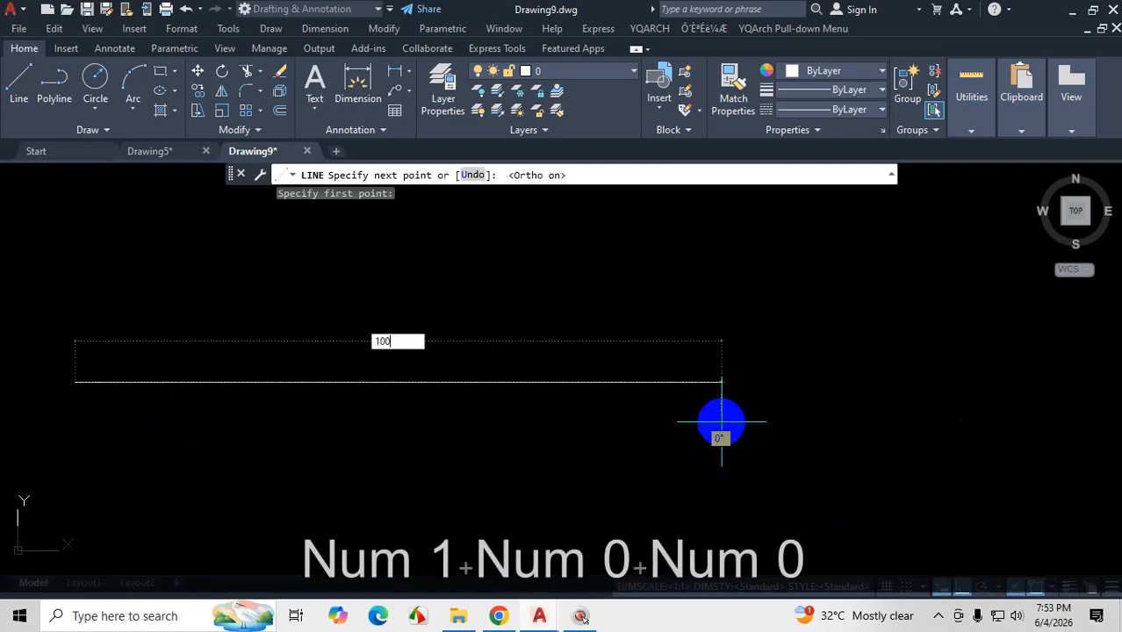
pyautogui.press('BackSpace')
pyautogui.press('BackSpace')
pyautogui.press('BackSpace')
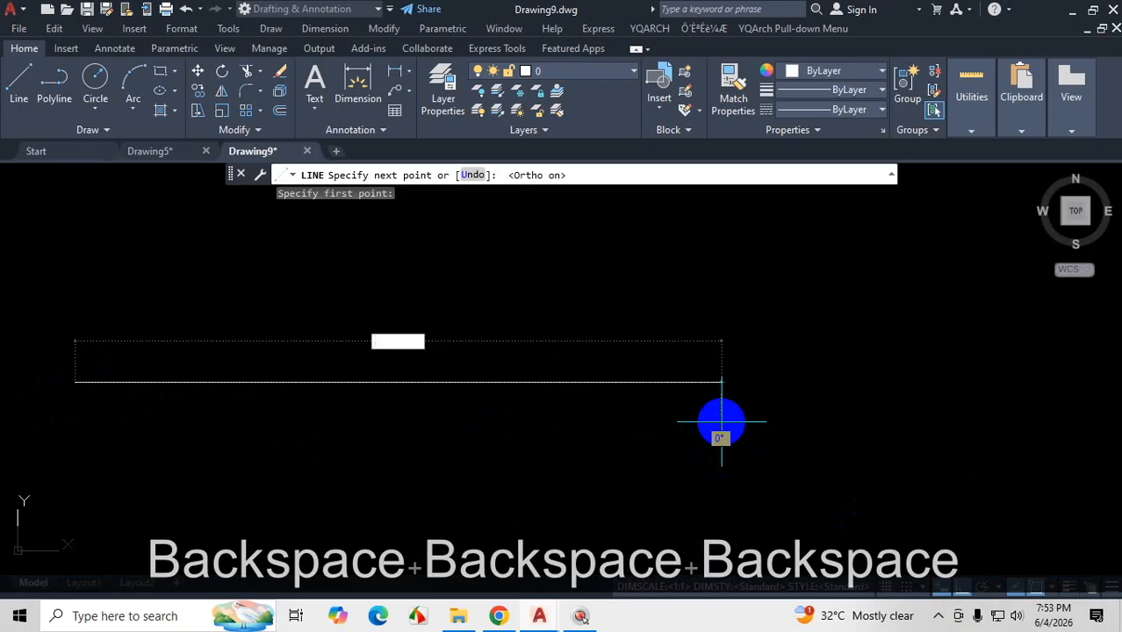
pyautogui.write("50'")
pyautogui.press('Return')
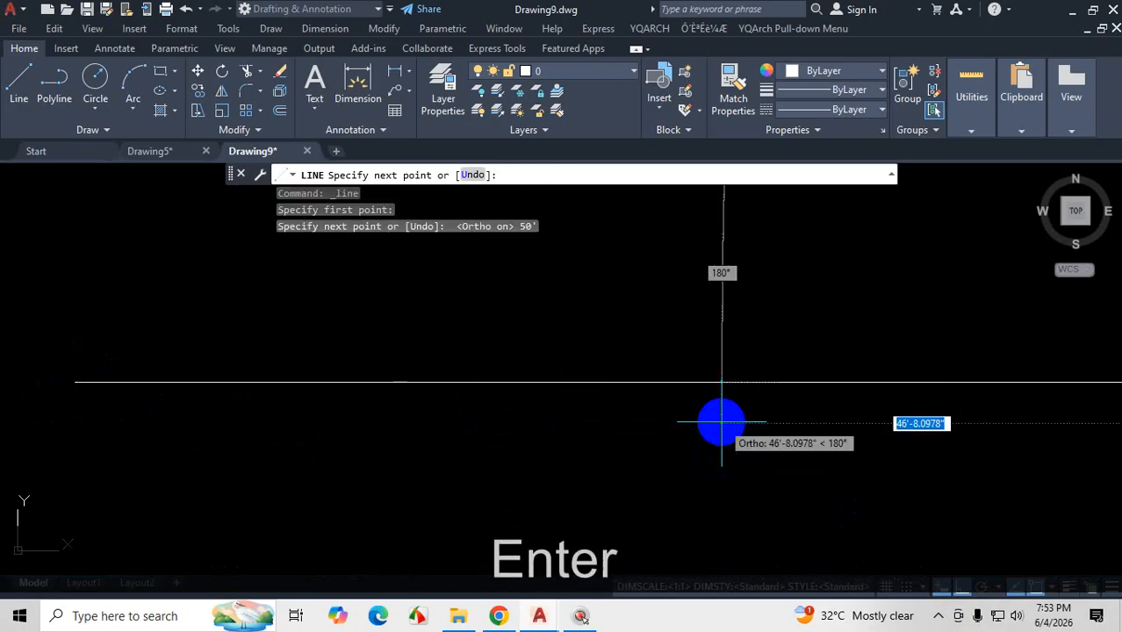
pyautogui.scroll(-3, 609, 404)
pyautogui.scroll(-1, 1108, 461)
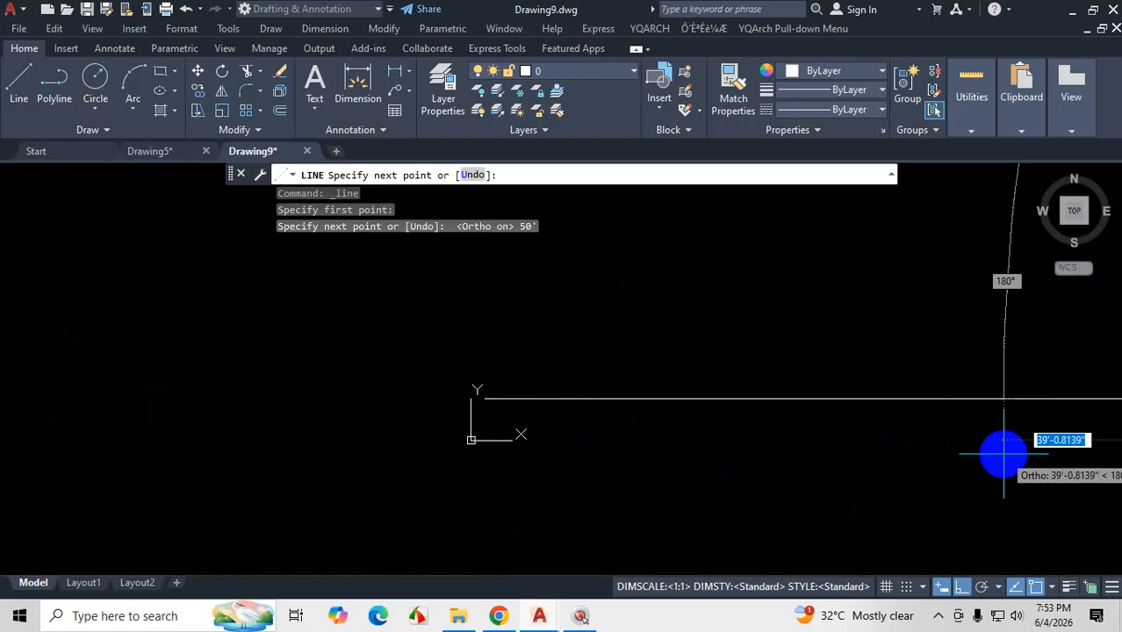
pyautogui.scroll(-1, 764, 426)
pyautogui.scroll(4, 769, 411)
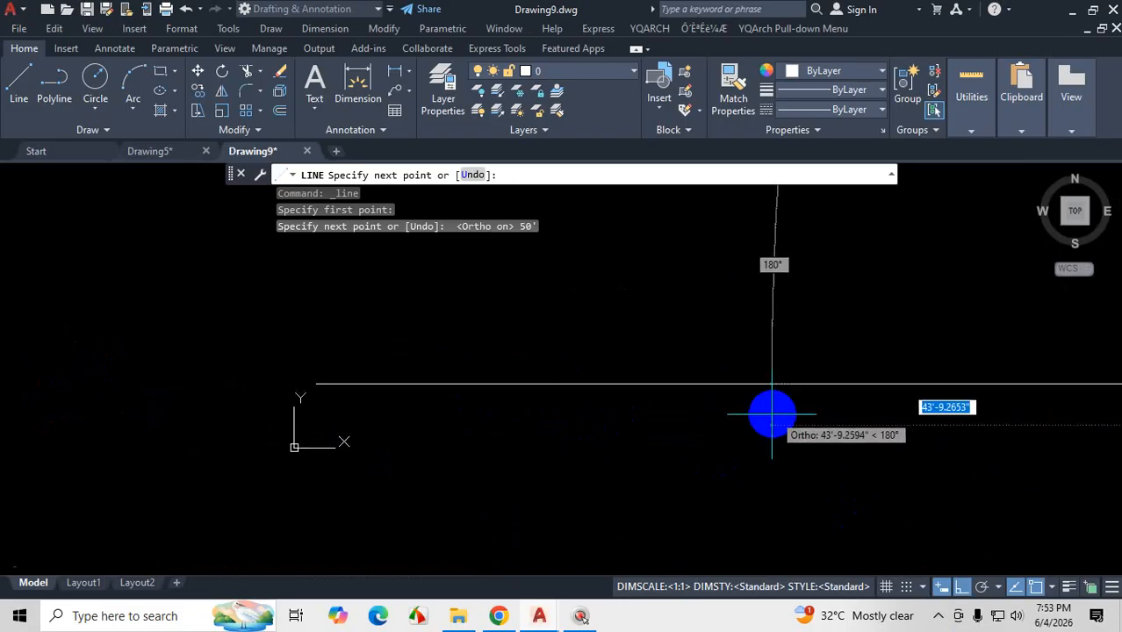
pyautogui.scroll(-1, 769, 412)
pyautogui.scroll(1, 772, 416)
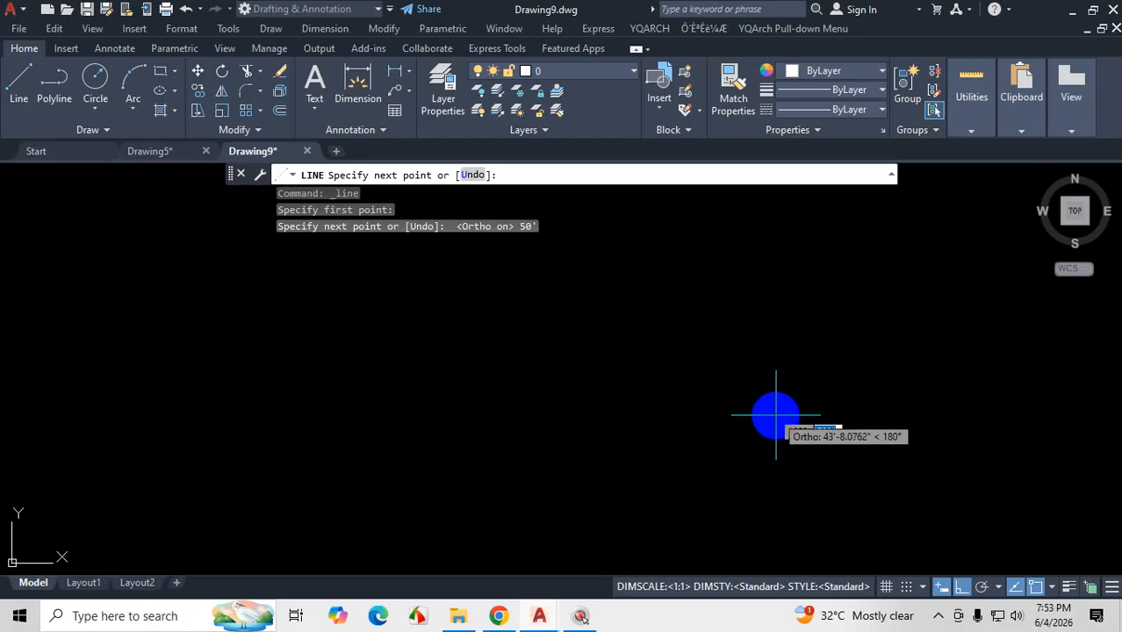
pyautogui.scroll(-1, 771, 416)
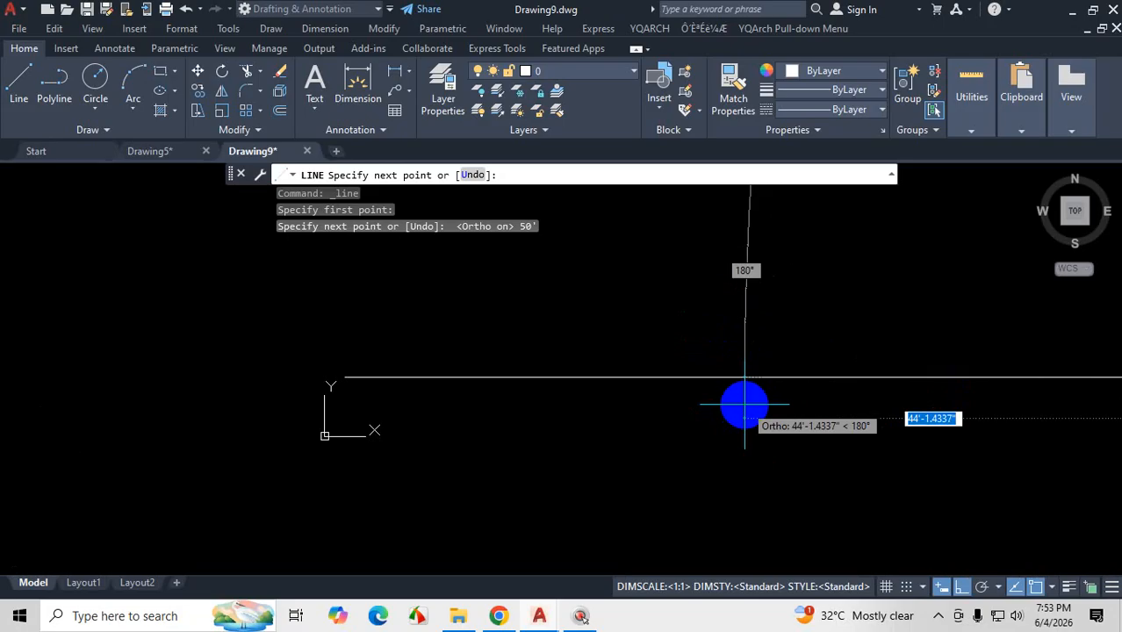
pyautogui.press('Escape')
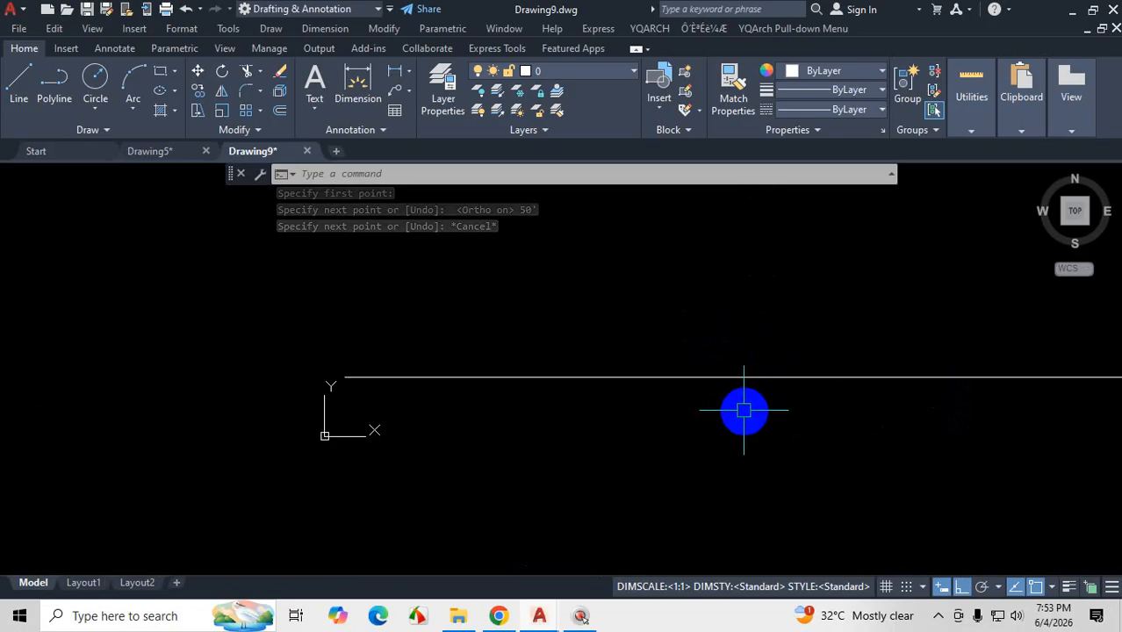
# - Examine both ends and the full extent of the 50' line in the drawing area
pyautogui.scroll(-4, 468, 395)
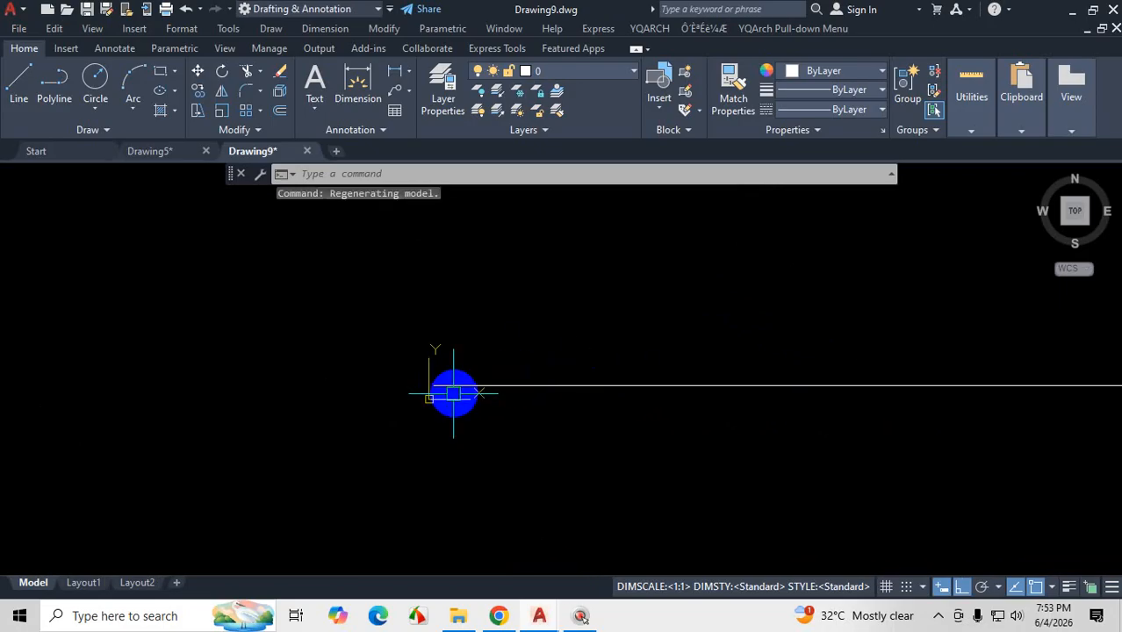
pyautogui.scroll(5, 769, 405)
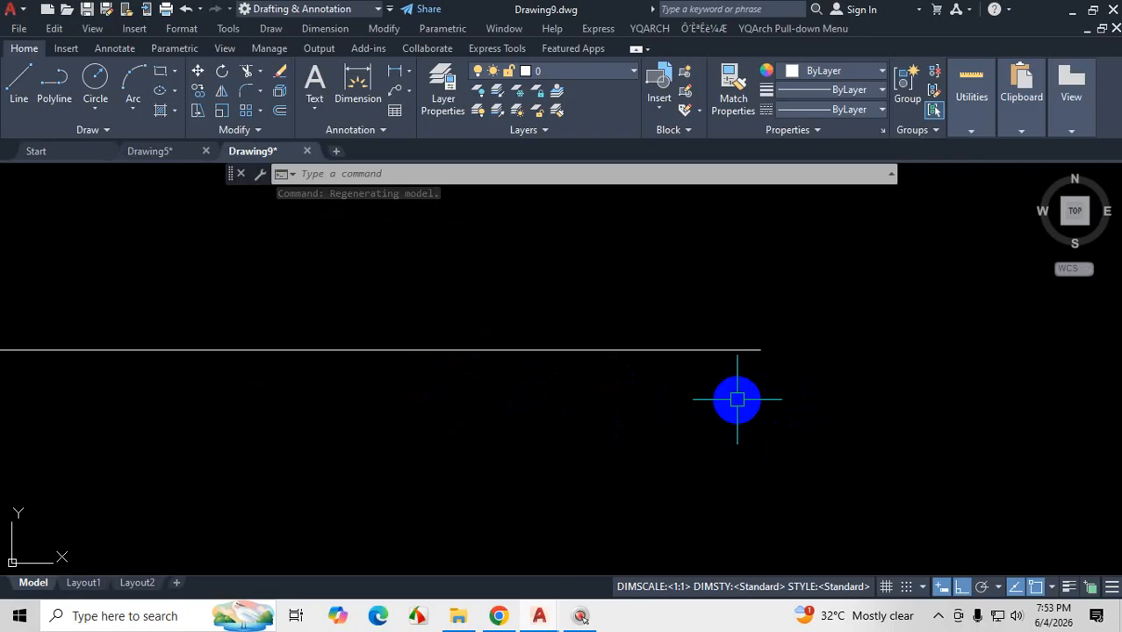
pyautogui.scroll(-2, 737, 399)
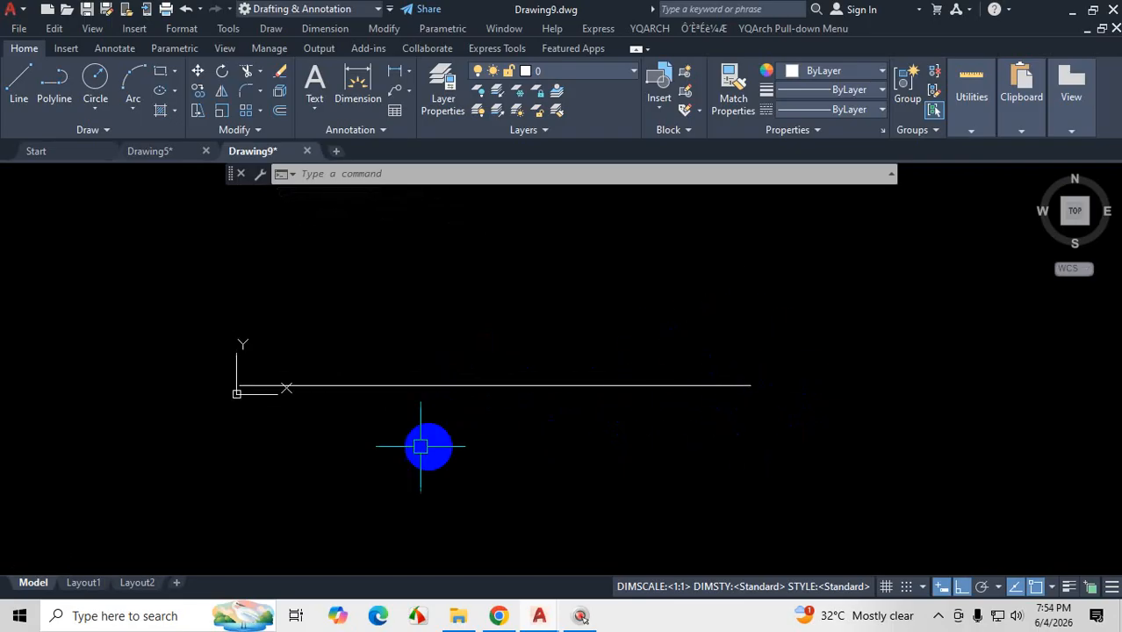
pyautogui.scroll(-3, 393, 444)
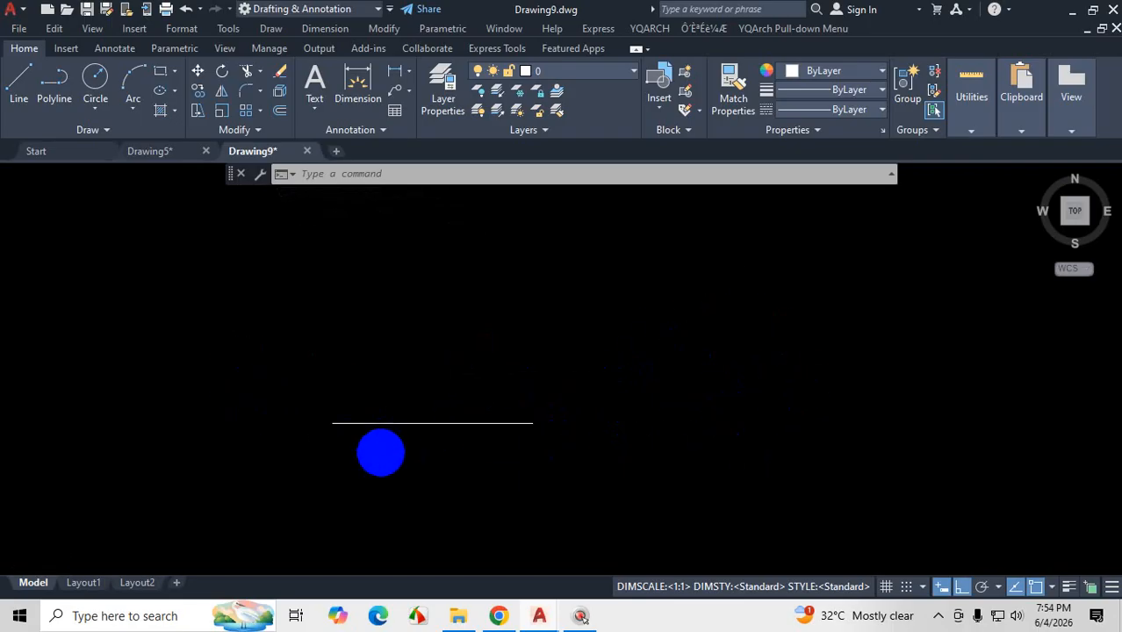
pyautogui.scroll(3, 379, 450)
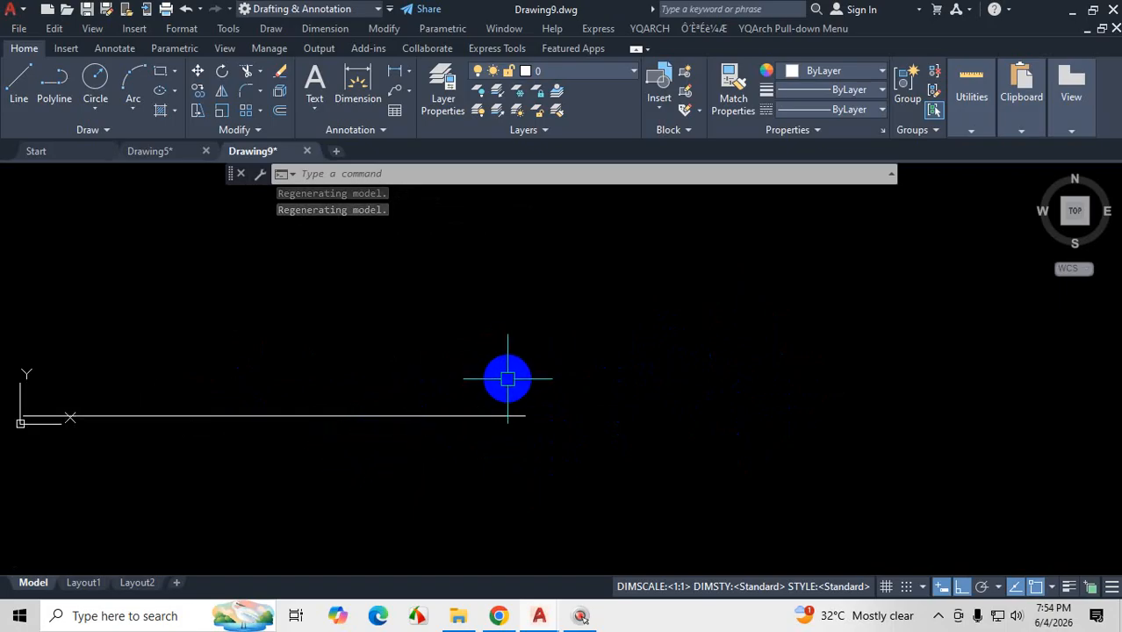
pyautogui.scroll(-2, 539, 368)
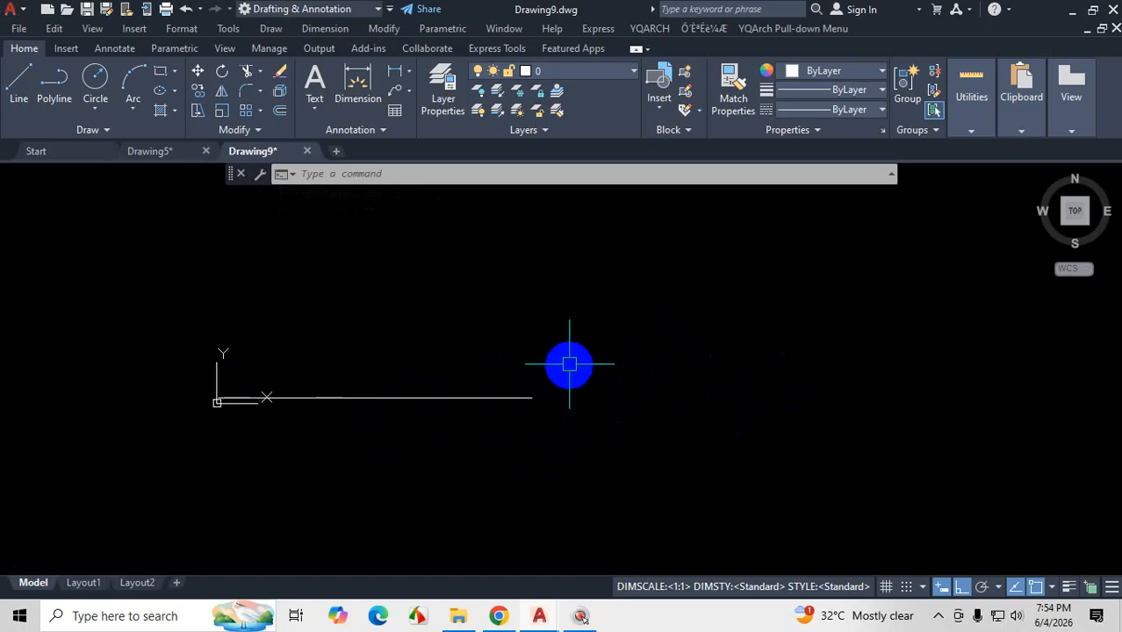
# - Switch to Drawing5 and turn limits checking on with the LIMITS command's ON option
pyautogui.click(180, 151)
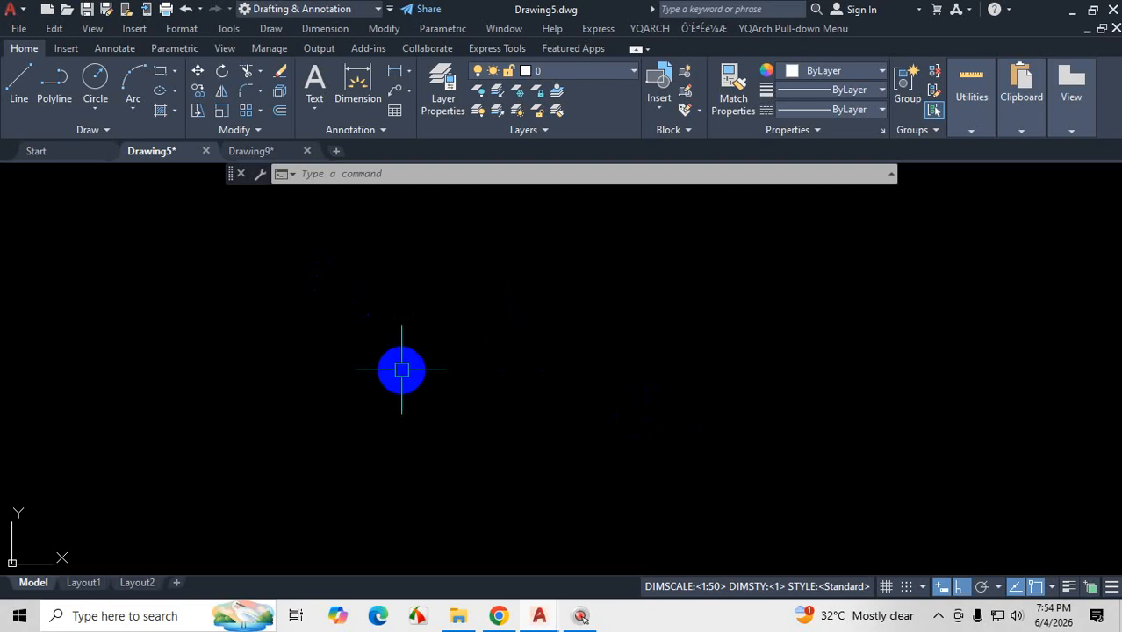
pyautogui.write('l')
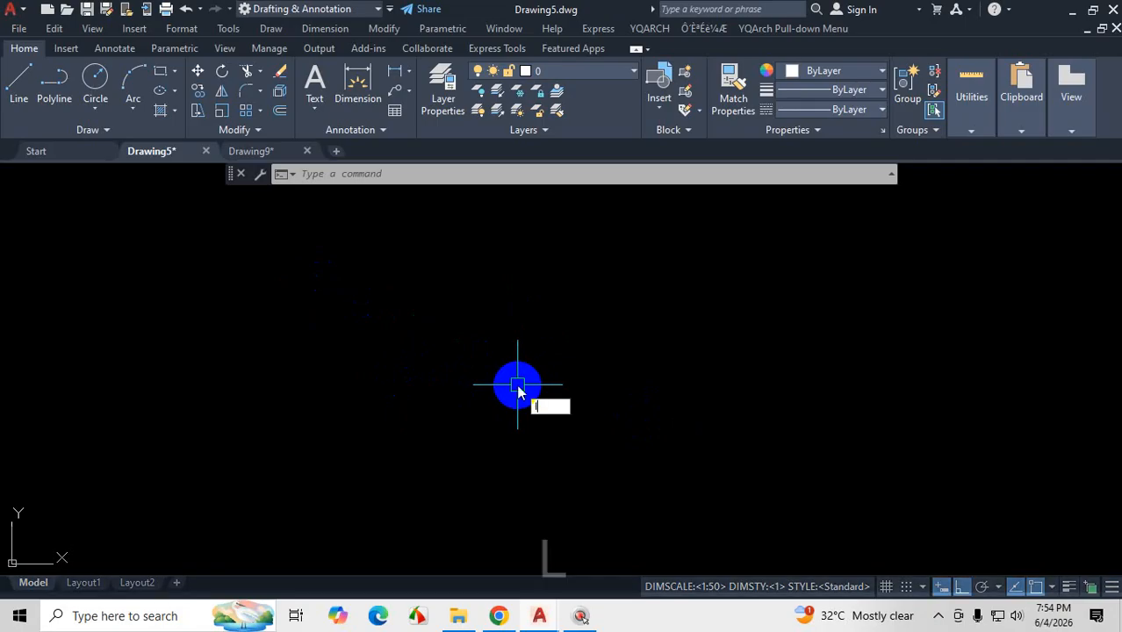
pyautogui.write('im')
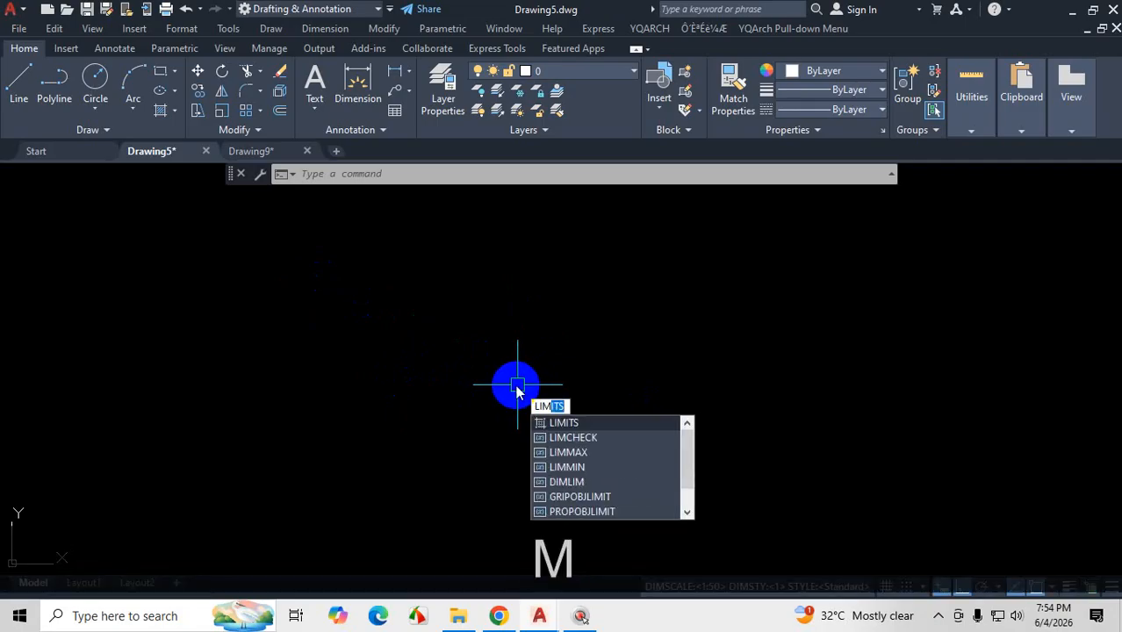
pyautogui.press('Return')
pyautogui.hotkey('ctrl', '1')
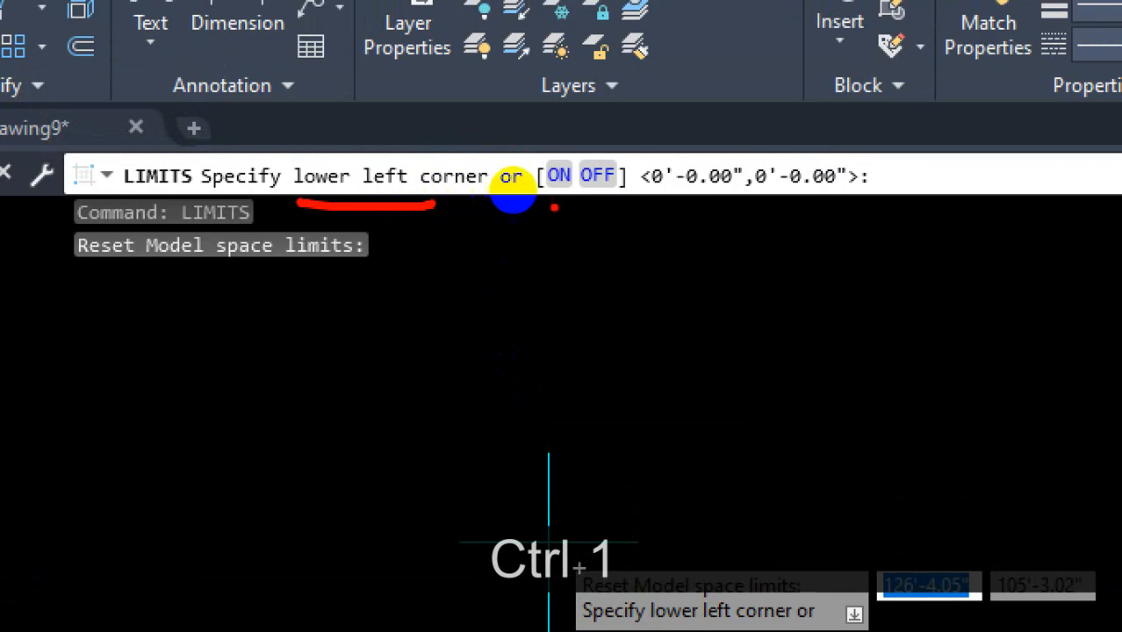
pyautogui.moveTo(569, 149)
pyautogui.mouseDown()
pyautogui.moveTo(526, 165)
pyautogui.moveTo(644, 172)
pyautogui.moveTo(510, 151)
pyautogui.mouseUp()
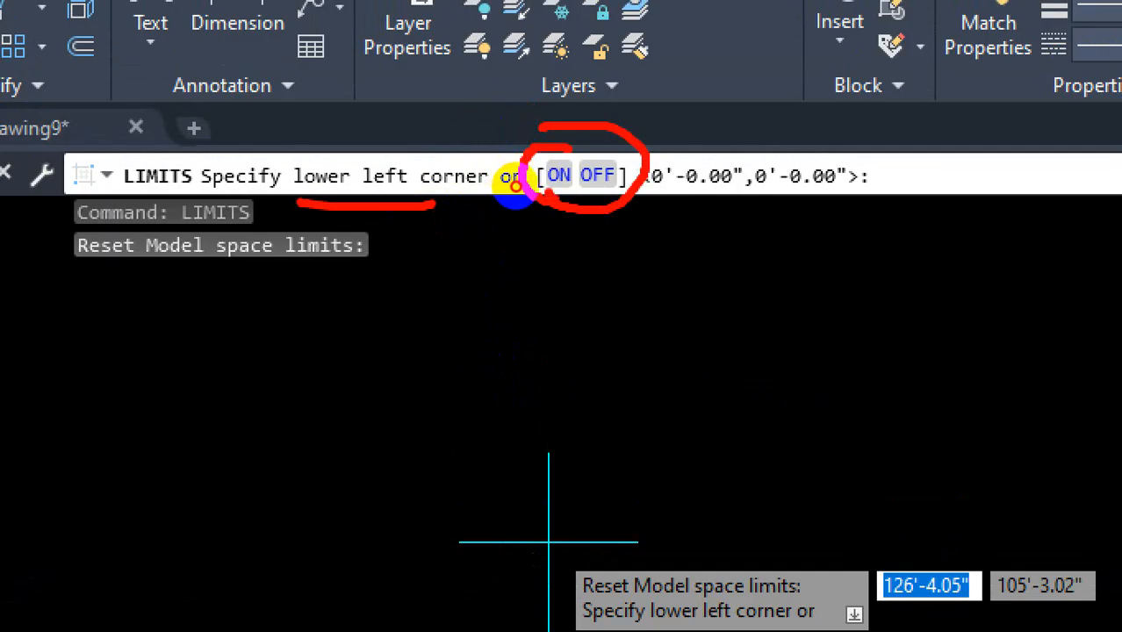
pyautogui.moveTo(605, 119); pyautogui.dragTo(546, 193)
pyautogui.press('Escape')
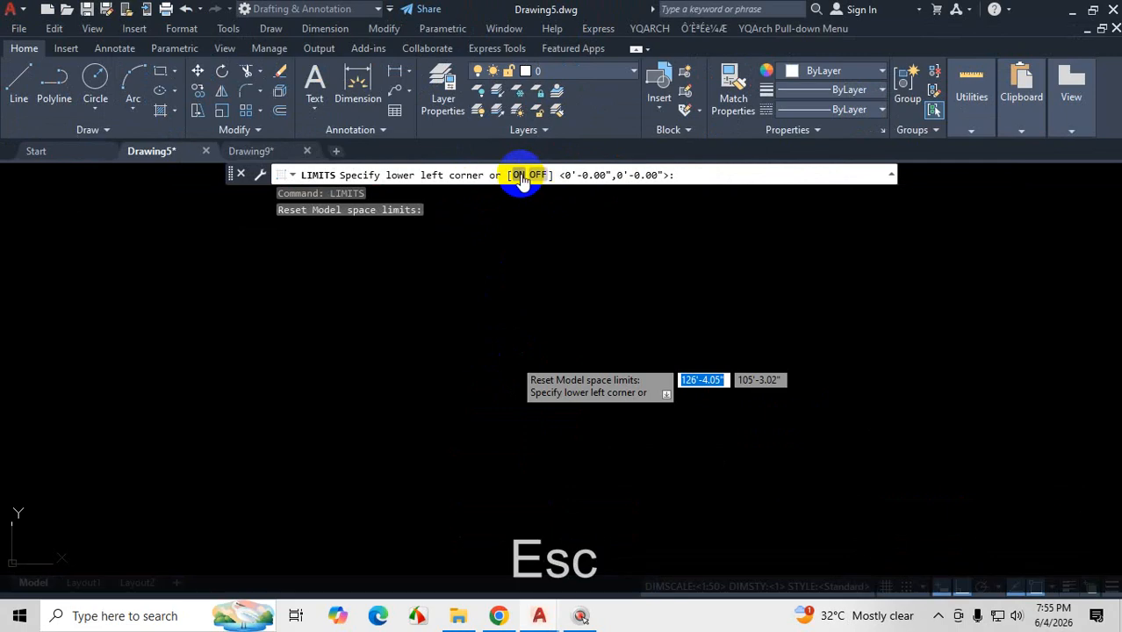
pyautogui.click(518, 175)
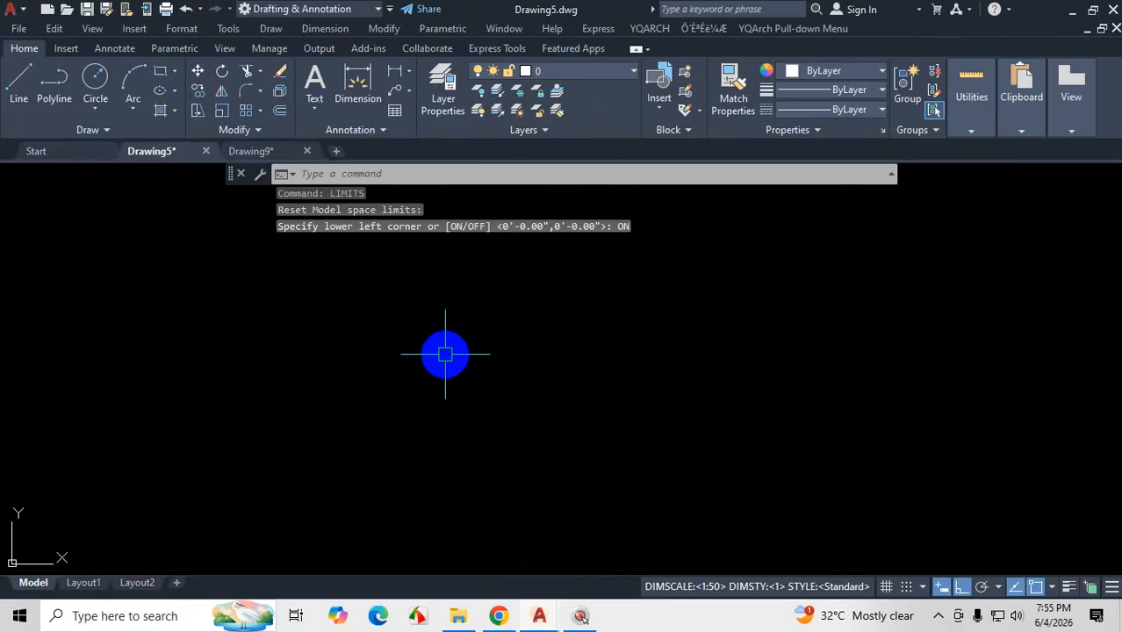
# - Turn on the grid and draw a circle of about 2'-6" radius inside the limits near the origin
pyautogui.click(93, 86)
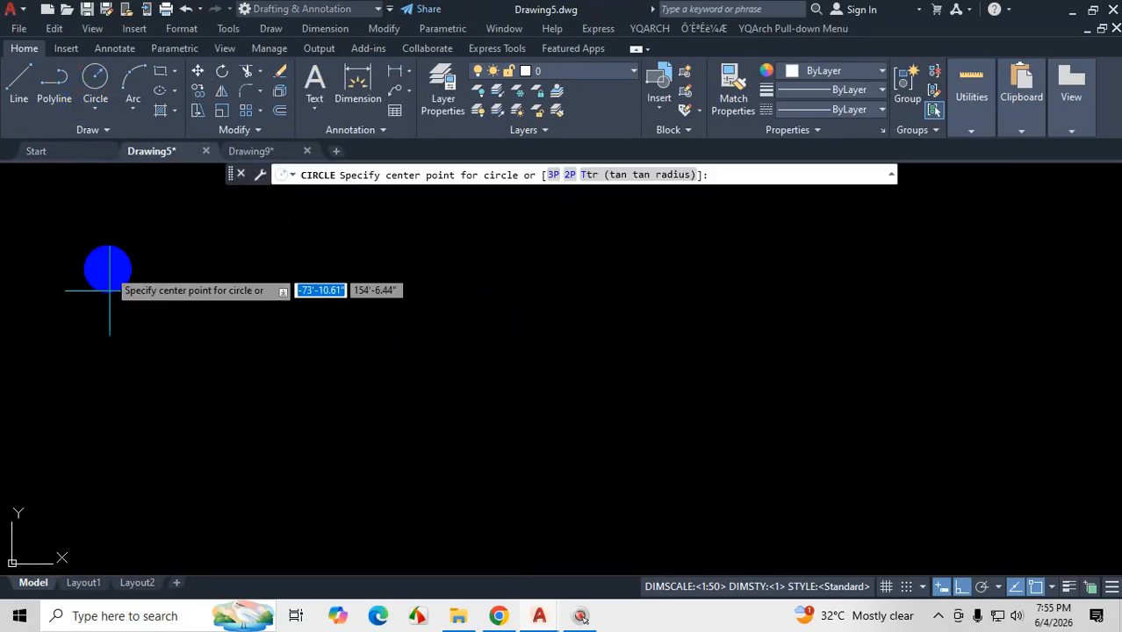
pyautogui.click(887, 585)
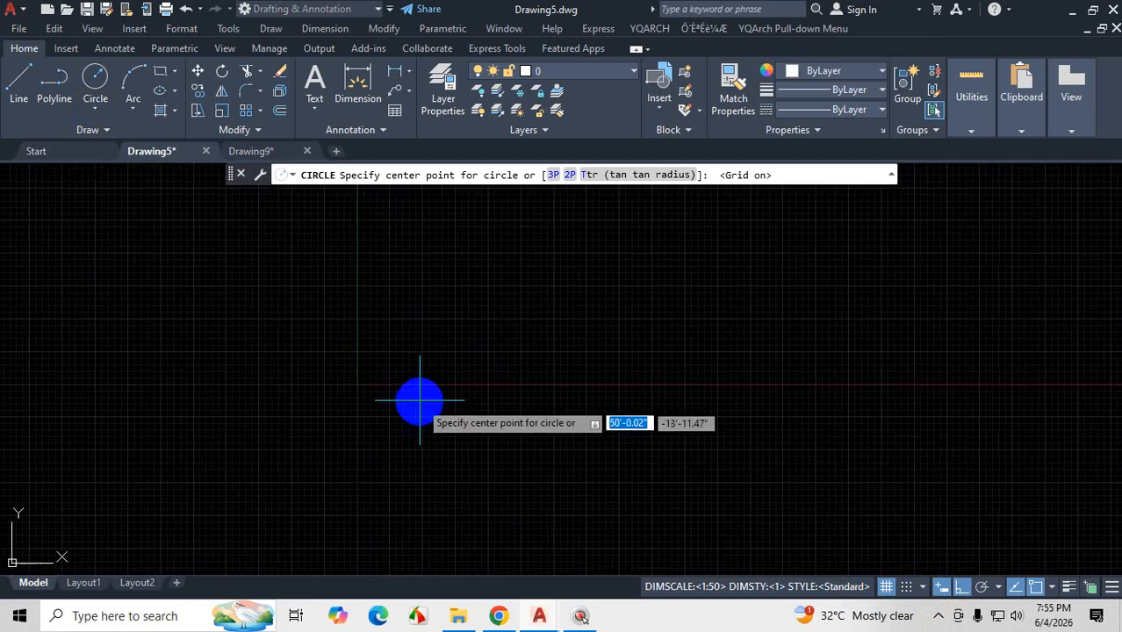
pyautogui.click(323, 382)
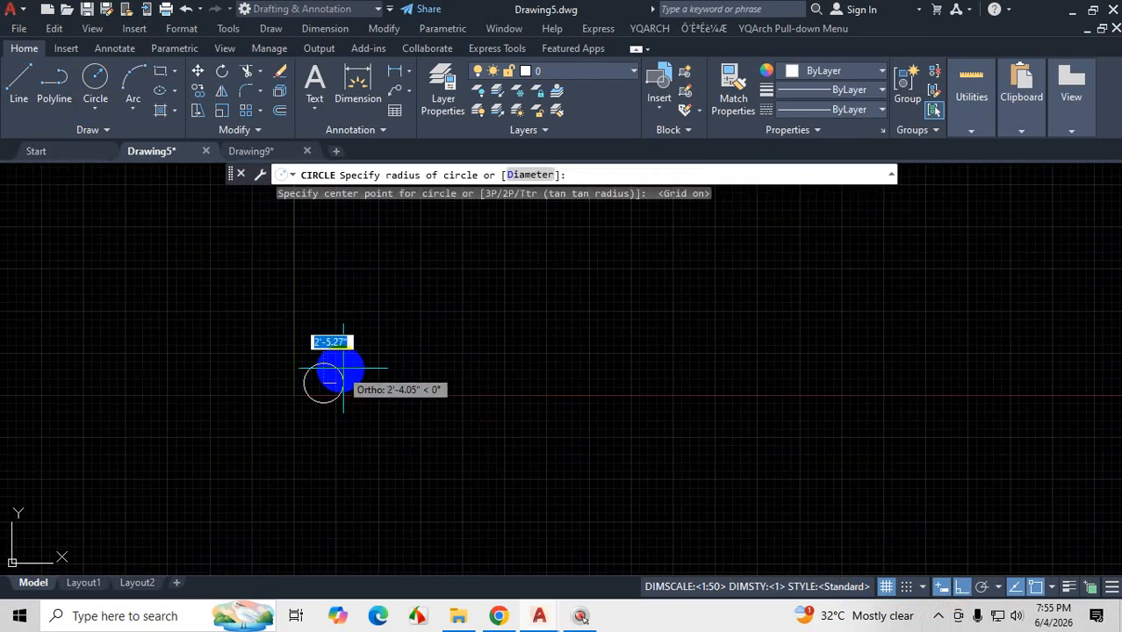
pyautogui.click(344, 369)
pyautogui.scroll(2, 314, 388)
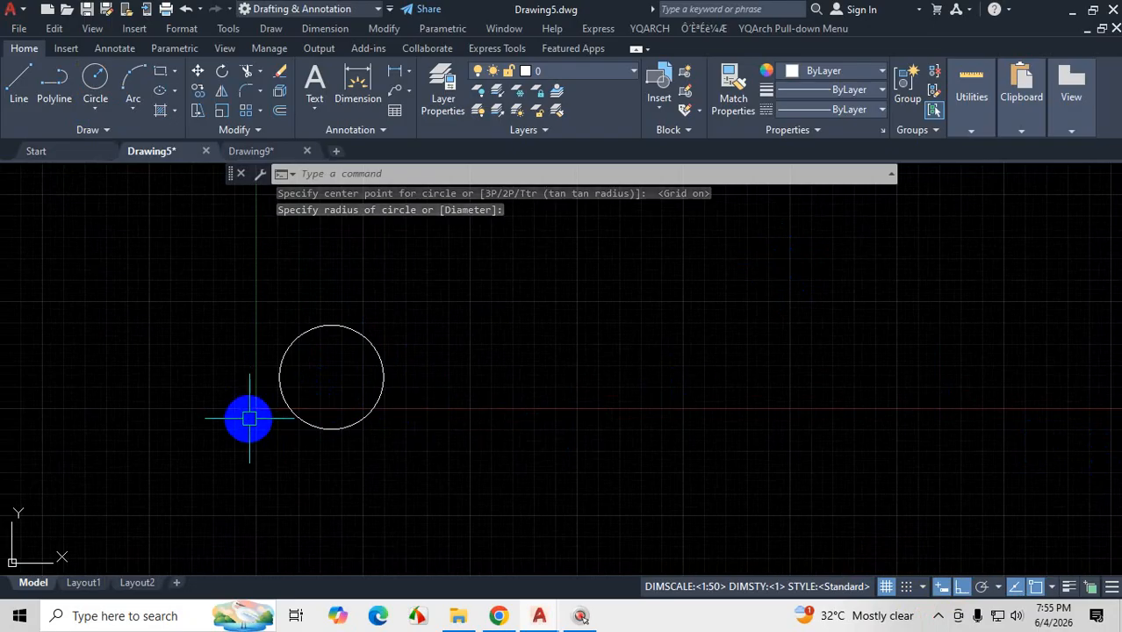
# - Try to centre a second circle at several points outside the limits, on the negative X side of the origin
pyautogui.click(95, 79)
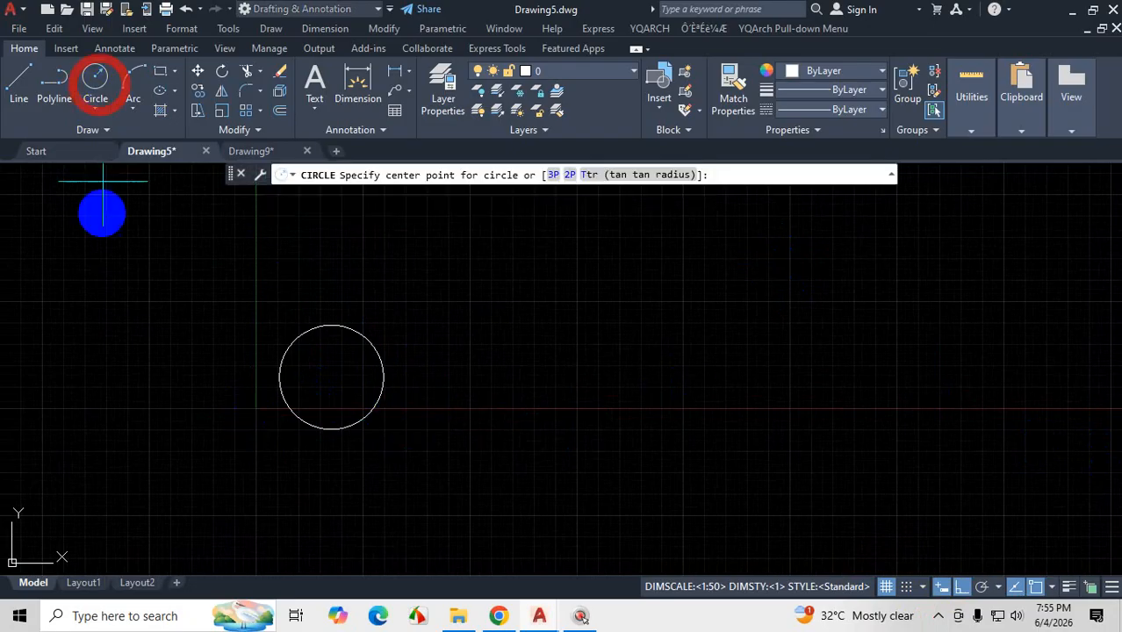
pyautogui.click(88, 466)
pyautogui.click(88, 466)
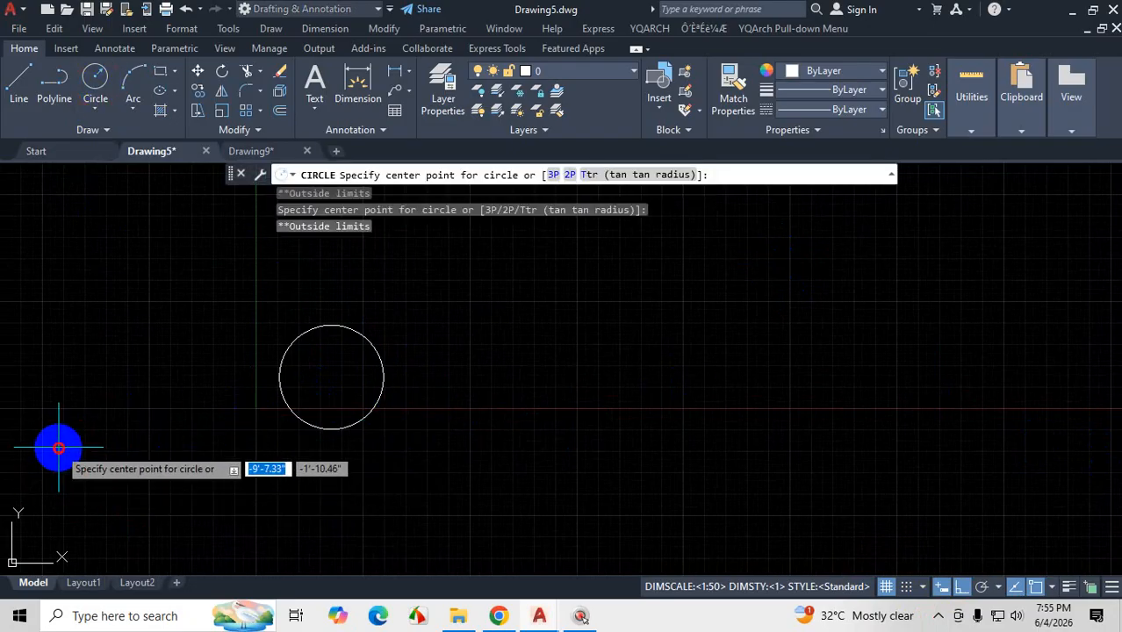
pyautogui.click(58, 378)
pyautogui.click(125, 392)
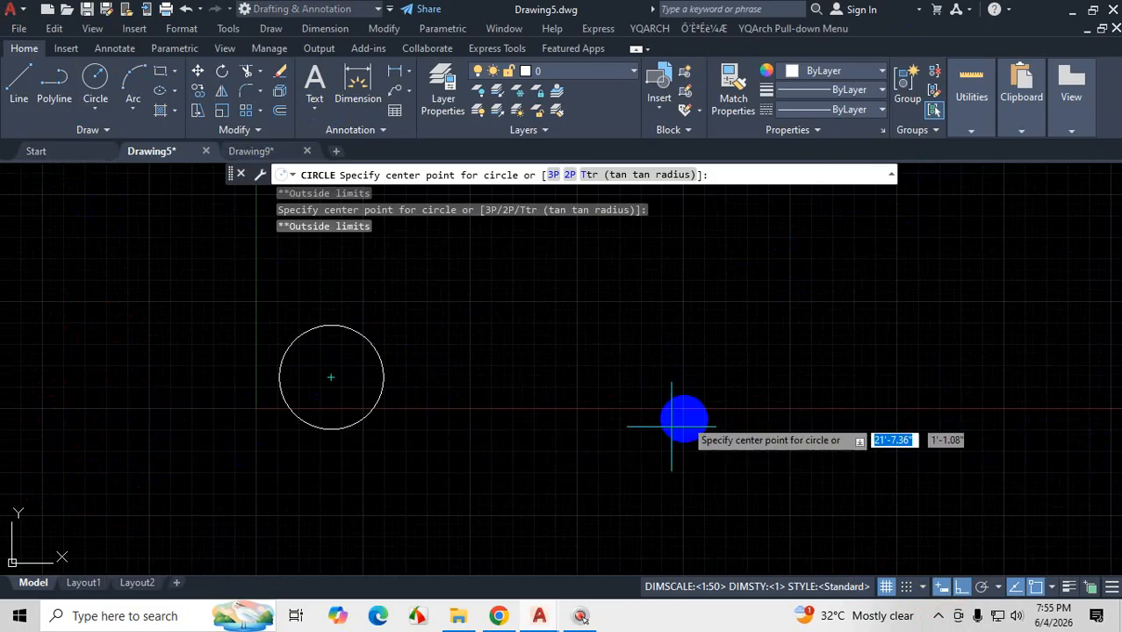
pyautogui.click(138, 321)
pyautogui.click(121, 494)
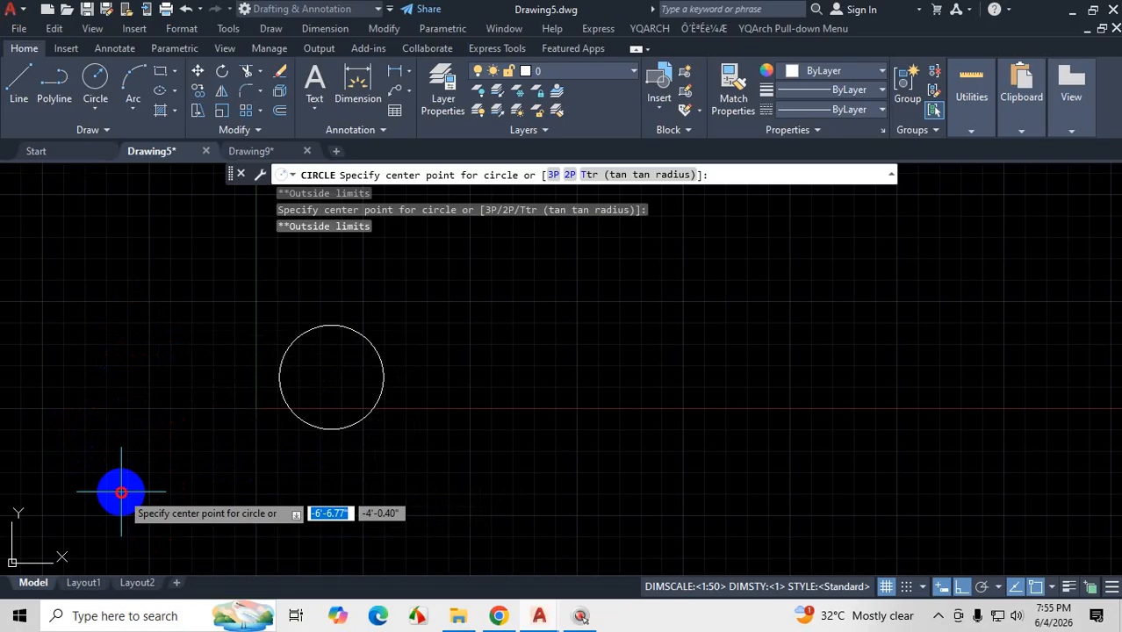
# - Draw a second small circle inside the limits, up and to the right of the first circle
pyautogui.scroll(-4, 411, 326)
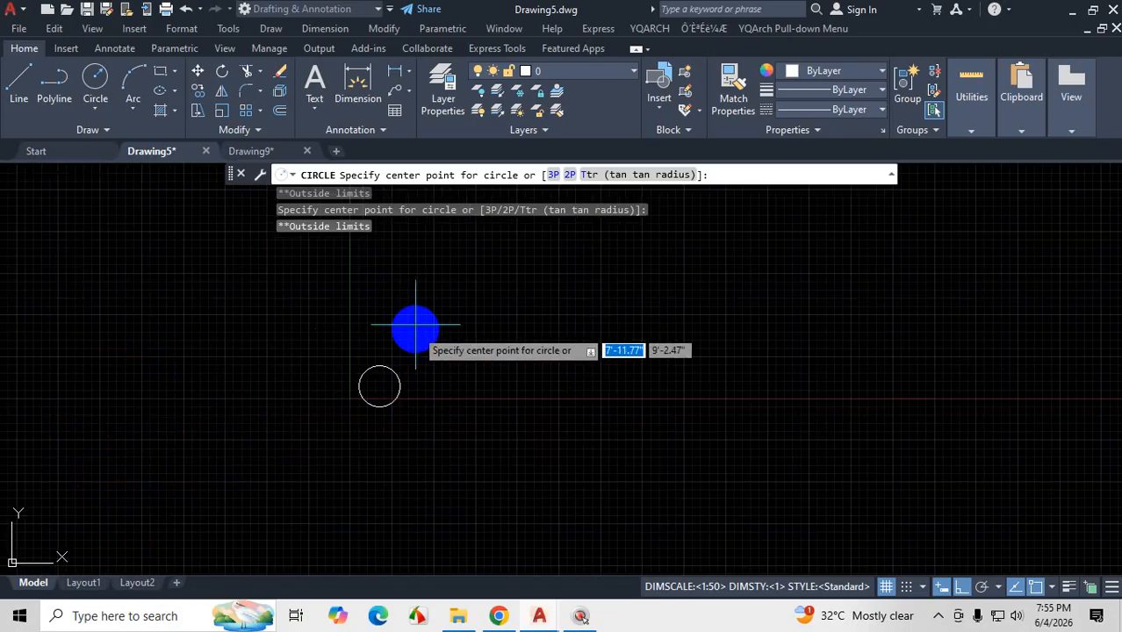
pyautogui.click(411, 321)
pyautogui.click(429, 322)
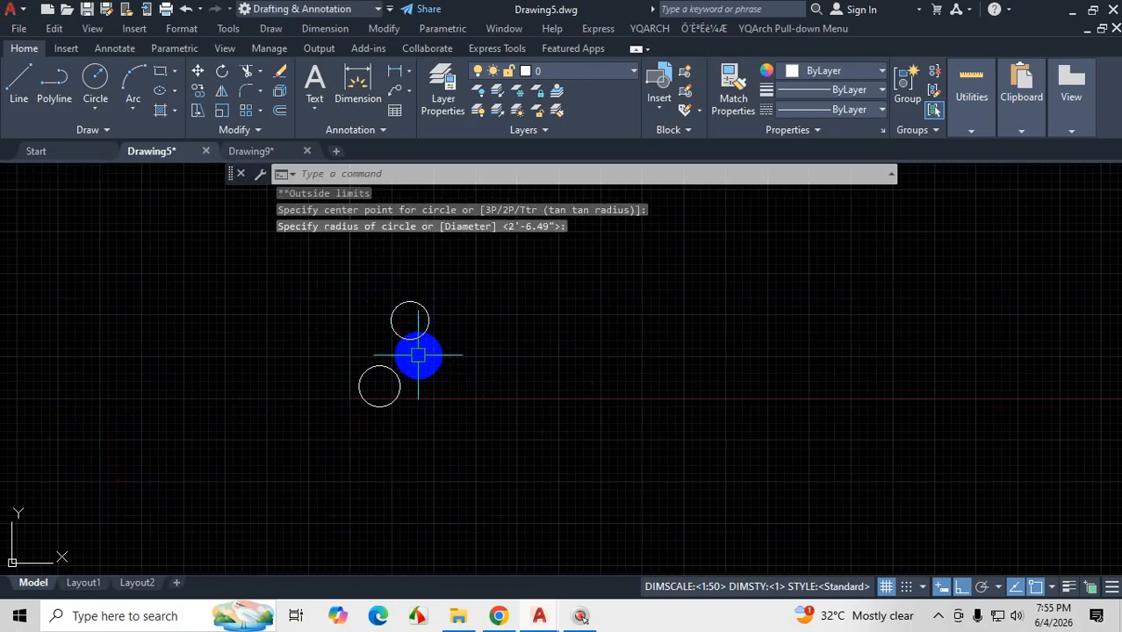
# - Try to centre a third circle at two points outside the limits, far up and to the right of the small circles
pyautogui.scroll(-4, 418, 355)
pyautogui.click(93, 76)
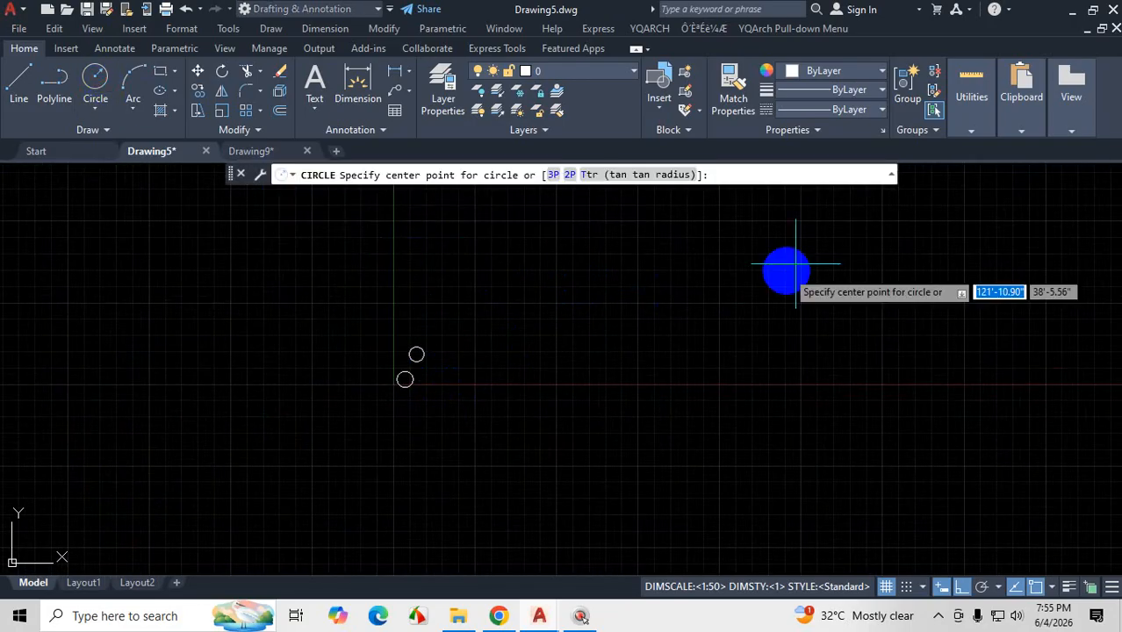
pyautogui.scroll(-3, 477, 510)
pyautogui.click(631, 270)
pyautogui.click(763, 341)
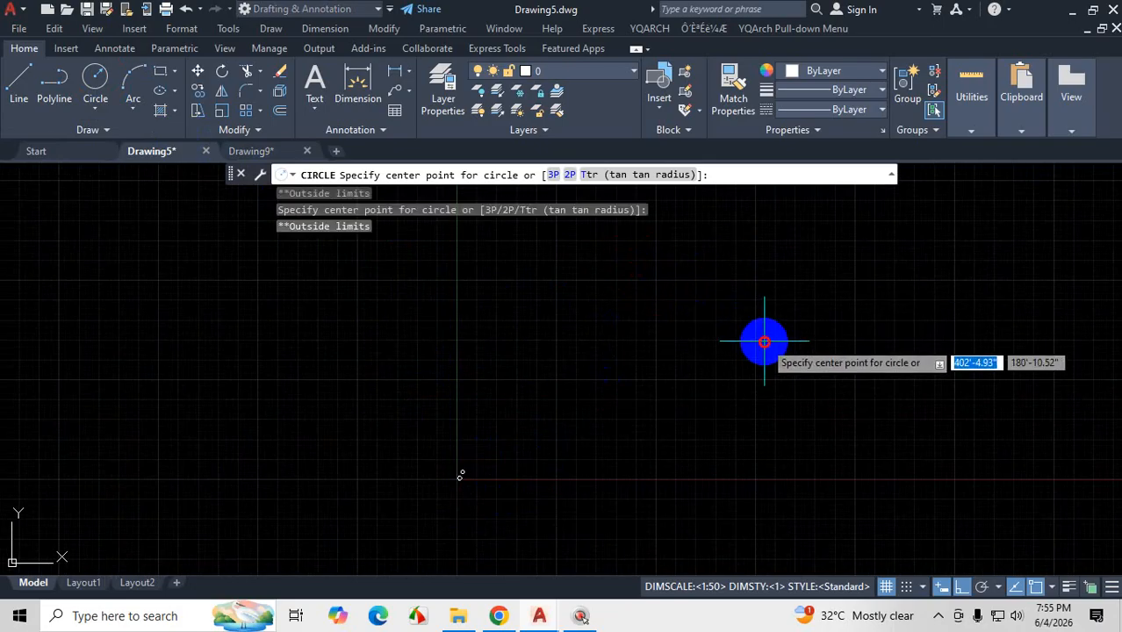
# - Draw a large circle of about 188' radius centred inside the limits, to the right of the small circles
pyautogui.click(670, 371)
pyautogui.click(543, 303)
pyautogui.click(572, 327)
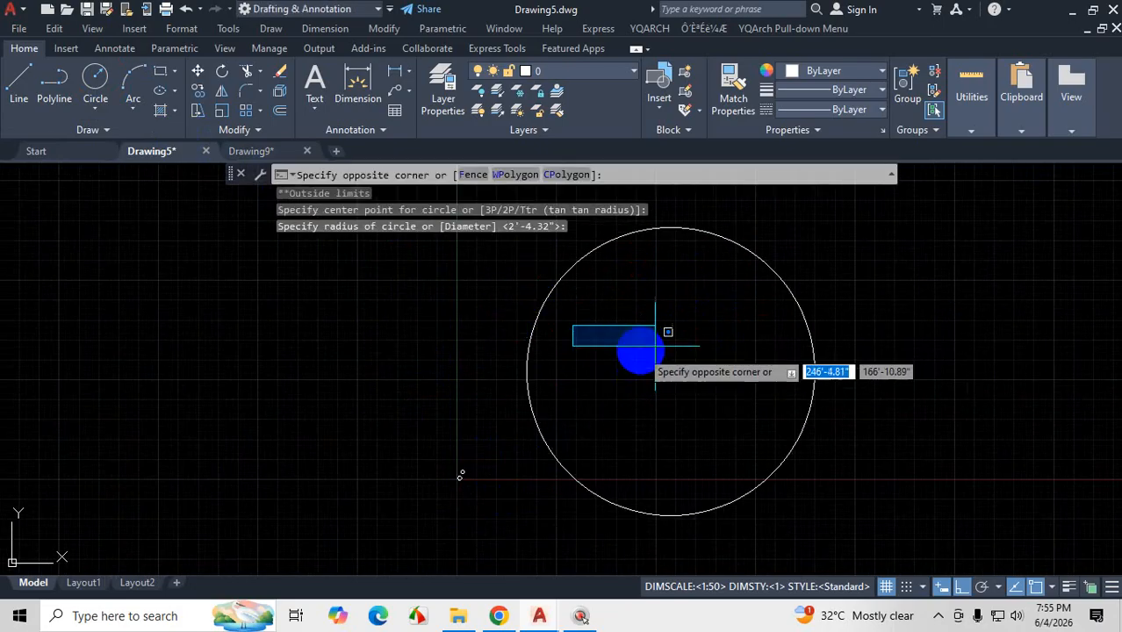
pyautogui.click(656, 348)
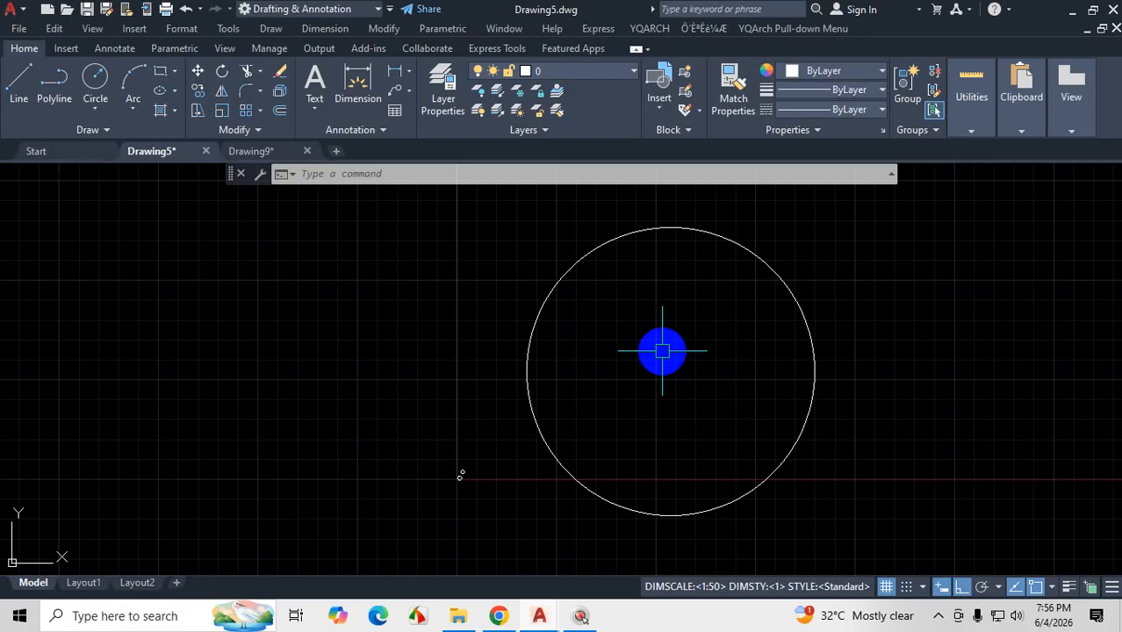
# - Erase the large circle and both small circles near the origin
pyautogui.scroll(4, 463, 503)
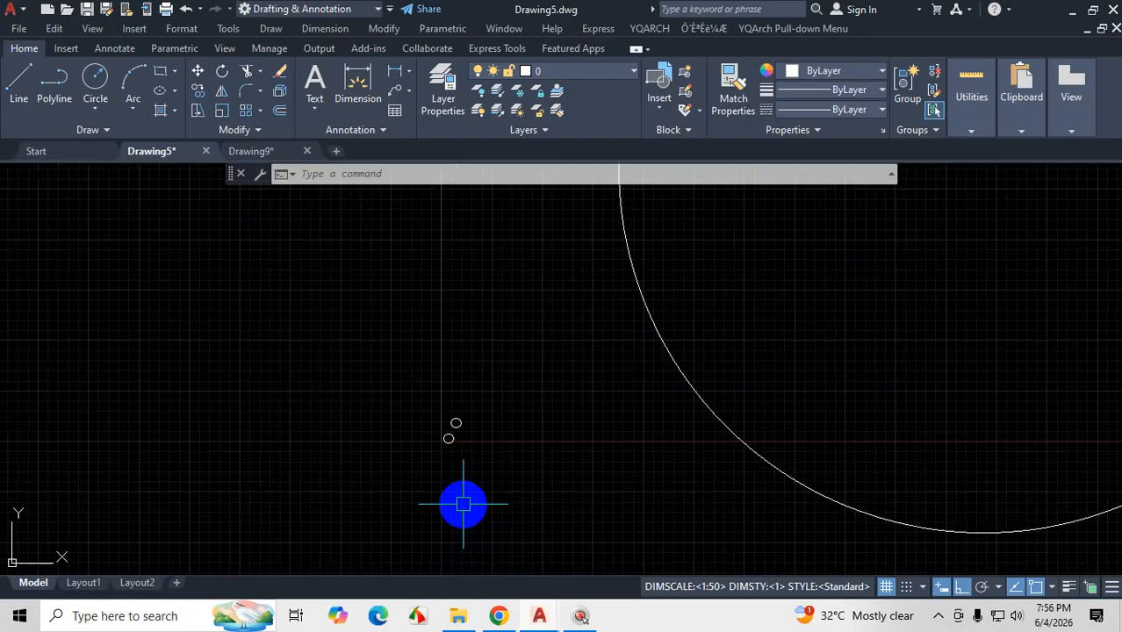
pyautogui.scroll(-4, 448, 447)
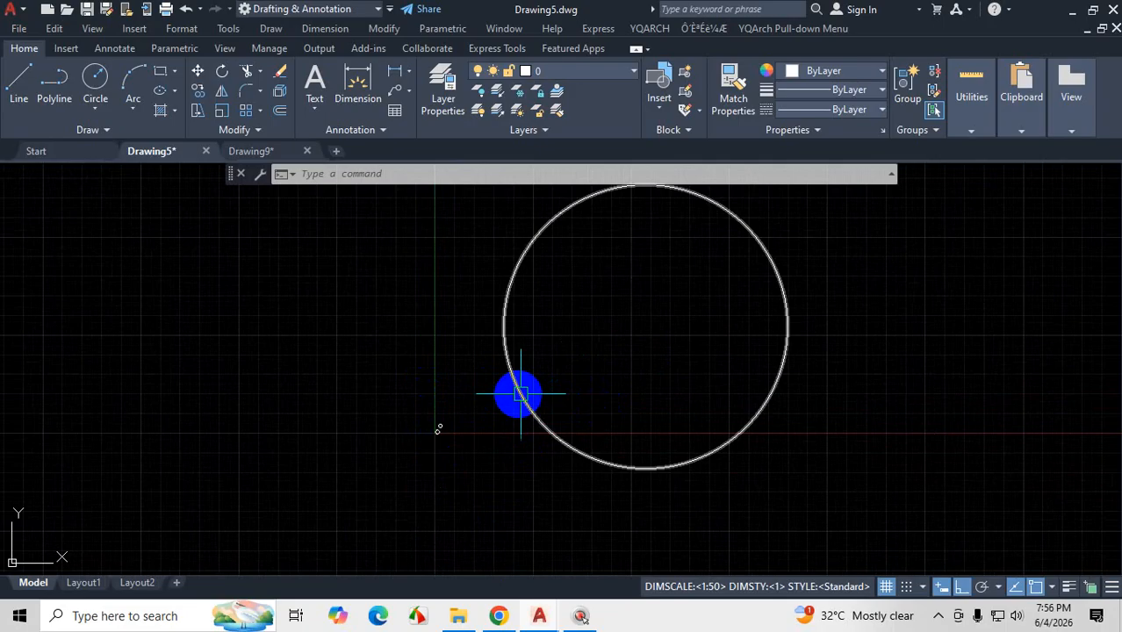
pyautogui.click(580, 349)
pyautogui.click(377, 484)
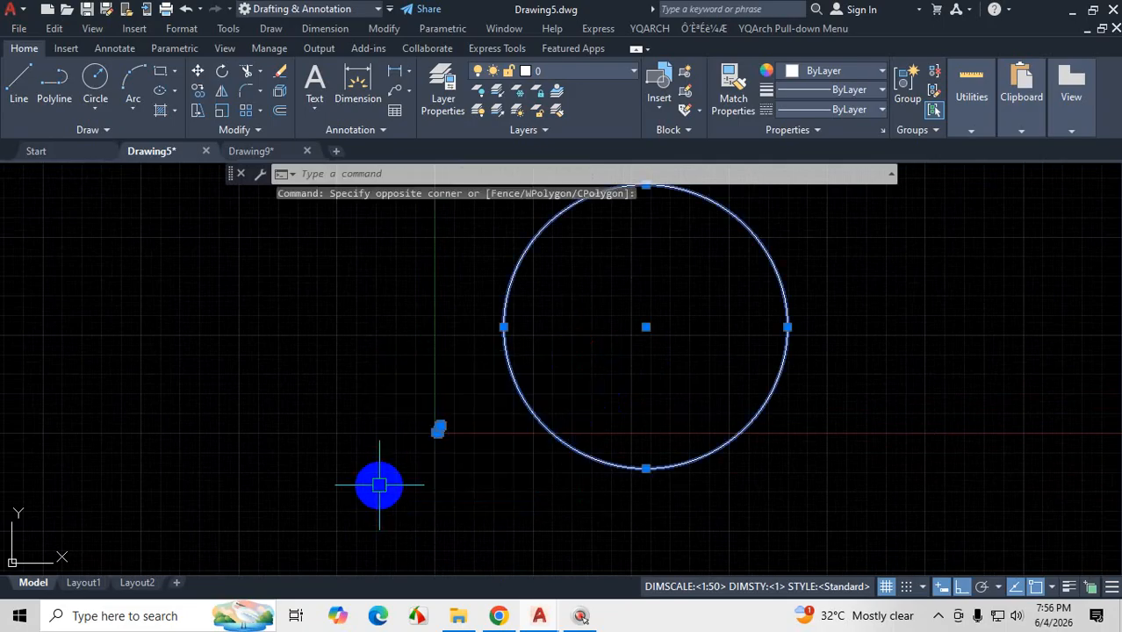
pyautogui.press('Delete')
# - Fit the drawing limits in the view with the ZOOM command's All option
pyautogui.write('z')
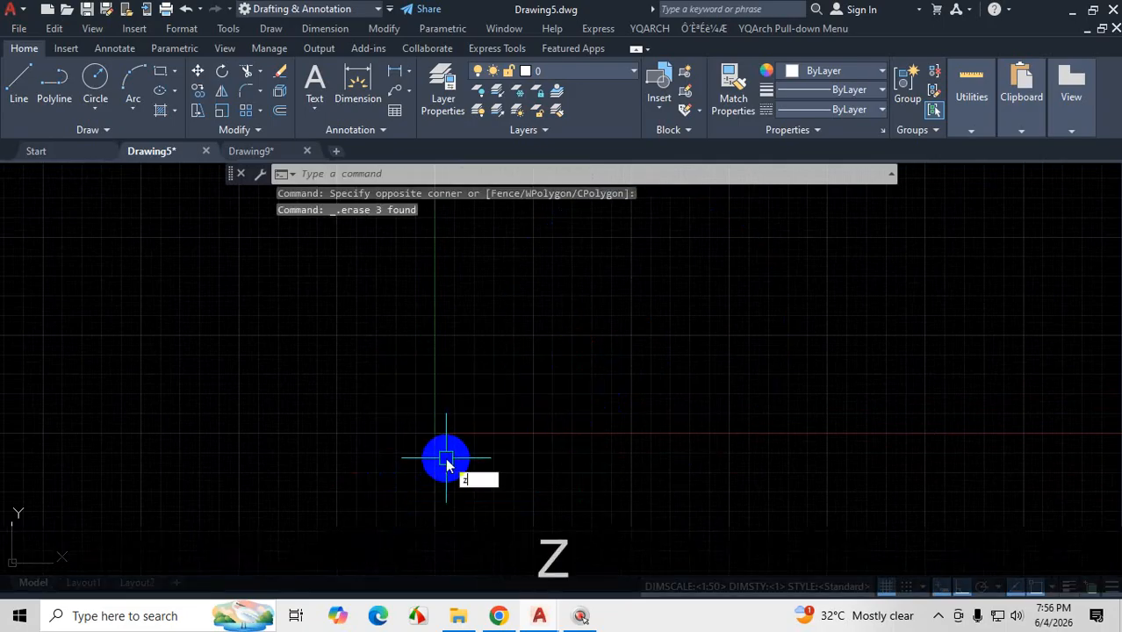
pyautogui.press('Return')
pyautogui.write('a')
pyautogui.press('Return')
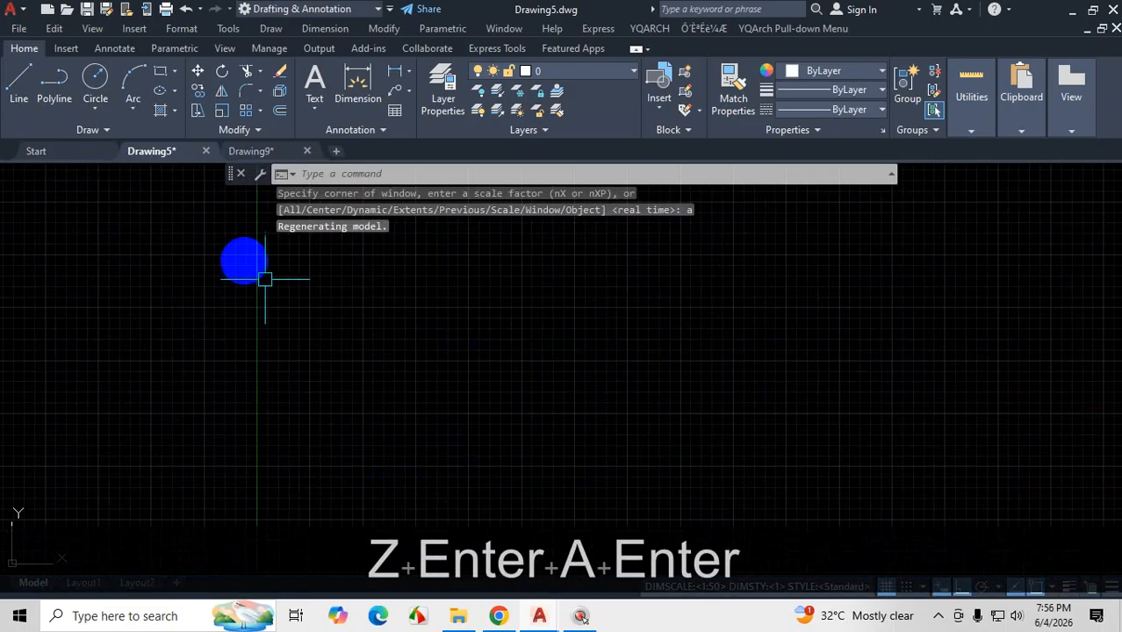
# - Draw two circles of about 34' radius side by side inside the limits
pyautogui.click(95, 78)
pyautogui.click(383, 374)
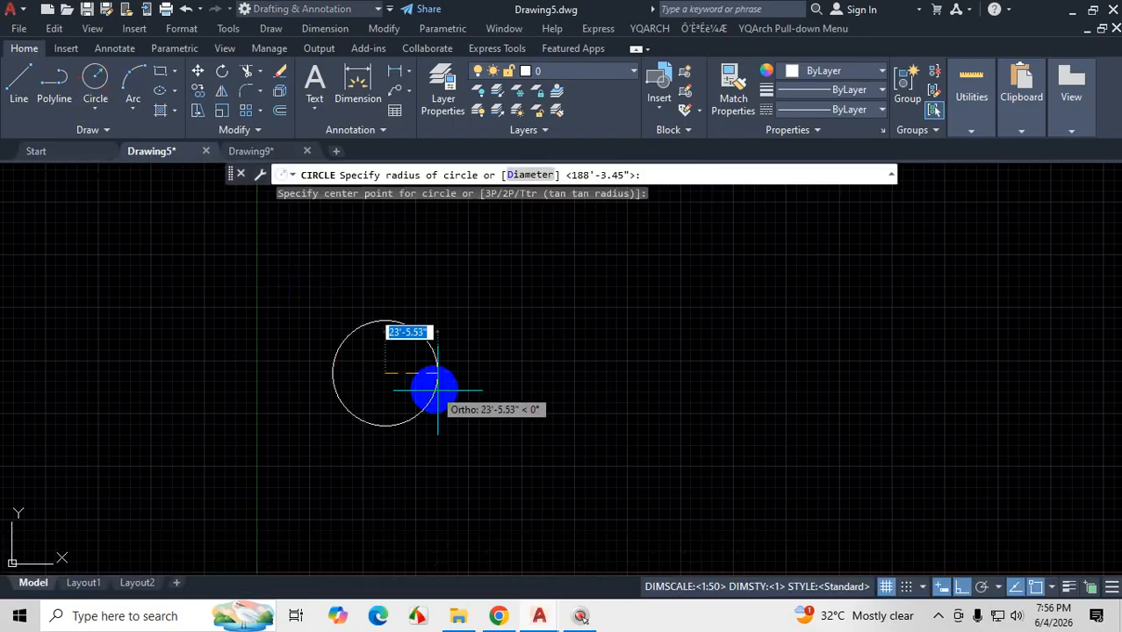
pyautogui.click(452, 375)
pyautogui.click(96, 87)
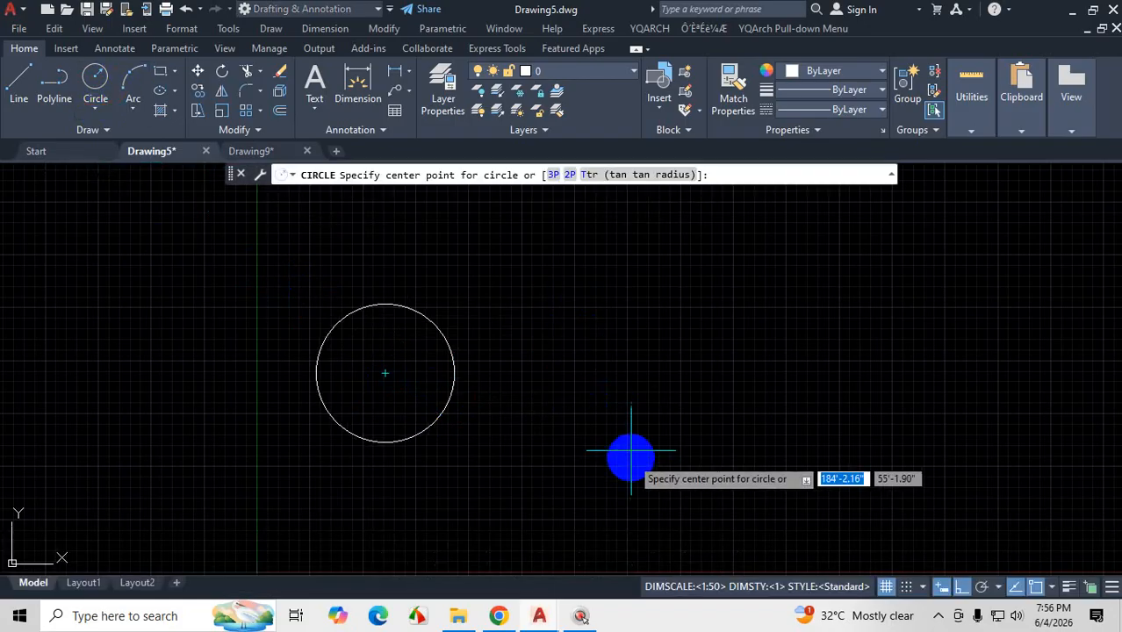
pyautogui.click(615, 379)
pyautogui.click(683, 379)
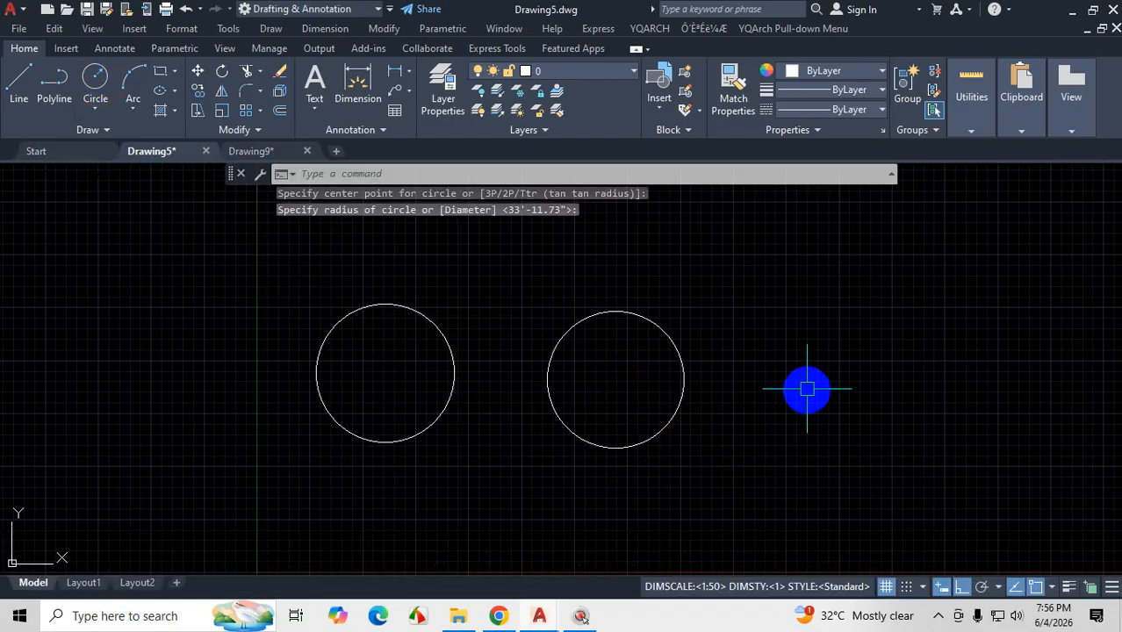
# - Try to centre another circle at several points outside the limits, beyond 300' in the X direction
pyautogui.click(93, 85)
pyautogui.click(1045, 344)
pyautogui.click(1081, 428)
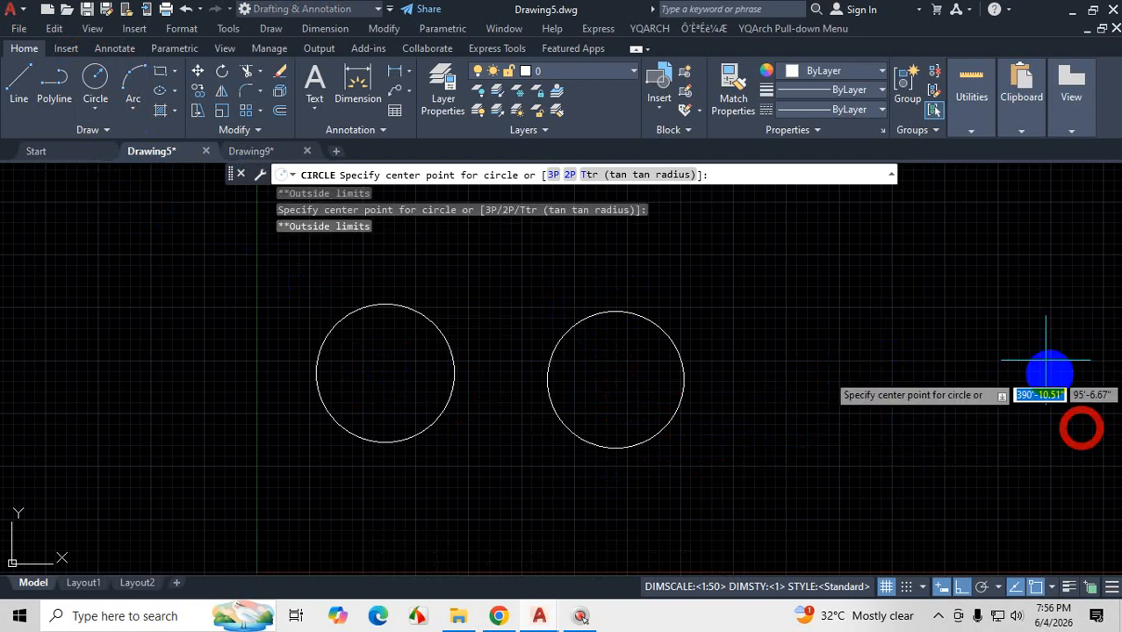
pyautogui.click(993, 385)
pyautogui.click(926, 247)
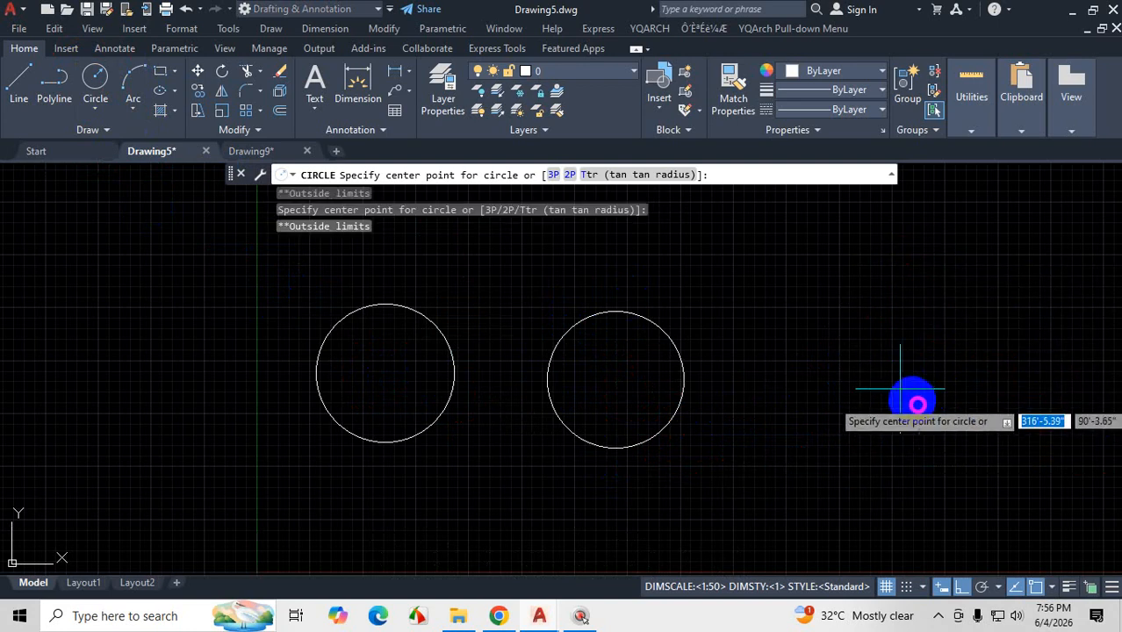
pyautogui.click(973, 518)
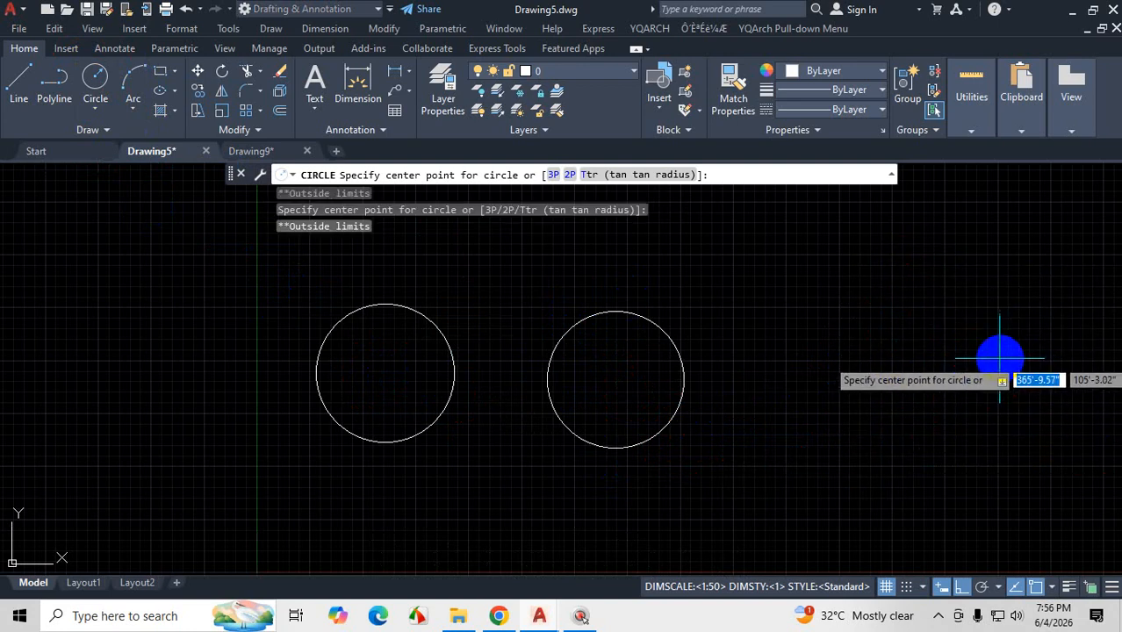
pyautogui.press('Escape')
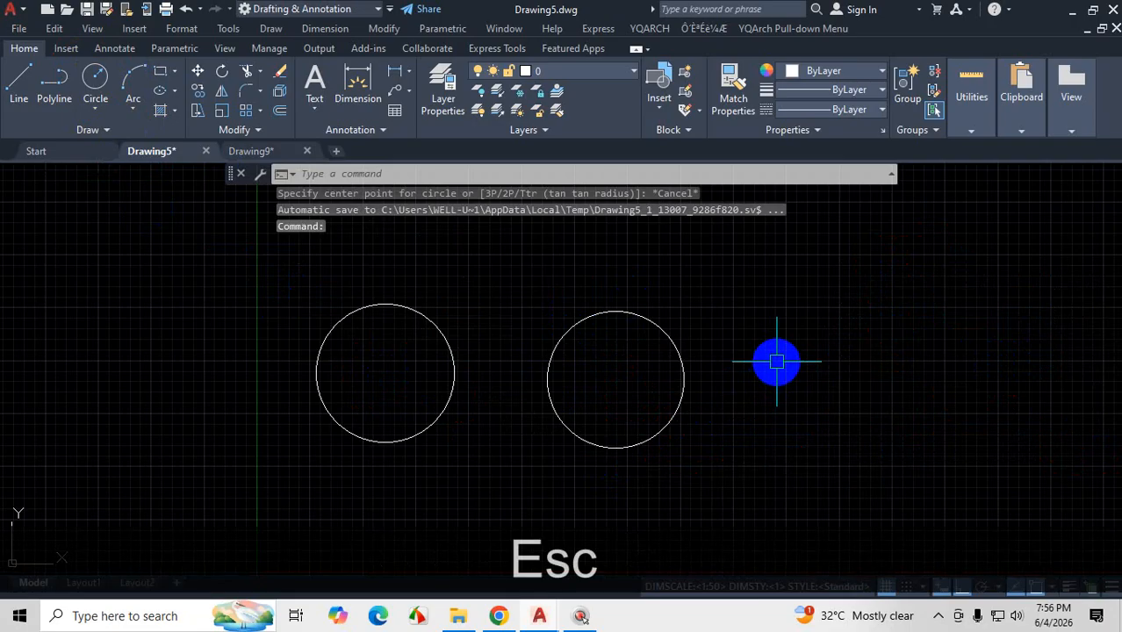
# - Turn limits checking off with the LIMITS command's OFF option
pyautogui.write('LIMITS')
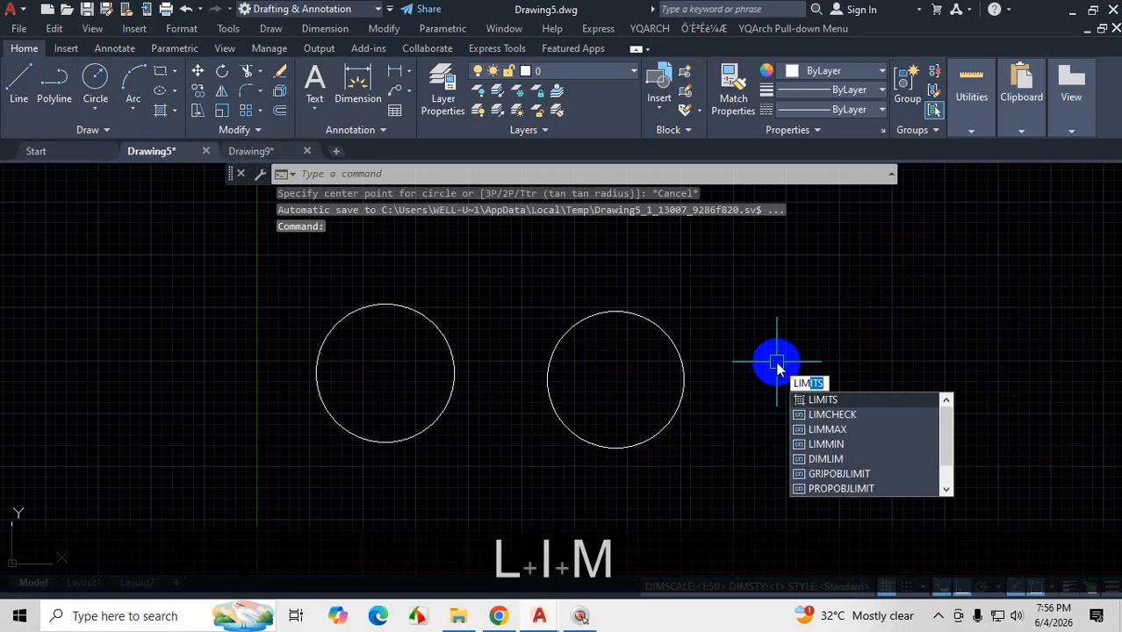
pyautogui.press('Return')
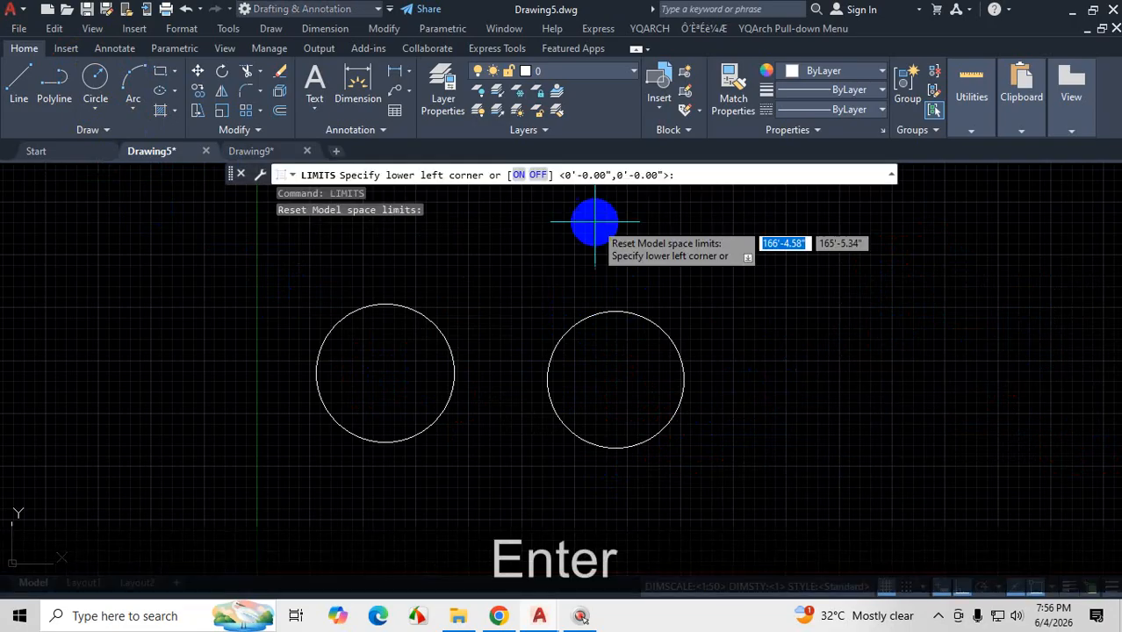
pyautogui.click(538, 175)
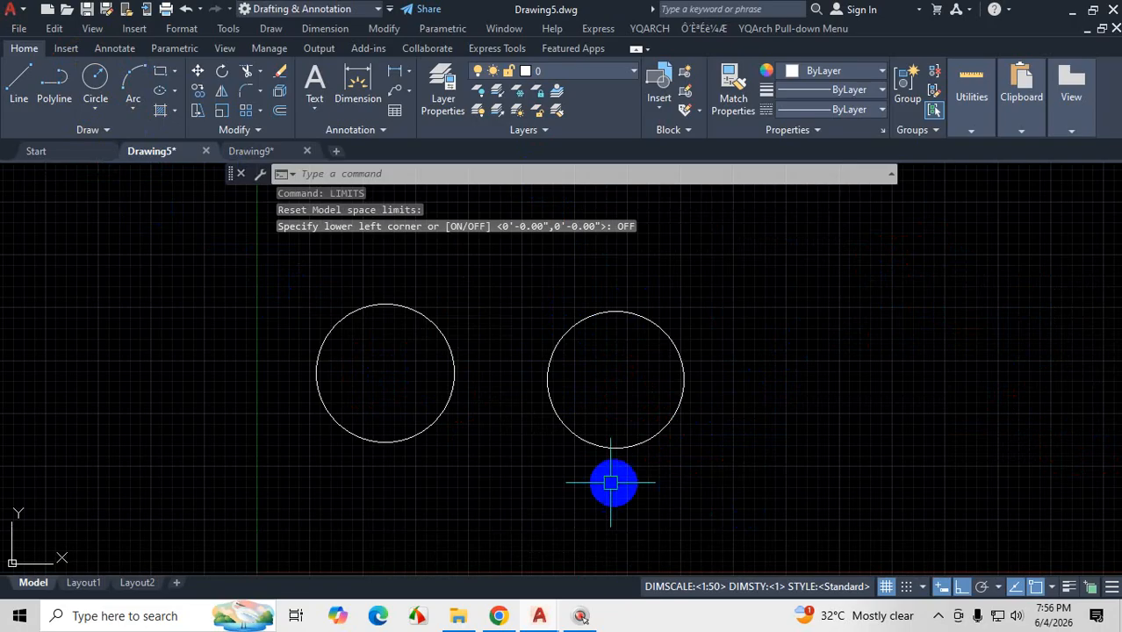
pyautogui.click(938, 616)
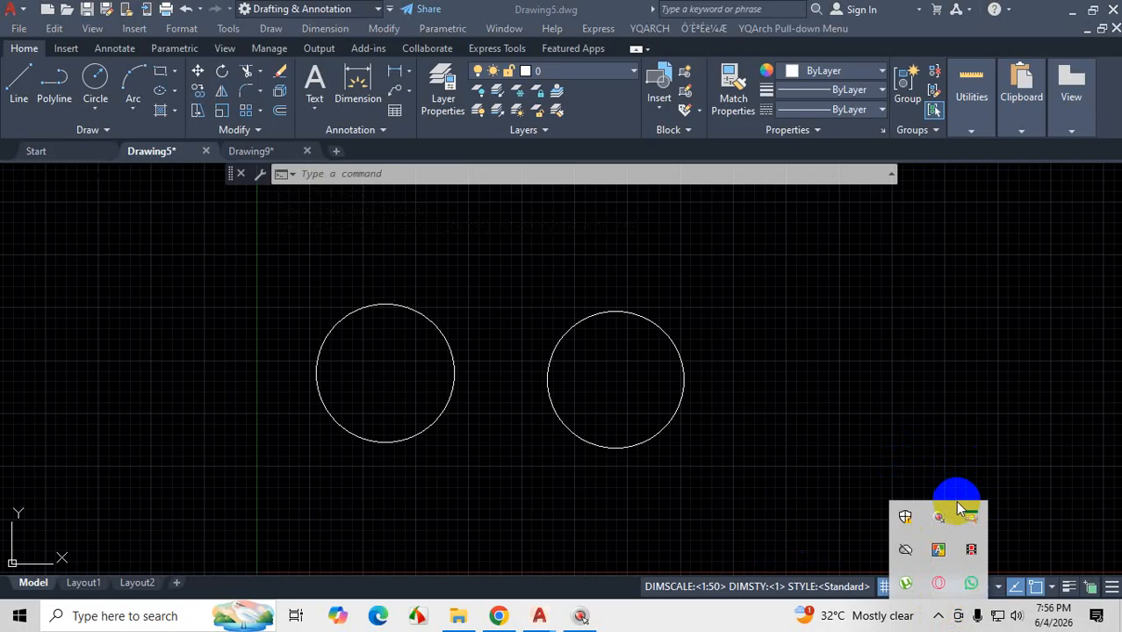
pyautogui.click(881, 424)
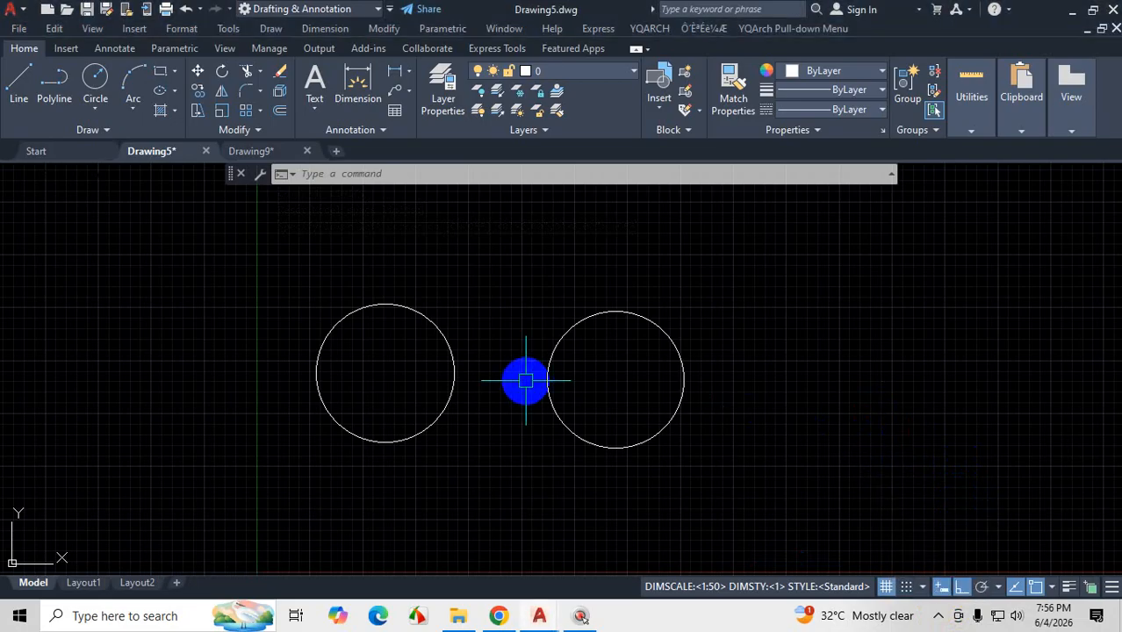
# - Erase both circles from the drawing
pyautogui.click(651, 295)
pyautogui.click(419, 429)
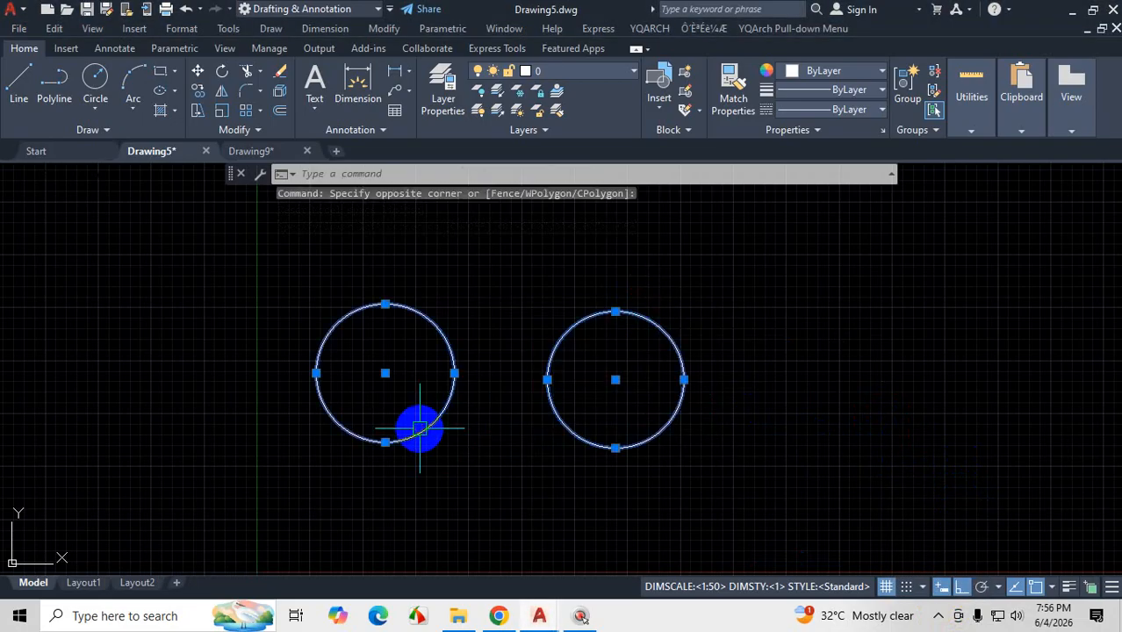
pyautogui.press('Delete')
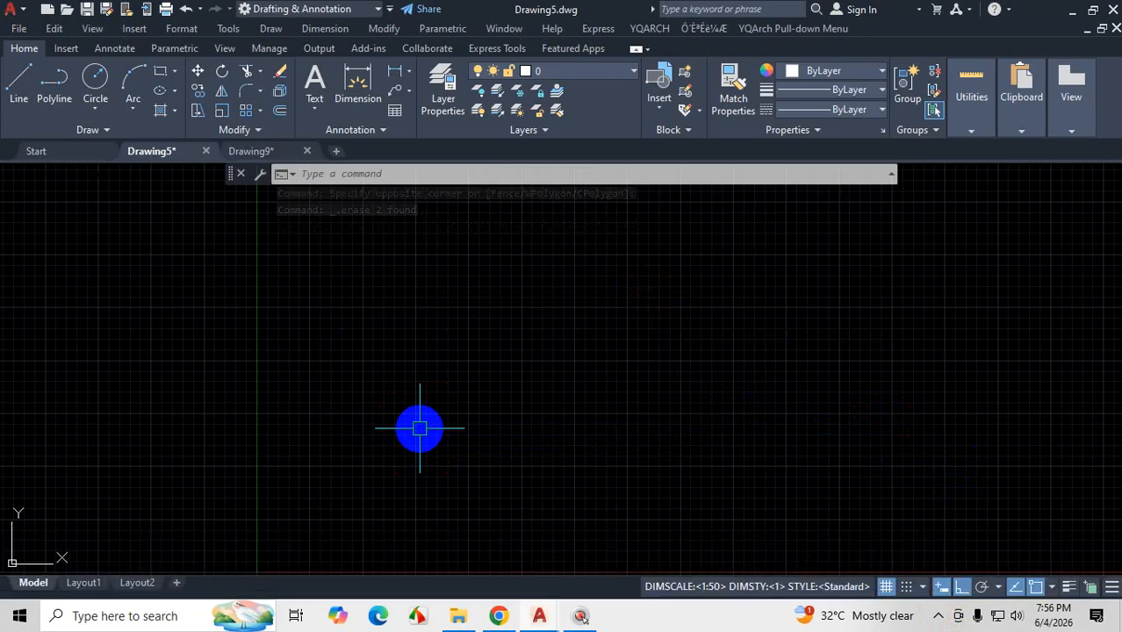
pyautogui.hotkey('ctrl', 's')
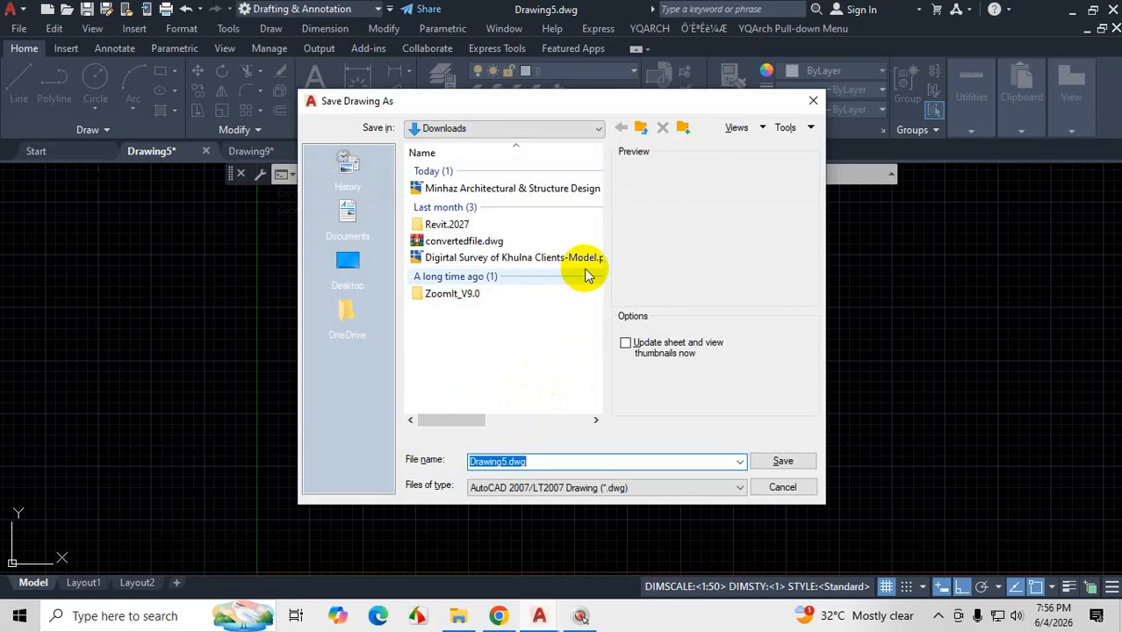
pyautogui.click(598, 129)
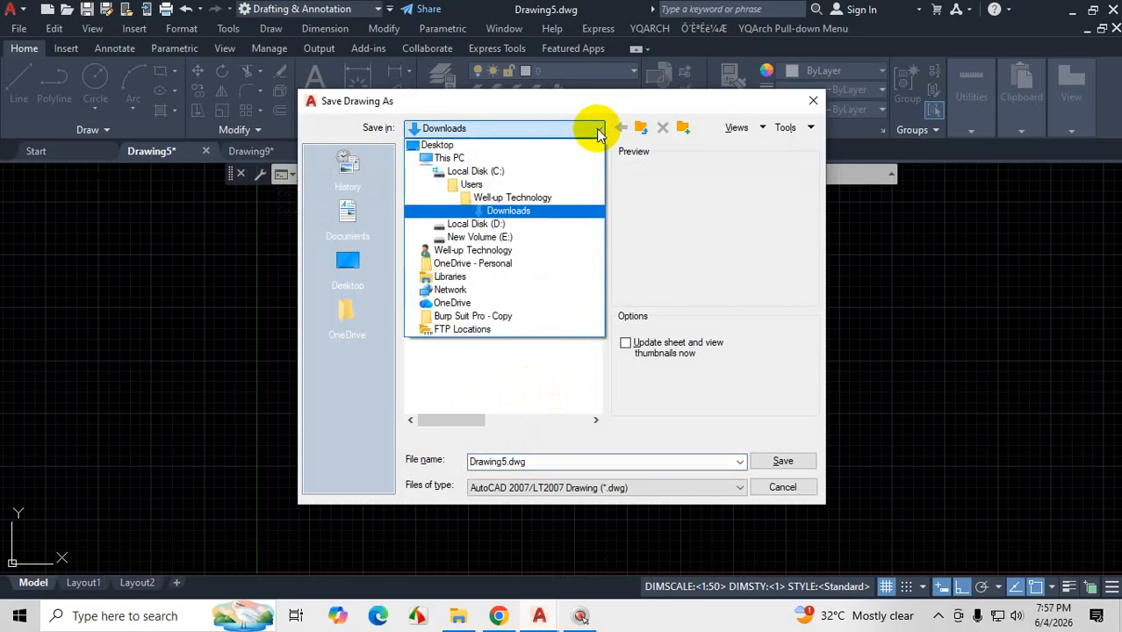
pyautogui.click(463, 159)
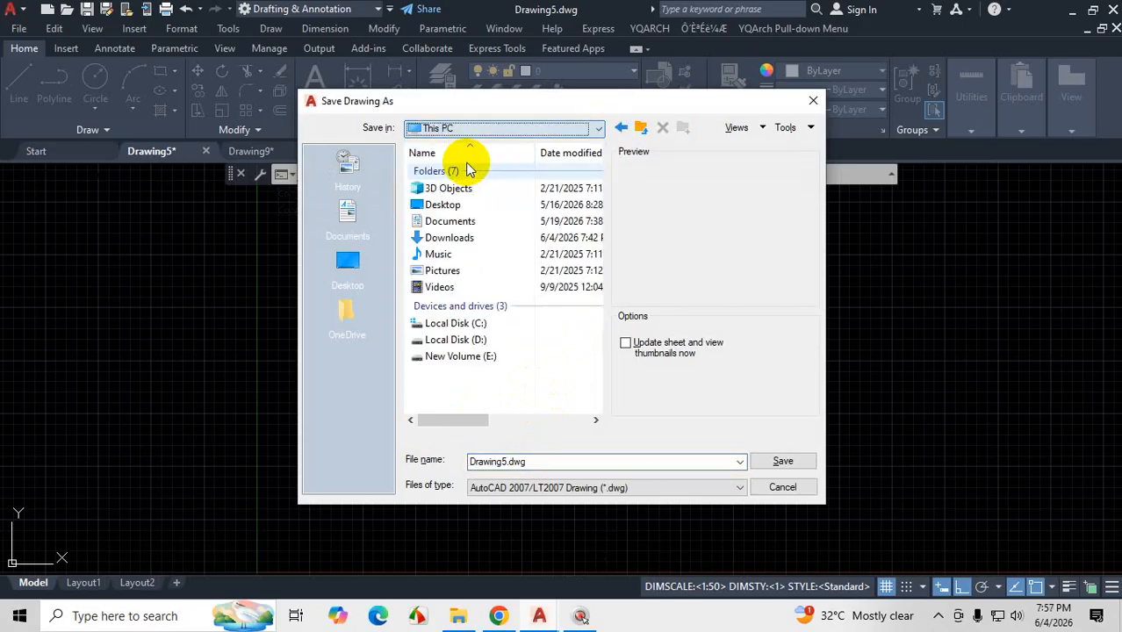
pyautogui.doubleClick(456, 342)
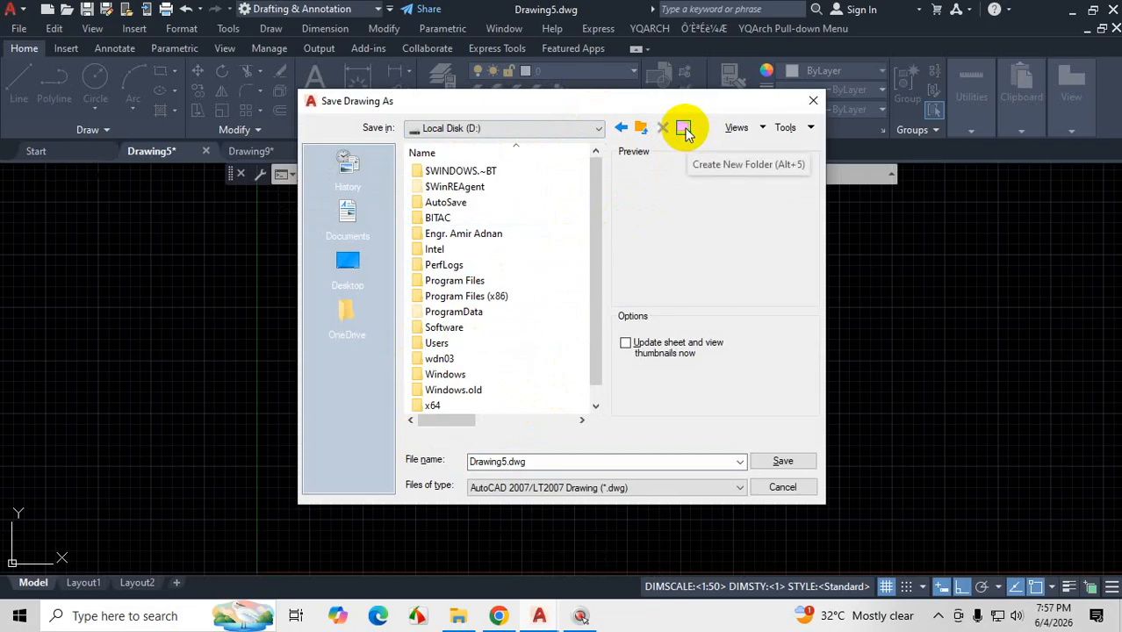
pyautogui.click(804, 109)
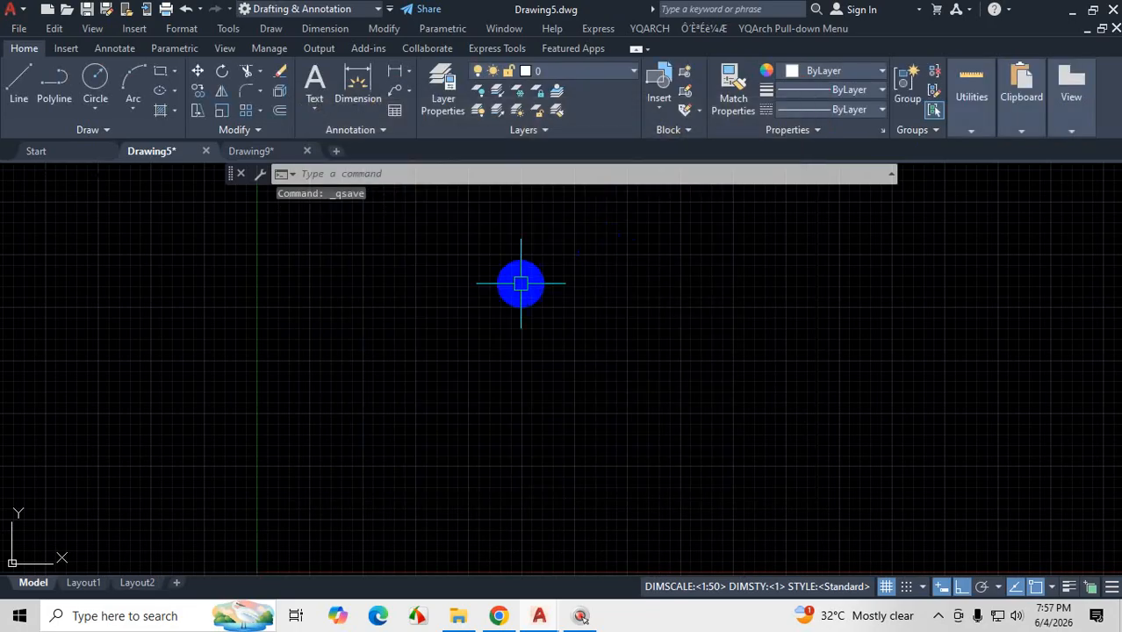
# - Start saving the drawing and set the destination to the C-41 folder, inside AutoCAD in the engineer's folder on Local Disk (D:)
pyautogui.hotkey('ctrl', 's')
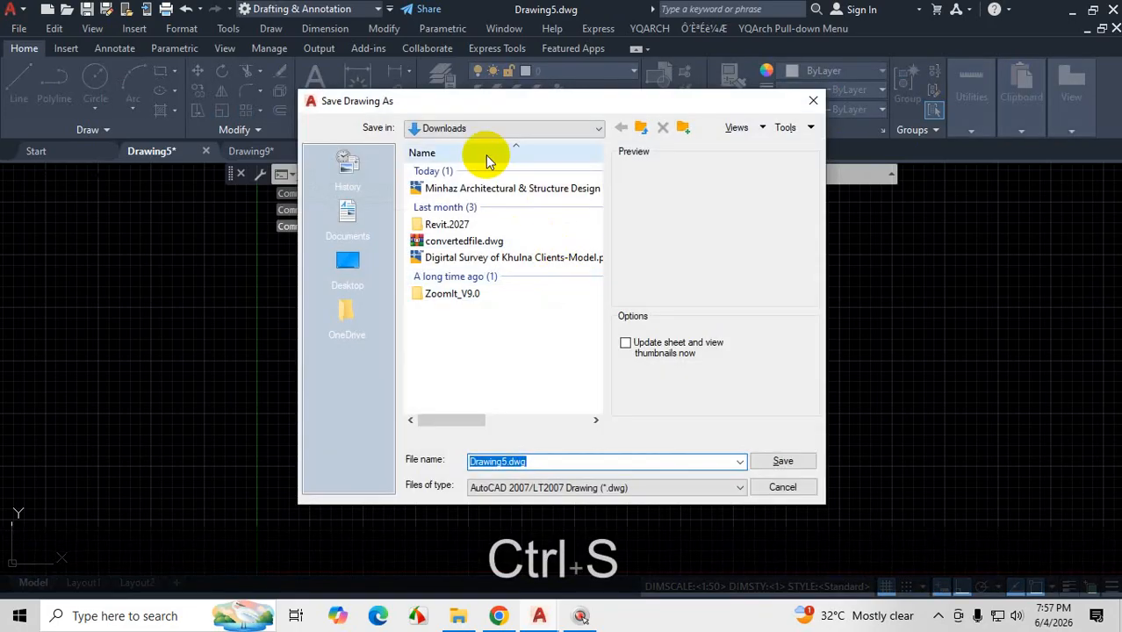
pyautogui.click(598, 128)
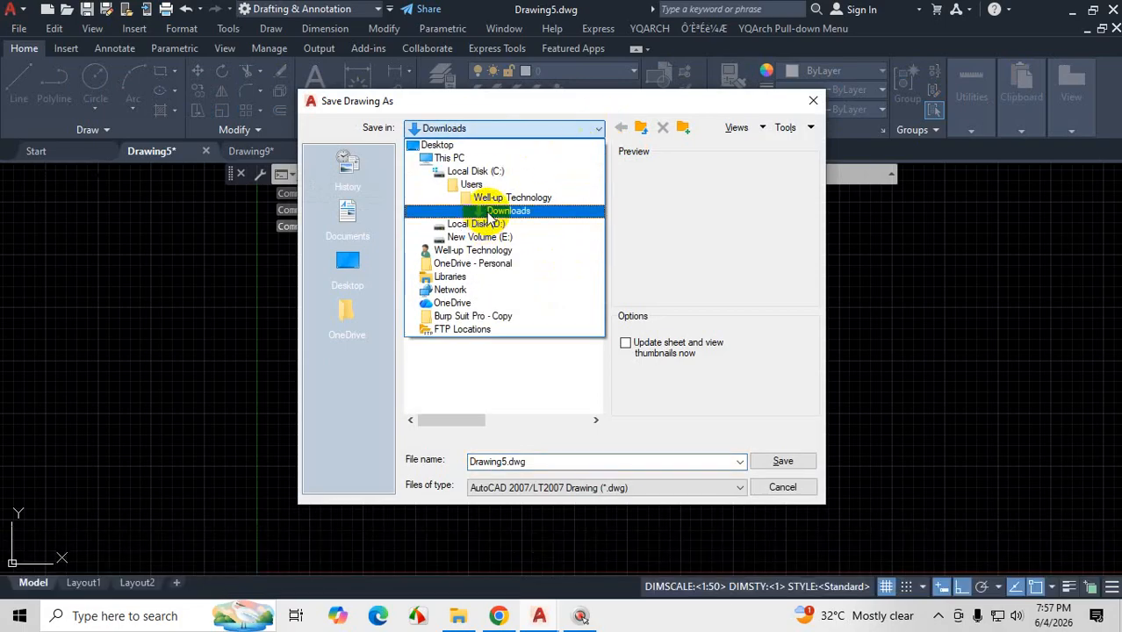
pyautogui.click(483, 225)
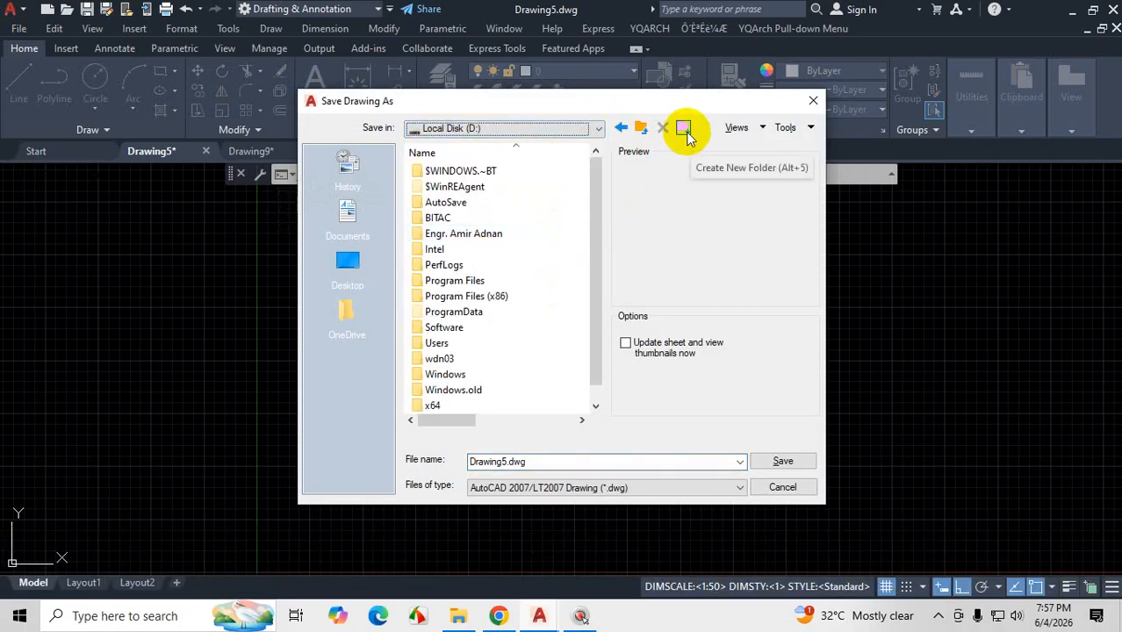
pyautogui.doubleClick(479, 234)
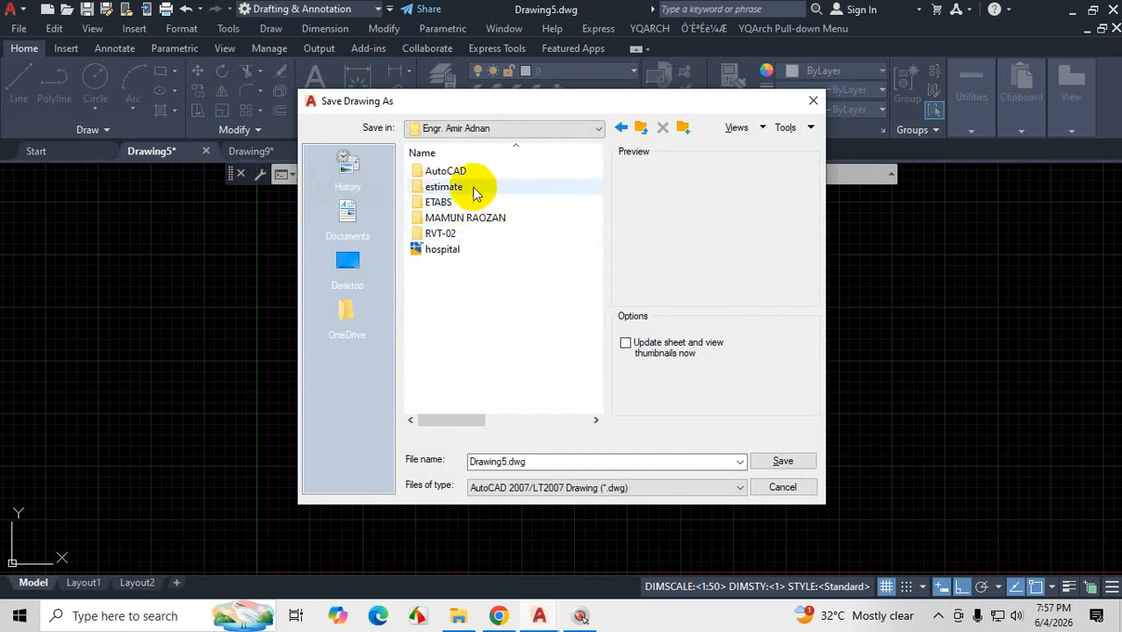
pyautogui.doubleClick(468, 172)
pyautogui.doubleClick(436, 249)
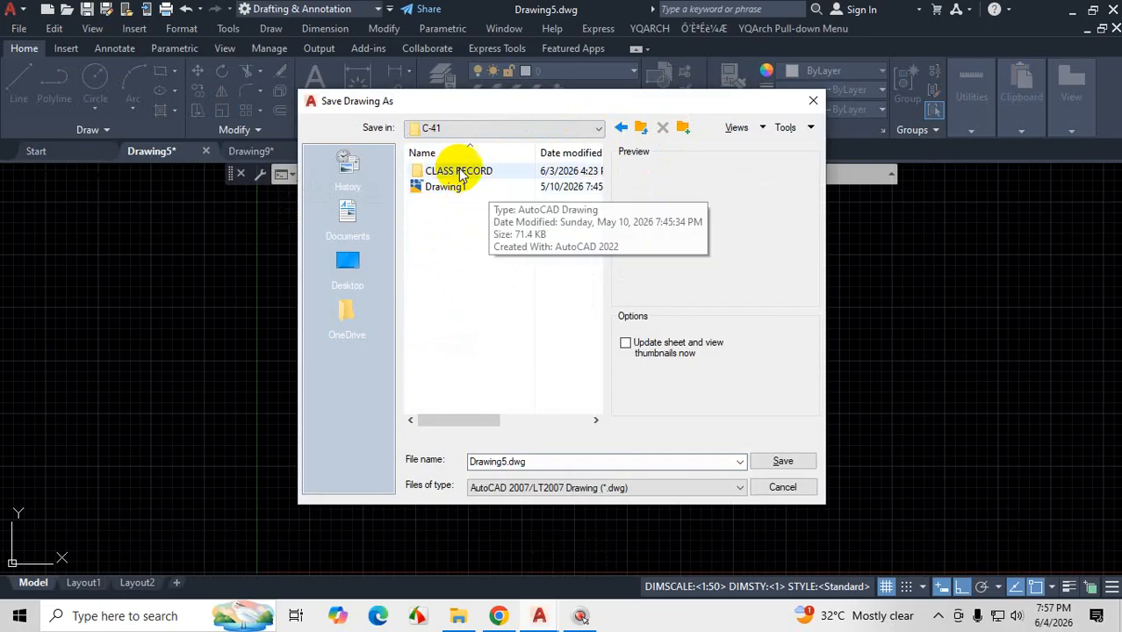
# - Replace the suggested file name for the drawing with C41
pyautogui.doubleClick(544, 465)
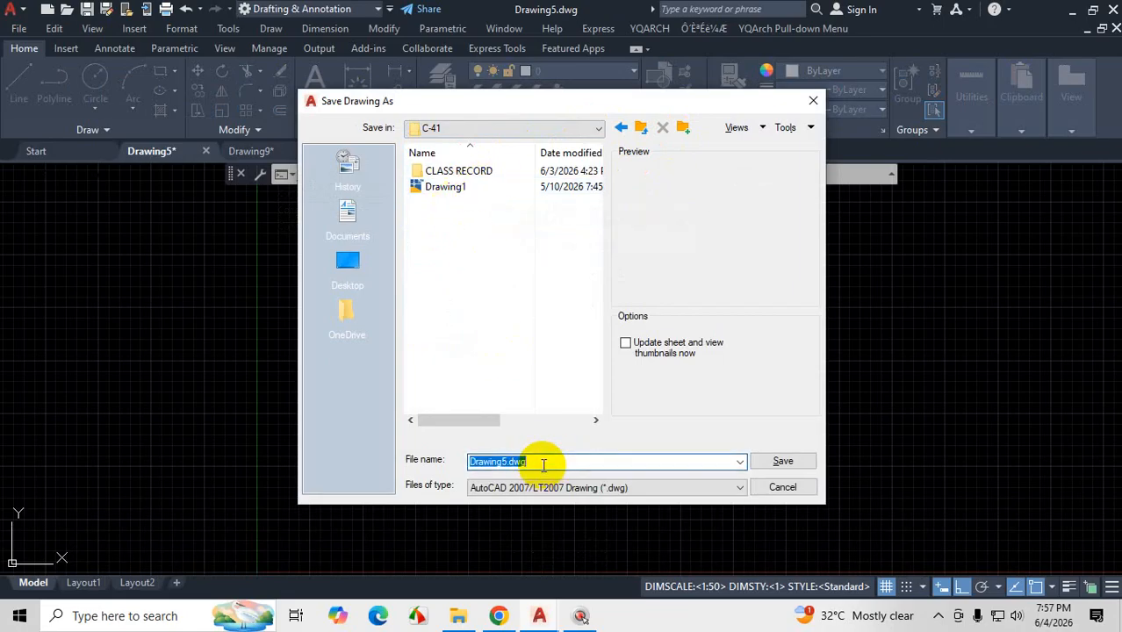
pyautogui.press('capslock')
pyautogui.write('C')
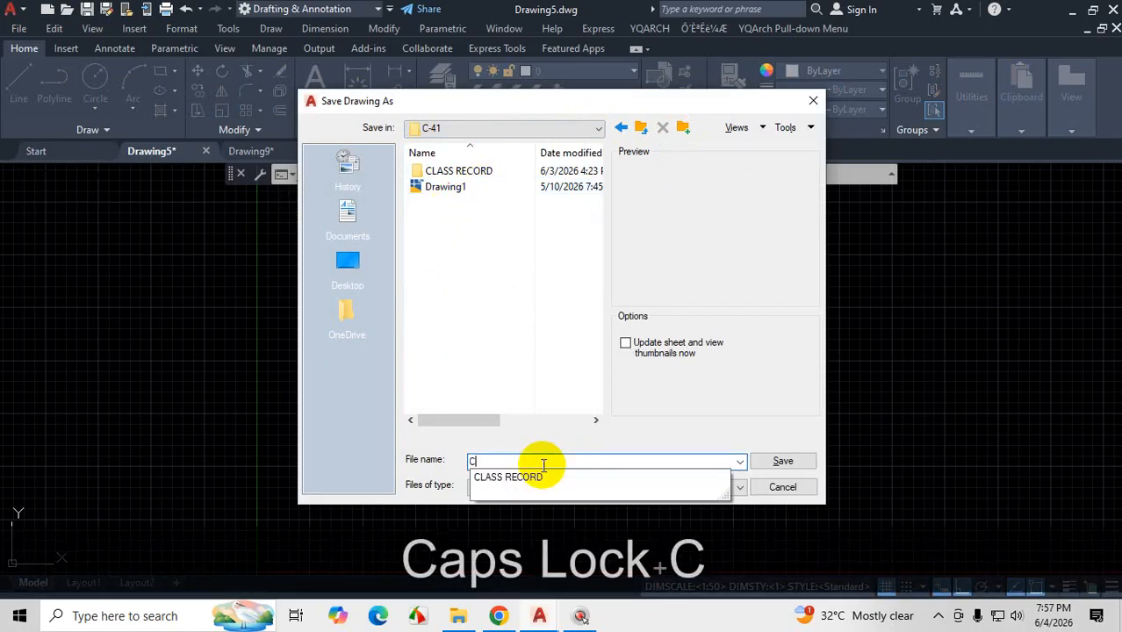
pyautogui.write('41')
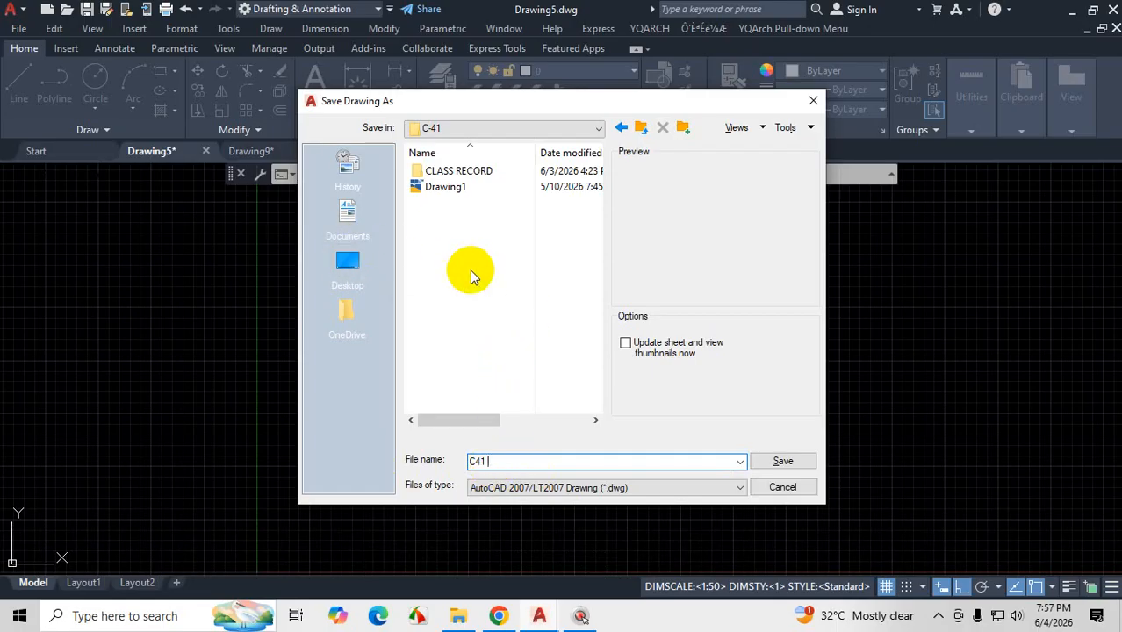
# - Create a new folder inside C-41, then go back to C-41 and save the drawing there
pyautogui.click(683, 130)
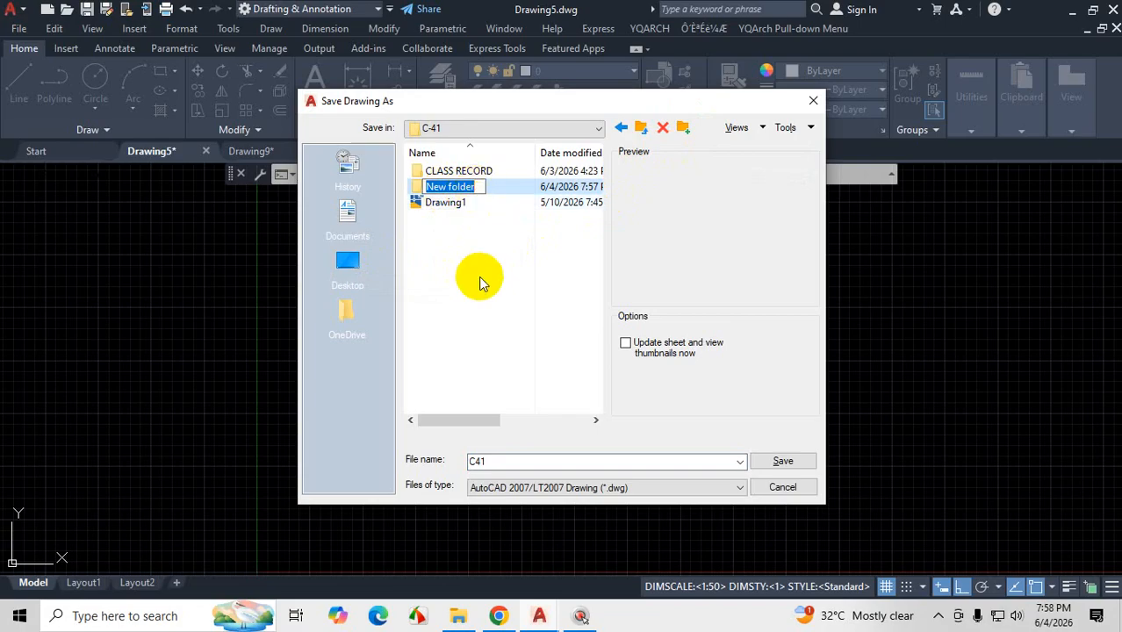
pyautogui.click(469, 253)
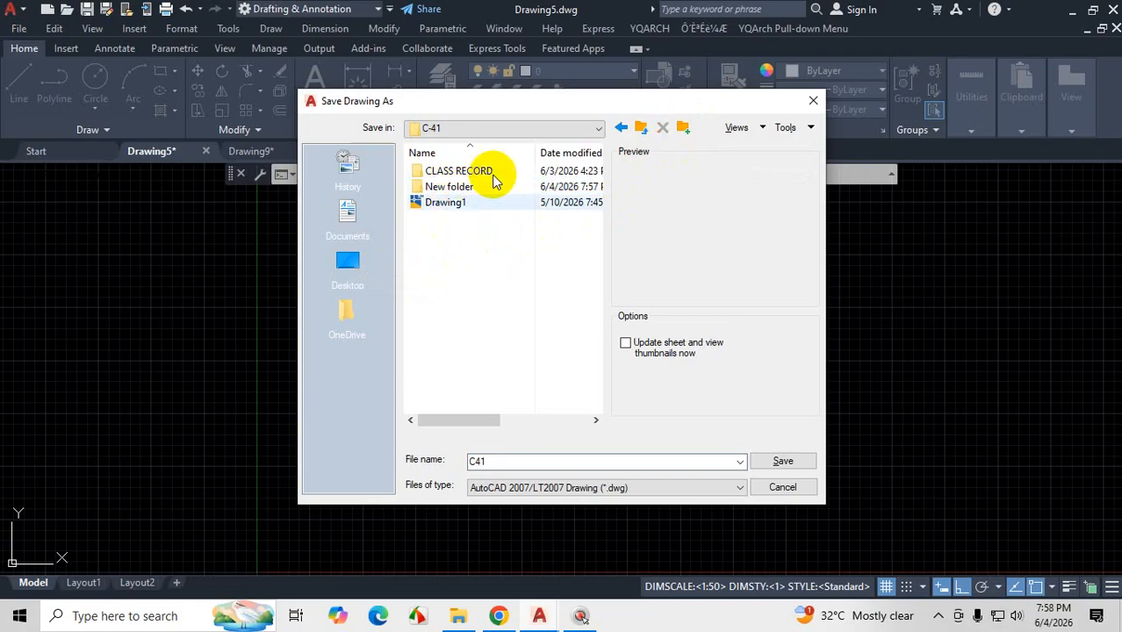
pyautogui.doubleClick(452, 187)
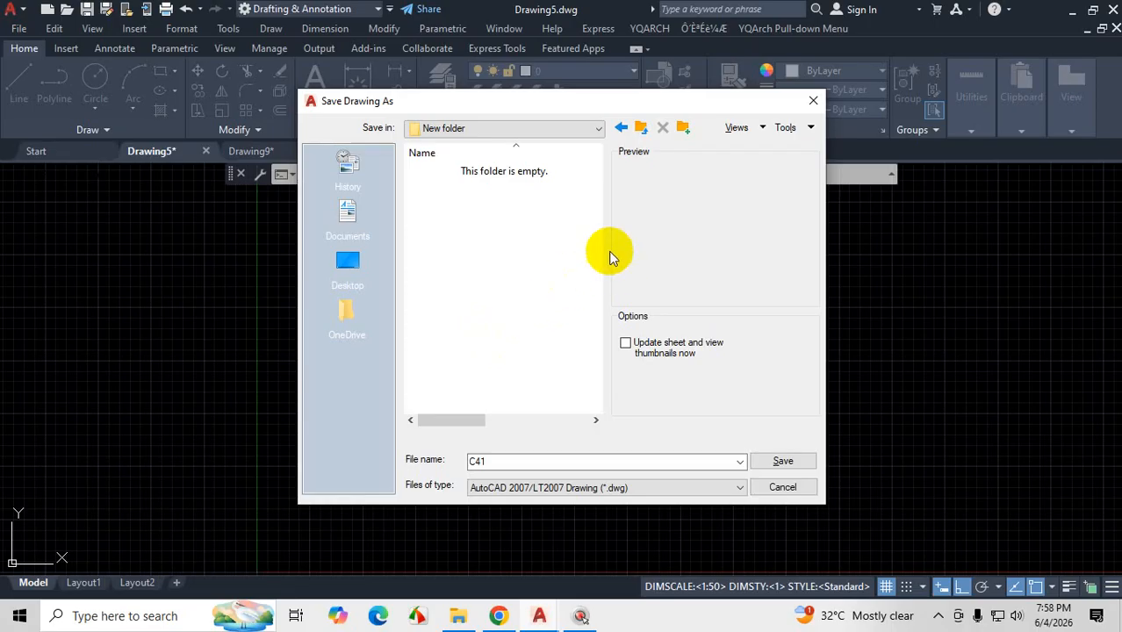
pyautogui.click(622, 129)
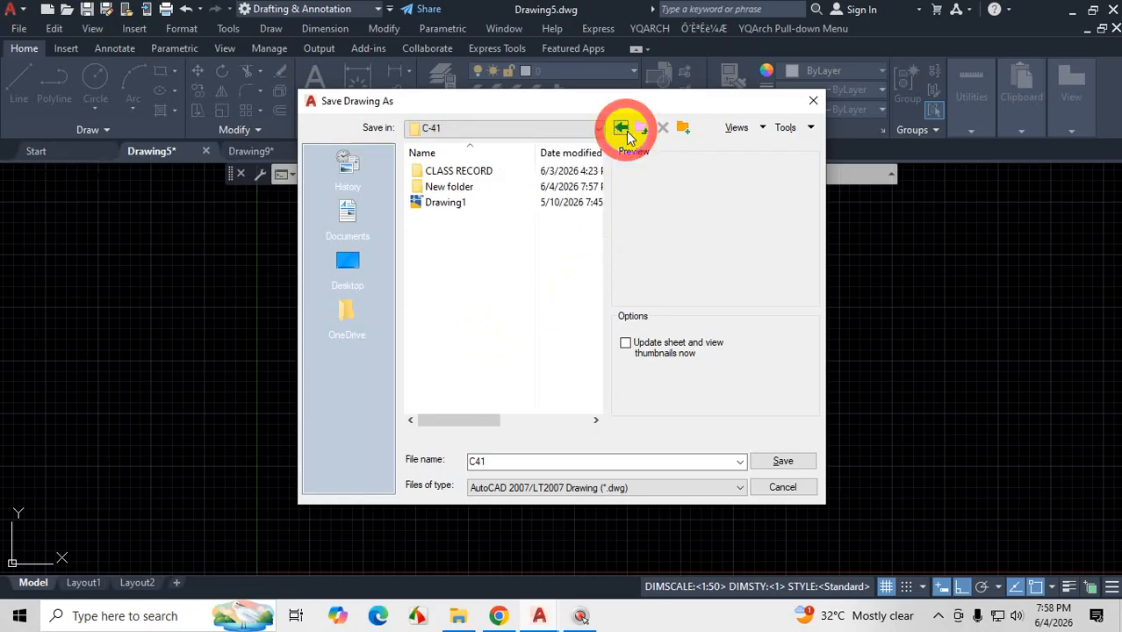
pyautogui.click(792, 467)
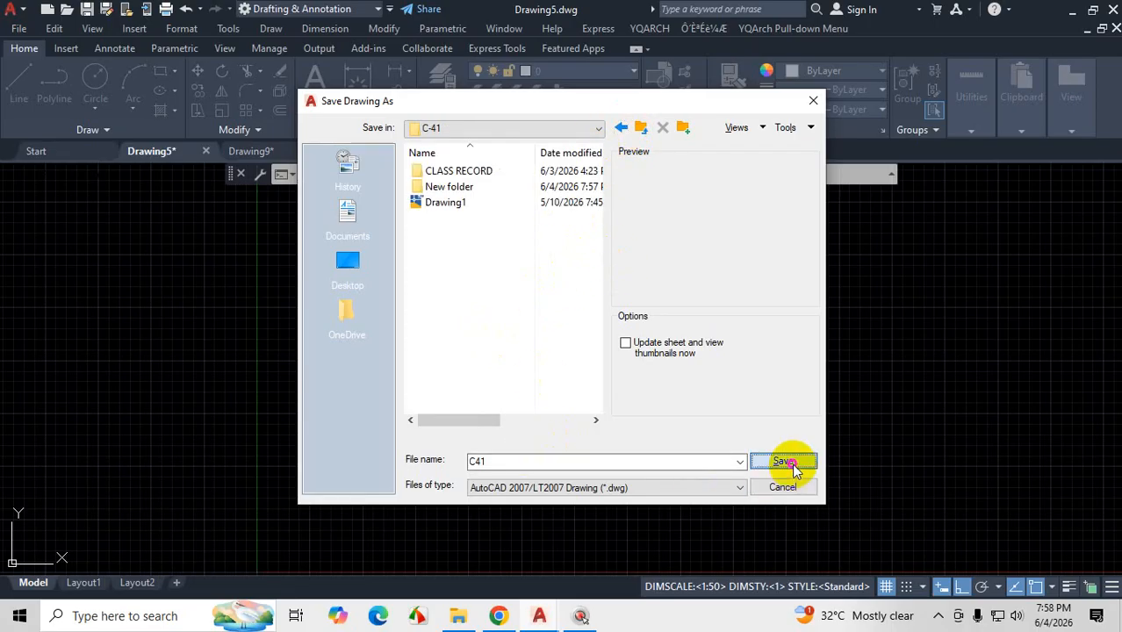
# - Review the saved drawing's length, angle and insertion scale settings in Drawing Units, then close them without changes
pyautogui.write('U')
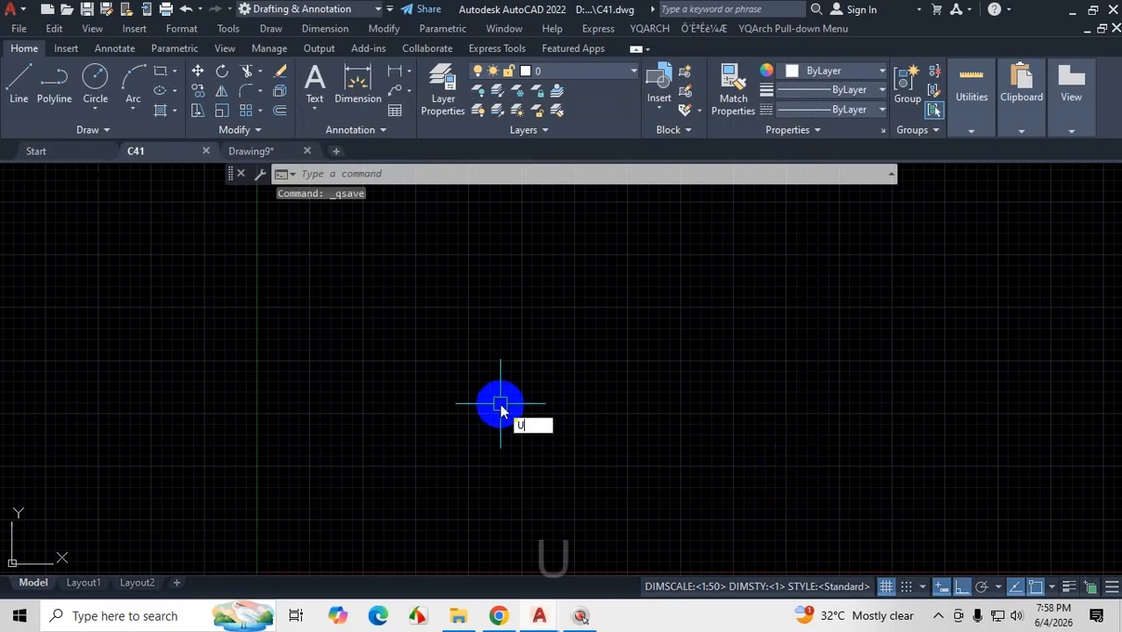
pyautogui.write('N')
pyautogui.press('Return')
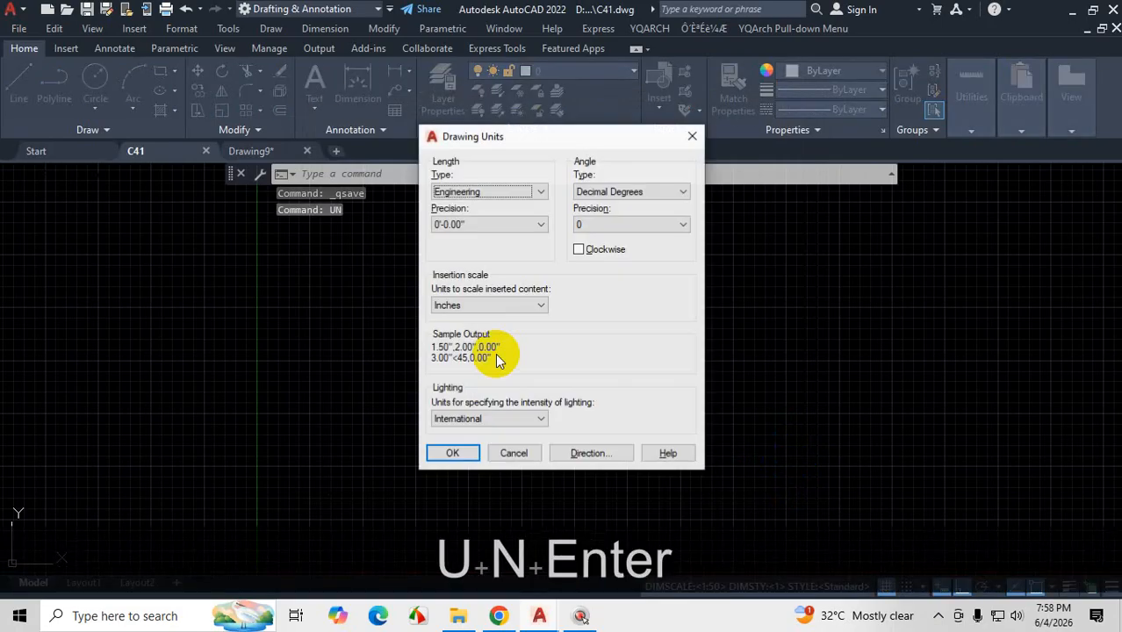
pyautogui.click(693, 141)
# - Bring up the dimension style settings with DIMSTYLE twice, leaving them each time without changes
pyautogui.write('D')
pyautogui.press('Return')
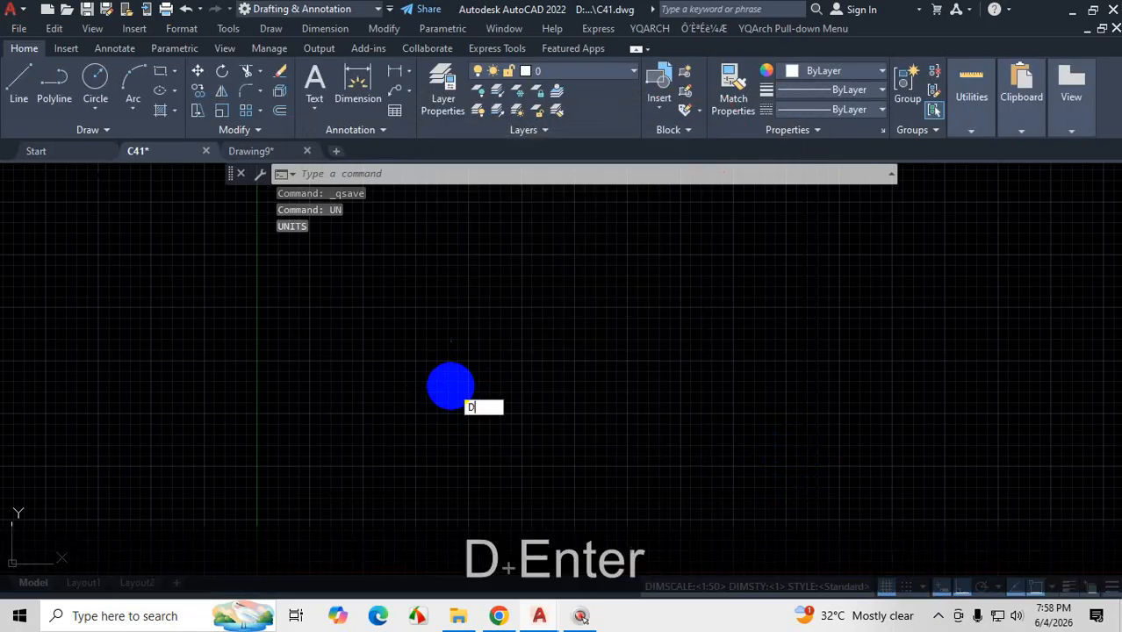
pyautogui.press('Escape')
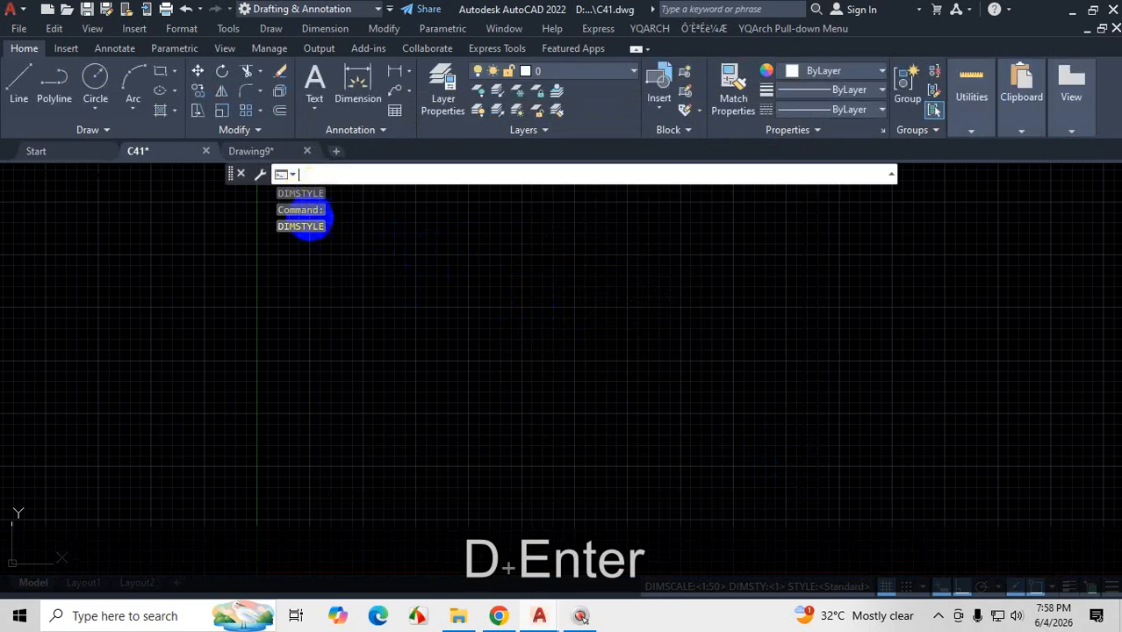
pyautogui.write('D')
pyautogui.press('Return')
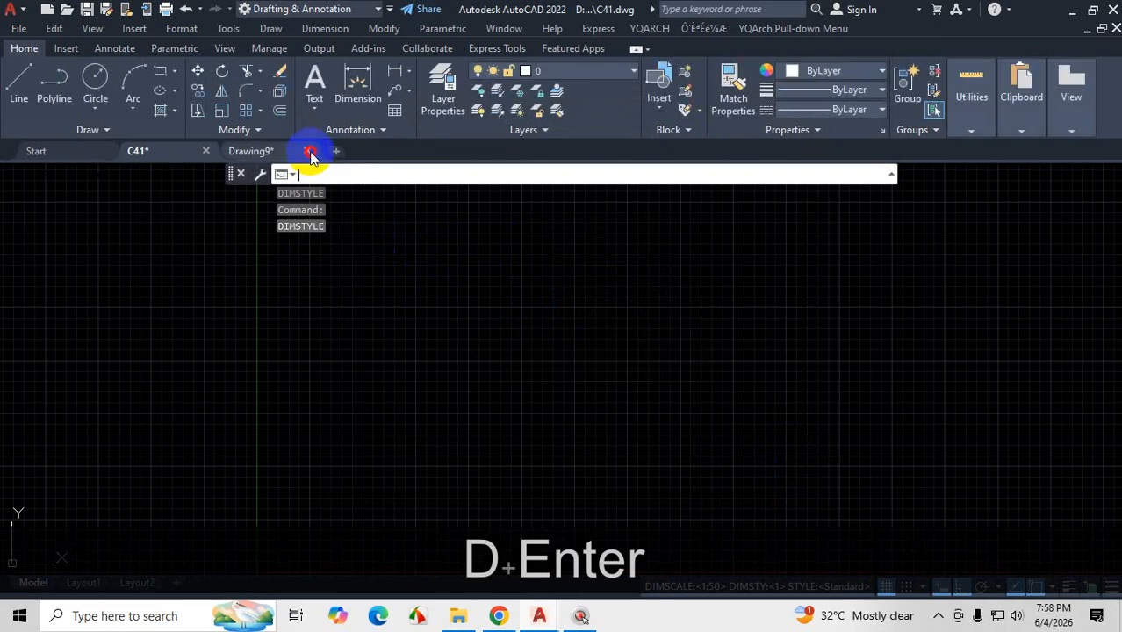
pyautogui.click(358, 381)
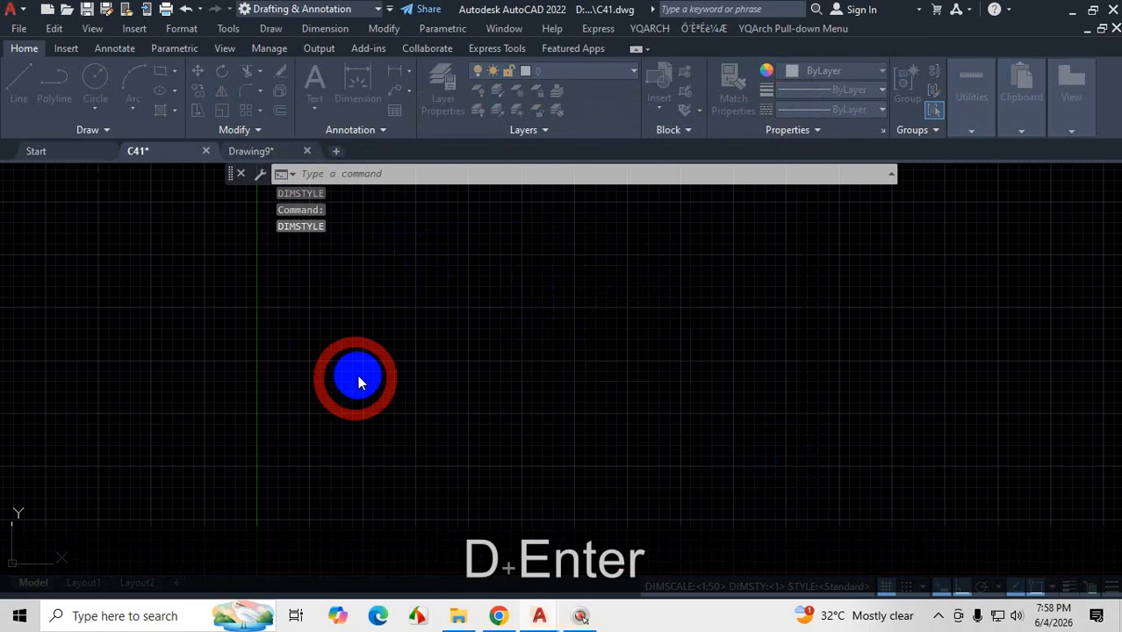
pyautogui.press('Escape')
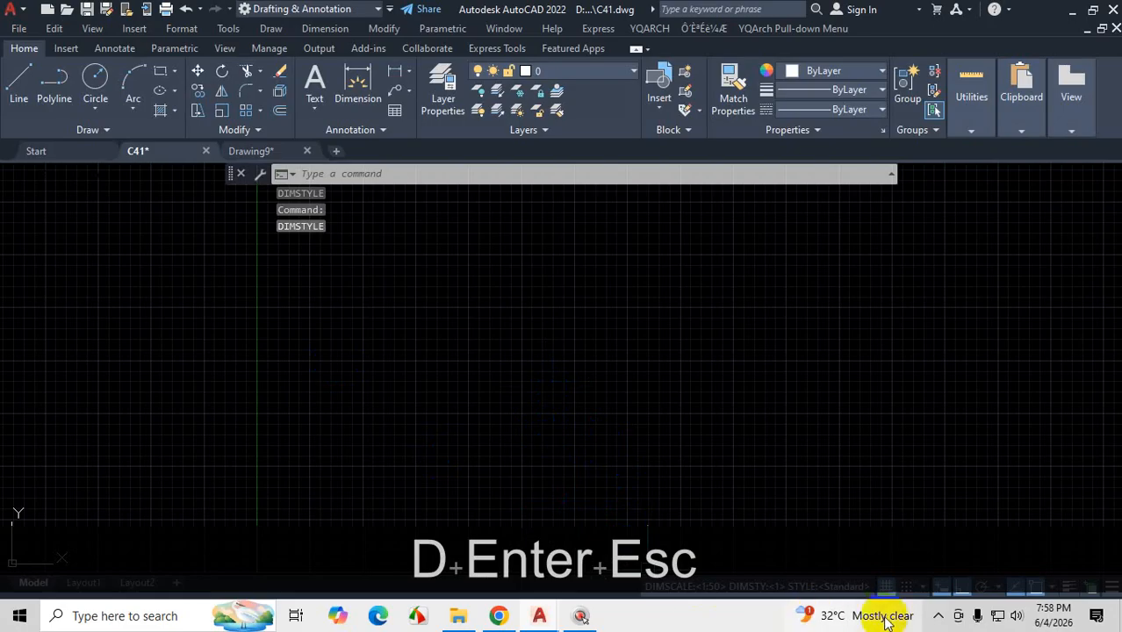
pyautogui.click(937, 615)
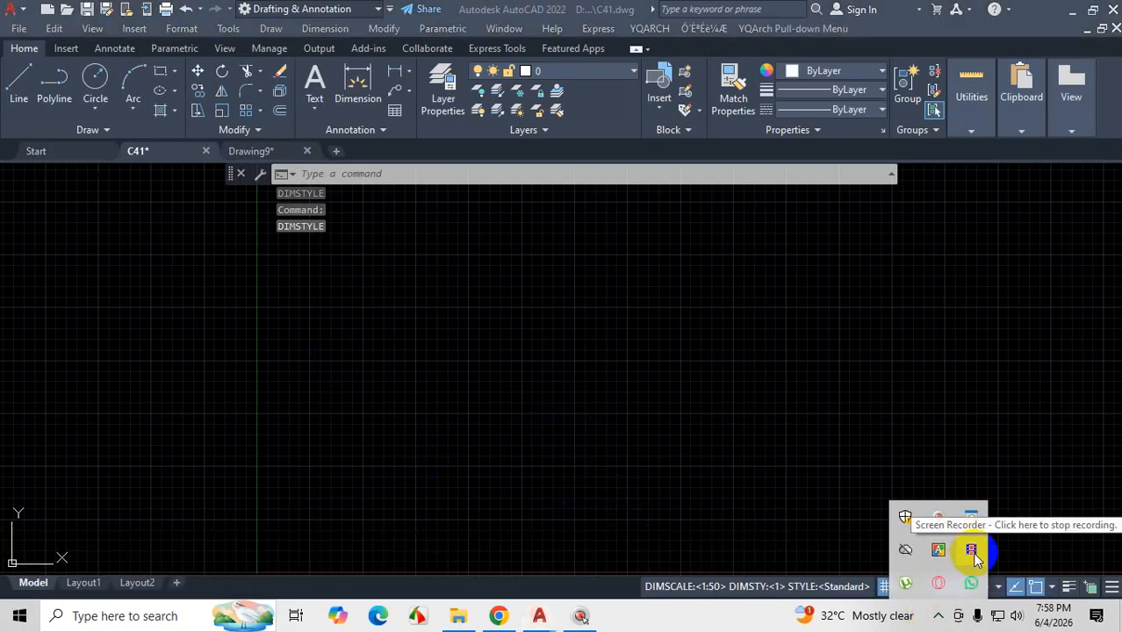
pyautogui.moveTo(151, 157)
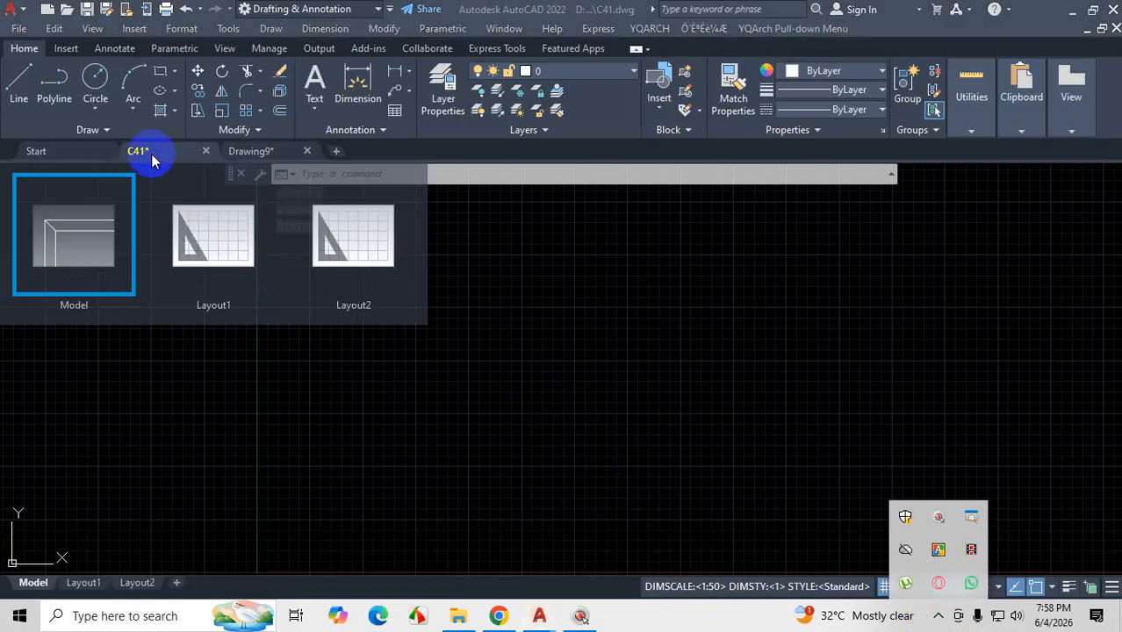
pyautogui.hotkey('ctrl', '1')
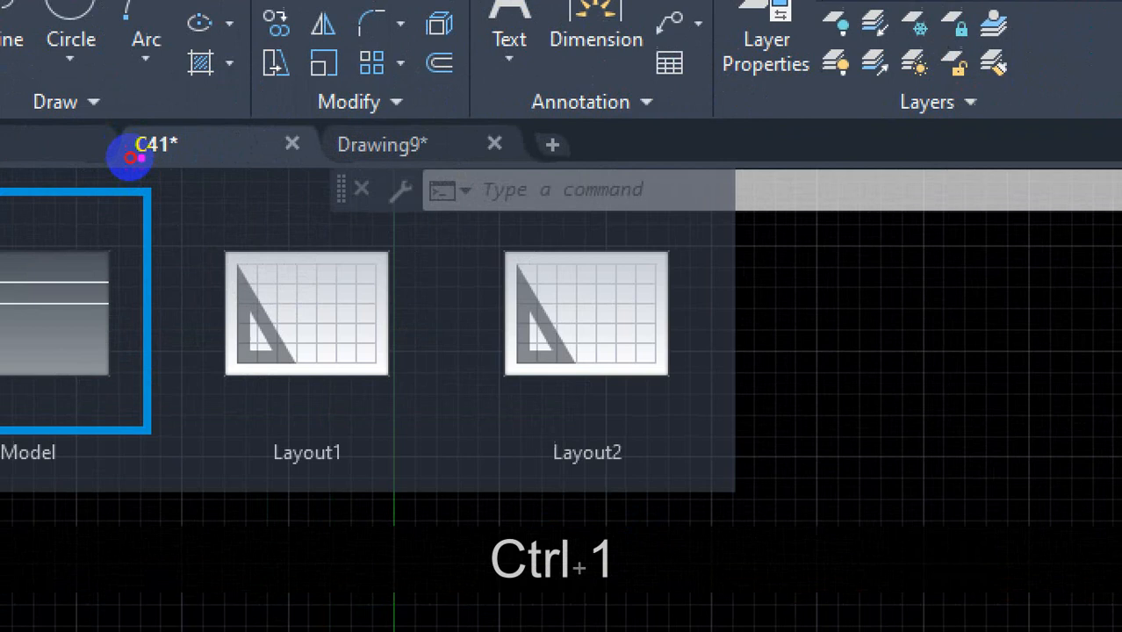
pyautogui.moveTo(176, 139)
pyautogui.mouseDown()
pyautogui.moveTo(165, 128)
pyautogui.moveTo(118, 142)
pyautogui.moveTo(207, 151)
pyautogui.moveTo(171, 124)
pyautogui.mouseUp()
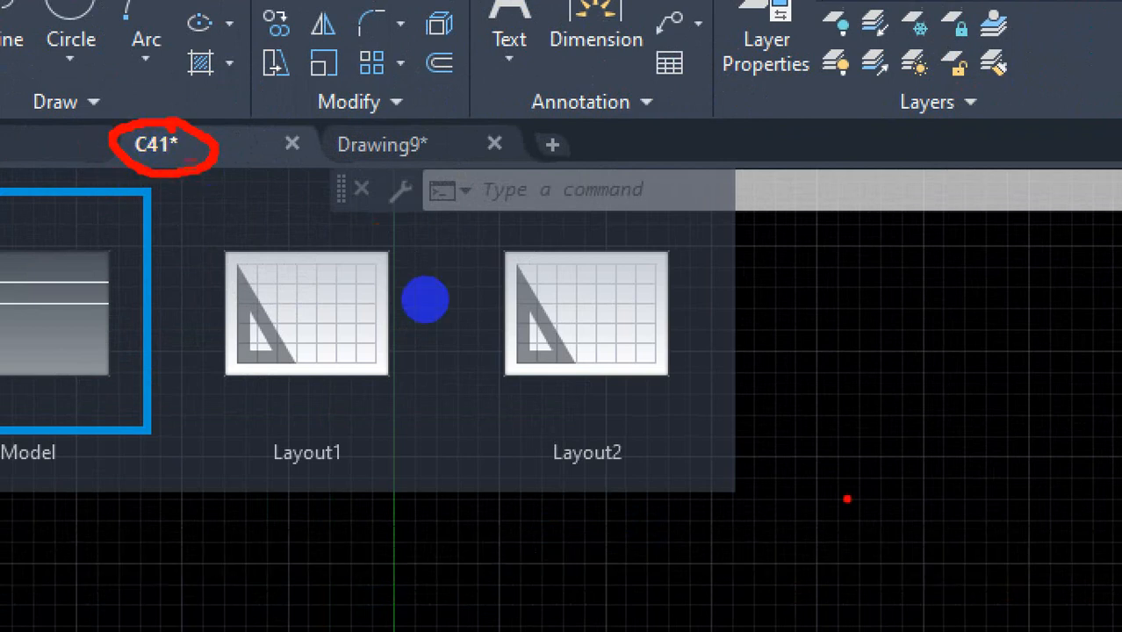
pyautogui.press('Escape')
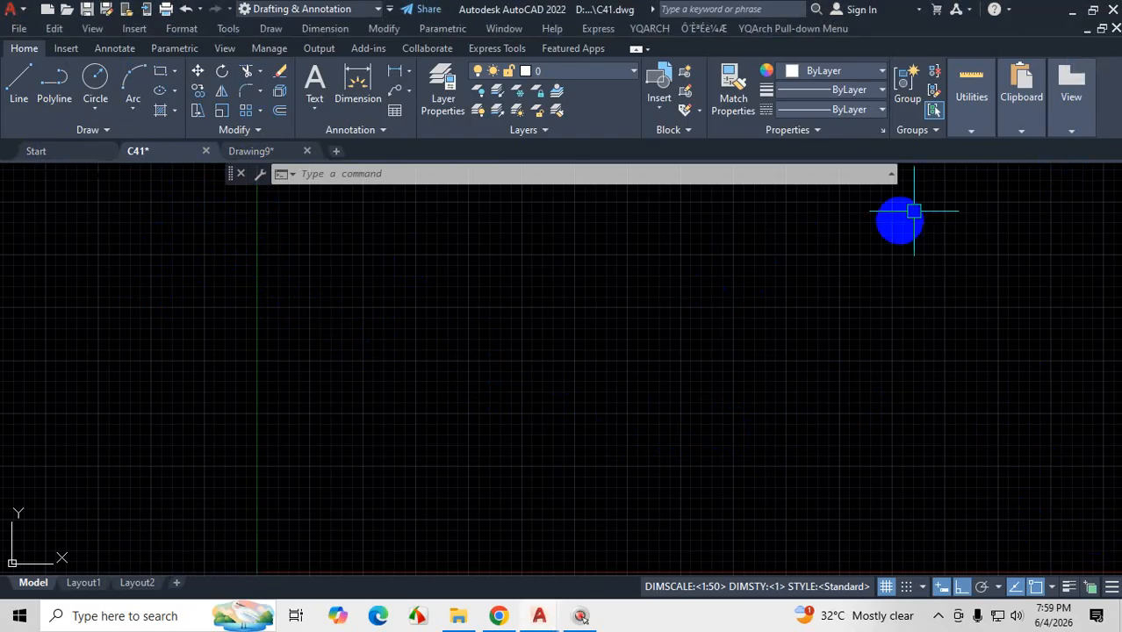
# - Quit the program, saving the changes to C41.dwg and discarding those to Drawing9.dwg
pyautogui.click(1107, 10)
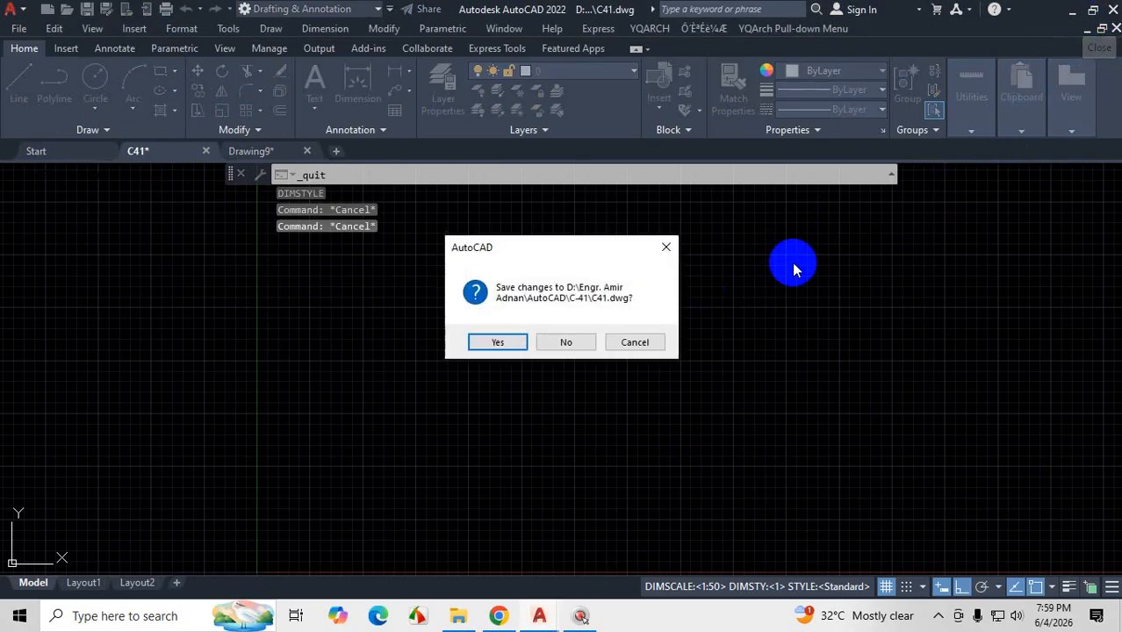
pyautogui.click(520, 343)
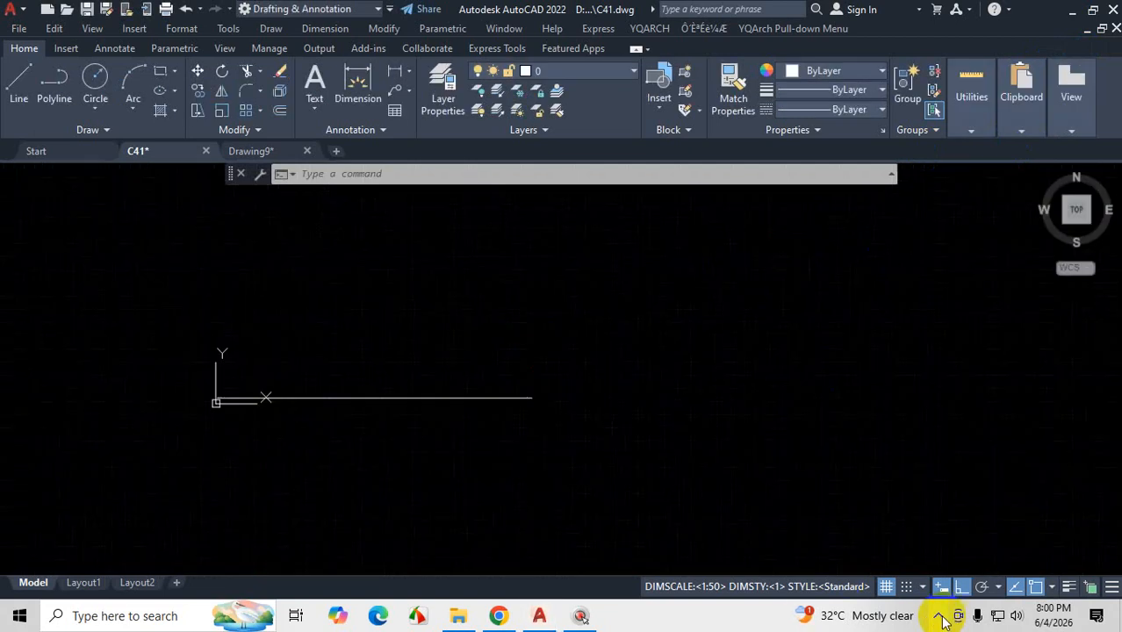
pyautogui.click(668, 244)
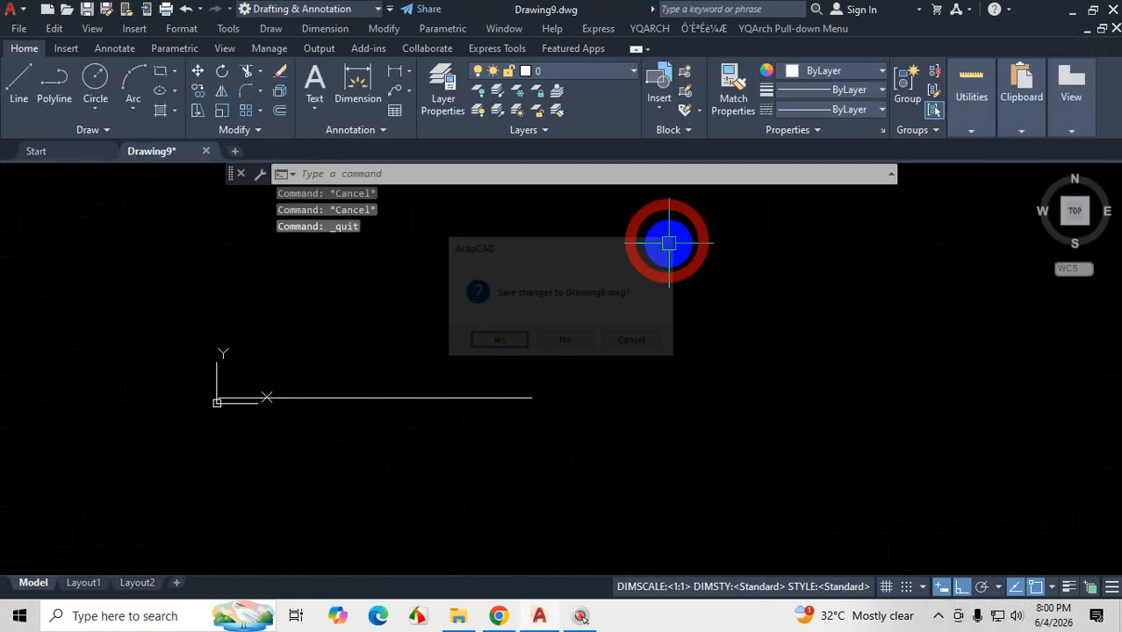
pyautogui.click(1112, 18)
pyautogui.click(569, 342)
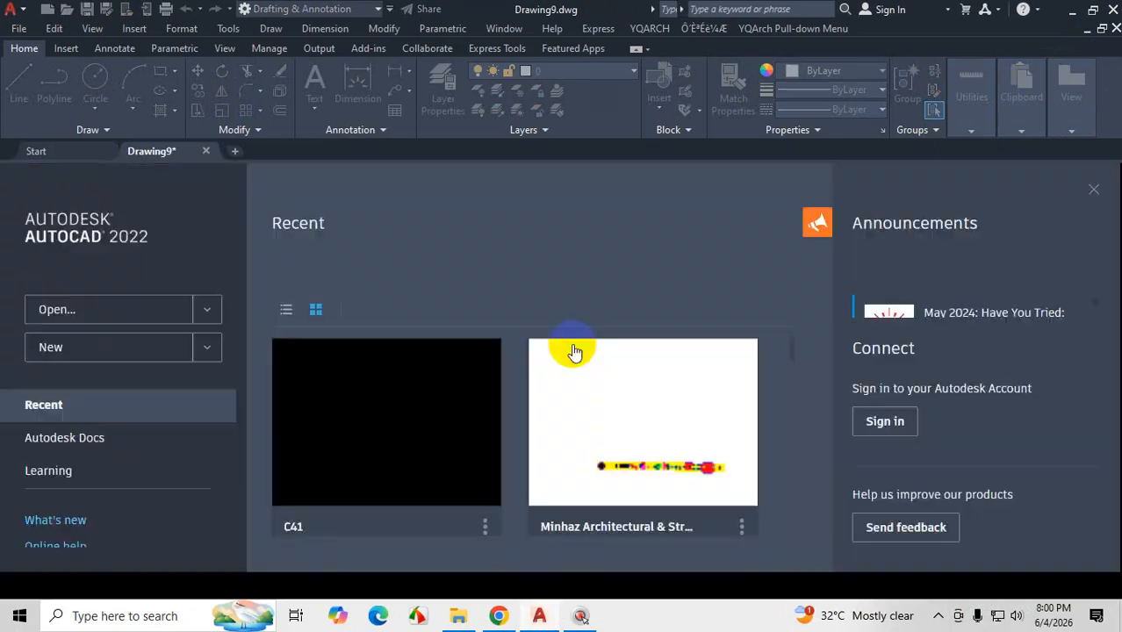